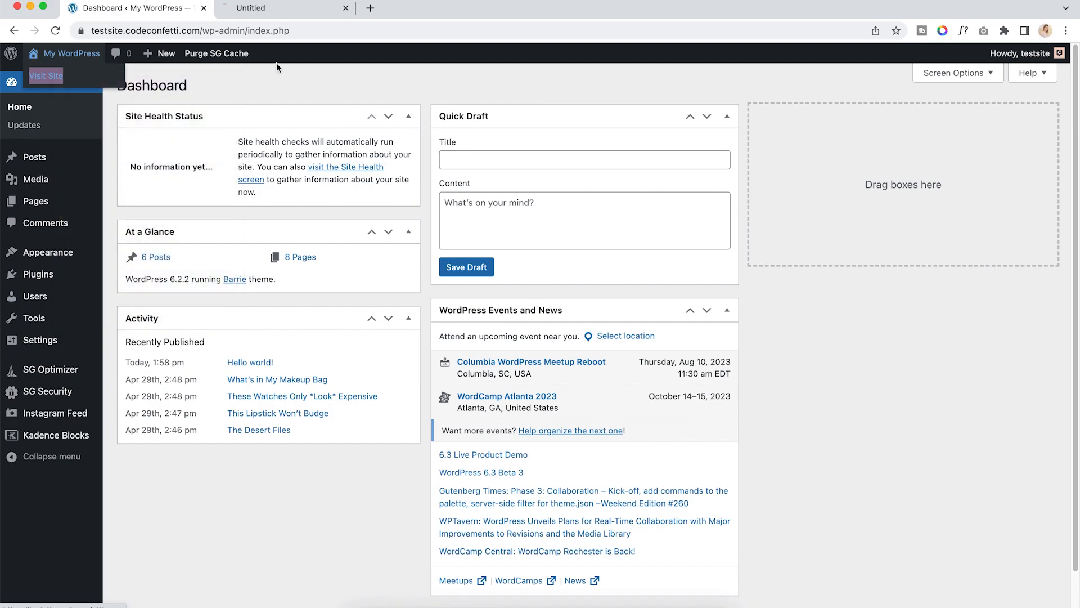
Review the live homepage of the site from the hero section down to the blog section
click(276, 8)
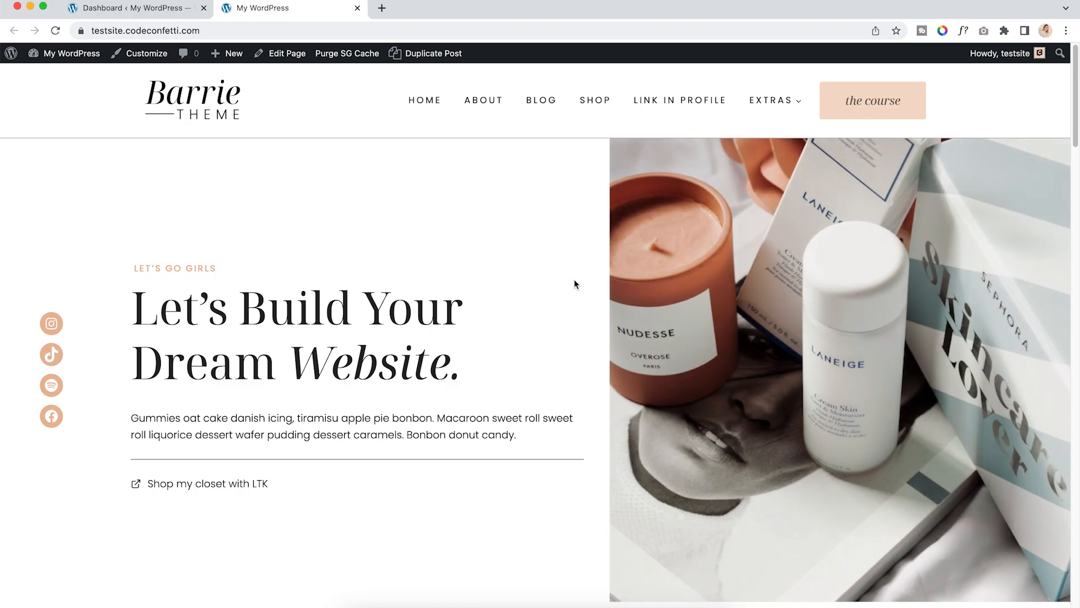
scroll(574, 281, down, 8)
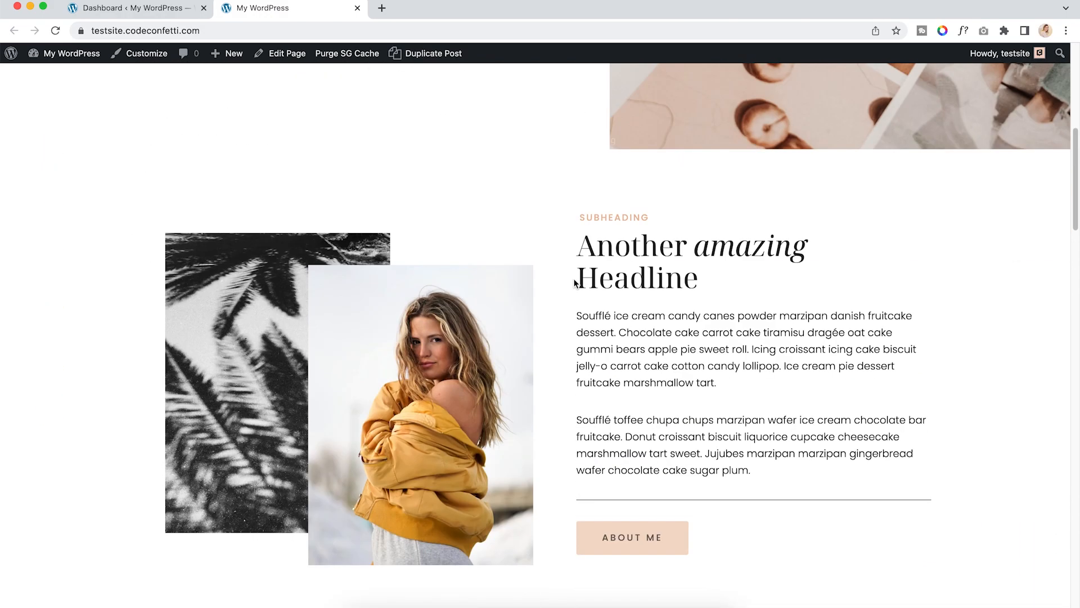
scroll(574, 283, down, 10)
scroll(574, 283, down, 1)
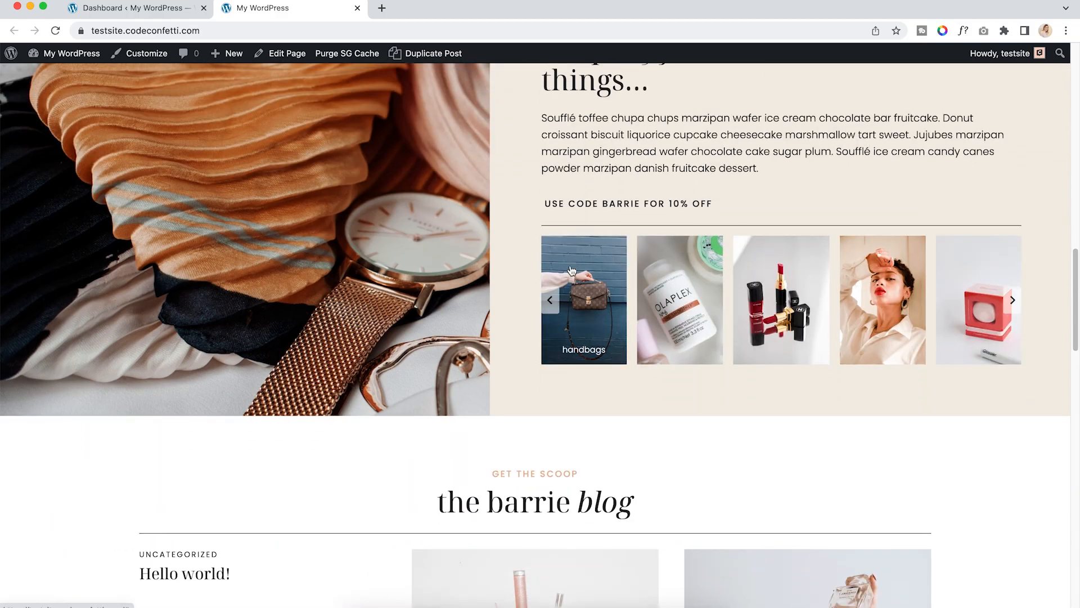
scroll(571, 270, up, 20)
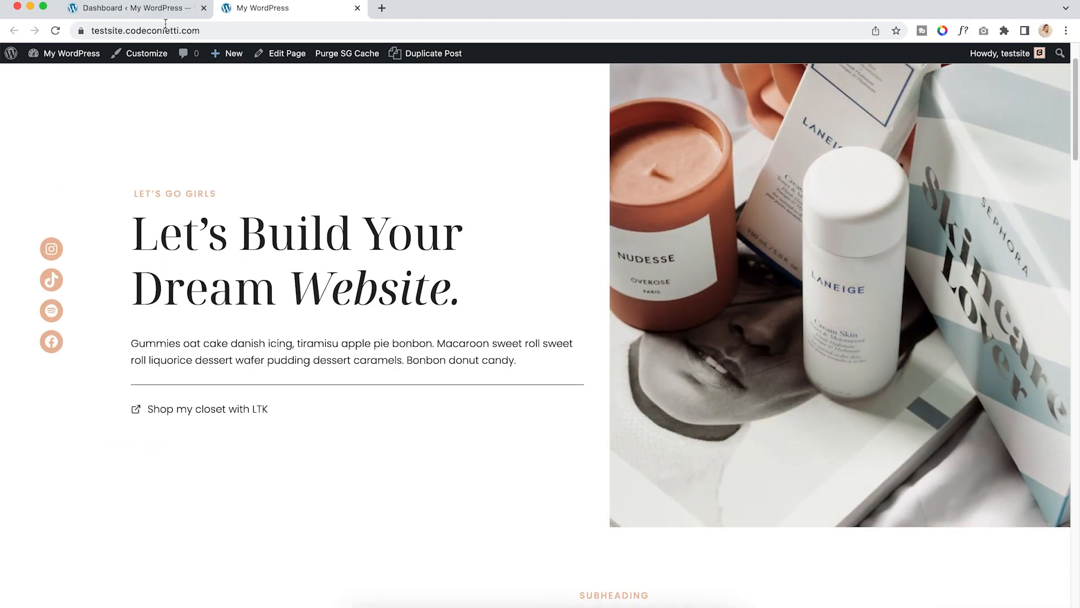
Save the site's permalink settings with the Post name structure selected
click(129, 8)
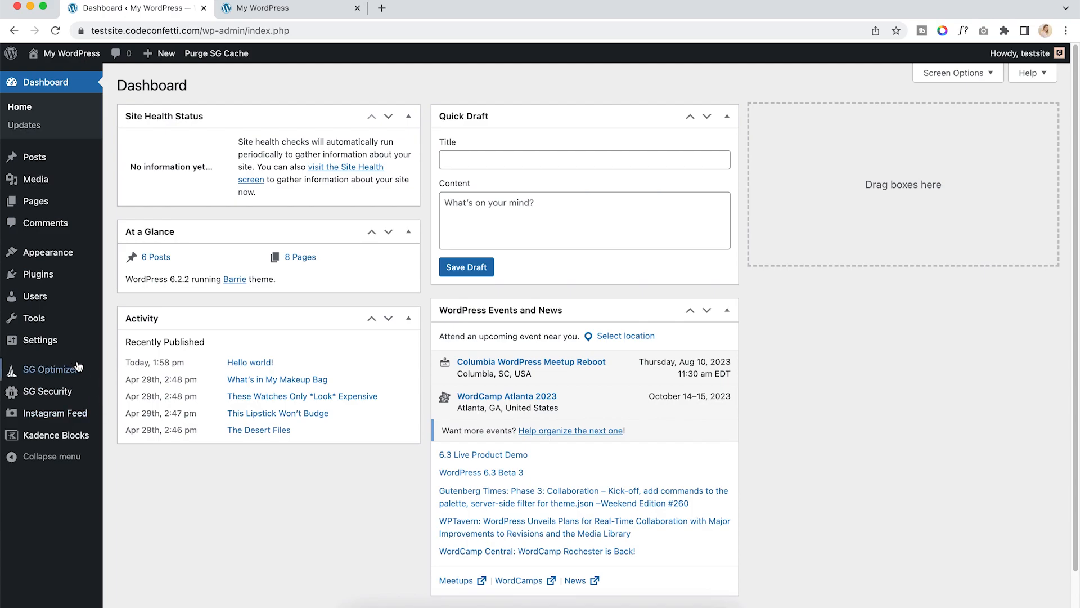
mouse_move(48, 346)
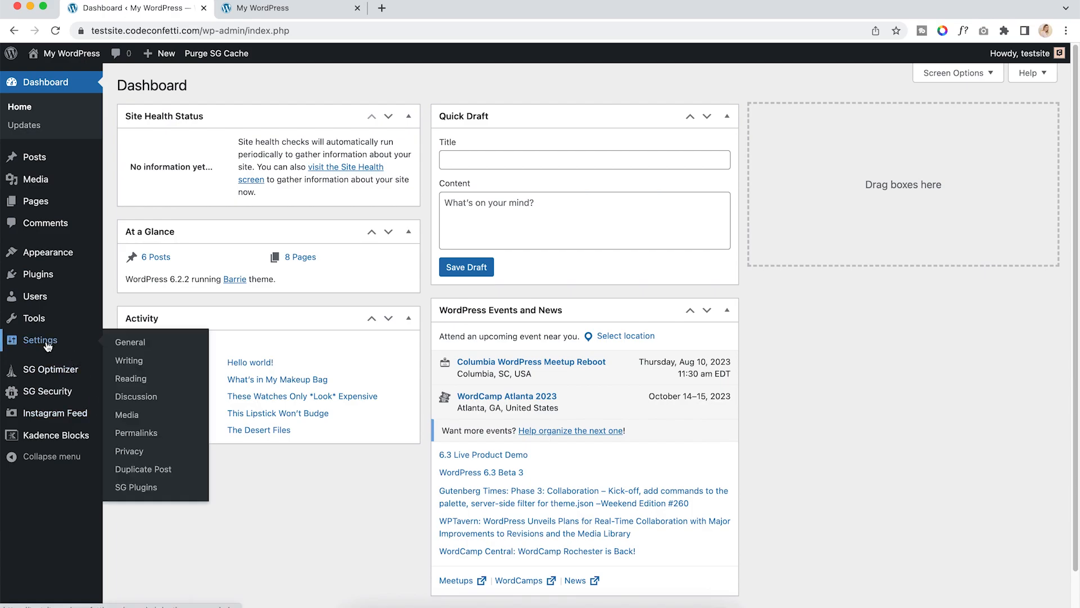
click(131, 436)
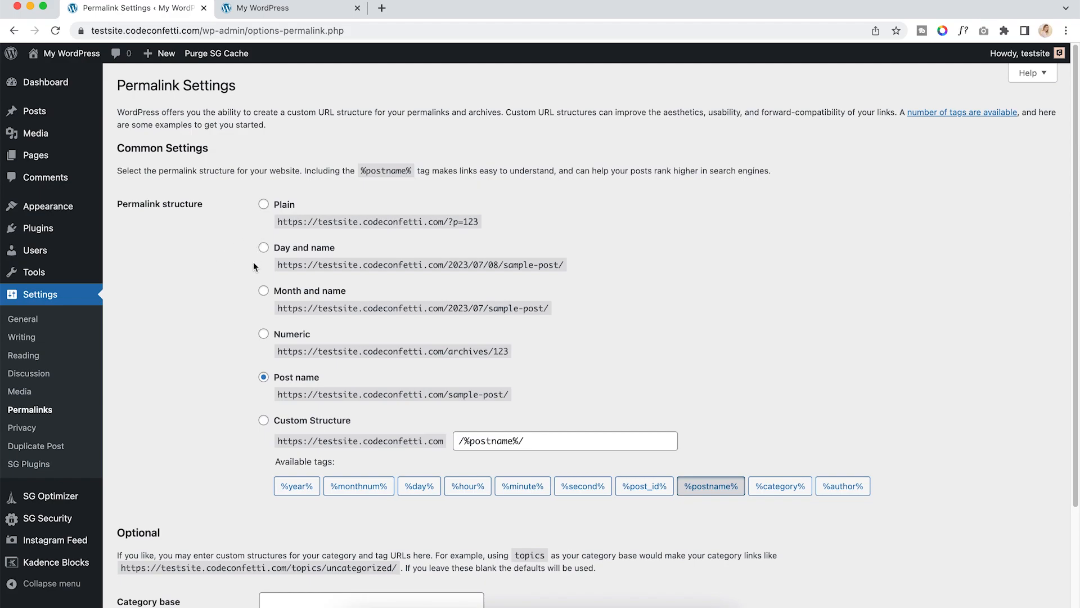
scroll(224, 407, down, 3)
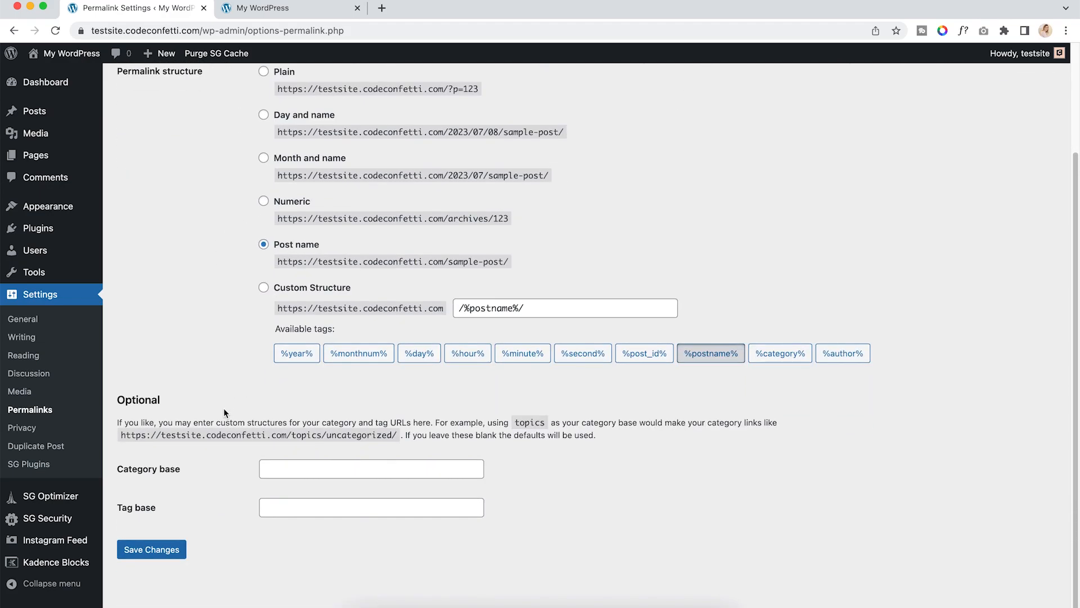
click(151, 549)
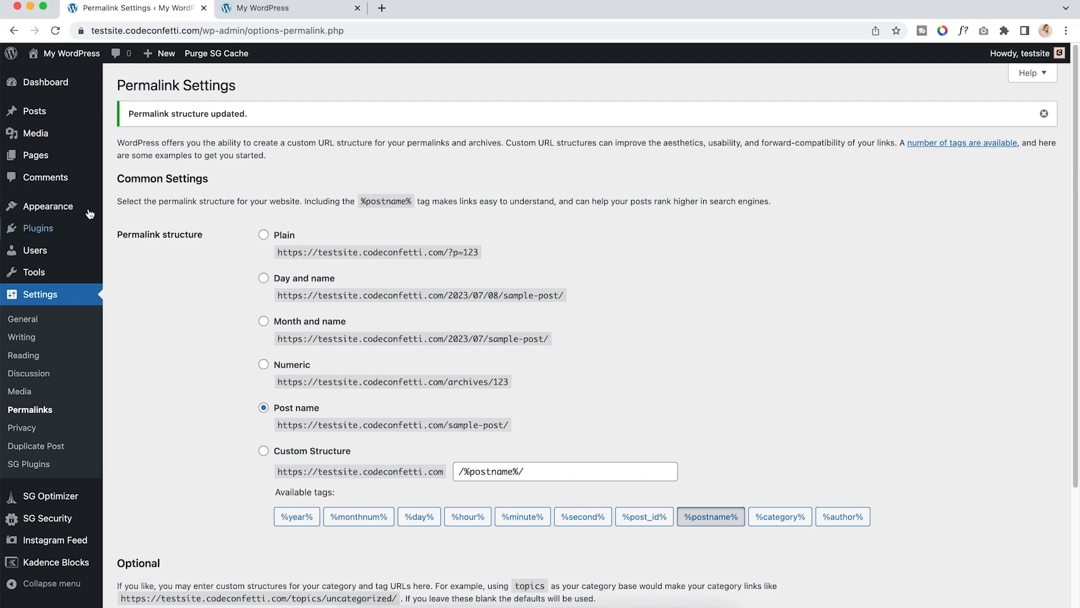
Open the header's logo settings in the theme customizer
mouse_move(90, 209)
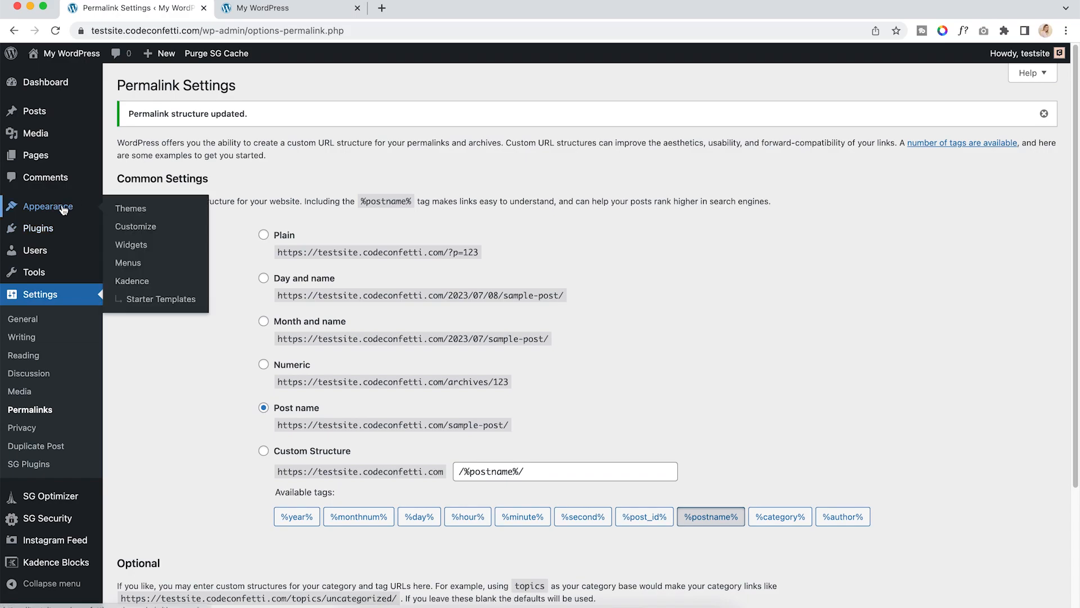
click(140, 228)
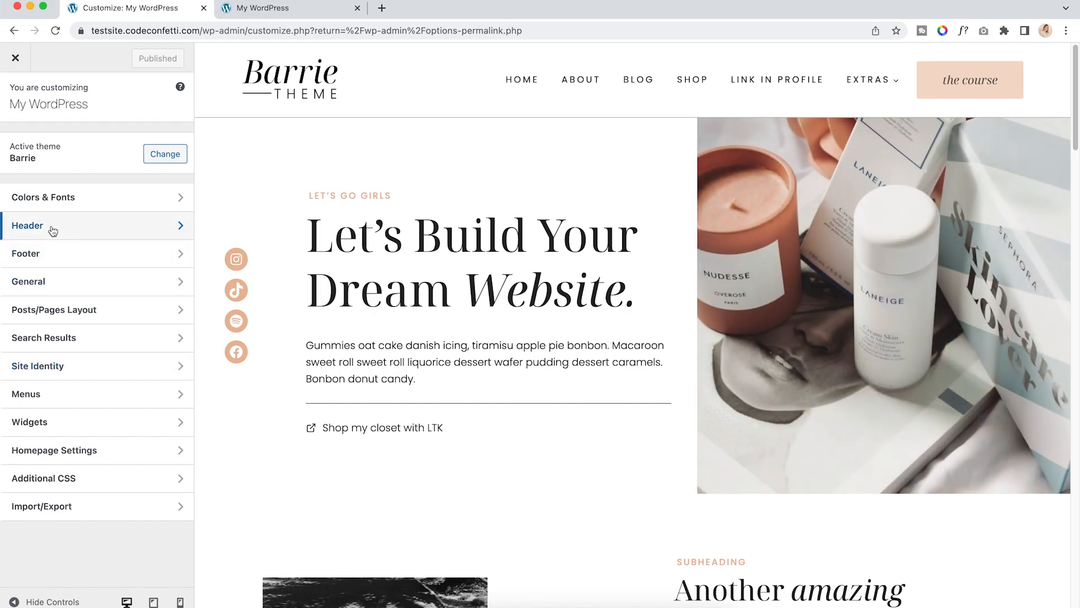
click(52, 231)
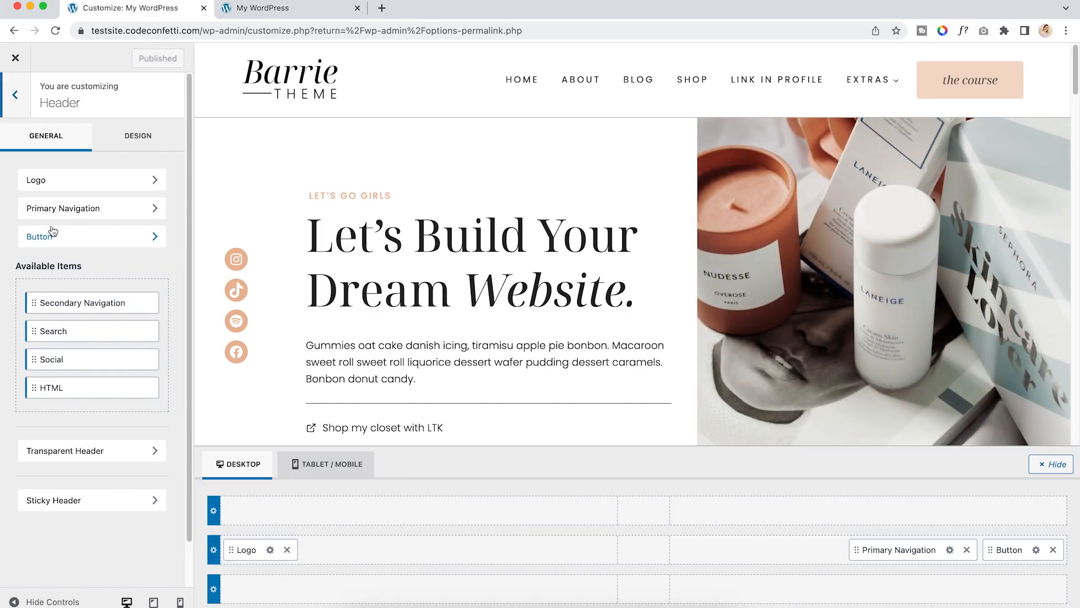
click(68, 179)
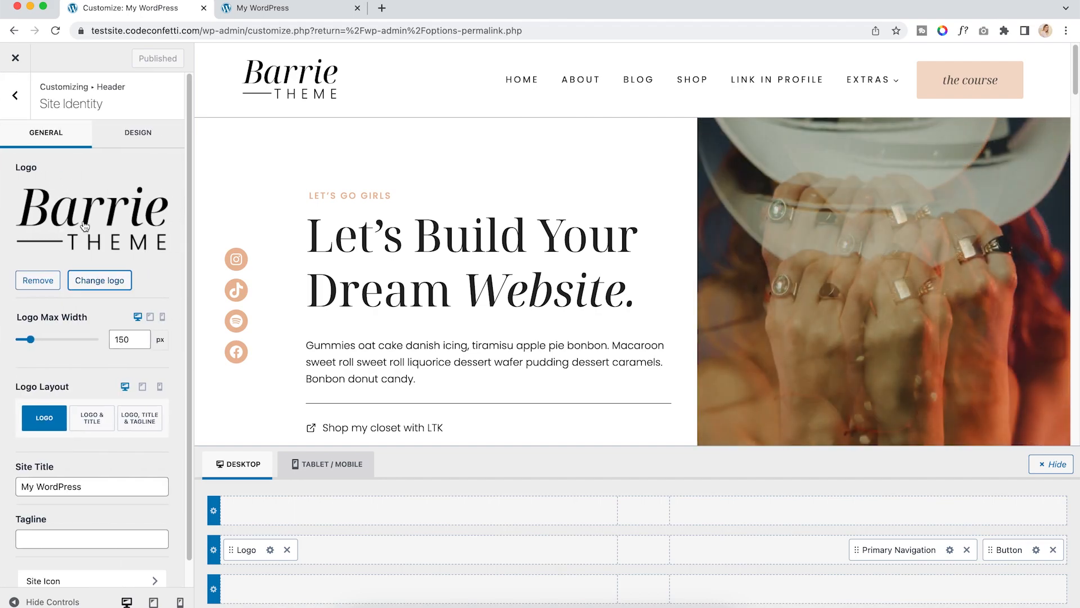
Set the header logo to Logo-1.png from the media library, without cropping it
click(97, 281)
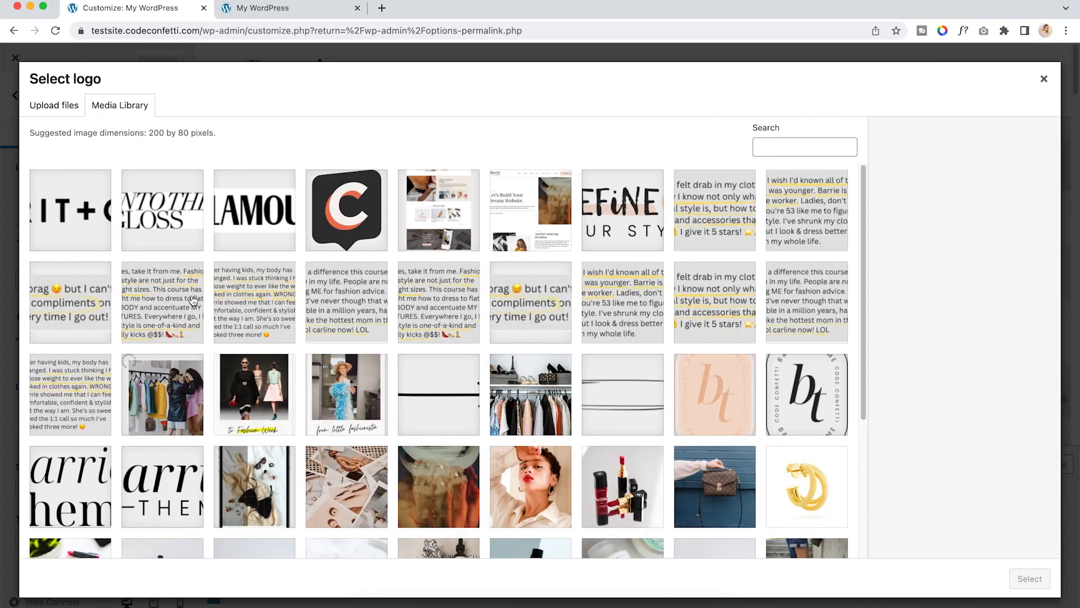
scroll(393, 377, down, 3)
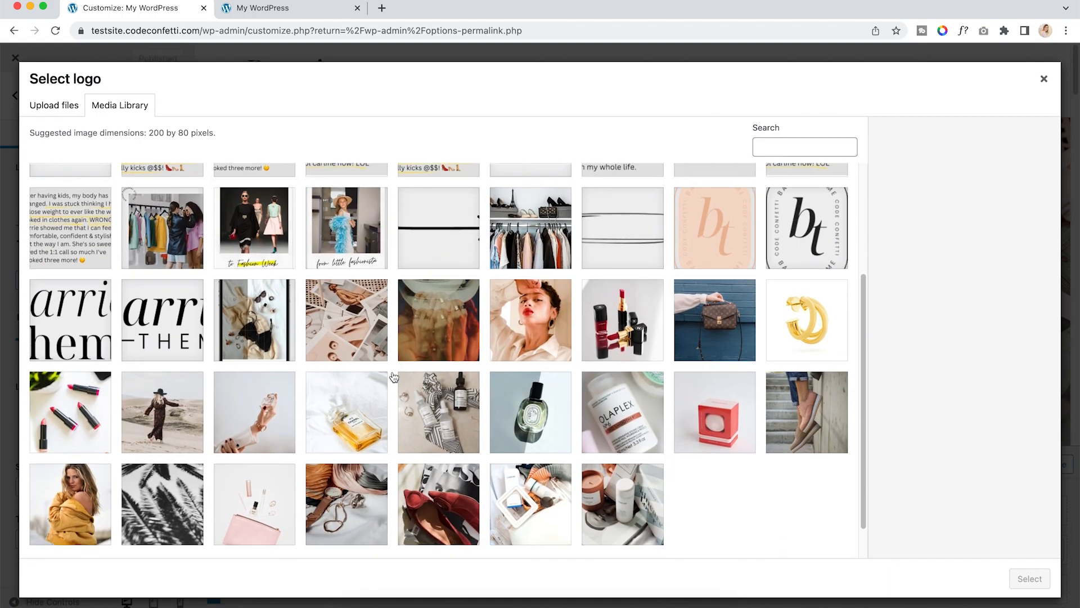
scroll(393, 377, up, 3)
click(76, 109)
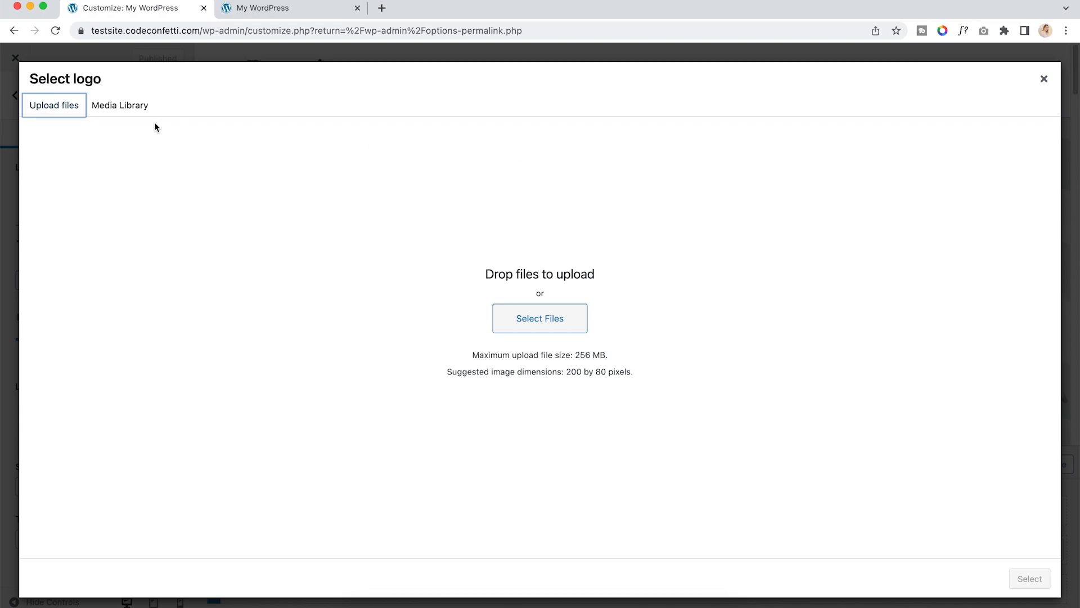
click(134, 109)
scroll(717, 365, down, 4)
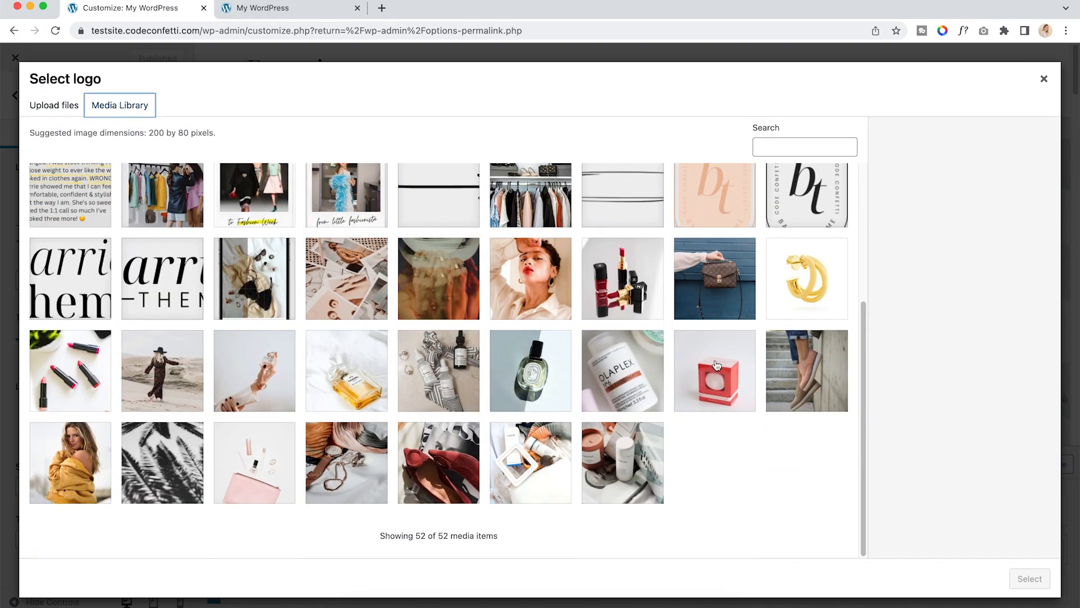
click(172, 280)
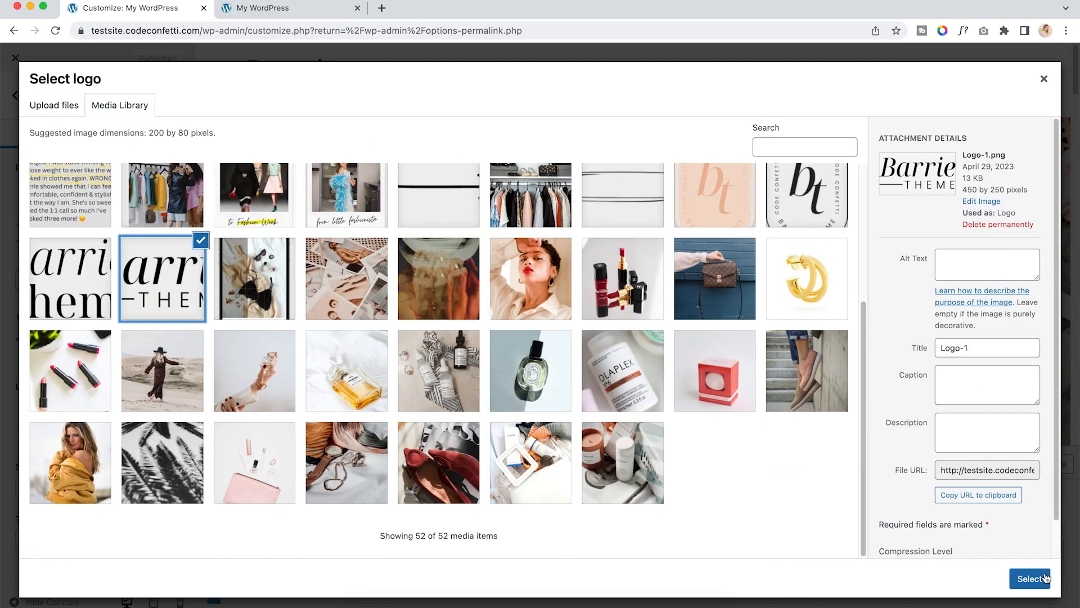
click(1030, 578)
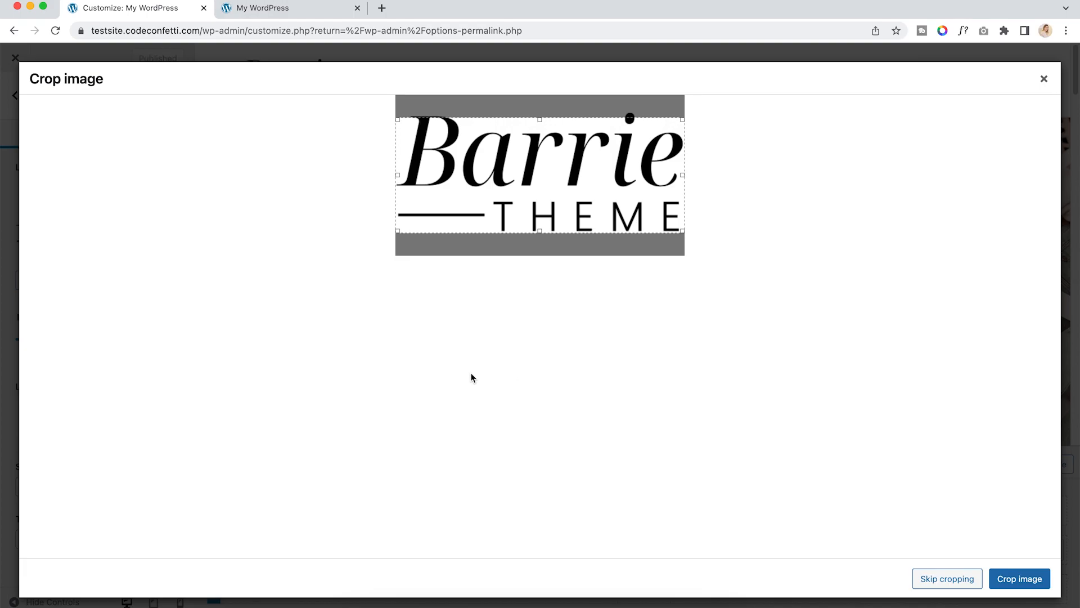
click(963, 579)
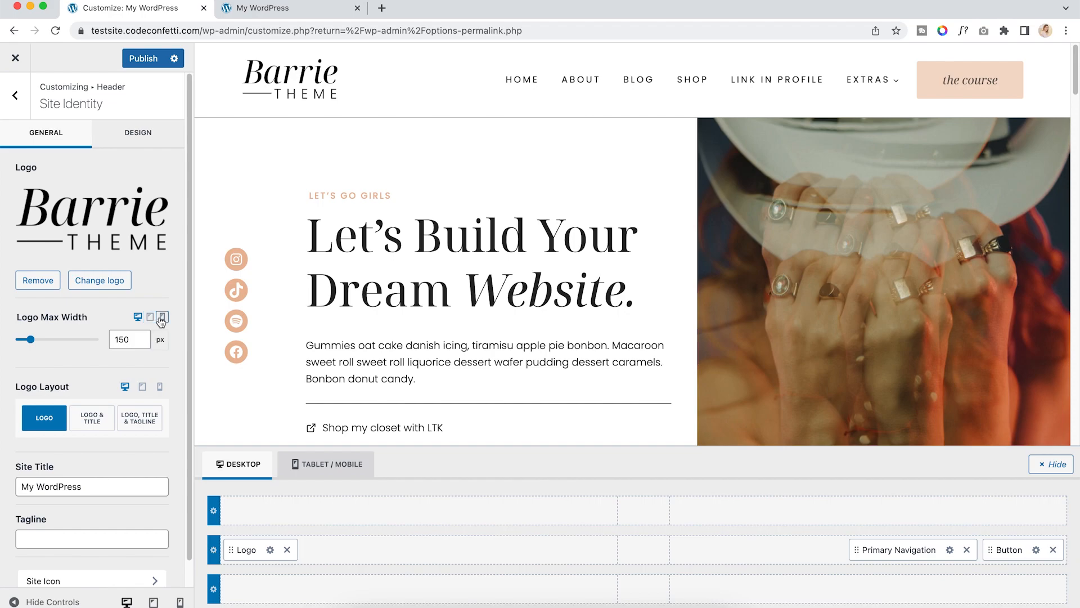
Check the logo's maximum width for tablet and mobile
click(152, 318)
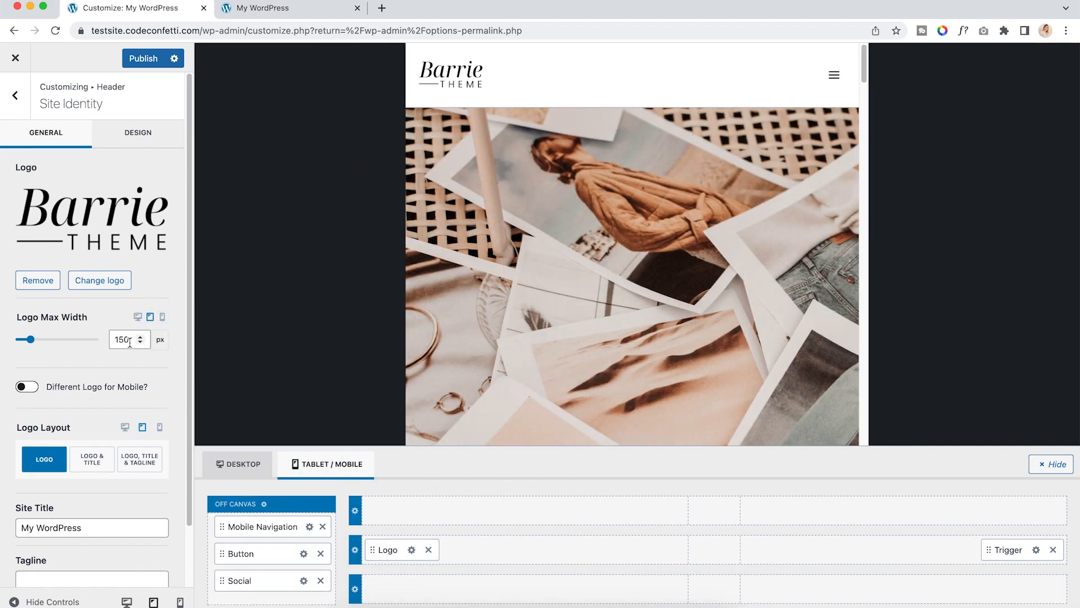
click(163, 317)
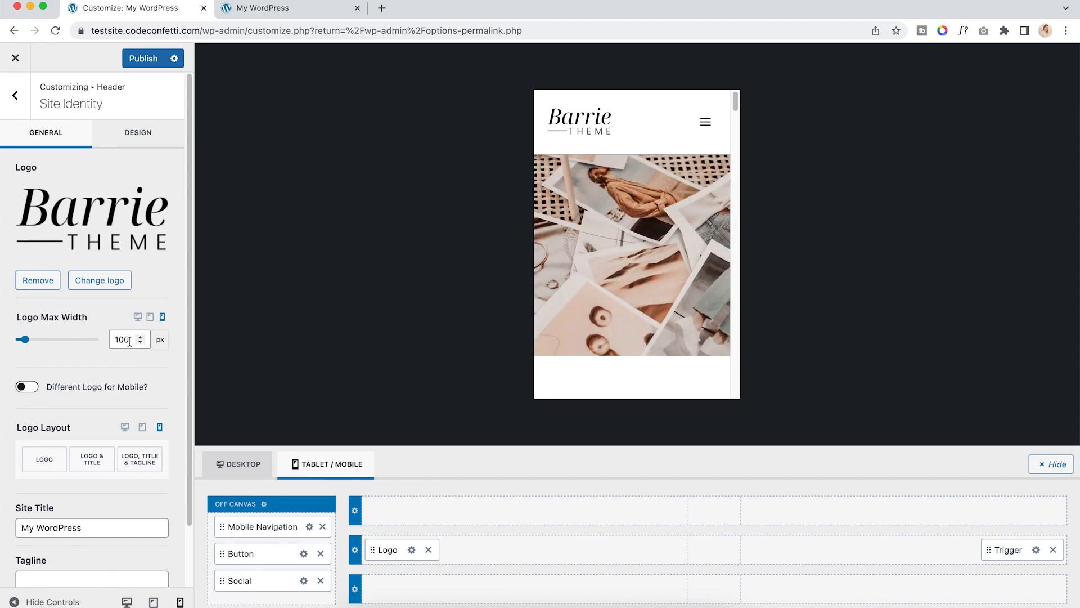
Set the site title to "Barrie Theme" and the tagline to "Feminine Kadence Wordpress Theme"
scroll(123, 364, down, 3)
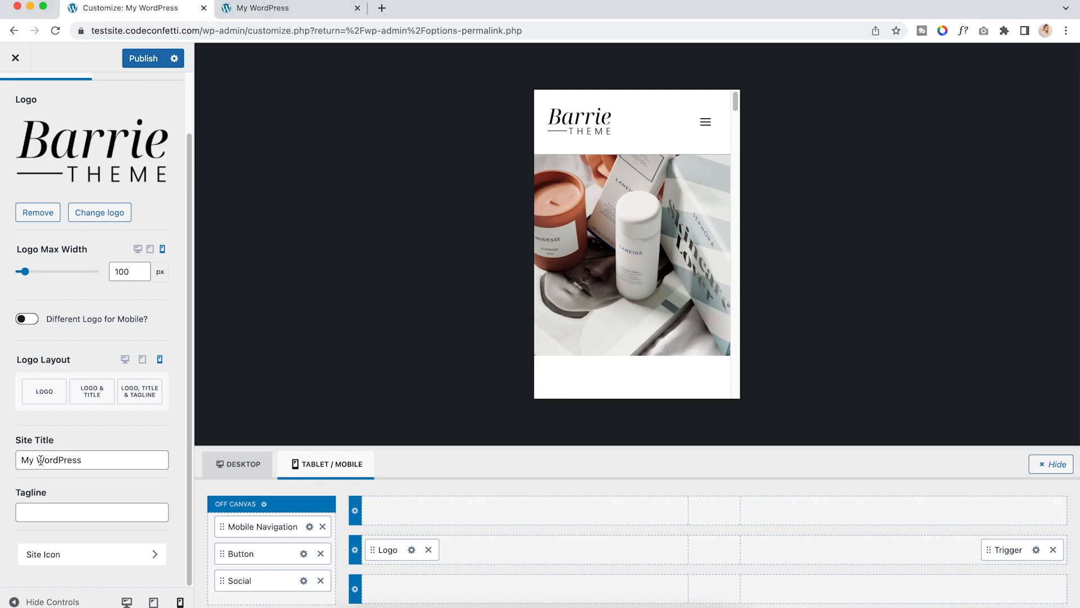
drag(92, 459, 5, 469)
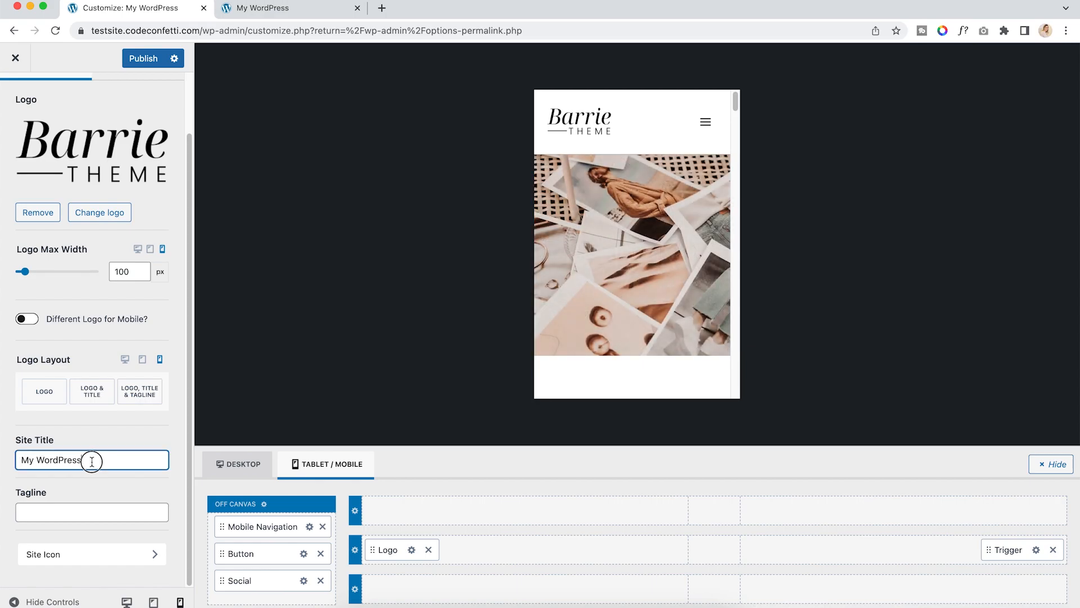
text(Barrie Theme)
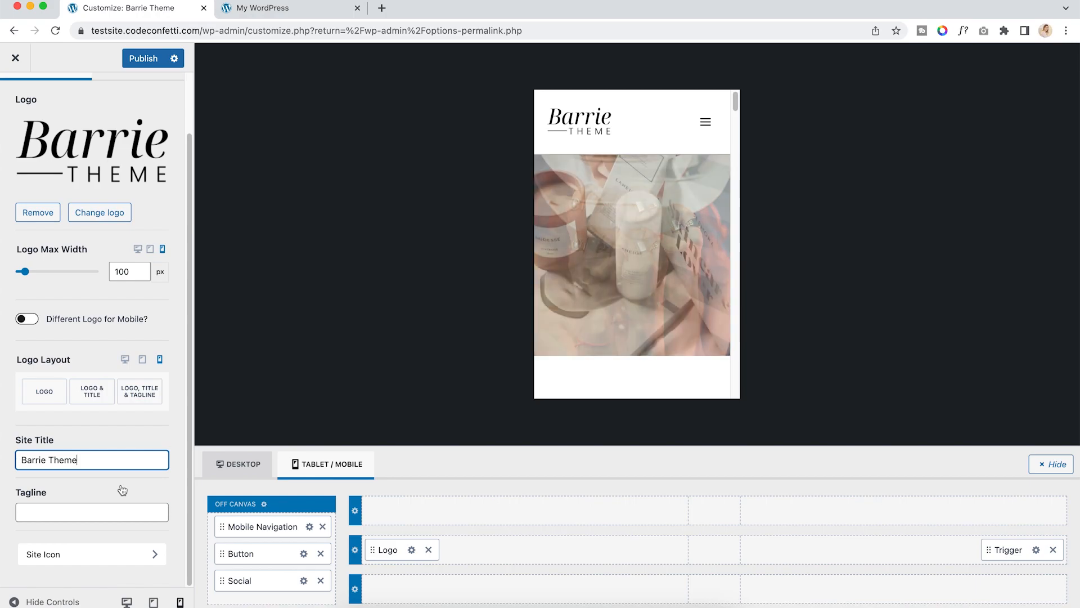
click(102, 512)
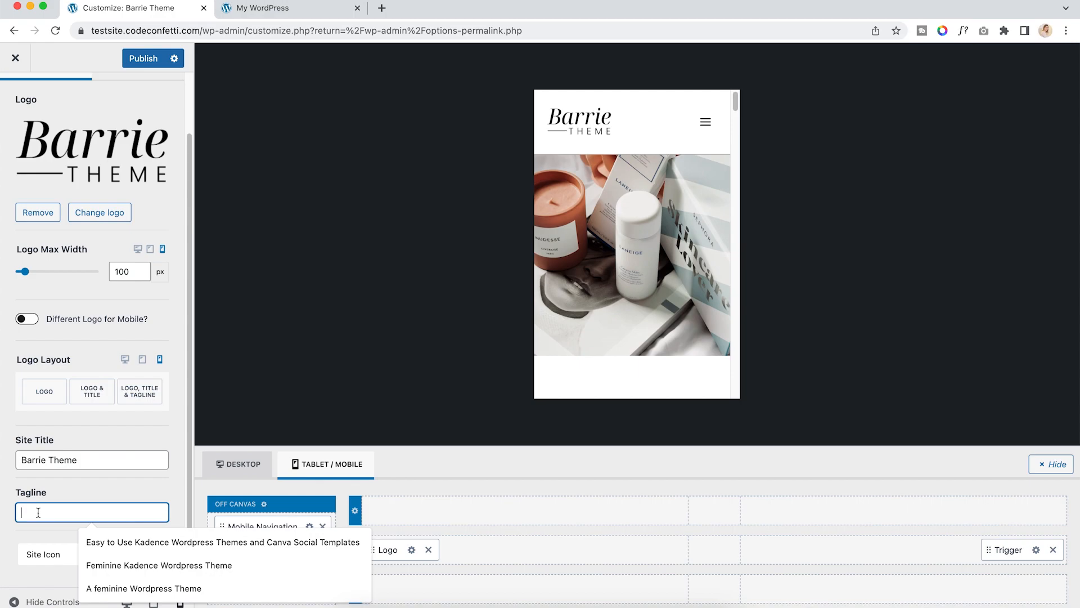
click(125, 565)
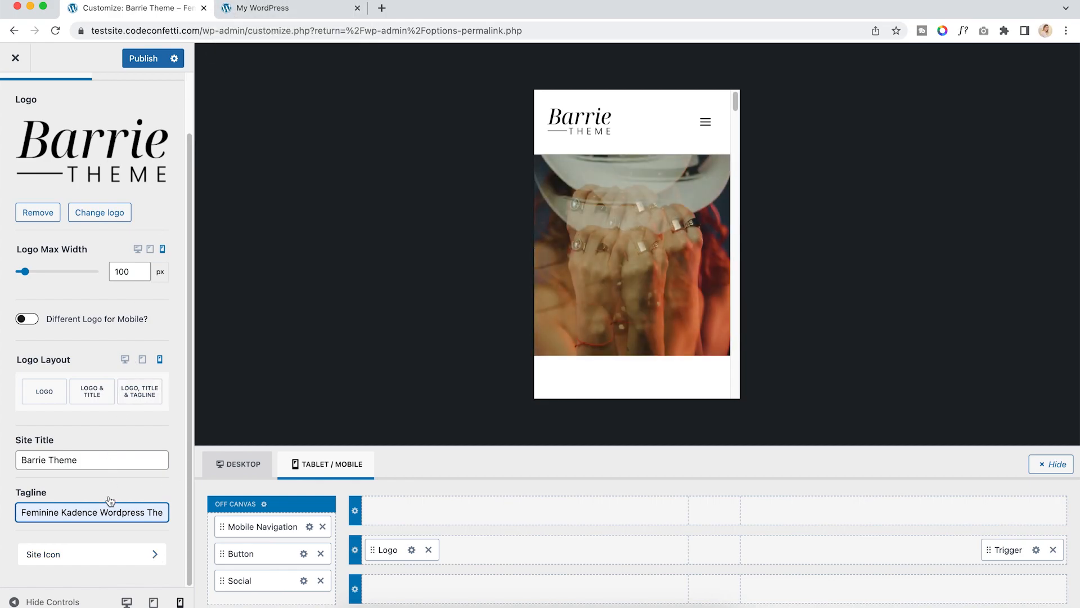
Set the site icon to code-confetti-favicon_2.png from the media library, accepting the crop of the whole image
click(140, 554)
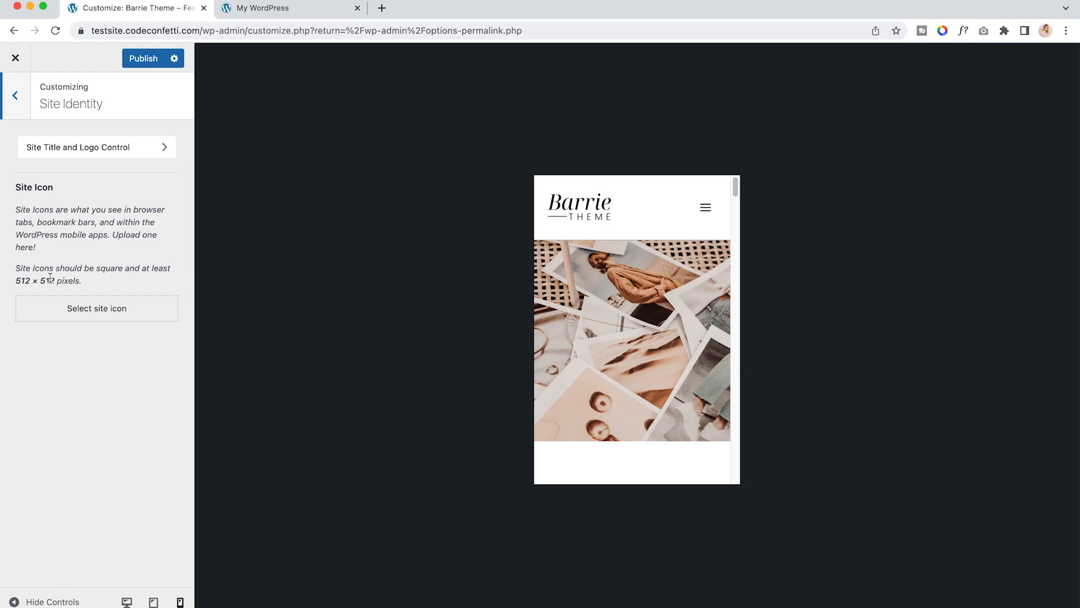
click(82, 309)
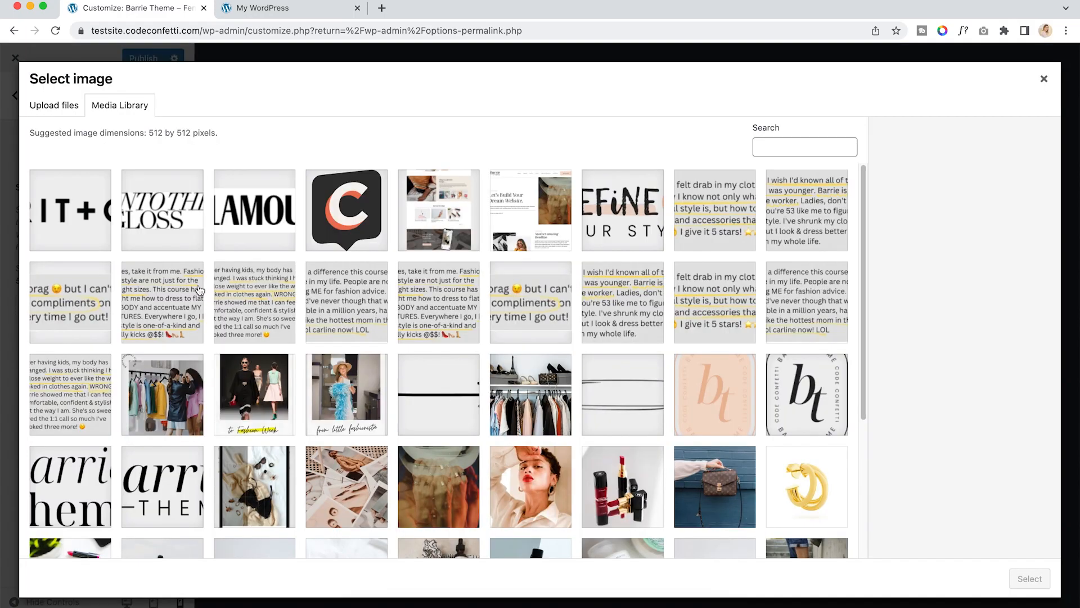
scroll(360, 217, down, 4)
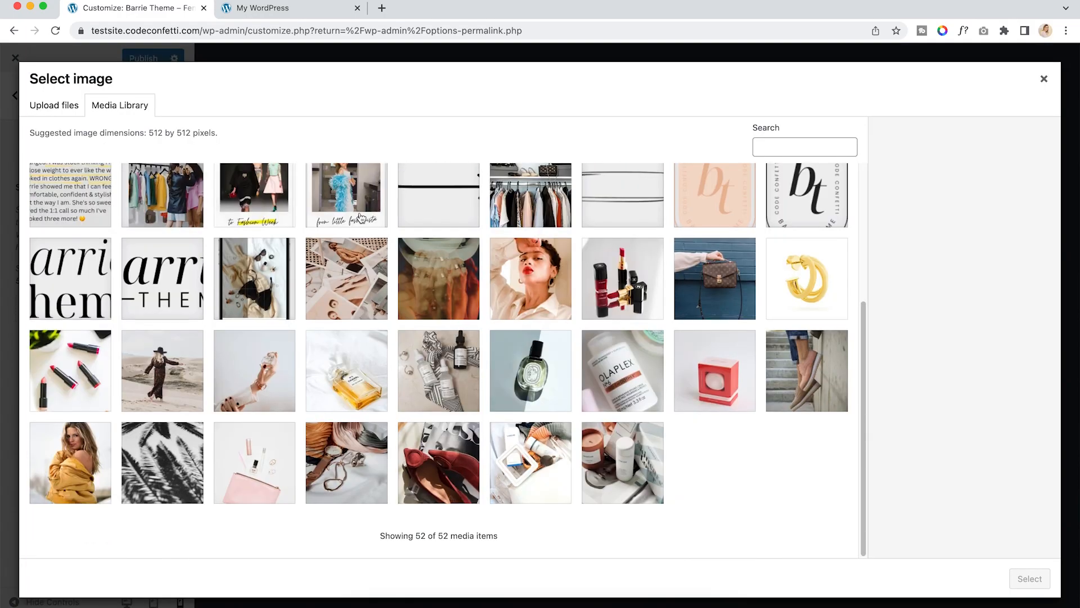
scroll(360, 217, up, 4)
click(335, 205)
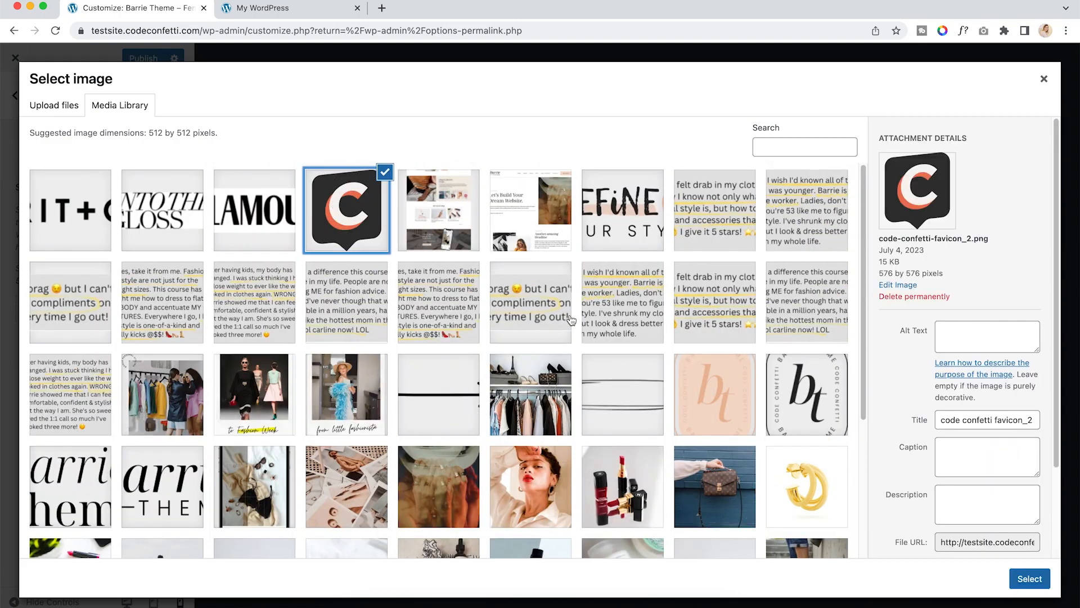
click(1029, 578)
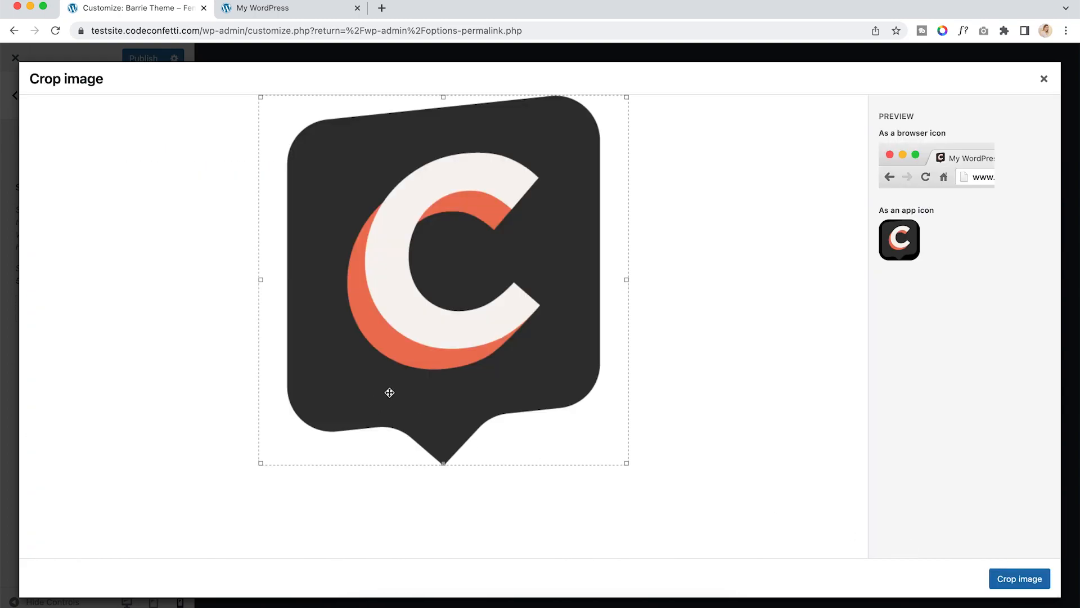
click(1035, 580)
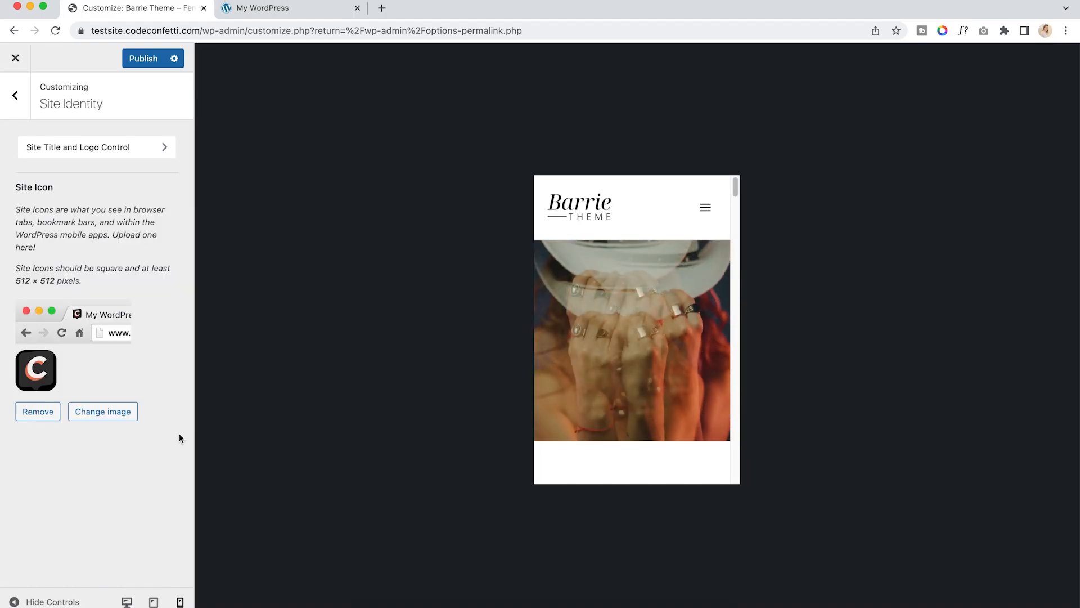
Publish the site identity changes and return to the live homepage
click(139, 61)
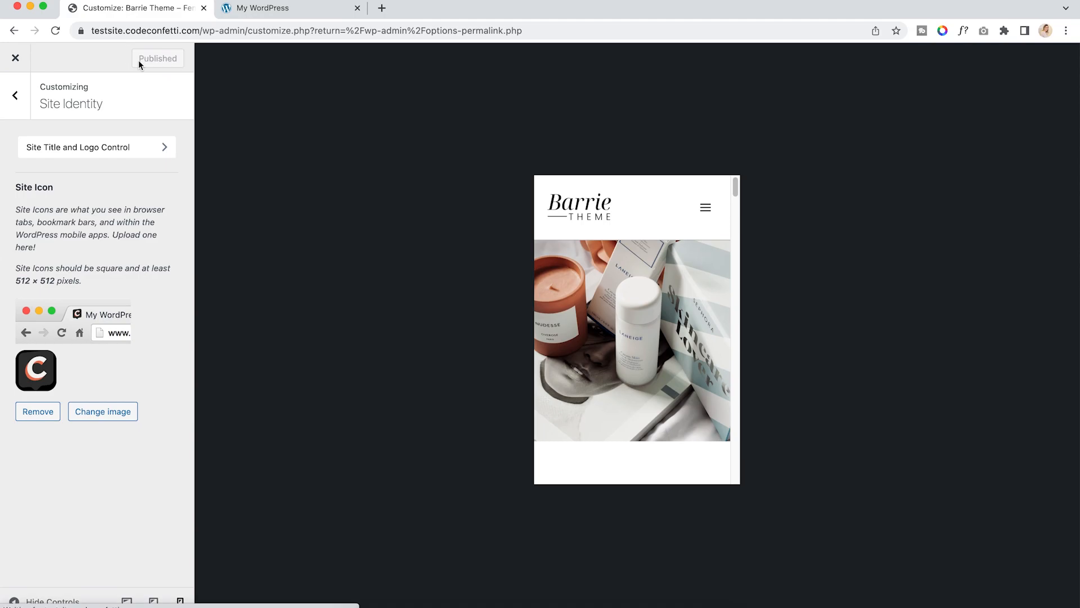
click(261, 9)
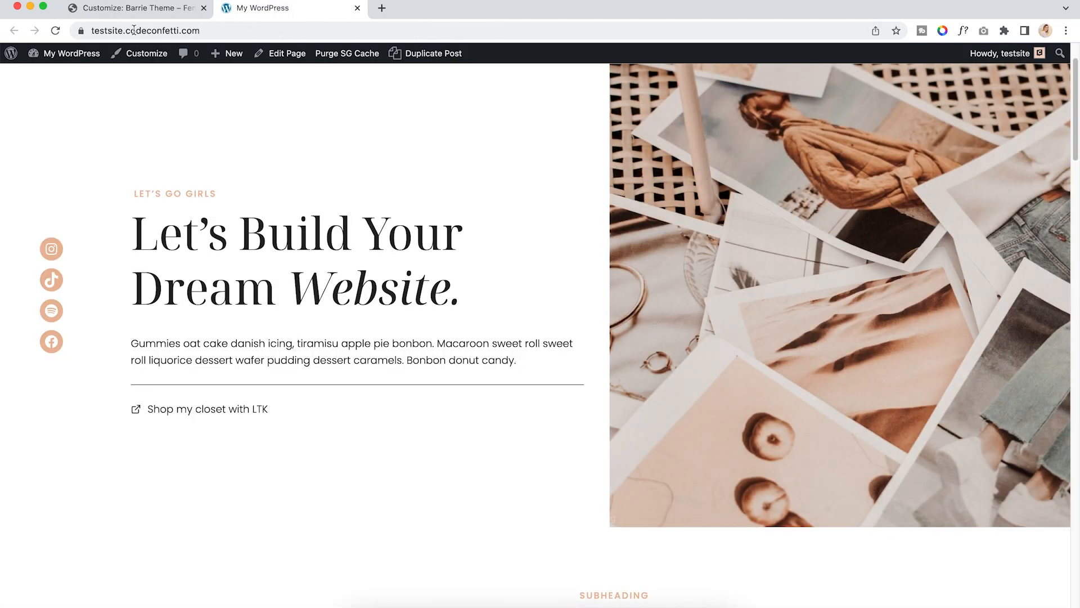
Reload the live homepage to check the new logo, tab title and site icon, and return to the customizer
click(55, 32)
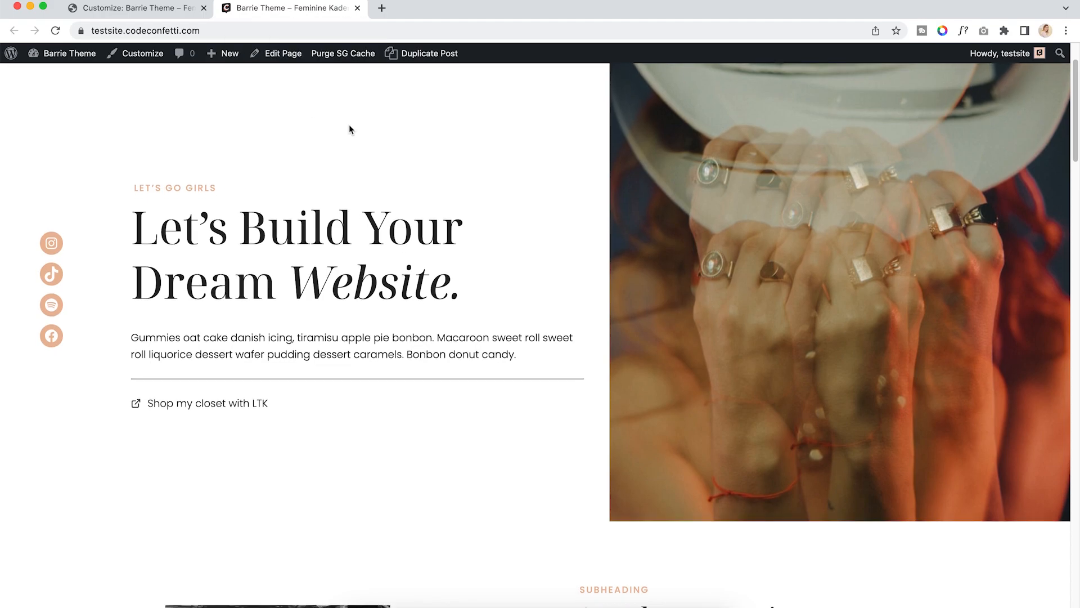
scroll(349, 125, up, 3)
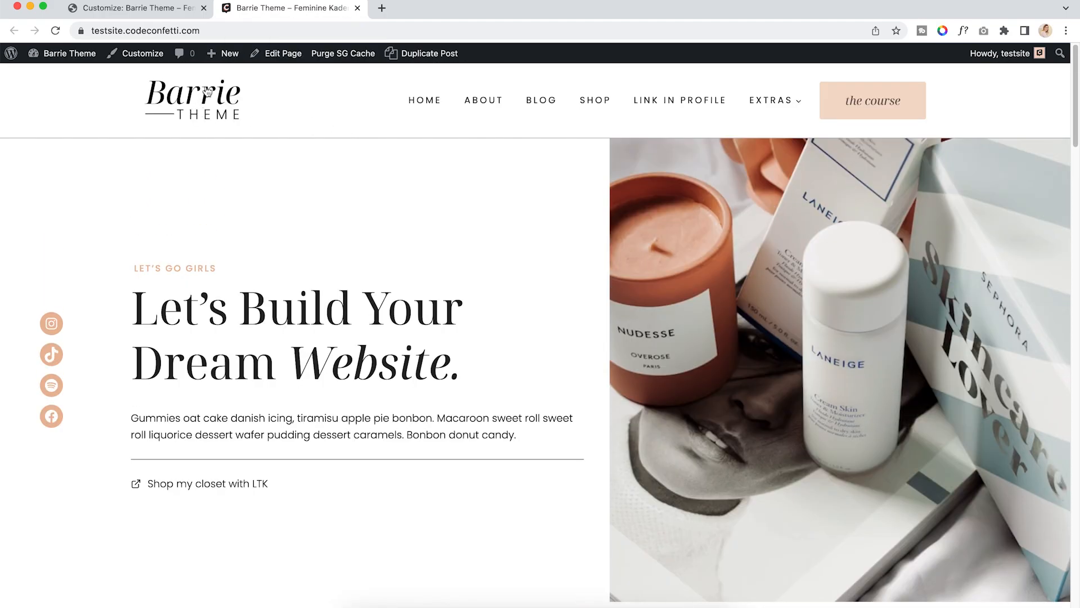
click(139, 9)
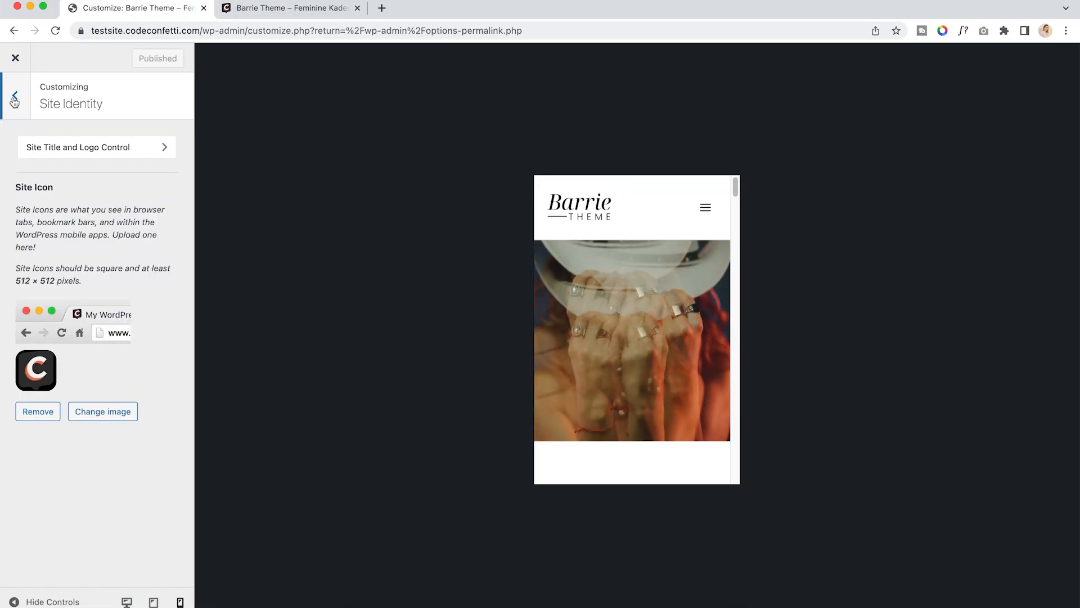
Open the Colors settings under Colors & Fonts and preview the site at desktop size
click(16, 99)
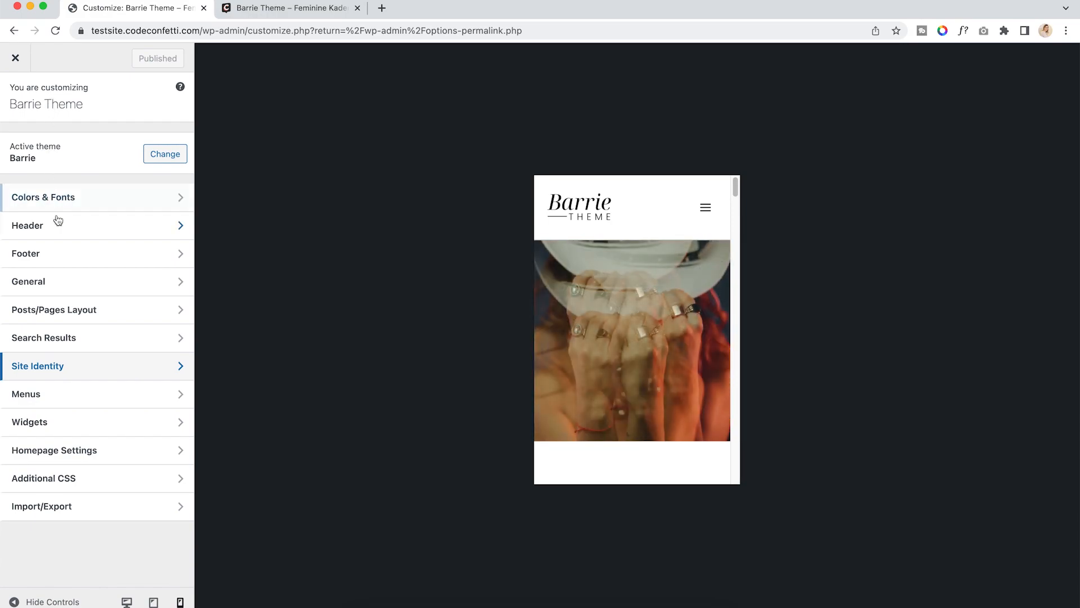
click(67, 203)
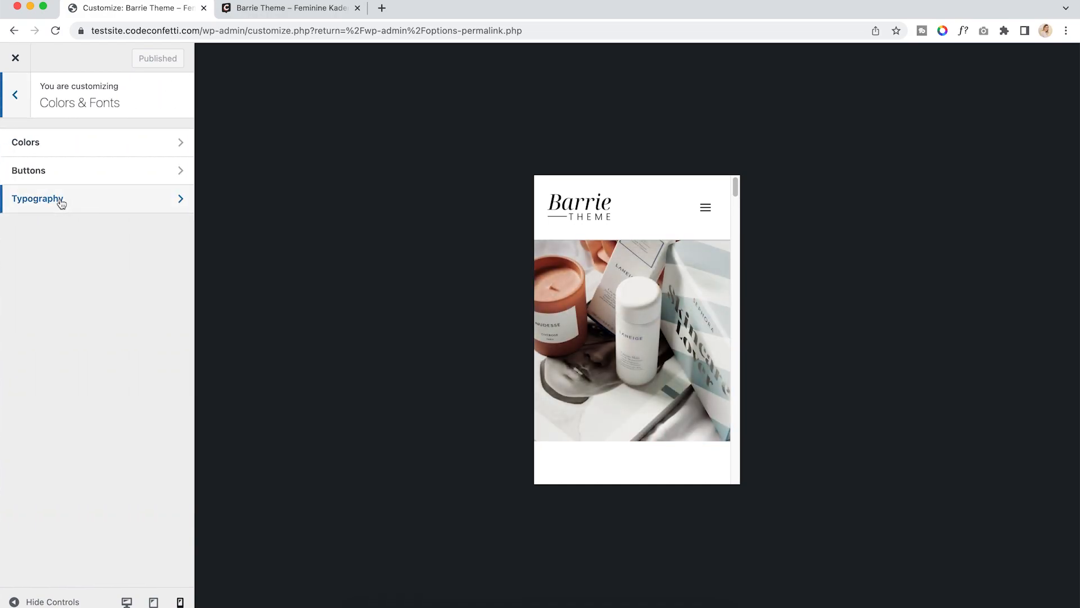
click(53, 148)
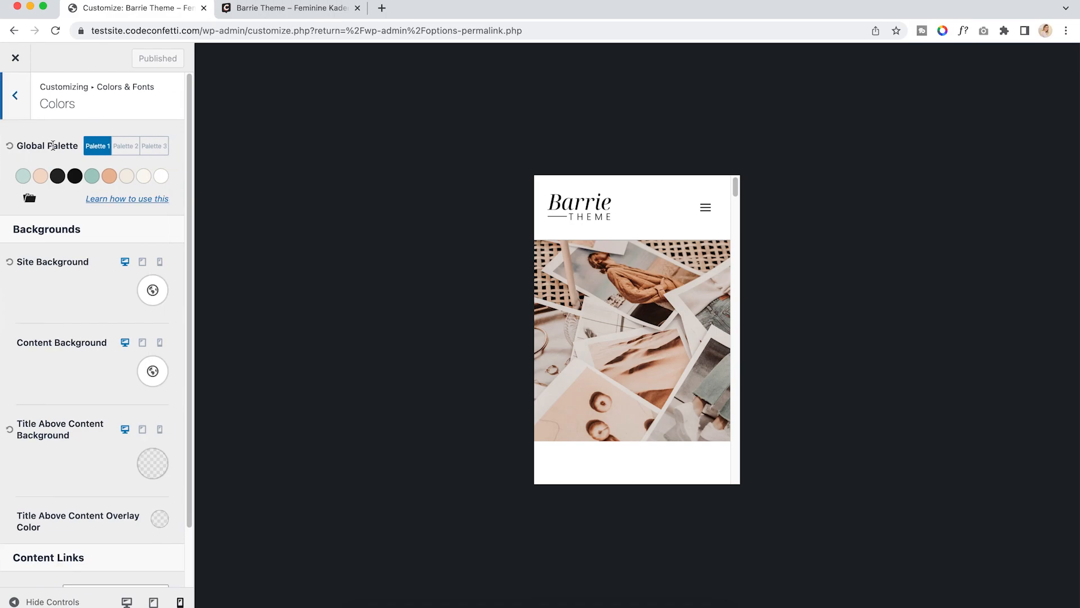
click(124, 263)
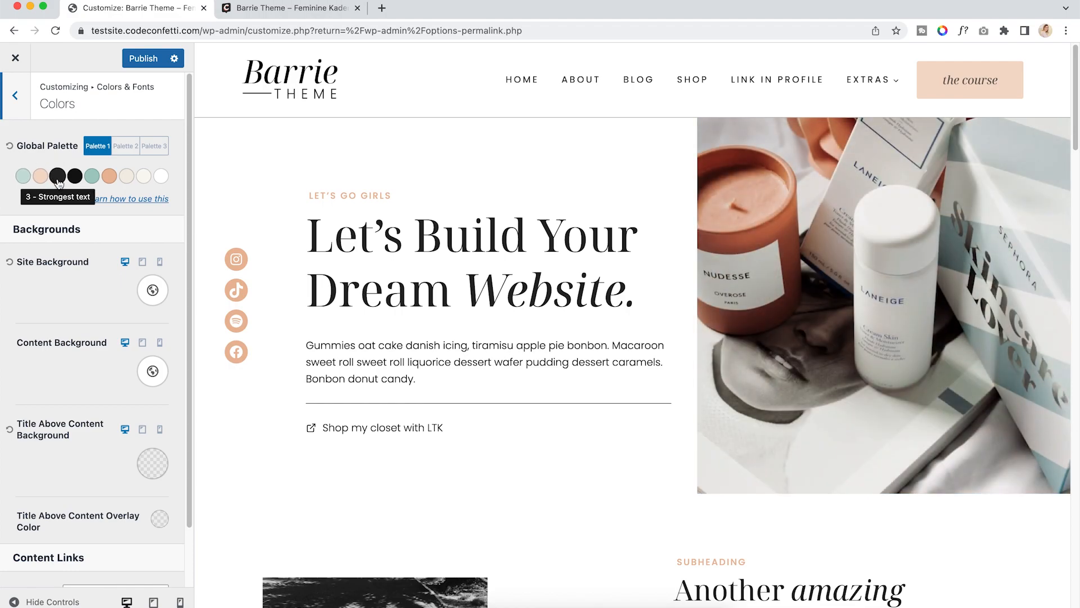
Change the third global palette color, Strongest text, to bright magenta F103F1
click(58, 176)
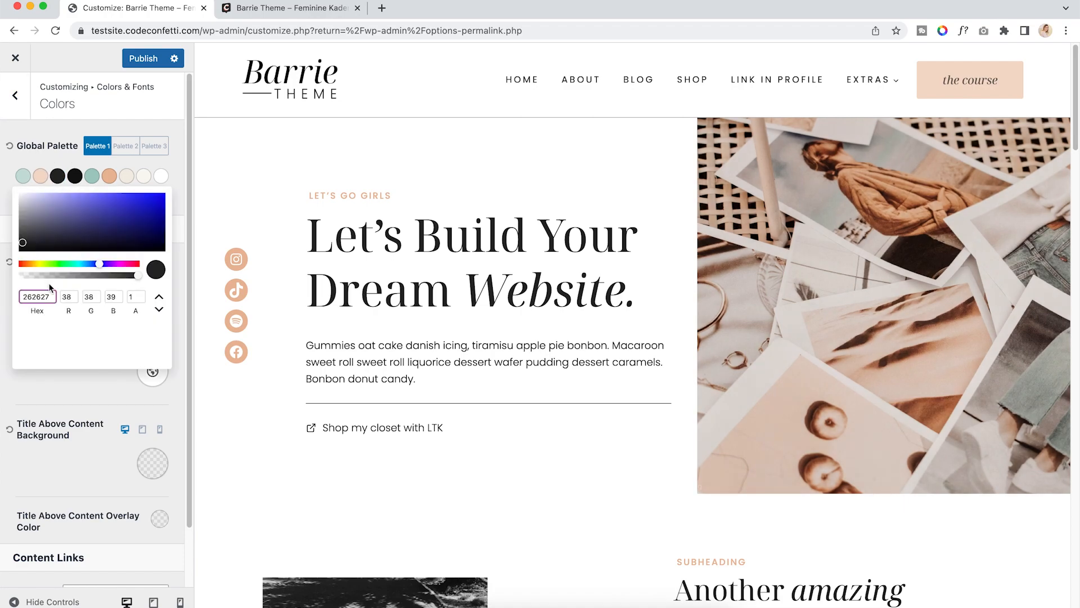
drag(47, 298, 20, 296)
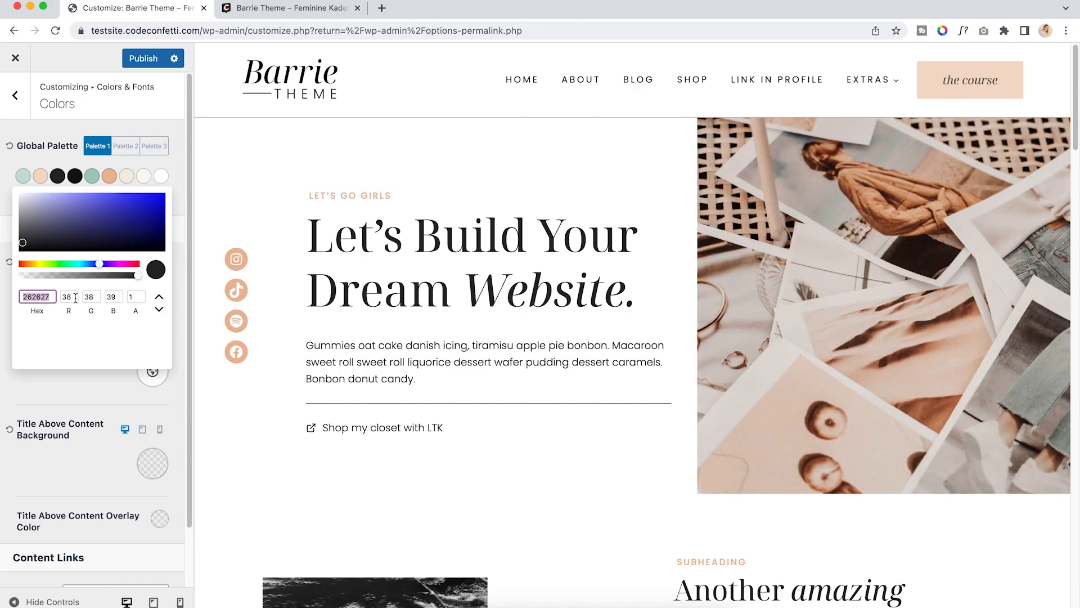
key(BackSpace)
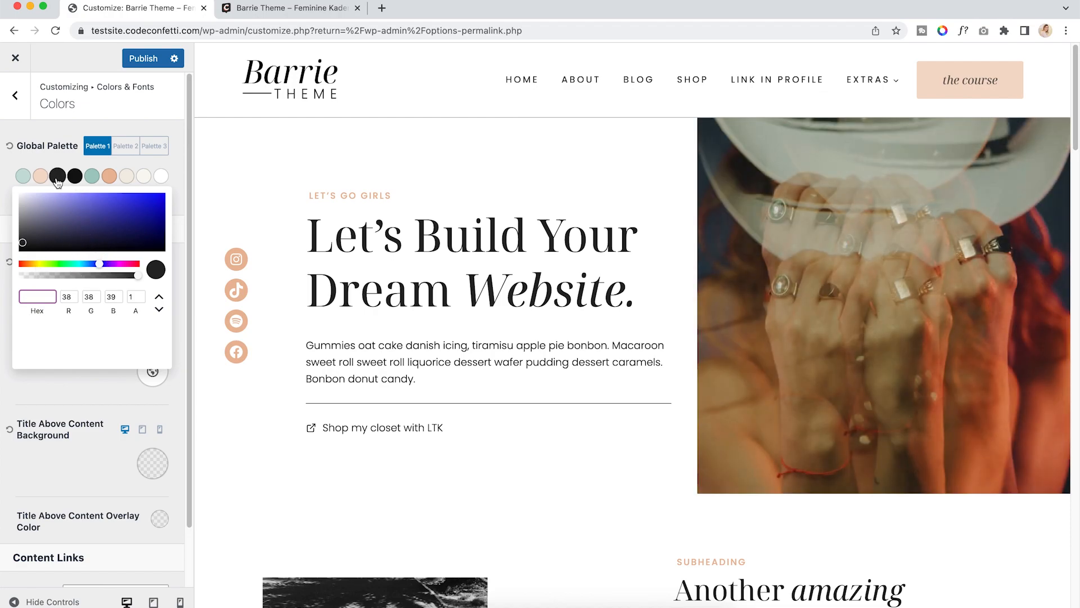
click(119, 263)
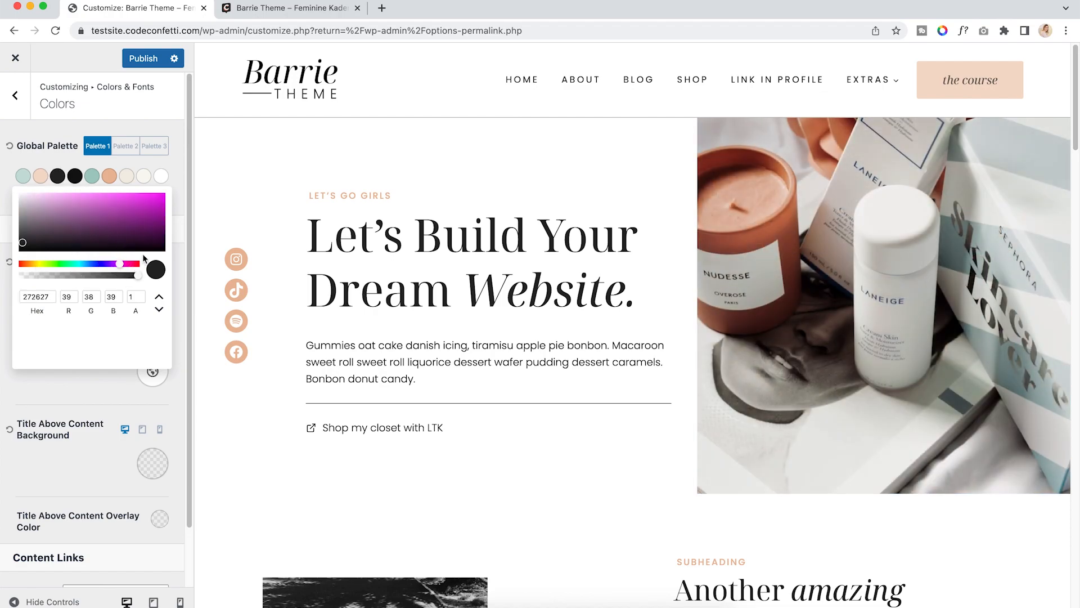
click(160, 201)
drag(160, 200, 164, 195)
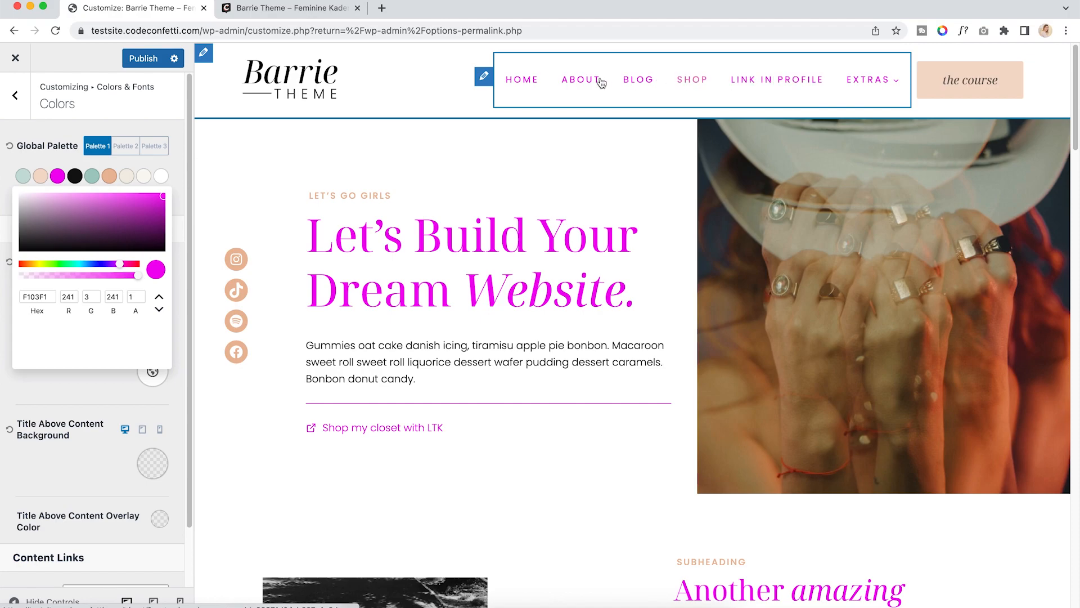
Examine the whole homepage preview for the headings, menu links, lines and overlays that use the magenta palette color
mouse_move(865, 81)
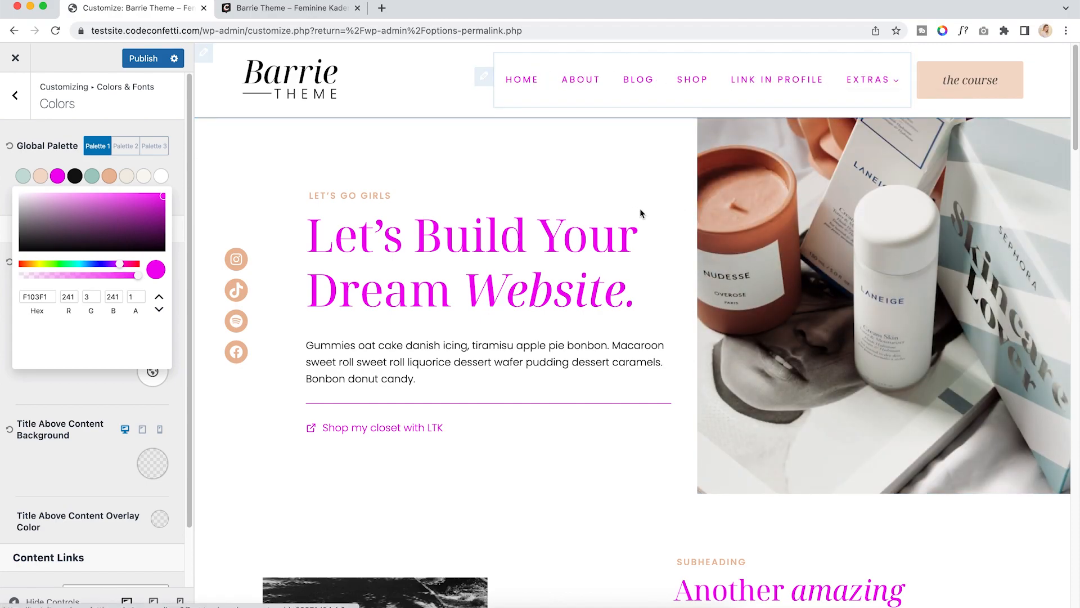
scroll(582, 277, down, 3)
scroll(582, 276, down, 10)
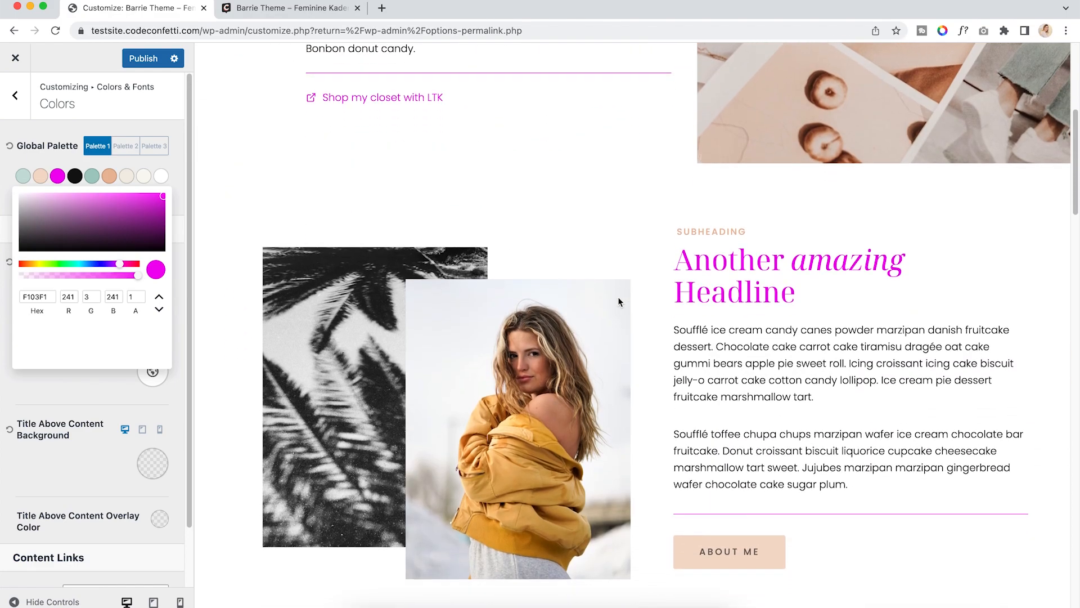
scroll(712, 246, down, 4)
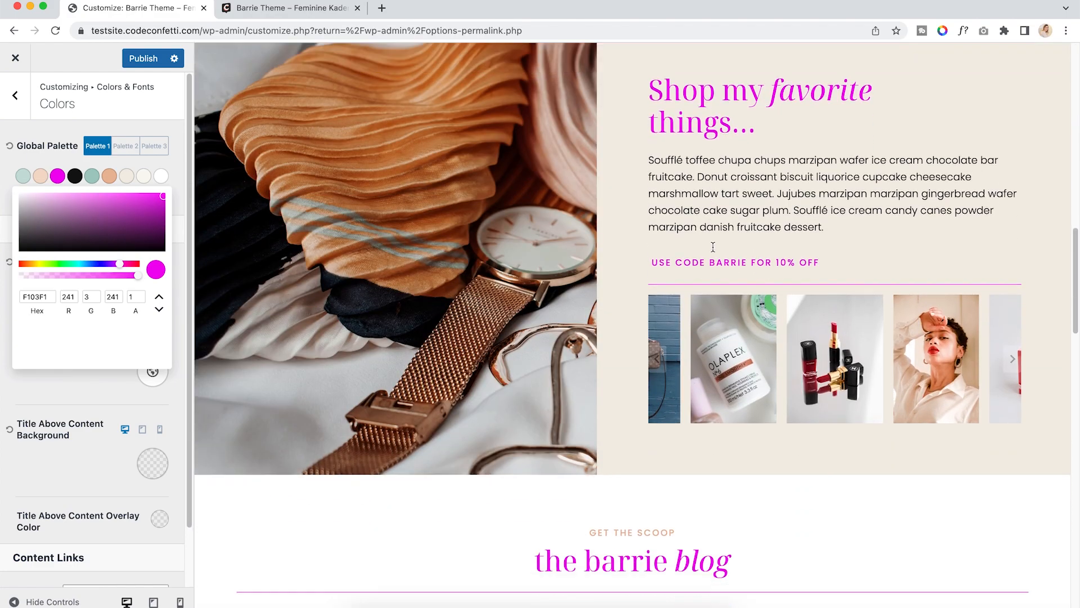
scroll(714, 248, down, 7)
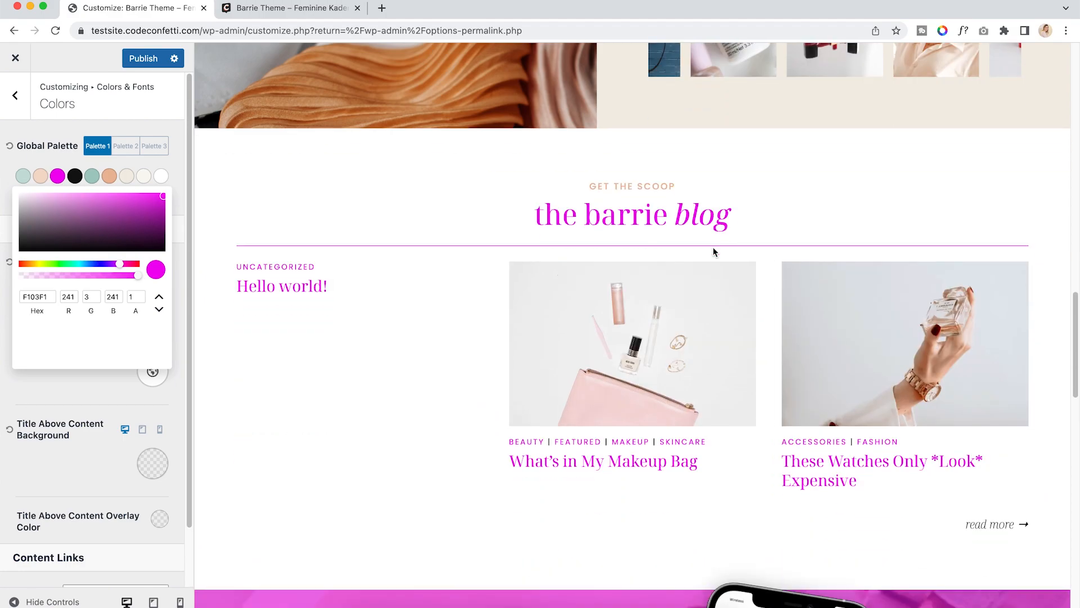
scroll(714, 252, down, 10)
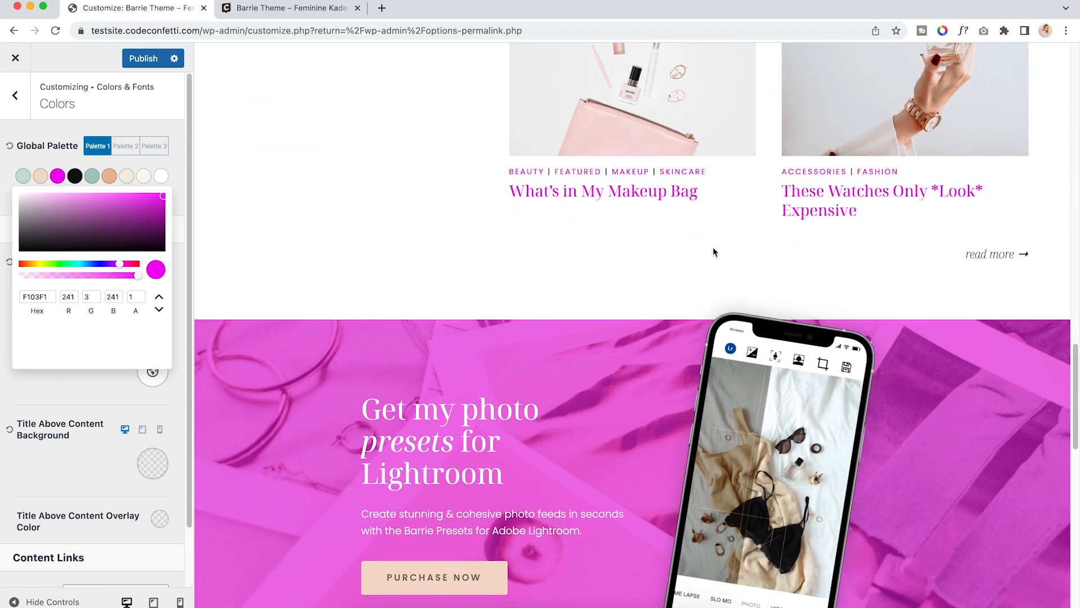
scroll(713, 251, down, 3)
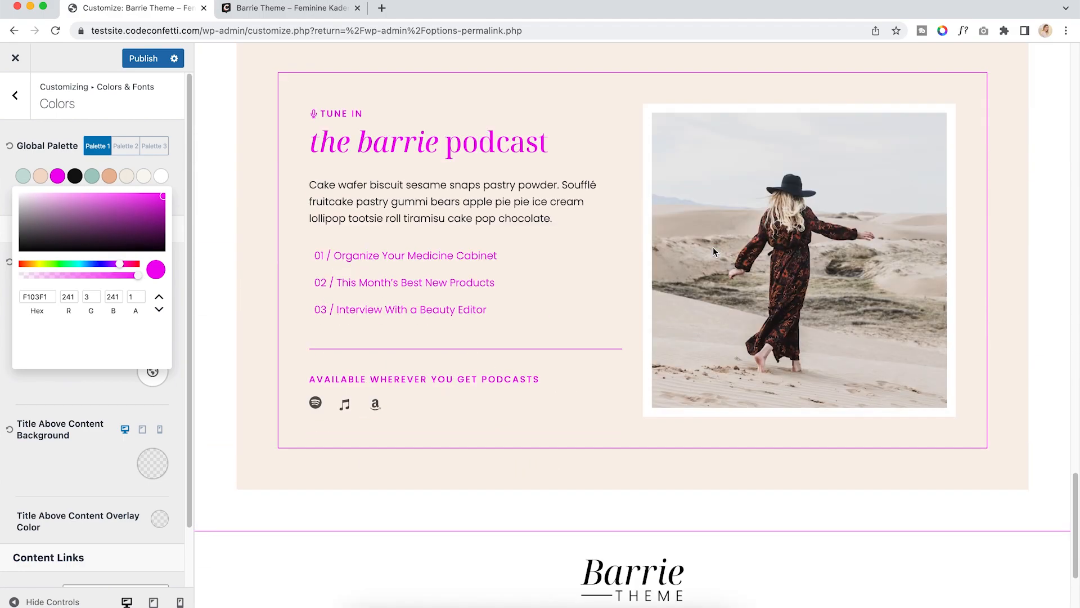
Restore the Strongest text palette color to hex 262627 and close its color picker
double_click(54, 297)
key(super+v)
click(147, 65)
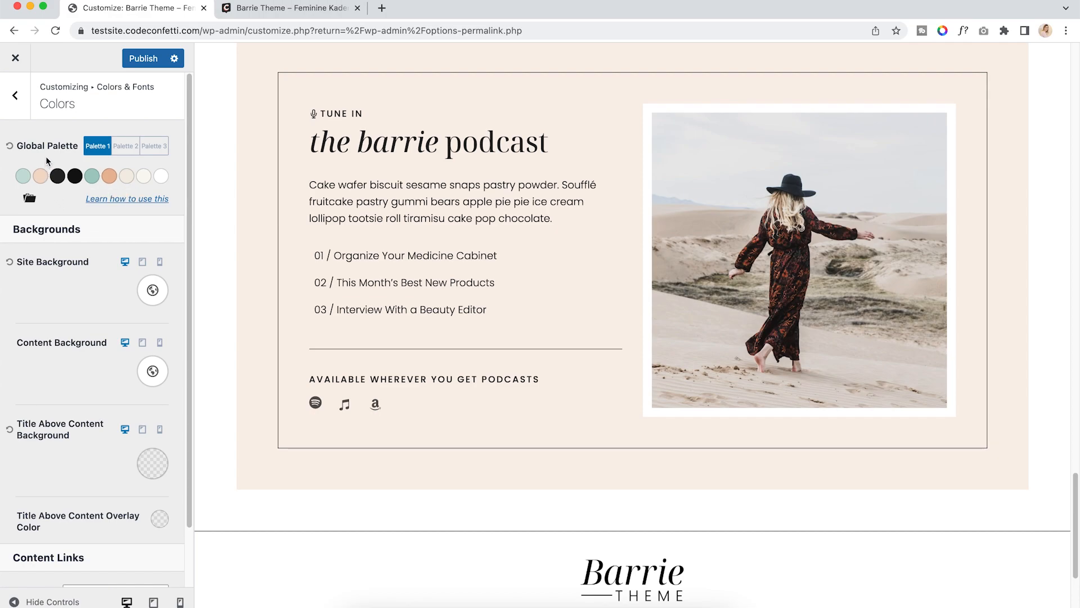
Review the site background color options and the remaining background and content link settings on the Colors page
click(152, 299)
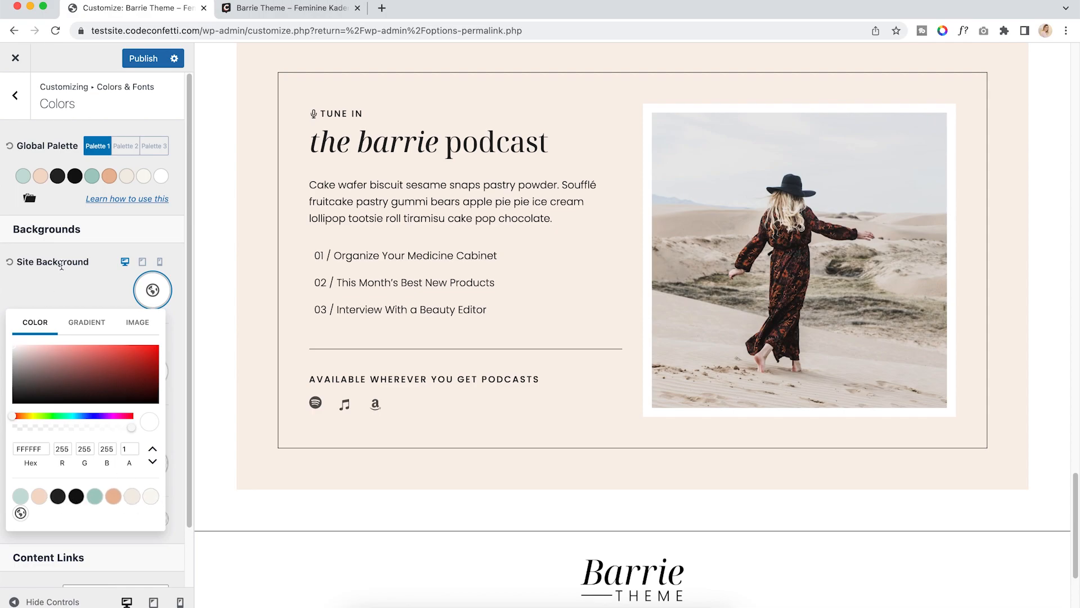
click(69, 295)
scroll(69, 295, down, 1)
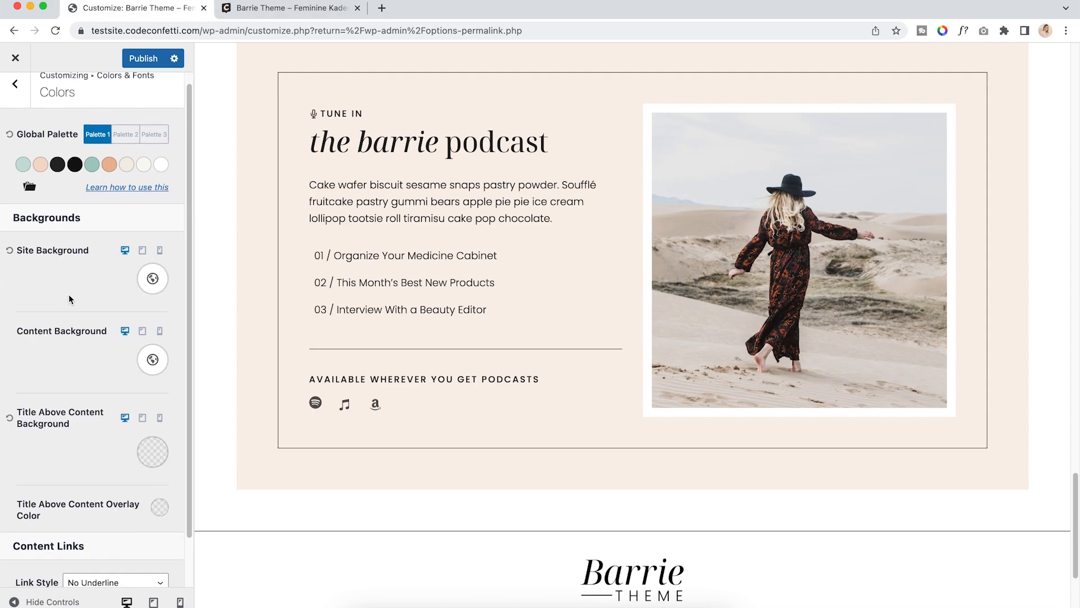
scroll(46, 321, down, 2)
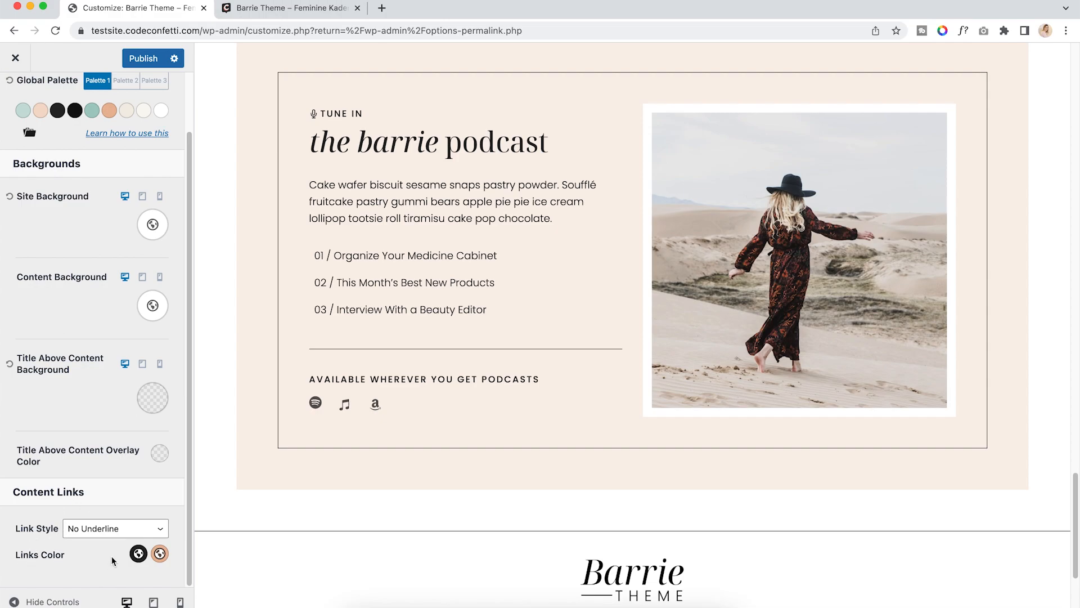
scroll(133, 309, up, 3)
scroll(161, 264, down, 3)
scroll(85, 225, up, 3)
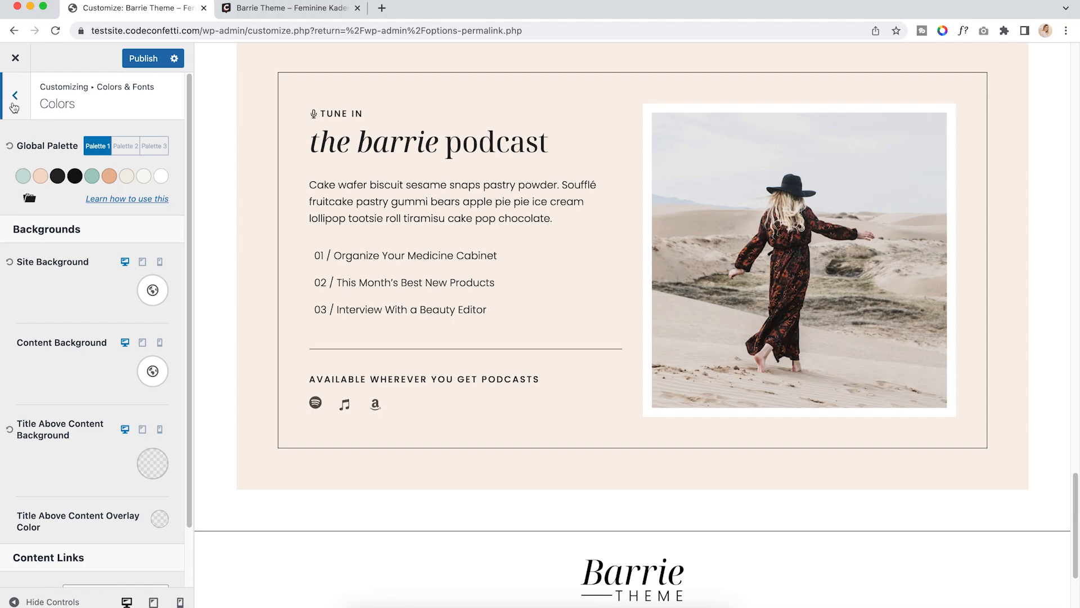
Open the Buttons settings under Colors & Fonts with the Purchase Now button shown in the homepage preview
scroll(350, 181, down, 10)
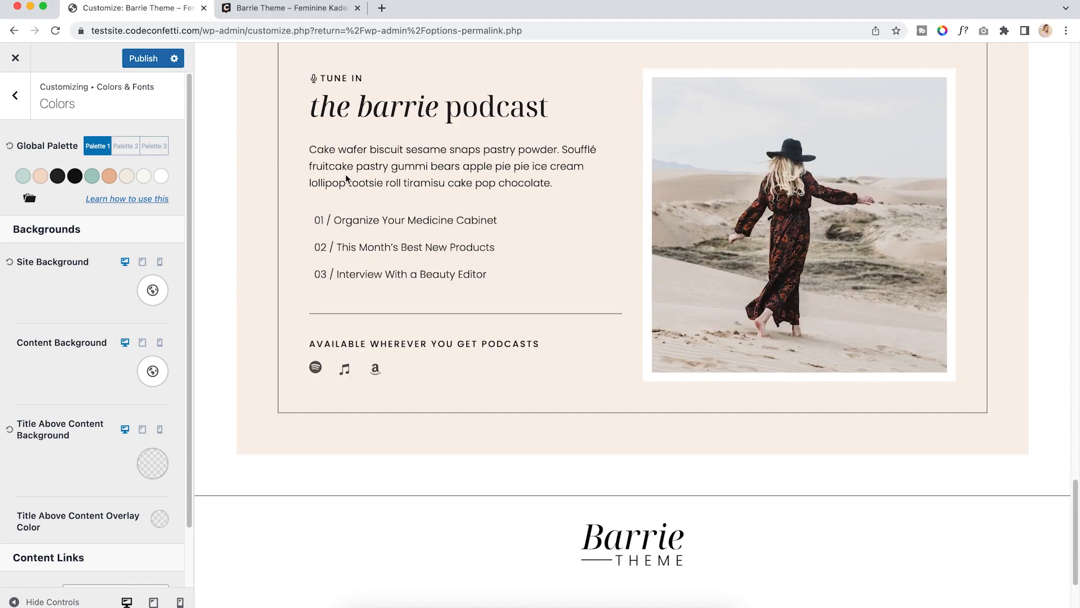
click(16, 104)
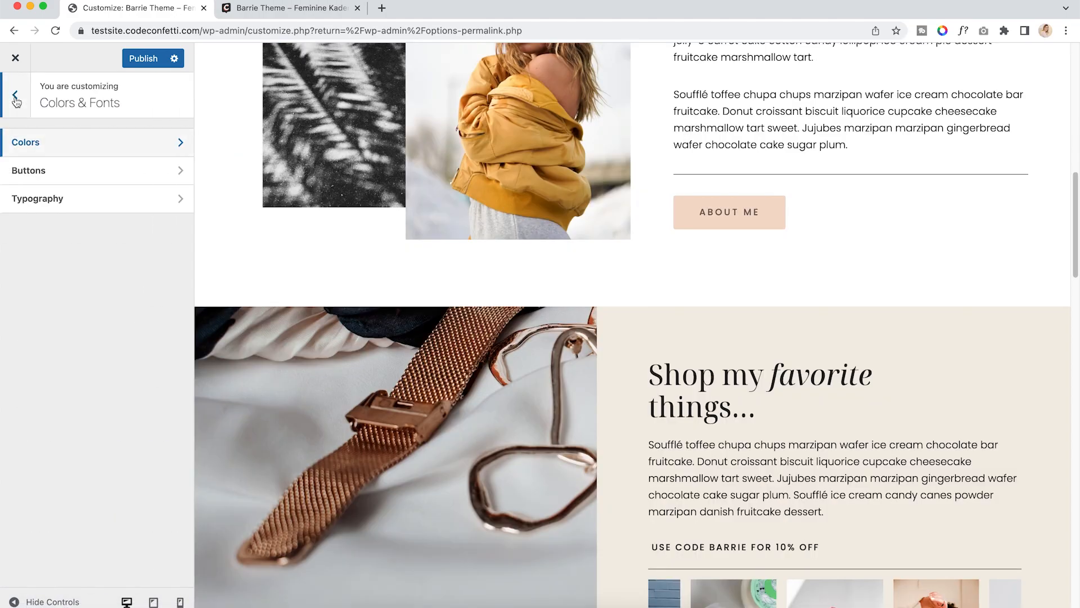
click(16, 101)
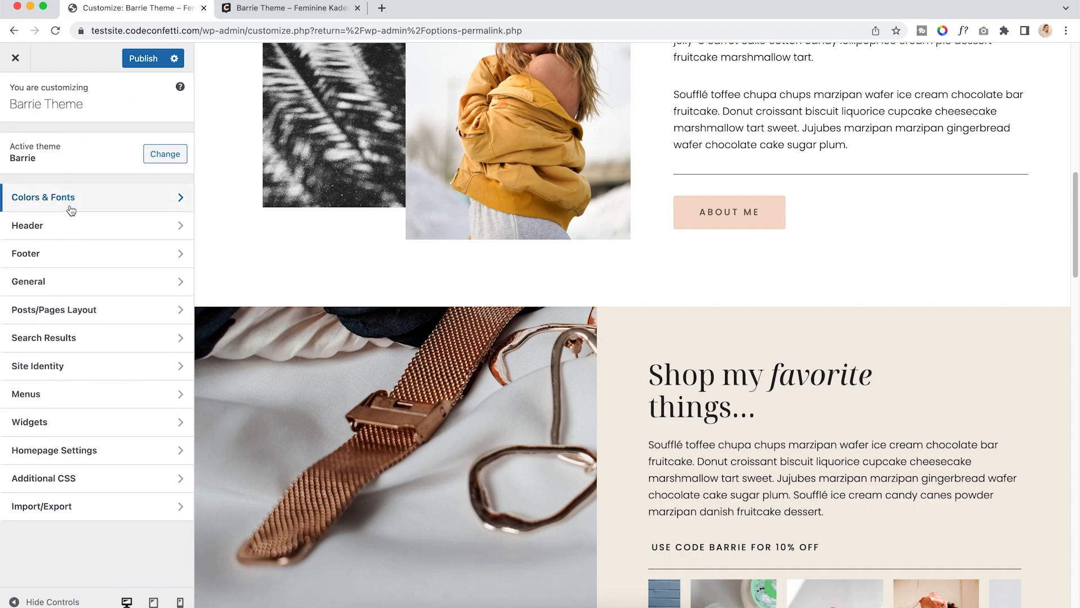
click(45, 200)
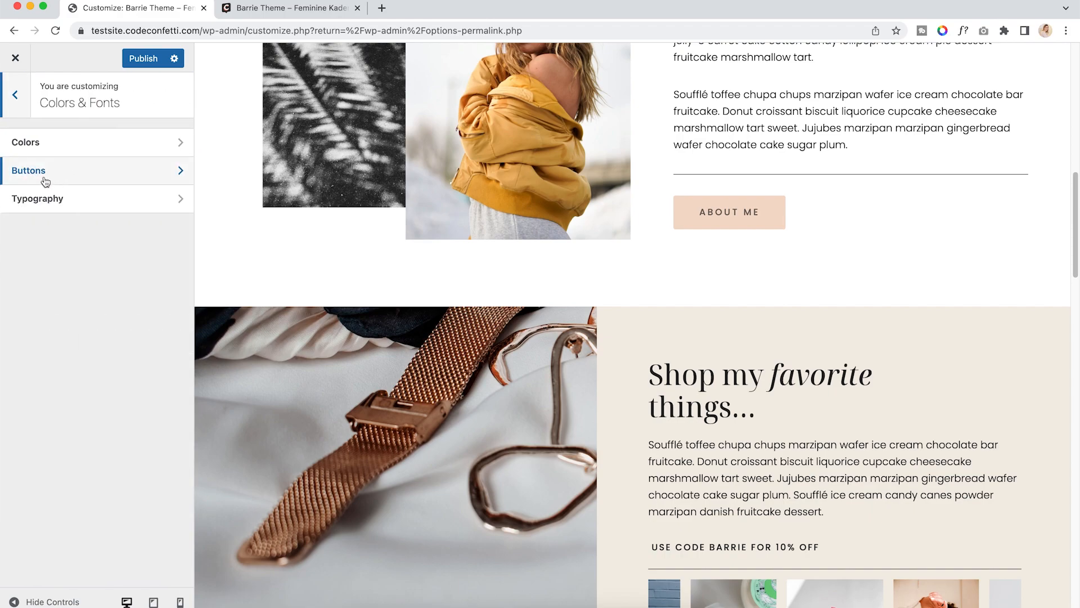
click(162, 173)
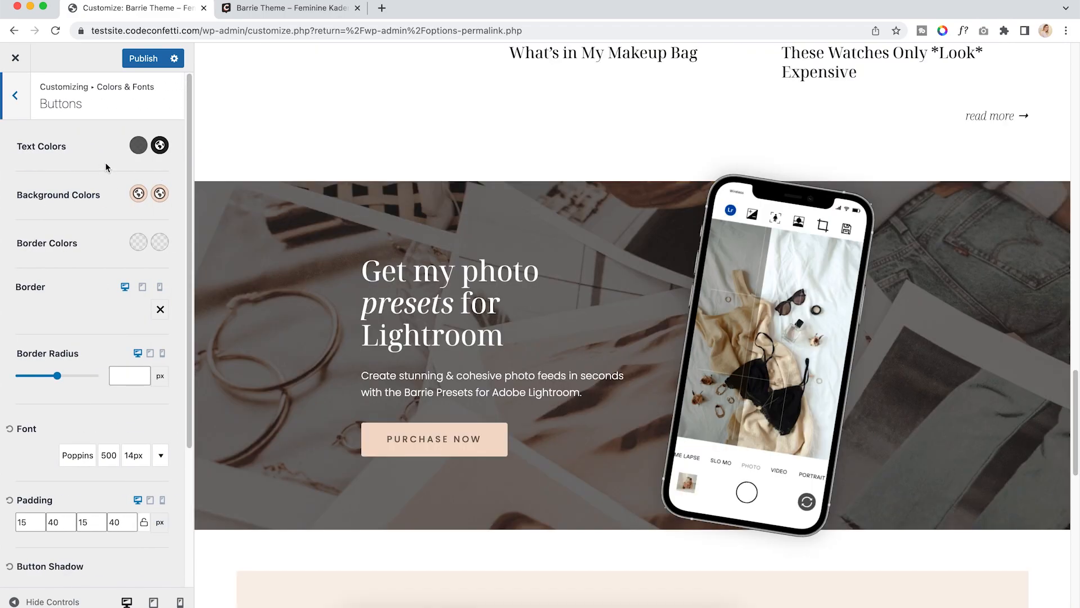
scroll(359, 349, down, 1)
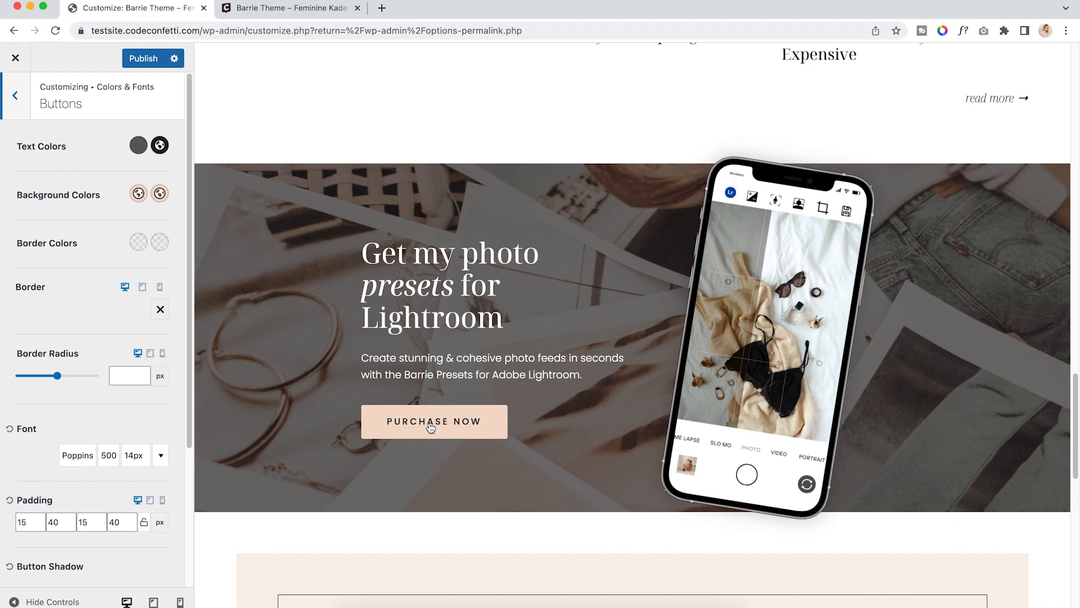
Set the opacity of the buttons' normal text color to 0.74
click(140, 149)
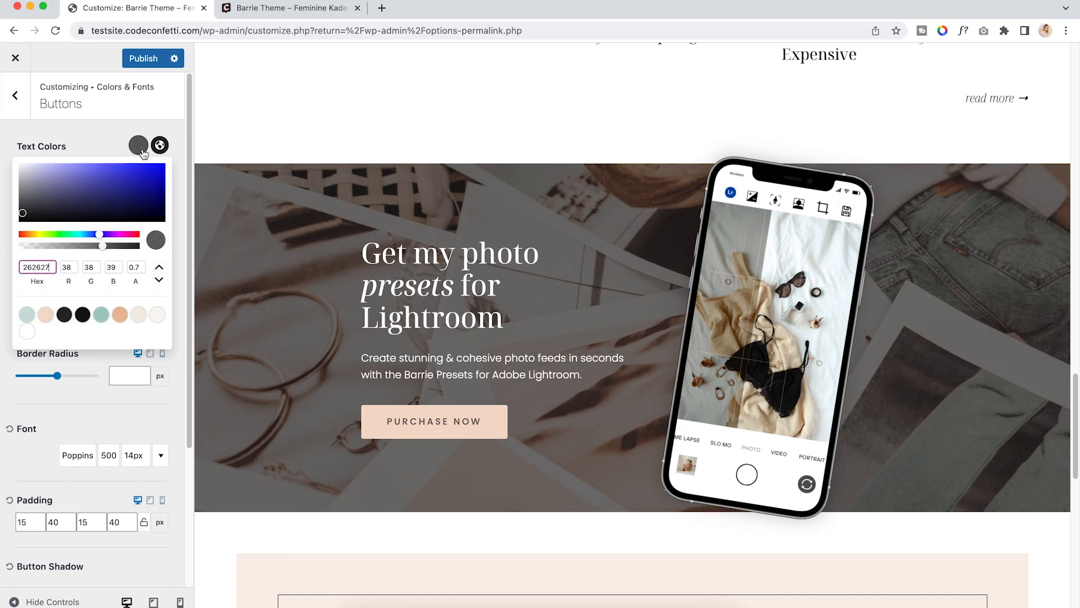
click(104, 250)
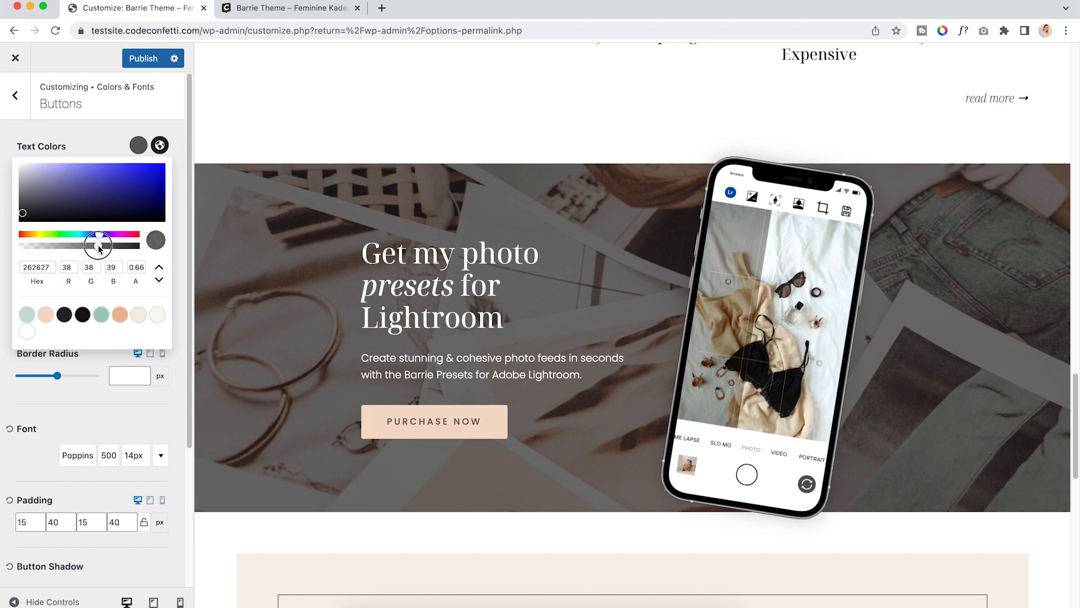
drag(104, 249, 107, 246)
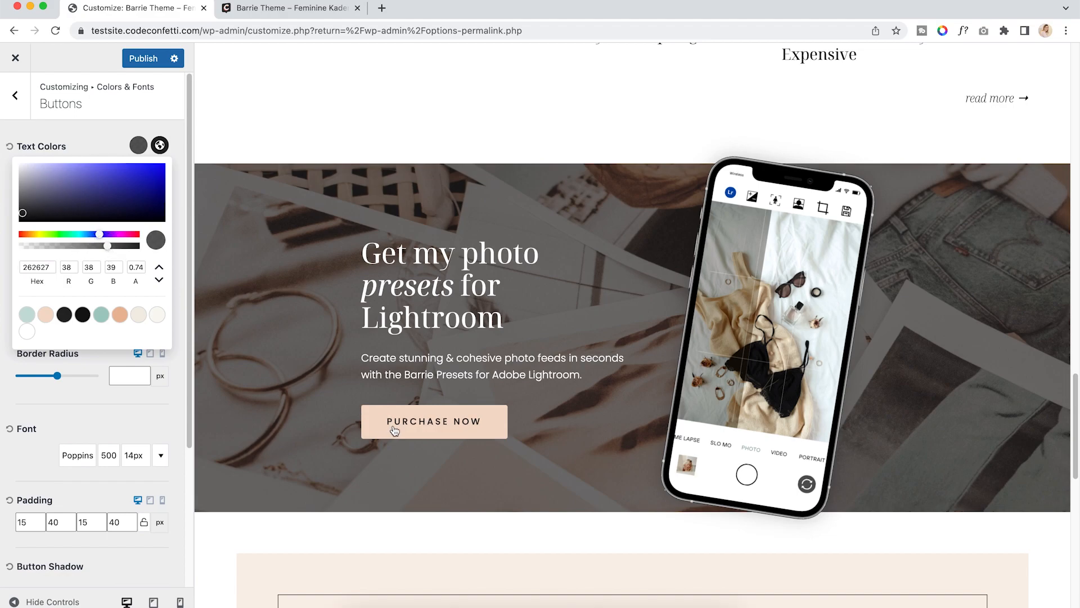
click(90, 141)
Try palette color A4CBC3 as the buttons' hover text color and settle on palette color 111111
click(160, 147)
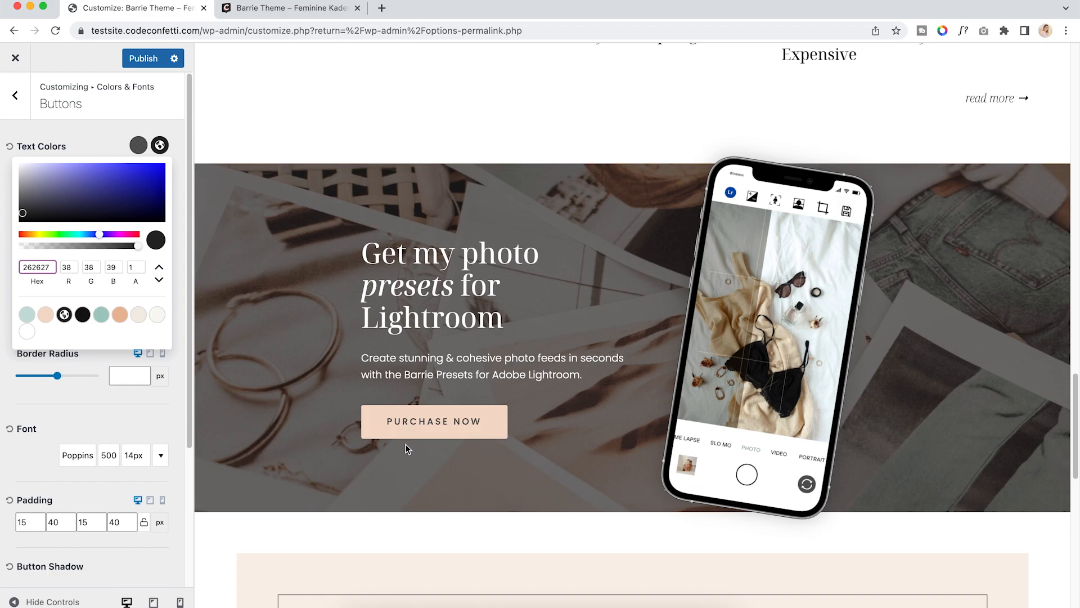
click(102, 141)
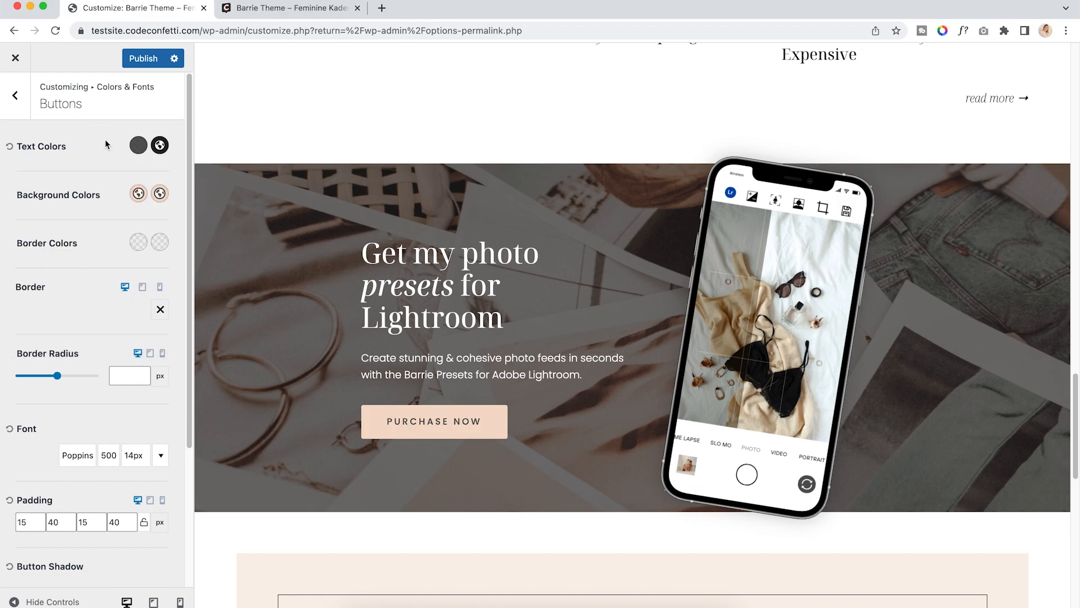
click(160, 145)
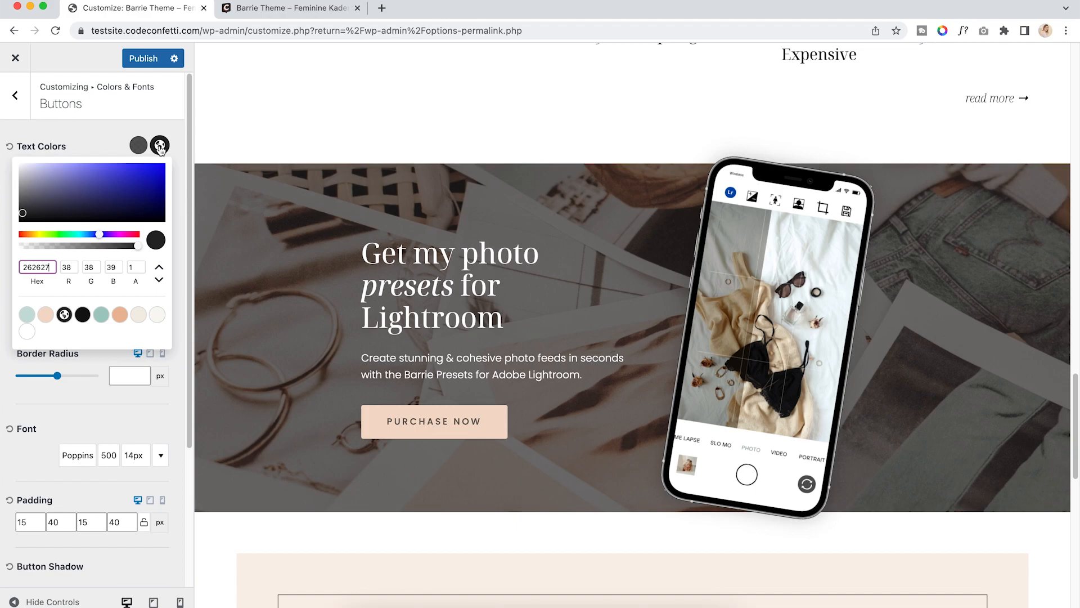
click(102, 314)
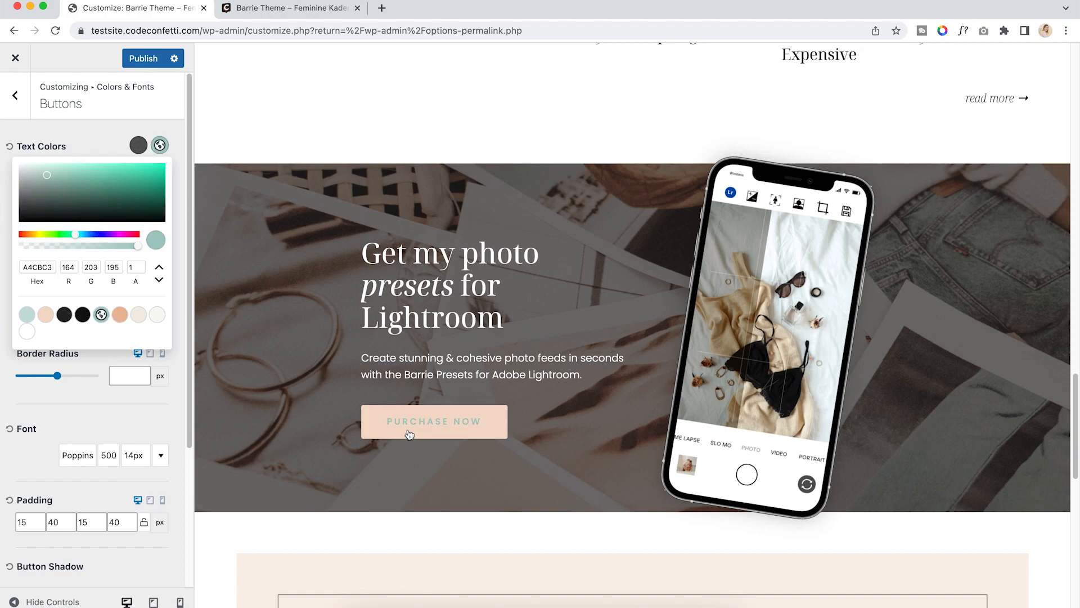
click(82, 314)
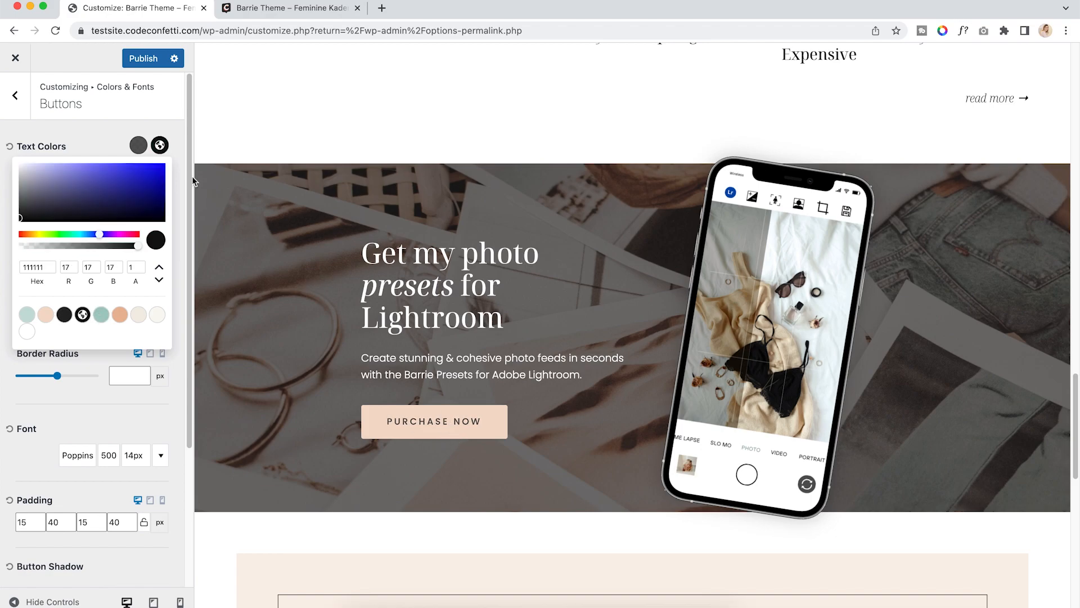
click(106, 153)
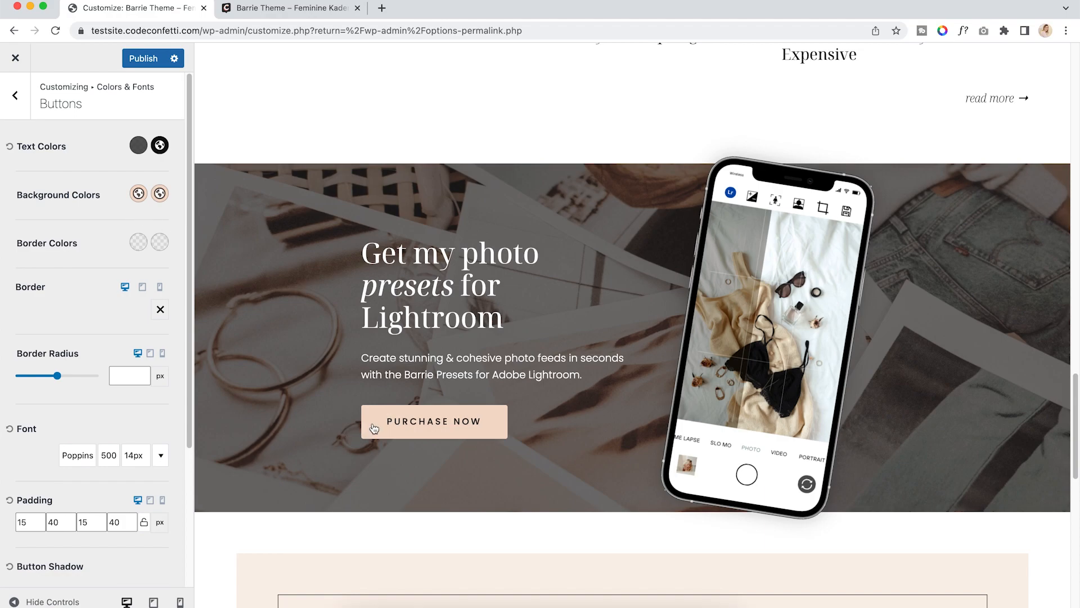
Try palette color EAB99A as the buttons' hover background and restore the light peach palette color F4DBCB
click(160, 194)
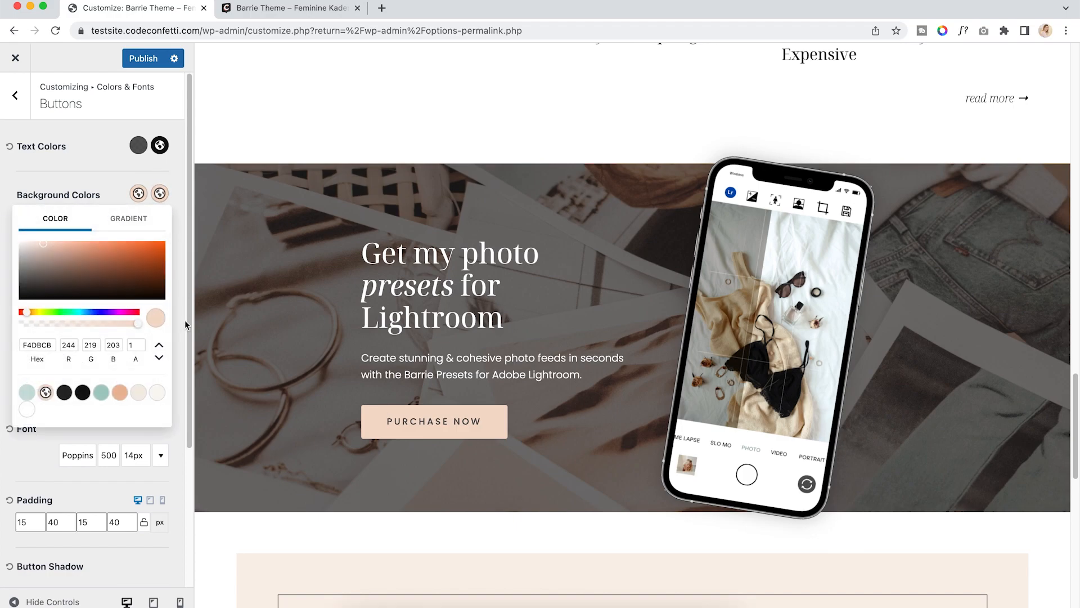
click(120, 393)
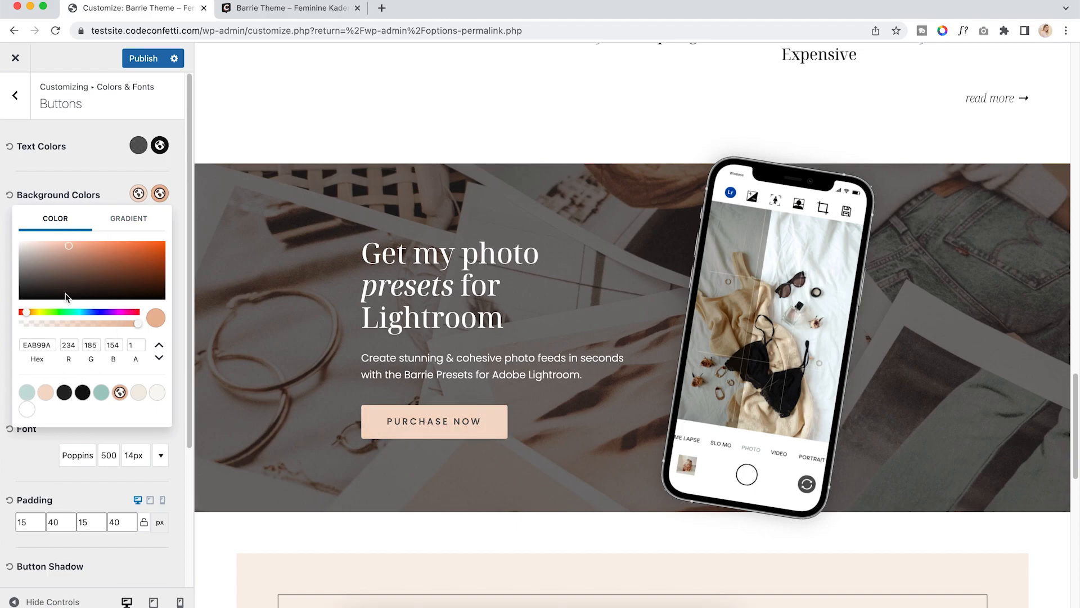
click(46, 392)
click(94, 184)
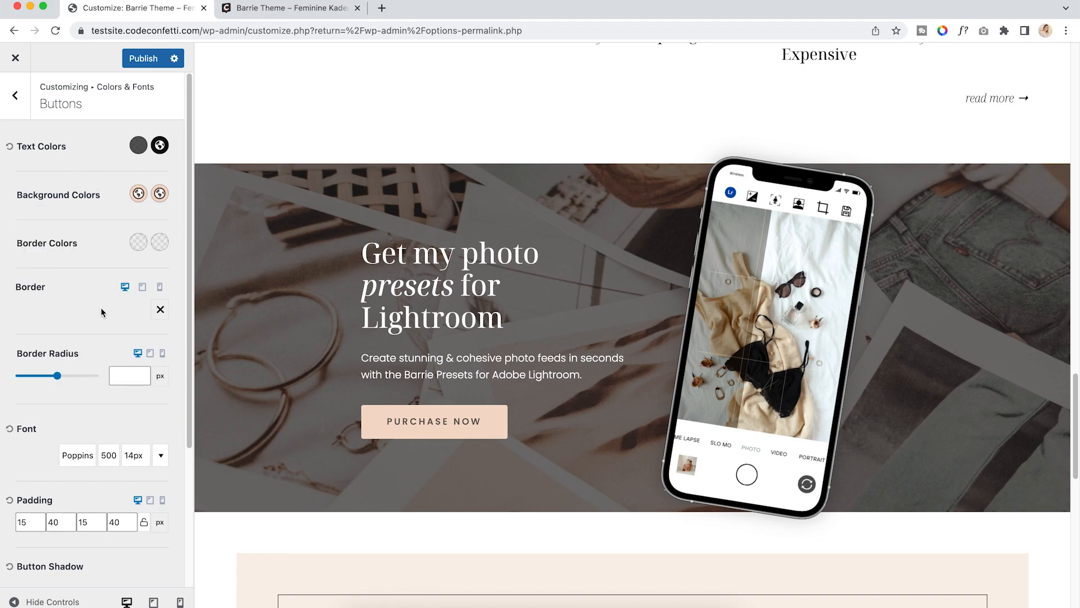
Give the buttons a solid 8 px border with palette color 262627 as its normal color
click(139, 242)
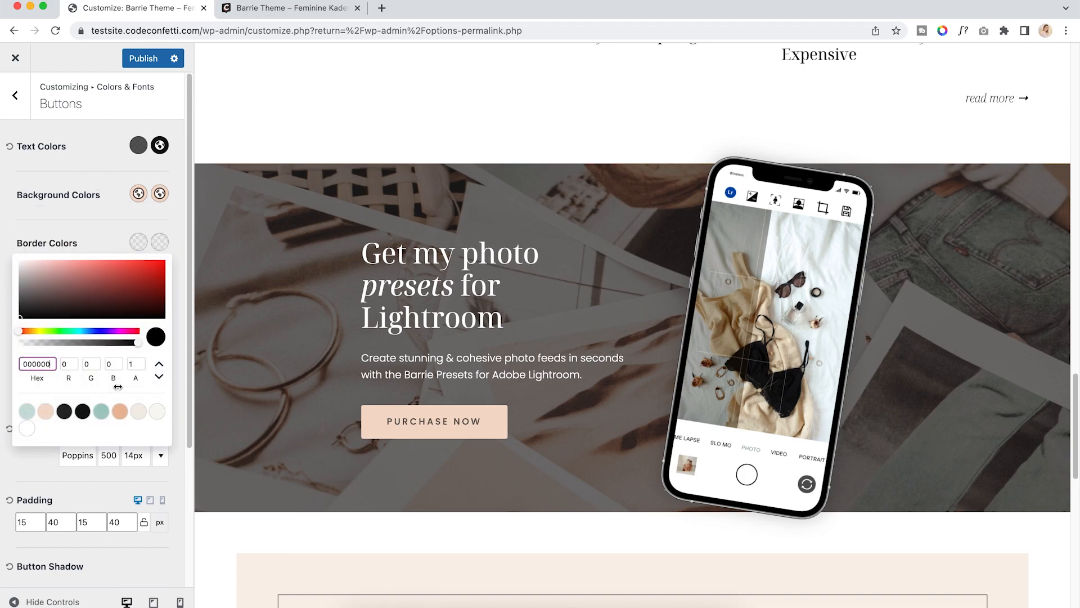
click(64, 413)
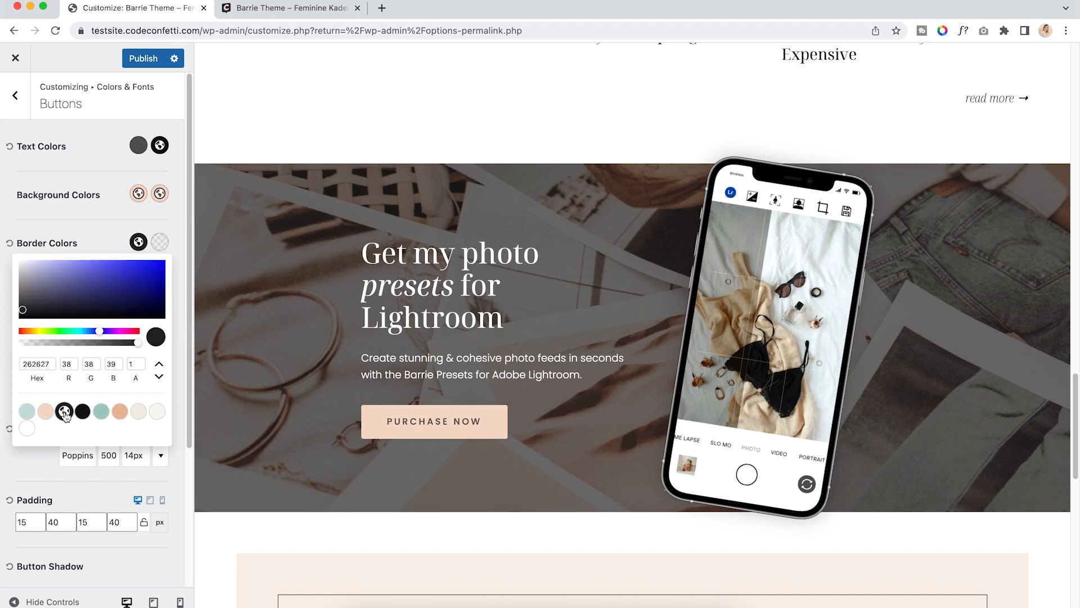
click(112, 242)
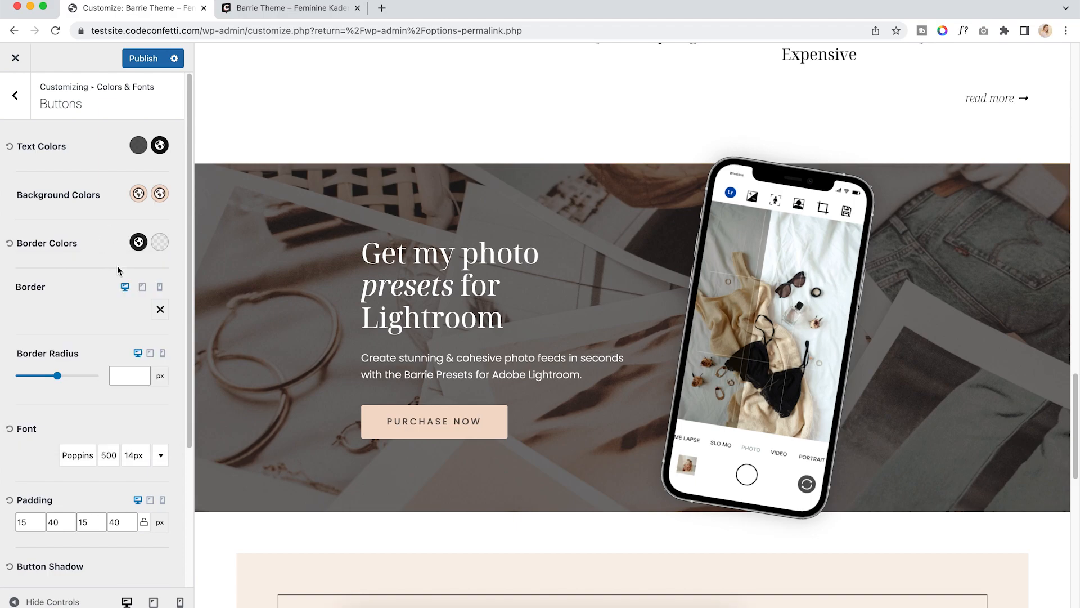
click(158, 311)
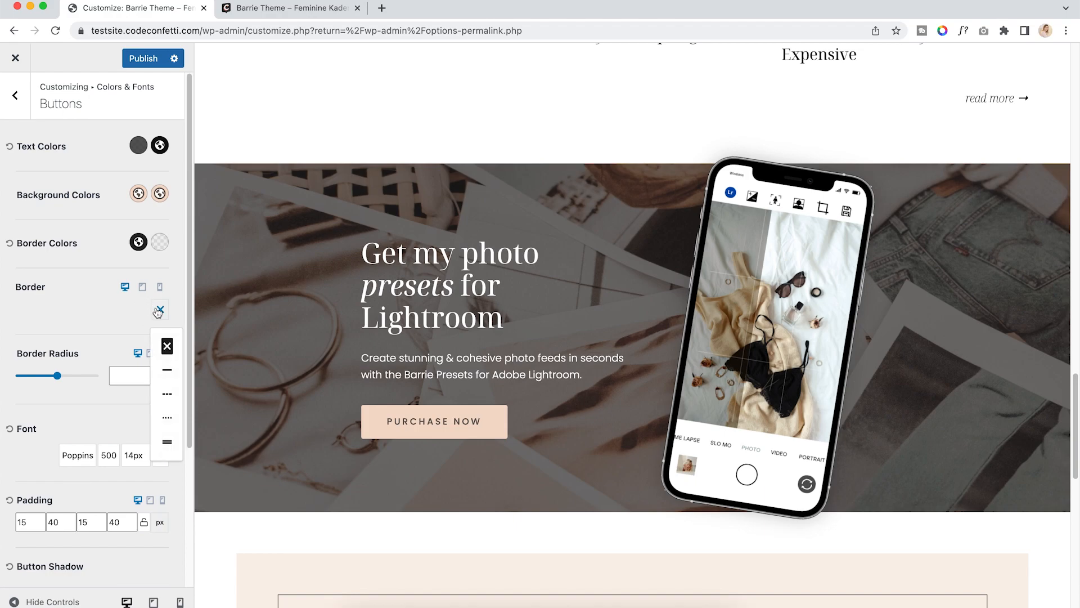
click(167, 373)
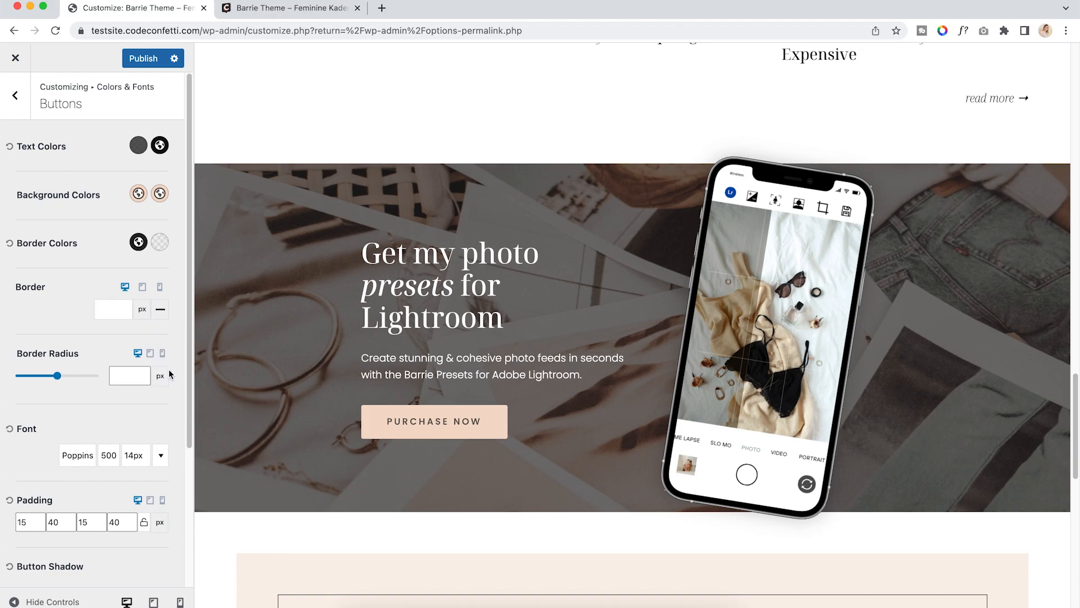
click(119, 308)
click(118, 307)
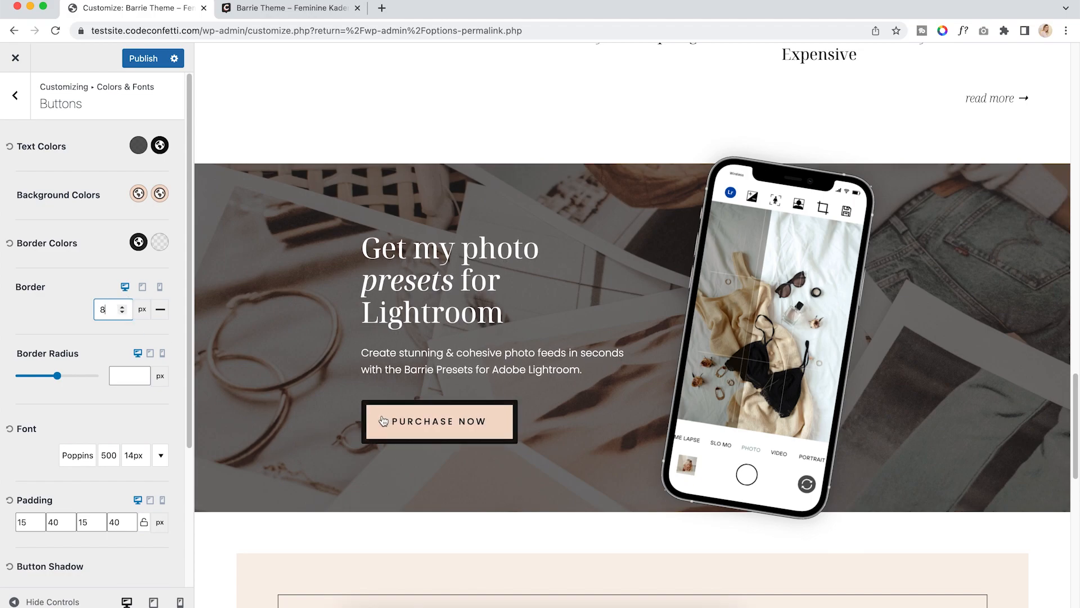
Reset the button border colors and set the border style back to none
click(9, 243)
click(160, 309)
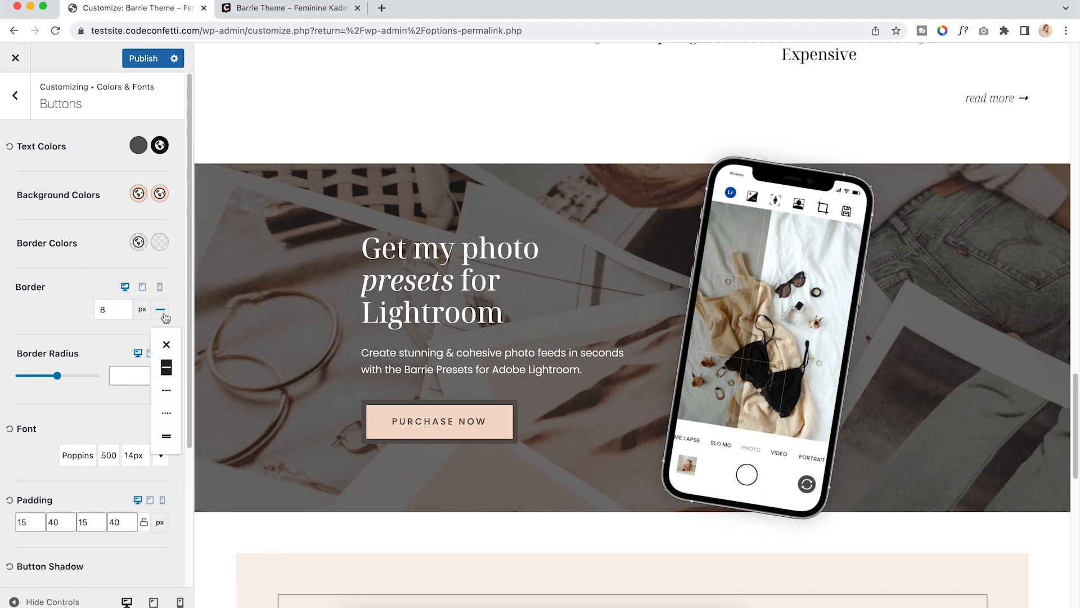
click(167, 343)
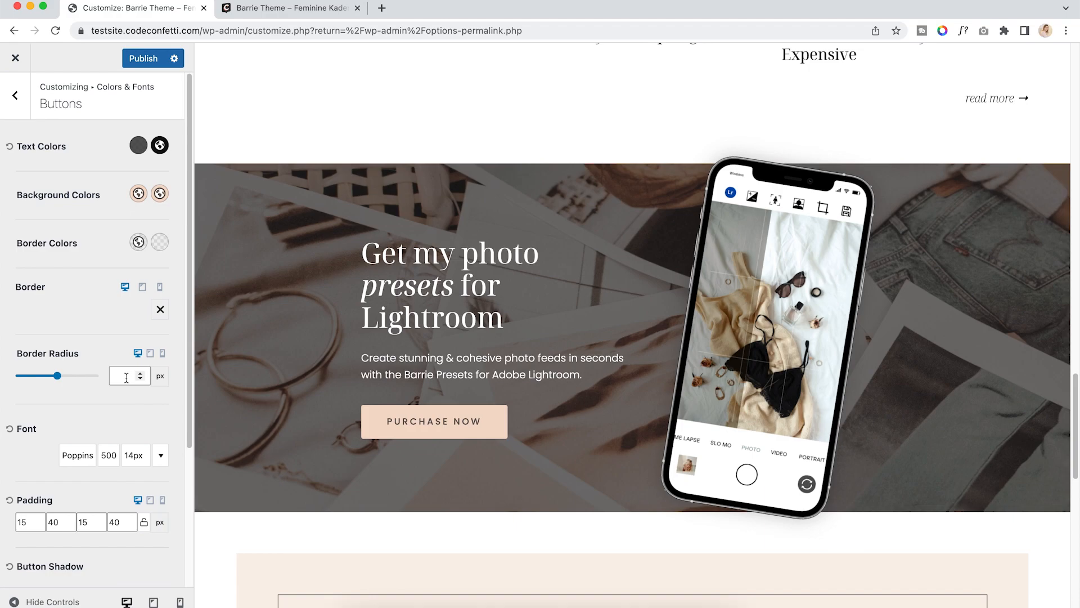
Try a button border radius of 100 px and reset the radius to its default
drag(57, 375, 105, 386)
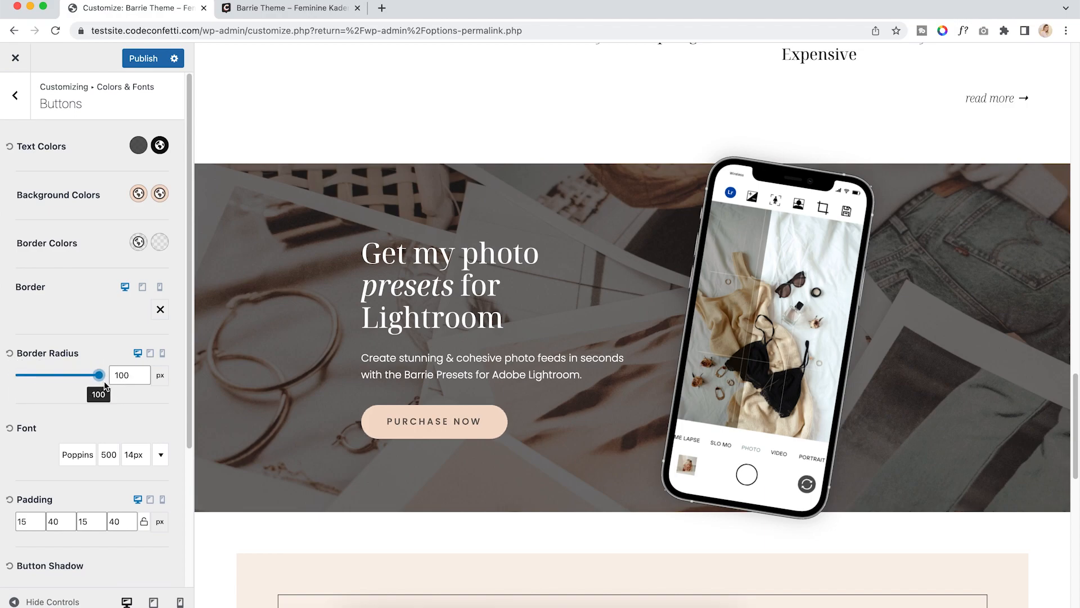
click(9, 353)
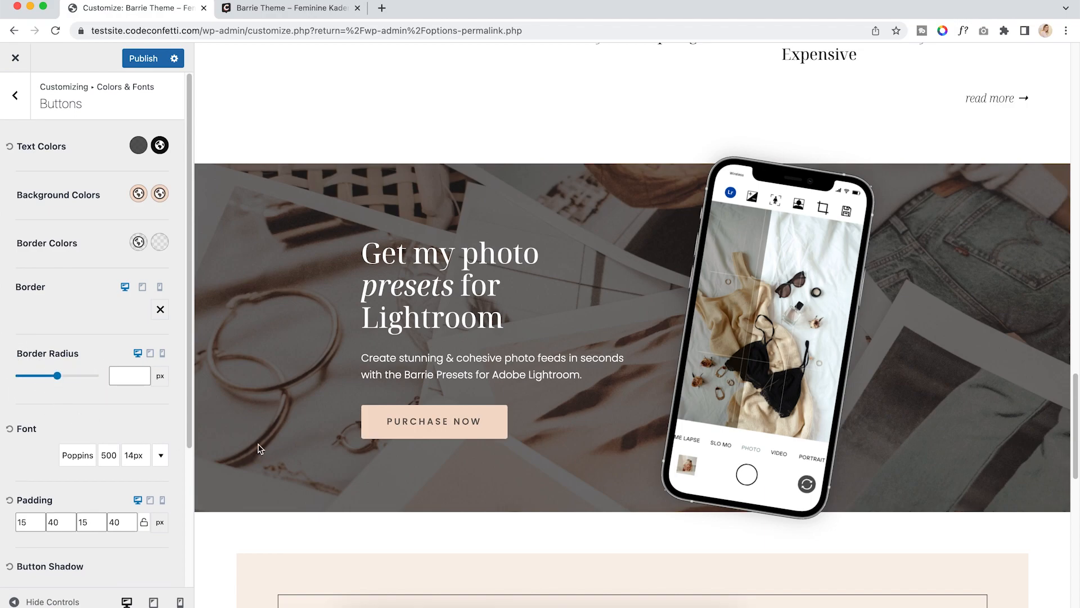
Try the Praise font family on the buttons and switch back to Poppins
scroll(125, 427, down, 3)
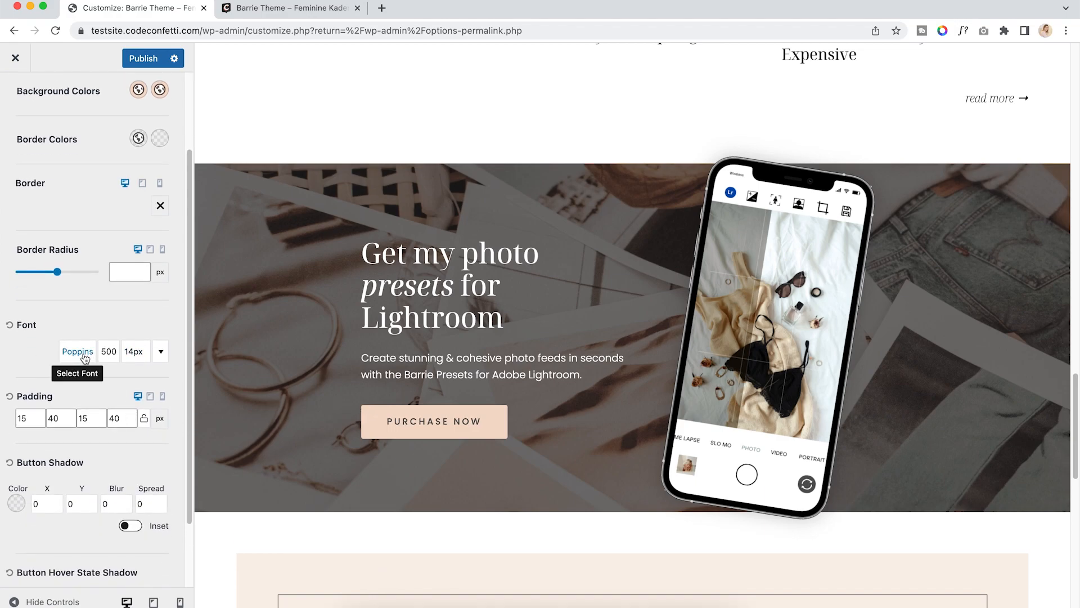
scroll(85, 358, down, 1)
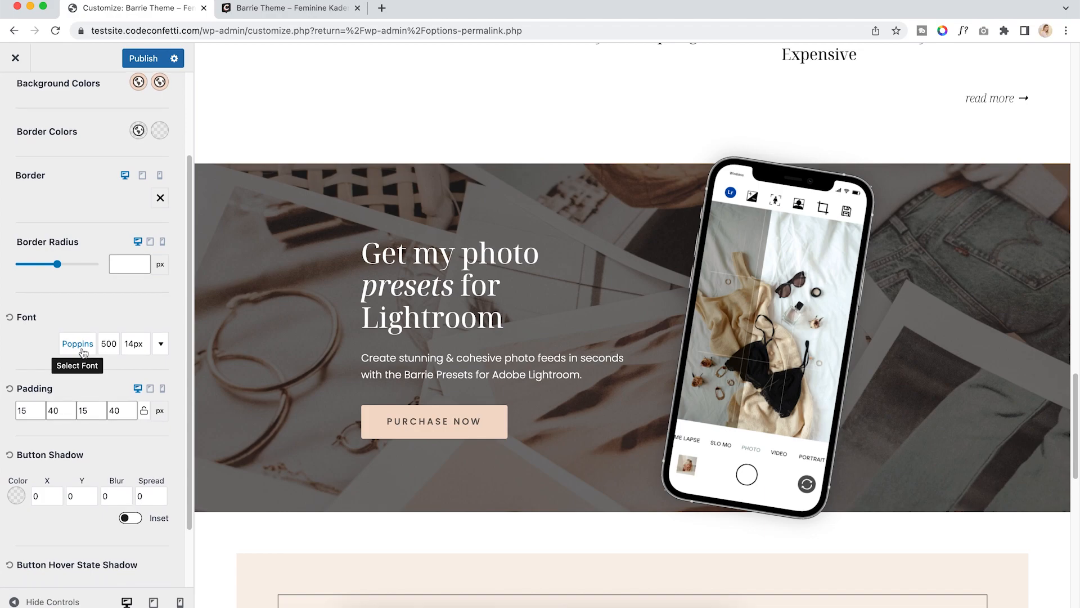
click(82, 346)
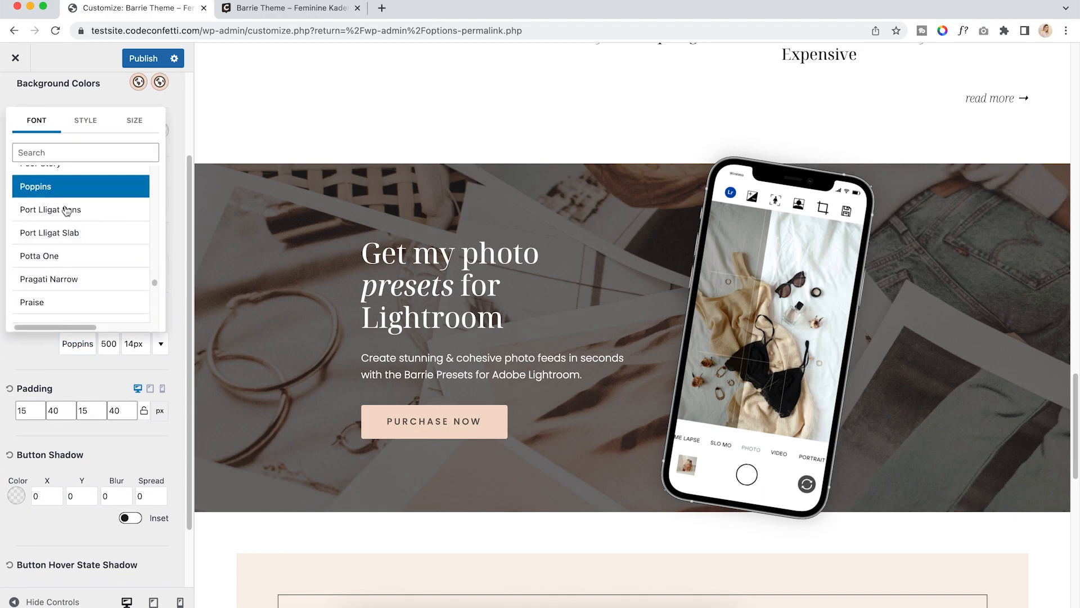
click(38, 303)
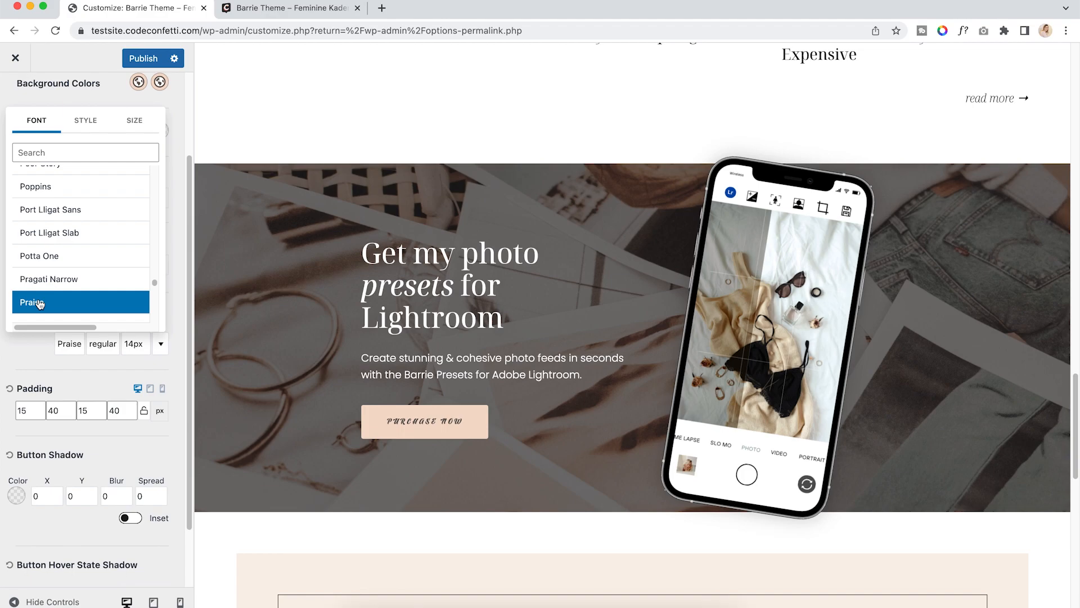
click(53, 193)
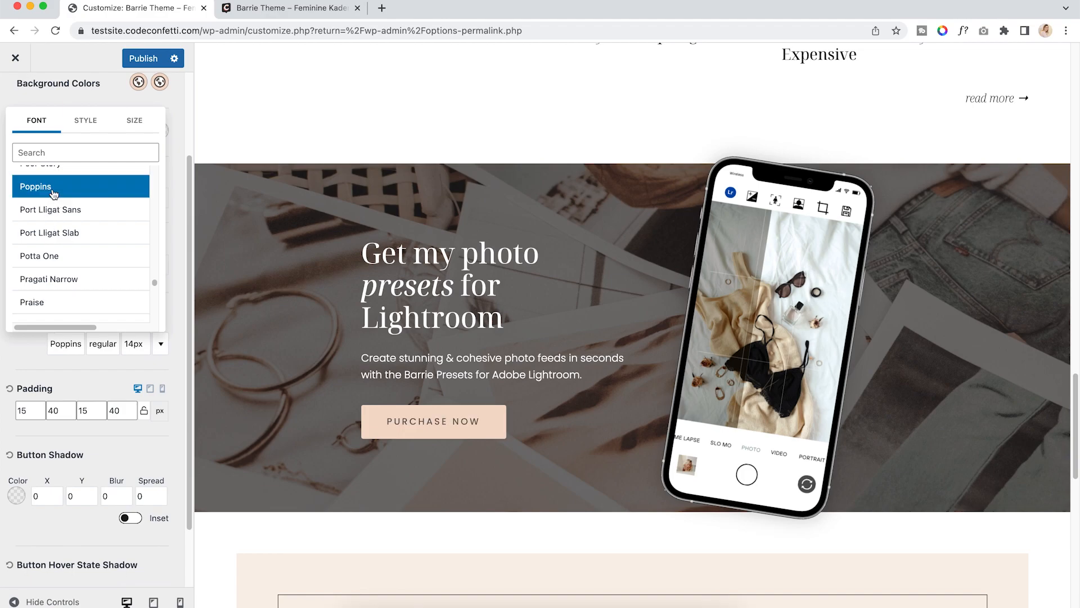
Try the 600italic style for the button font and return it to Regular
click(90, 131)
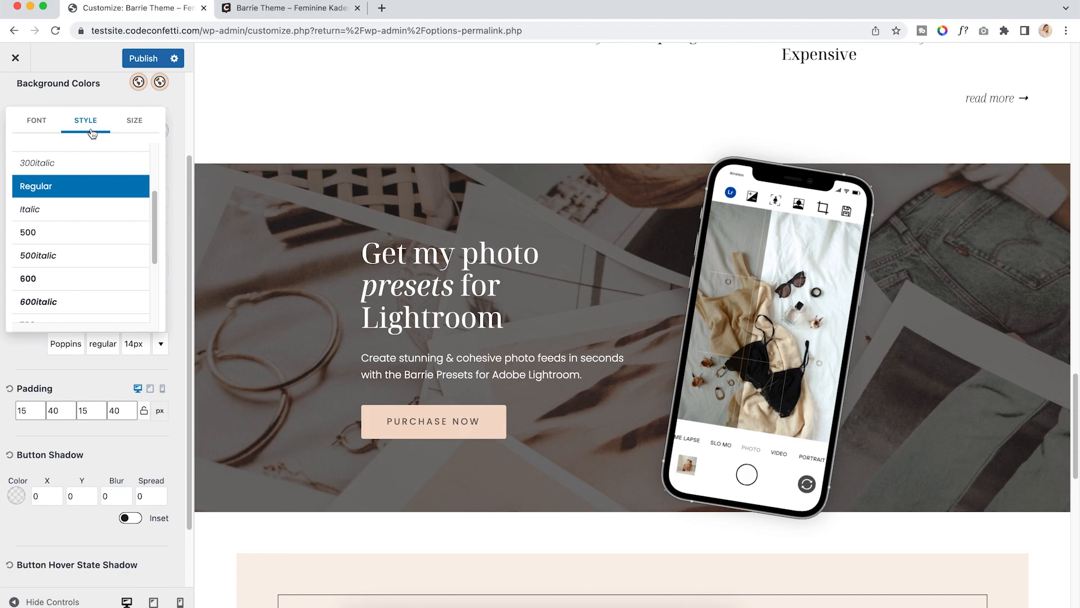
click(37, 304)
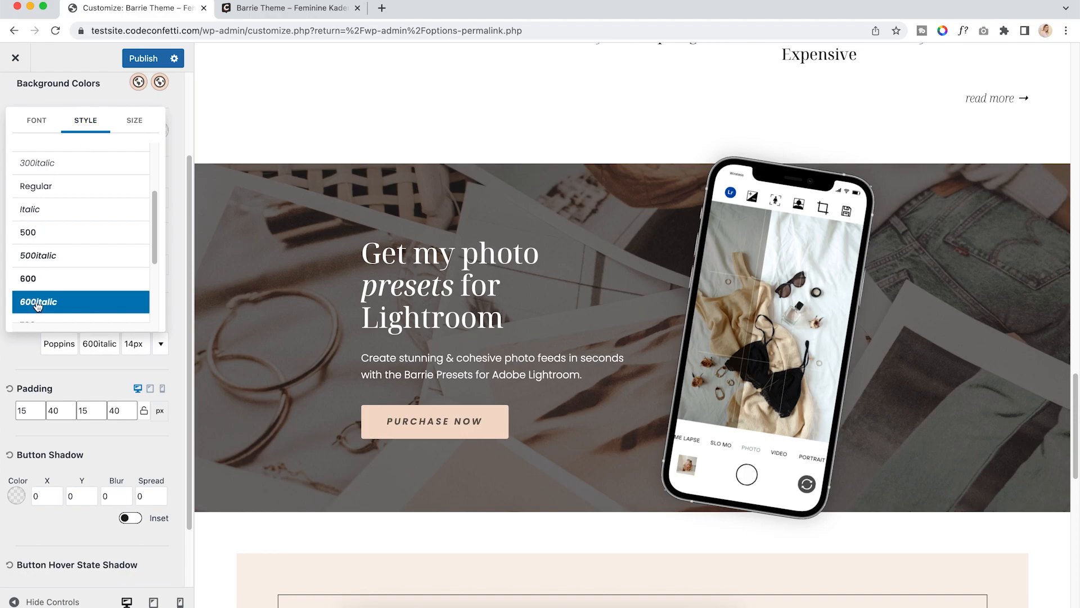
click(45, 191)
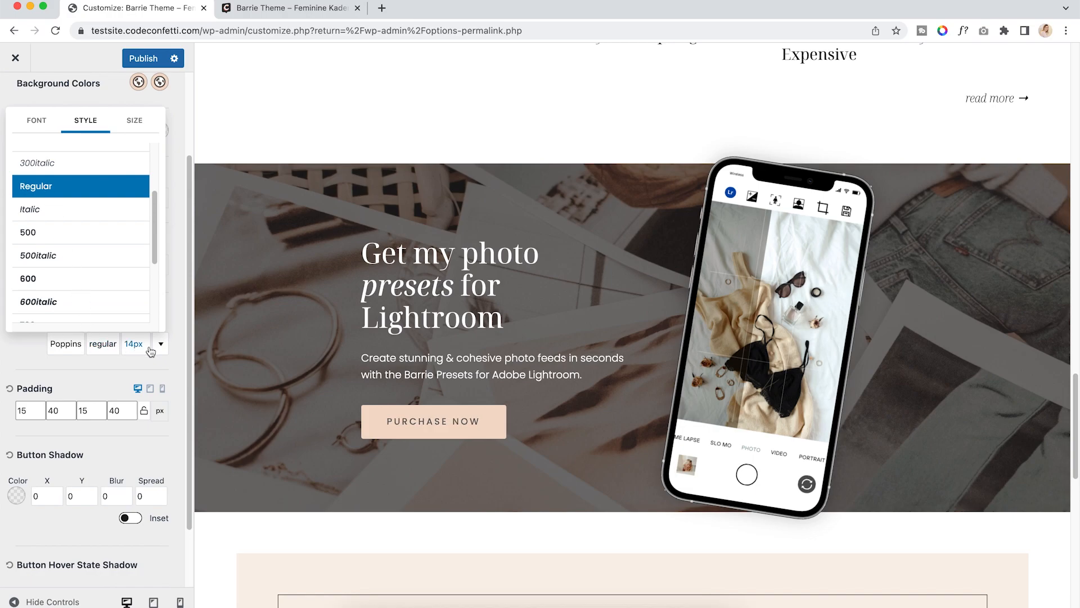
Review the button font's size, line height, letter spacing and transform options and the remaining button settings
click(130, 349)
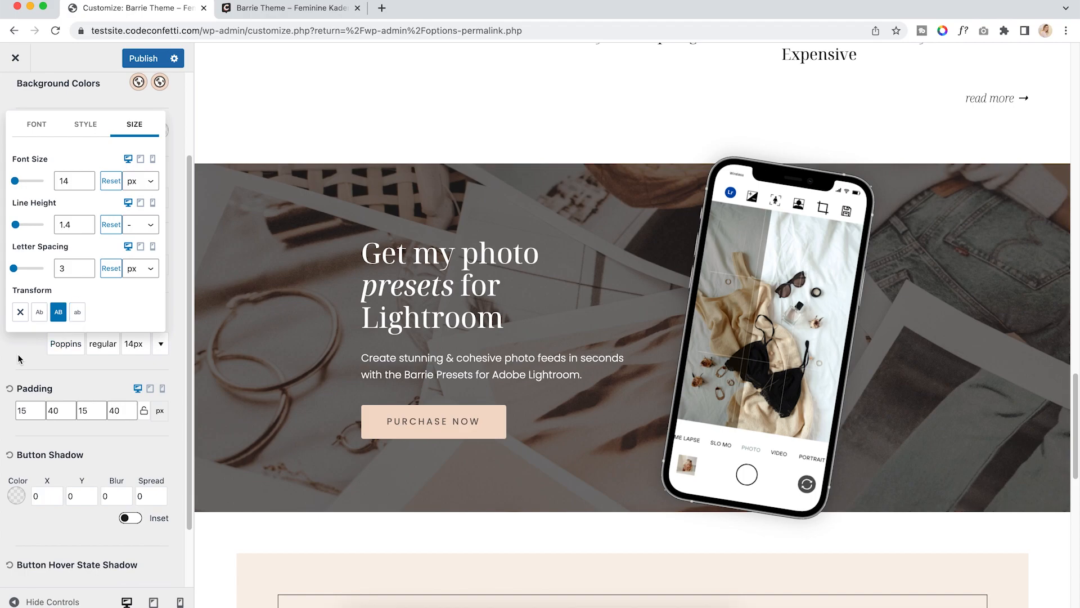
click(18, 356)
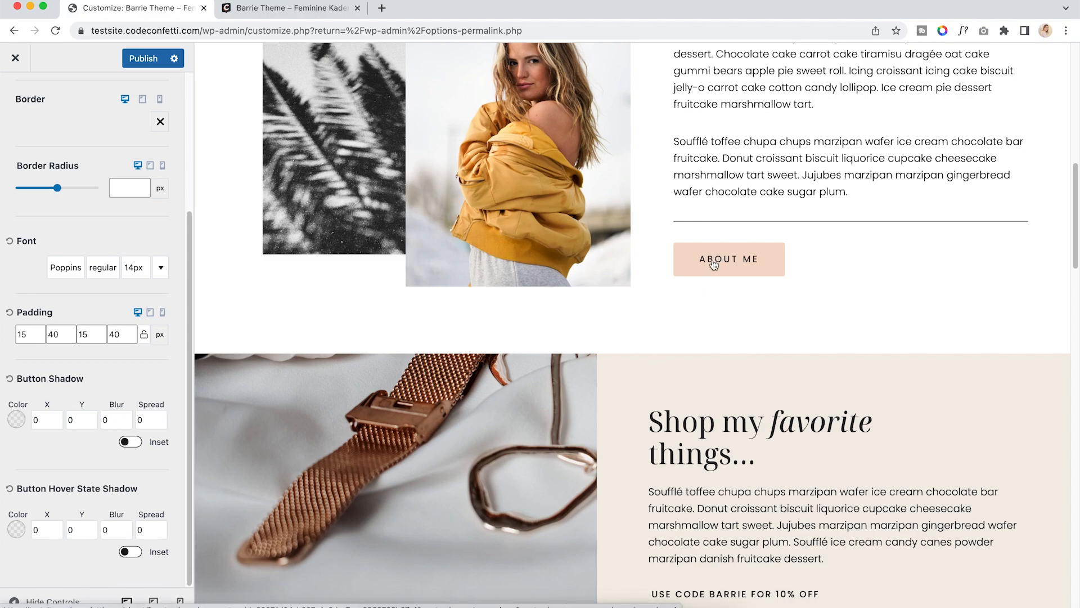
scroll(100, 384, up, 3)
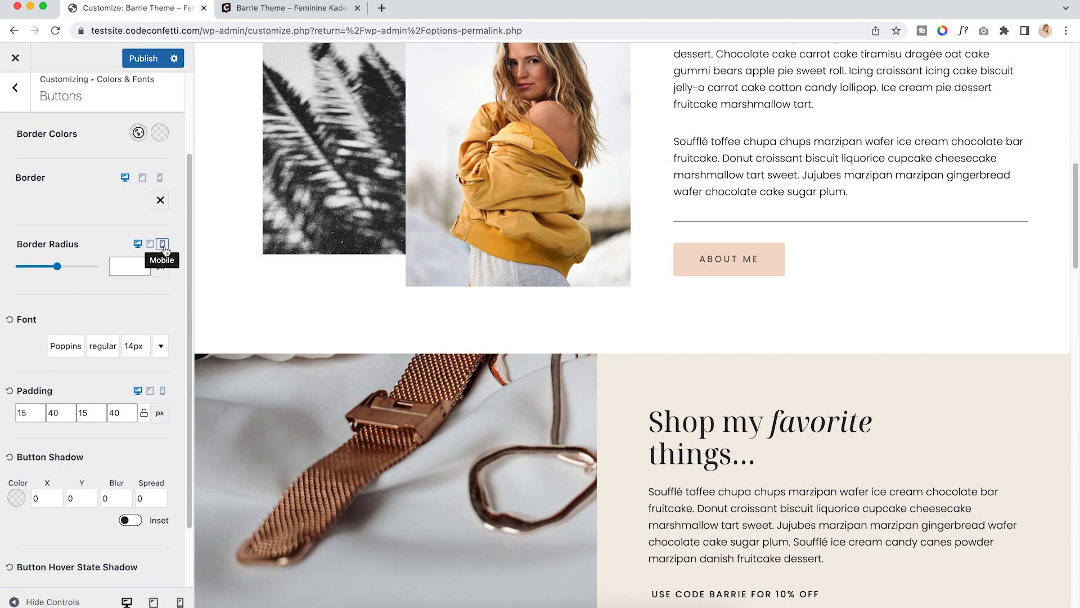
scroll(103, 191, up, 4)
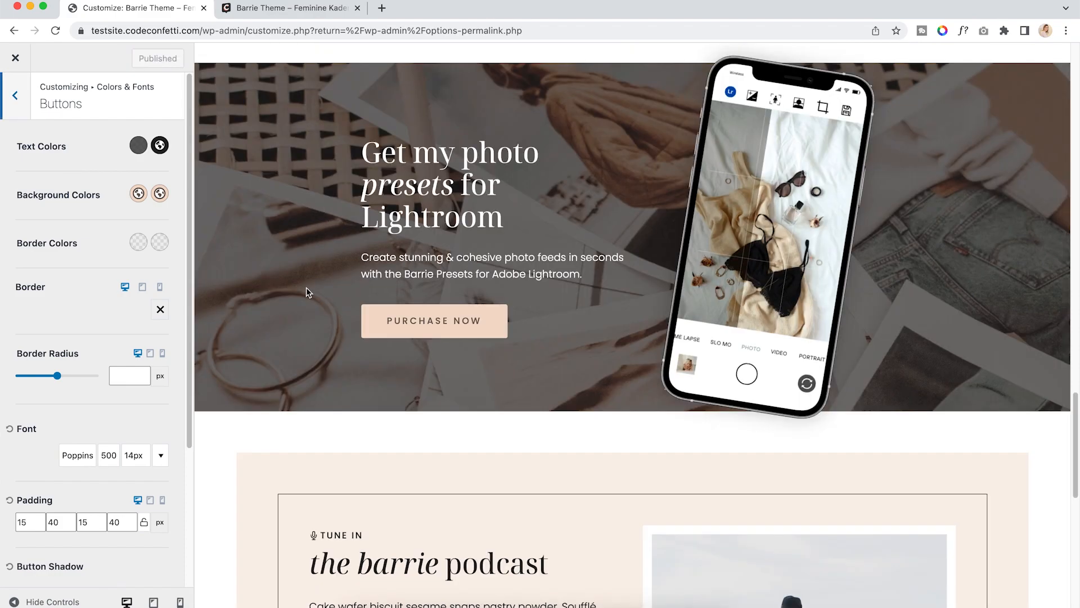
Open the Typography settings under Colors & Fonts and bring the podcast section into the homepage preview
click(17, 100)
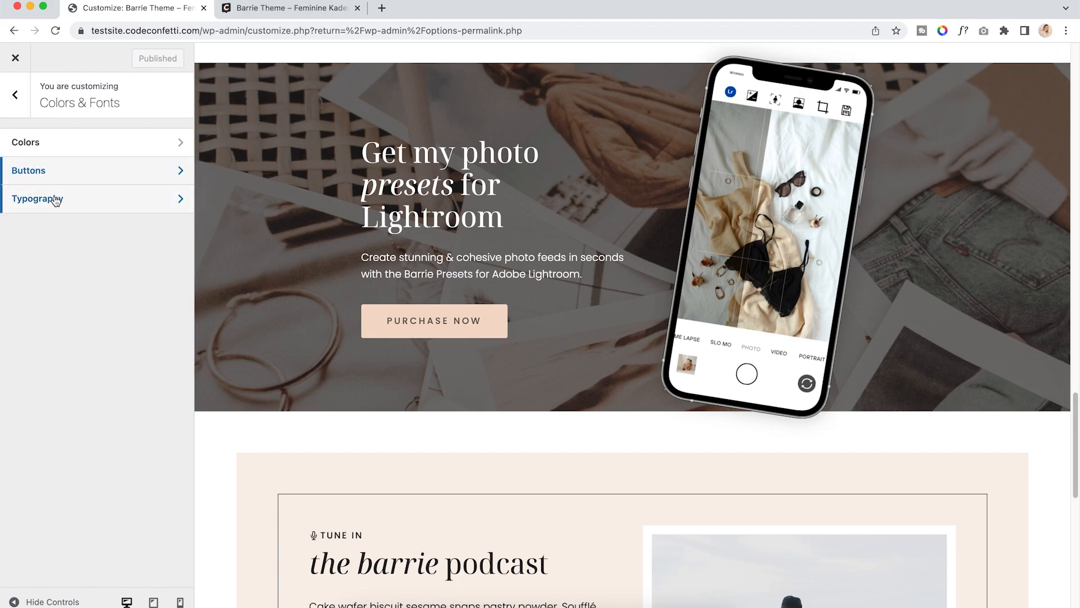
click(132, 203)
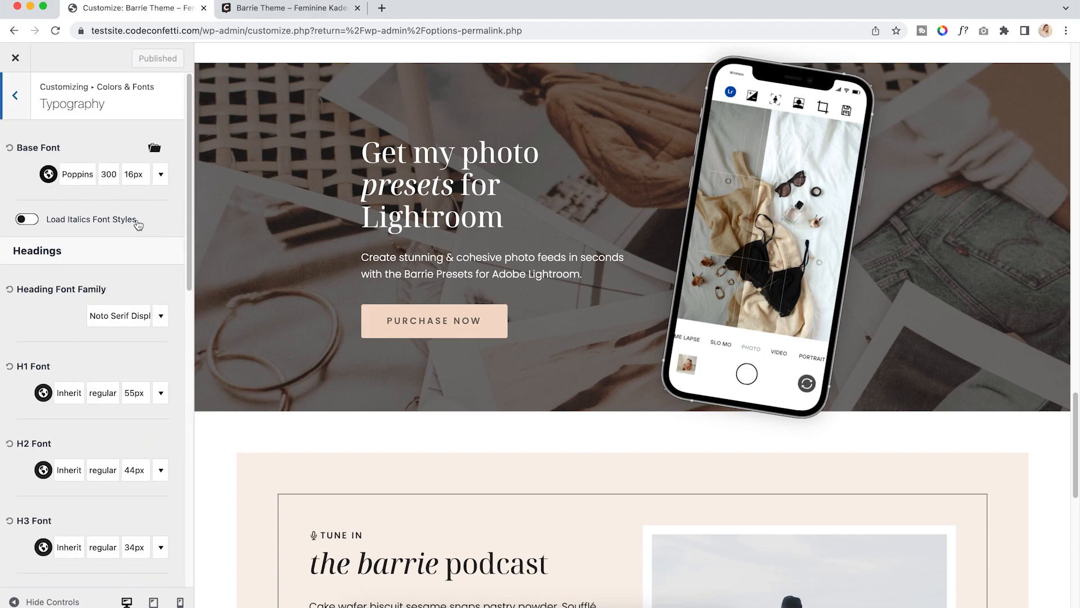
scroll(398, 231, down, 1)
scroll(397, 230, down, 5)
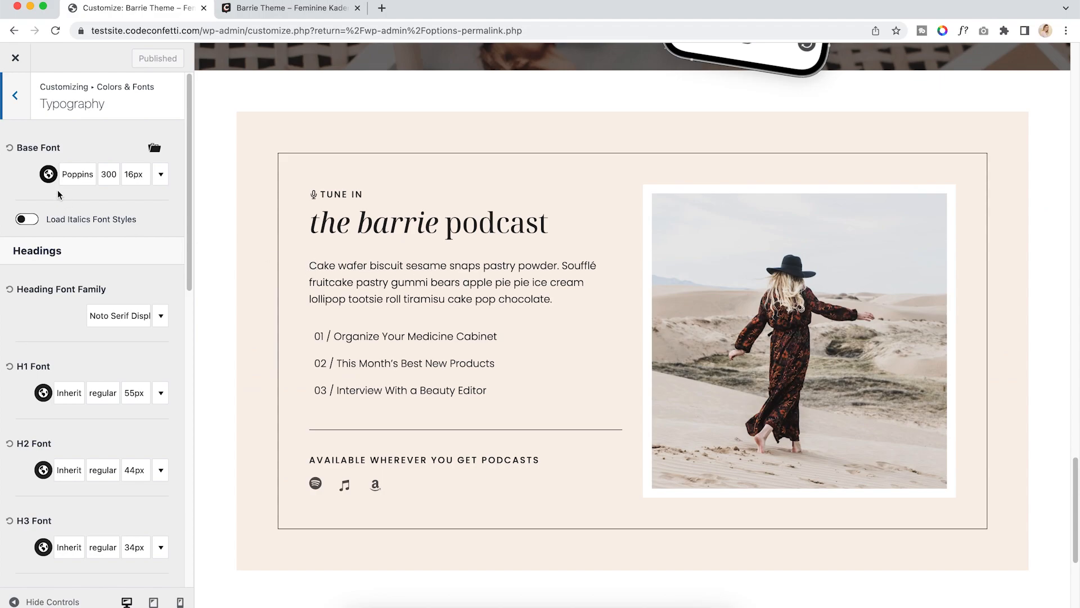
Review the base font's family, style and size options
click(72, 174)
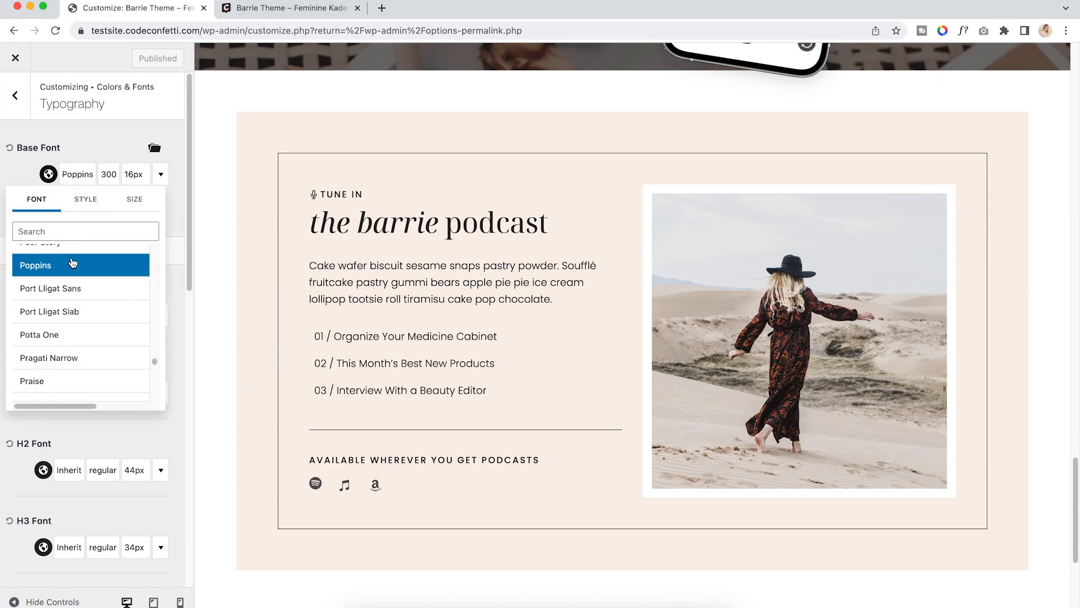
scroll(70, 304, down, 7)
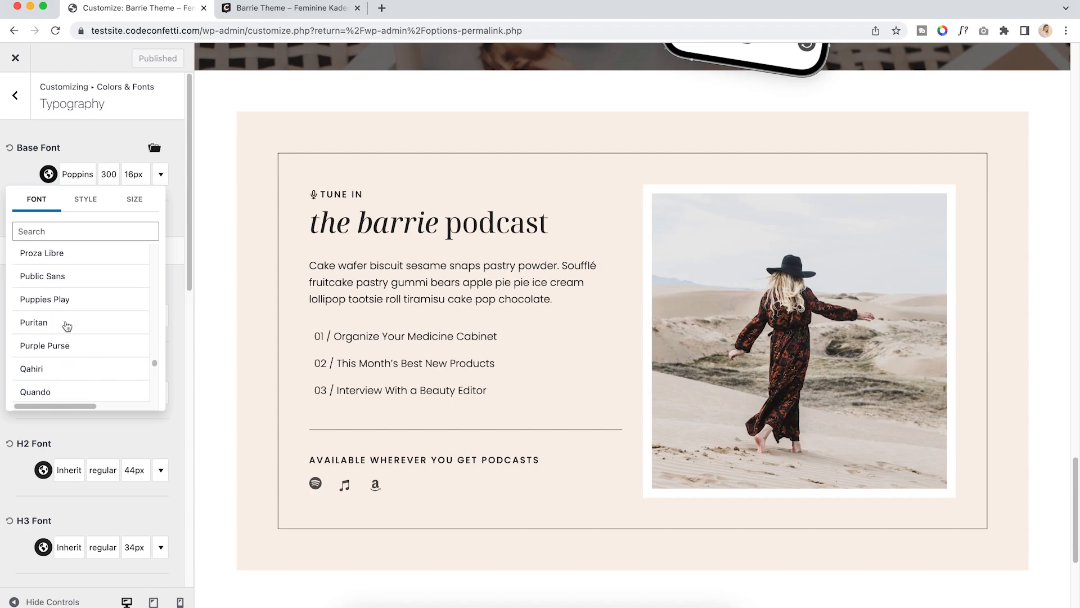
click(85, 203)
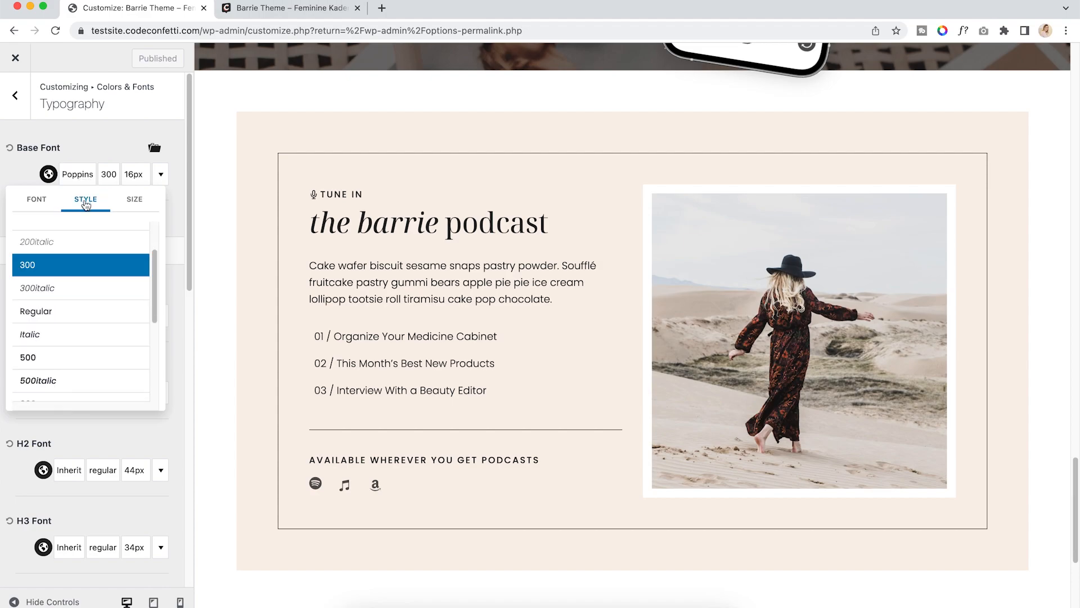
scroll(69, 318, down, 5)
scroll(69, 318, down, 3)
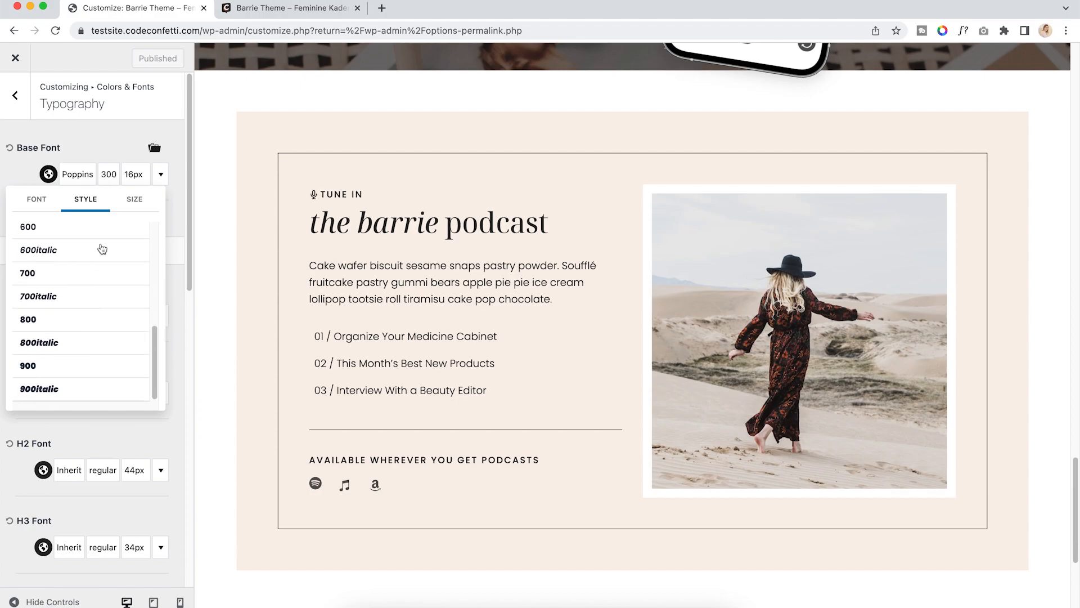
click(132, 174)
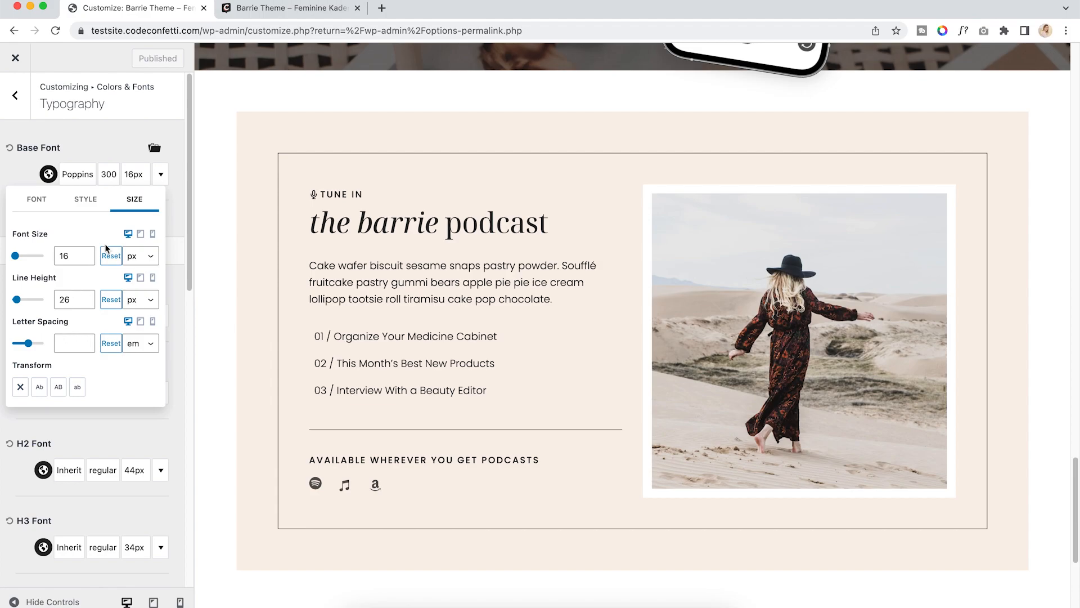
click(97, 137)
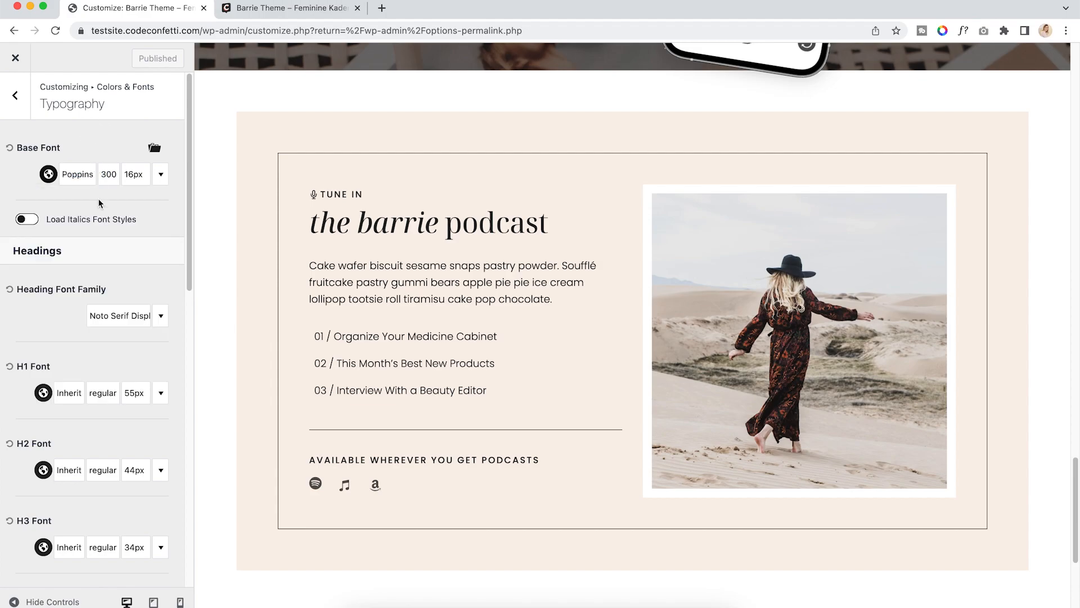
Review the Heading Font Family and the H1 to H6 font settings
scroll(95, 209, down, 2)
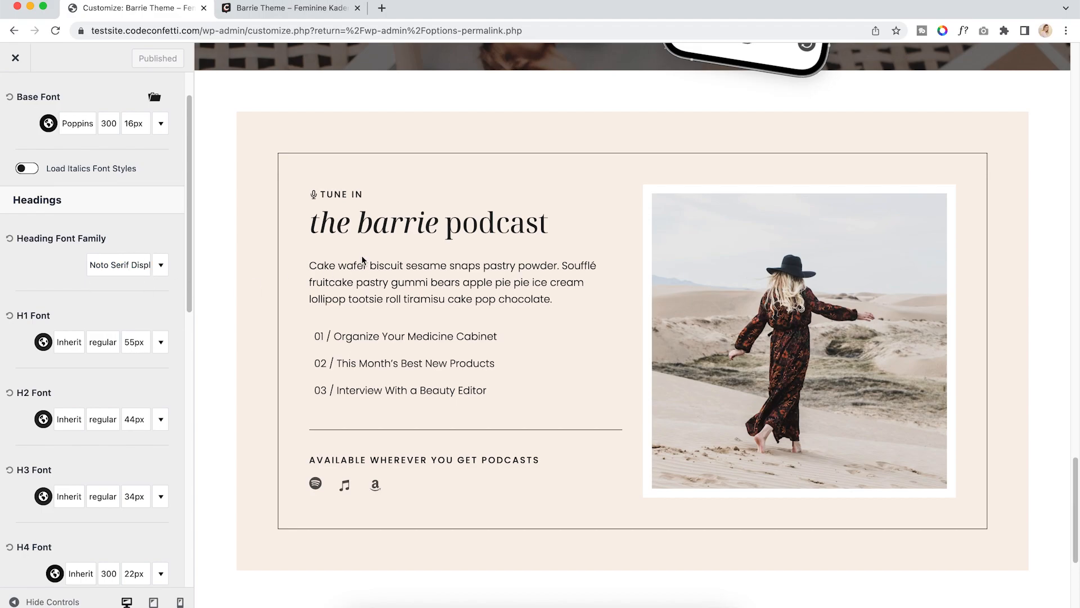
scroll(311, 285, down, 3)
scroll(95, 332, down, 3)
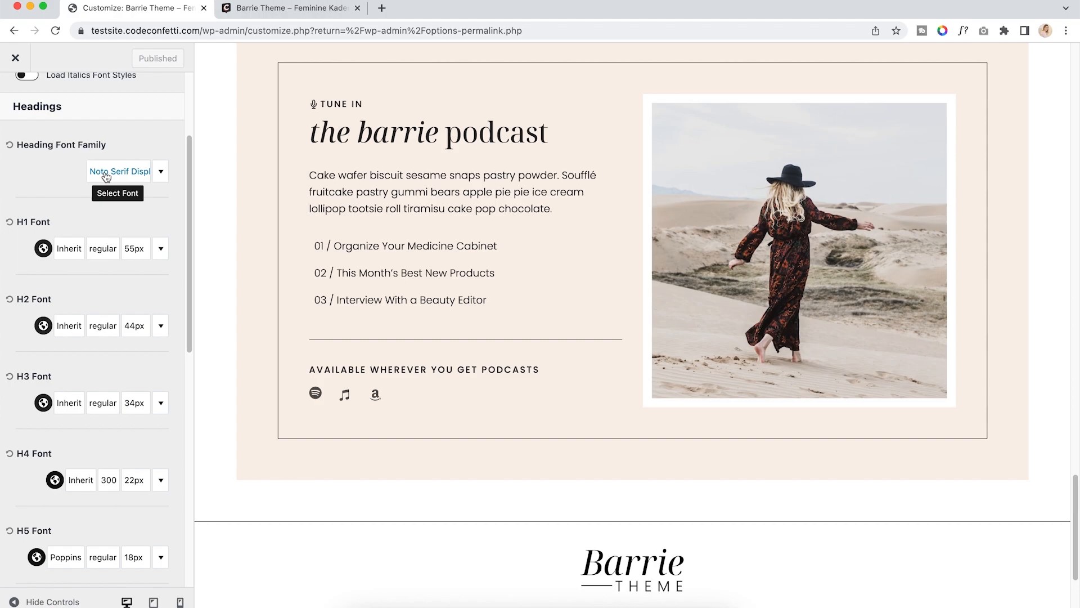
scroll(79, 227, down, 1)
scroll(79, 222, down, 1)
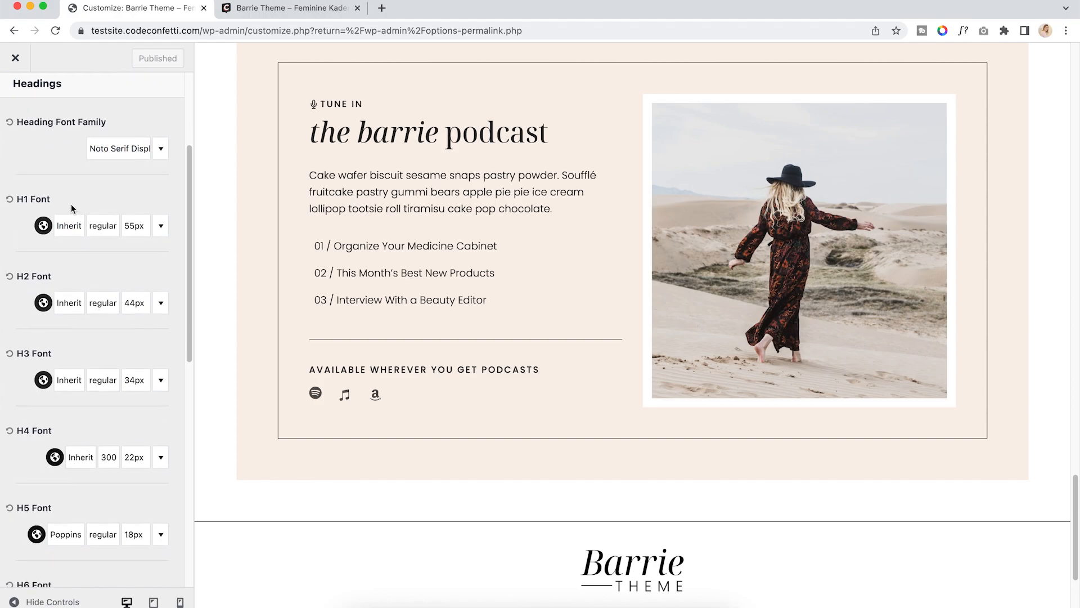
scroll(67, 399, down, 7)
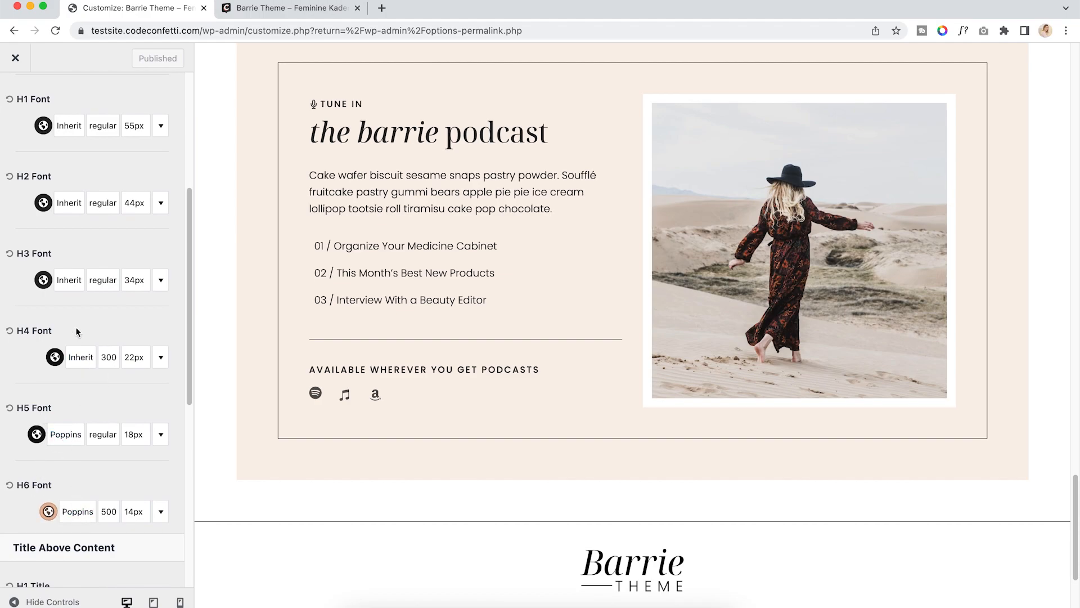
scroll(77, 326, up, 5)
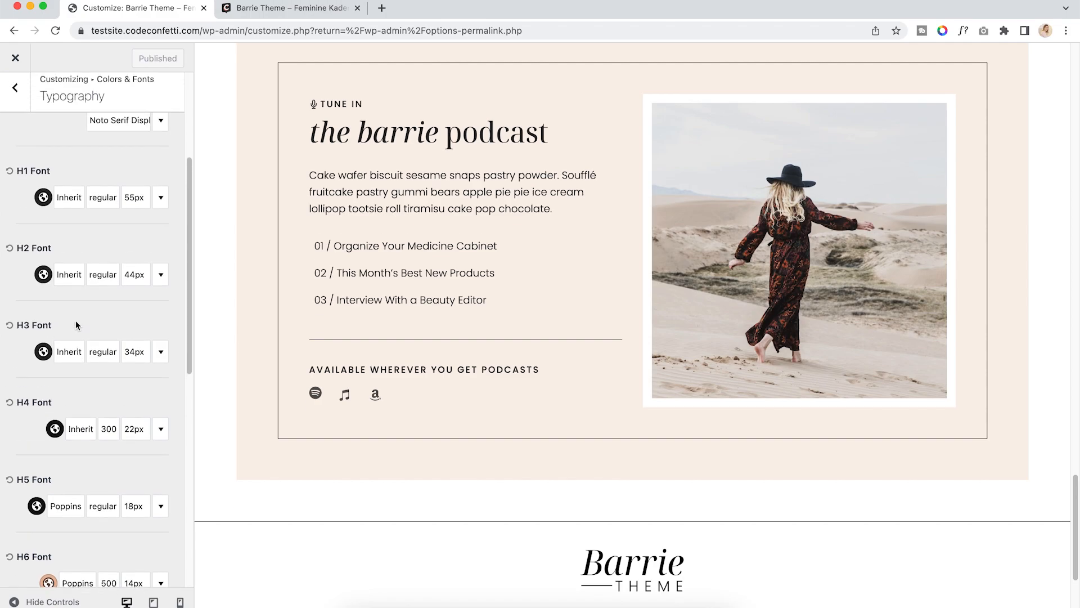
Check the font family choices for the H1 font and review the settings down to Title Above Content
click(68, 204)
scroll(85, 326, down, 3)
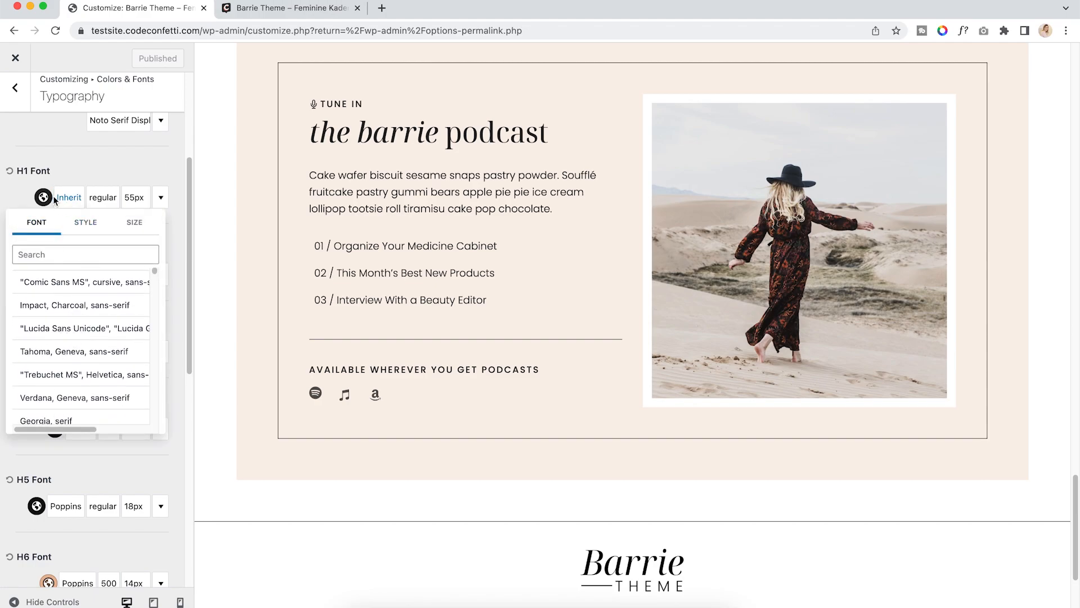
click(24, 191)
scroll(157, 207, up, 1)
scroll(154, 236, down, 4)
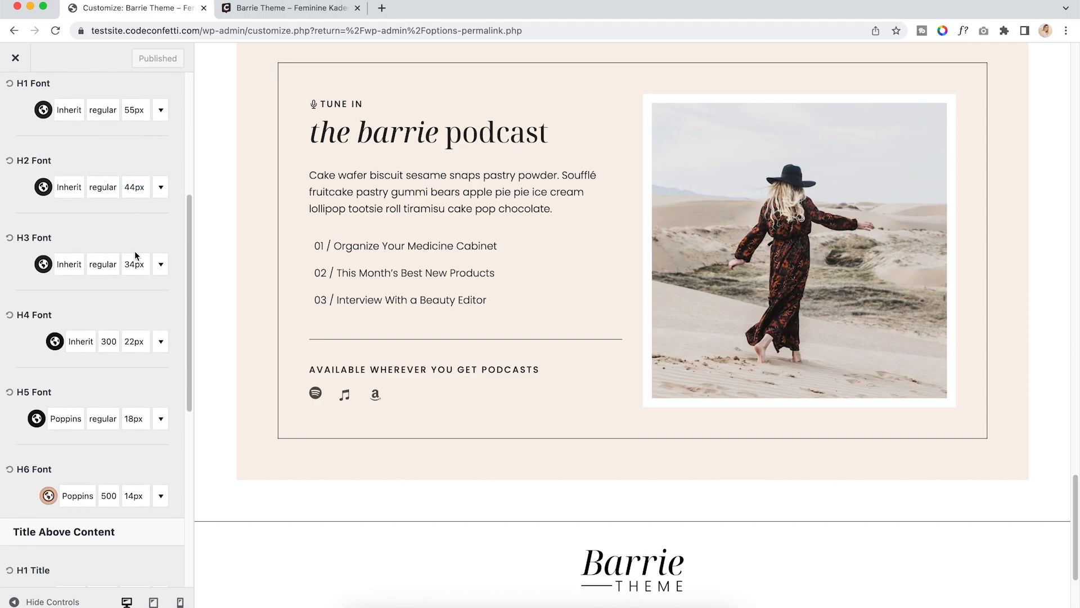
scroll(134, 338, down, 5)
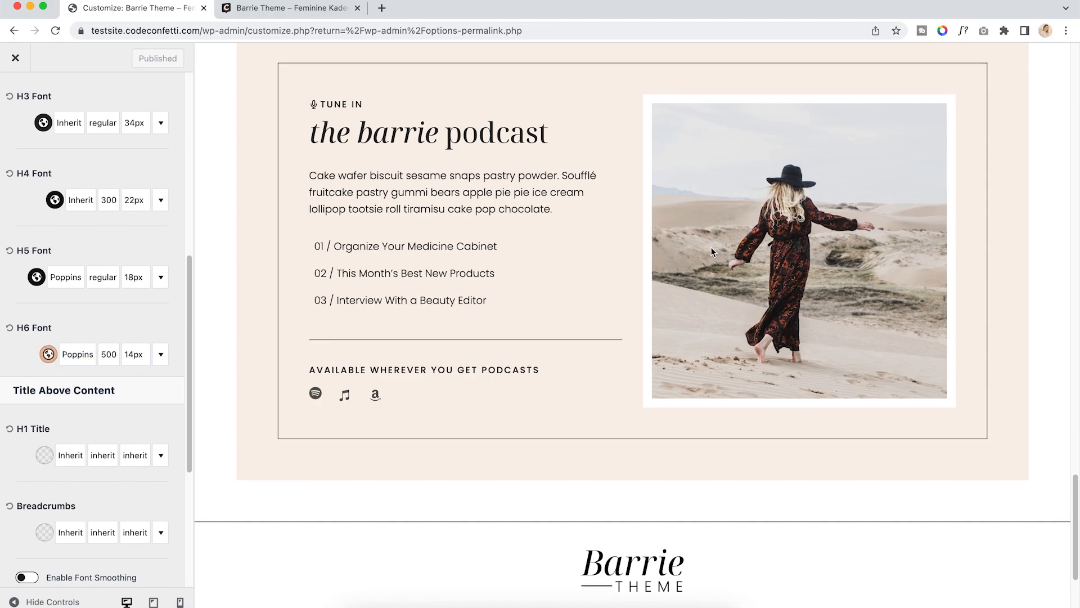
Look through the blog, shop and headline sections of the homepage preview to see how the heading fonts are used
scroll(712, 252, up, 15)
scroll(712, 251, down, 7)
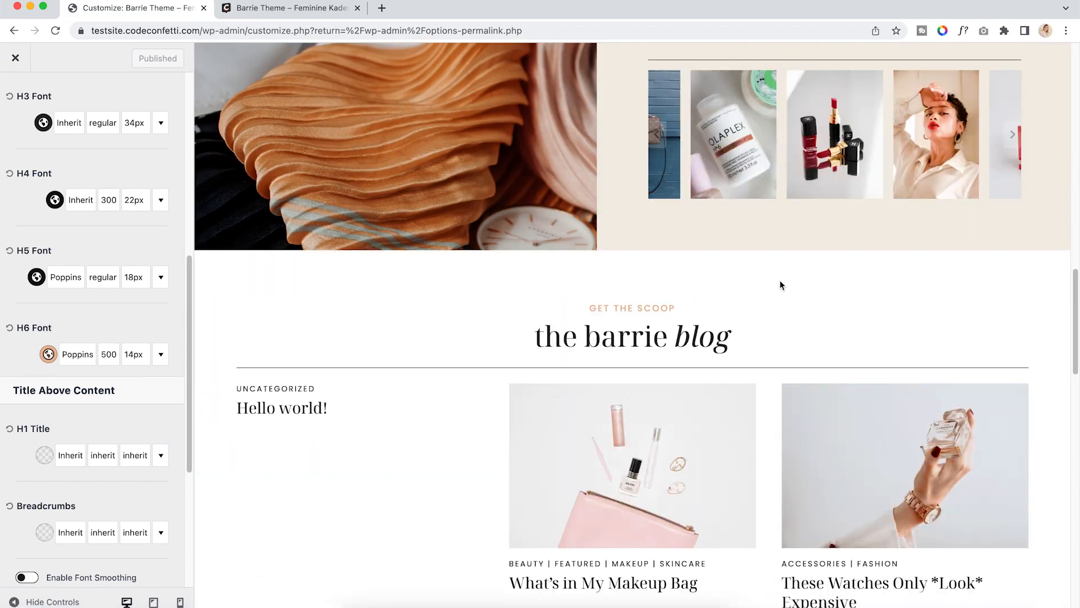
scroll(803, 275, up, 8)
scroll(803, 274, up, 4)
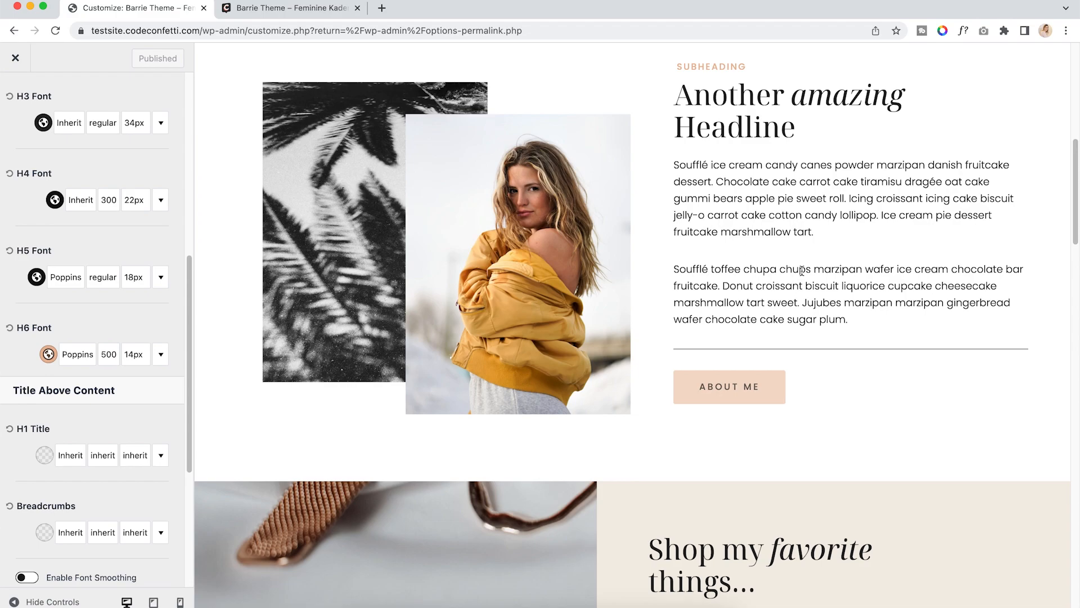
scroll(821, 276, up, 3)
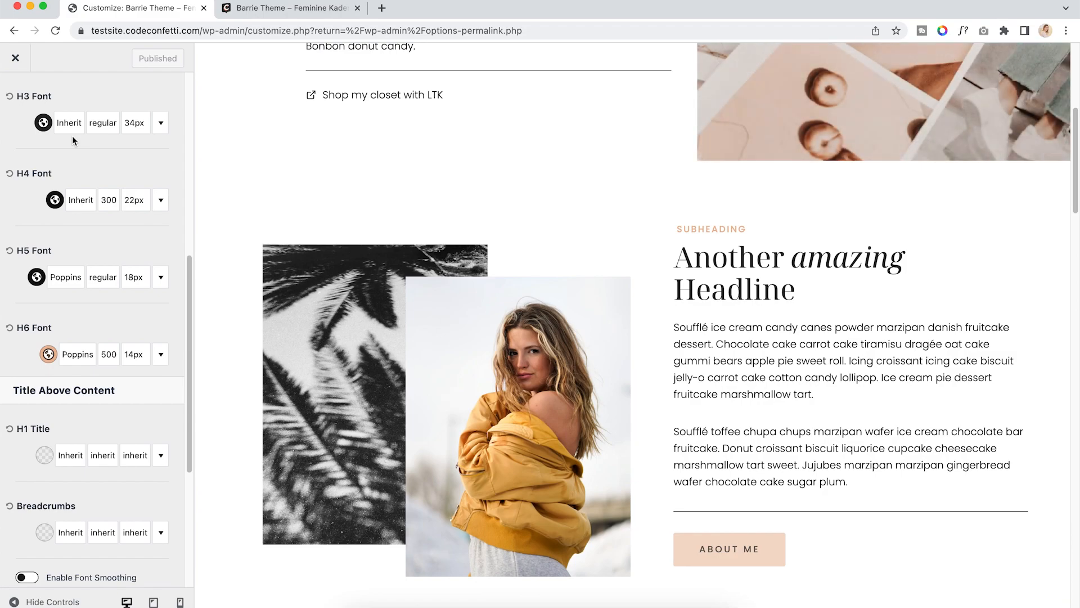
Leave the Typography settings, open the header's Top Row settings and set its layout to Fullwidth
scroll(72, 143, up, 8)
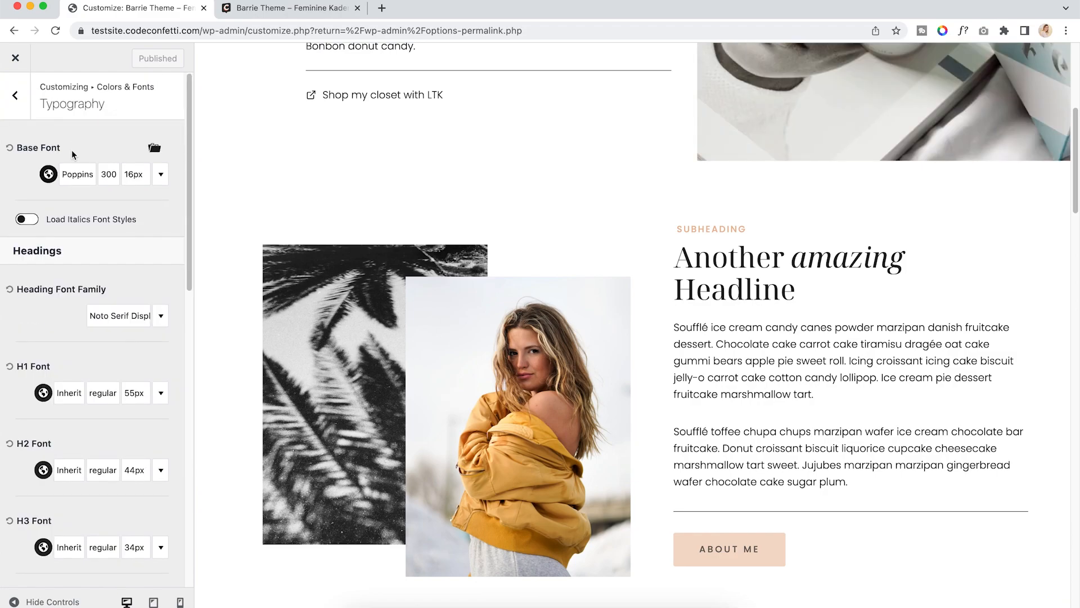
click(16, 96)
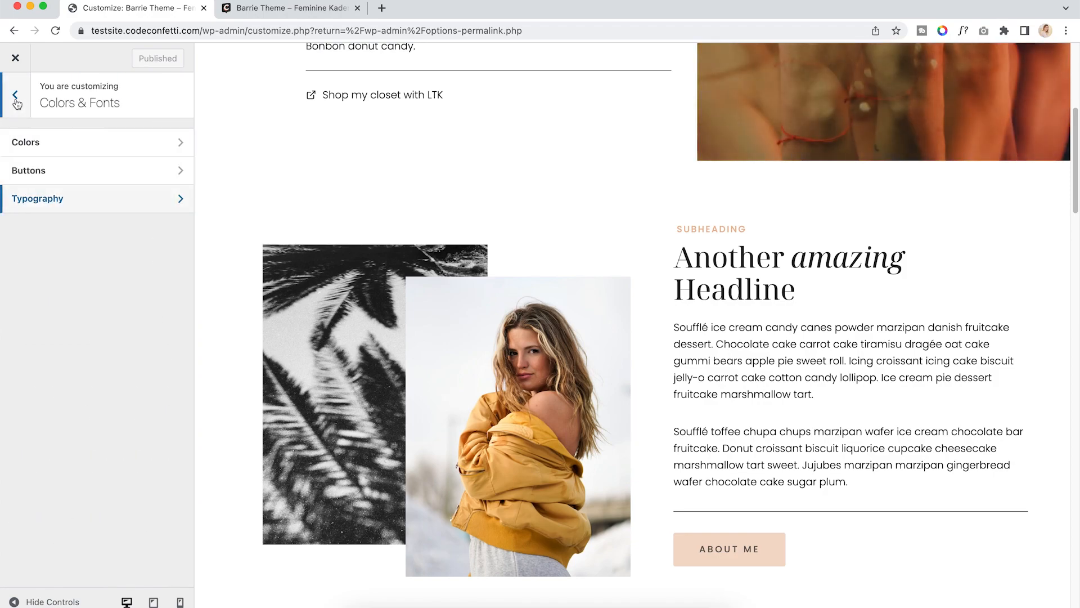
click(16, 101)
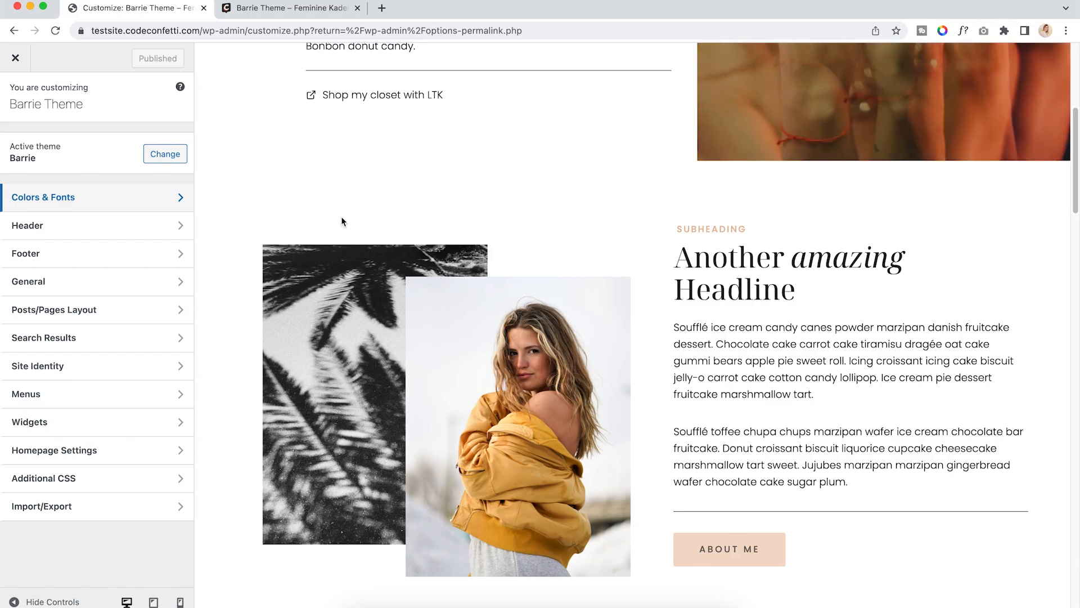
scroll(335, 230, up, 6)
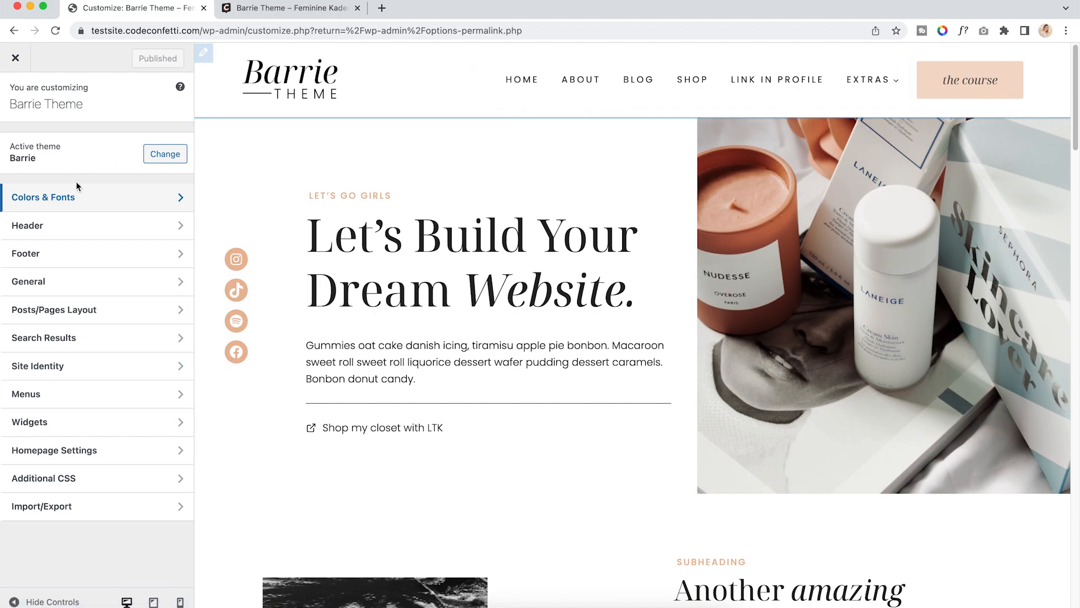
click(45, 230)
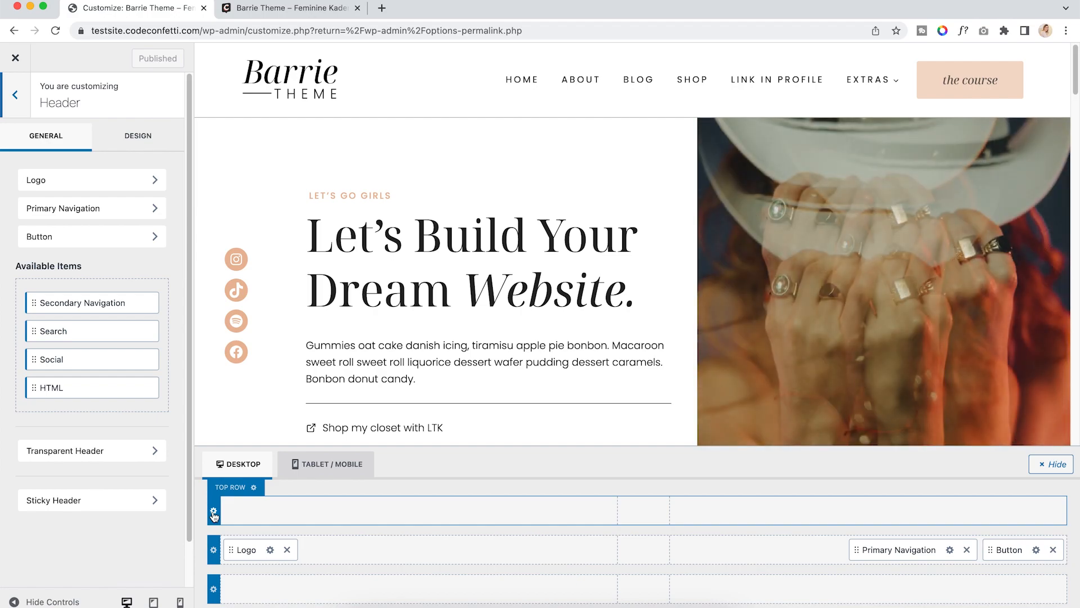
click(213, 512)
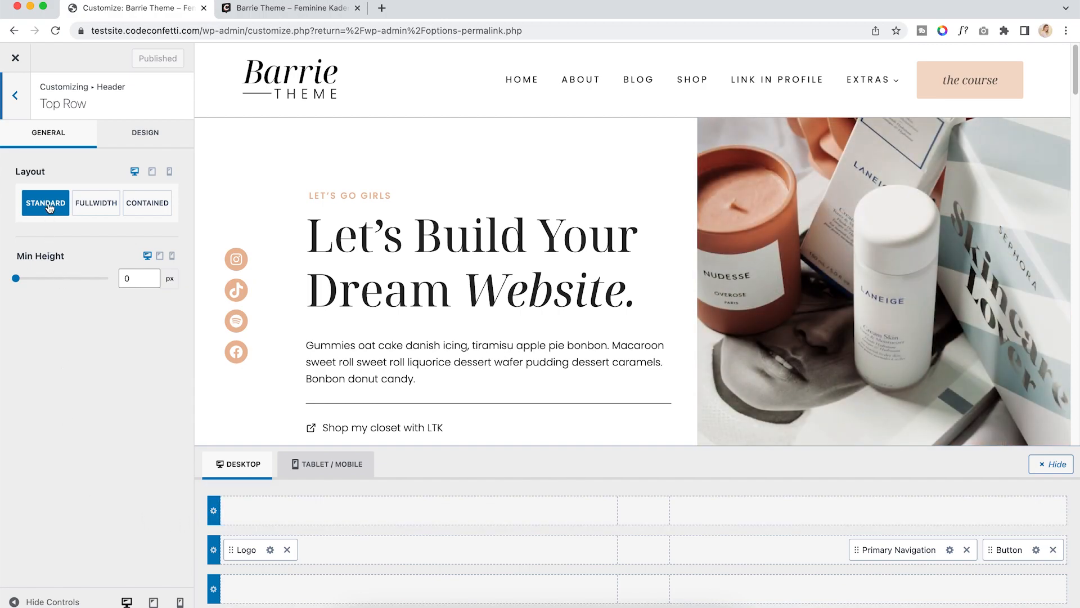
click(94, 205)
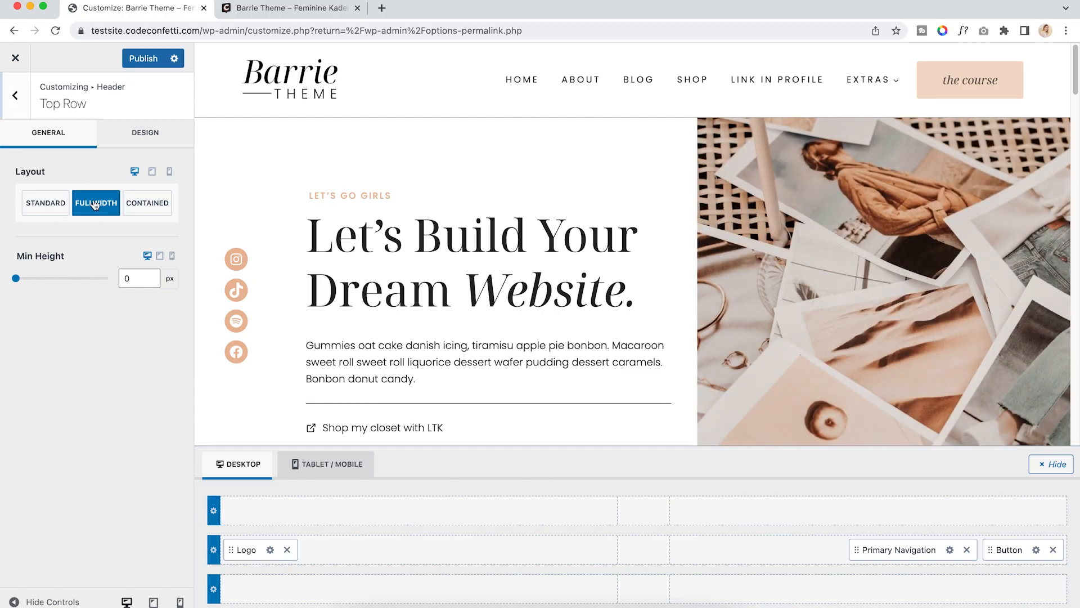
Set the header's top row background to the peach palette color EAB99A
click(139, 136)
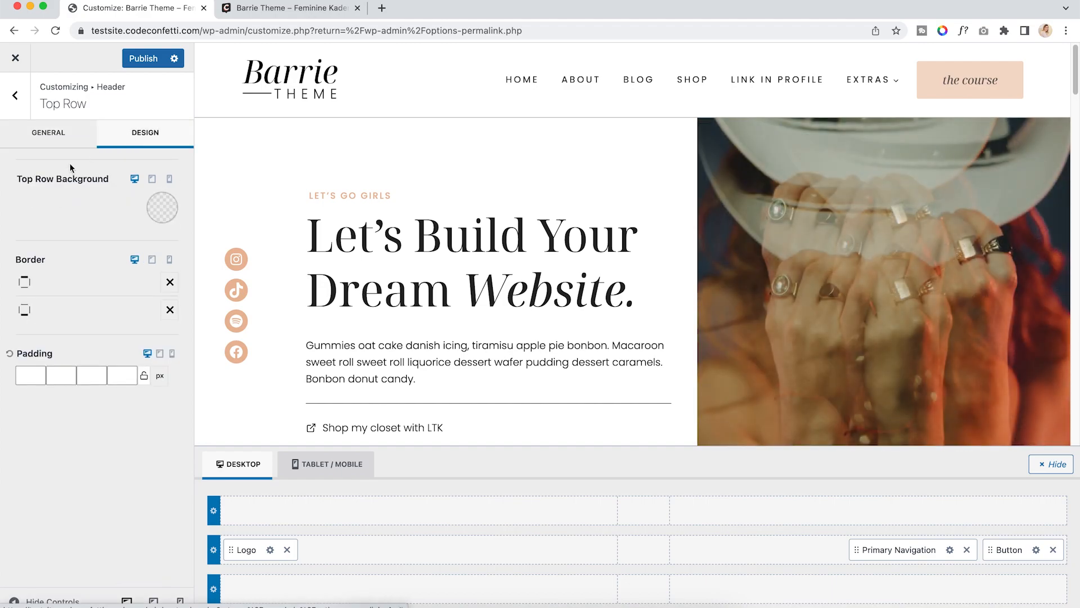
click(162, 208)
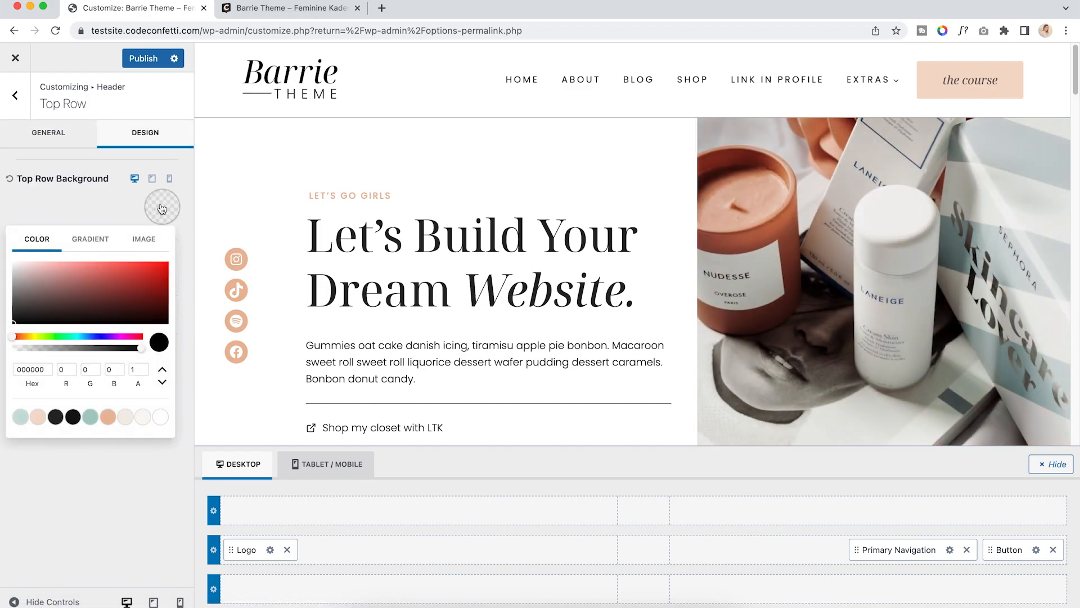
click(108, 417)
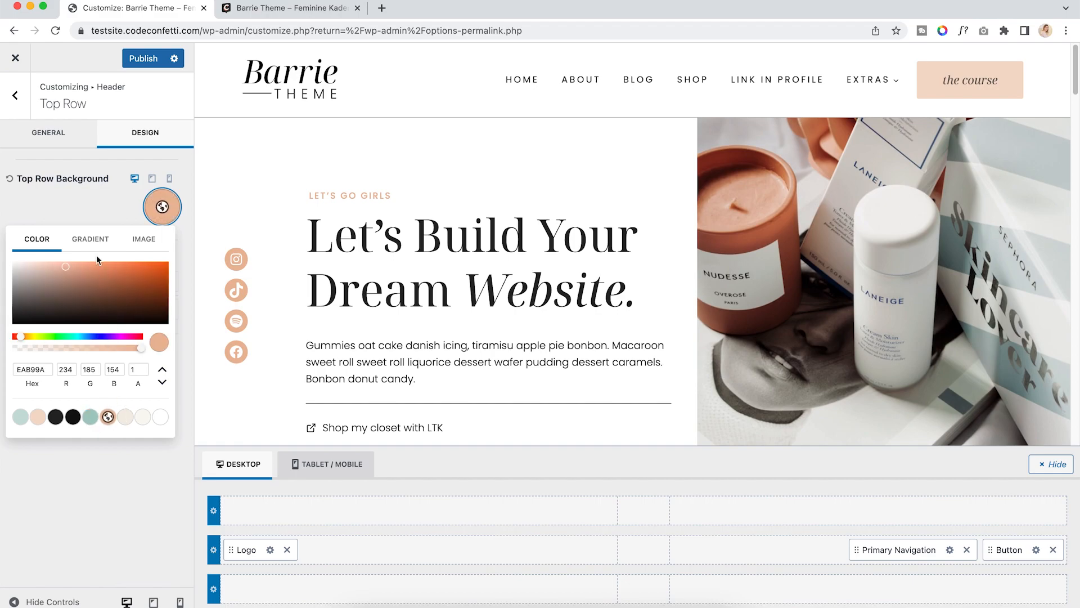
click(72, 209)
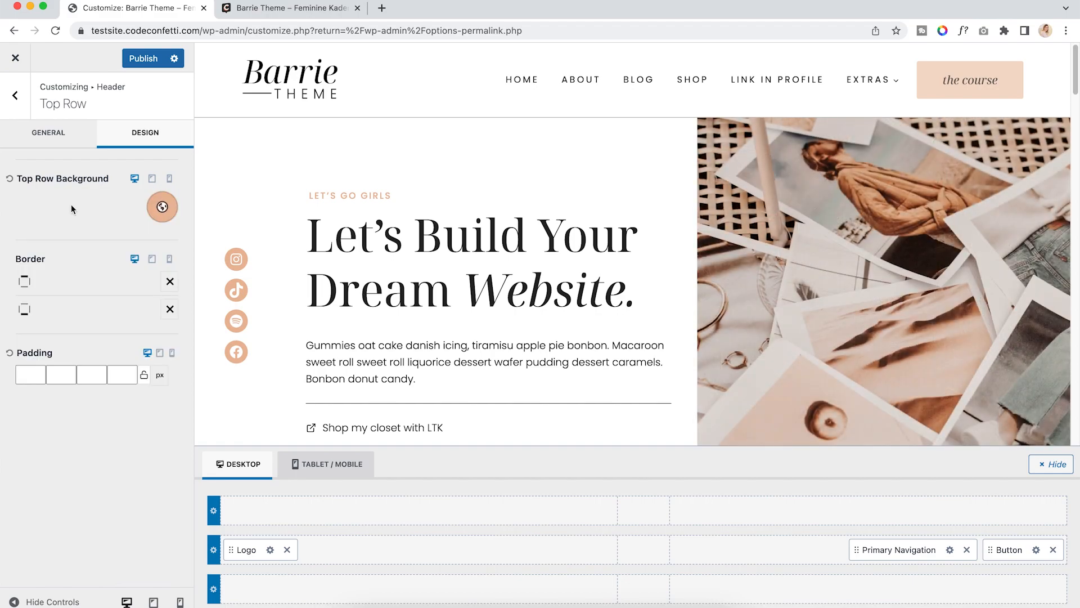
Link the top row's padding sides and set the padding to 11 px
click(26, 376)
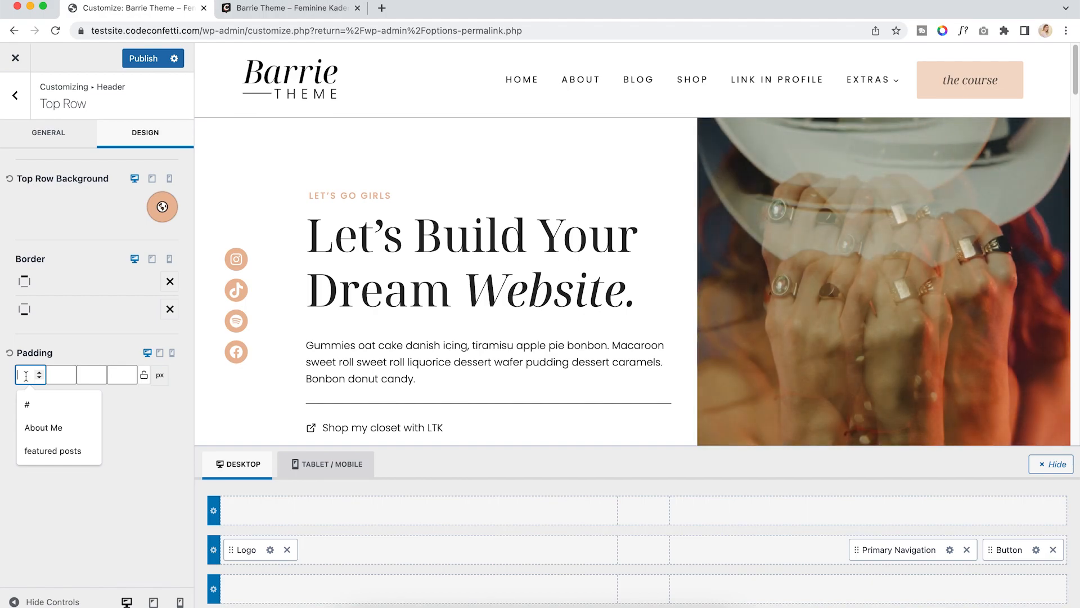
text(15)
click(144, 375)
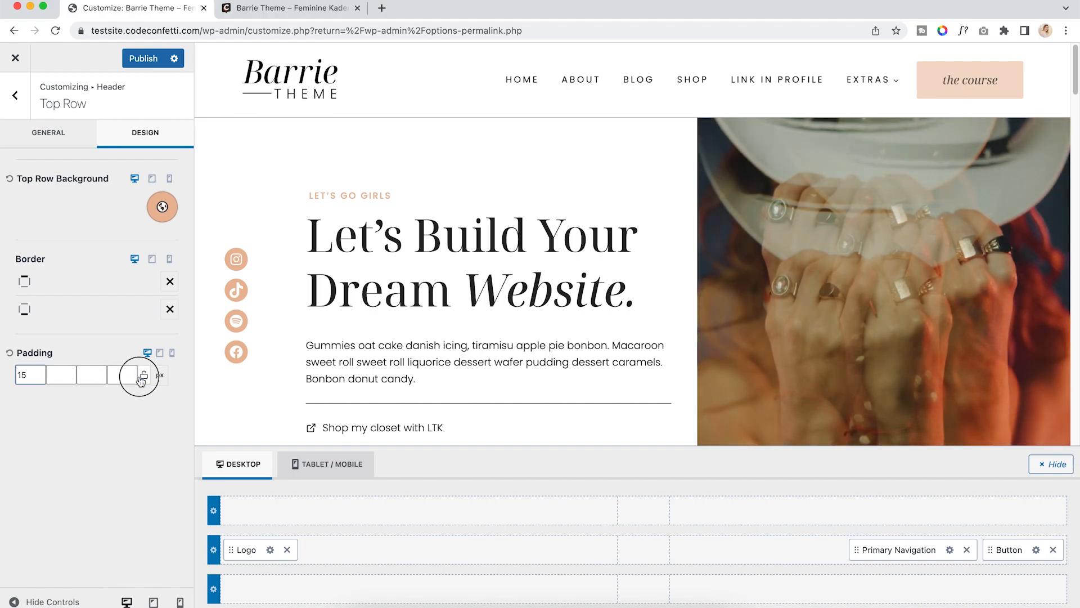
click(137, 379)
click(137, 372)
click(137, 372)
click(138, 372)
click(137, 372)
click(137, 372)
click(138, 372)
click(137, 372)
click(137, 372)
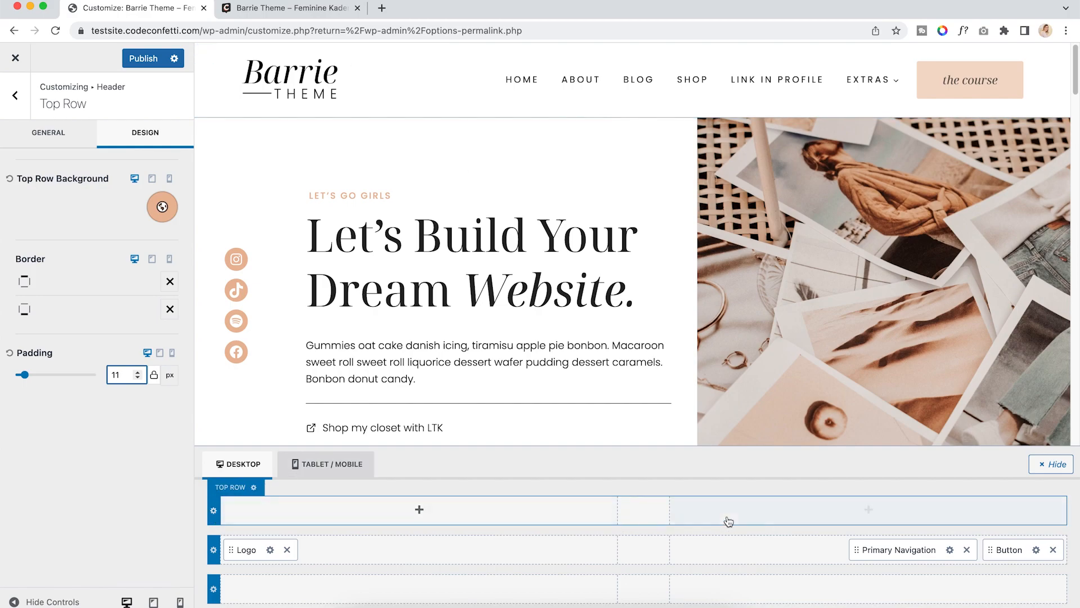
Leave the Top Row settings and place the Social item in the left section of the header's top row
click(22, 100)
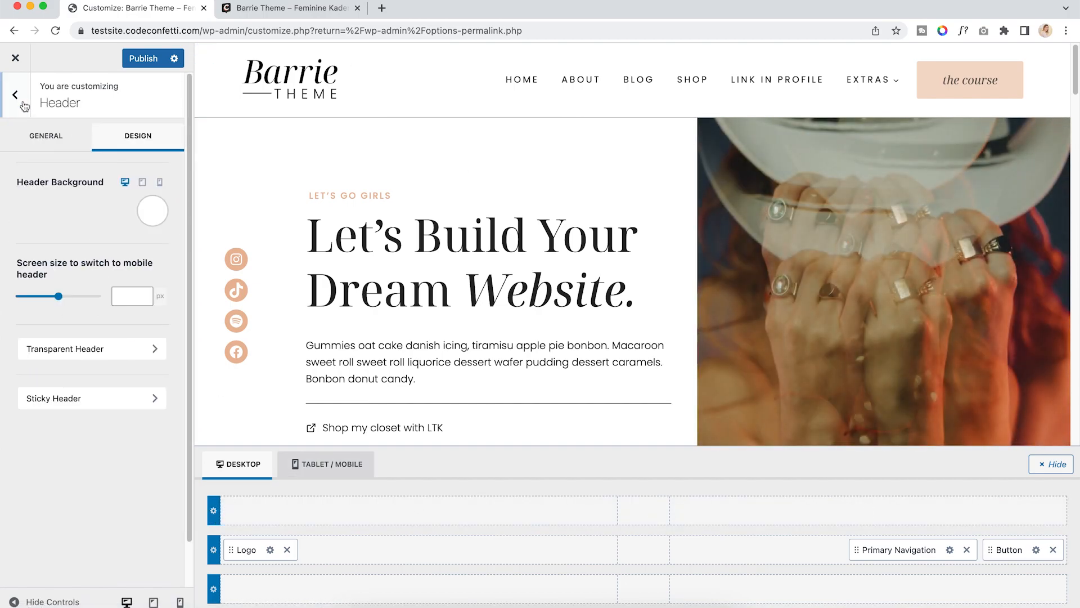
click(23, 104)
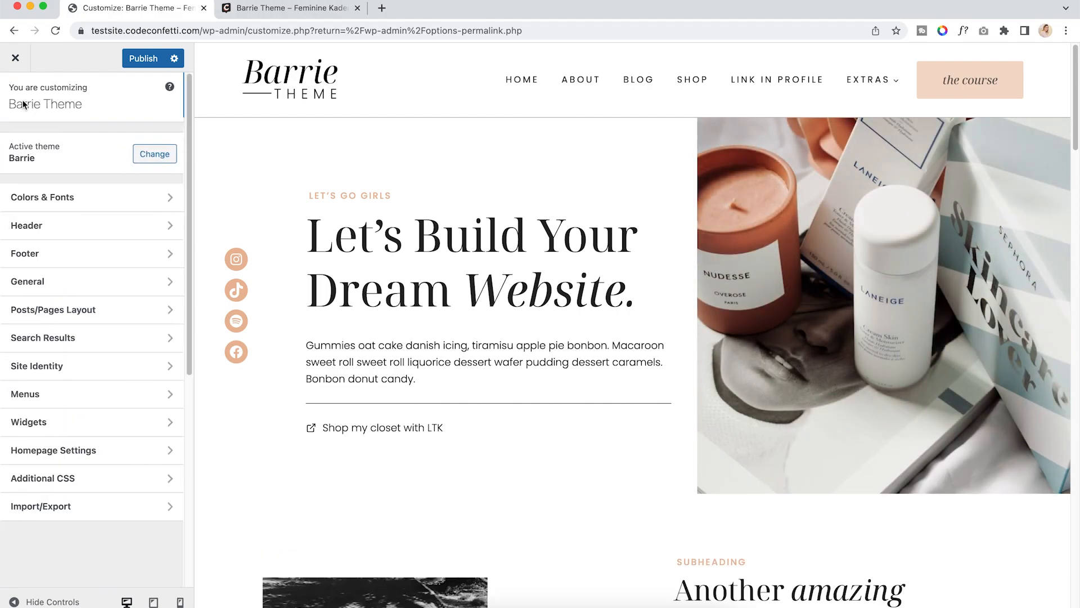
click(123, 228)
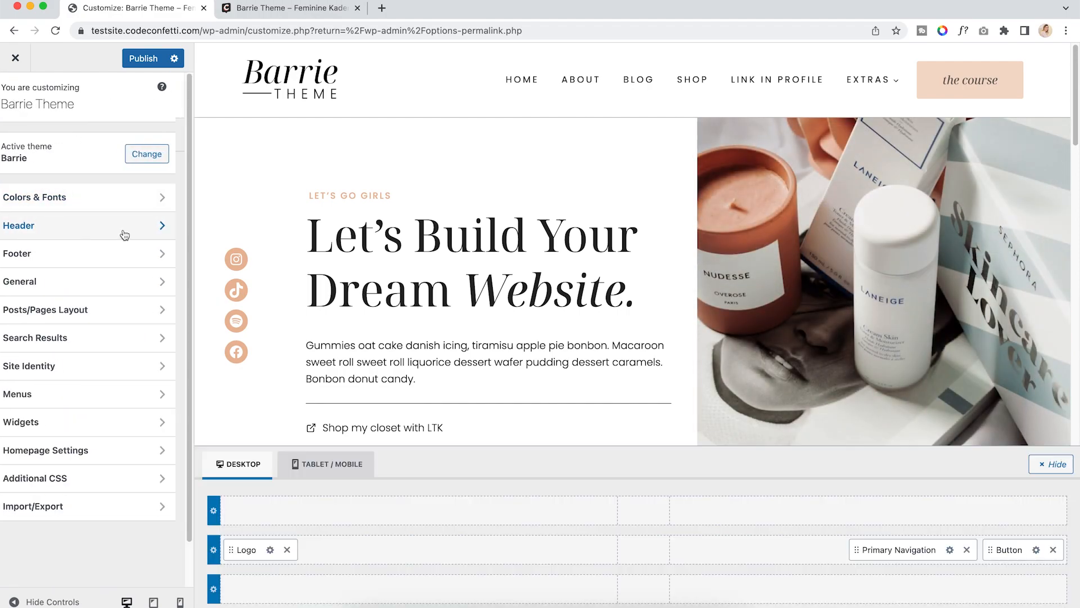
click(256, 512)
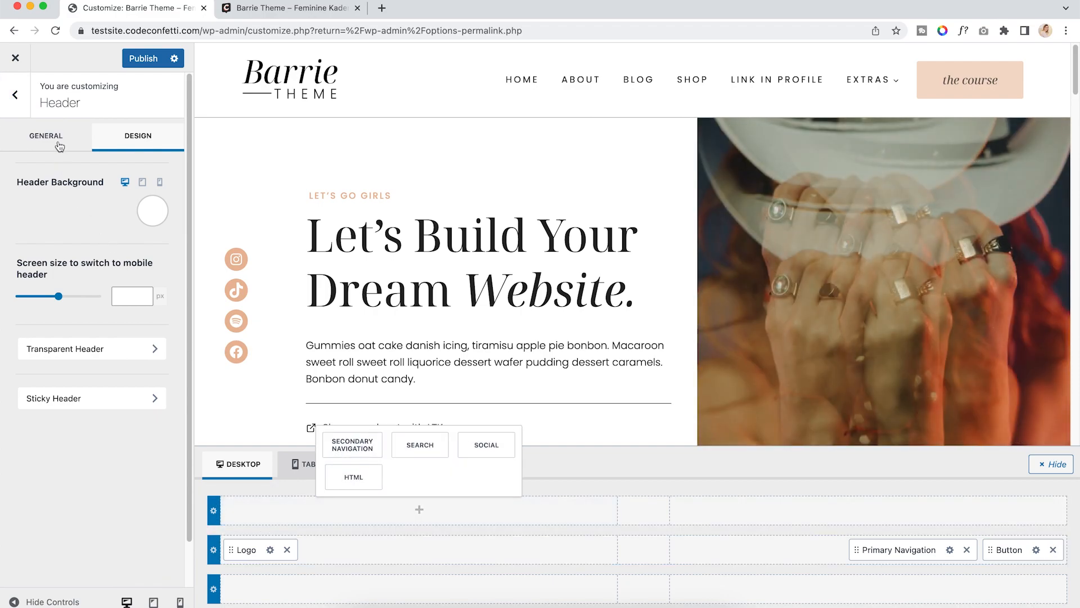
click(59, 145)
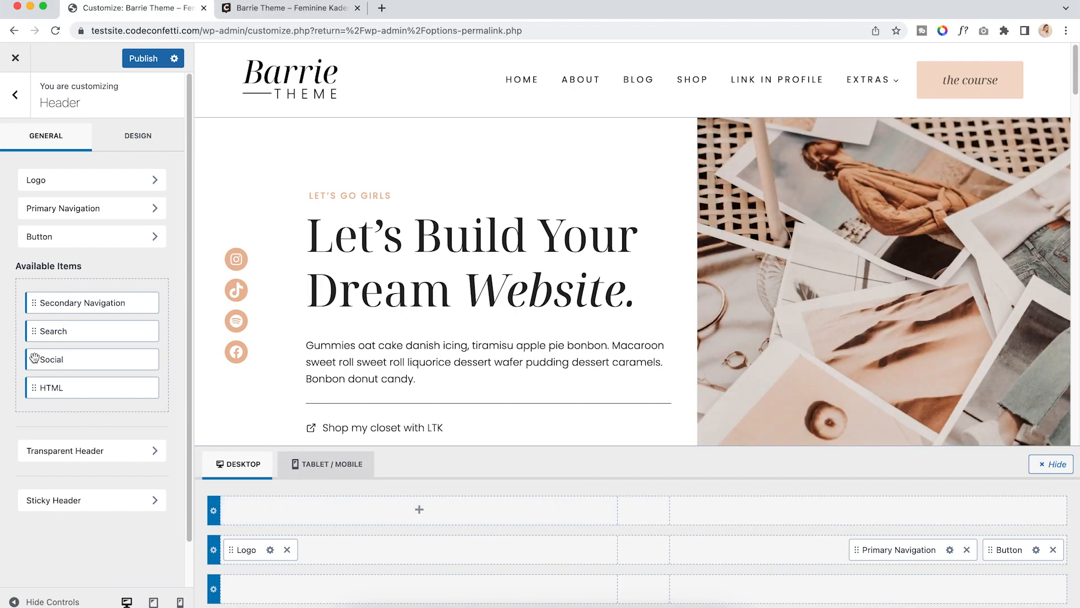
drag(61, 362, 362, 509)
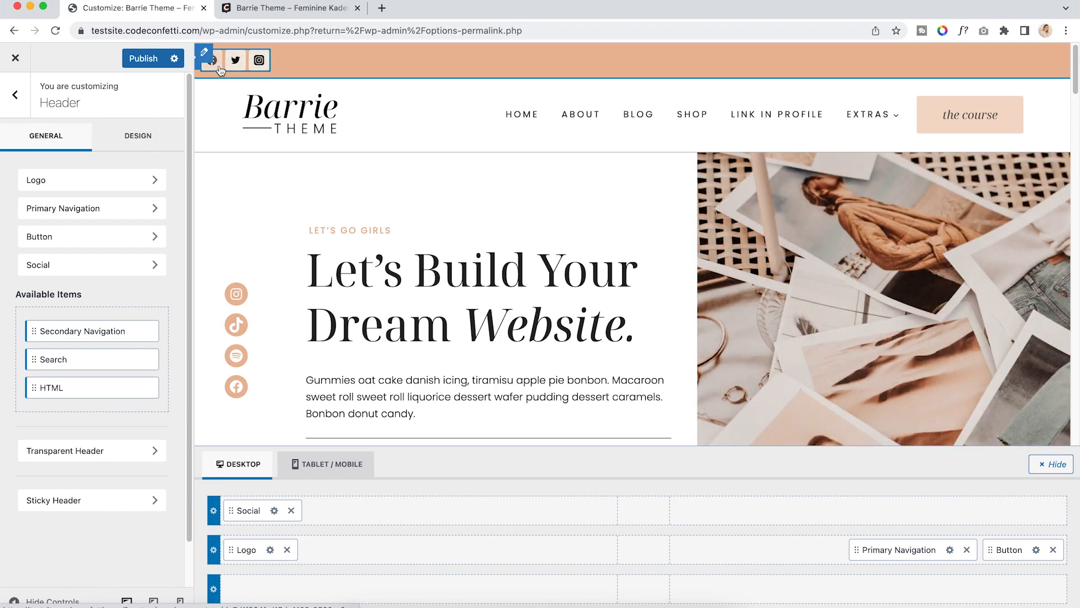
Open the header Social item's design settings, set the social style to Outline and set Use Brand Colors to Yes
click(274, 511)
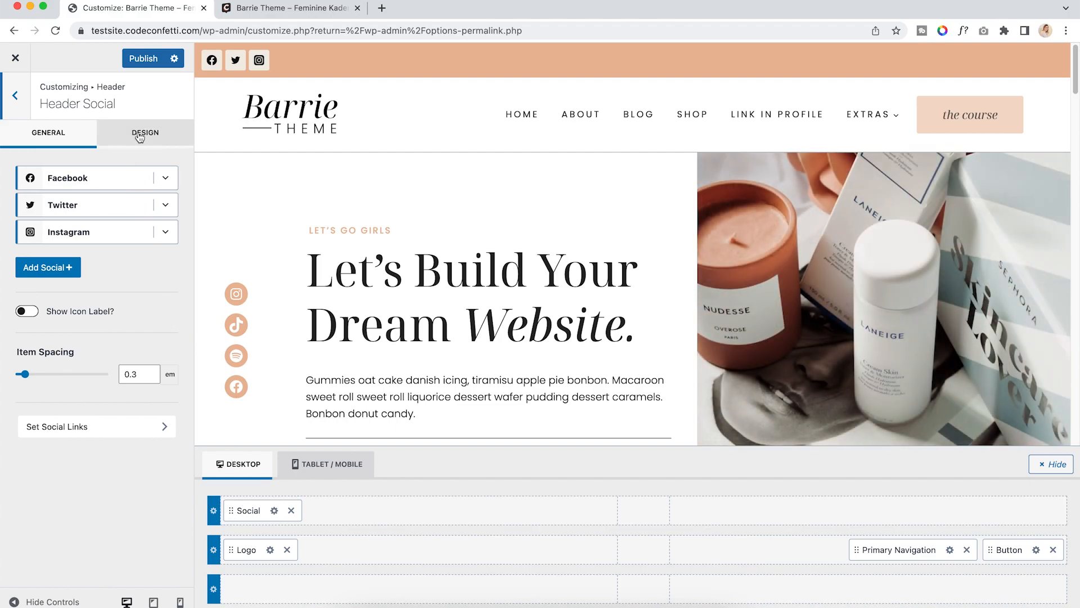
click(147, 138)
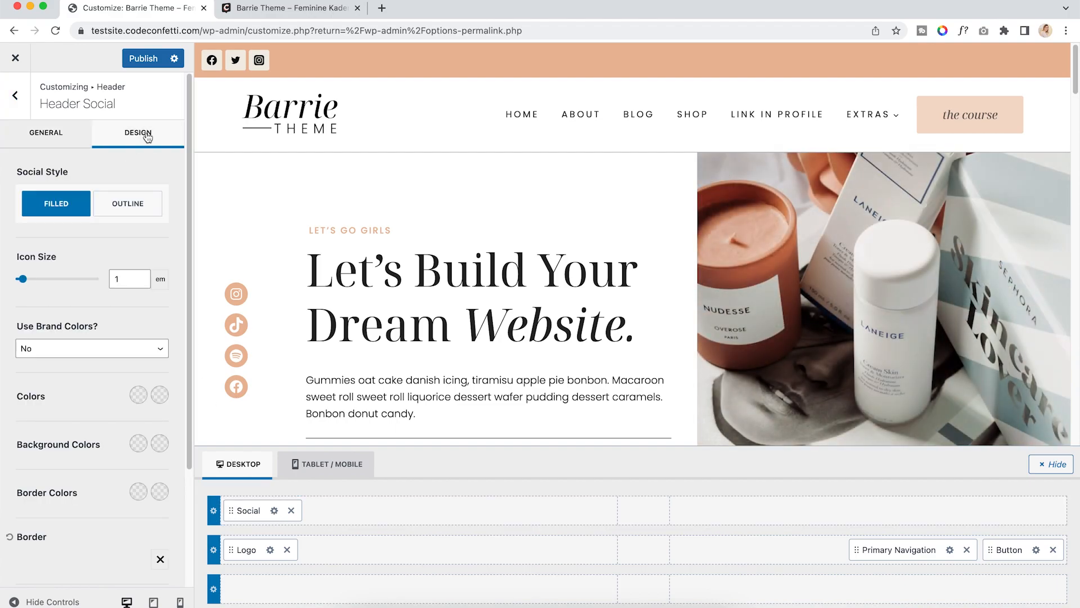
click(134, 205)
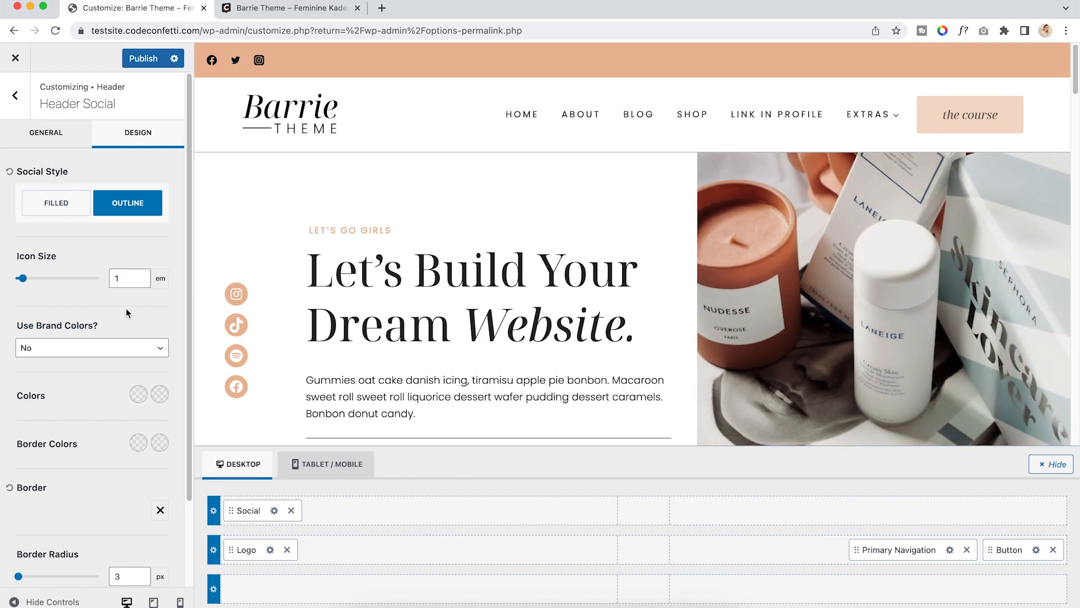
click(116, 348)
click(114, 365)
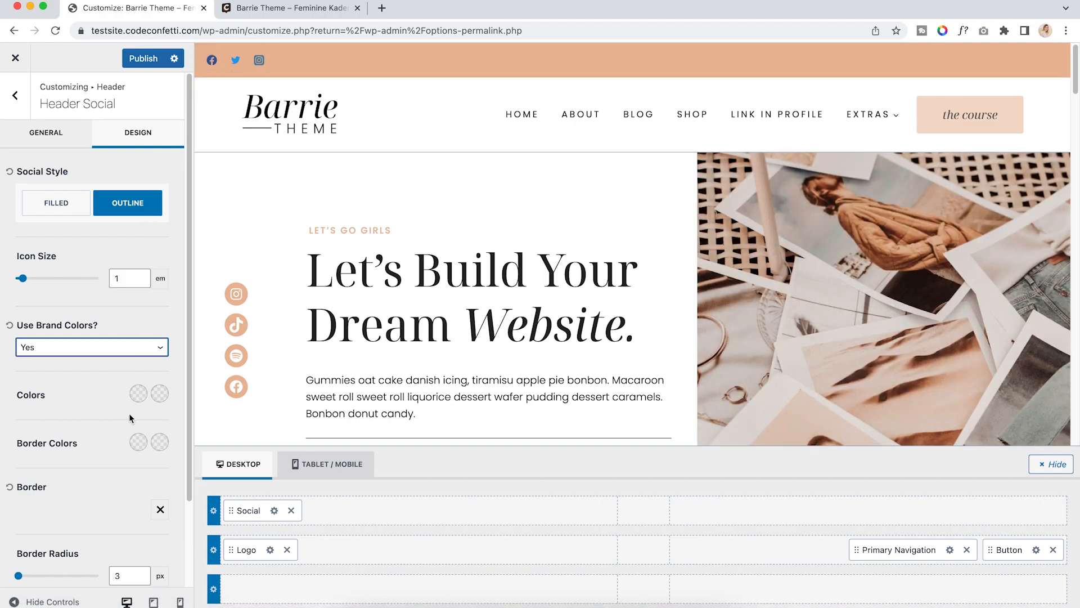
Set the header social icons' initial color to palette black 111111 and their hover color to off-white F9F8F3
click(140, 396)
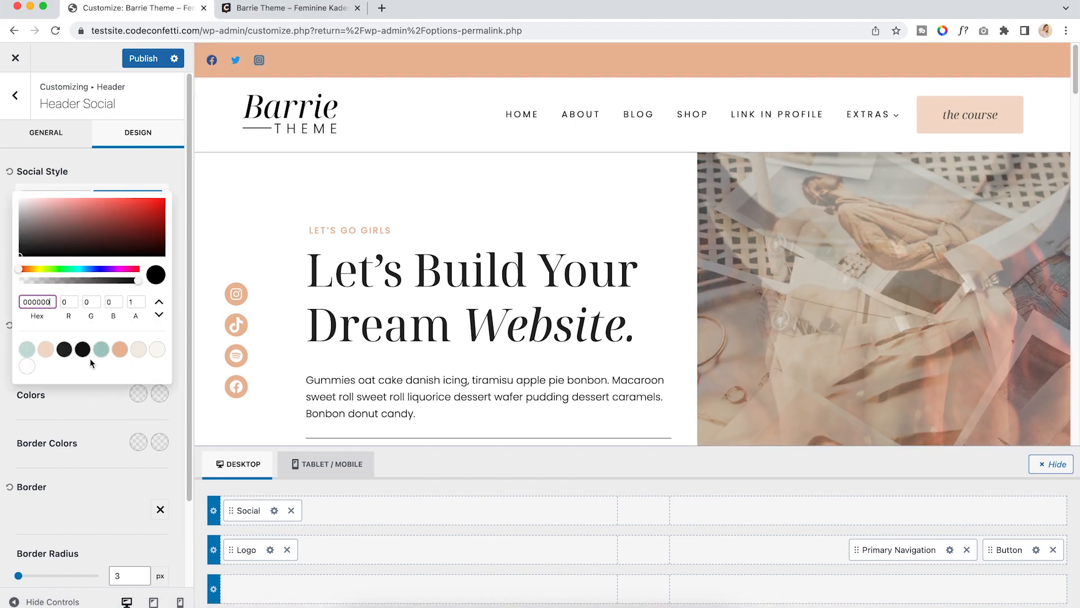
click(82, 349)
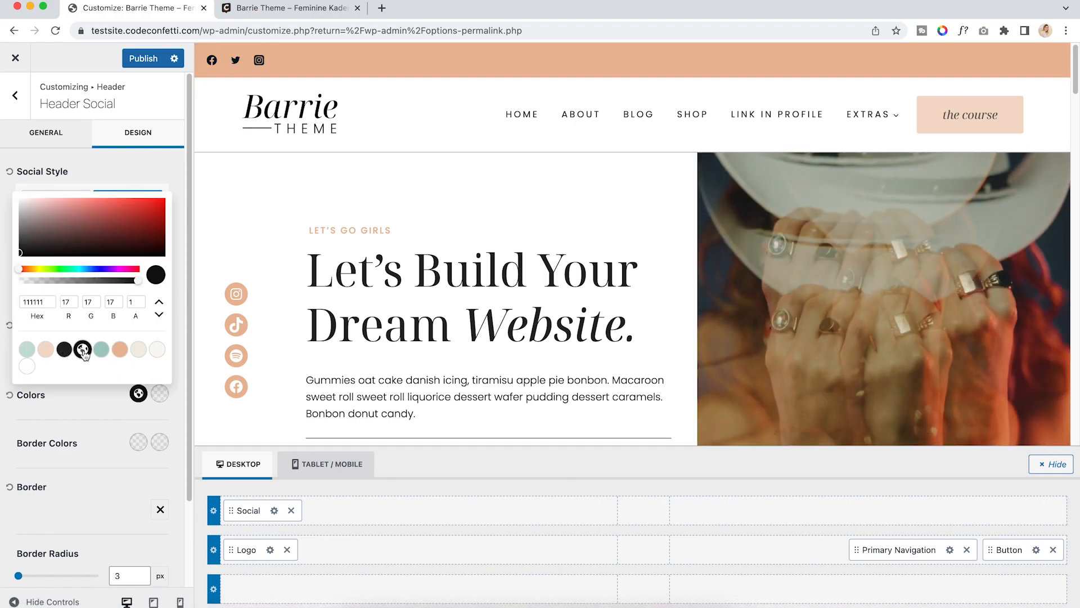
click(88, 397)
click(160, 393)
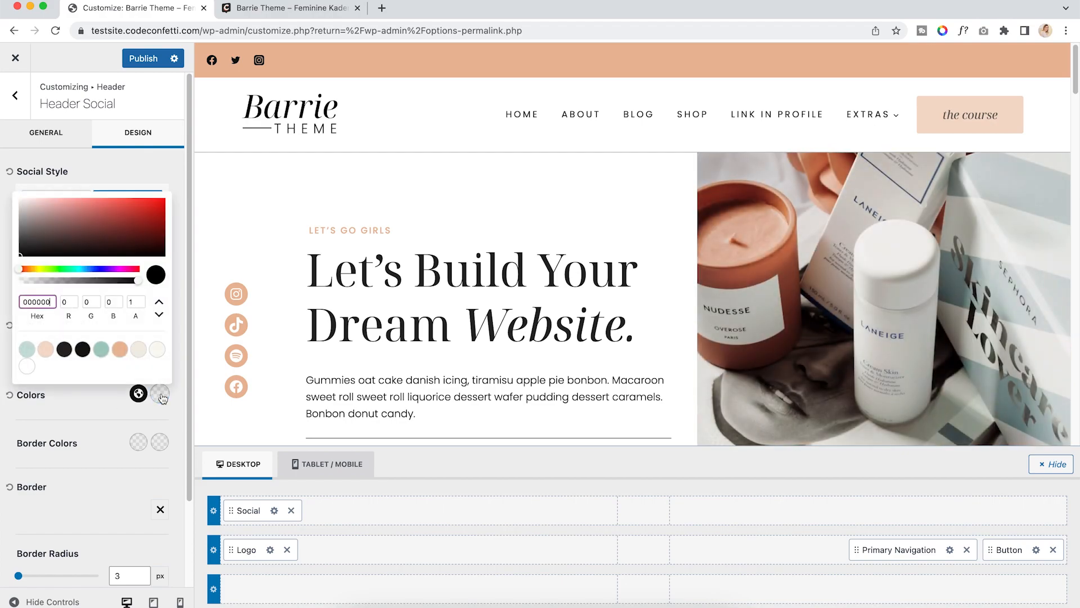
click(158, 350)
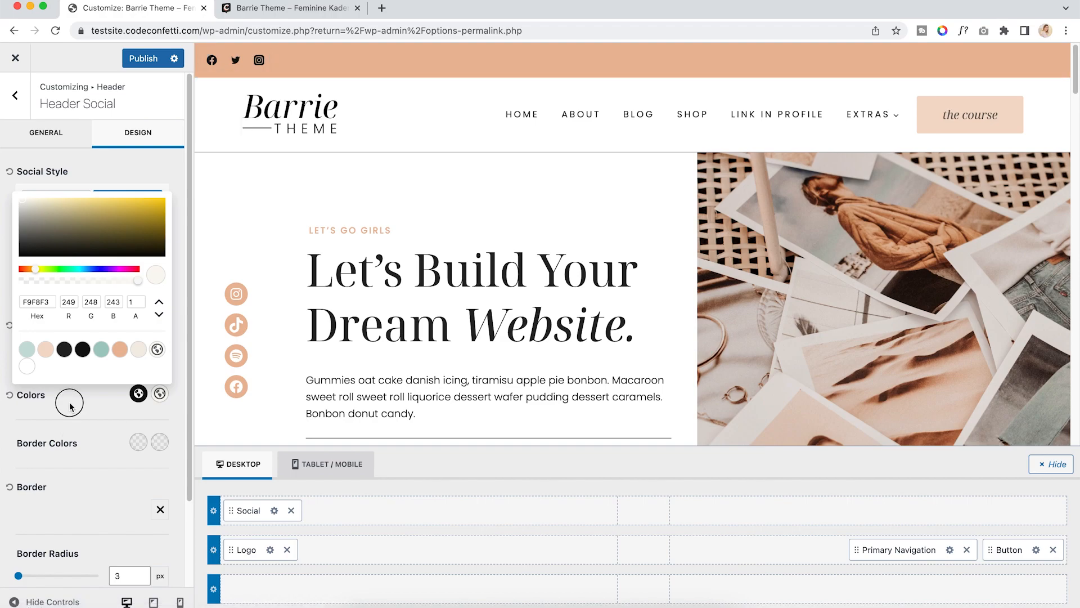
click(72, 406)
scroll(85, 439, down, 3)
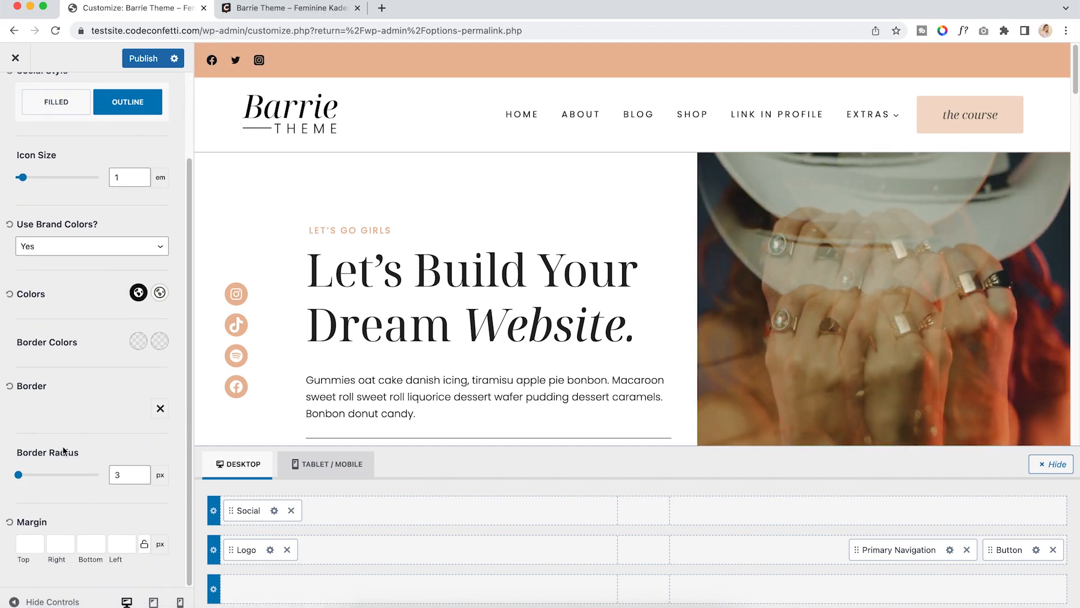
scroll(87, 459, up, 3)
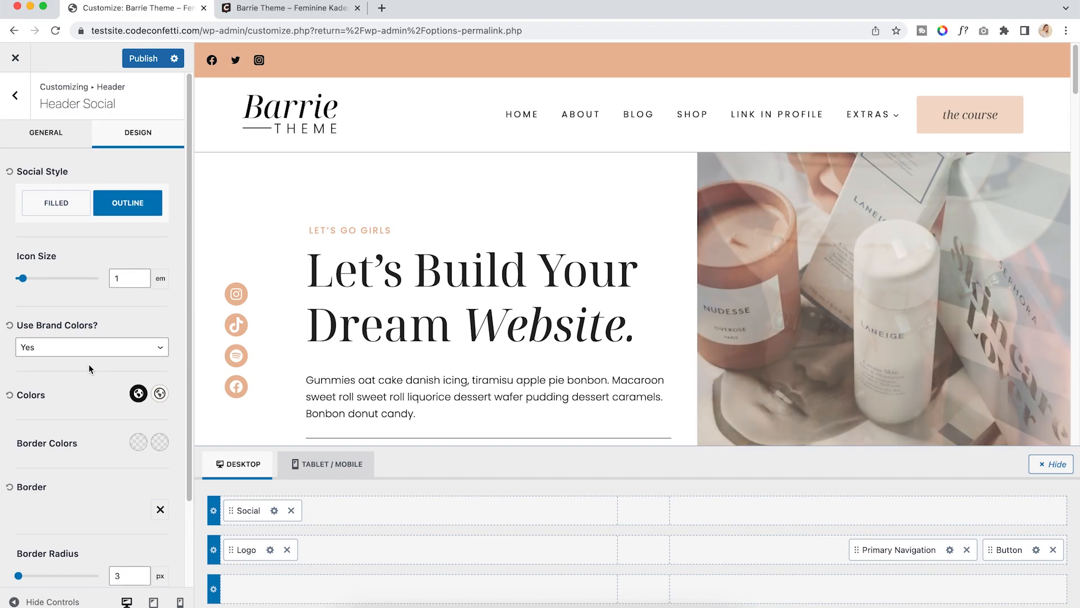
click(51, 139)
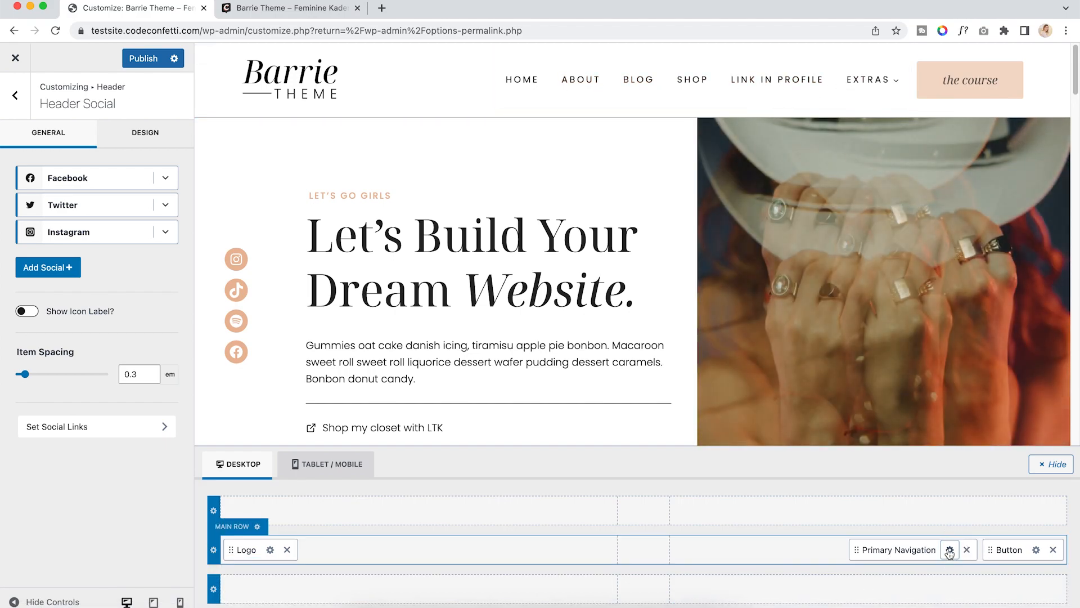
From the header's Primary Navigation settings, check which menus the Primary location offers and open the Main Menu for editing
click(949, 551)
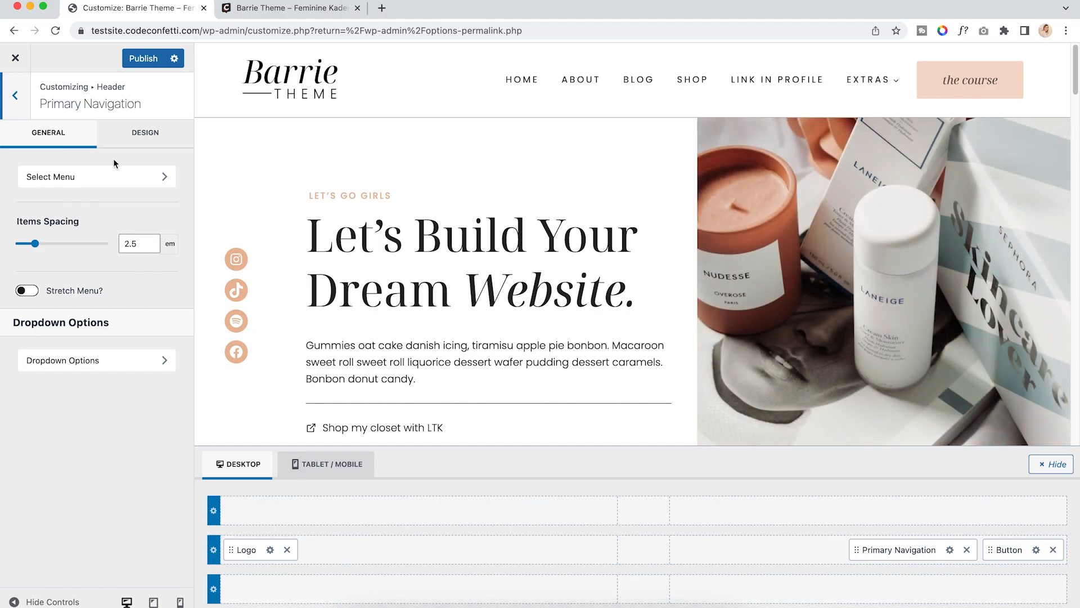
click(120, 180)
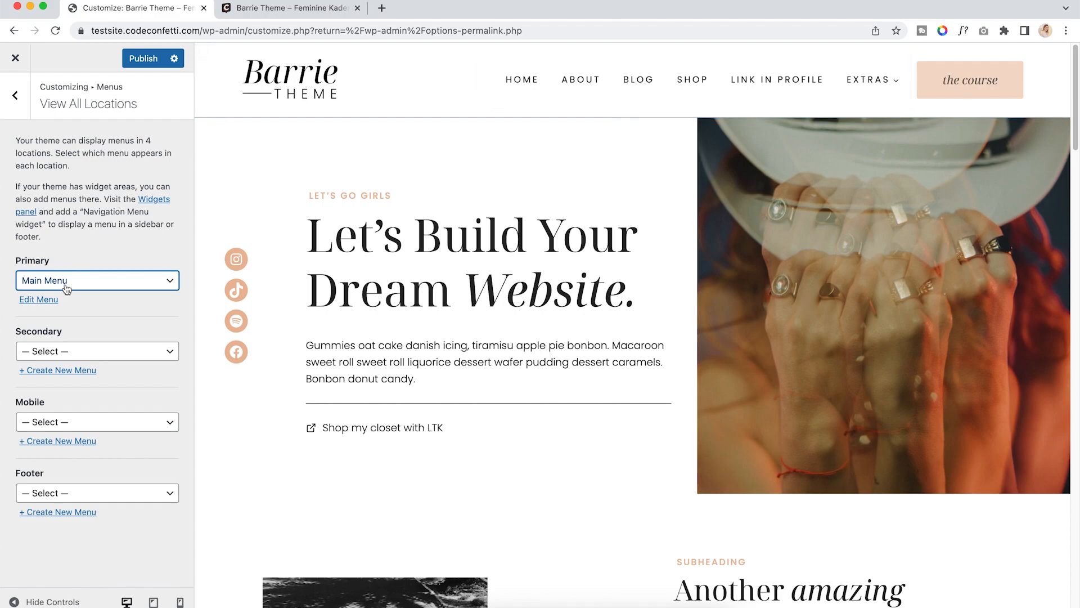
click(67, 288)
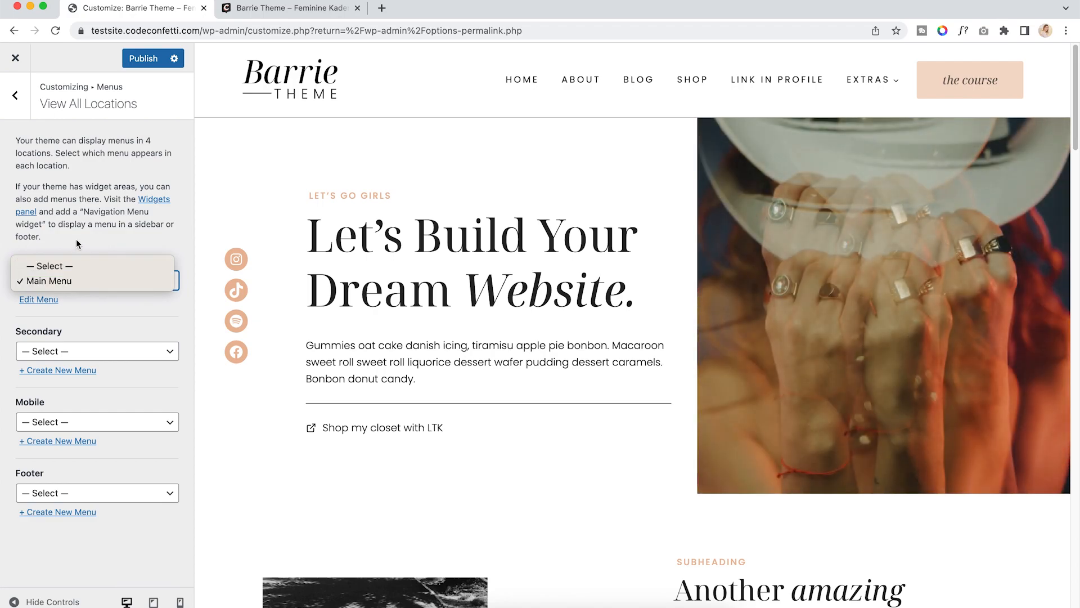
click(78, 244)
click(39, 300)
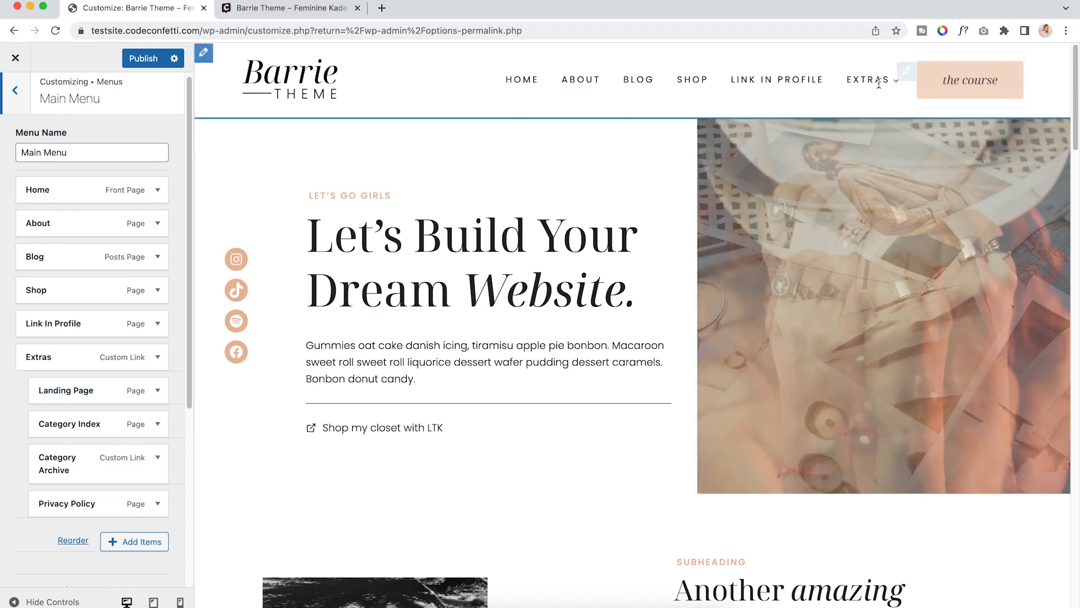
Try moving Landing Page out of the Extras submenu to the top level, and put it back under Extras
mouse_move(872, 80)
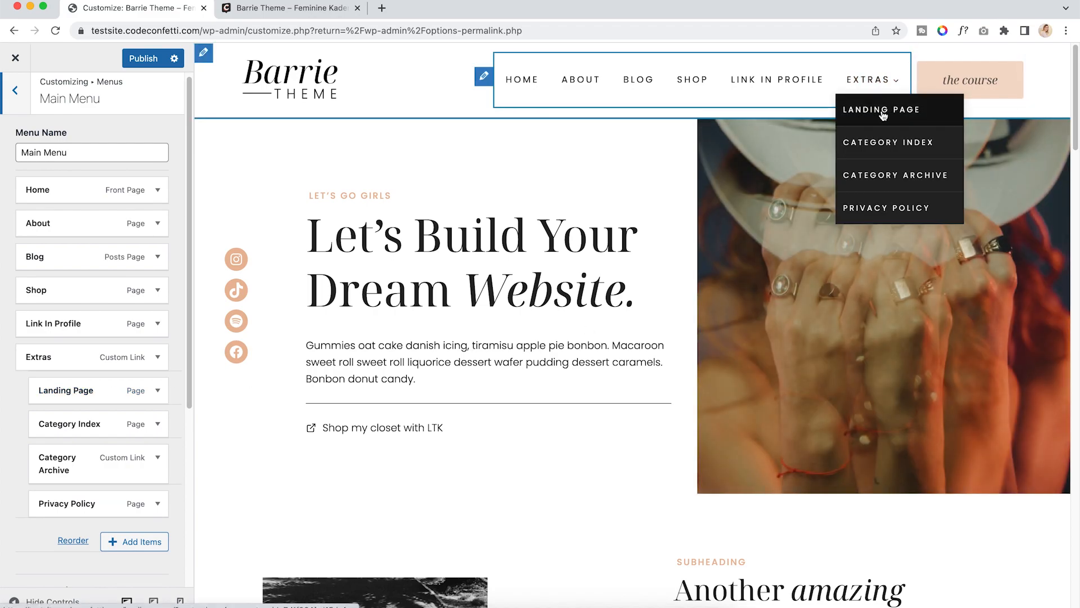
drag(35, 386, 34, 356)
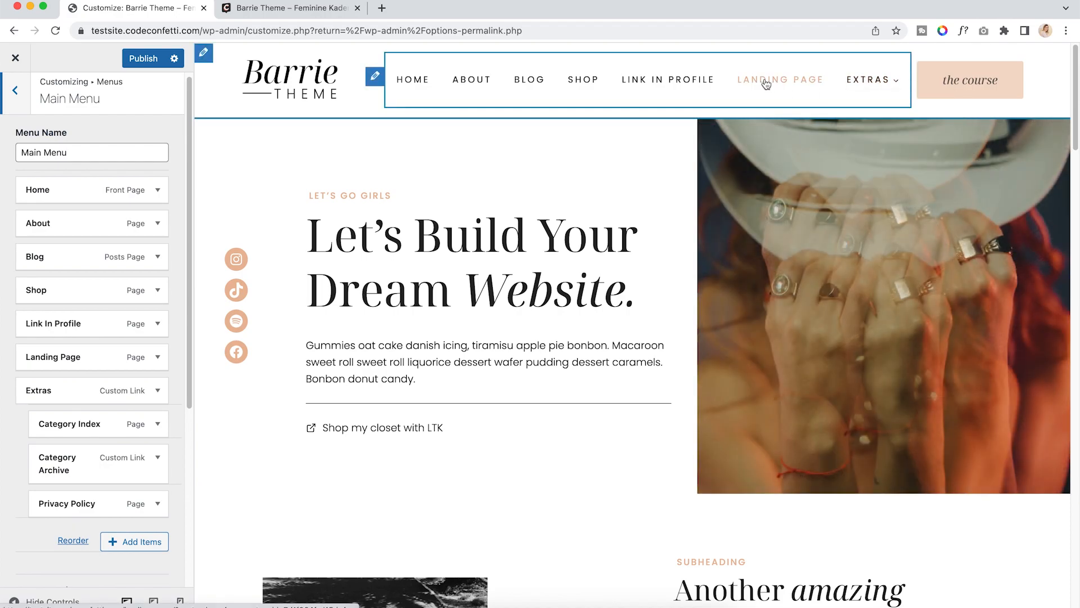
drag(59, 357, 85, 388)
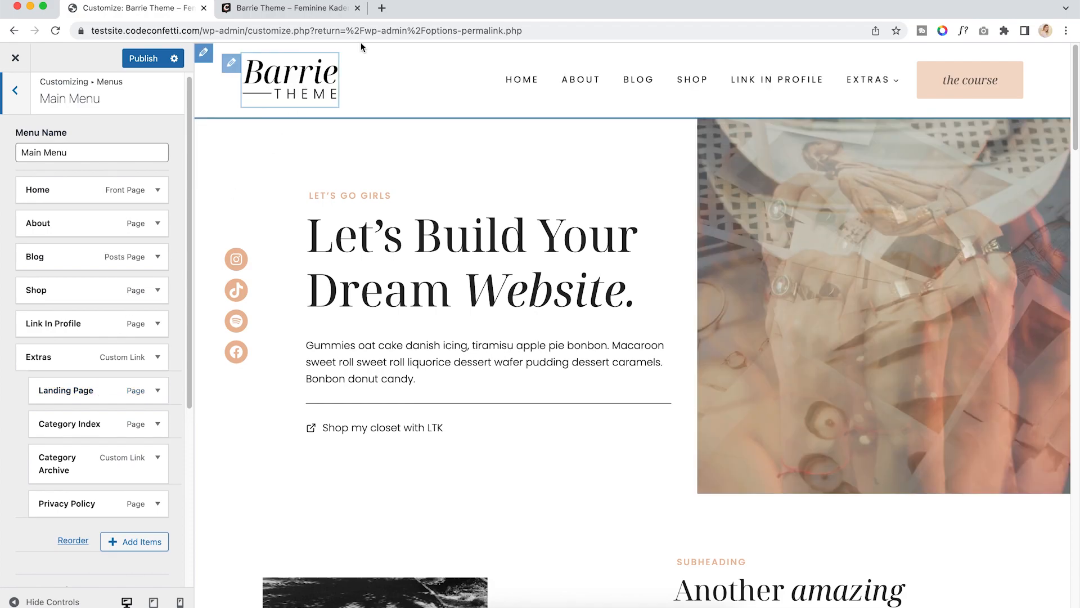
Load testsite.codeconfetti.com/wp-admin/ in a new browser tab and open the site's Menus page
click(382, 9)
text(testsite.codeconfetti.com/wp-admin/)
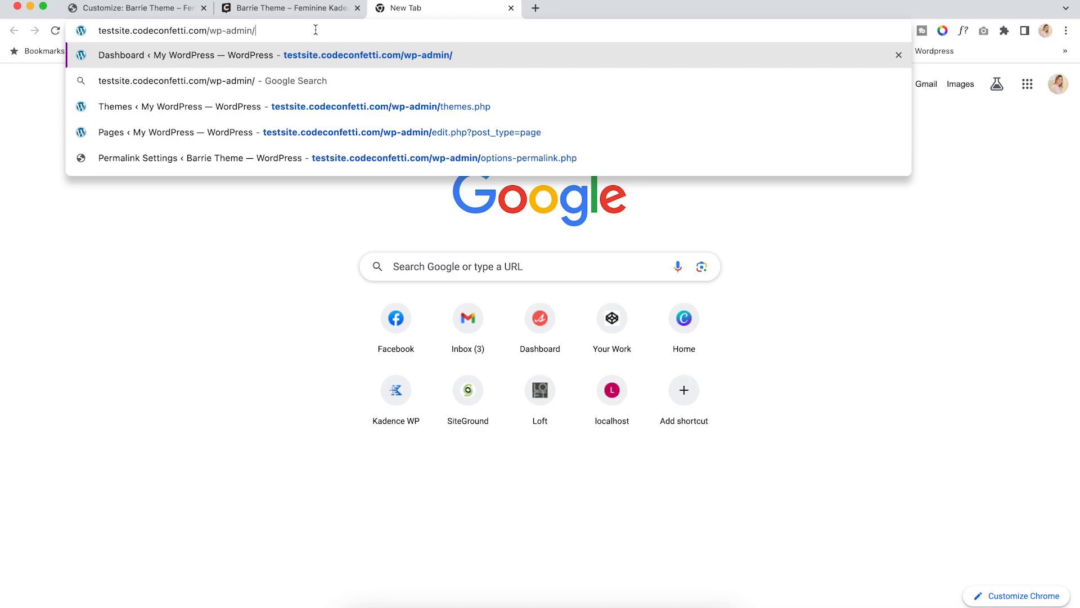
key(Return)
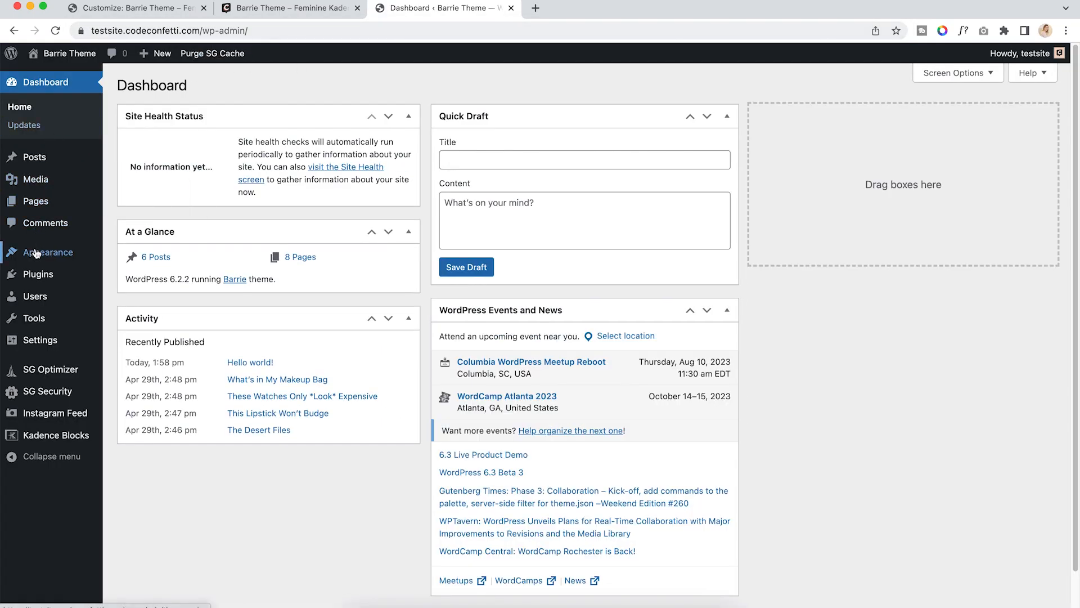
mouse_move(31, 252)
click(128, 308)
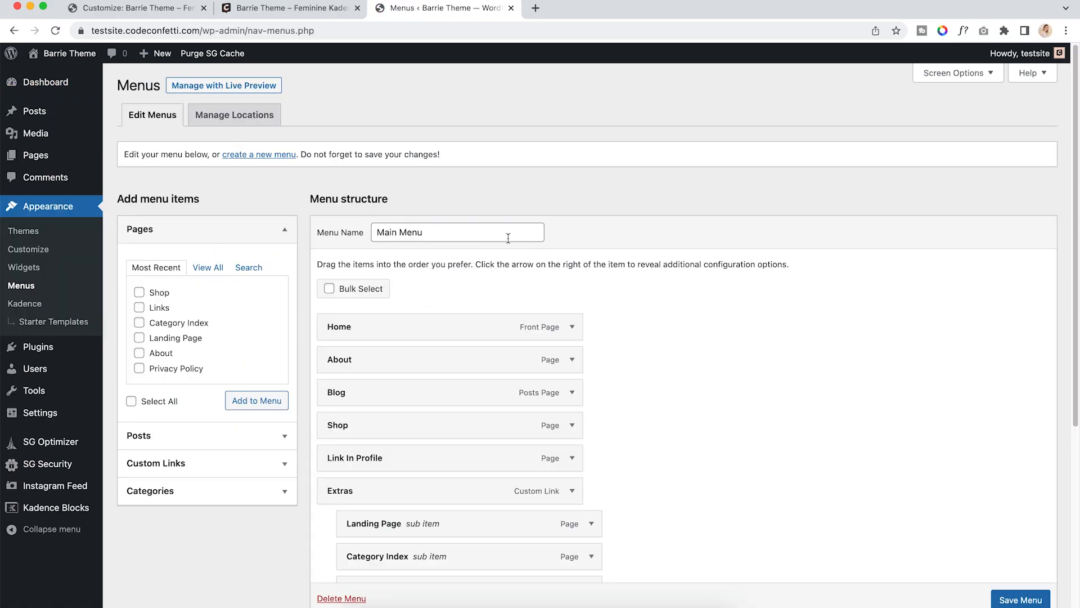
Look through the Main Menu structure and the Pages, Posts and Custom Links available for adding menu items
scroll(471, 312, down, 3)
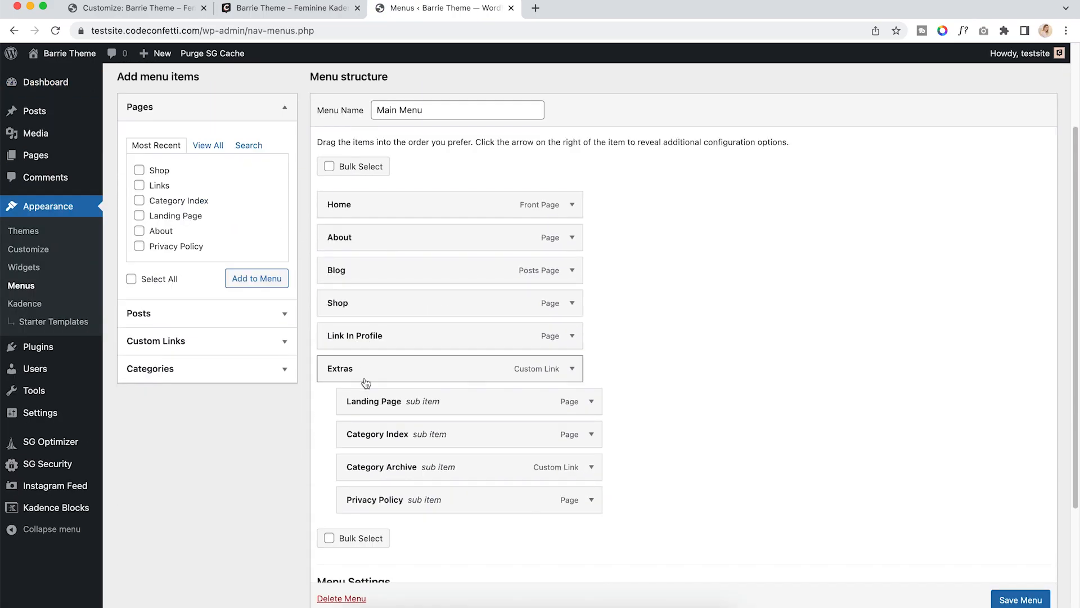
mouse_move(358, 402)
mouse_down()
mouse_move(340, 362)
mouse_move(384, 401)
mouse_move(374, 402)
mouse_up()
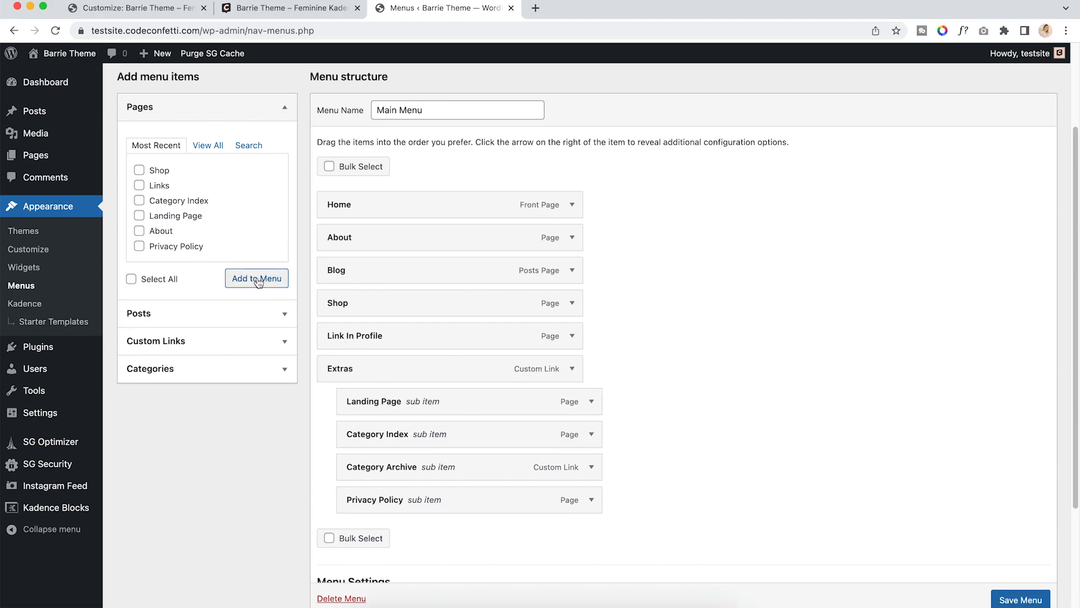
click(208, 145)
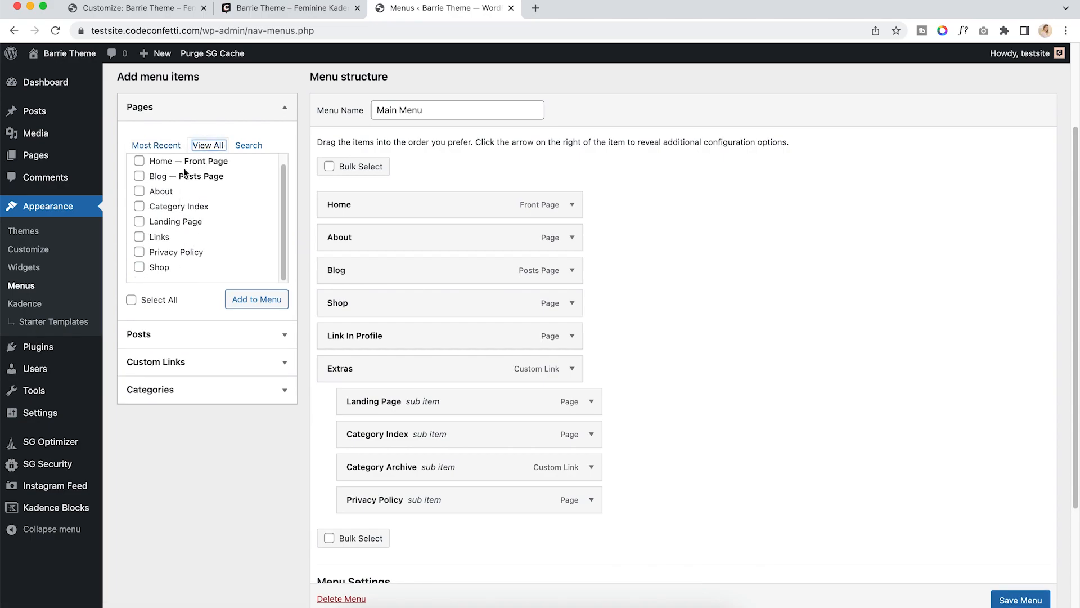
scroll(185, 172, up, 1)
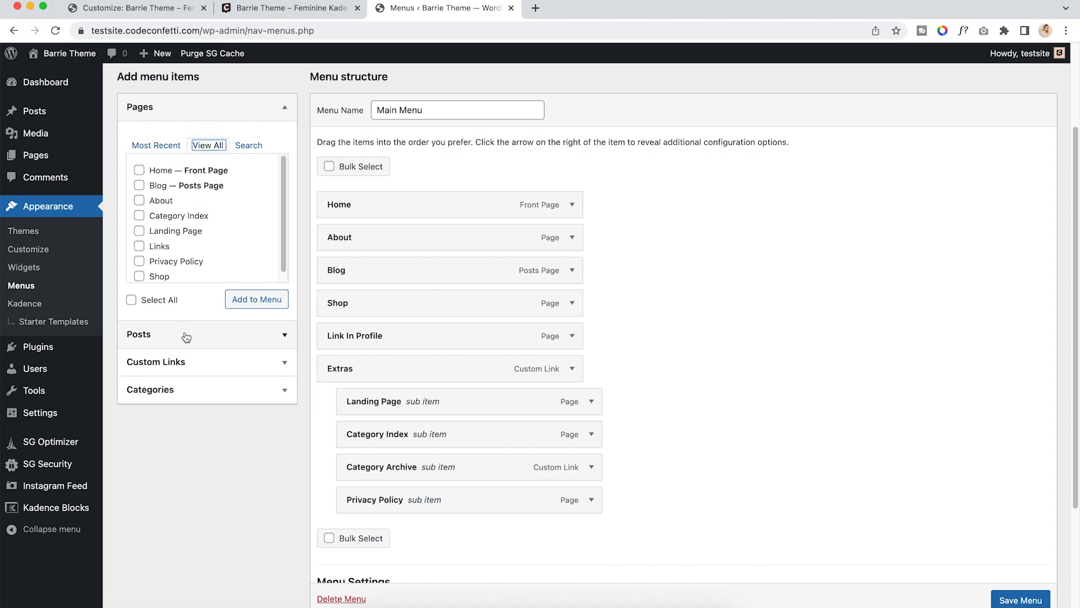
click(238, 334)
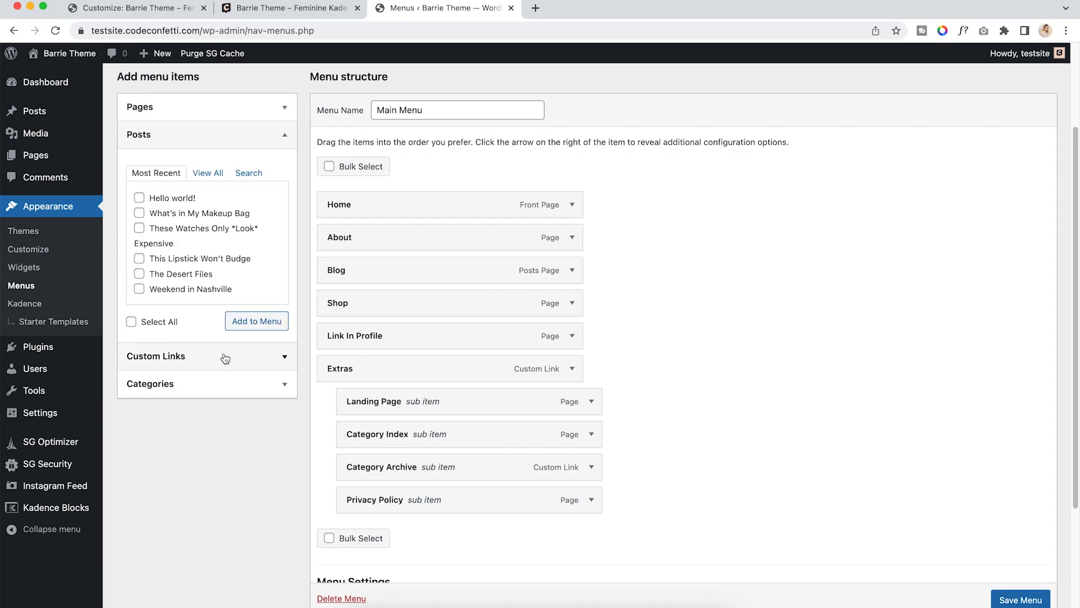
click(227, 355)
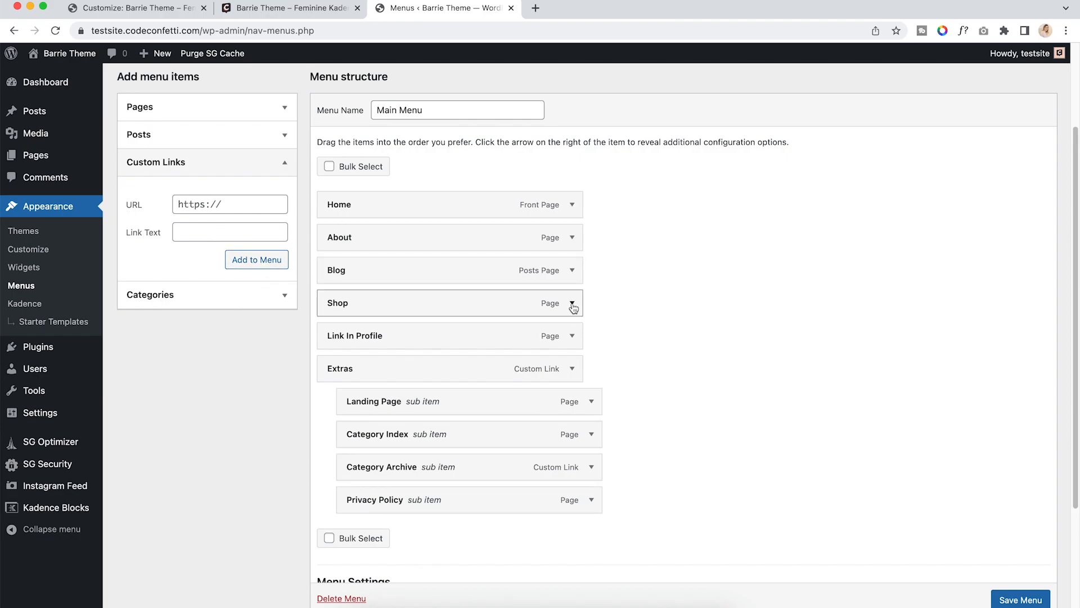
Close the Menus page, return to the customizer and open the Footer settings with the site footer in the preview
key(super+w)
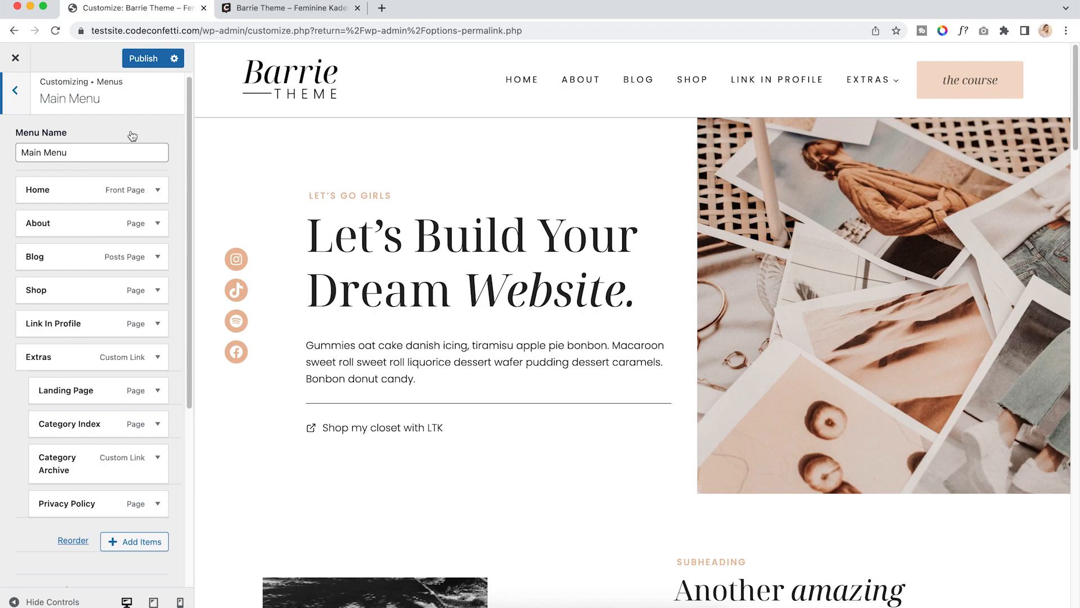
click(15, 93)
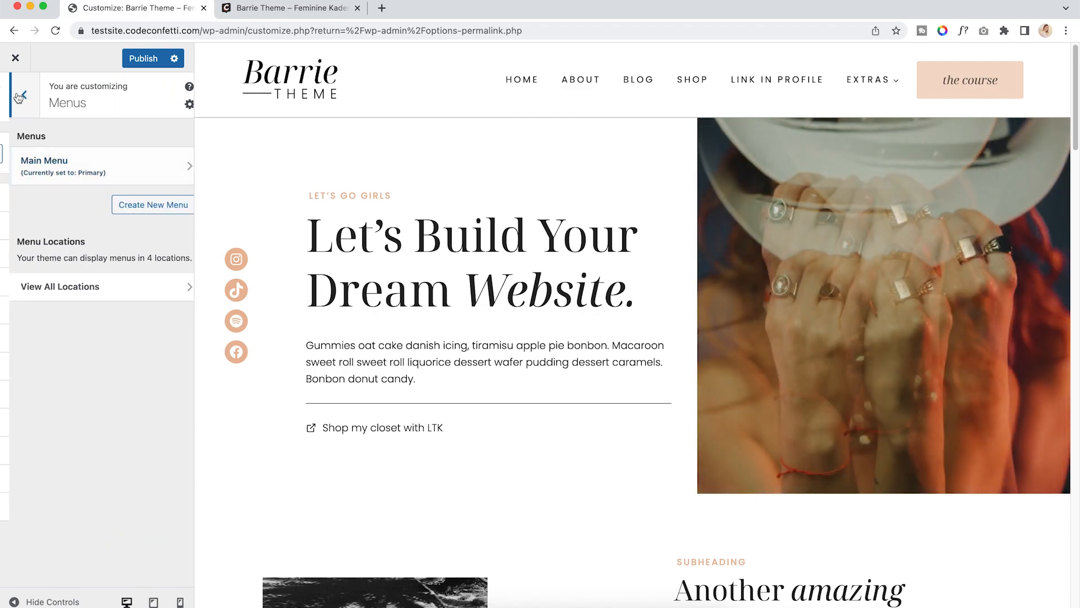
click(19, 98)
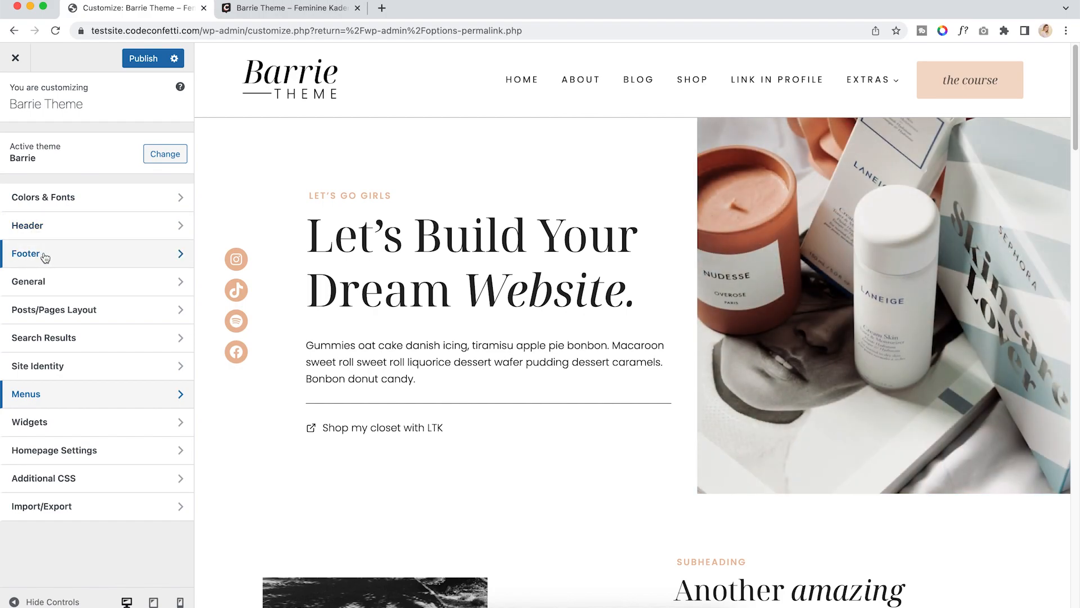
click(45, 257)
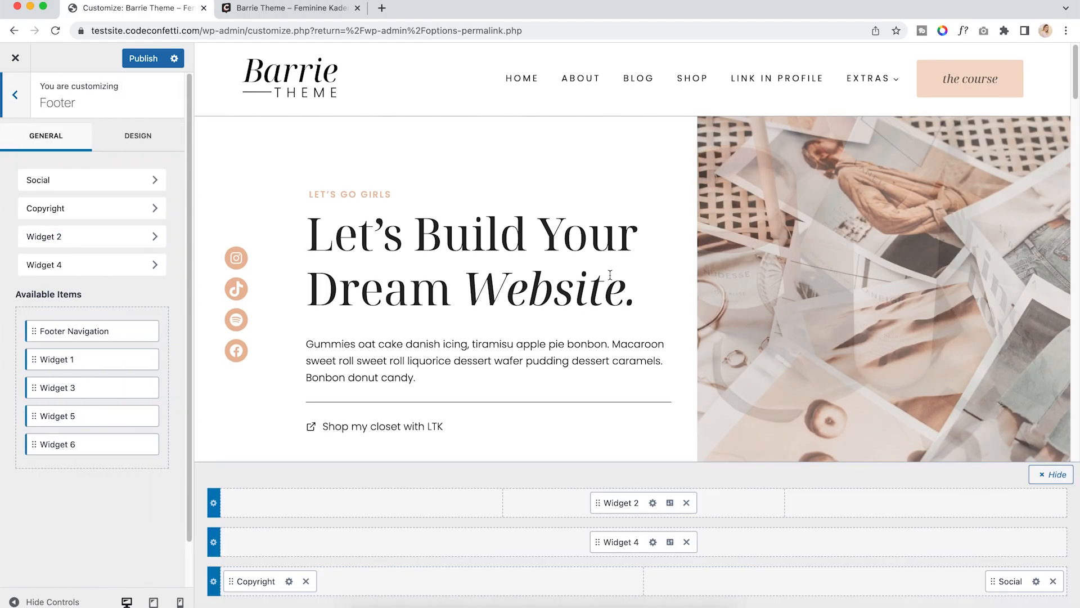
scroll(525, 310, down, 1)
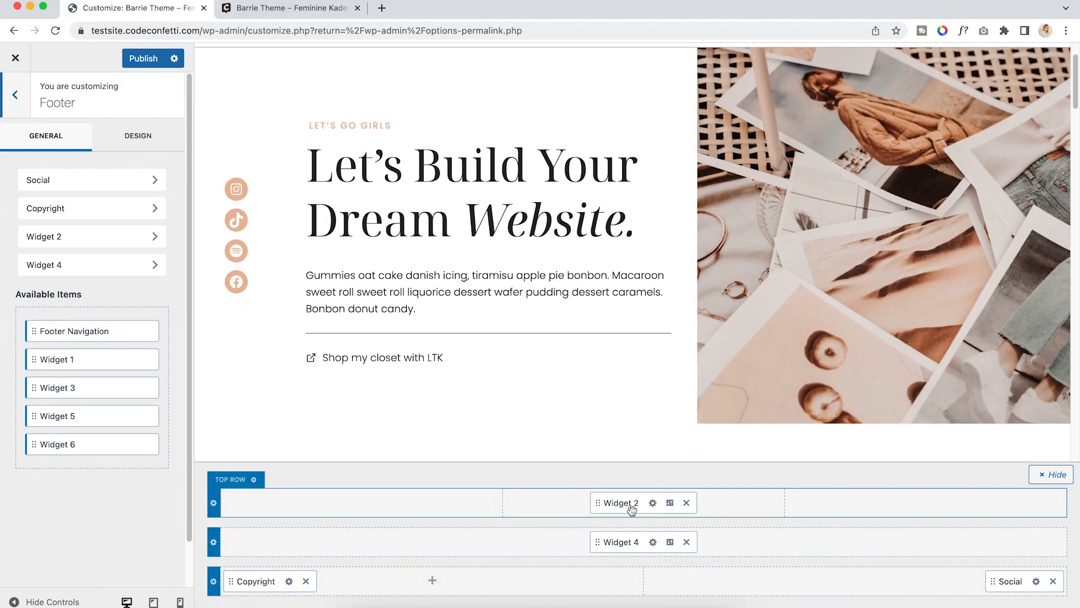
scroll(461, 337, down, 10)
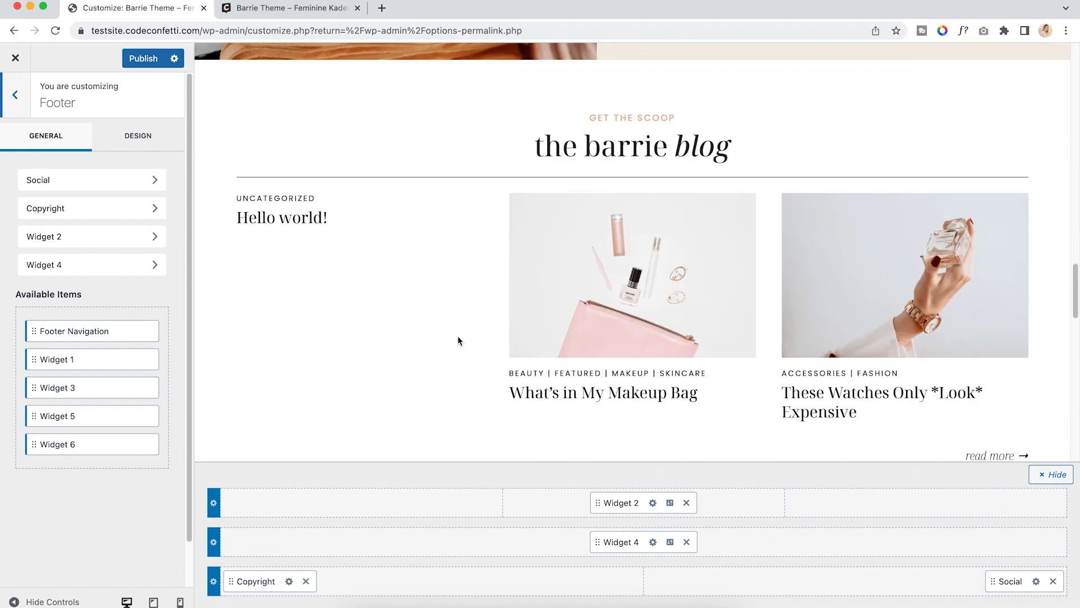
scroll(458, 336, down, 15)
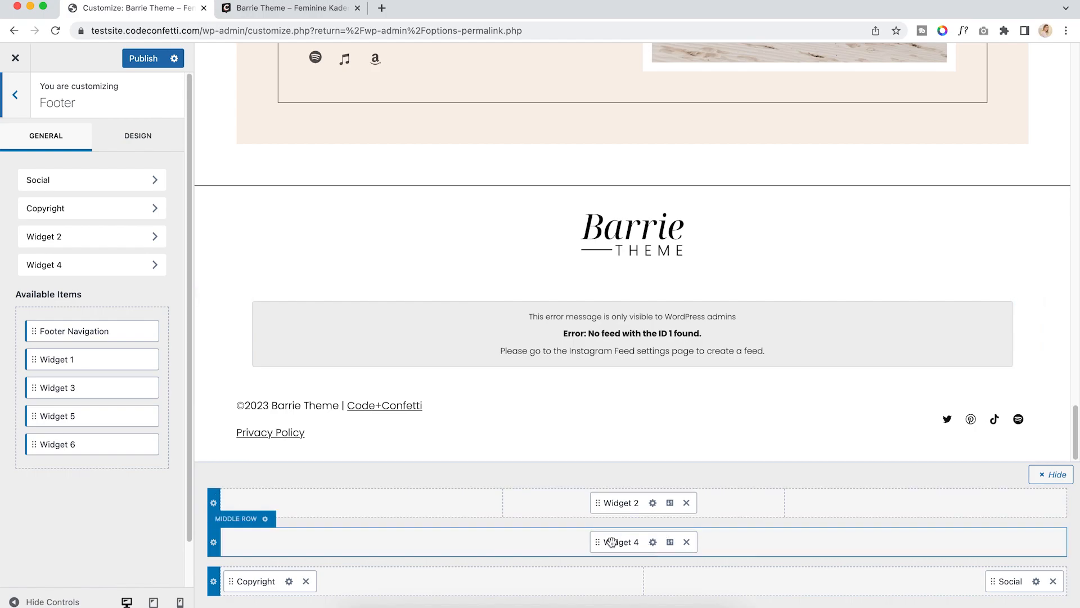
Check the Instagram Feed block in footer Widget 4, and try removing the widget from the middle row and putting it back
click(653, 543)
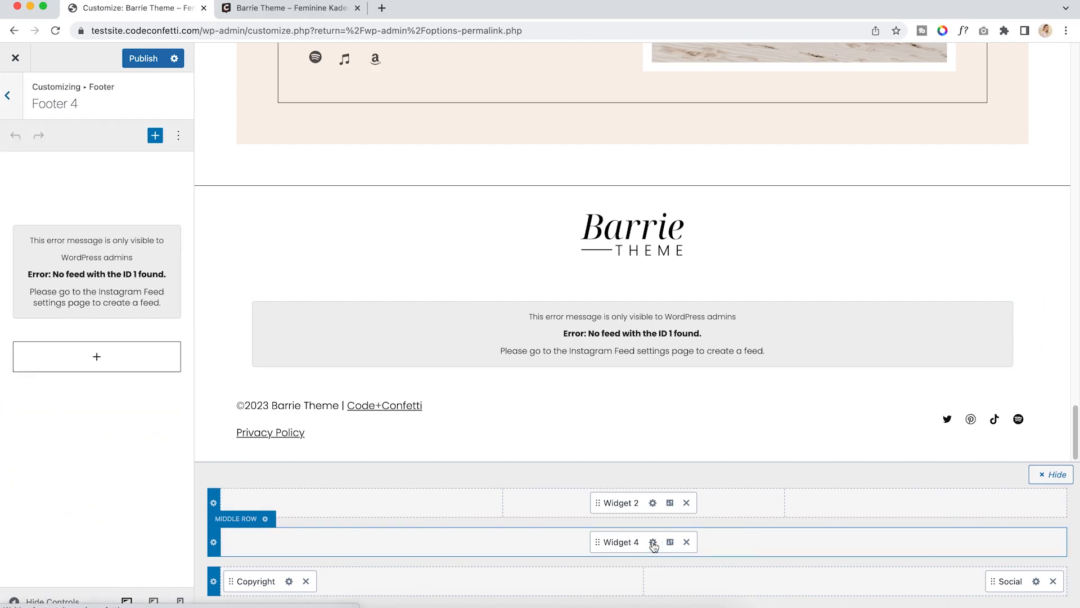
click(123, 240)
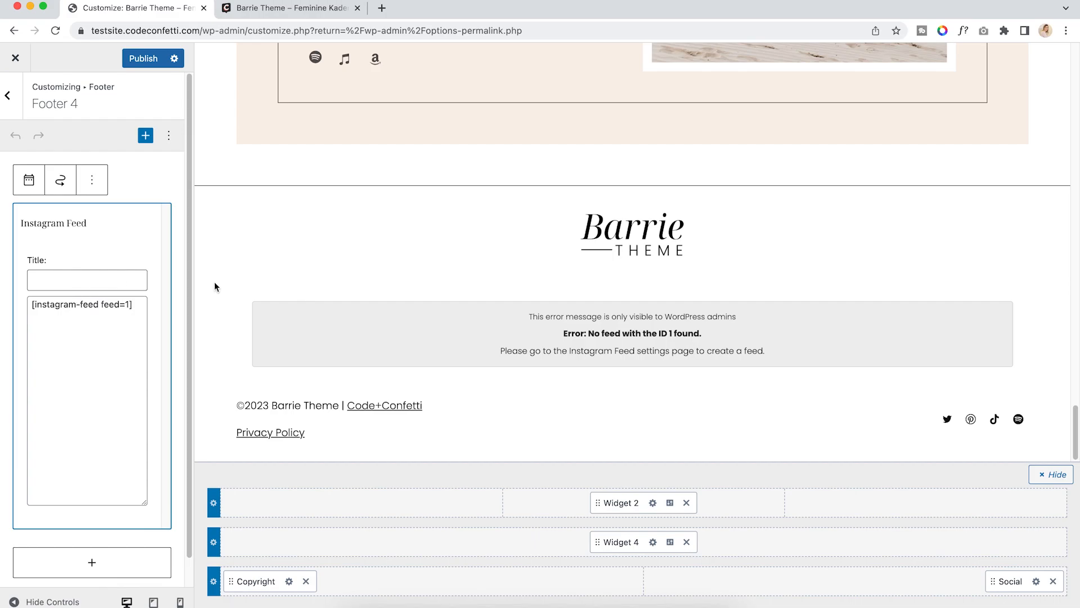
click(686, 543)
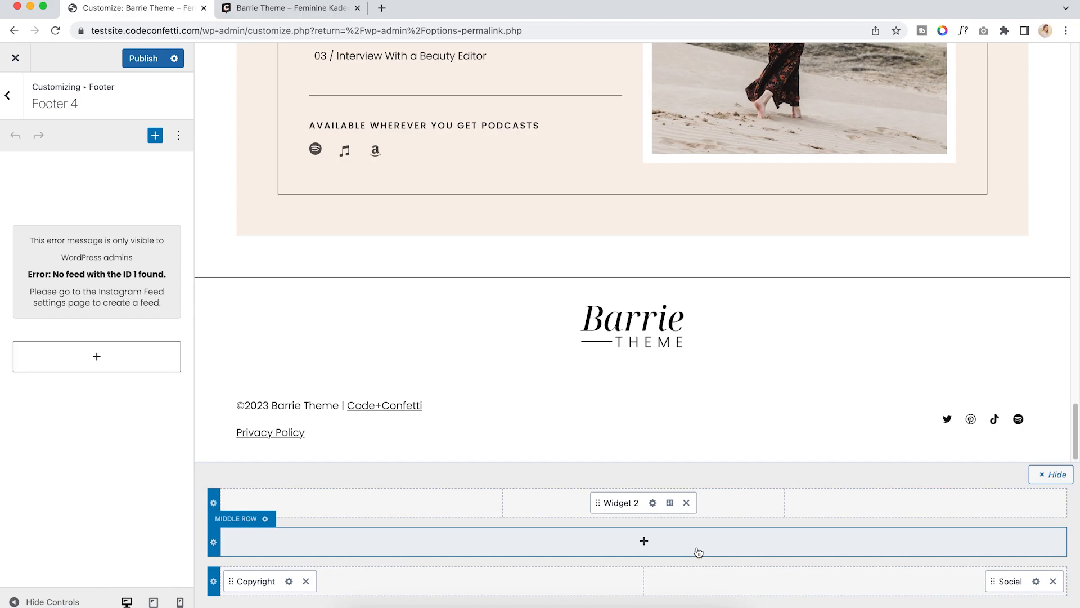
click(117, 273)
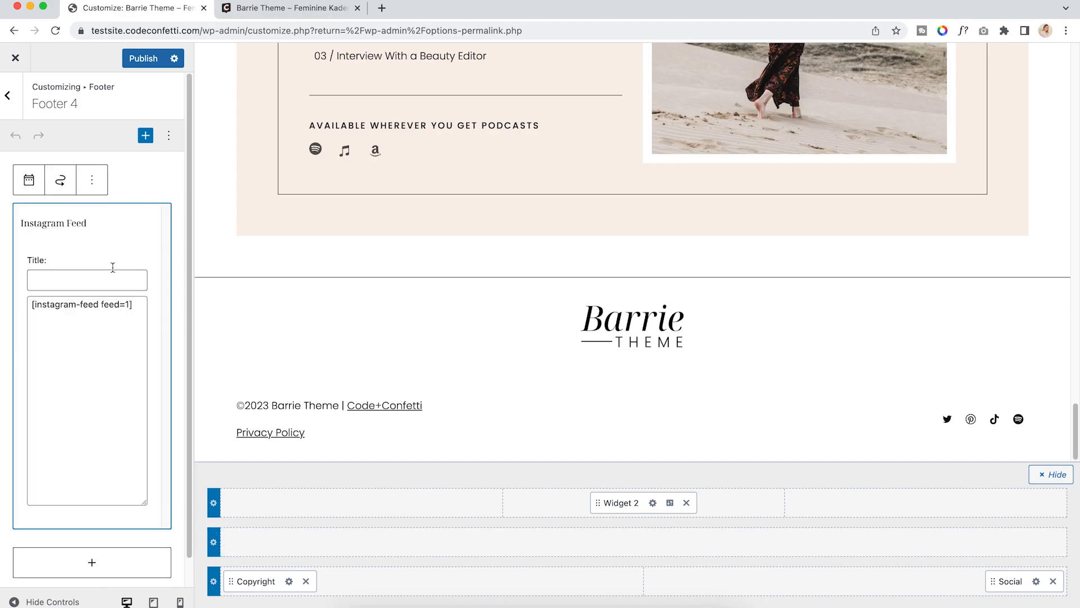
click(16, 108)
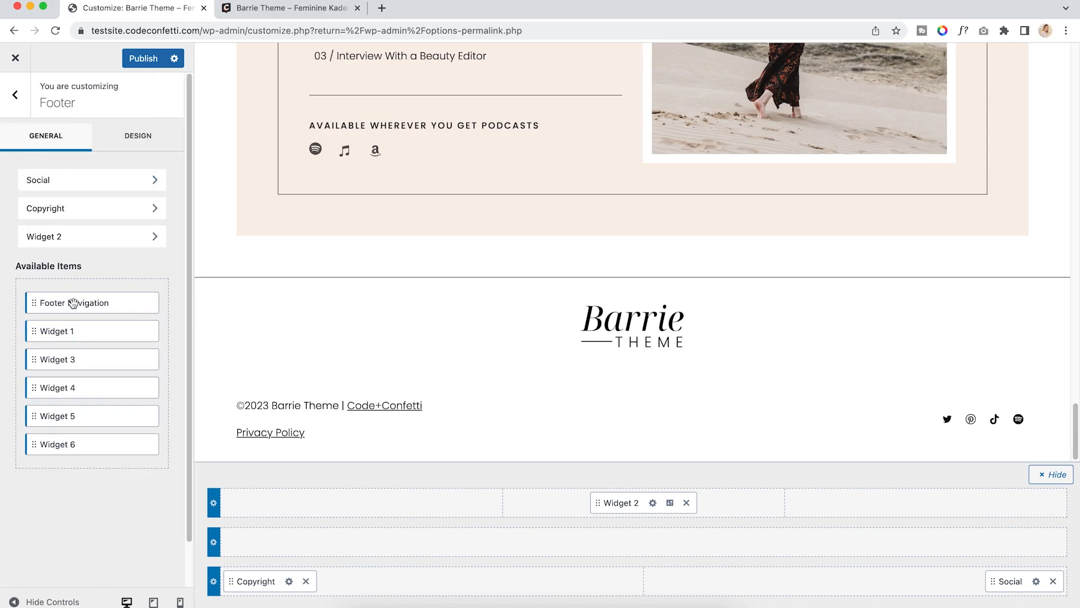
drag(63, 387, 613, 545)
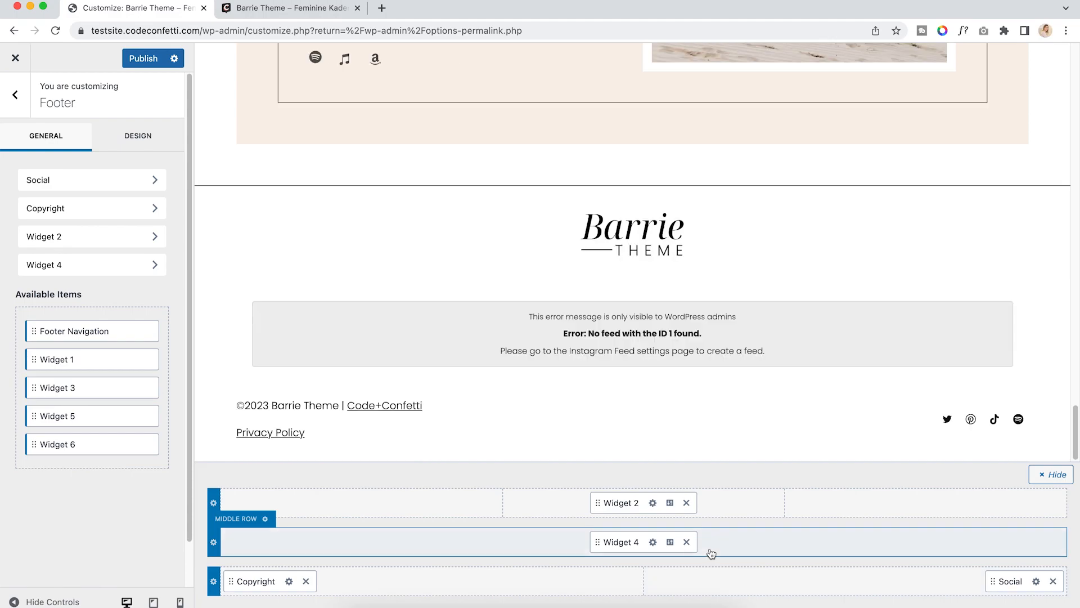
Try replacing the logo image in footer Widget 2 with code-confetti-favicon_2.png from the media library, and undo the replacement
click(653, 503)
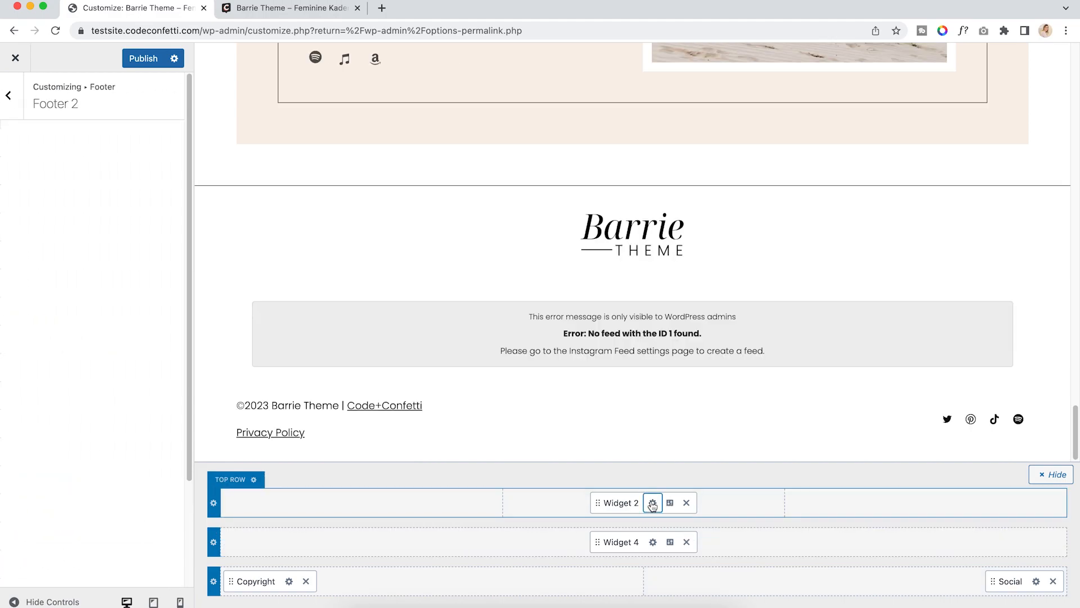
click(99, 228)
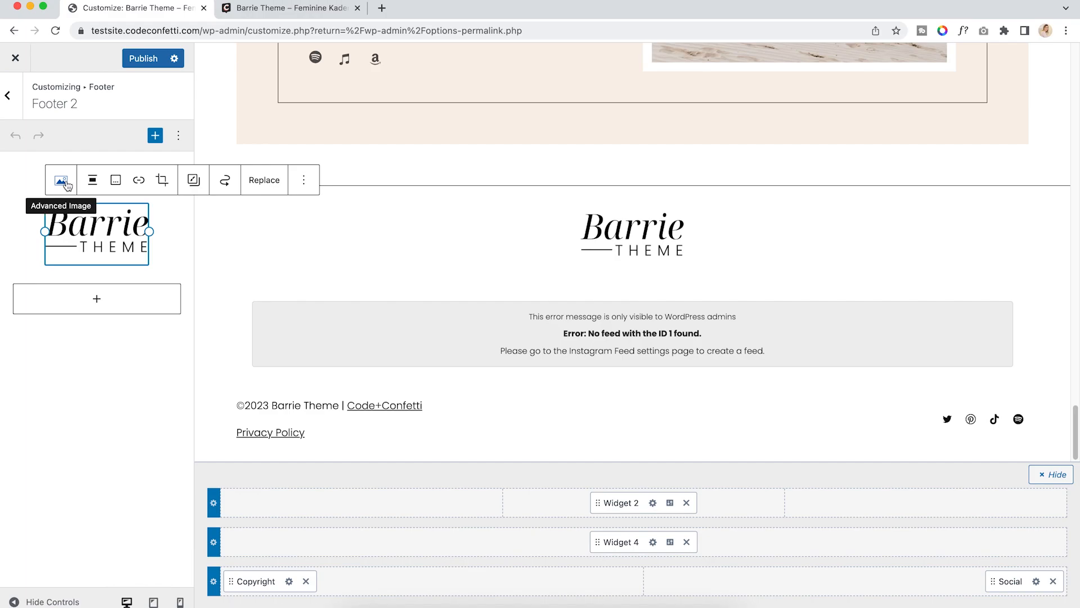
click(274, 183)
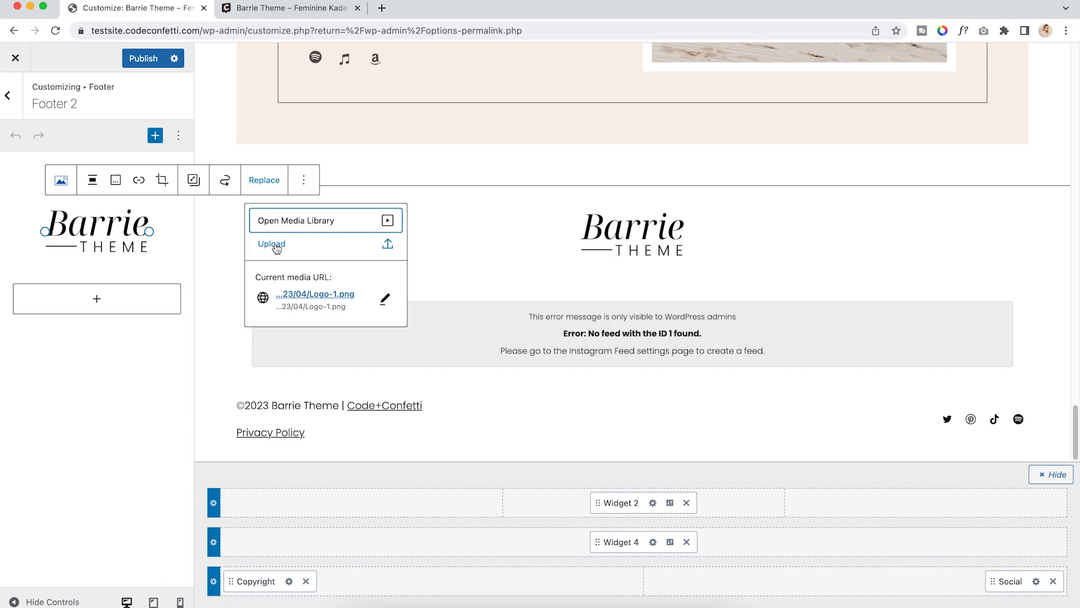
click(274, 225)
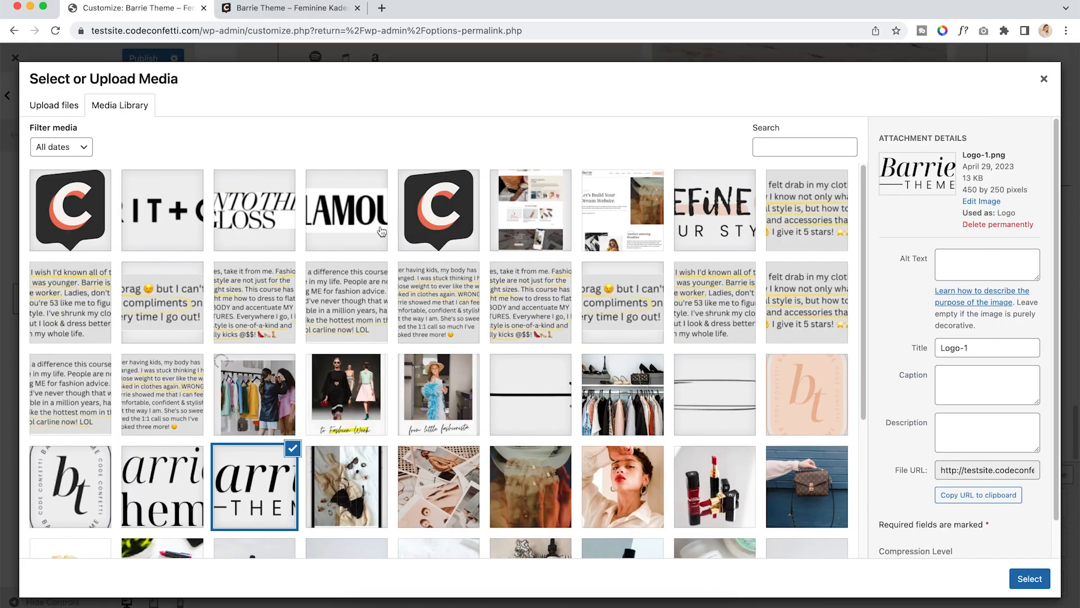
click(431, 214)
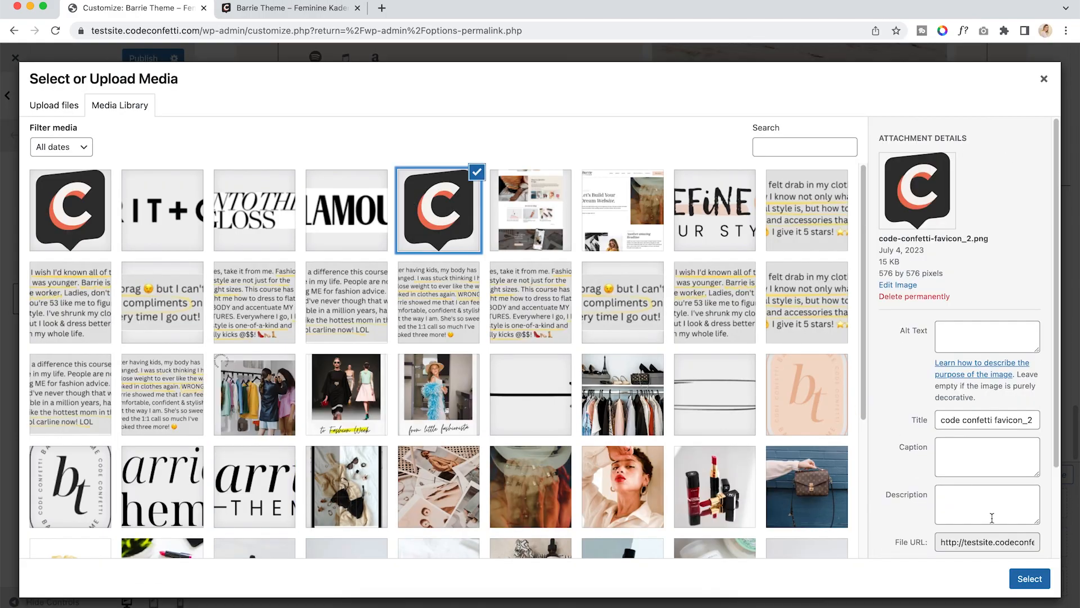
click(1030, 578)
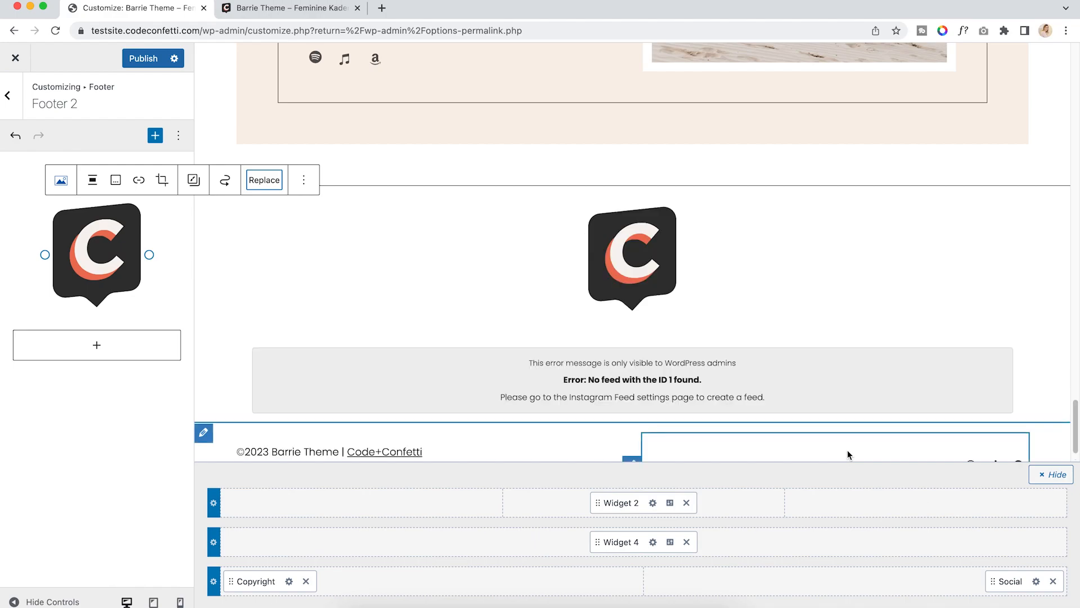
click(16, 136)
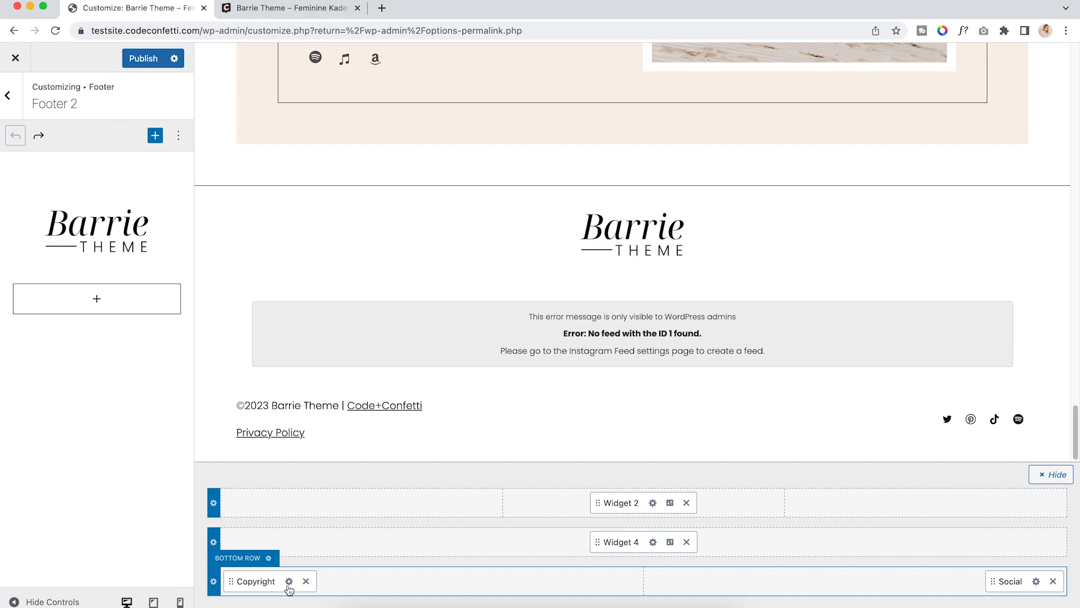
Look through the footer bottom row's General and Design settings, including the Bottom Row Background color options
click(213, 582)
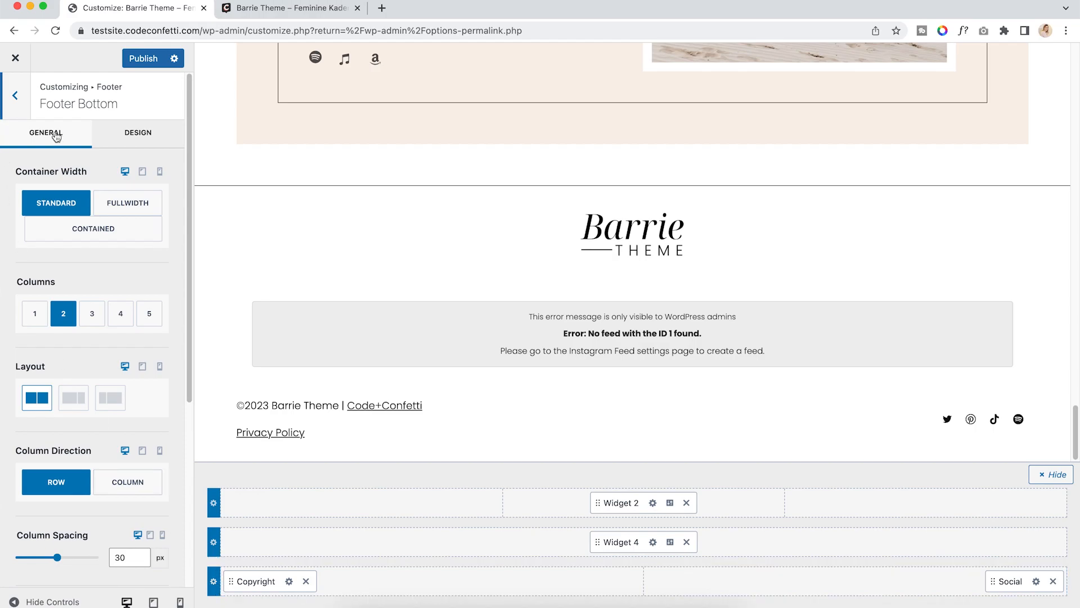
click(147, 133)
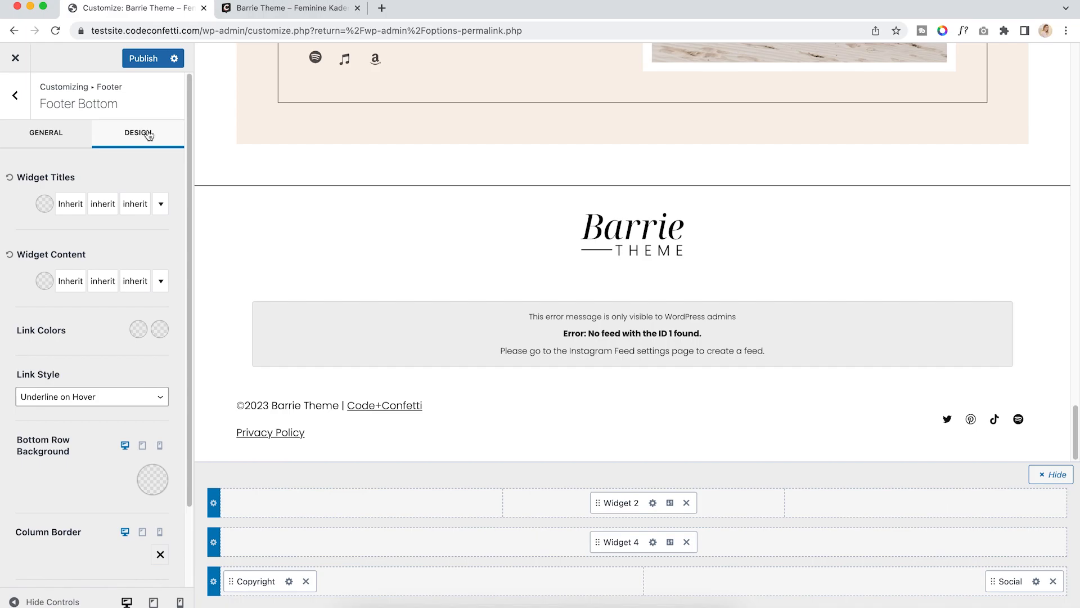
scroll(148, 275, down, 3)
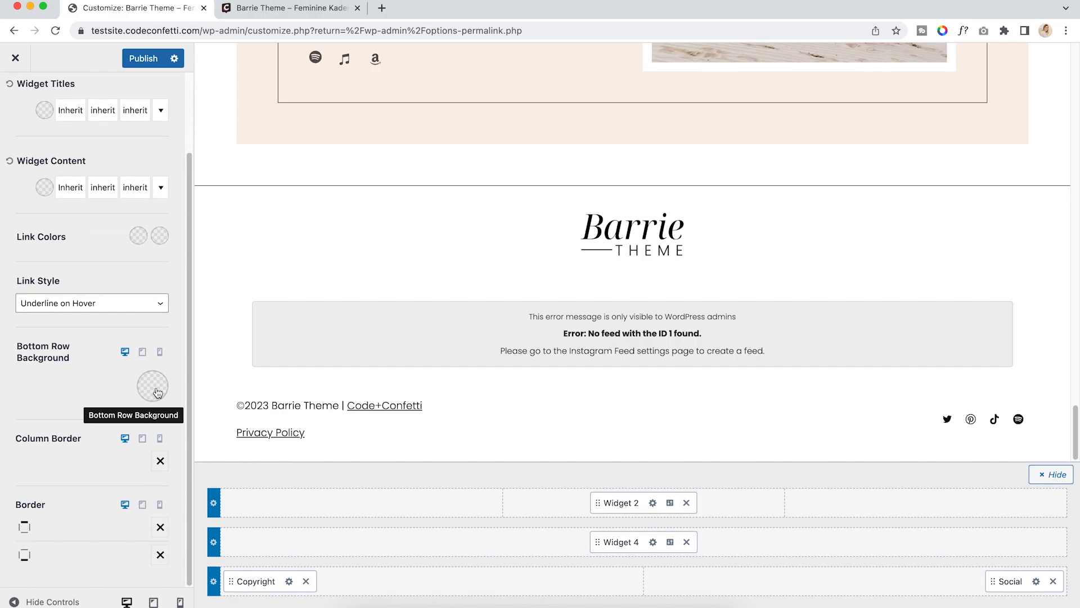
click(157, 392)
click(113, 335)
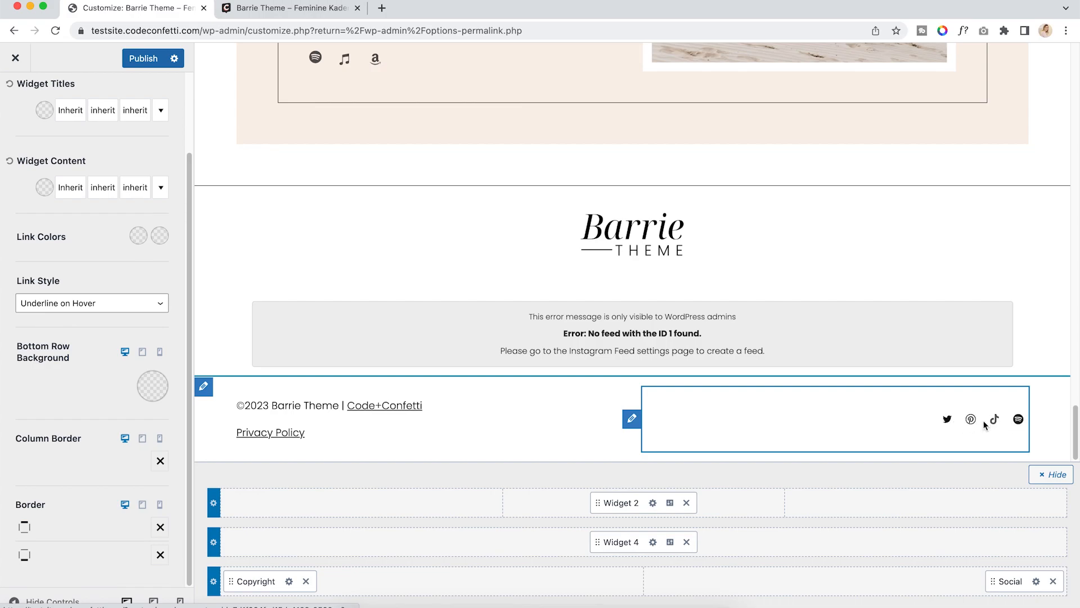
Add RSS and IMDB to the footer's social icons
click(1037, 582)
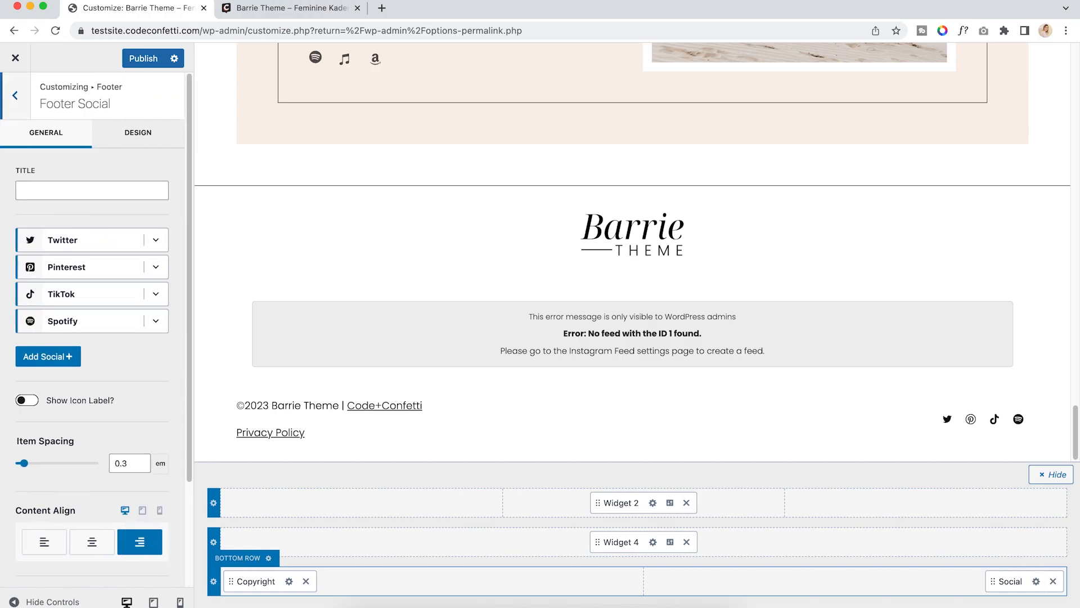
click(47, 360)
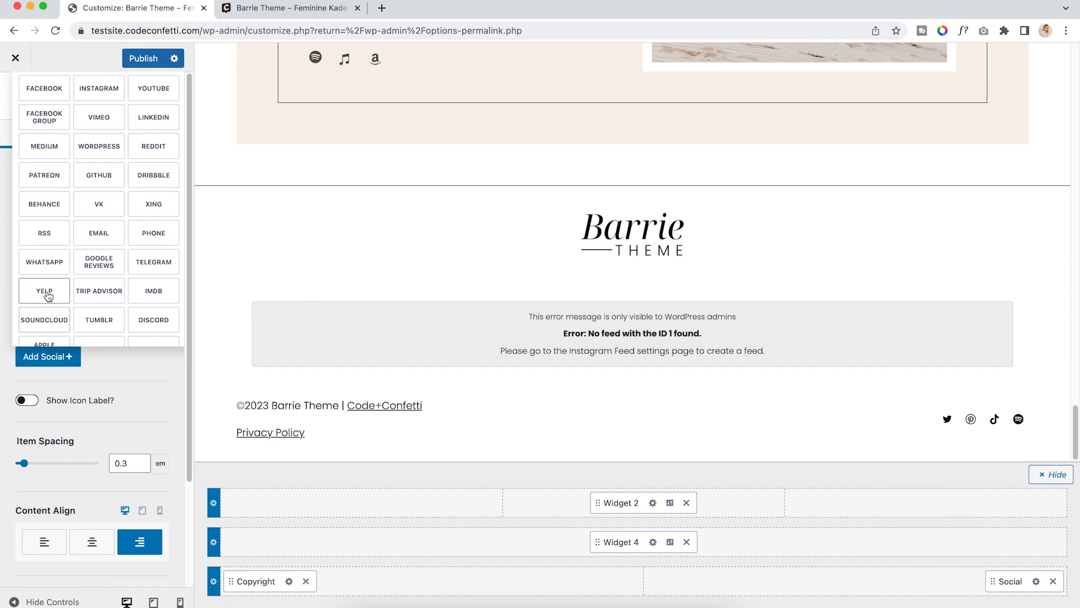
click(48, 234)
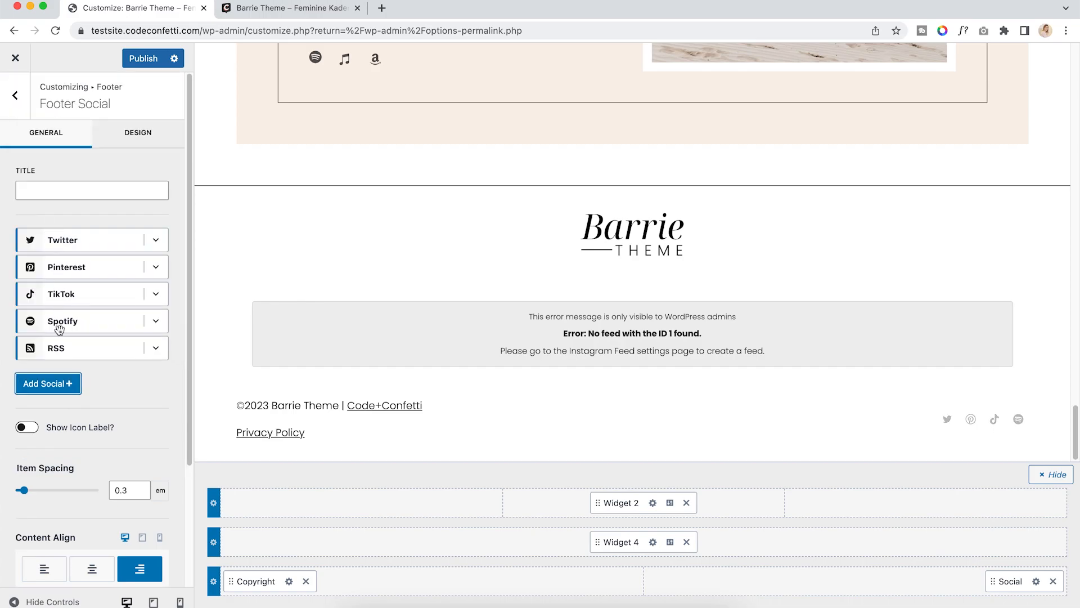
click(48, 383)
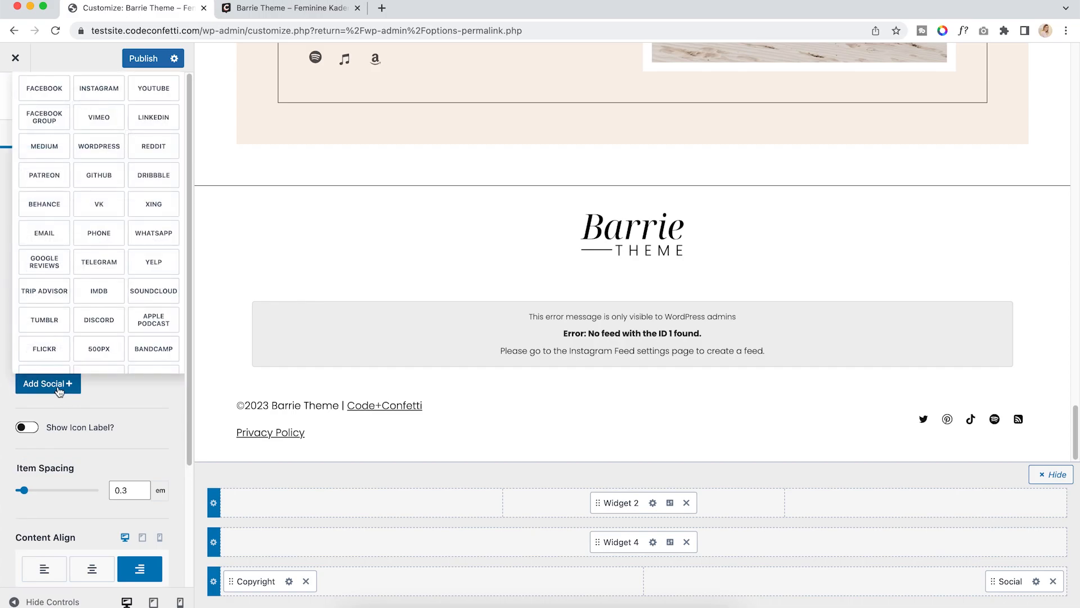
click(100, 293)
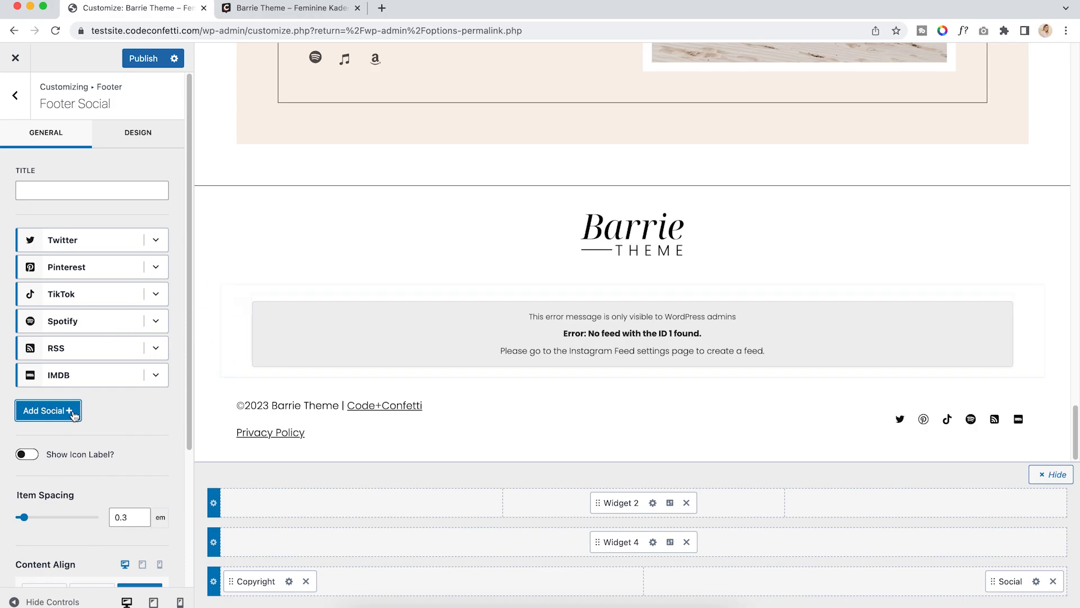
Add a Custom 1 item to the footer's social icons, check its SVG options and set its icon type to Image
click(48, 410)
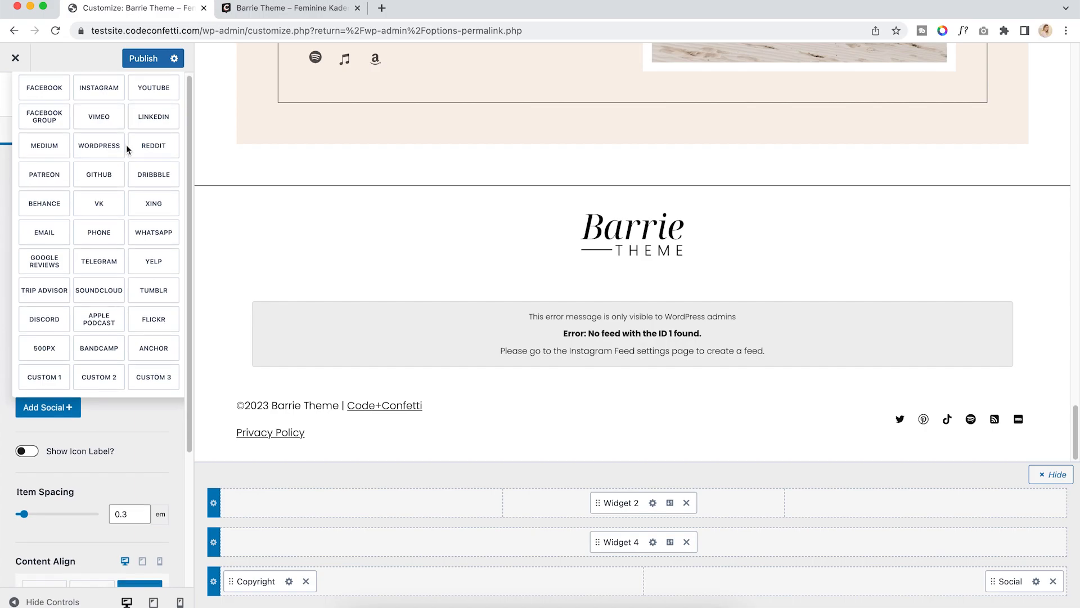
click(42, 377)
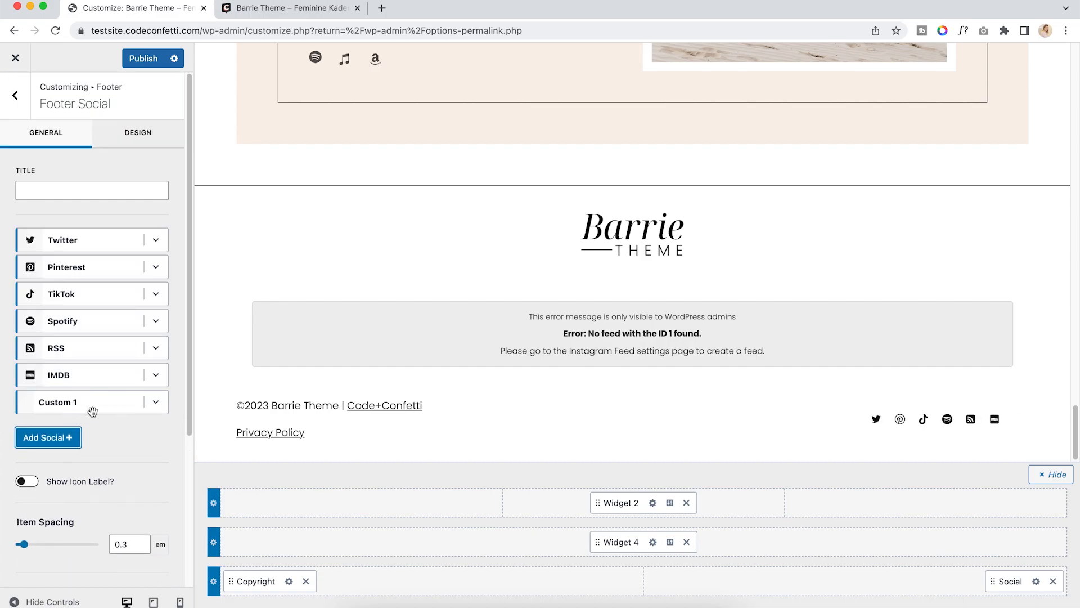
click(157, 404)
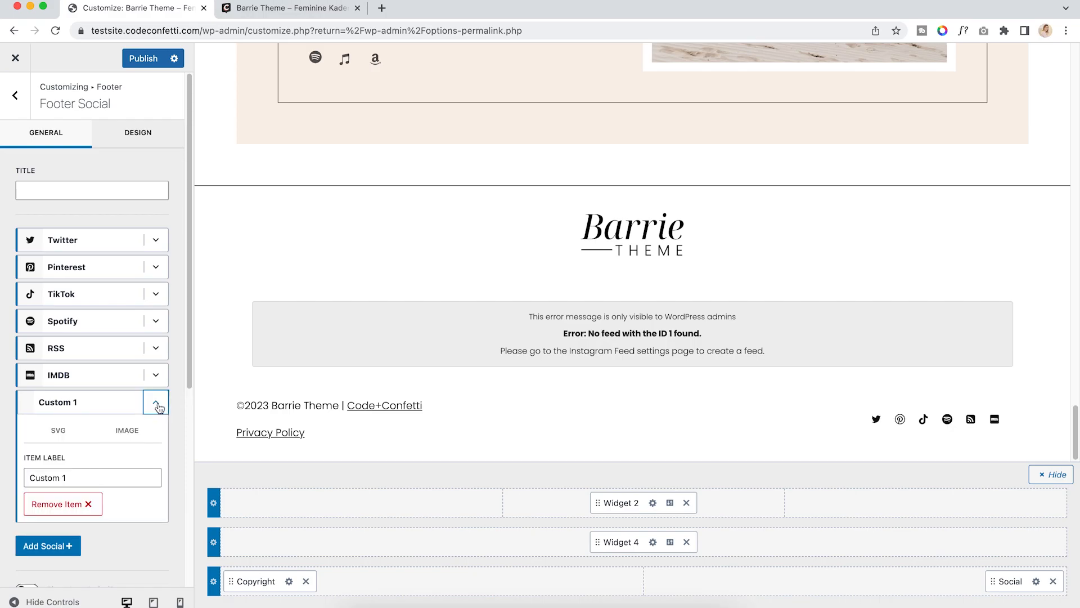
click(65, 432)
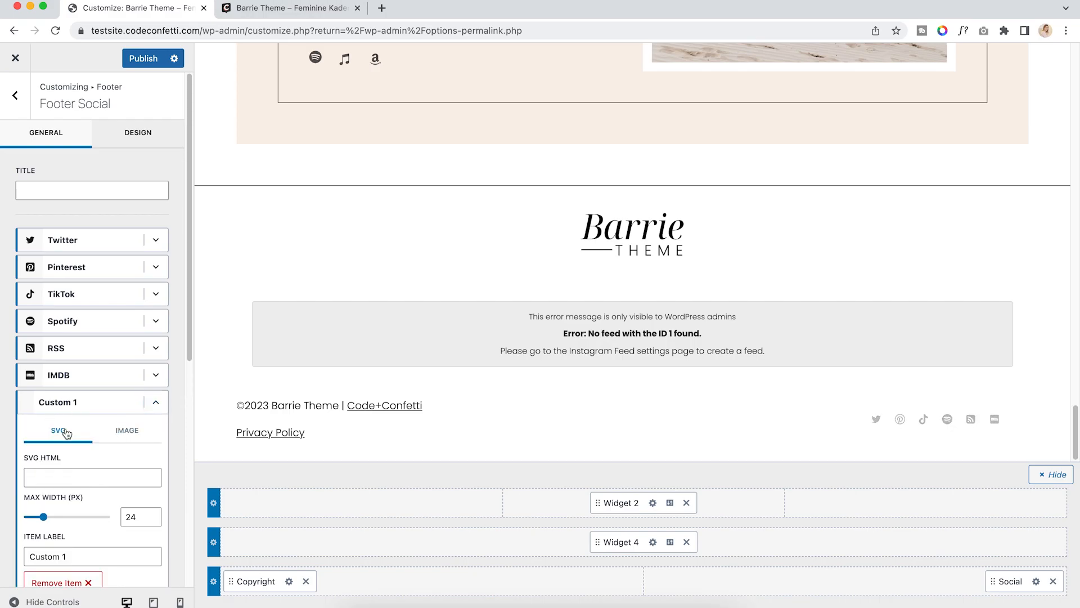
scroll(79, 442, down, 1)
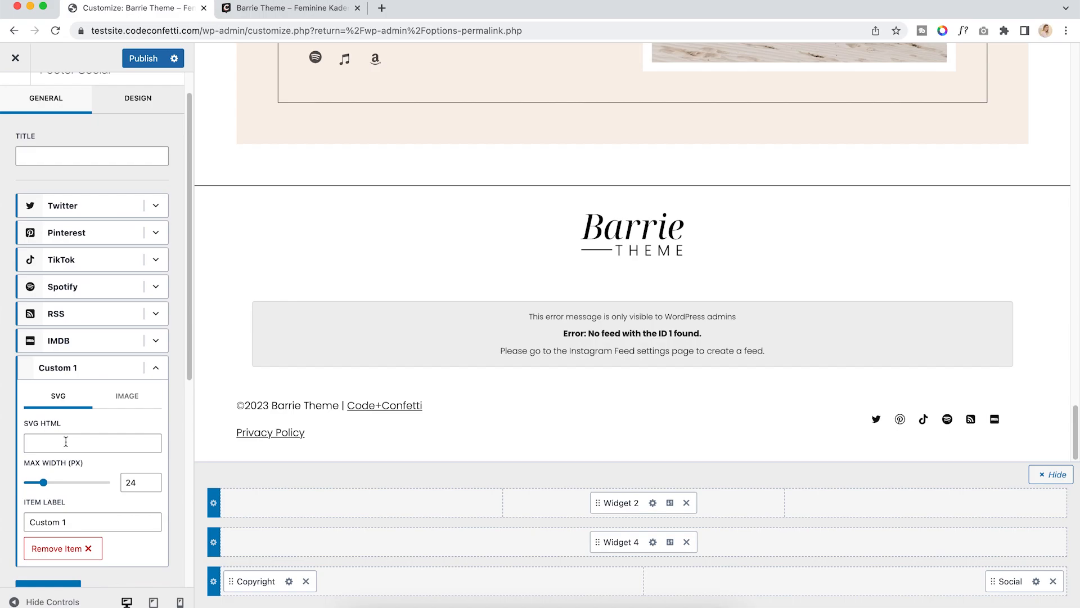
click(125, 396)
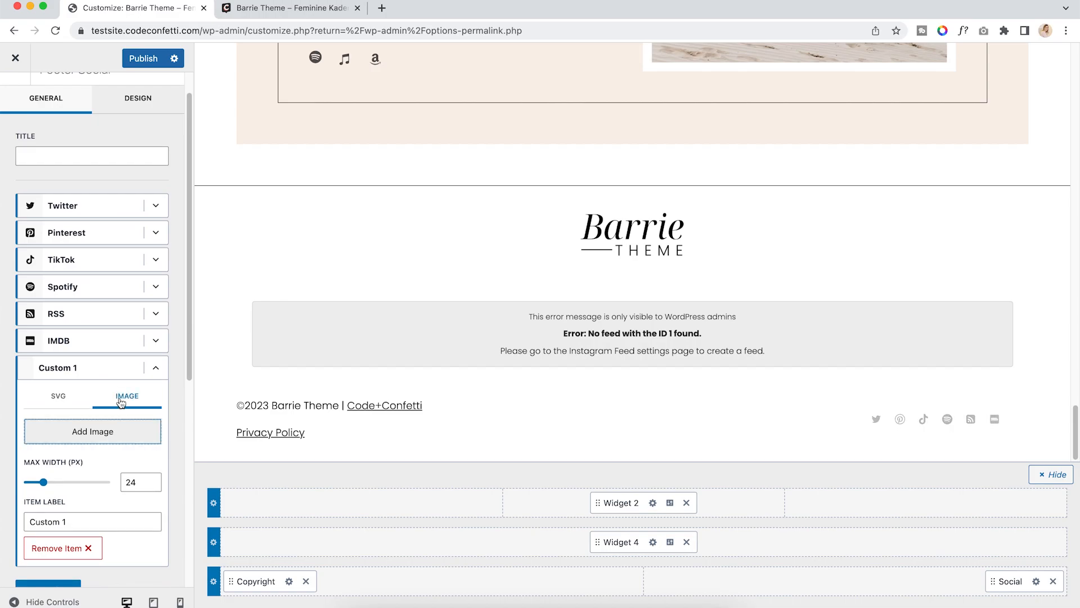
Set the Code+Confetti "C" logo from the media library as the Custom 1 social icon's image
click(93, 436)
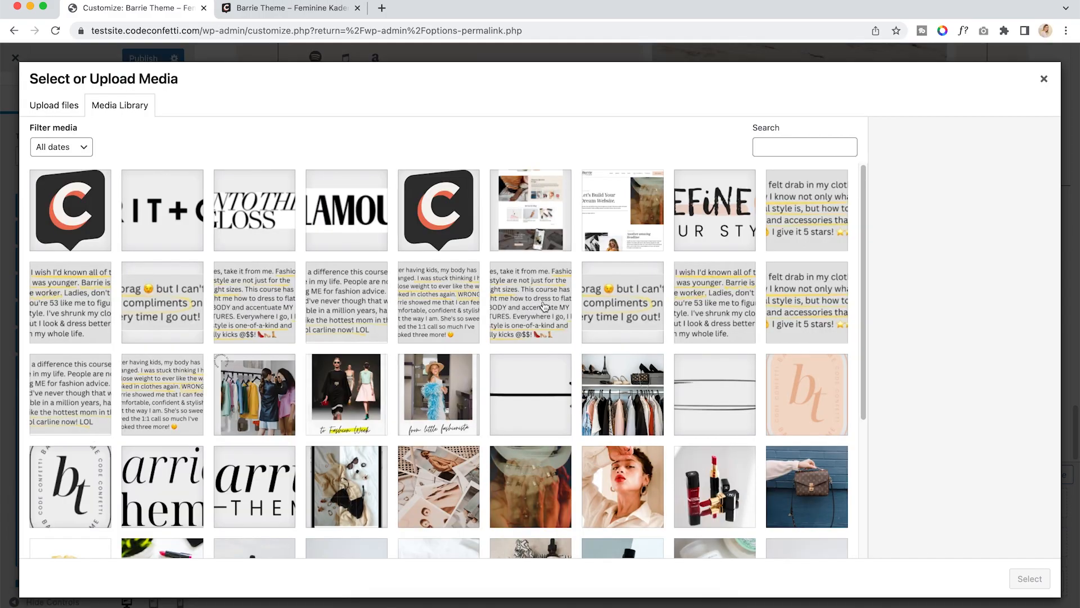
click(443, 203)
click(1030, 578)
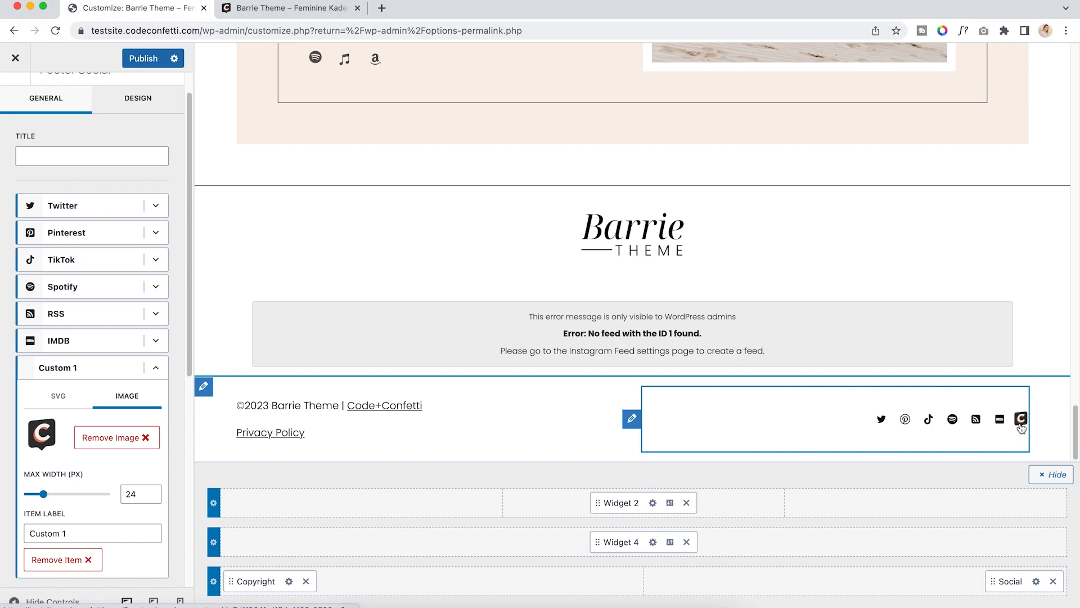
Remove the Custom 1 item together with its image, IMDB and RSS from the footer's social icons
click(145, 438)
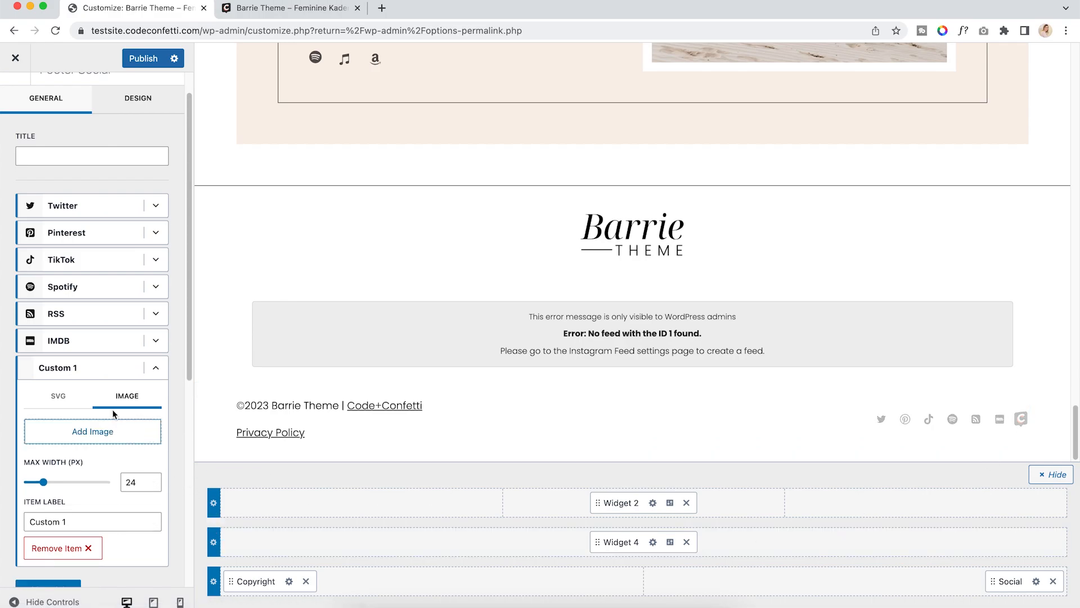
click(72, 549)
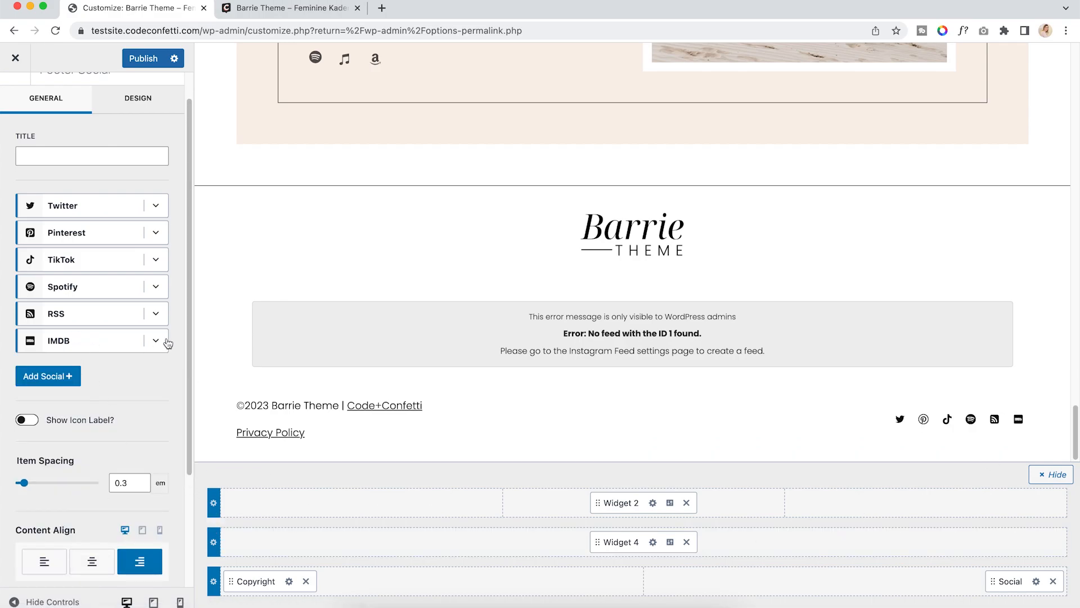
click(157, 339)
click(63, 487)
click(156, 313)
click(59, 459)
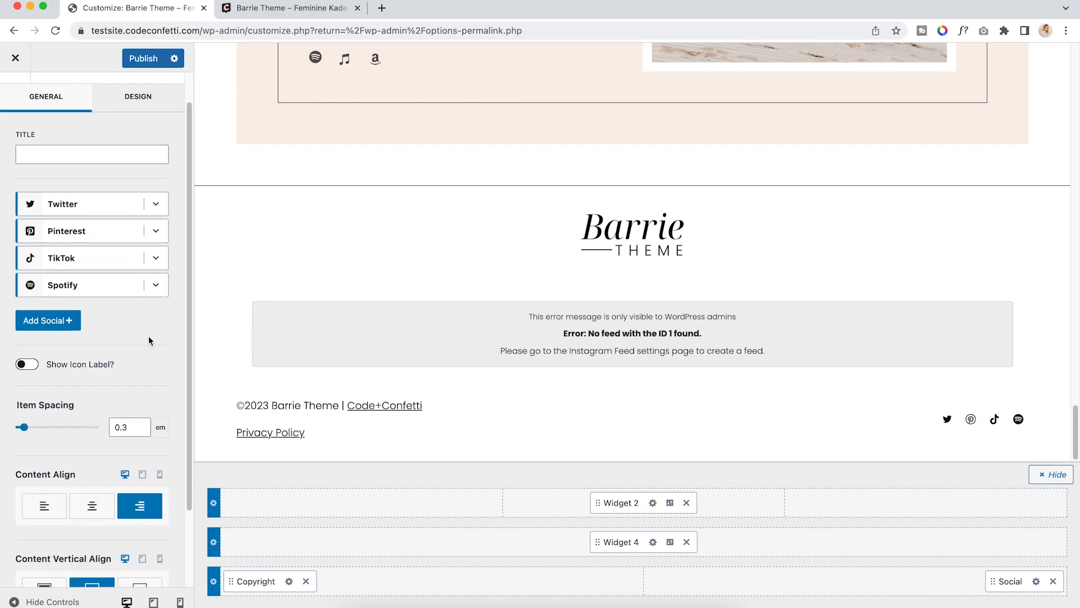
Review the footer social icons' alignment settings, the Social Network Links fields and the podcast section's icons in the page preview
scroll(149, 338, down, 2)
scroll(88, 476, down, 1)
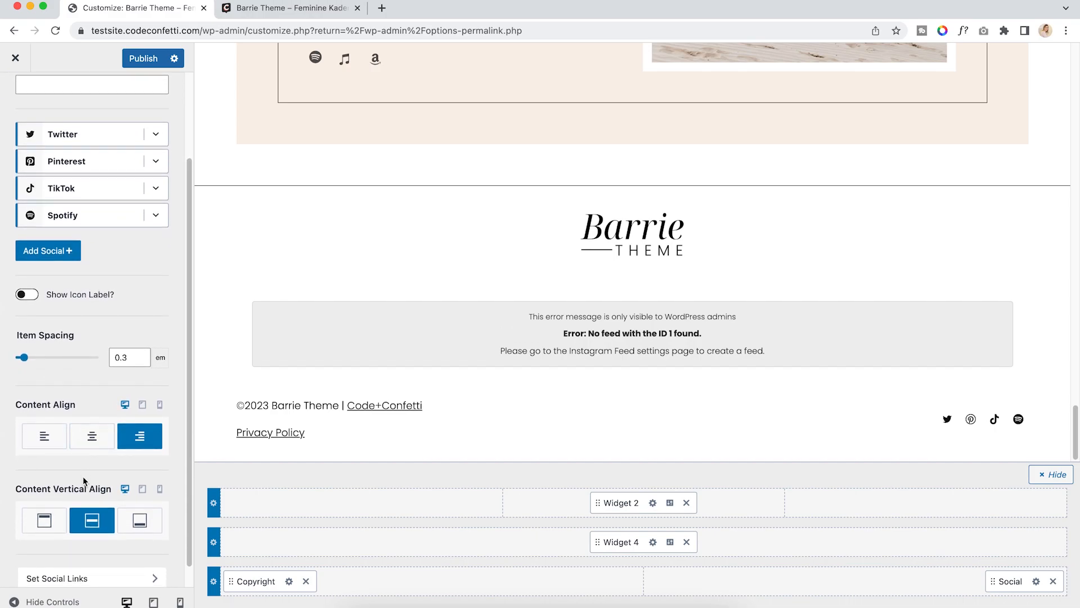
scroll(117, 397, down, 1)
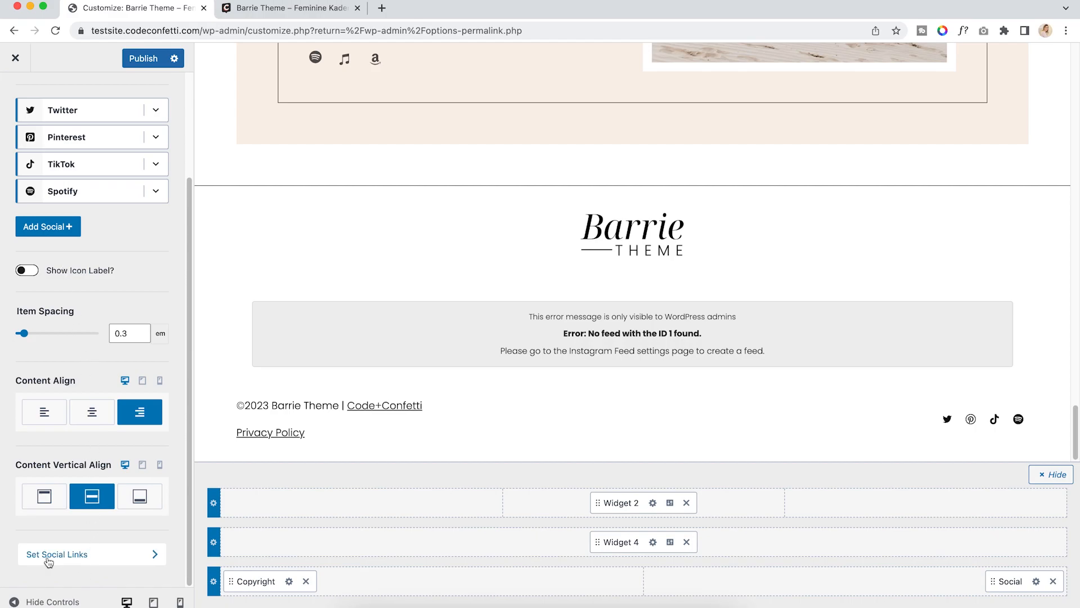
click(154, 557)
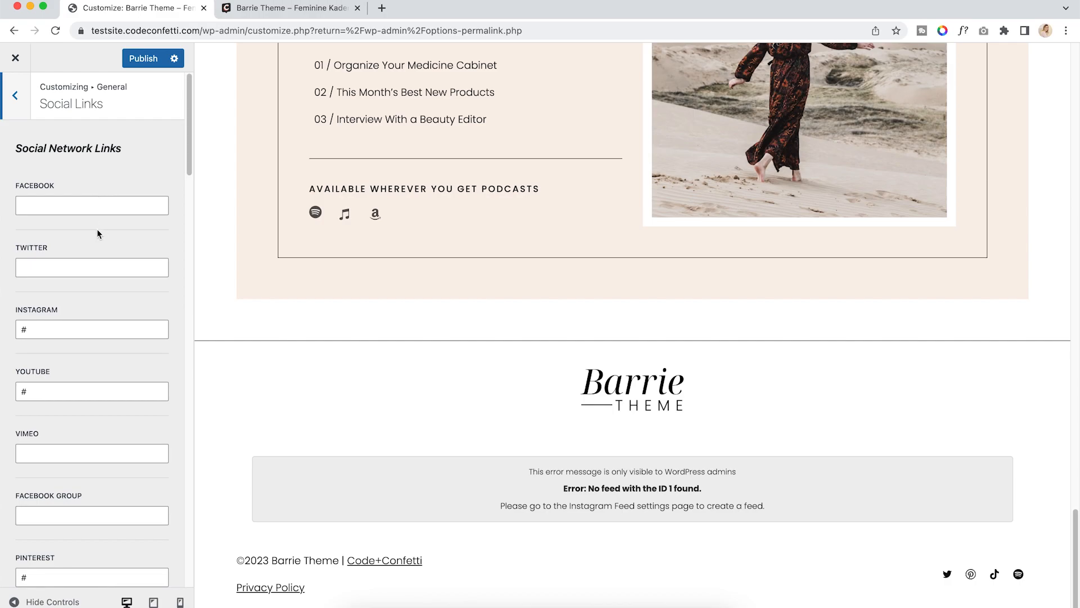
click(27, 329)
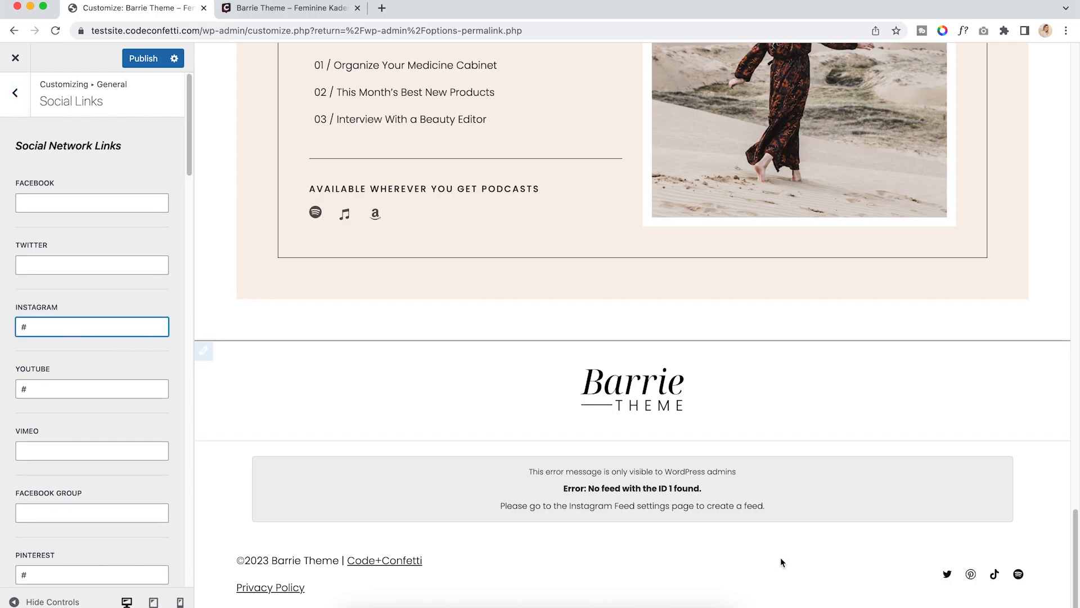
click(36, 326)
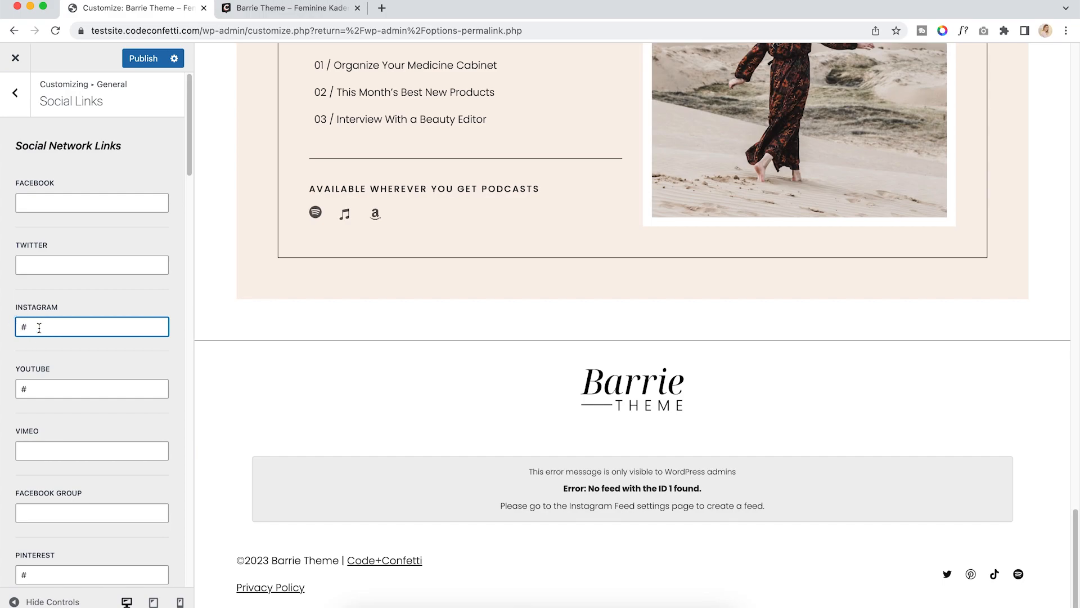
scroll(49, 345, down, 10)
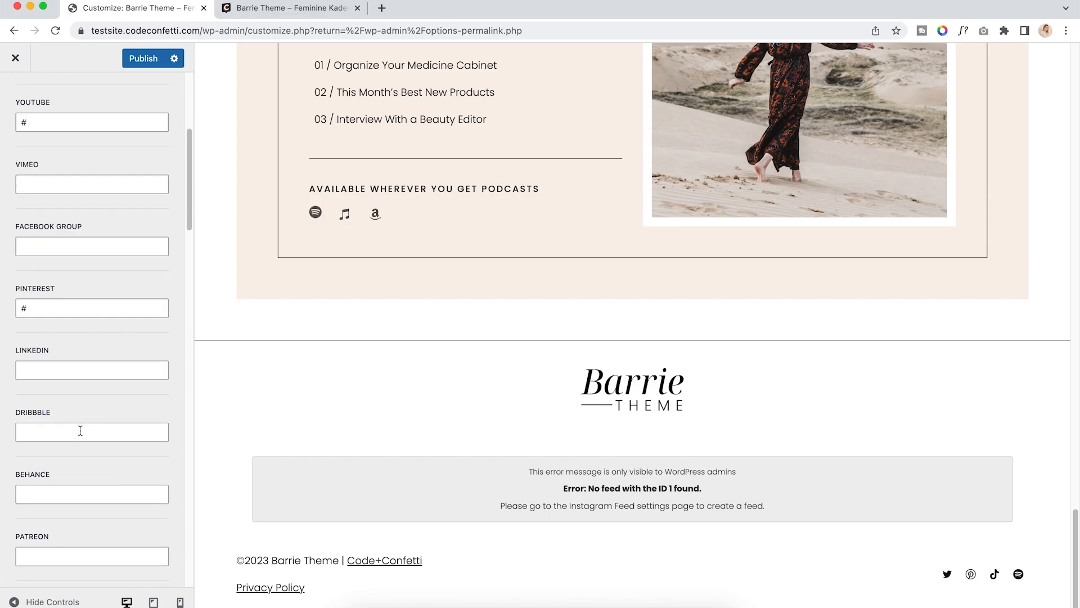
scroll(80, 430, down, 13)
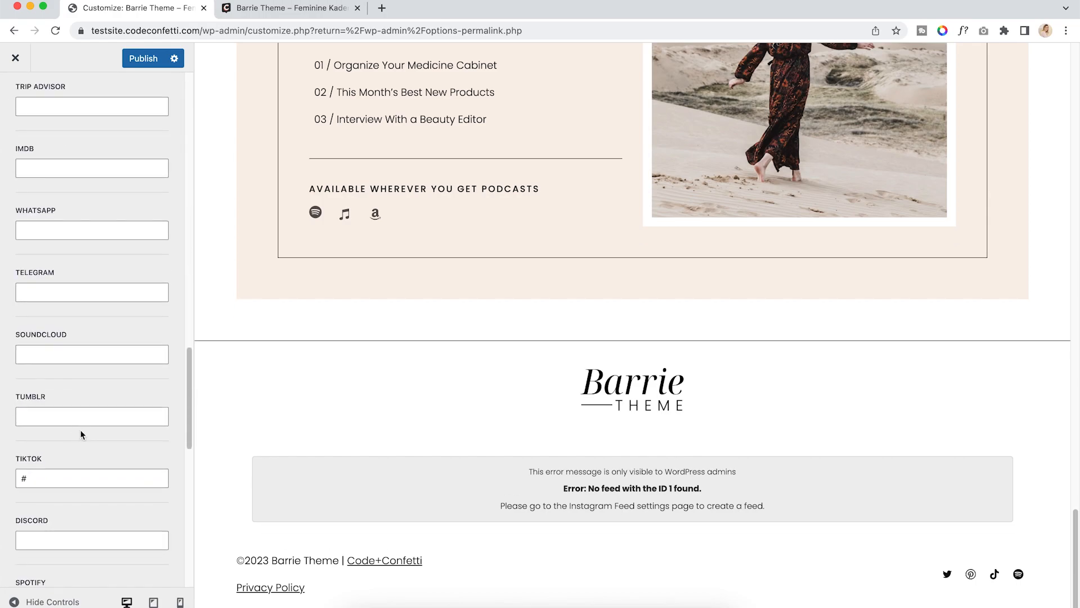
scroll(80, 431, up, 10)
scroll(80, 430, up, 15)
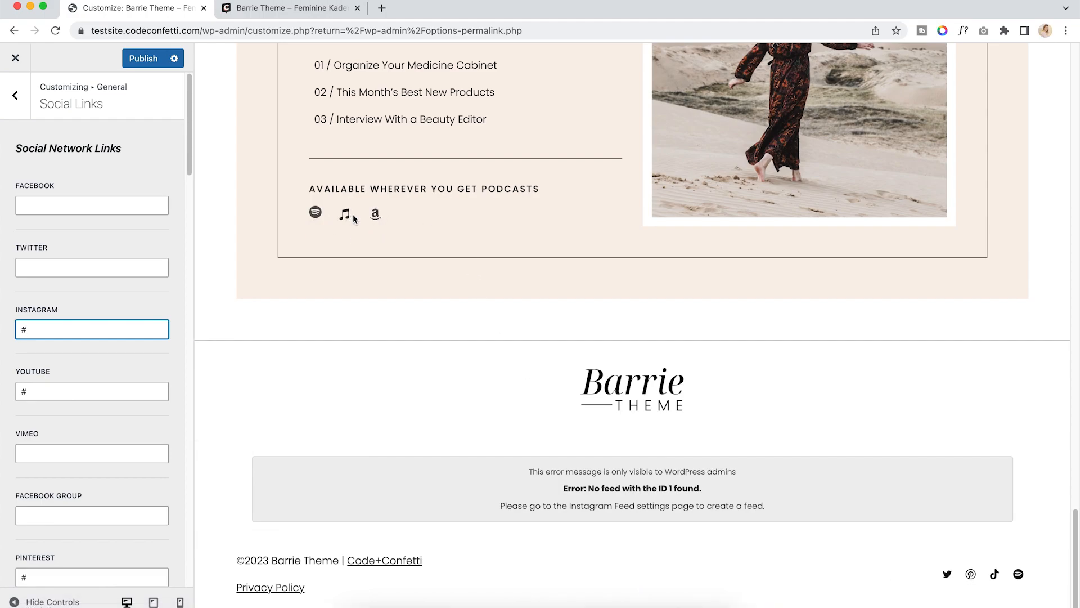
scroll(394, 210, up, 12)
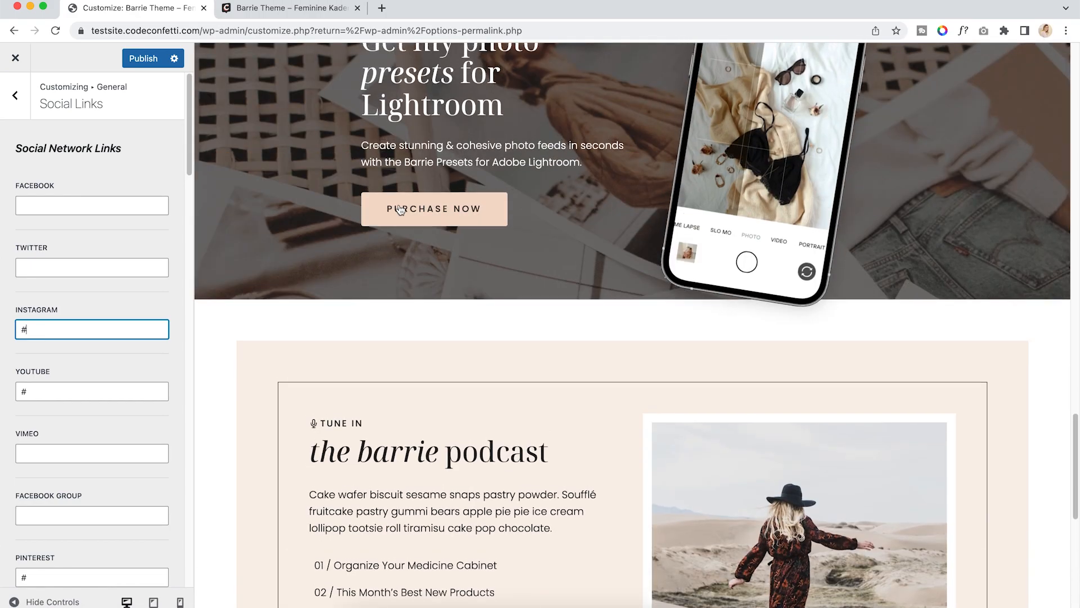
scroll(434, 228, down, 12)
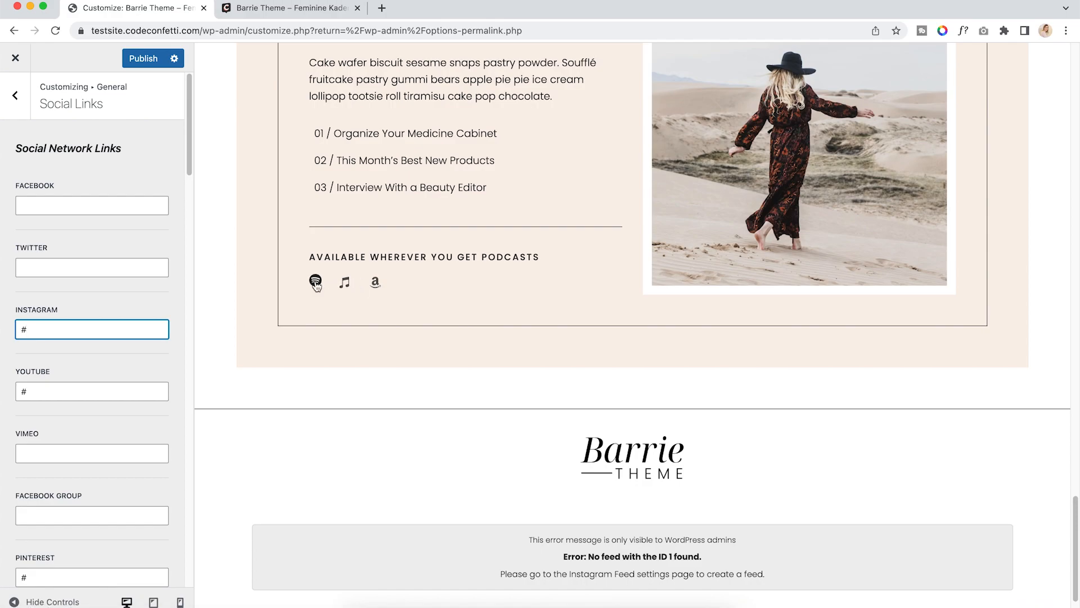
Leave the theme customizer and discard the unpublished changes
click(15, 95)
click(16, 96)
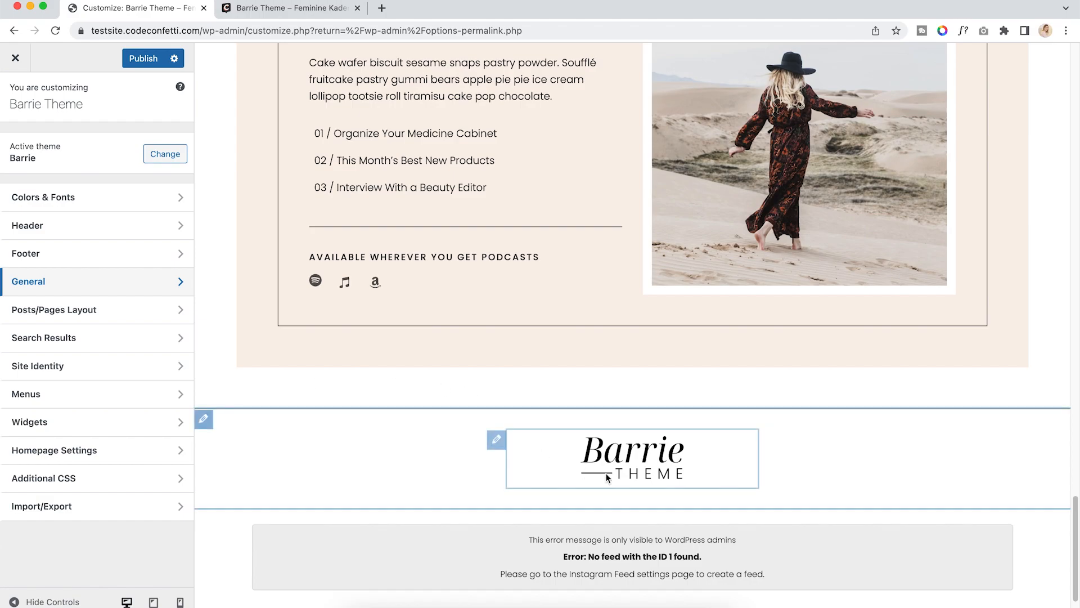
scroll(614, 484, down, 2)
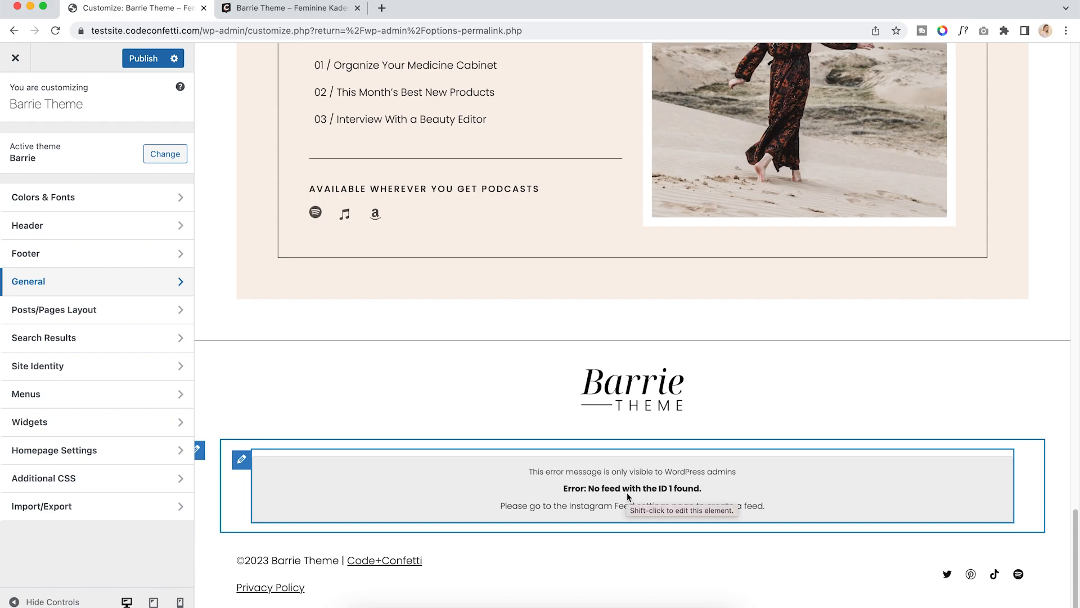
click(10, 58)
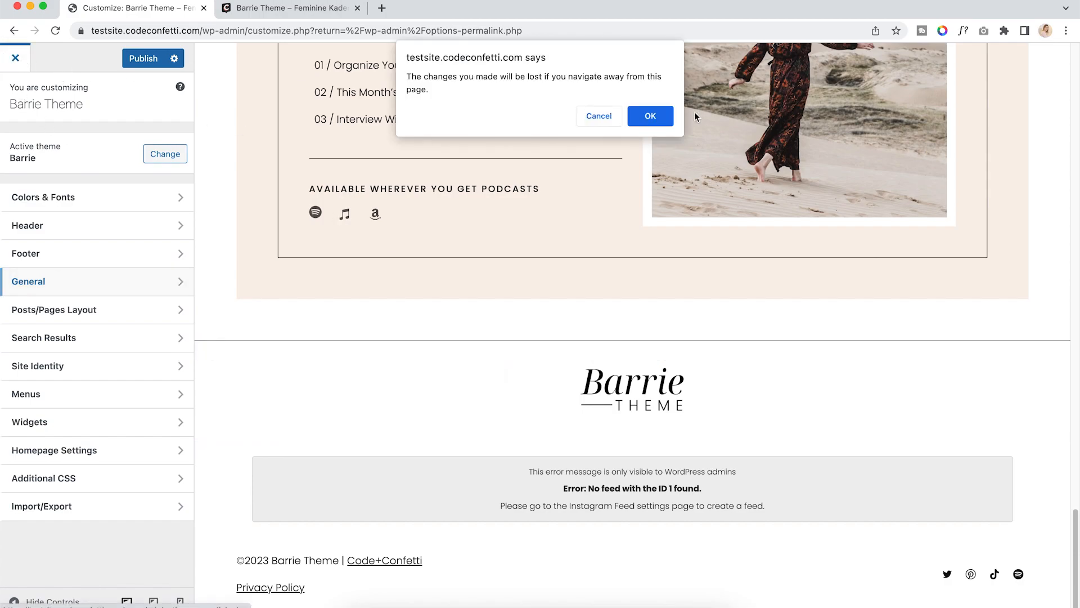
click(650, 116)
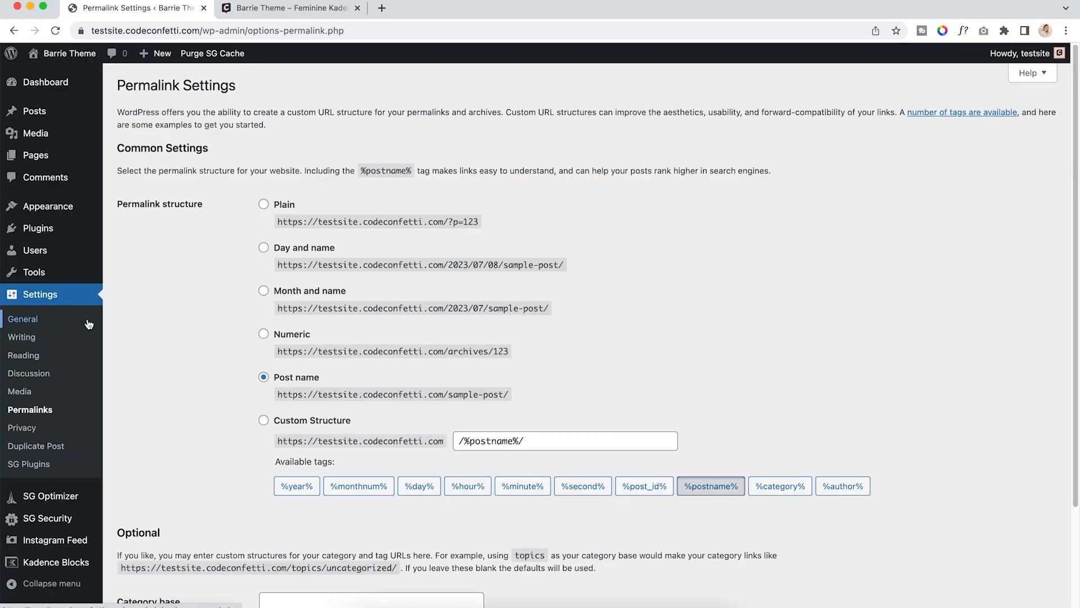
In the Instagram Feed plugin's settings, connect the codeconfetti Instagram account as a Personal source, confirm the site's domain, and save the changes
mouse_move(34, 544)
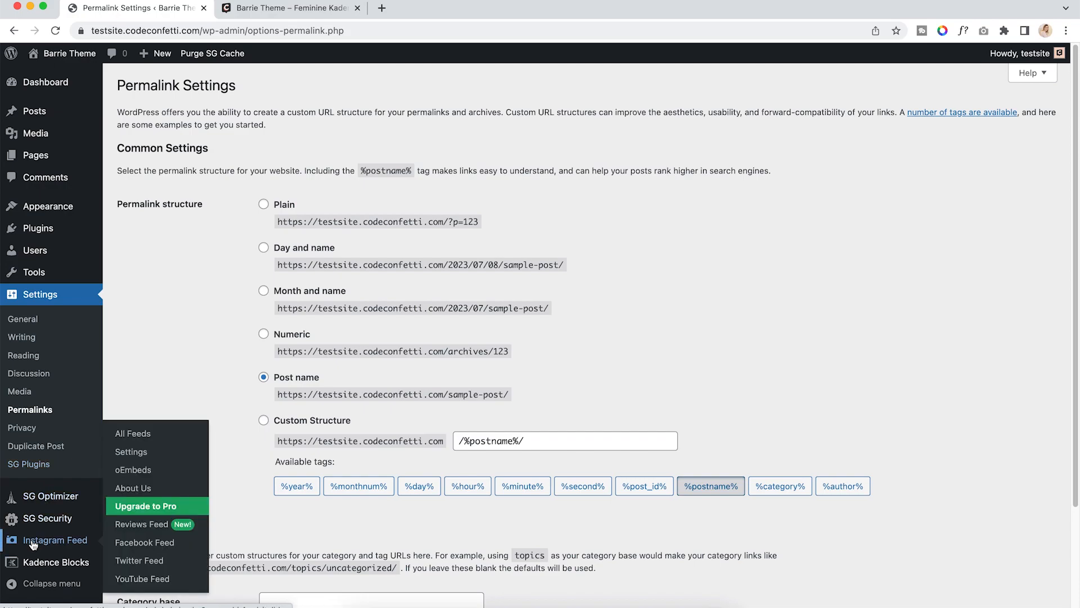
scroll(33, 544, down, 2)
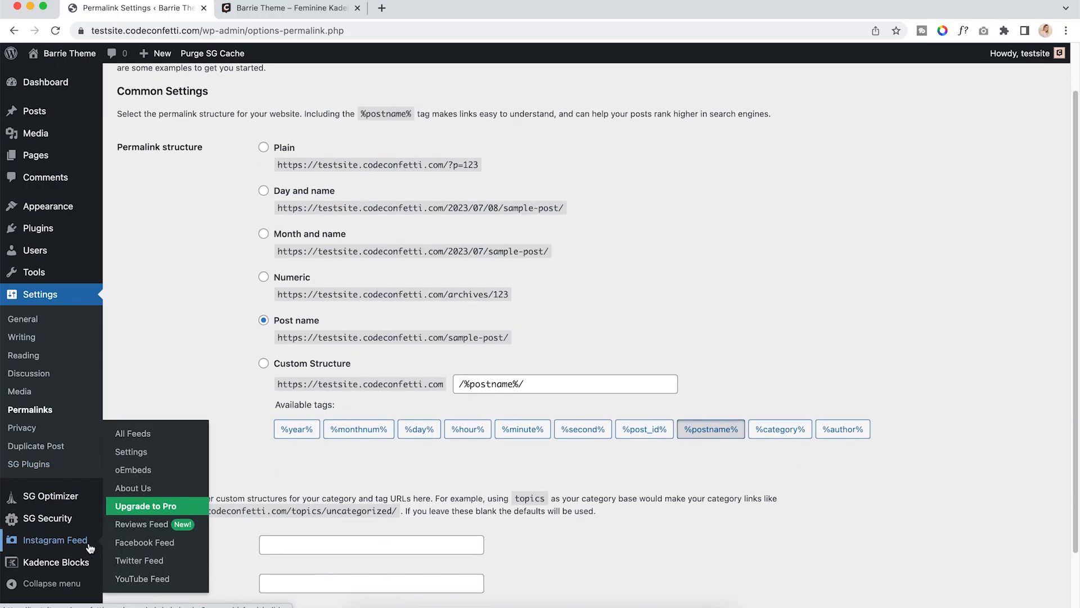
click(140, 457)
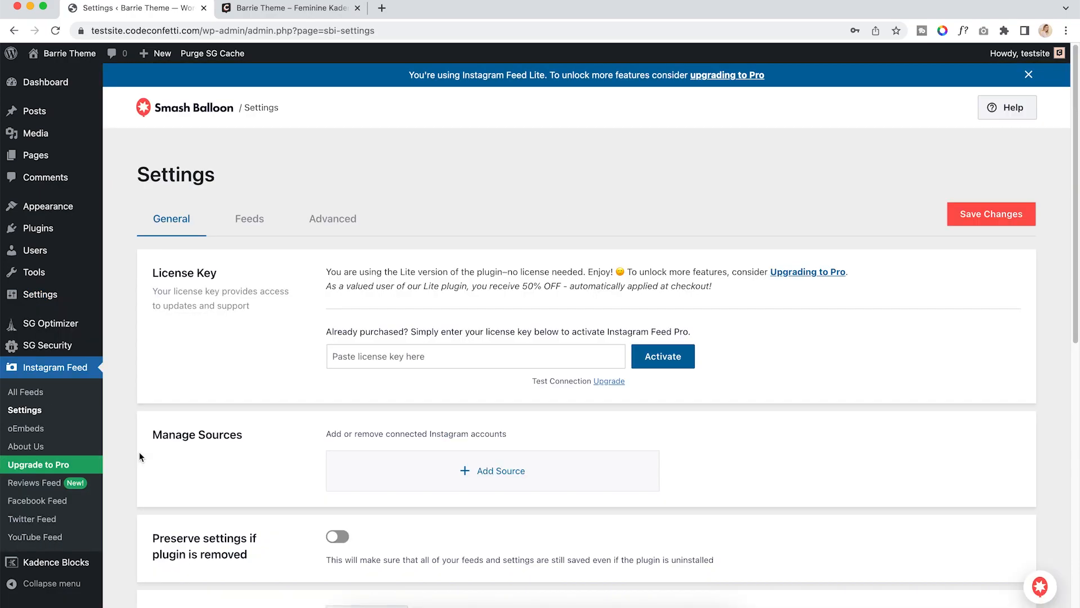
scroll(140, 456, down, 2)
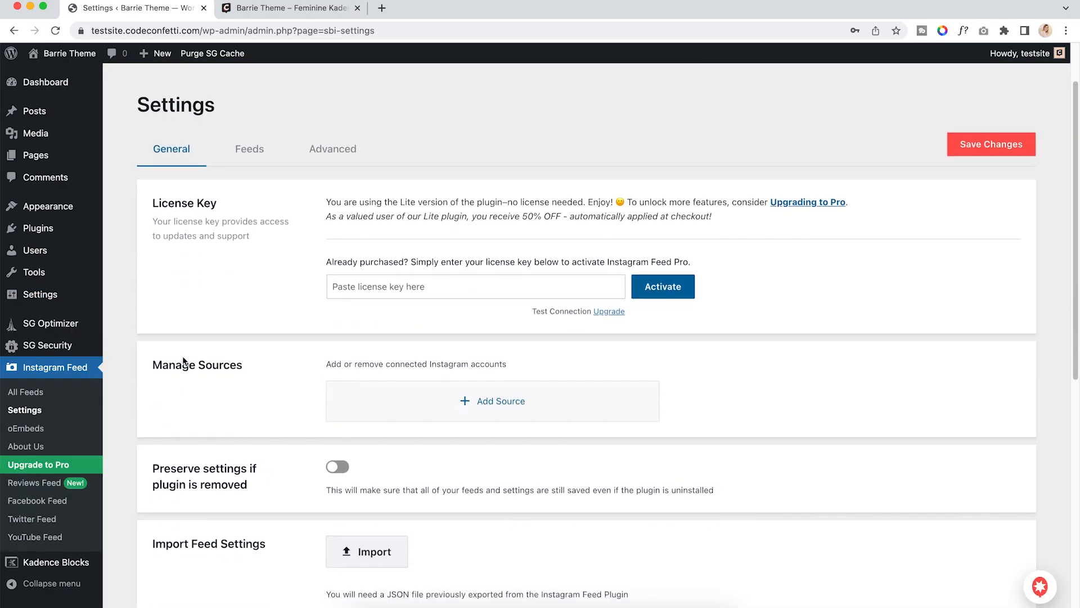
click(487, 414)
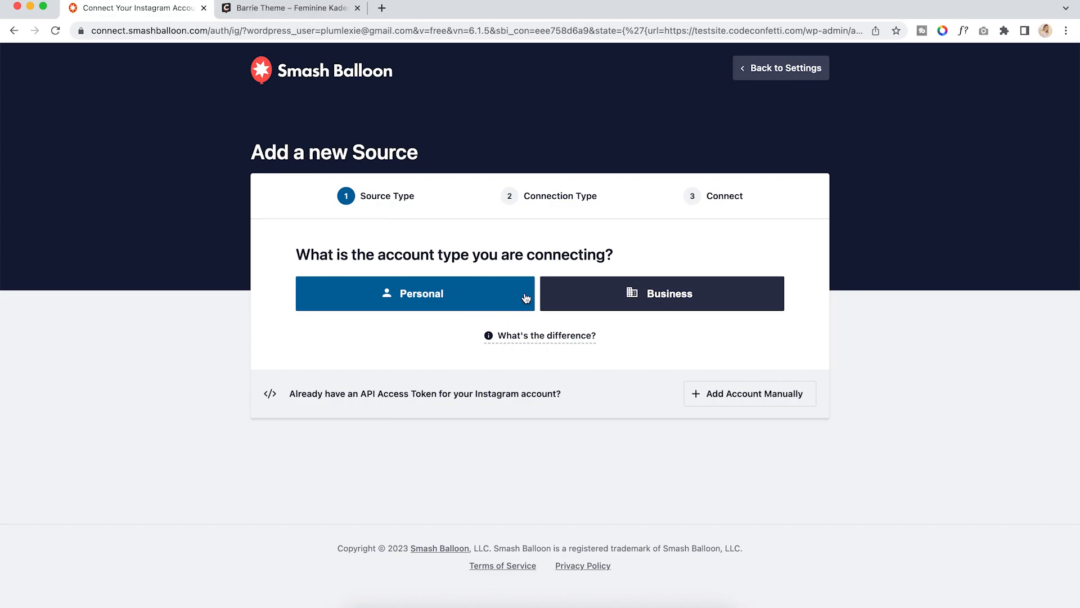
click(493, 299)
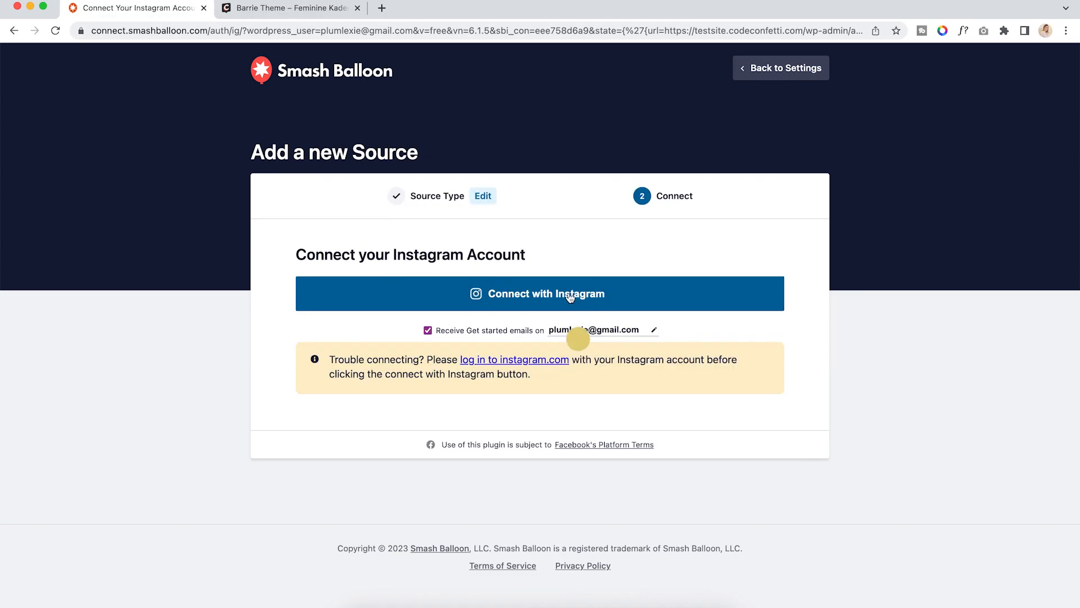
click(517, 297)
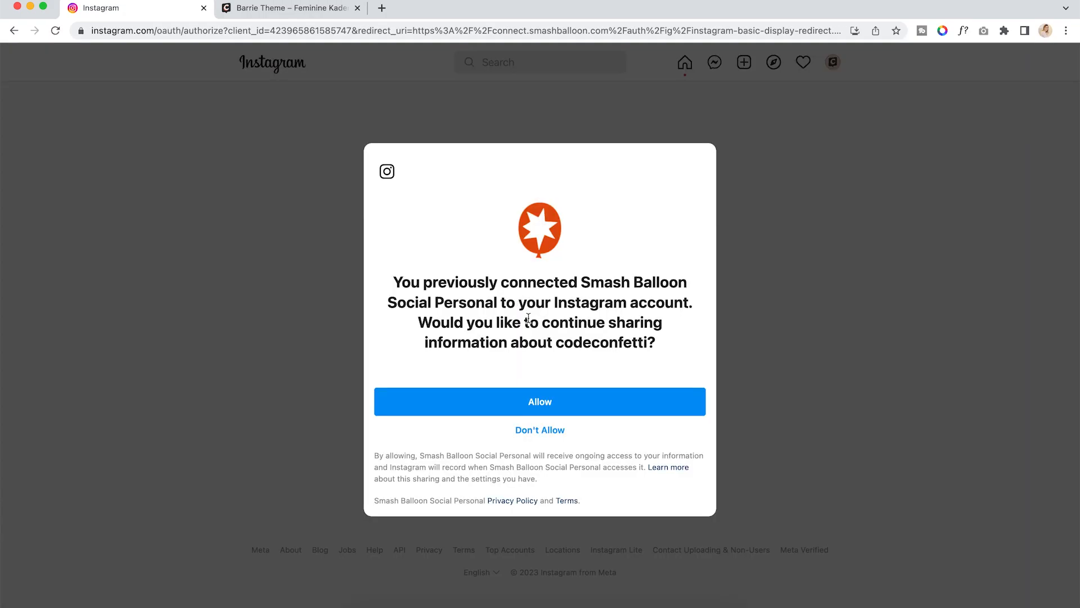
click(561, 403)
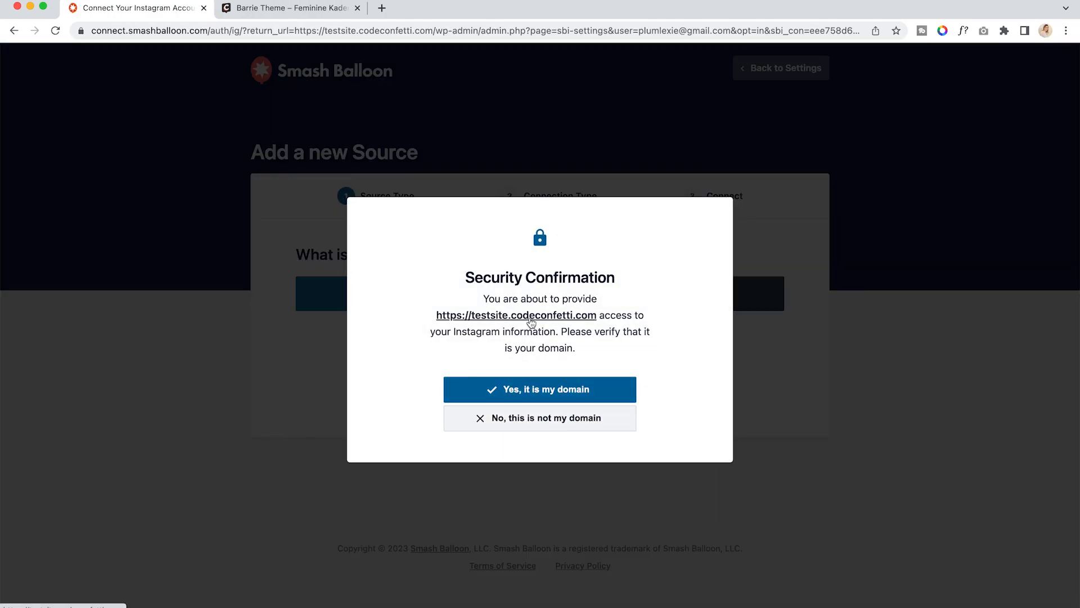
click(560, 389)
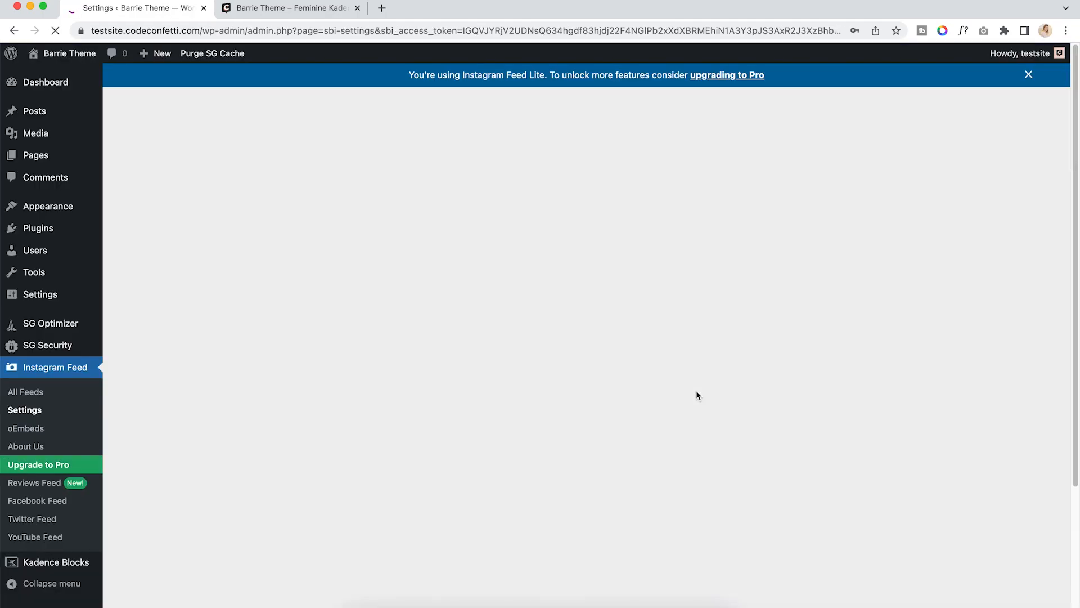
scroll(697, 390, down, 1)
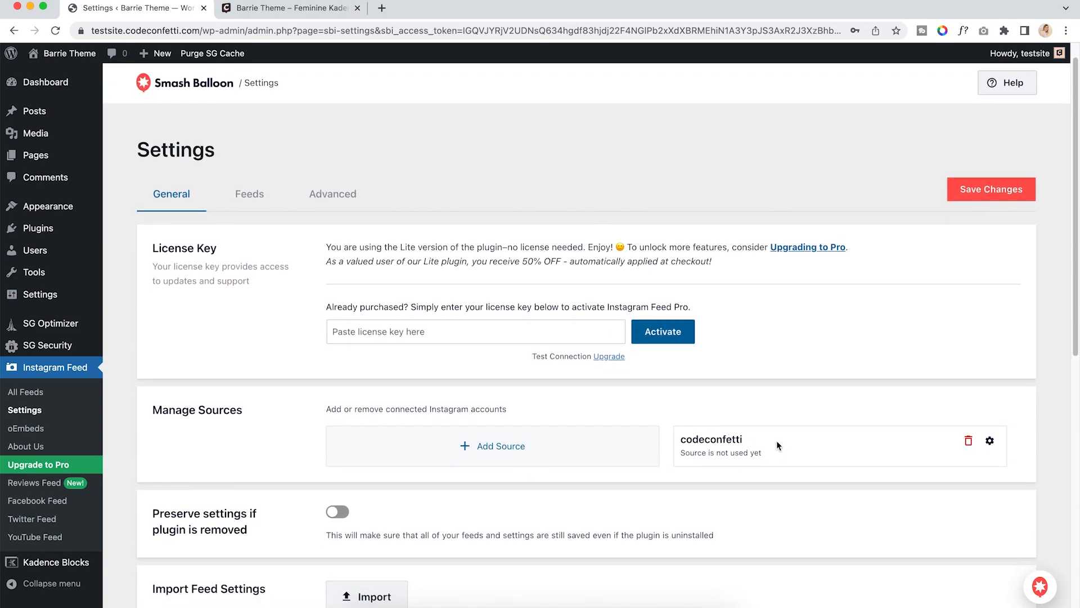
click(982, 196)
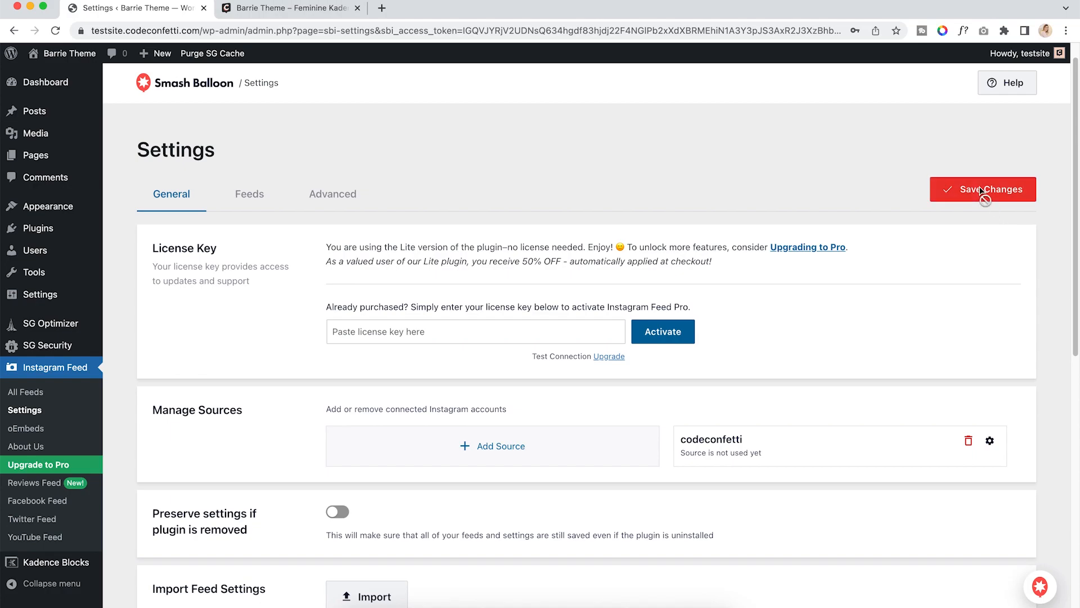
Create a User Timeline feed from the codeconfetti source, skip the custom profile photo and bio setup, dismiss the embedding tour, and save the feed
click(25, 392)
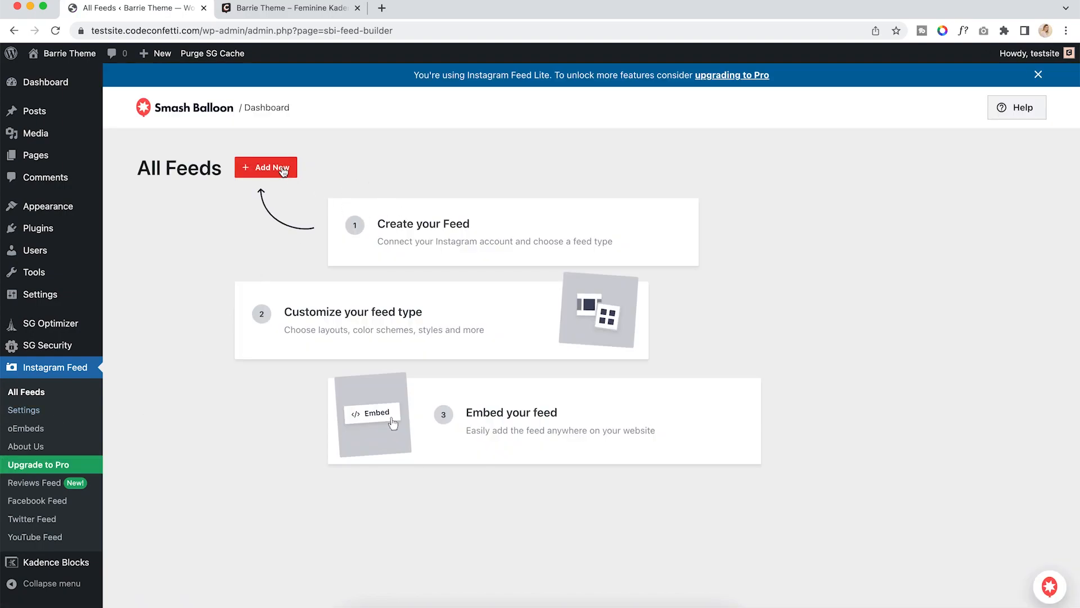
click(276, 168)
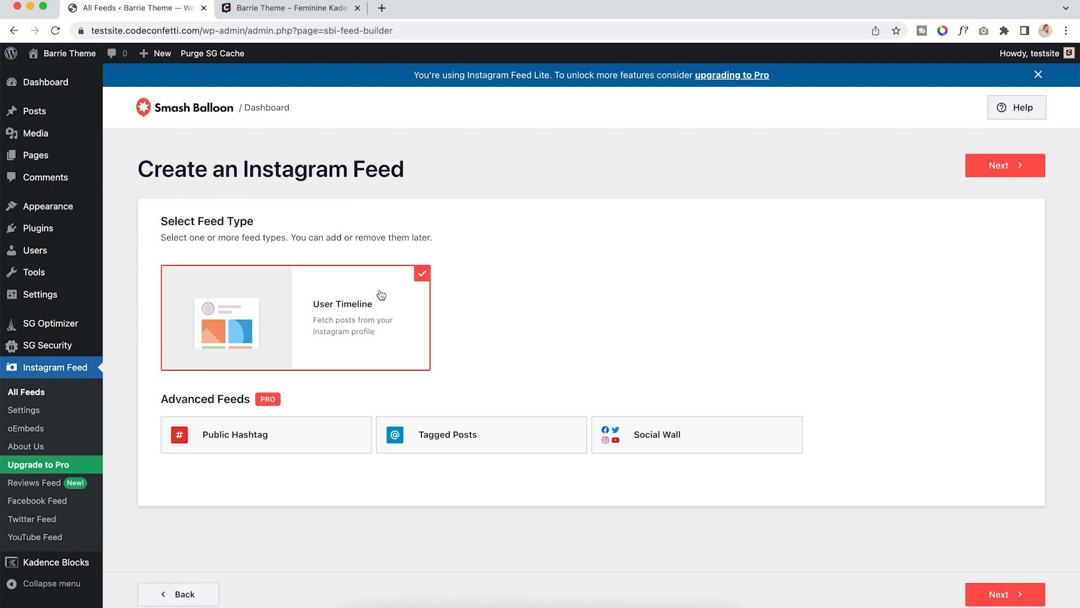
click(1018, 171)
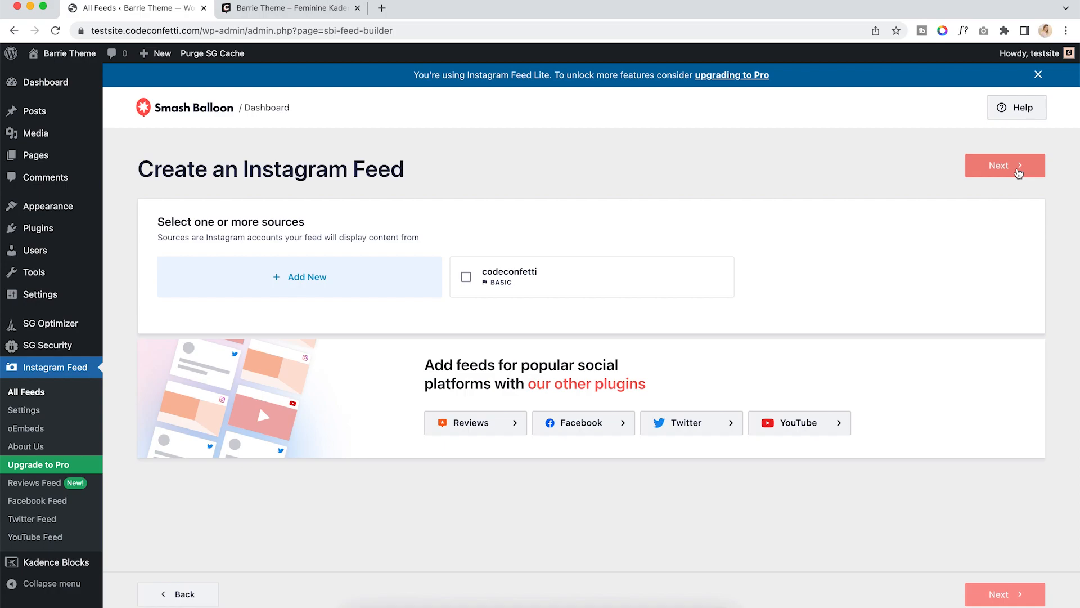
click(466, 278)
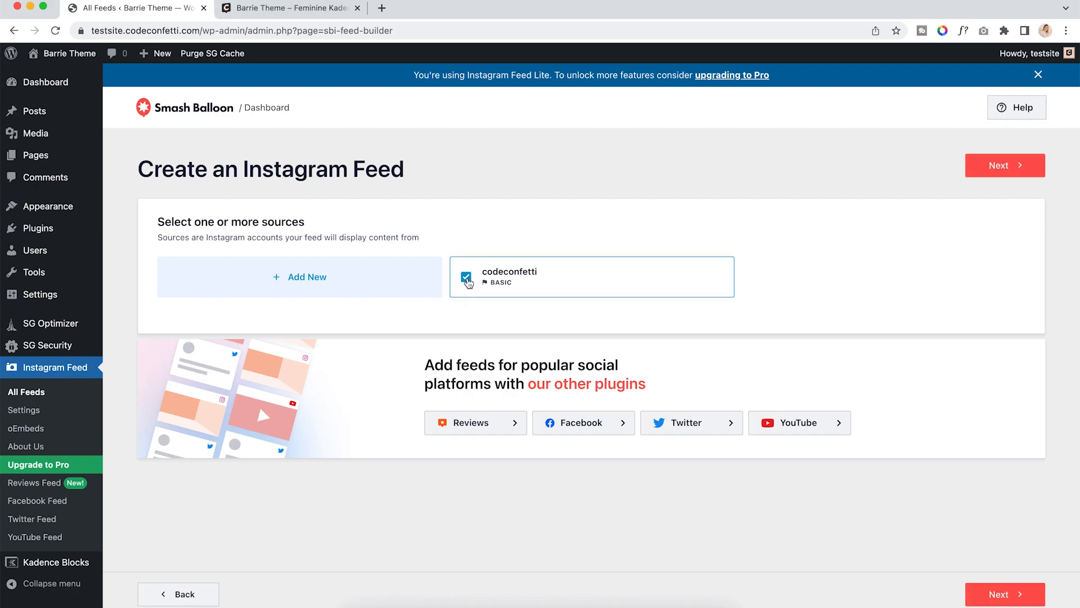
click(1019, 166)
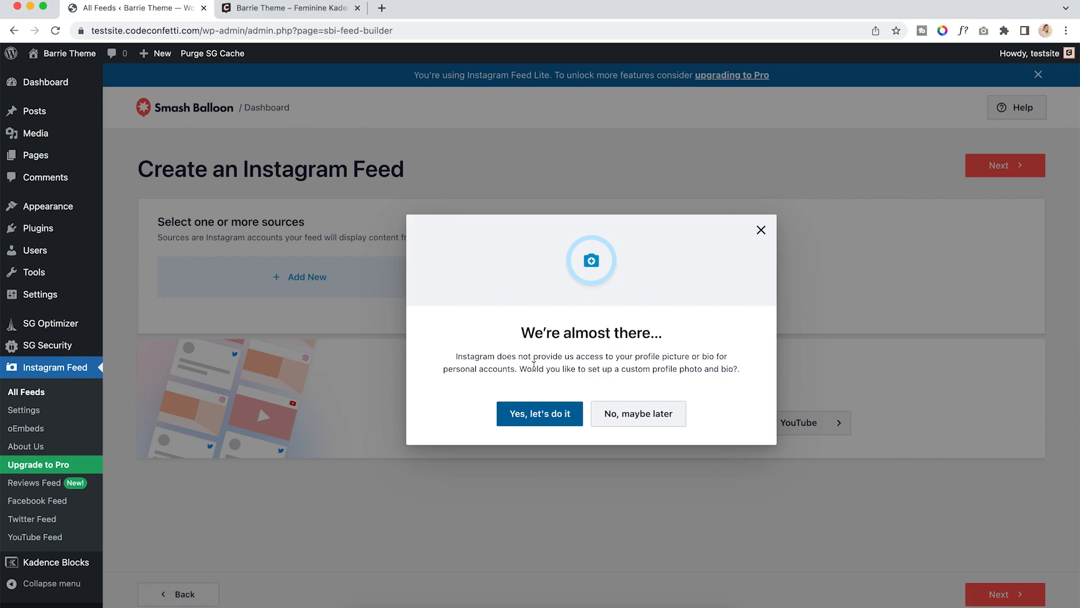
click(637, 417)
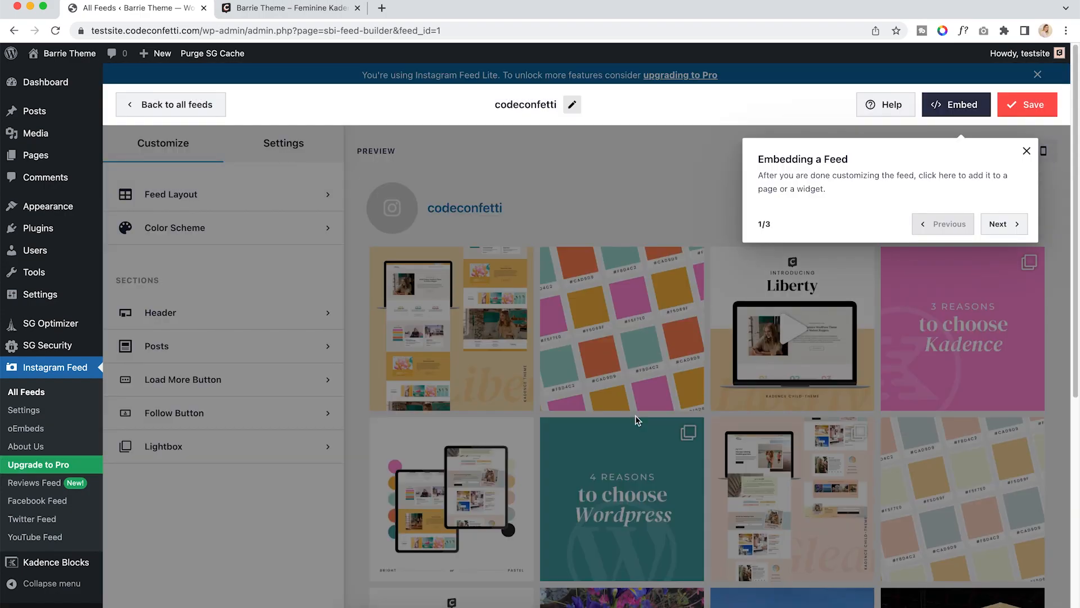
click(1027, 151)
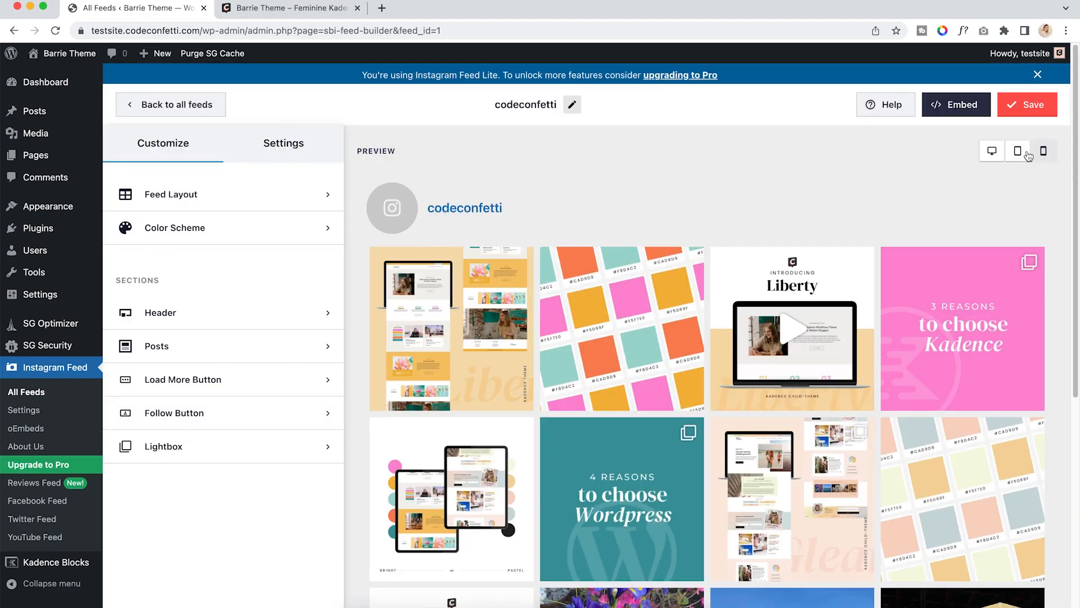
click(1020, 108)
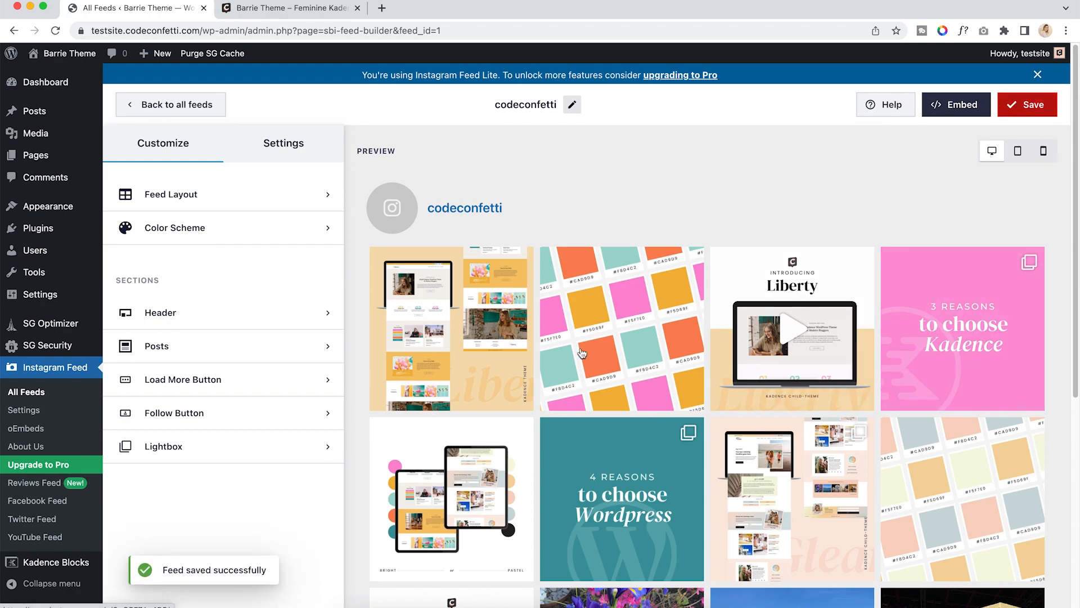
Reload the site's homepage and examine how the Instagram feed displays in the footer, from its header to the follow button
click(290, 8)
scroll(378, 198, down, 20)
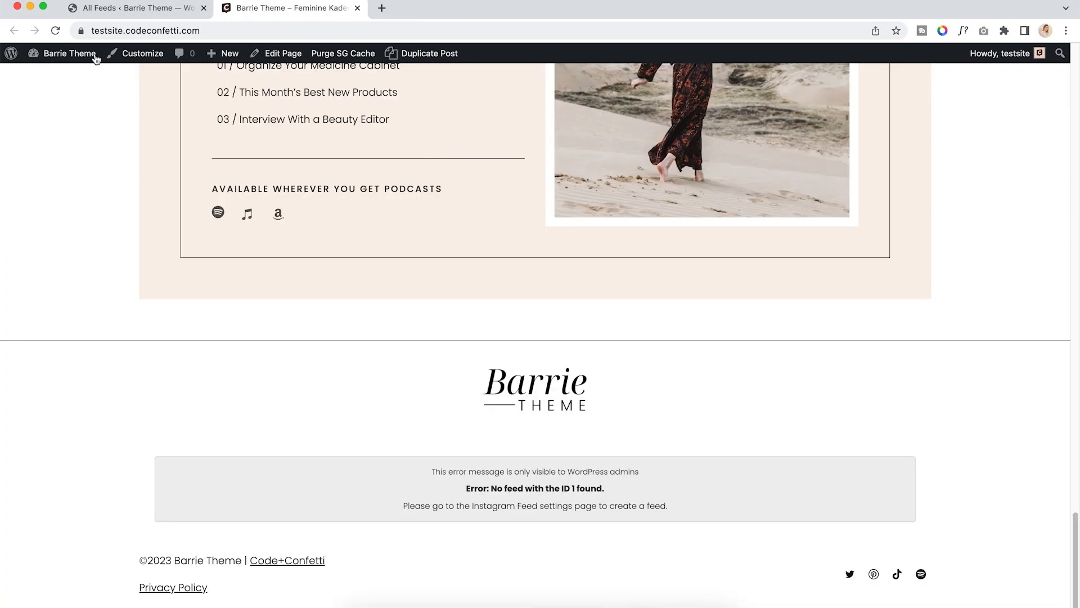
click(55, 31)
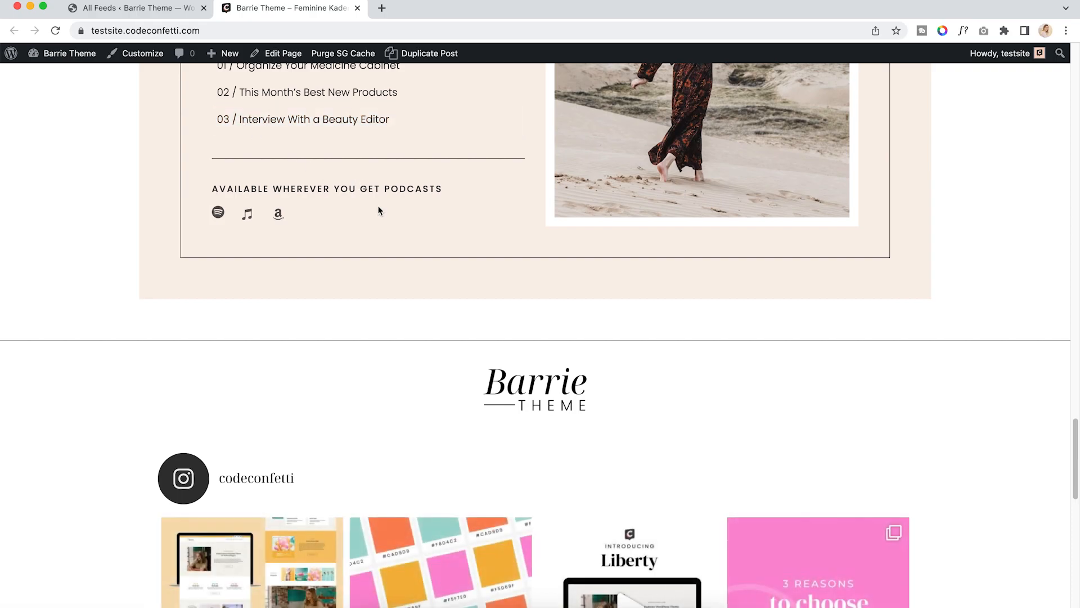
scroll(379, 210, down, 13)
scroll(378, 210, down, 1)
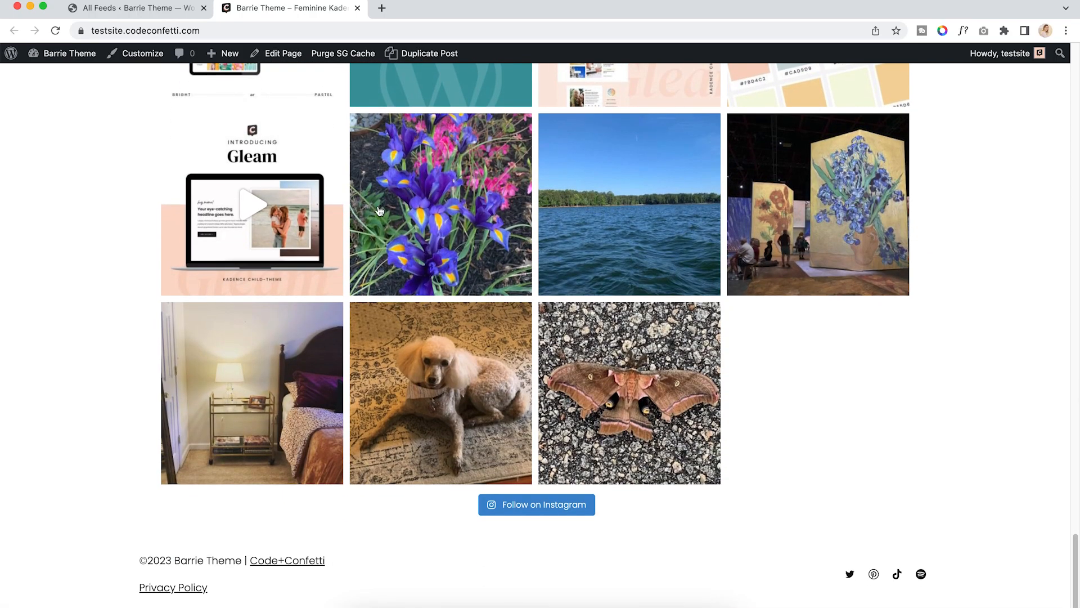
scroll(377, 214, up, 3)
scroll(376, 218, up, 5)
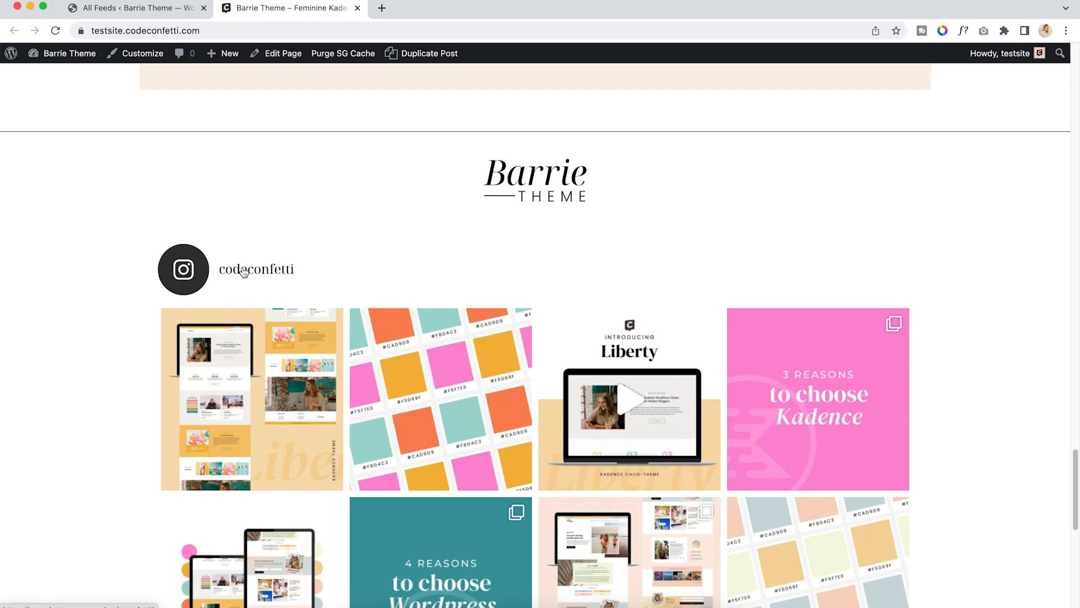
scroll(293, 204, up, 4)
scroll(241, 280, down, 8)
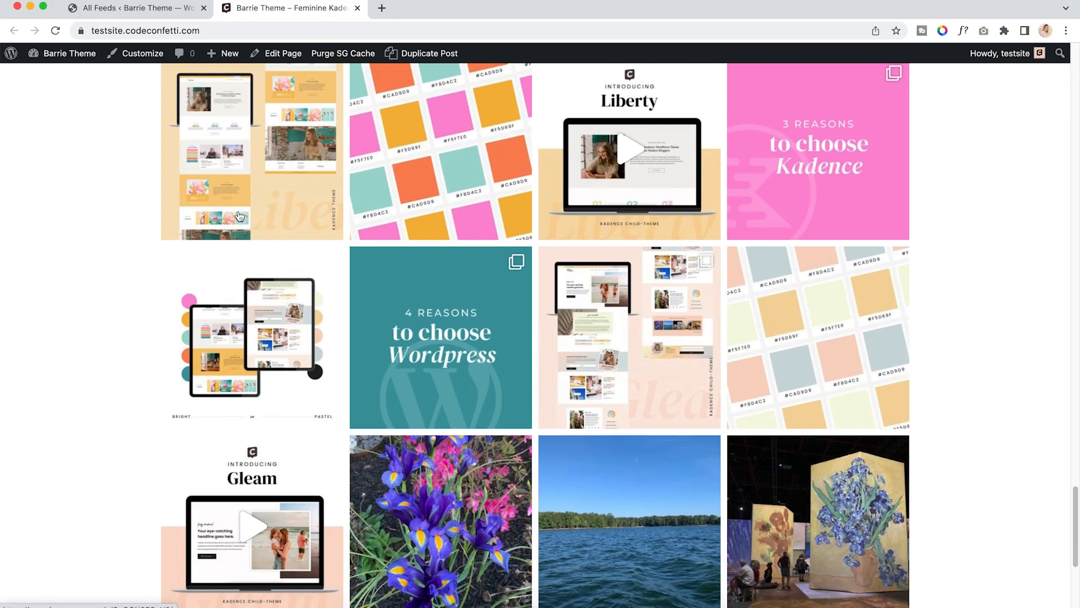
Return to the feed editor and set the feed layout's number of posts to 6 on desktop and 6 on mobile
click(159, 10)
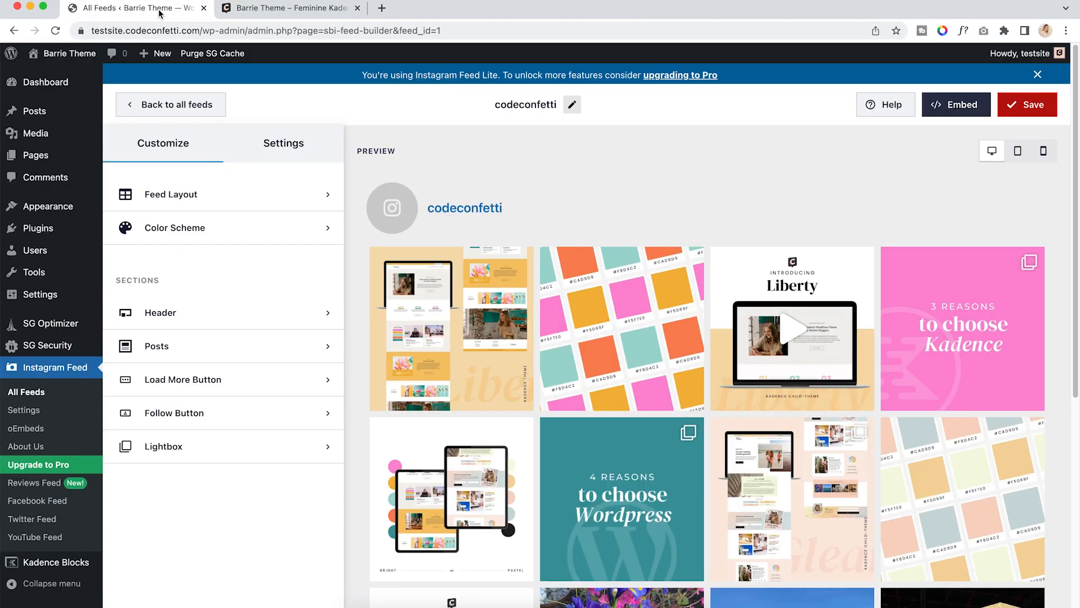
click(204, 197)
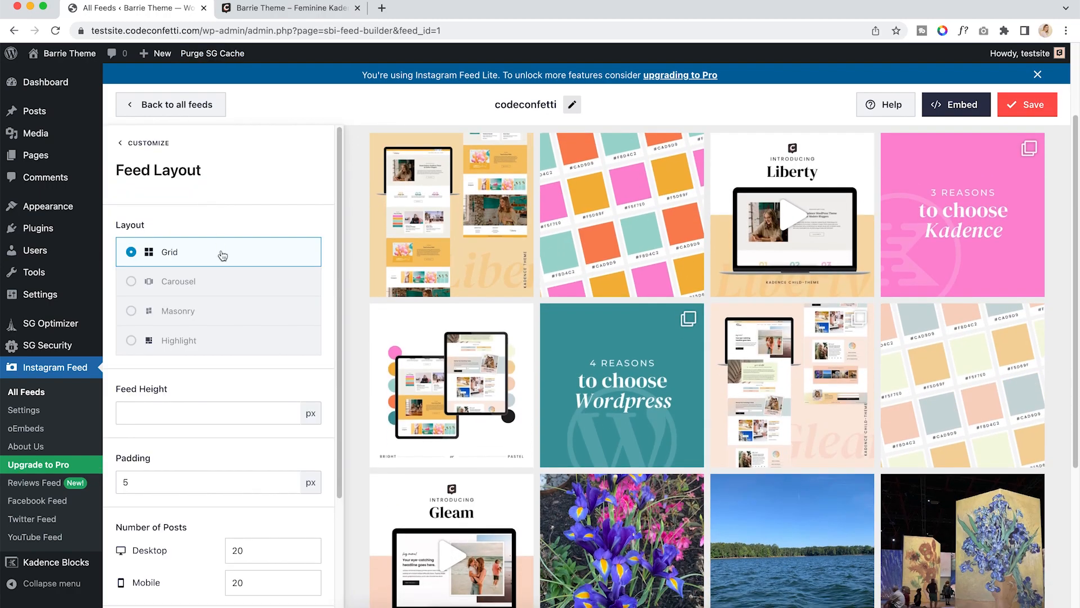
scroll(223, 258, down, 3)
drag(246, 401, 204, 431)
text(66)
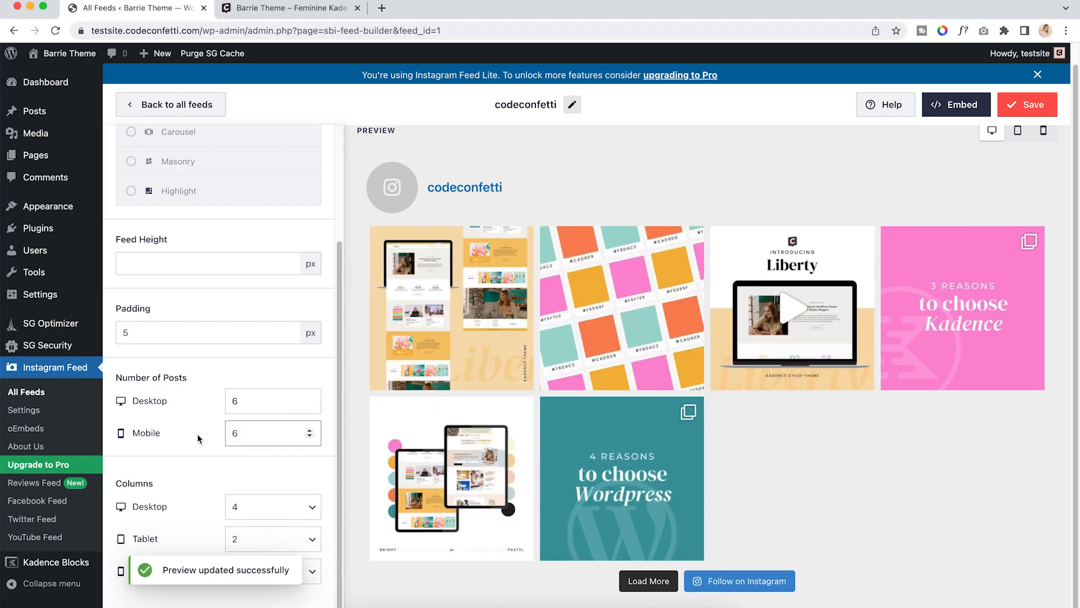
Set the feed's columns to 6 on desktop, 3 on tablet and 2 on mobile
scroll(195, 448, down, 1)
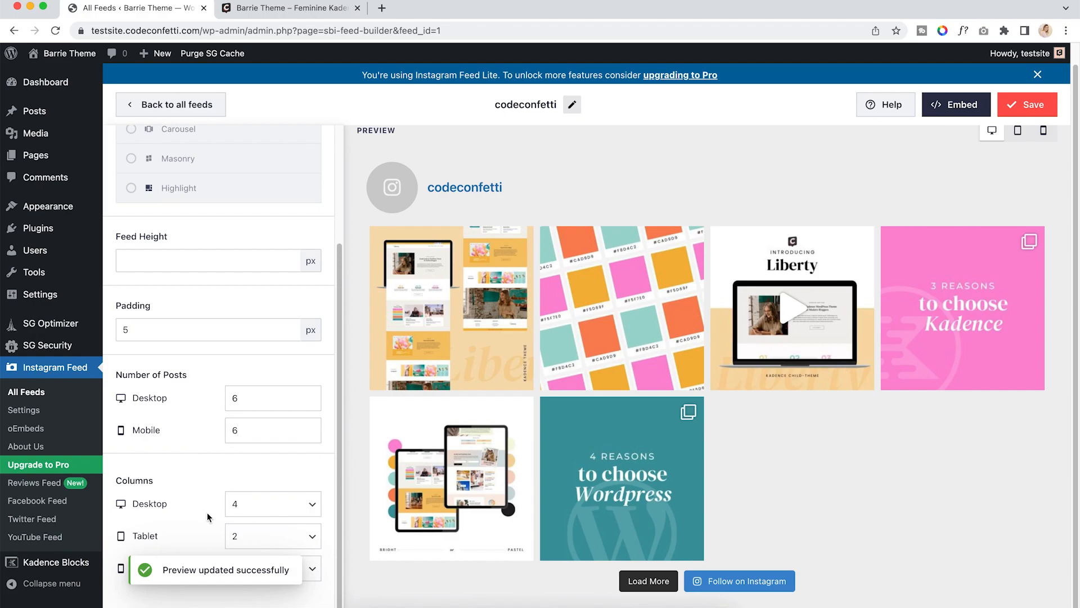
click(242, 504)
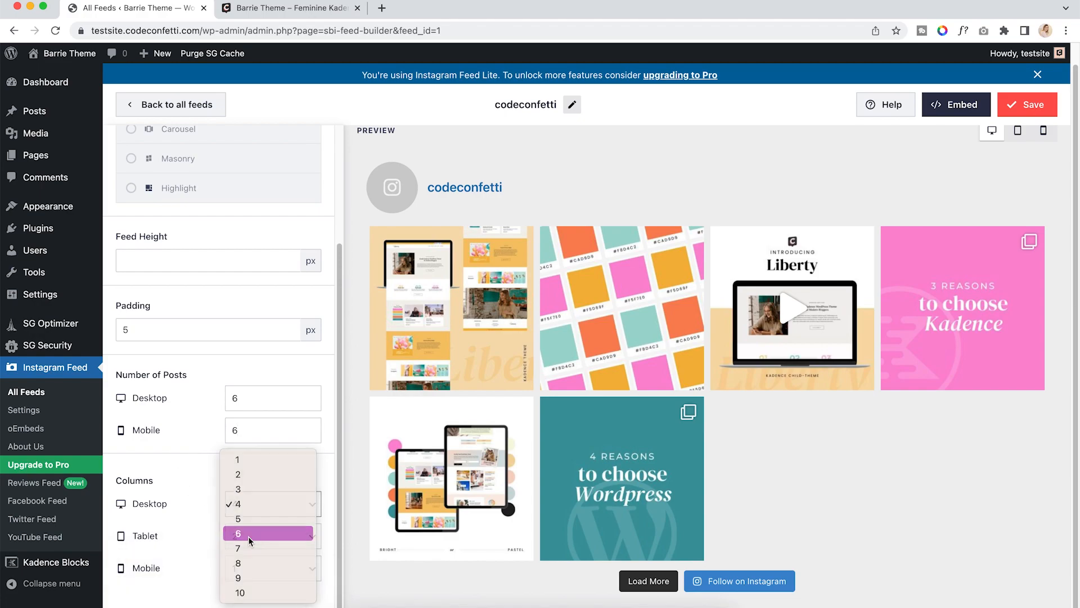
click(248, 534)
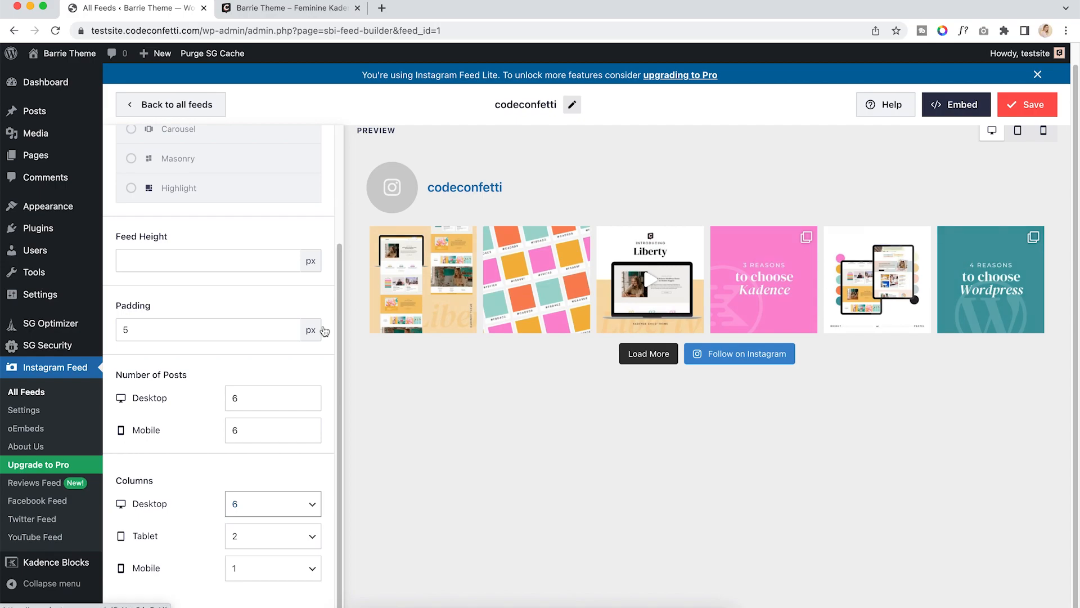
click(249, 549)
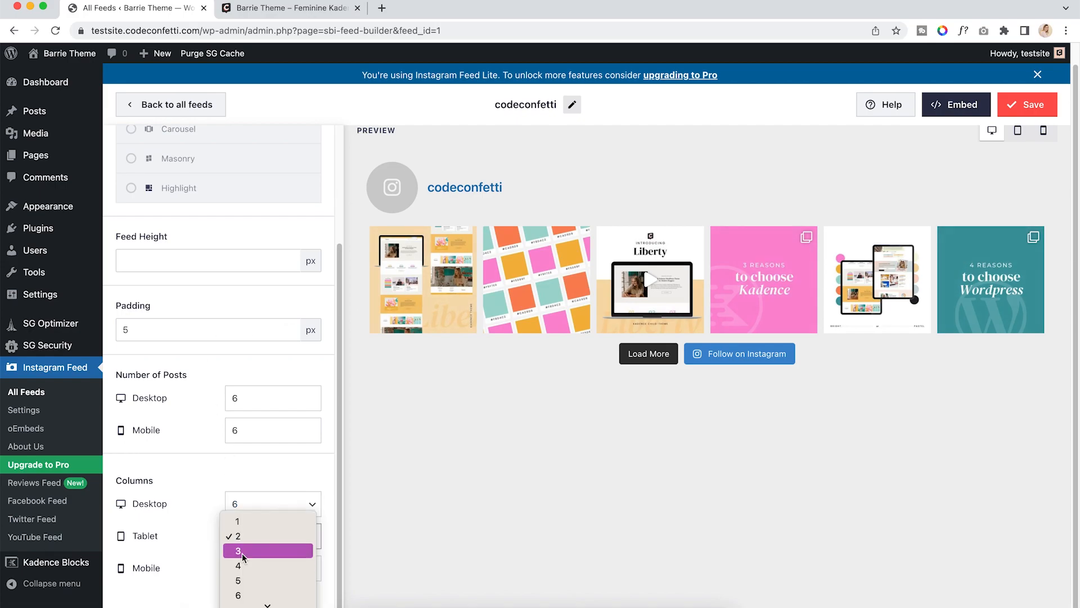
key(Escape)
click(244, 559)
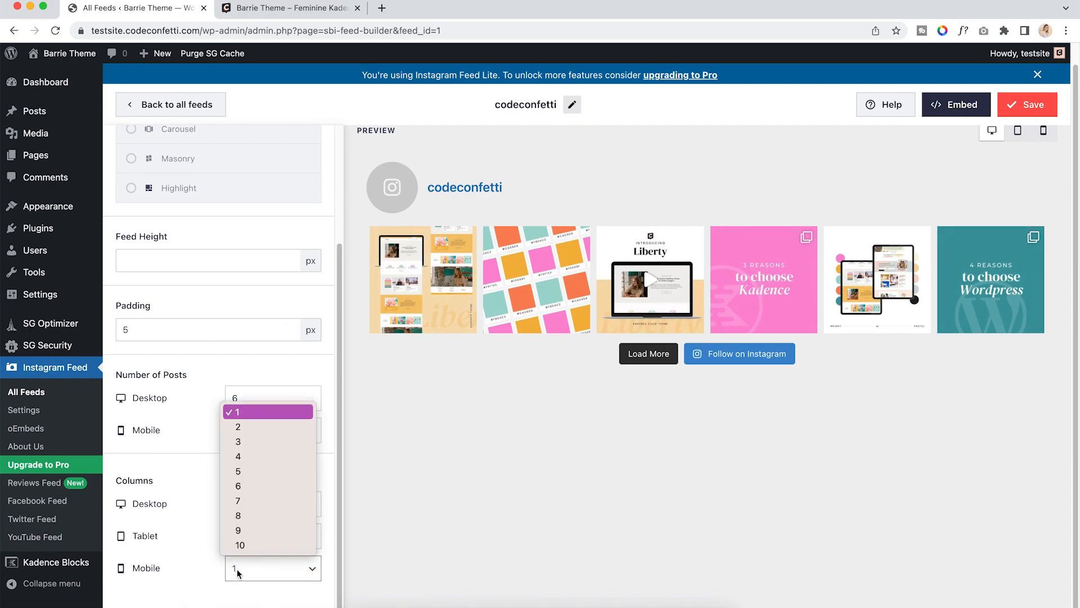
click(242, 432)
click(203, 493)
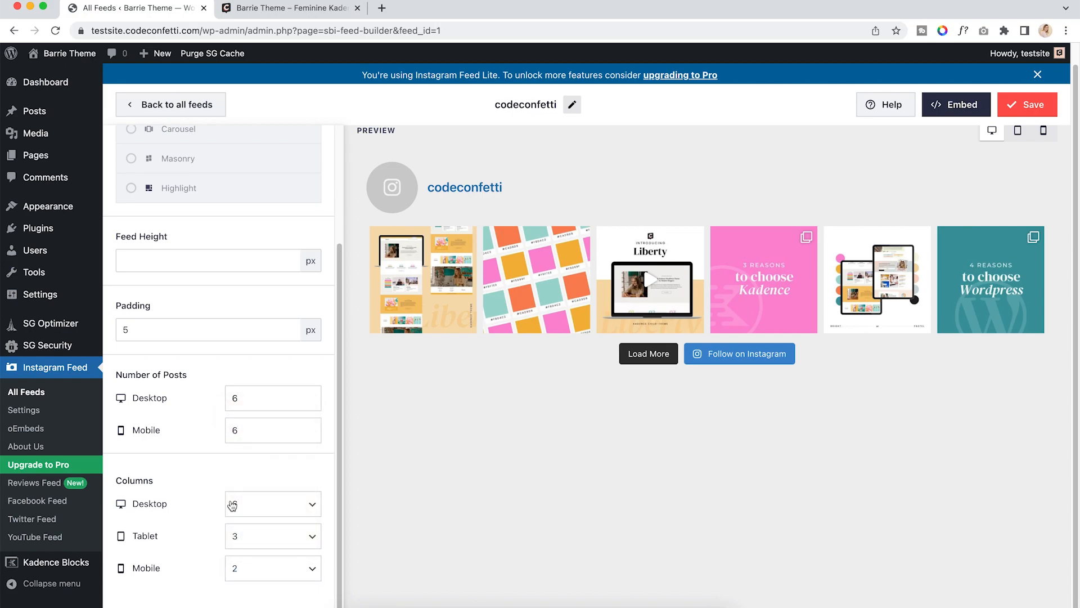
Check the feed layout in the tablet and mobile previews and return to the desktop preview
click(1018, 132)
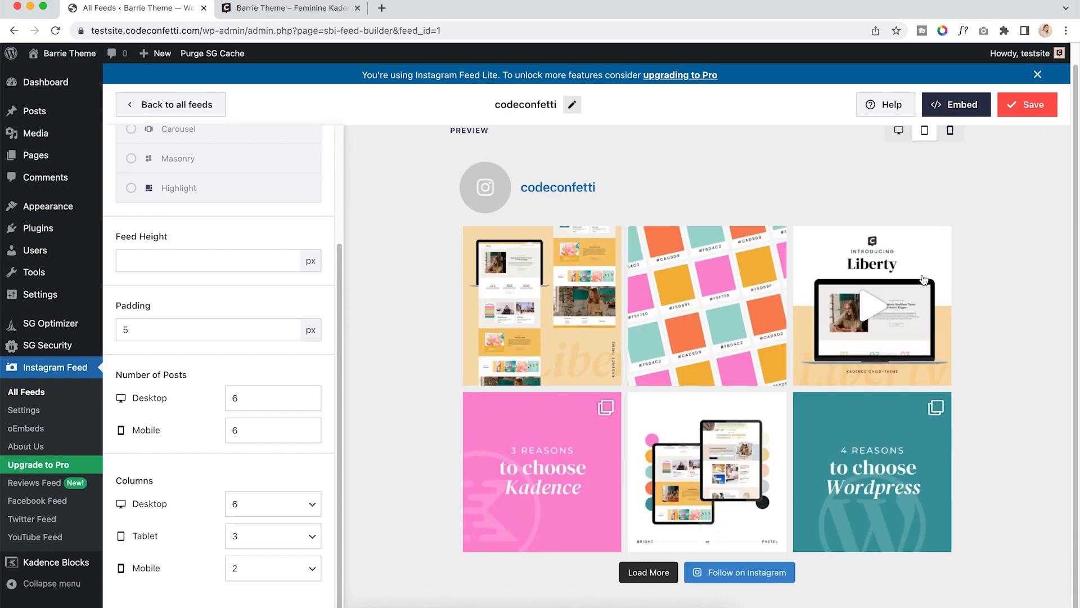
click(952, 134)
scroll(761, 405, down, 1)
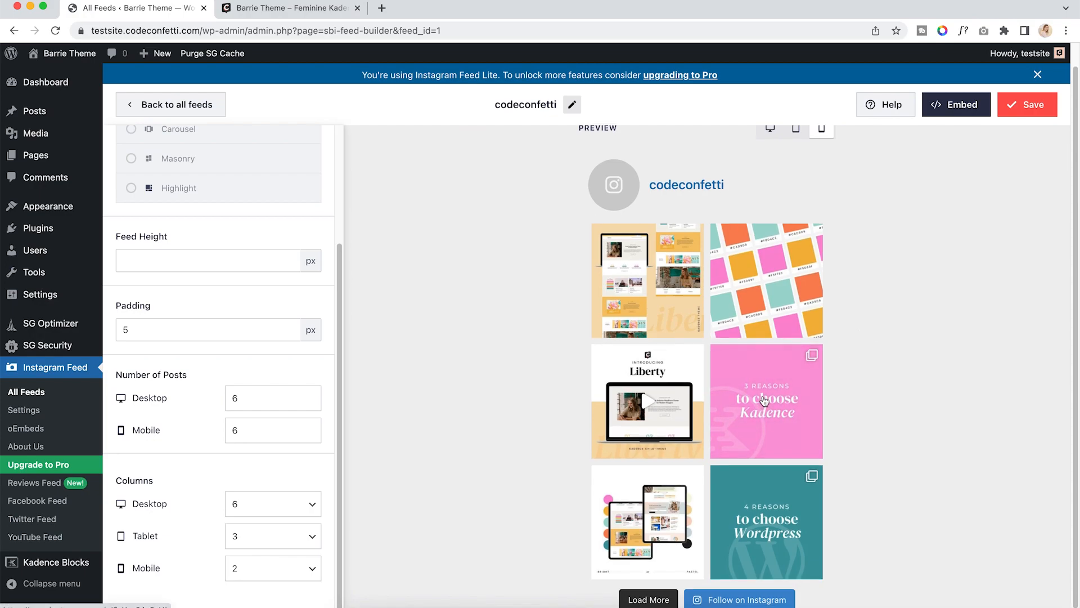
scroll(764, 401, up, 1)
click(771, 150)
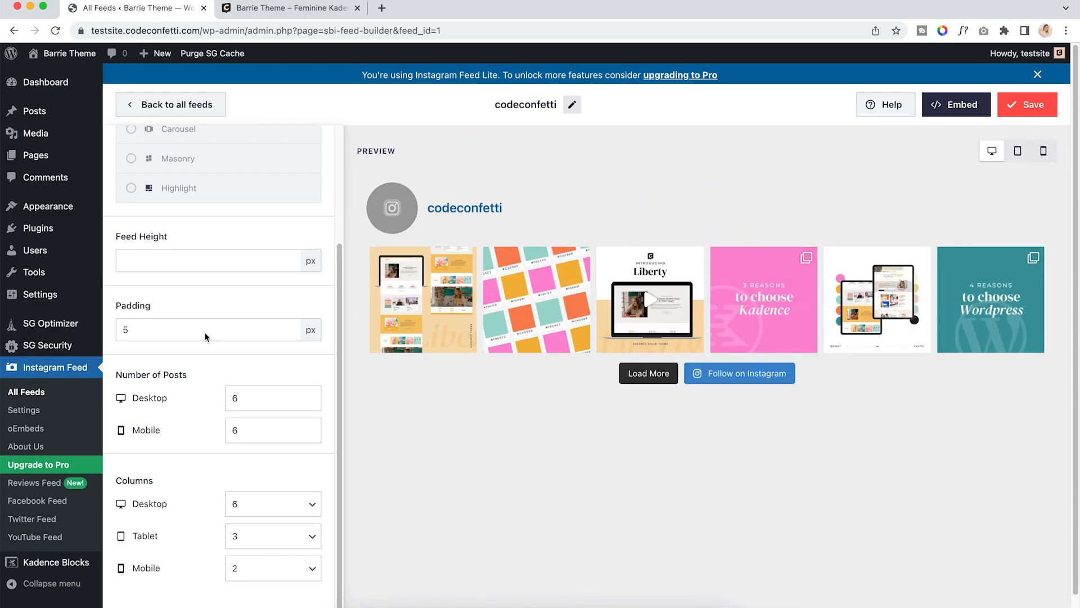
scroll(316, 278, up, 5)
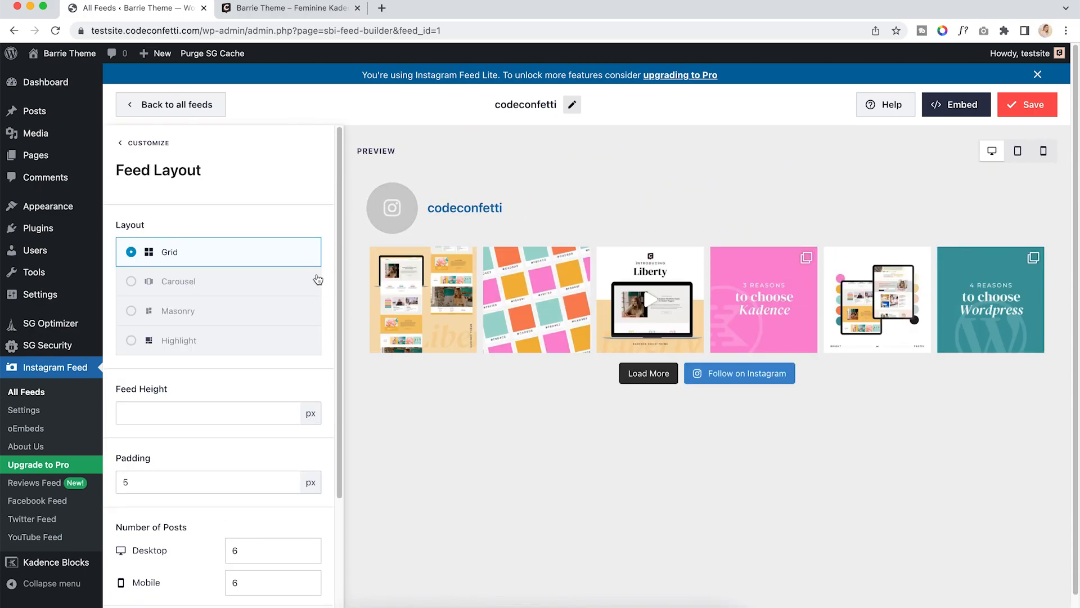
Disable the feed's header and return to the list of customization sections
click(148, 144)
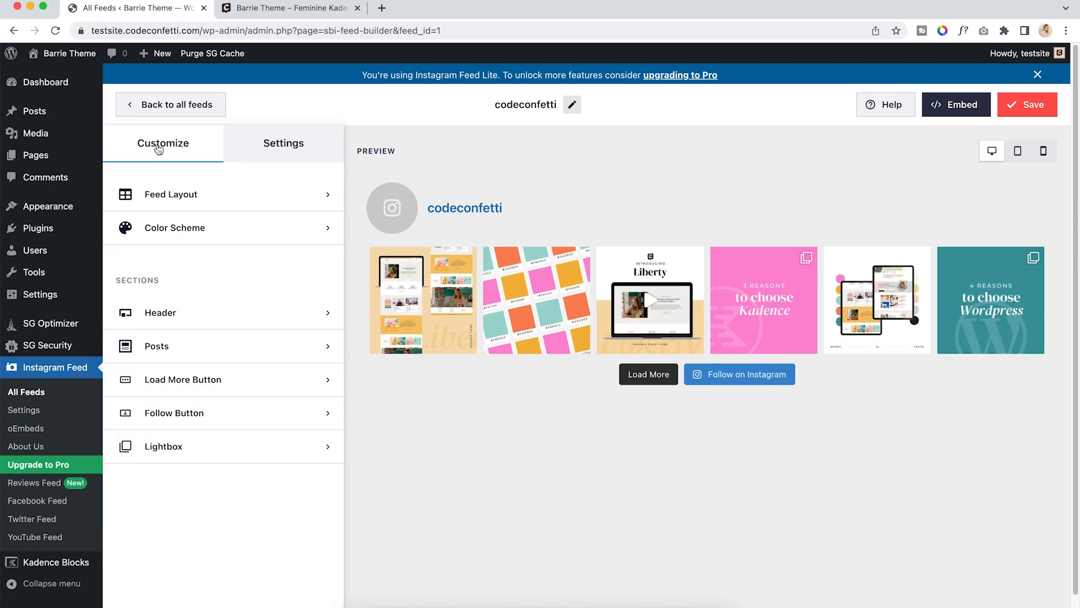
click(174, 321)
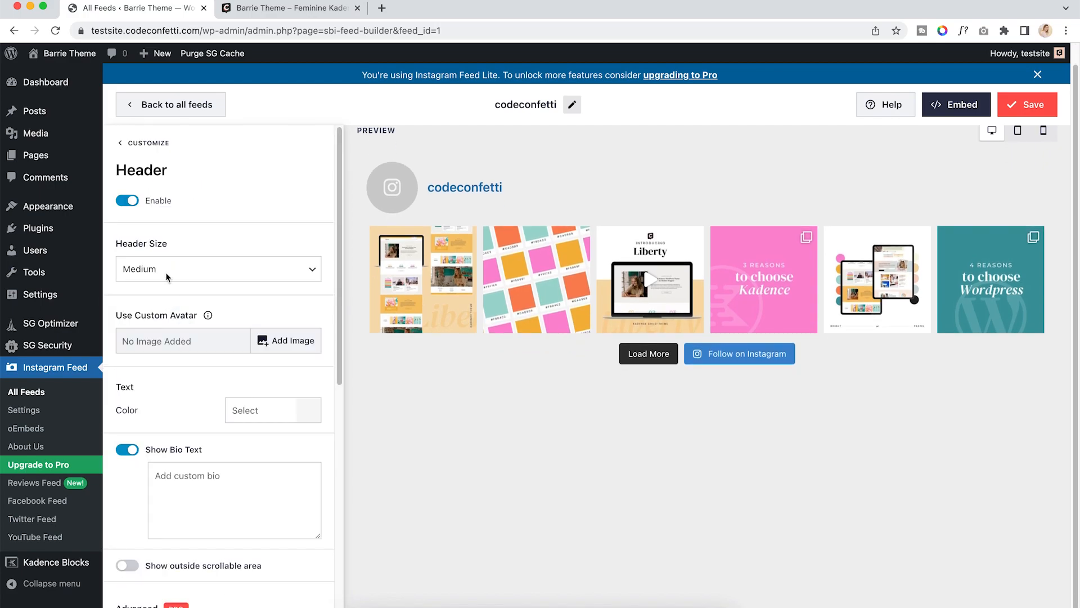
click(126, 202)
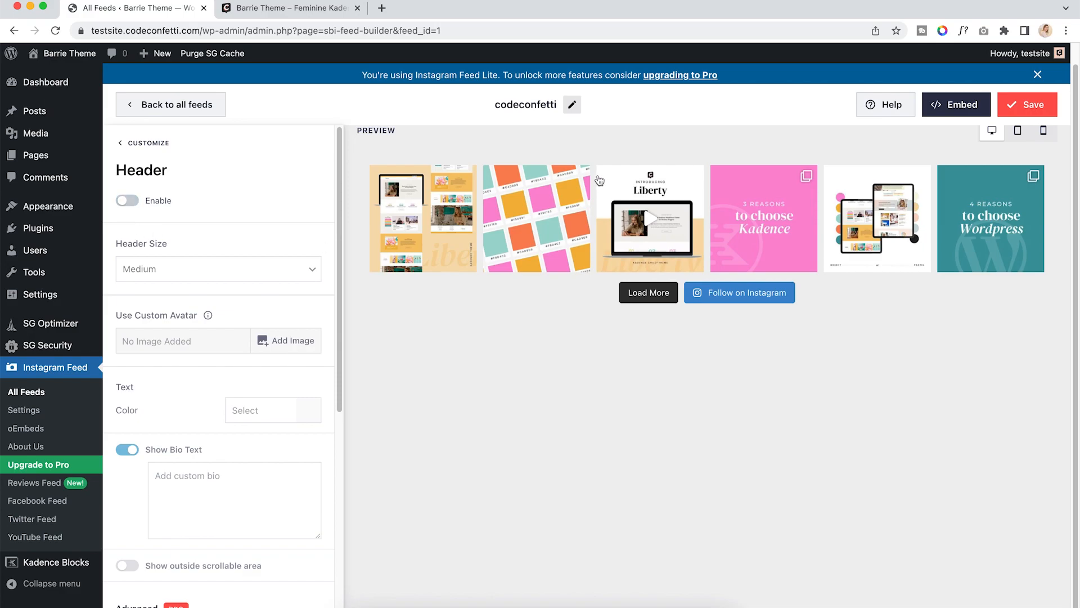
click(135, 143)
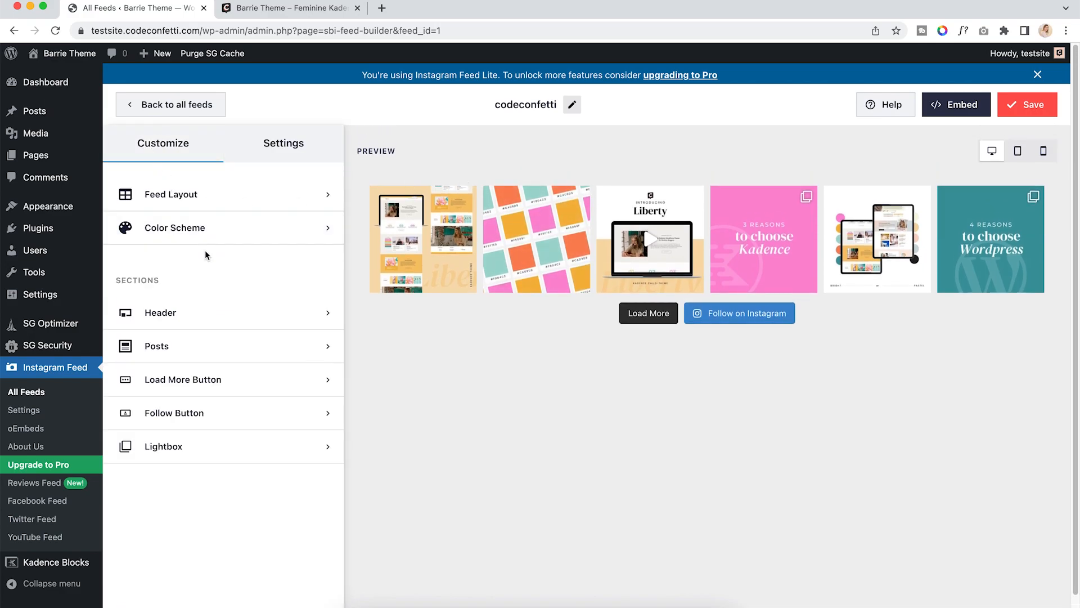
Disable both the Load More button and the Follow button of the Instagram feed
click(169, 381)
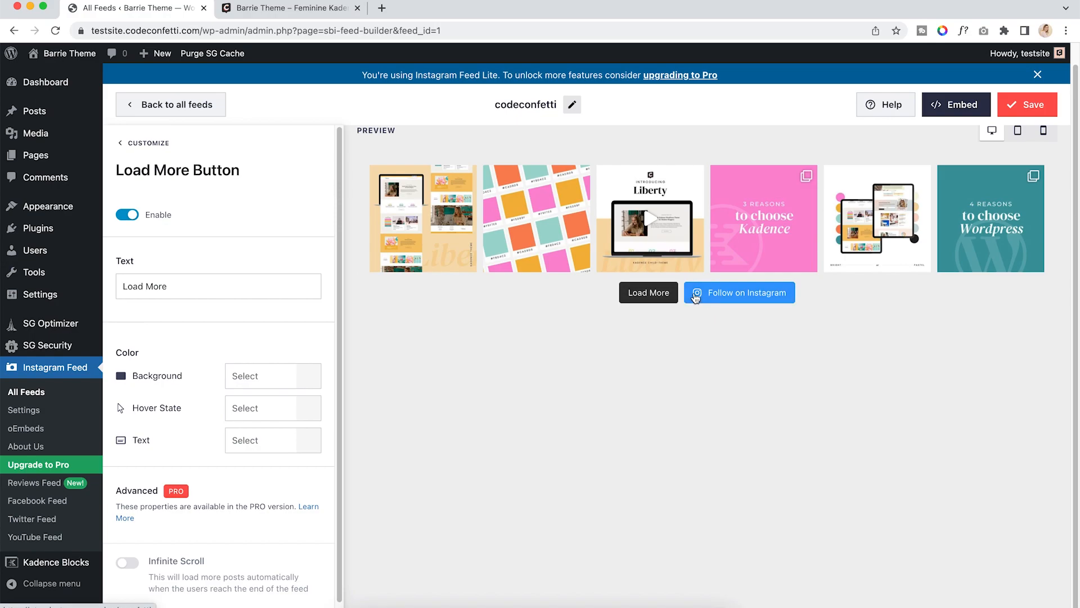
click(127, 214)
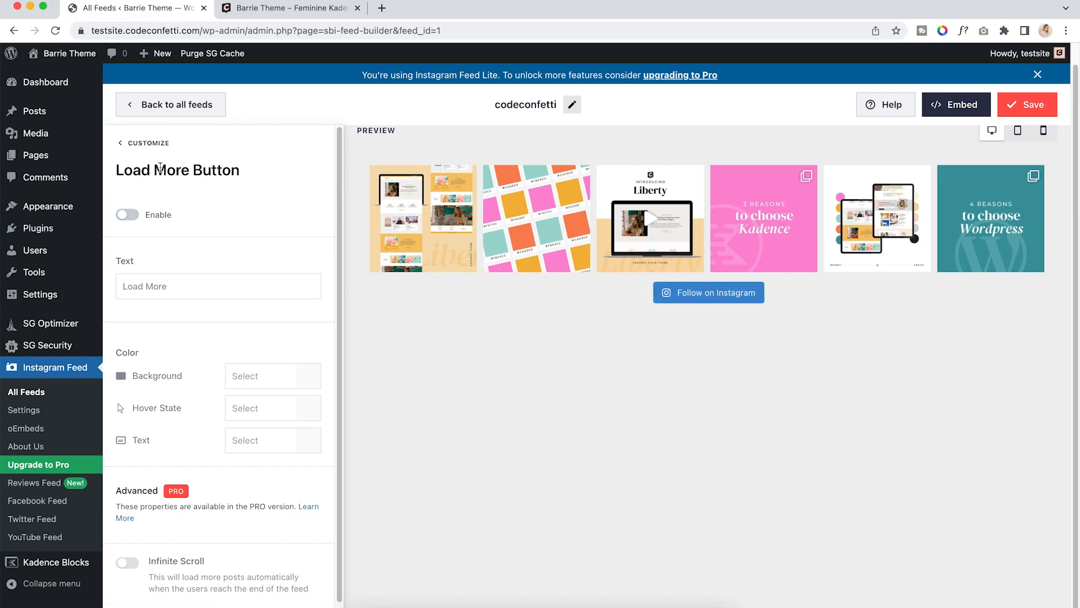
click(148, 144)
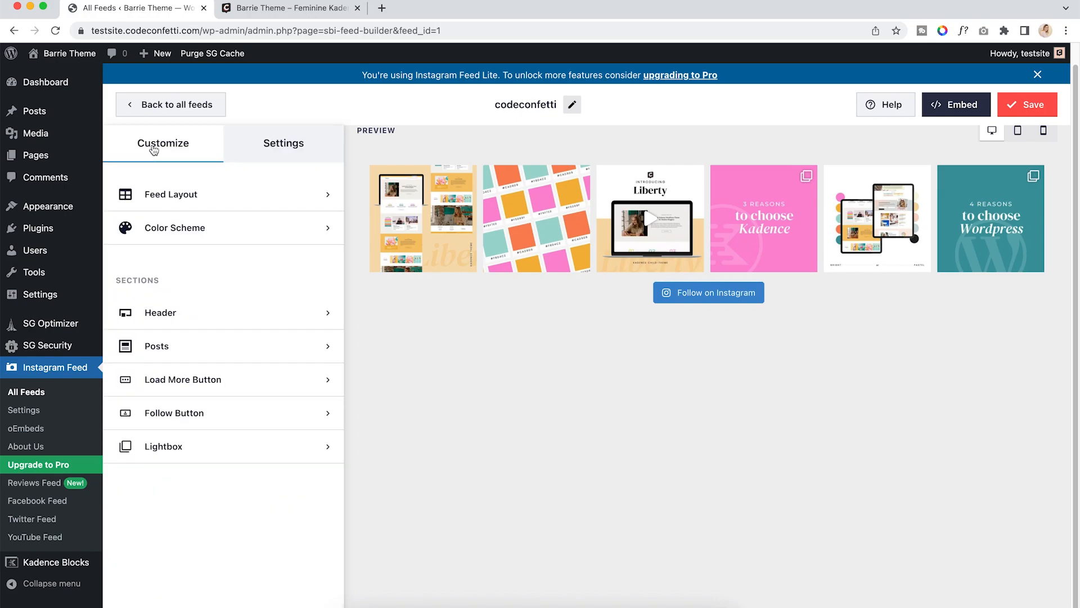
click(173, 413)
click(126, 216)
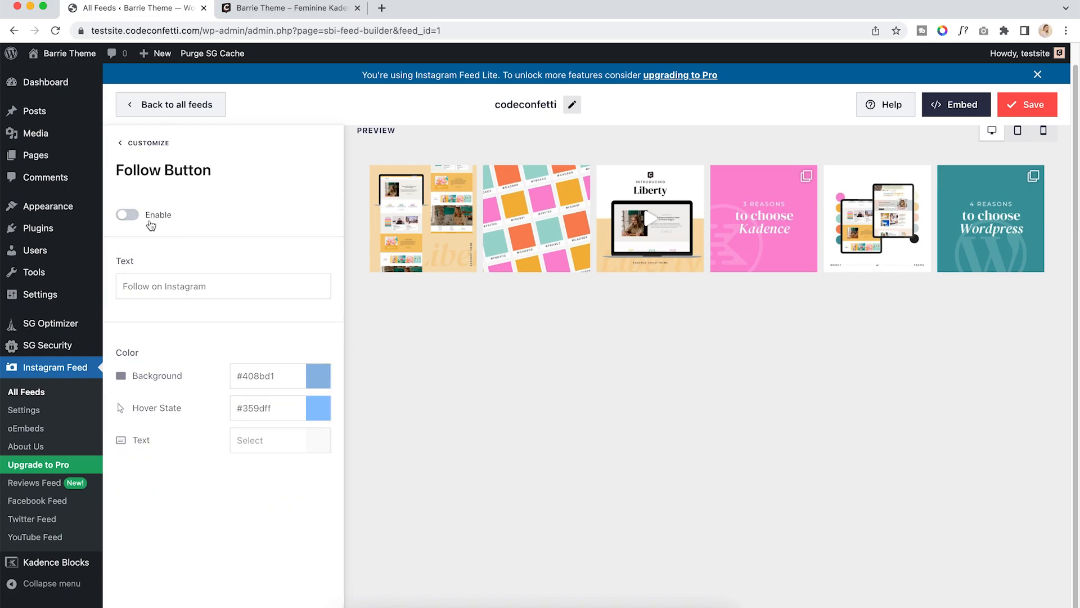
click(148, 143)
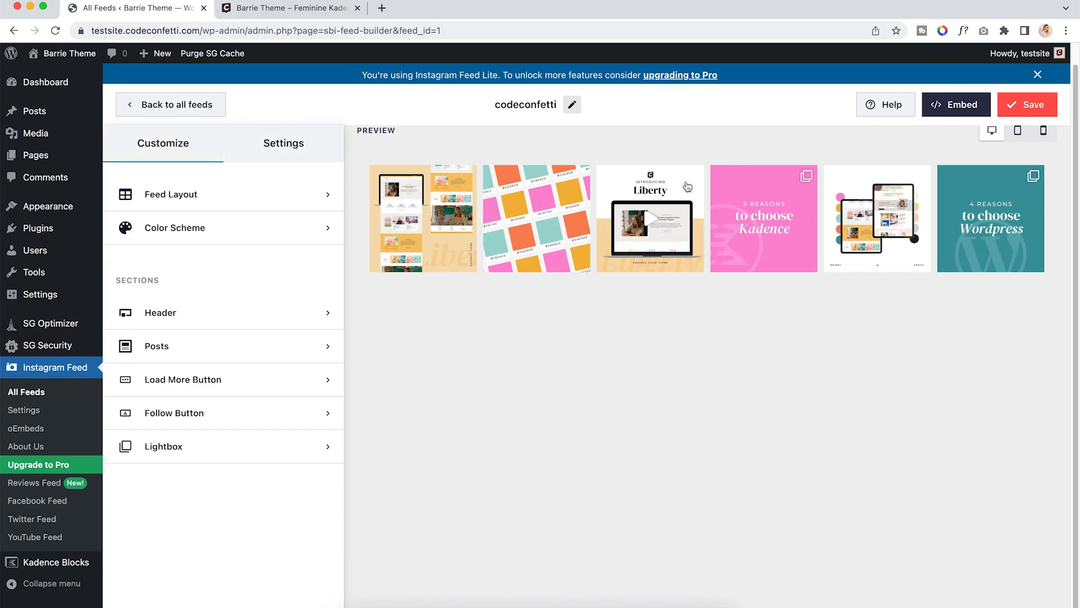
Save the Instagram feed and reload the live site to check the feed in its footer
click(1031, 107)
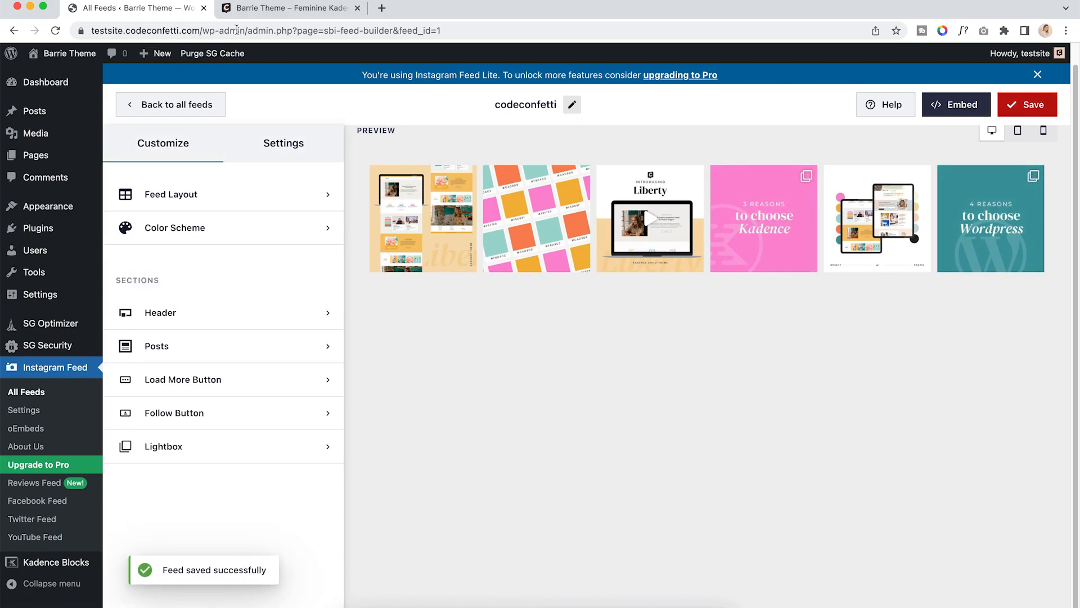
click(251, 11)
click(55, 31)
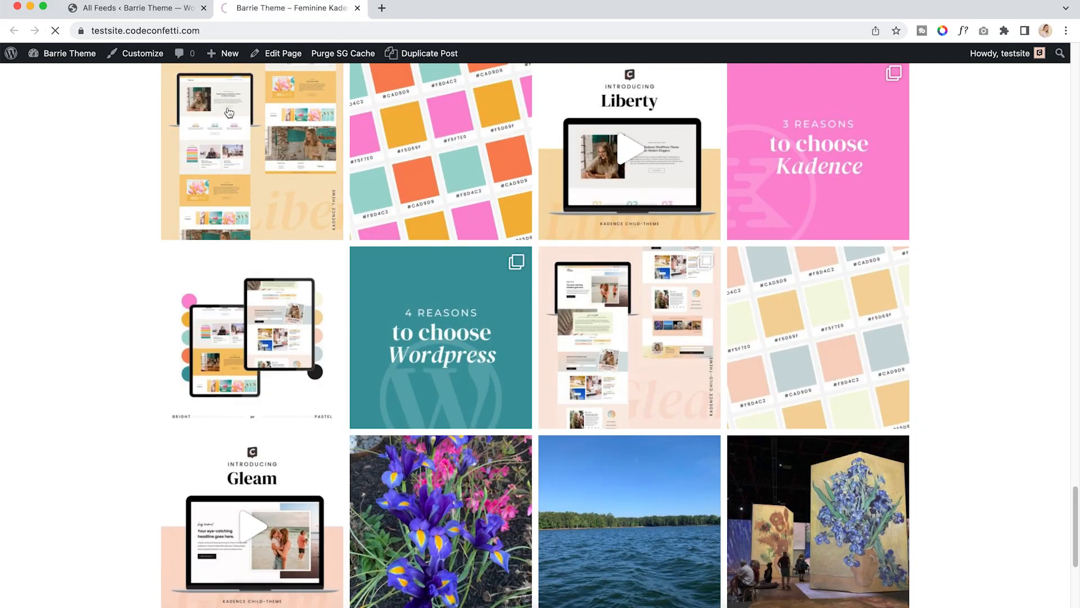
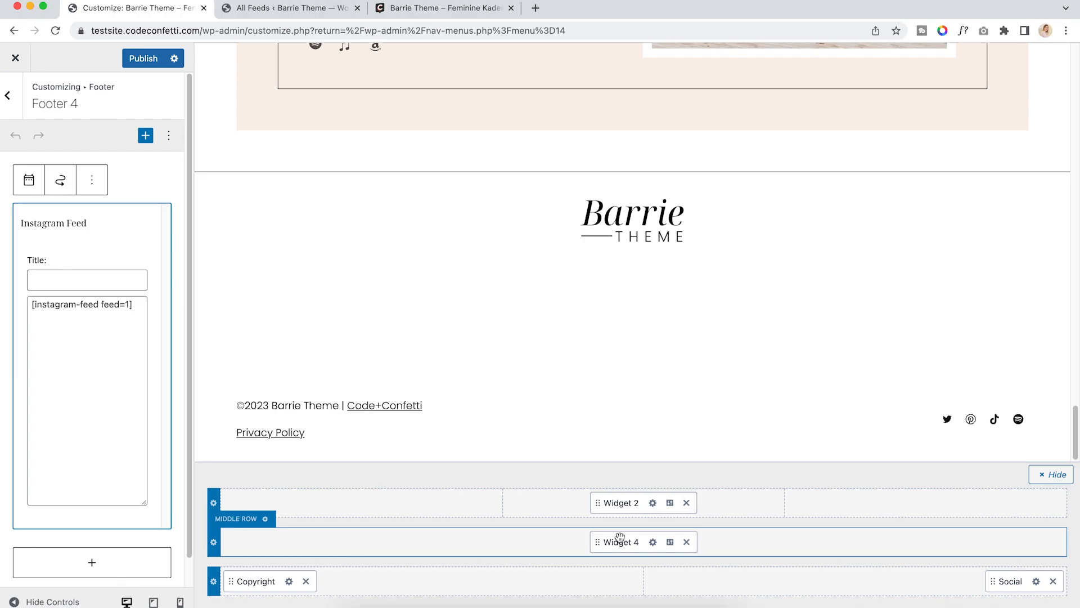
Open the site's Widgets page through the dashboard and look over the Sidebar 1 blocks
click(443, 9)
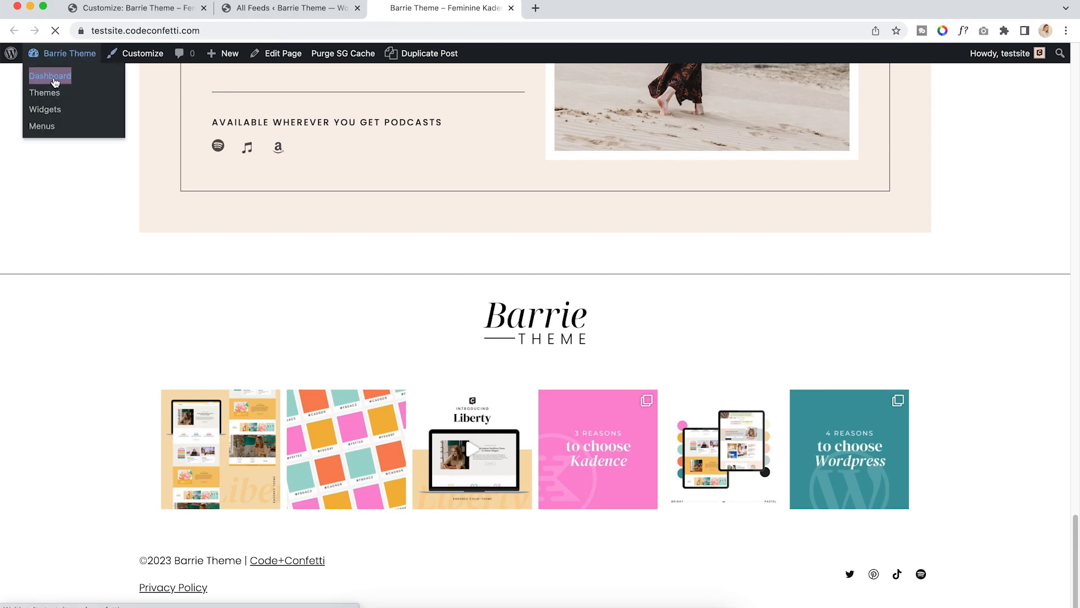
click(151, 52)
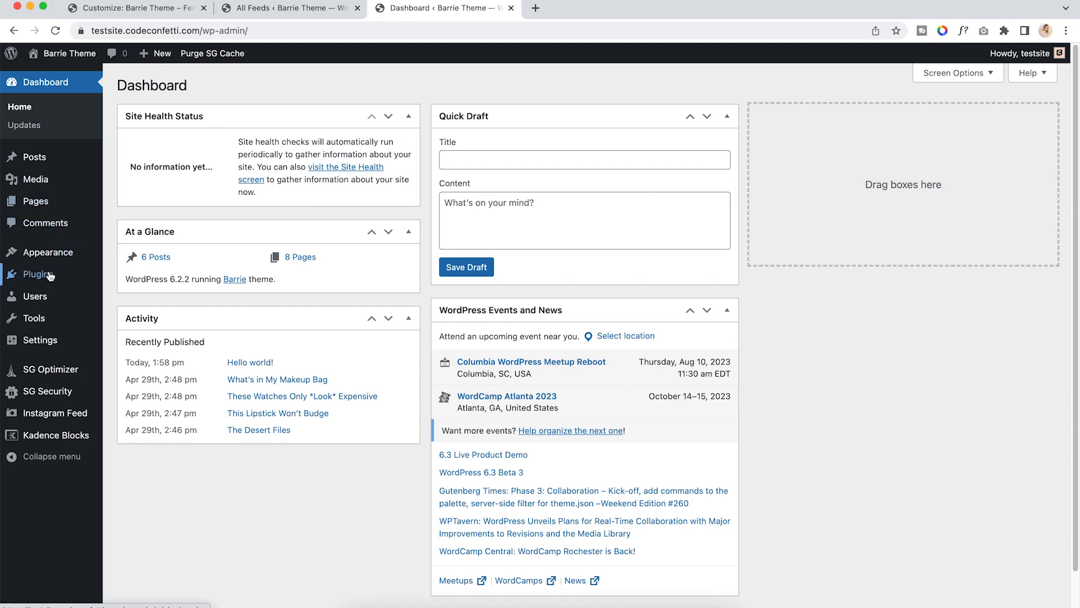
mouse_move(44, 258)
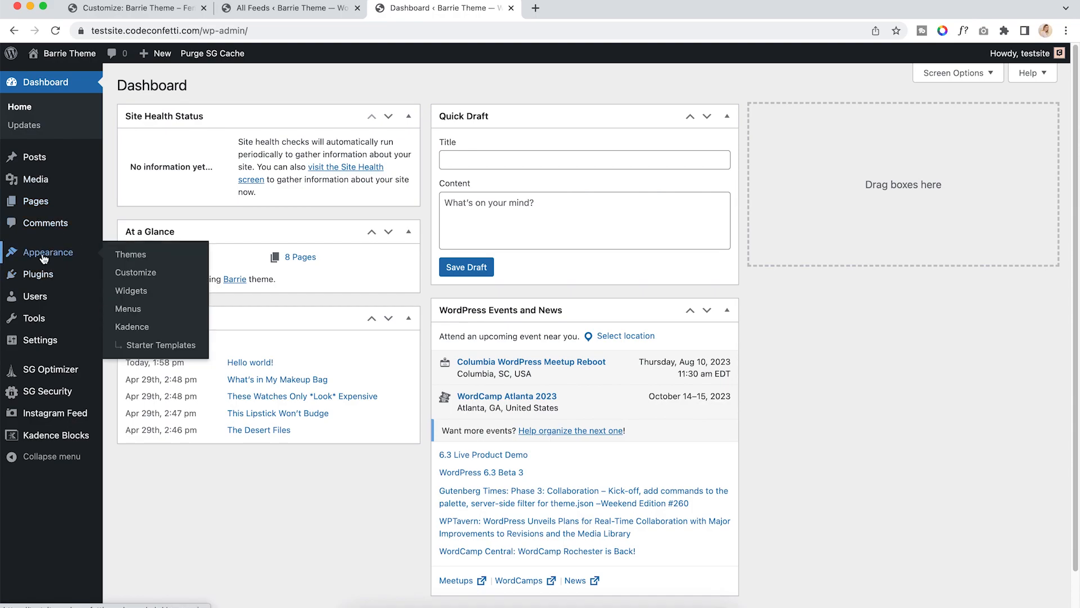
click(130, 293)
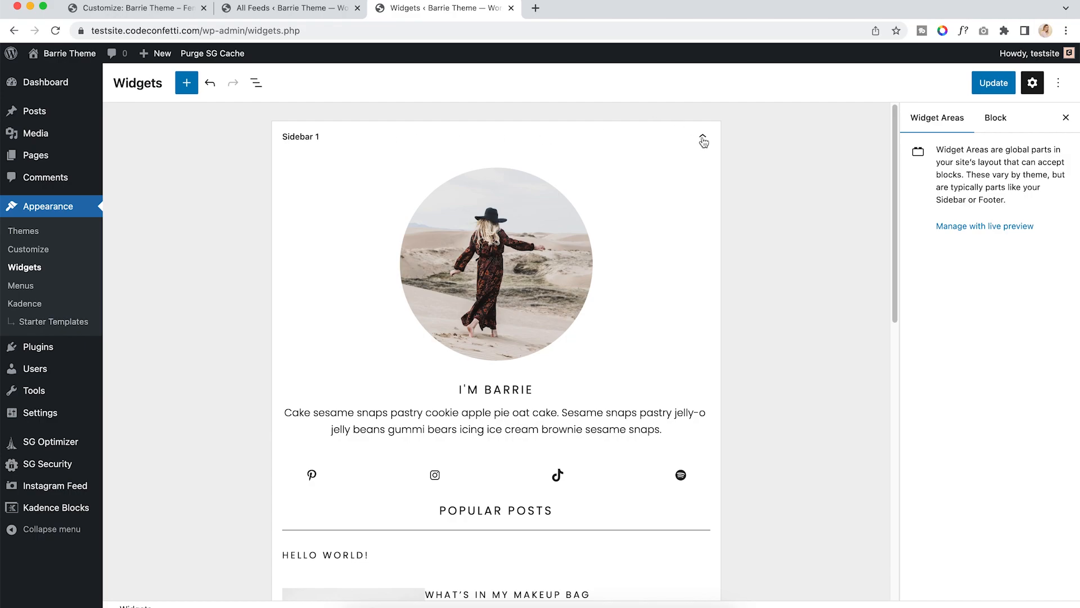
scroll(419, 170, down, 6)
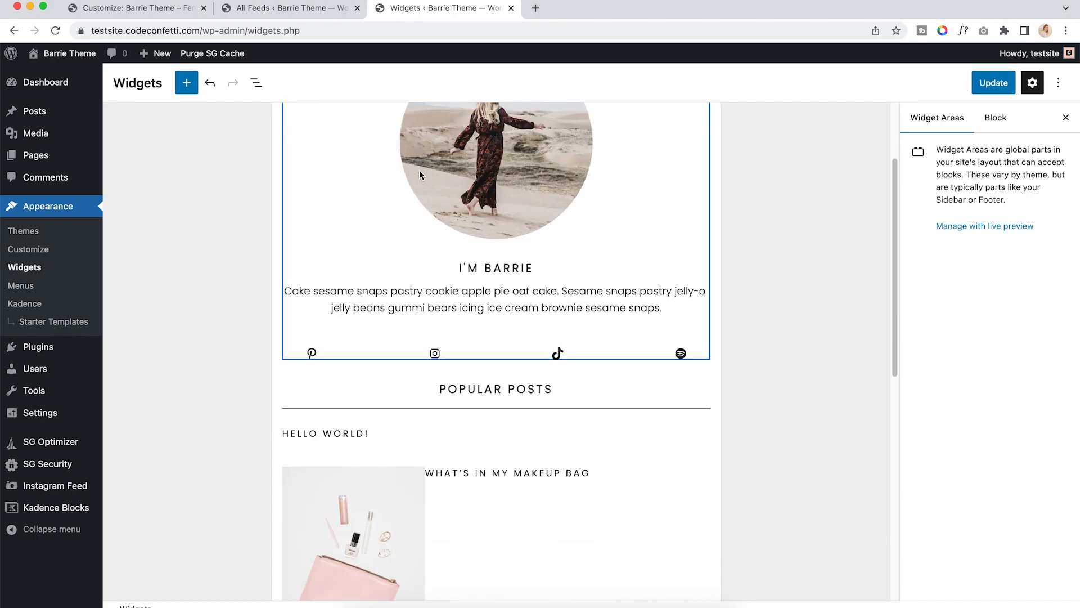
scroll(470, 191, up, 2)
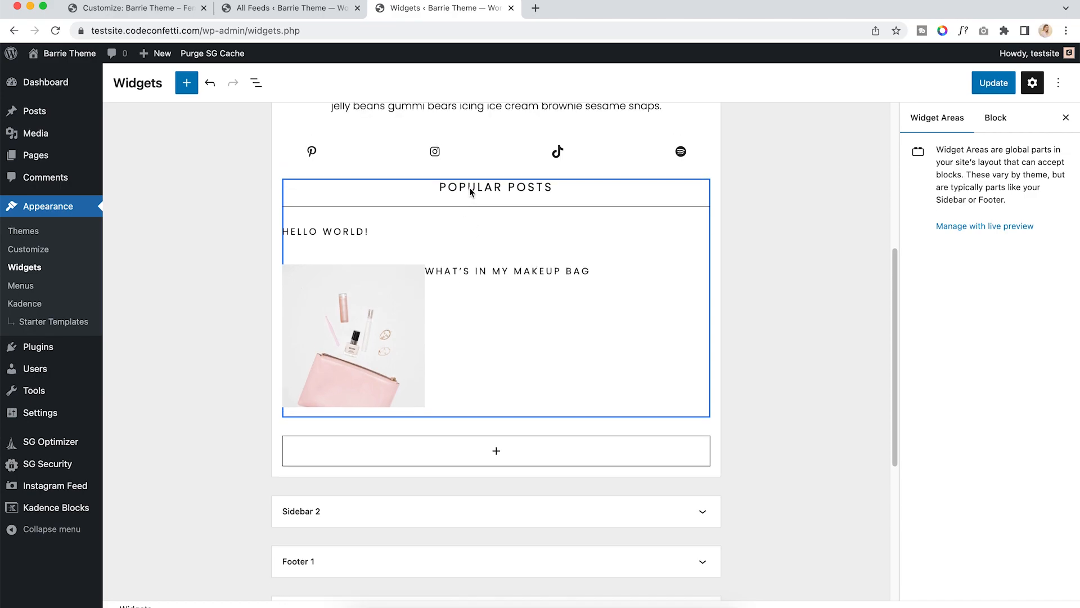
Open the live blog page in the feeds tab and look over its sidebar
click(285, 8)
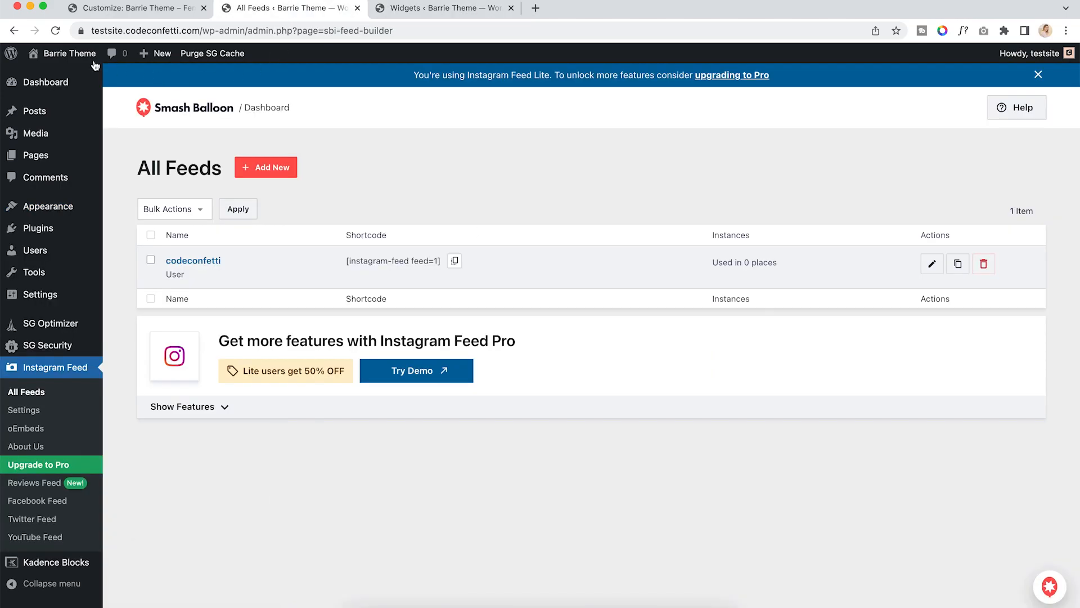
click(50, 74)
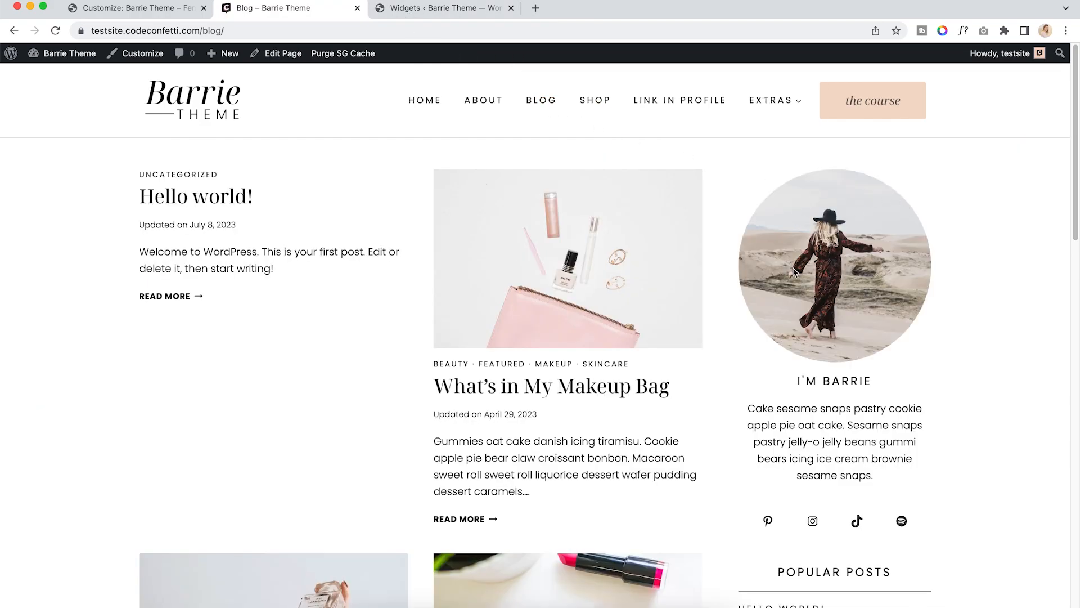
scroll(794, 272, down, 5)
scroll(879, 327, up, 5)
Try to replace the round profile image in Sidebar 1 with another photo from the media library
click(413, 8)
scroll(366, 157, up, 6)
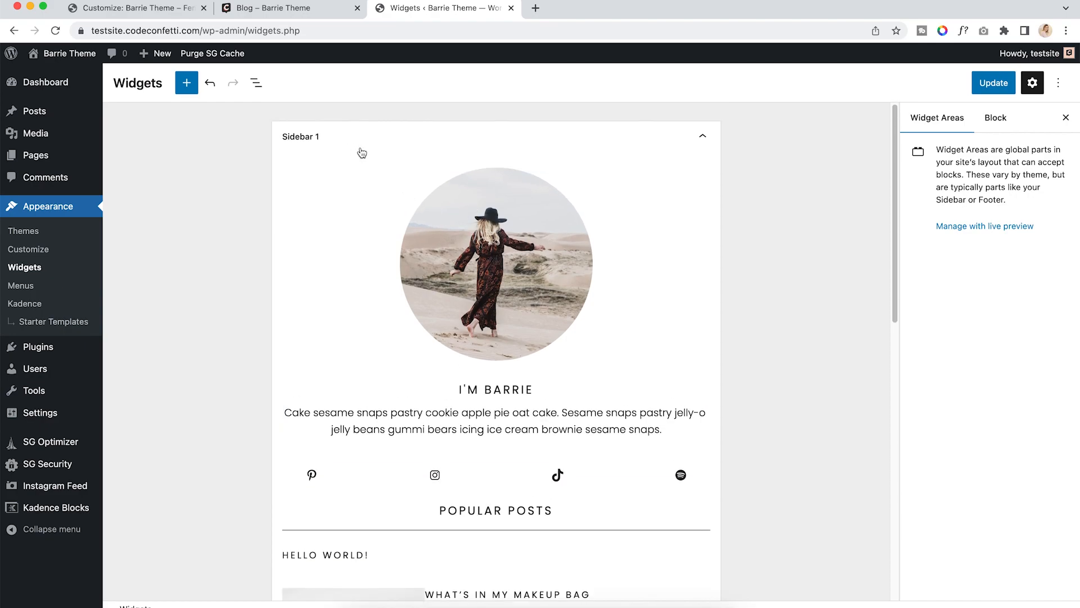
scroll(447, 200, down, 2)
scroll(447, 200, down, 1)
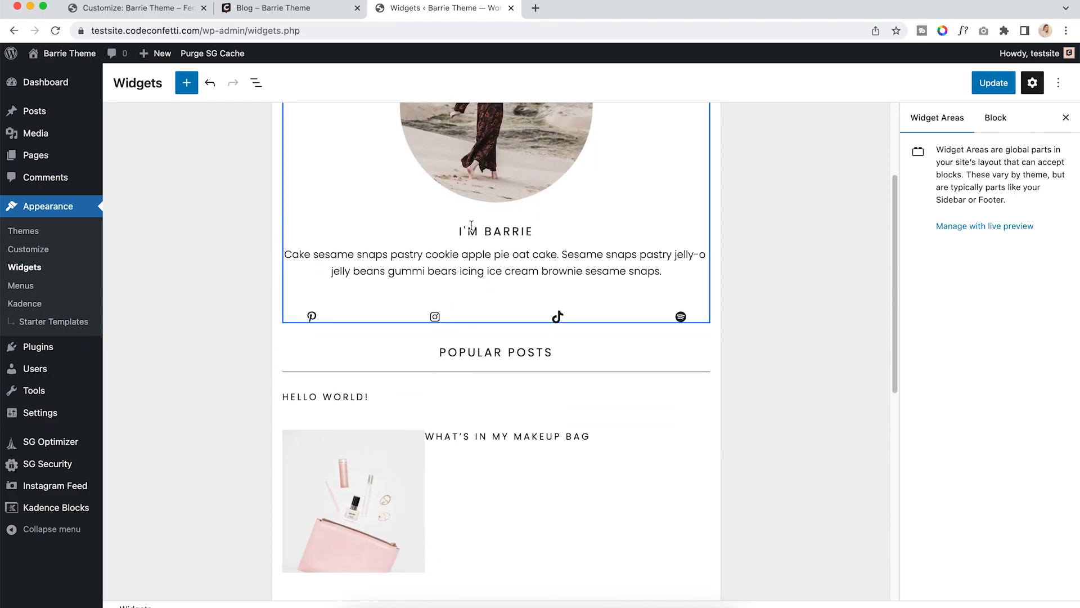
click(535, 128)
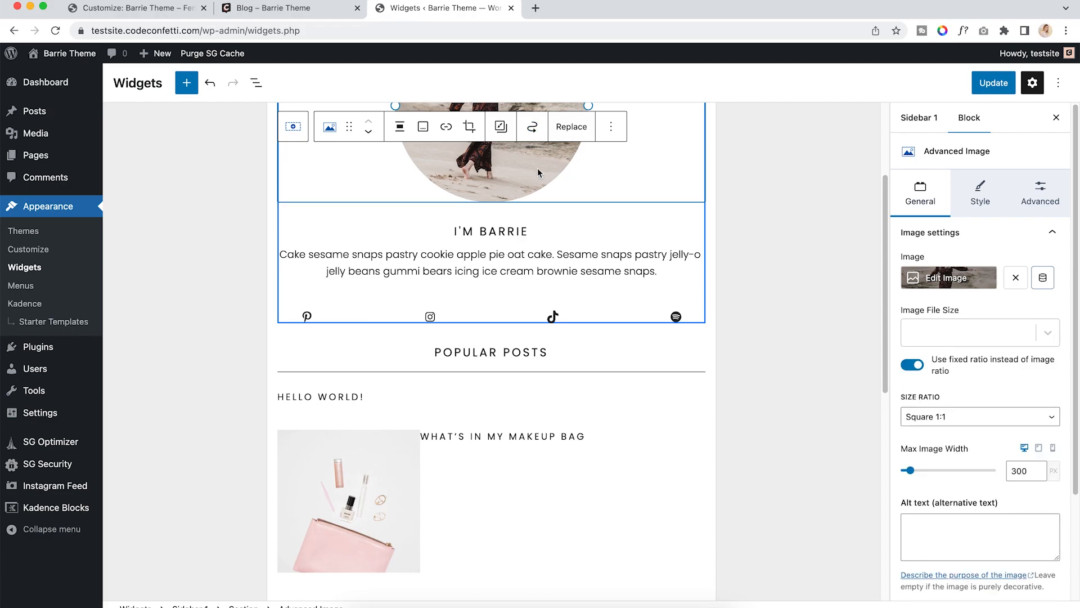
scroll(538, 167, up, 3)
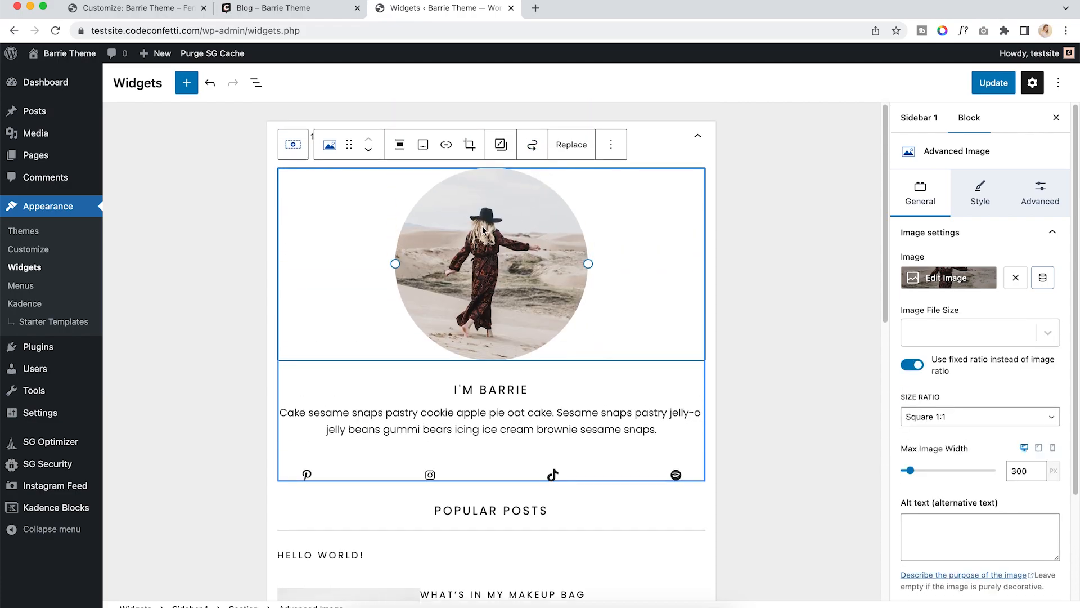
click(574, 148)
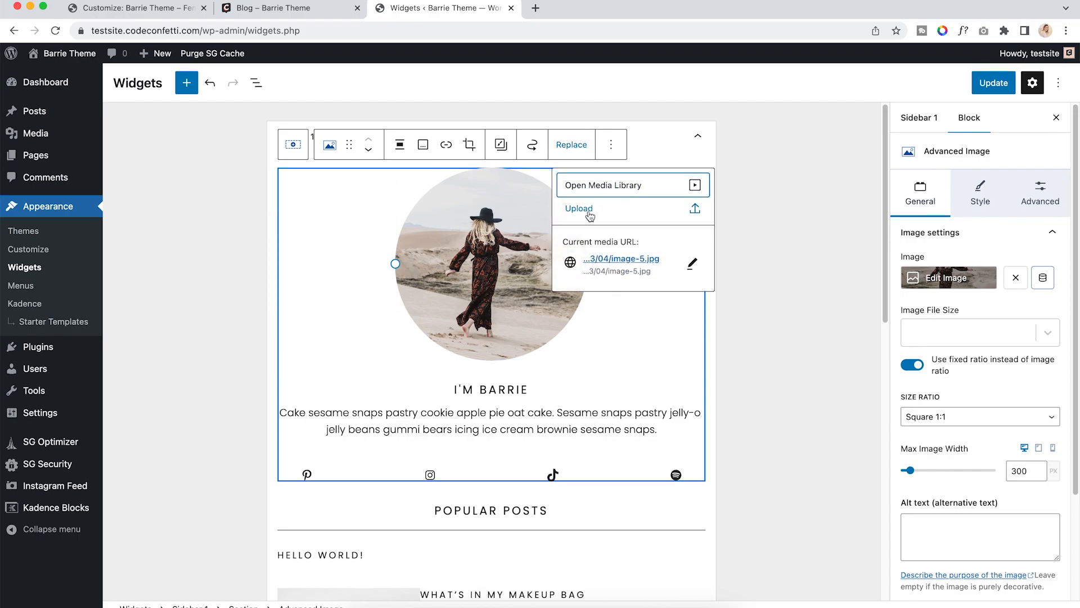
click(592, 186)
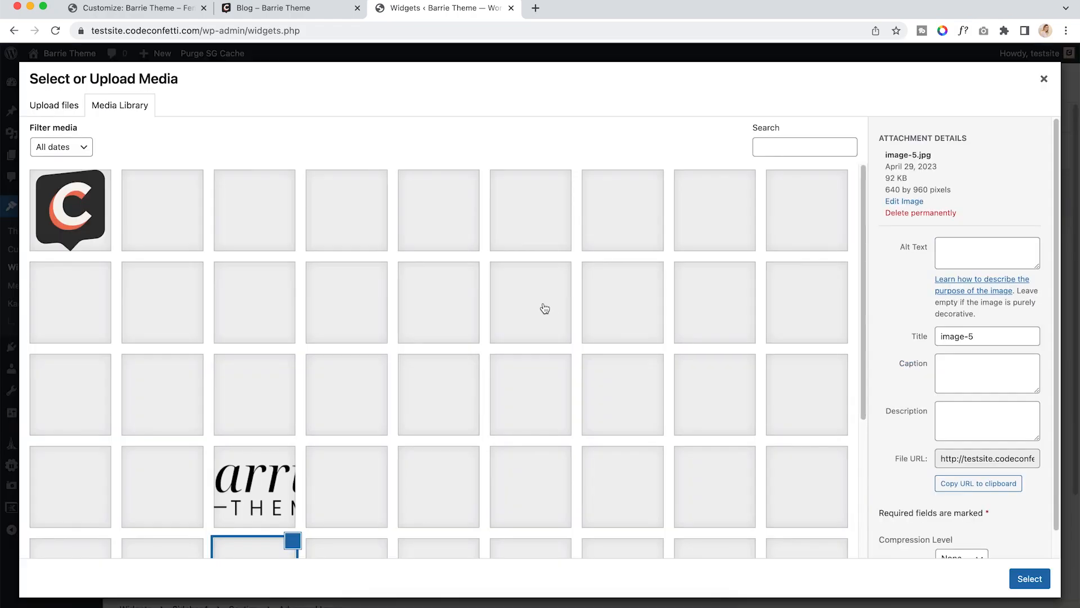
scroll(679, 311, down, 2)
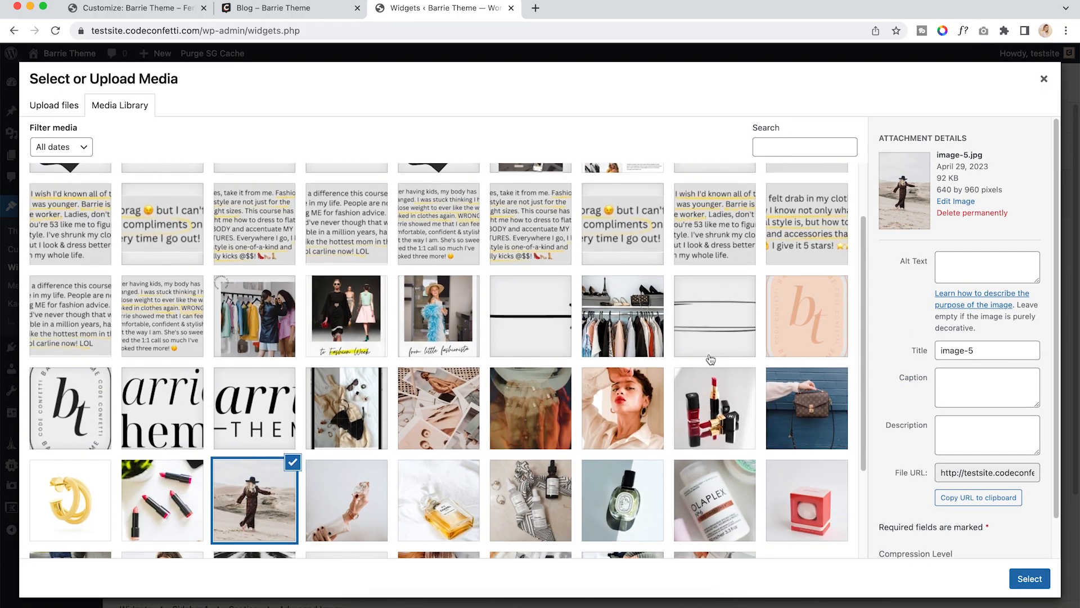
click(629, 394)
click(1029, 579)
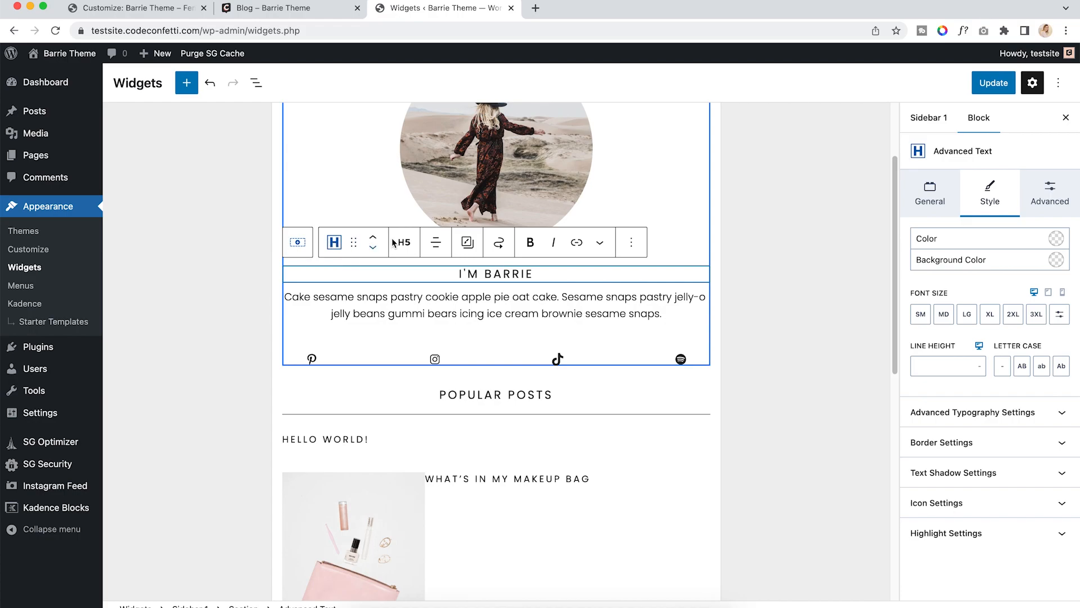
Inspect the editable heading text in Sidebar 1 and the Pinterest icon's link address
drag(492, 274, 529, 273)
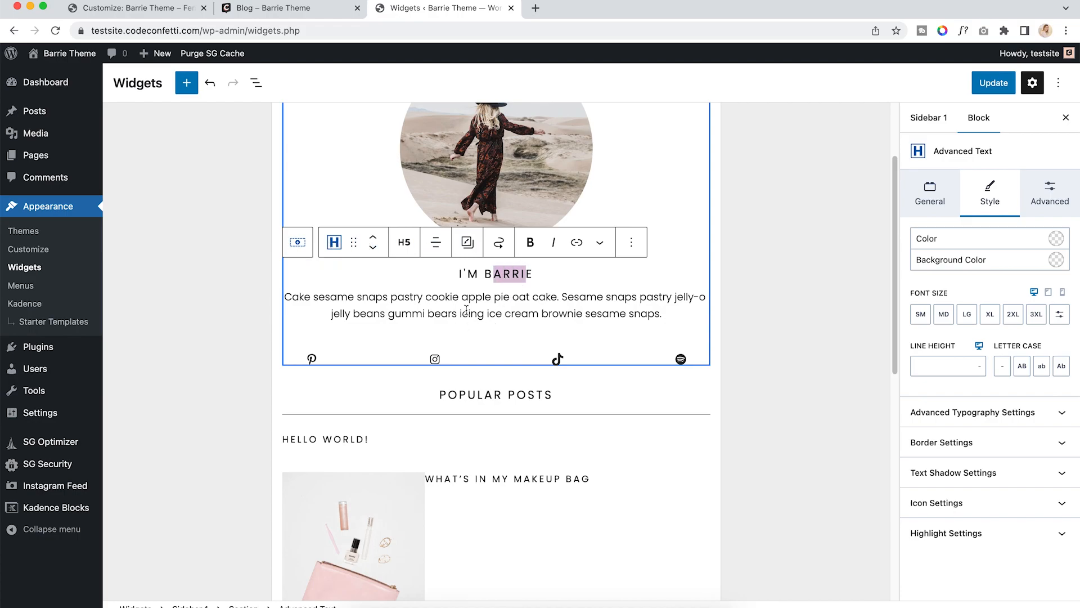
click(346, 360)
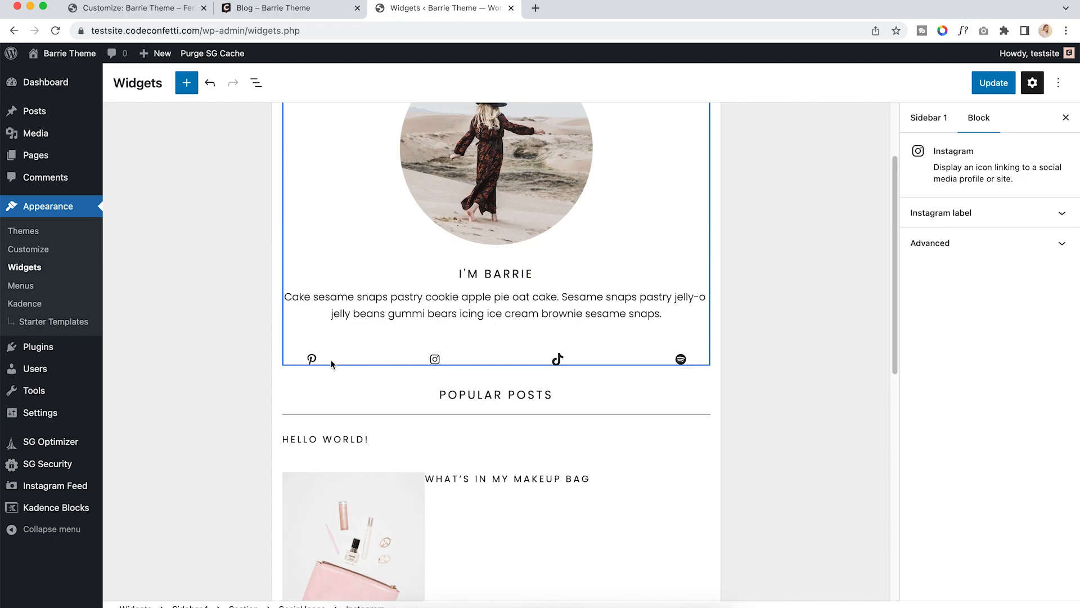
click(311, 360)
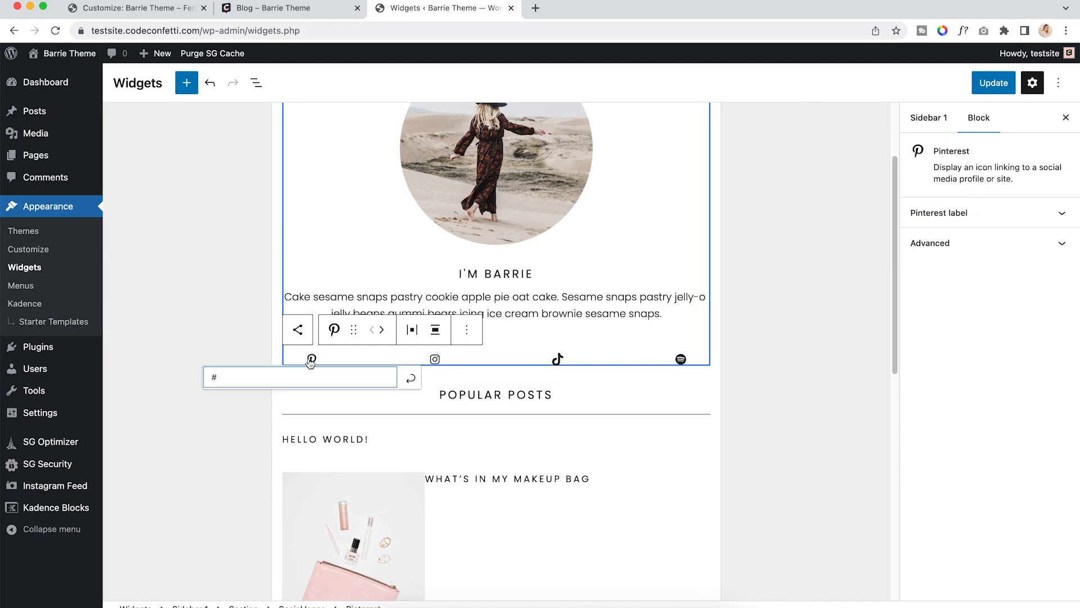
click(355, 362)
Add a Link icon to the end of the social icons row in Sidebar 1
click(698, 364)
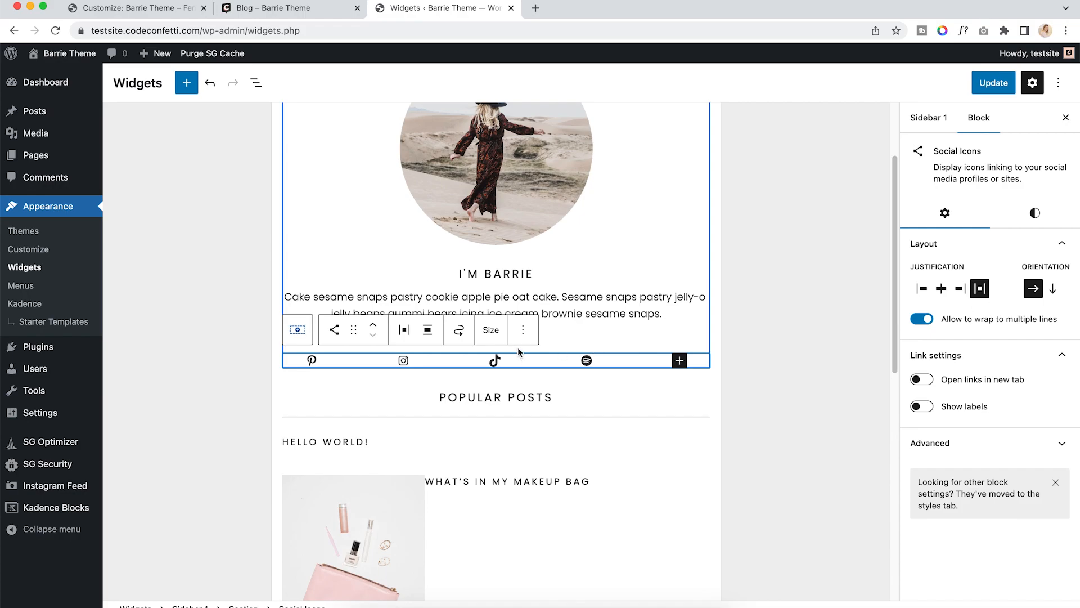
mouse_move(479, 364)
click(681, 363)
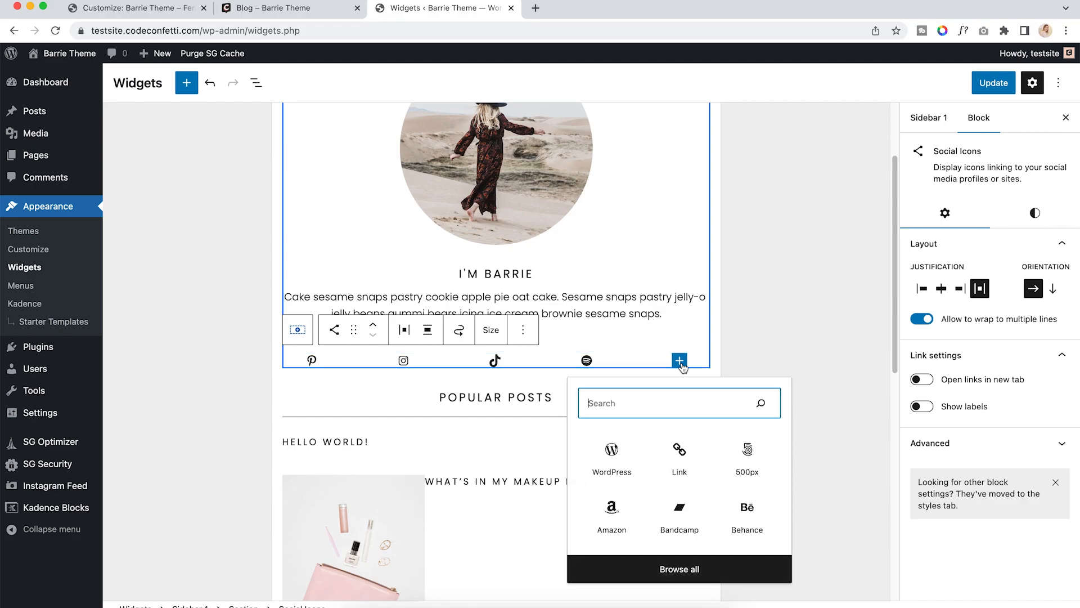
click(687, 455)
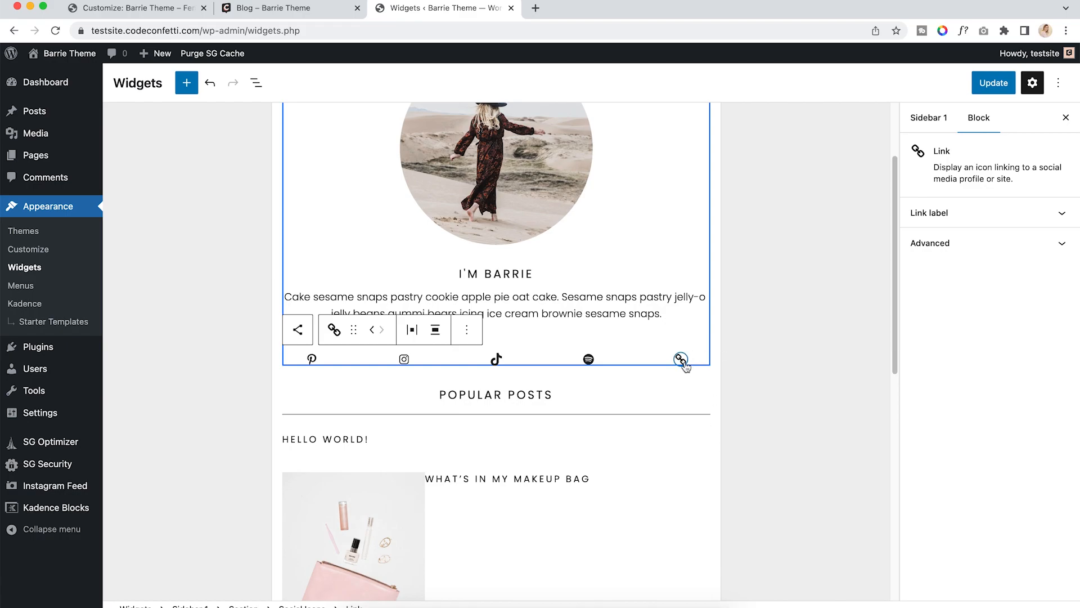
Inspect the Spotify icon's link address in the sidebar's social icons without changing it
click(590, 360)
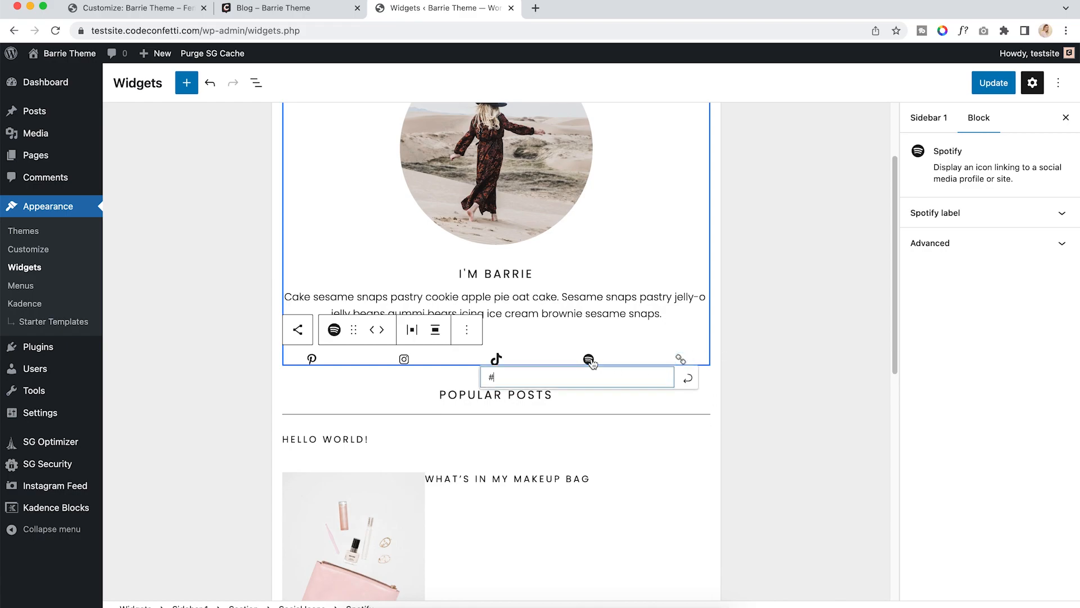
drag(511, 377, 485, 375)
click(516, 376)
drag(514, 374, 474, 373)
click(602, 341)
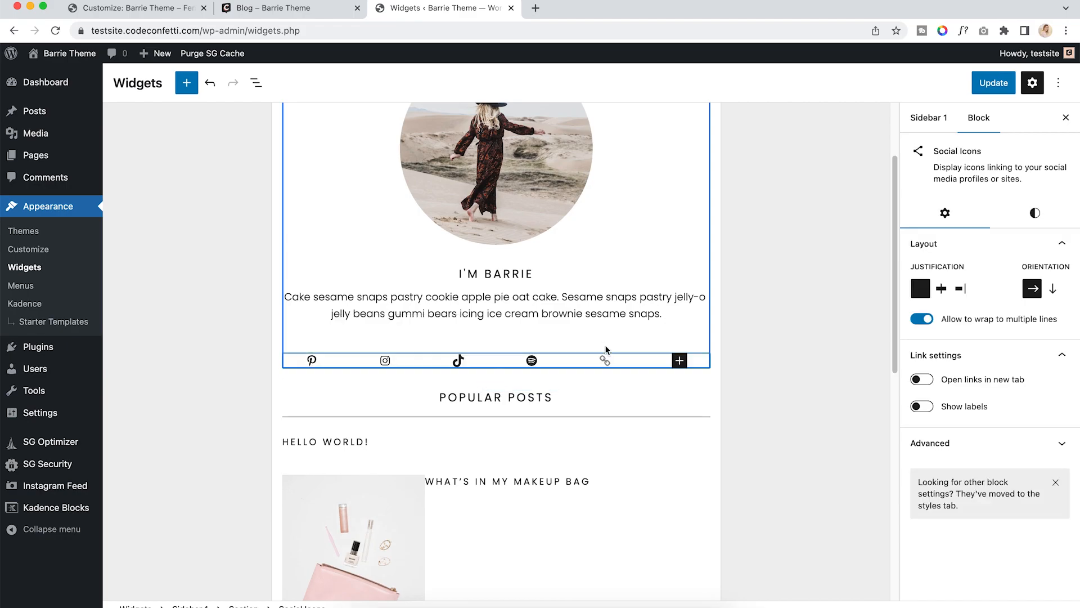
Save the widgets with the new Link icon's address left empty, and reload the blog page to check the sidebar icons
click(603, 361)
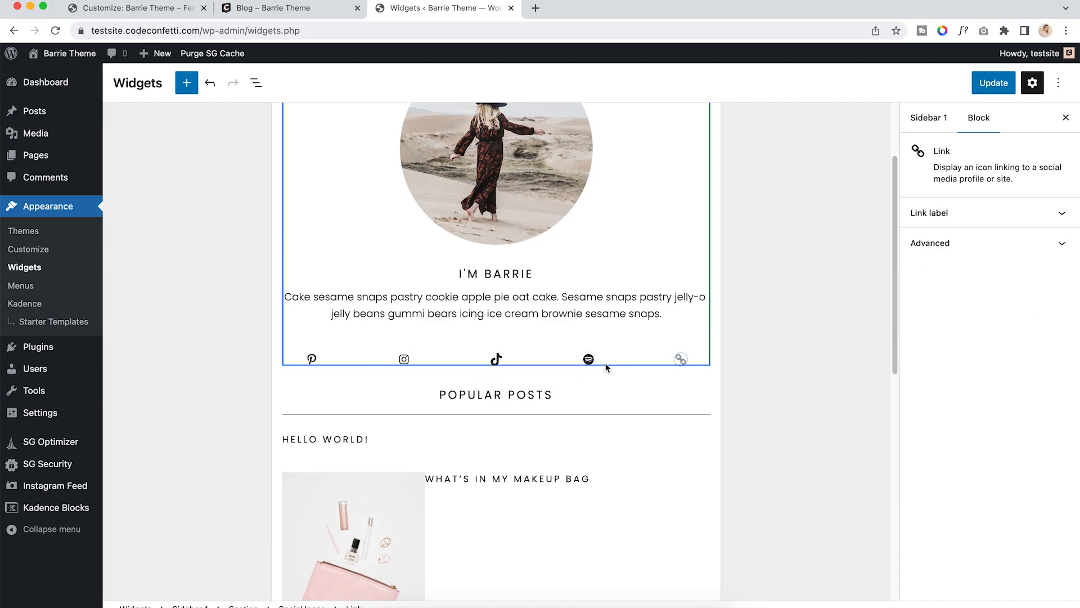
click(679, 361)
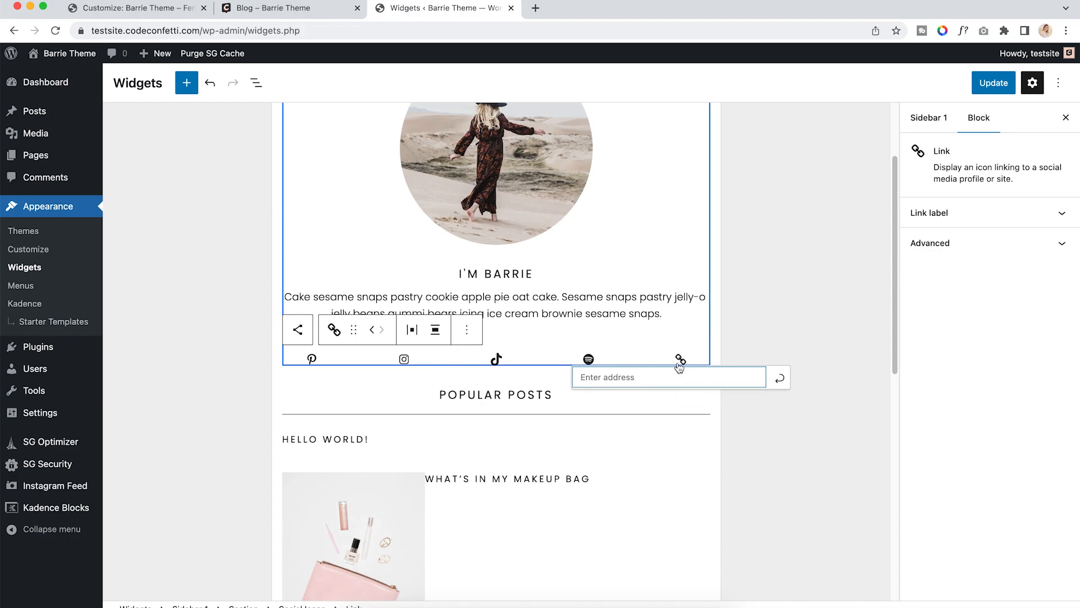
click(994, 83)
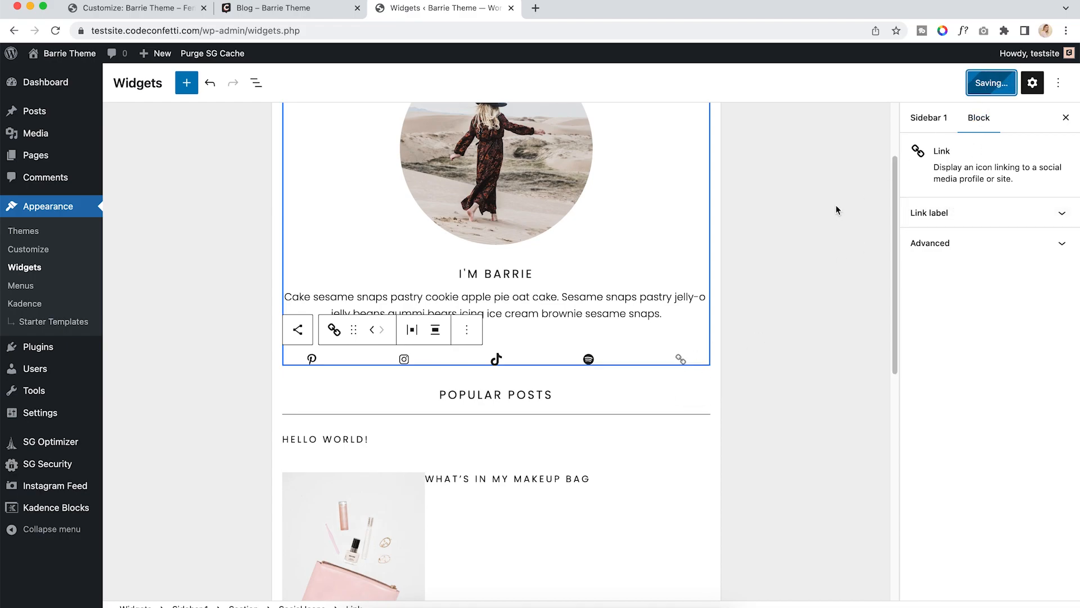
click(283, 9)
key(super+r)
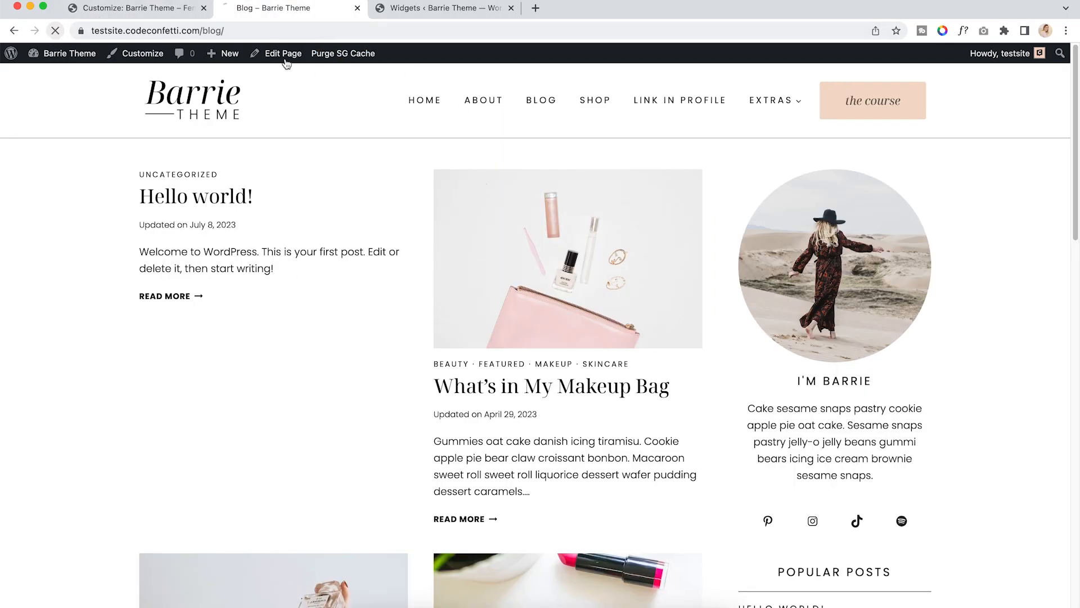
scroll(915, 482, down, 1)
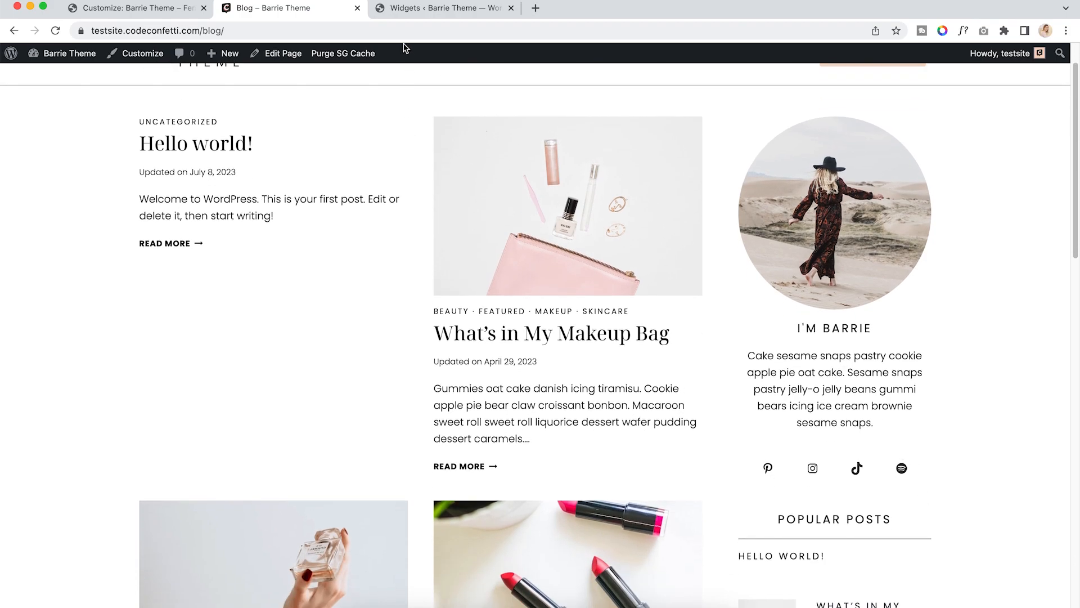
Set the address of the new Link icon in Sidebar 1 to google.com
click(408, 8)
click(681, 359)
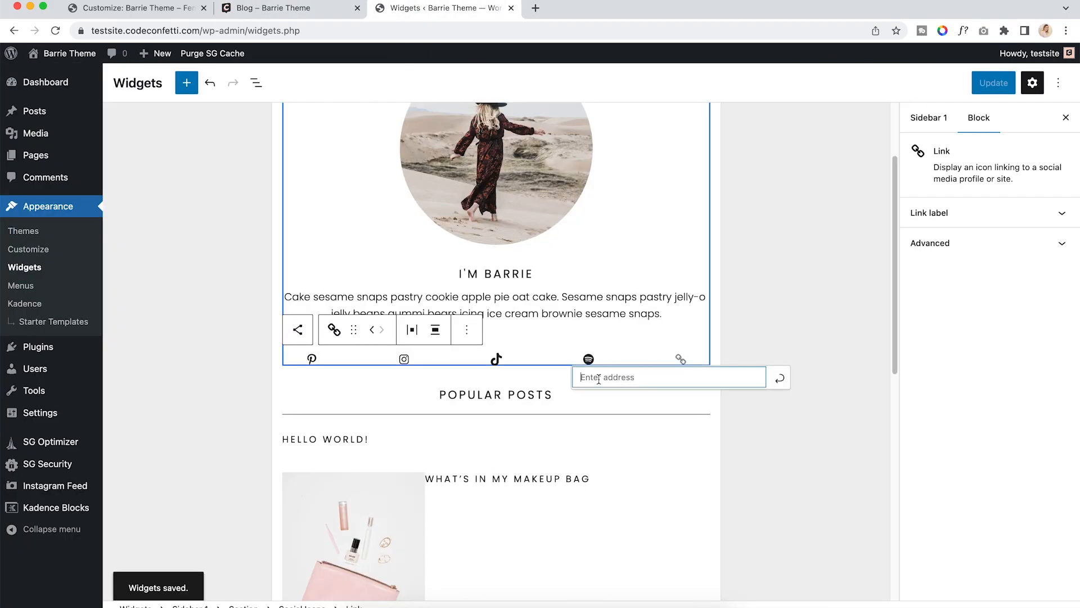
text(google.com)
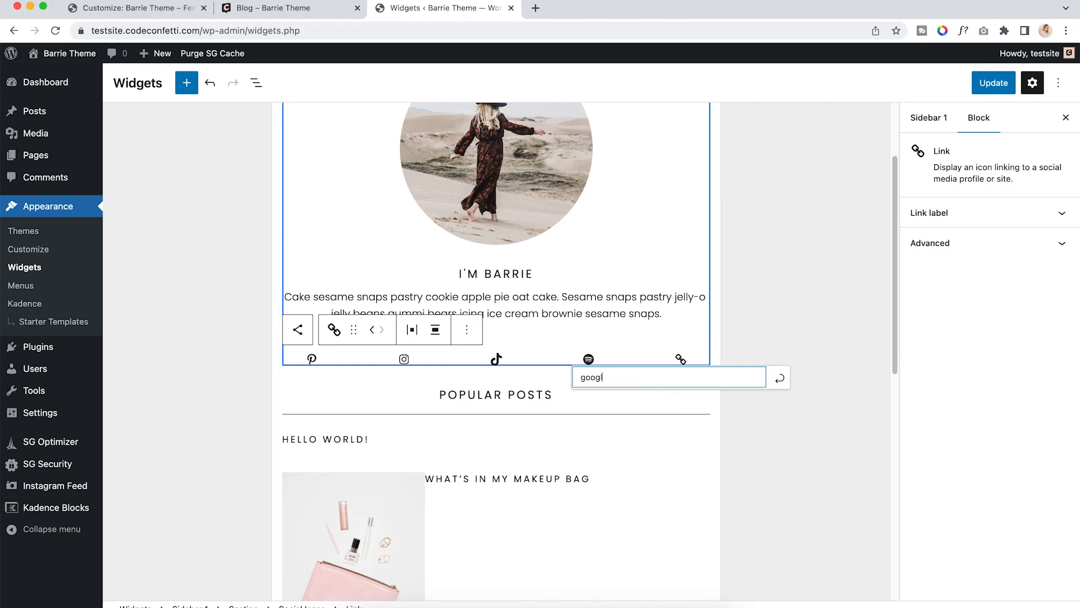
click(784, 380)
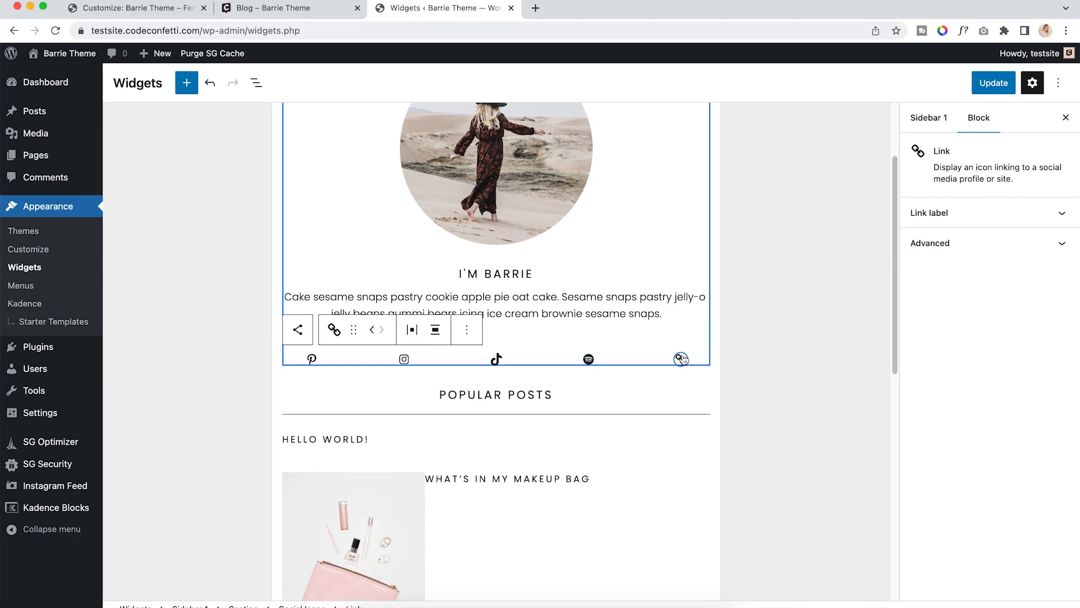
Save the widgets with the new Link icon's address and reload the blog page to check the sidebar icons
click(995, 84)
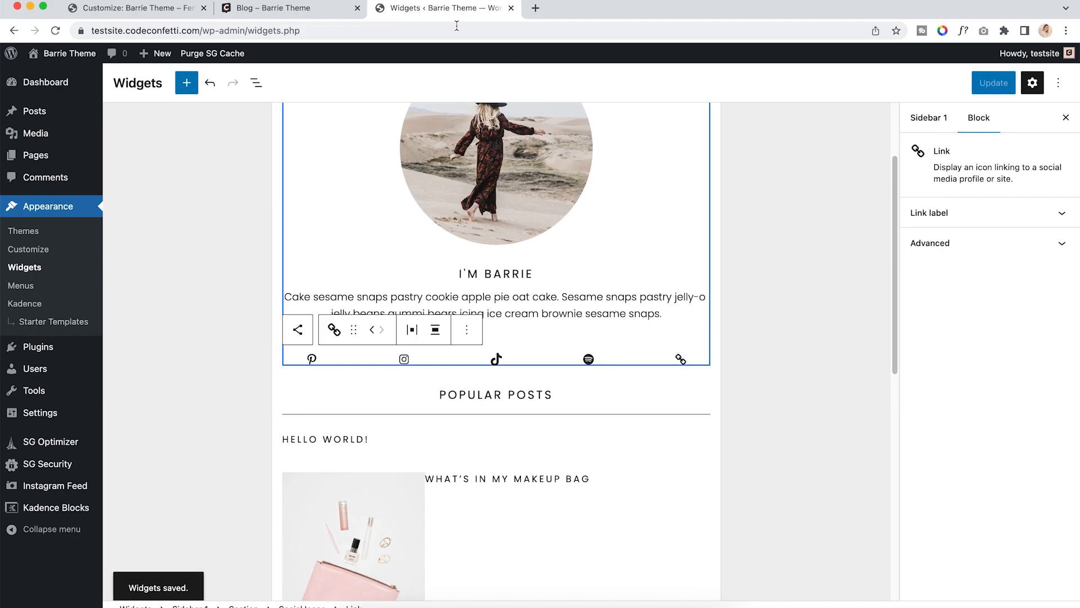
click(281, 8)
click(60, 31)
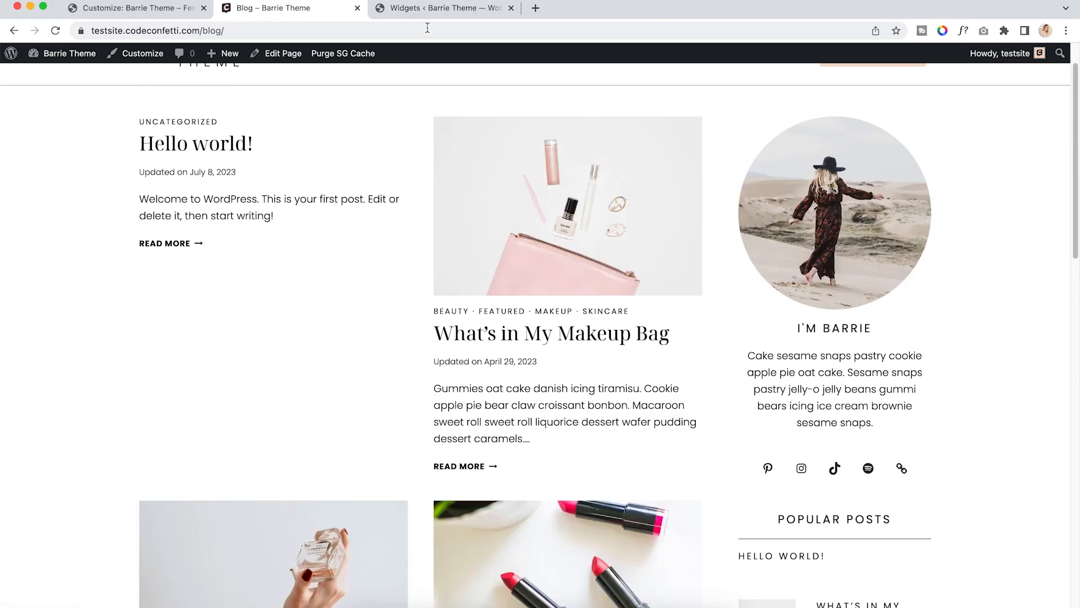
Return to the widget editor and inspect the Popular Posts heading and the settings of its Posts block
click(433, 11)
click(762, 294)
scroll(619, 357, down, 3)
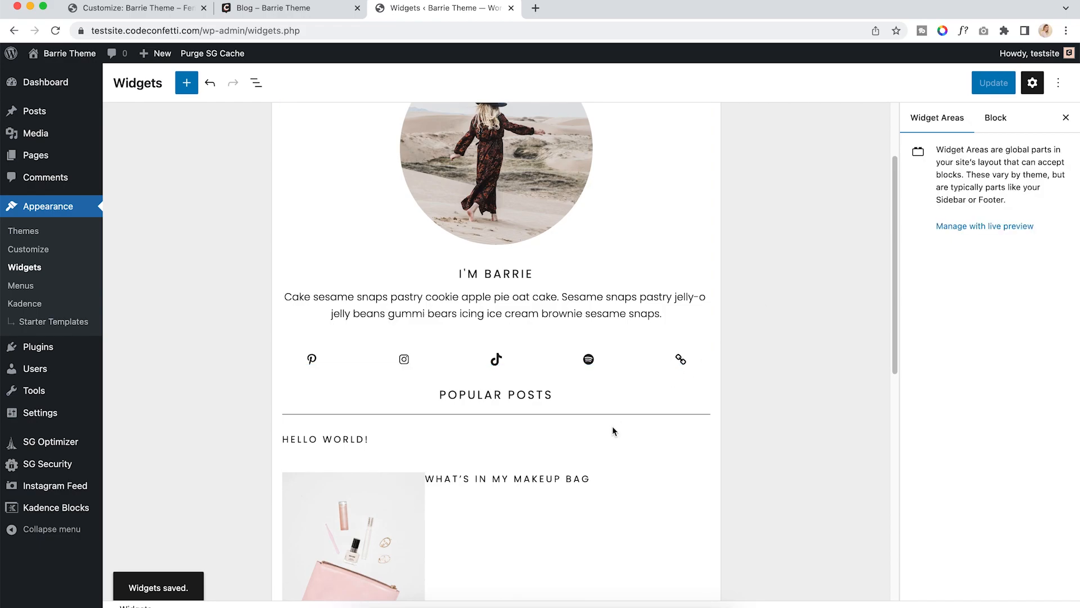
click(570, 404)
click(695, 248)
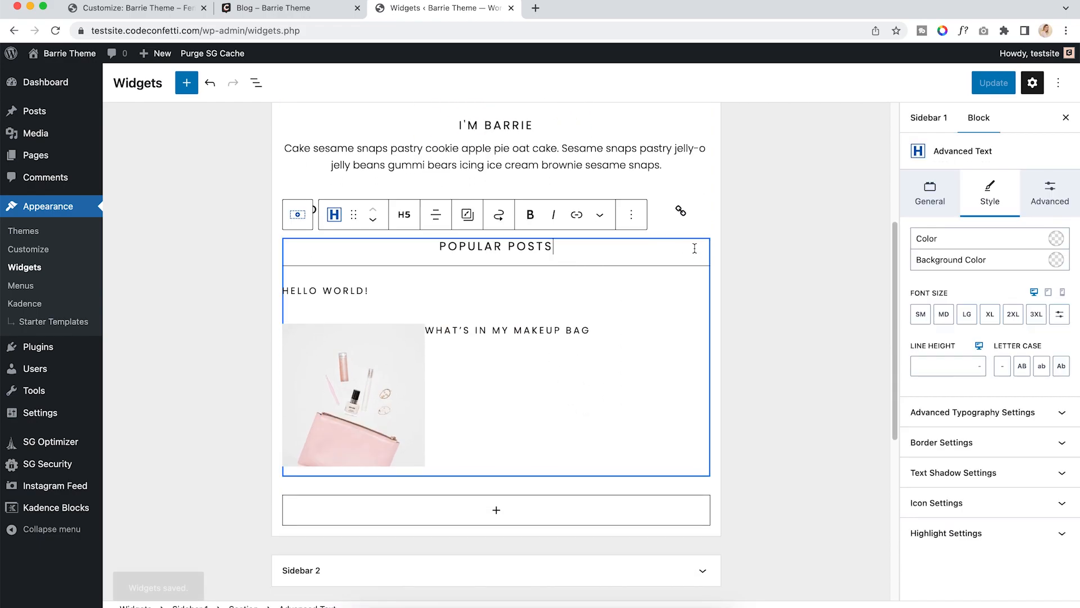
click(529, 291)
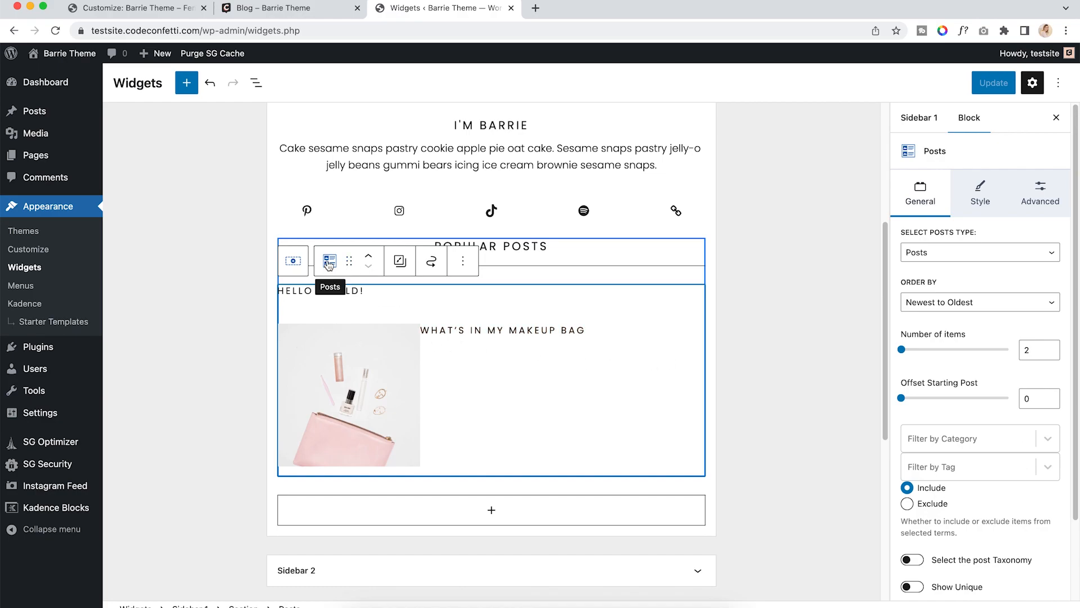
click(805, 313)
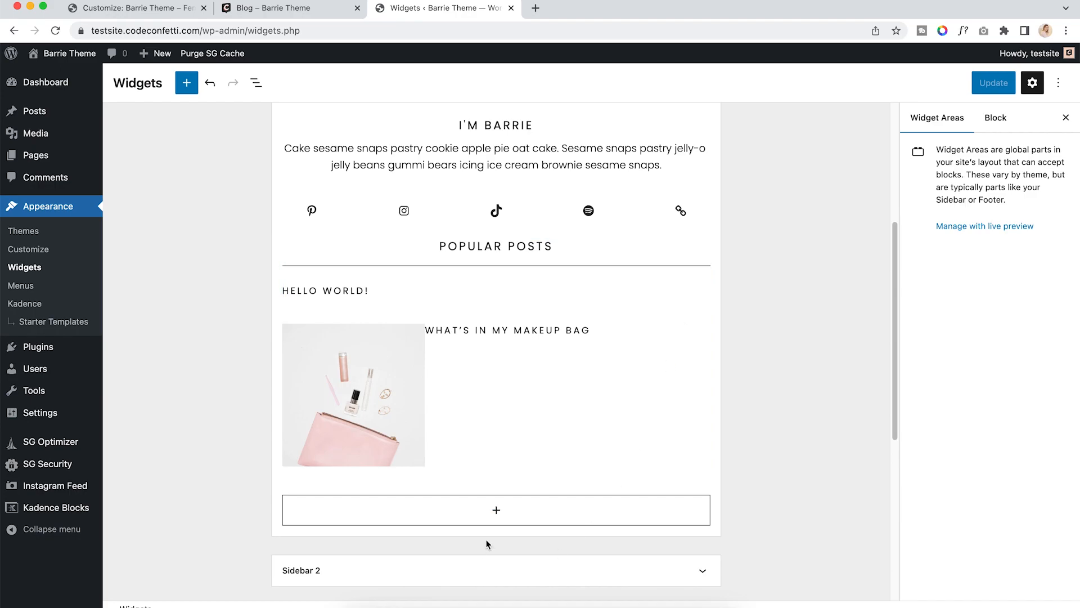
Browse the full block library for blocks that can be added below the popular posts in Sidebar 1
click(496, 511)
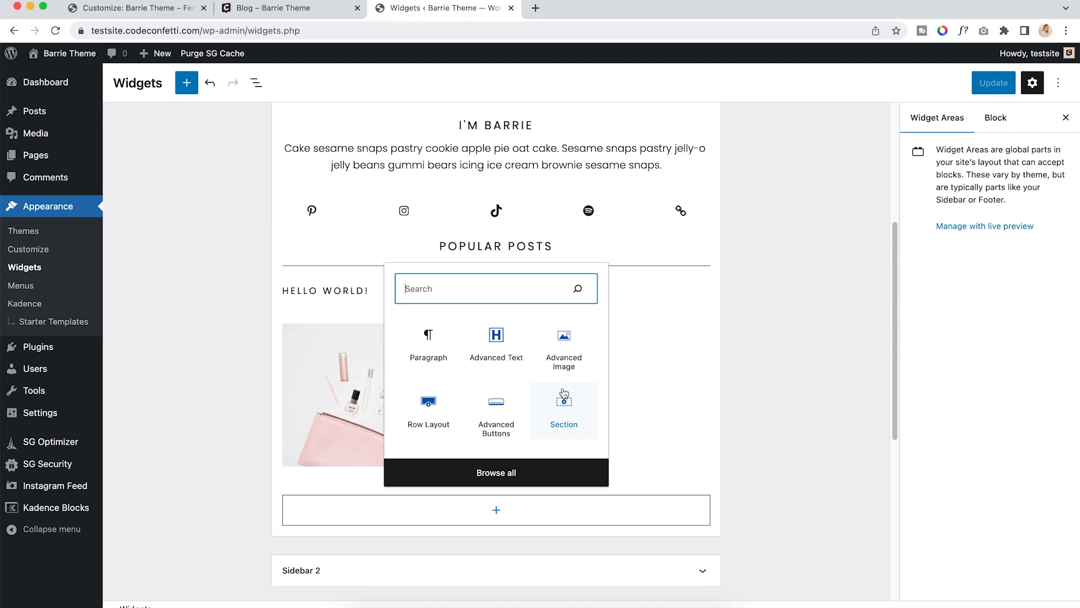
click(527, 479)
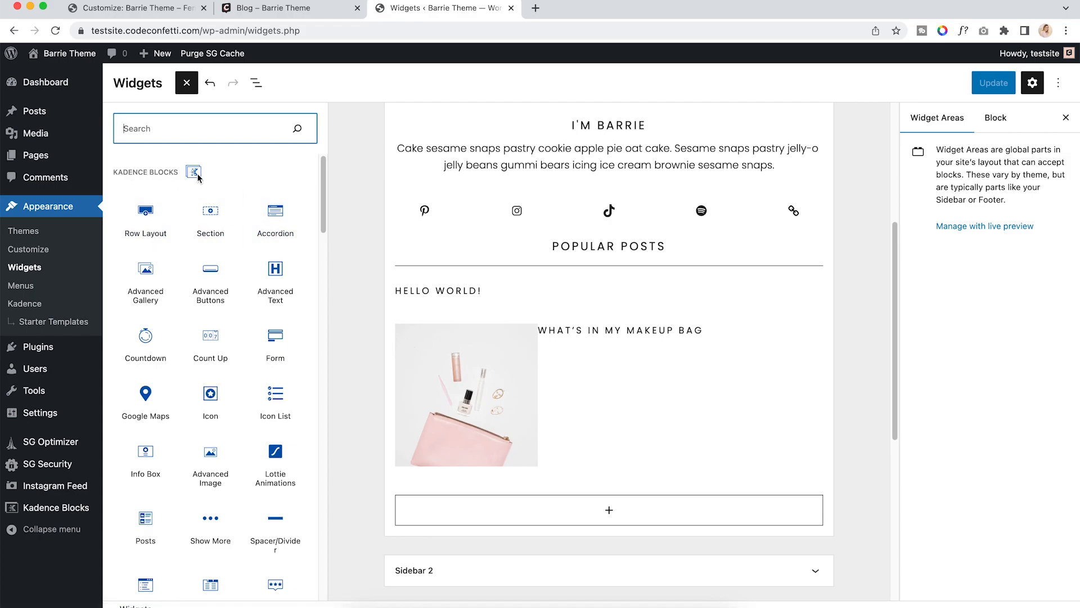
scroll(283, 278, down, 1)
scroll(283, 278, down, 5)
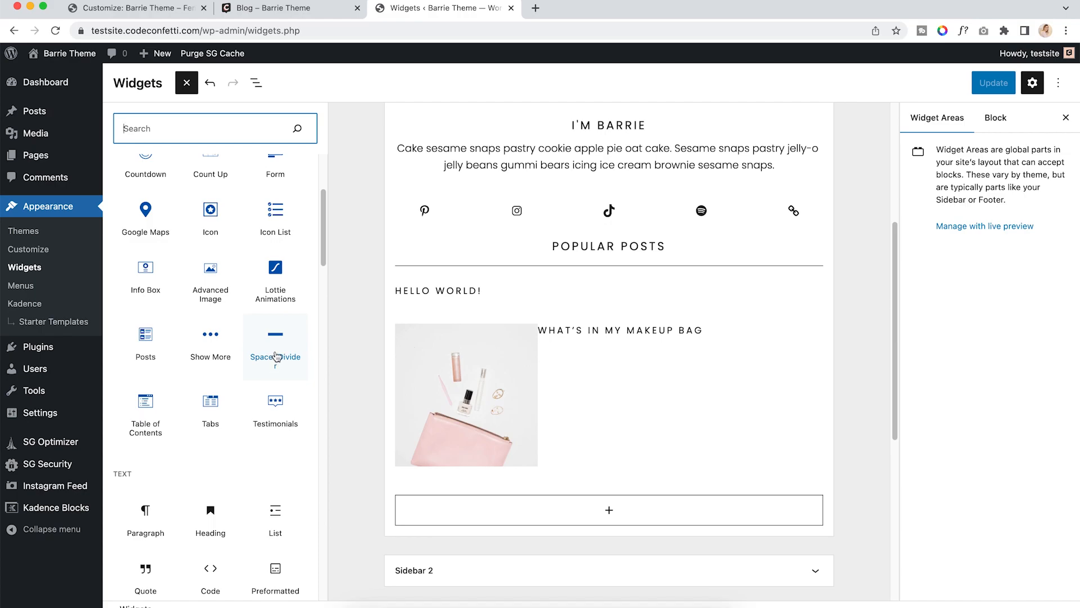
scroll(265, 303, up, 3)
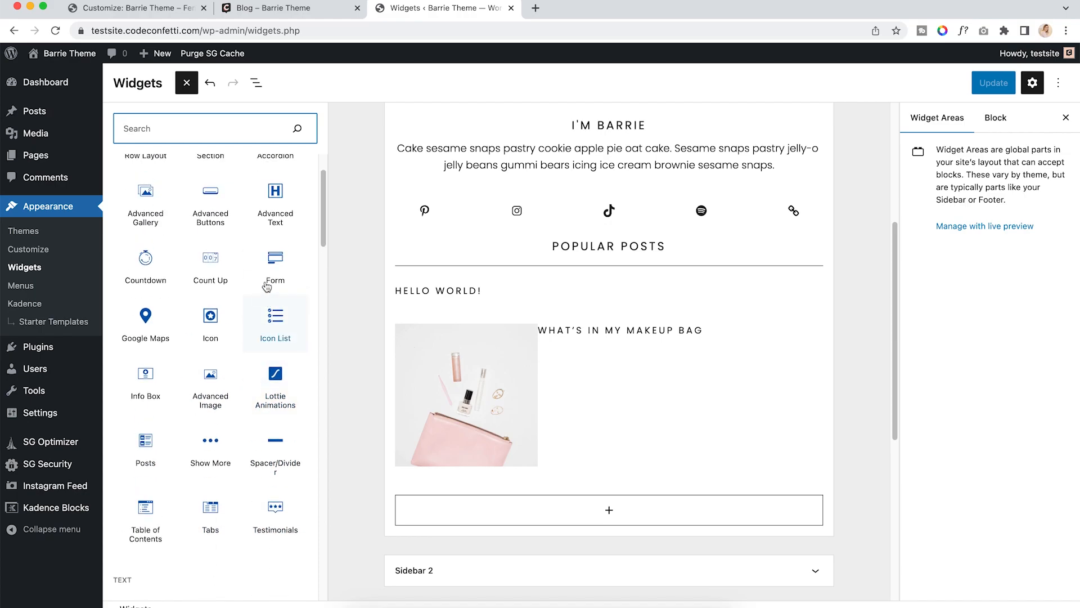
scroll(280, 363, down, 3)
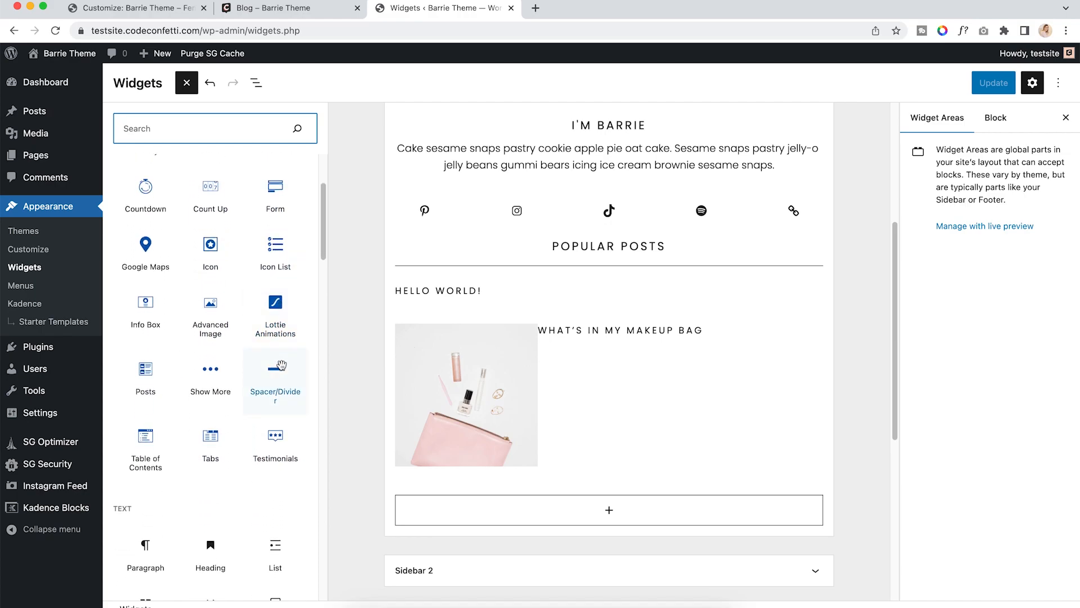
scroll(281, 366, down, 5)
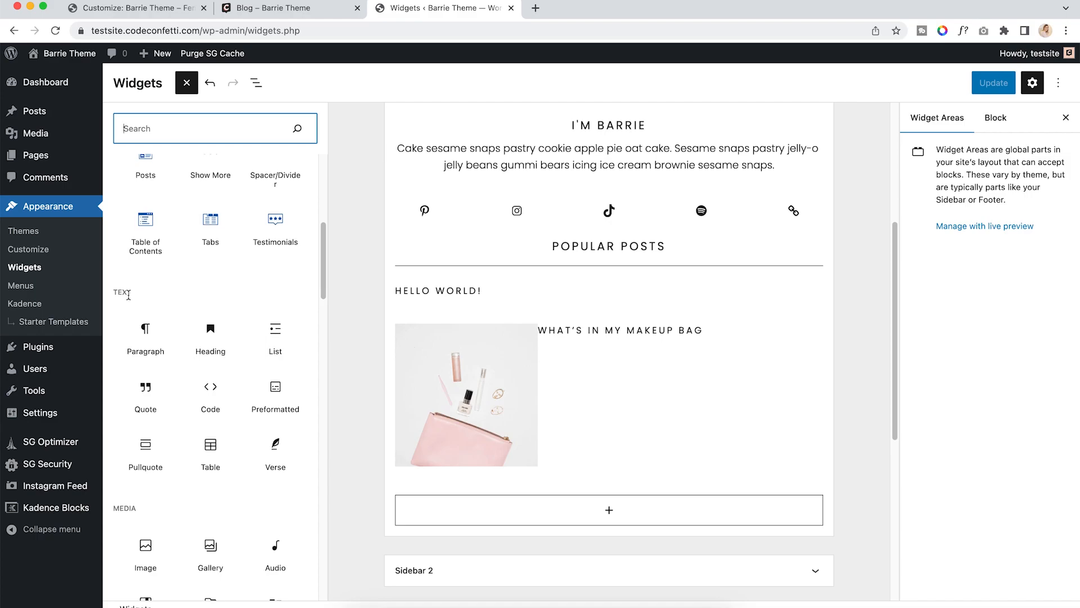
scroll(141, 298, down, 1)
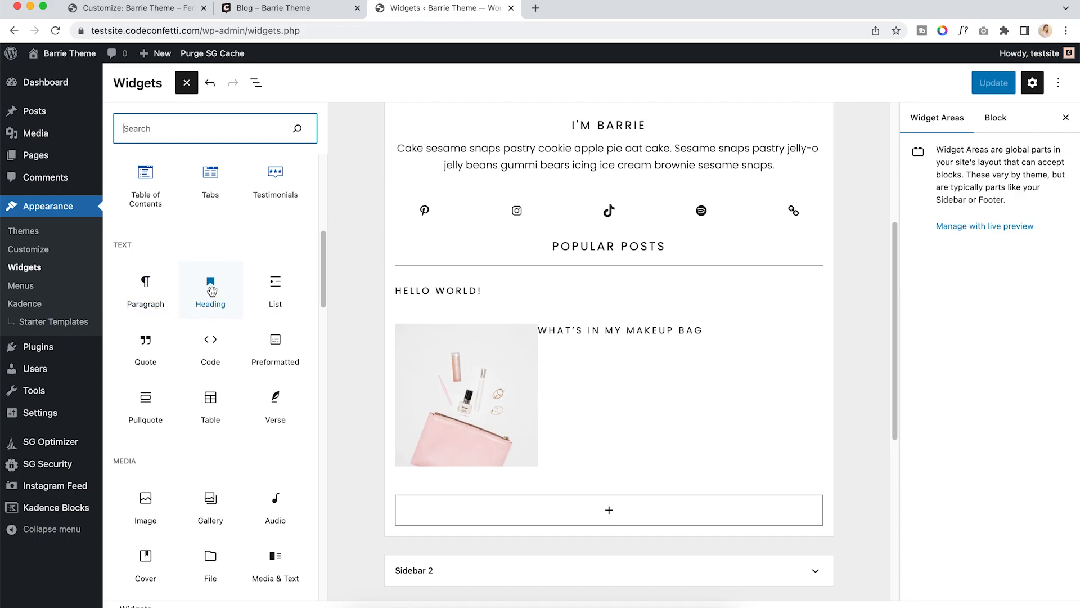
scroll(211, 290, up, 5)
scroll(216, 306, down, 6)
scroll(209, 242, up, 1)
scroll(207, 275, up, 8)
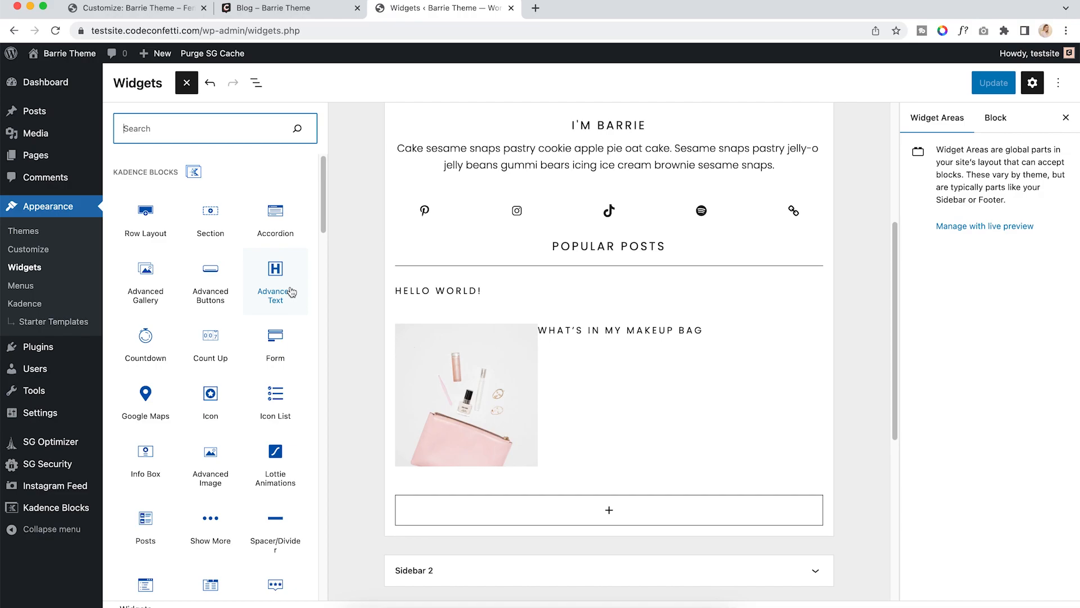
Add an Advanced Text block below the popular posts in Sidebar 1
click(276, 269)
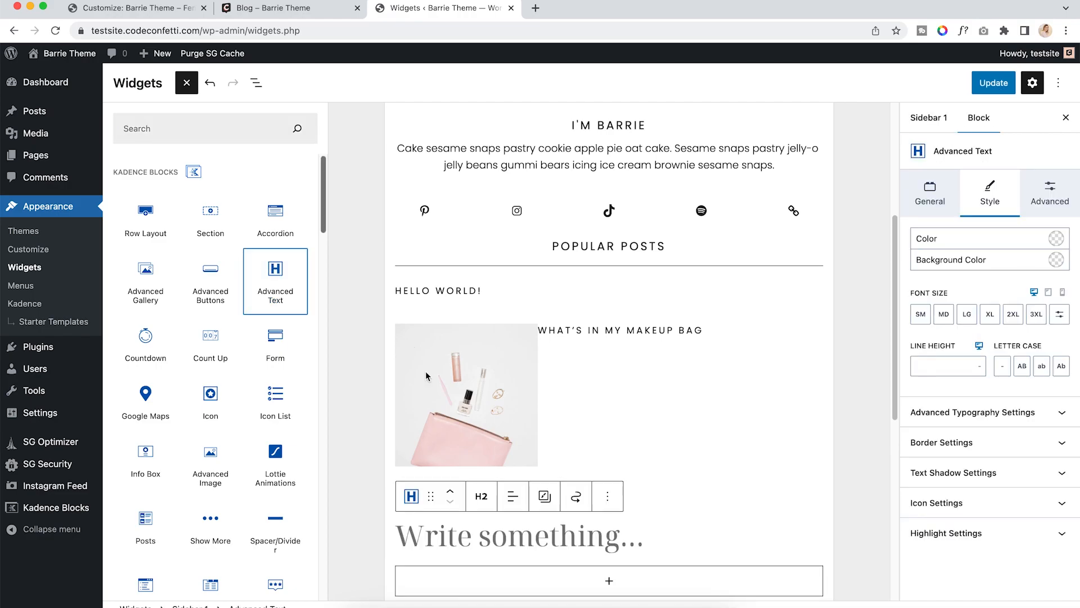
scroll(506, 388, down, 3)
click(521, 384)
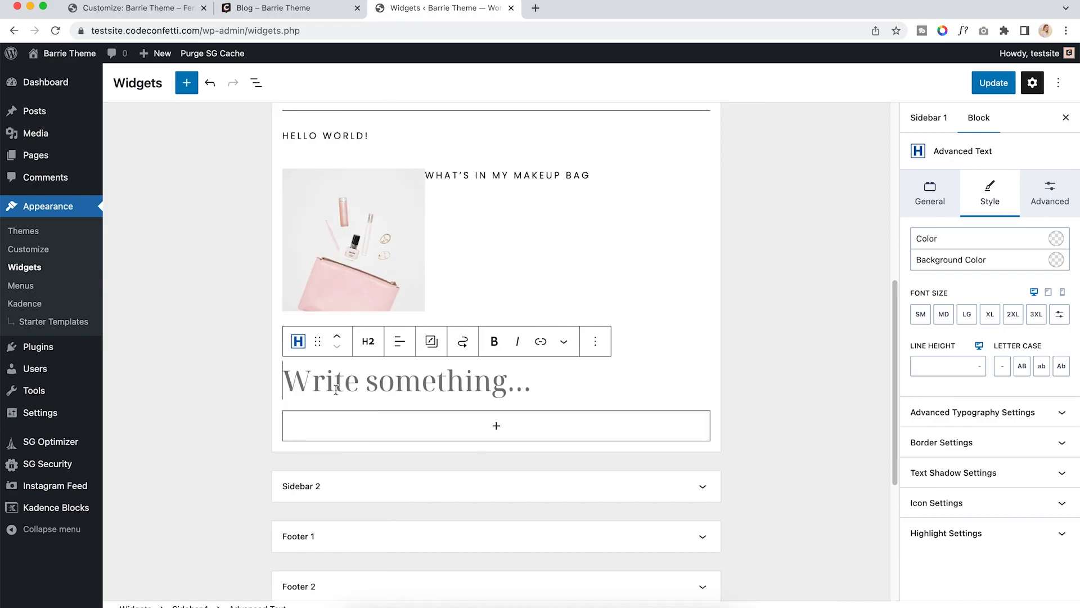
Center the new Advanced Text block's text, and review its heading level options and link settings
click(370, 342)
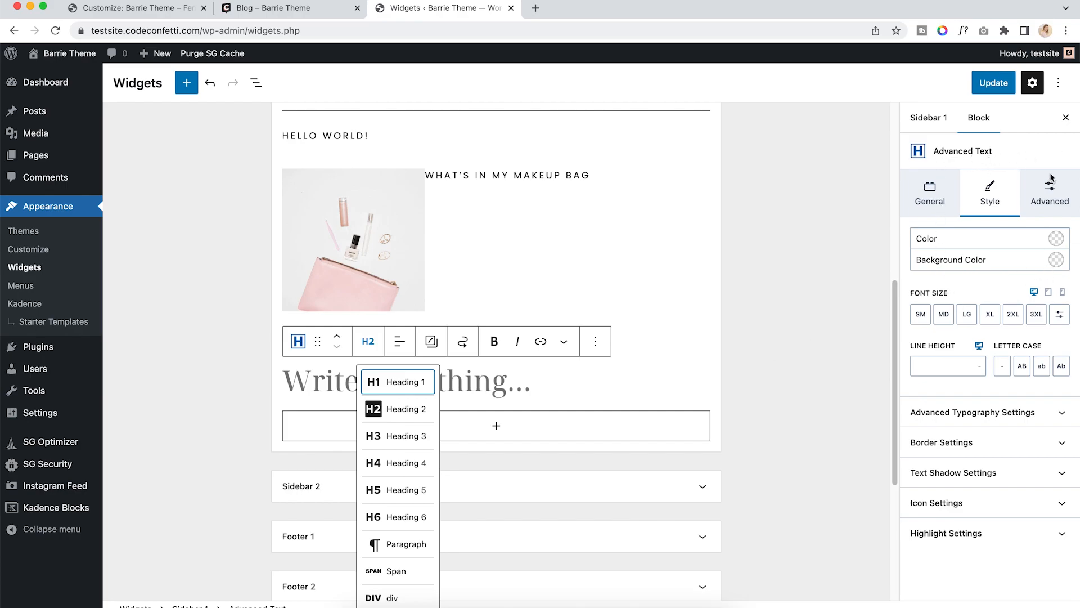
click(937, 201)
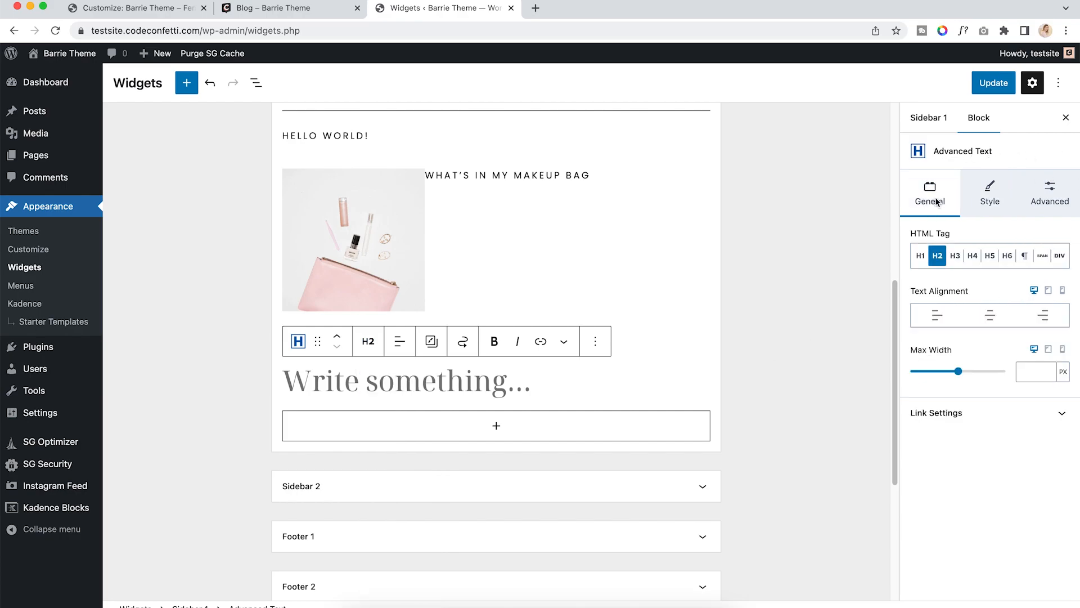
click(993, 319)
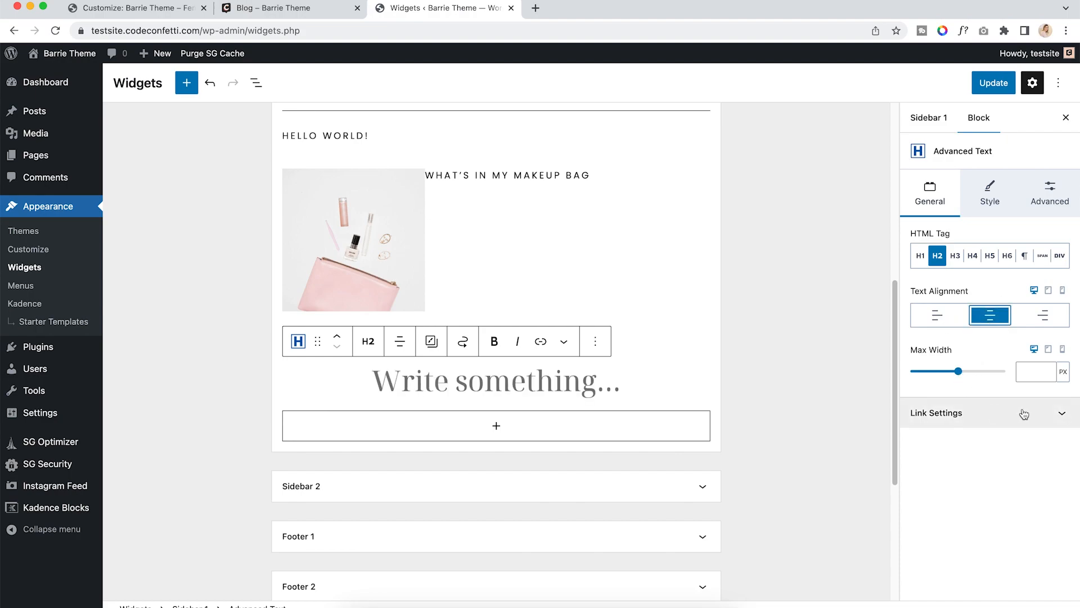
click(959, 413)
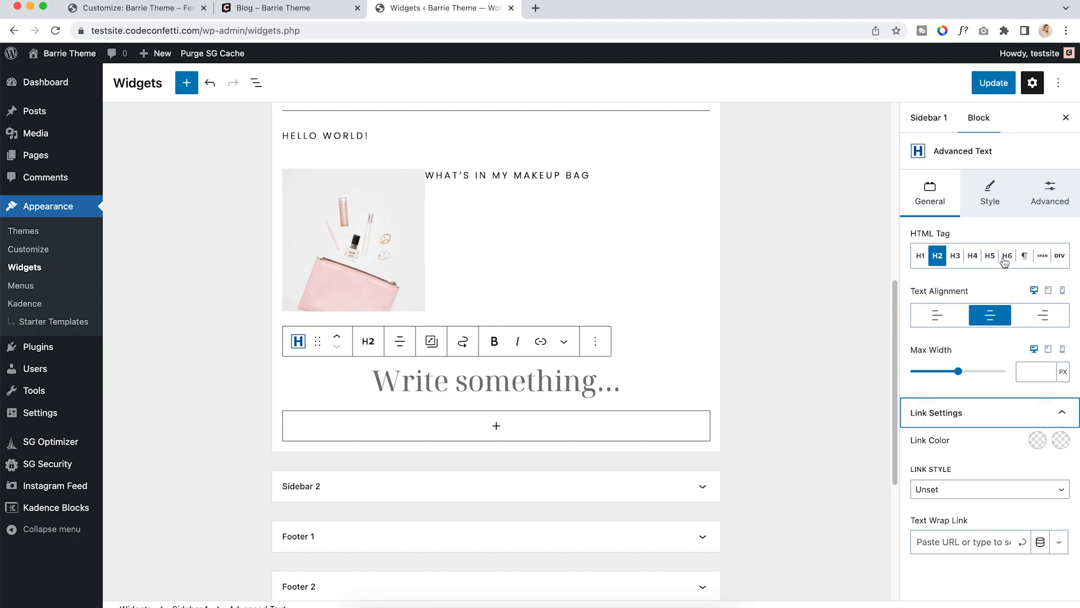
Set the Advanced Text block's text color to the darker peach palette color and its background color to 111111
click(988, 190)
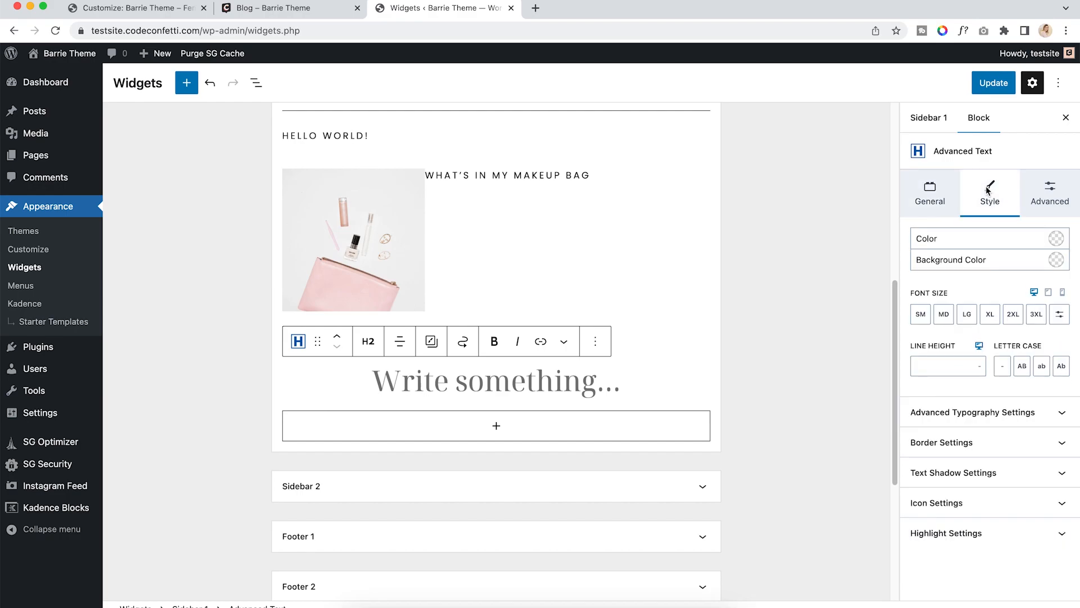
click(1056, 238)
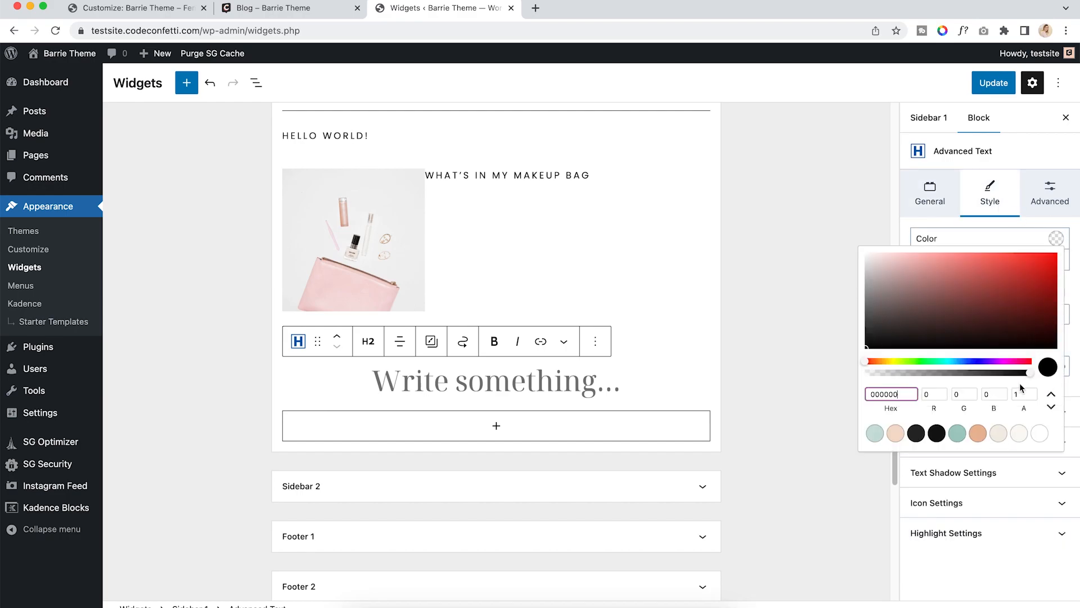
click(979, 433)
click(1056, 238)
click(1056, 259)
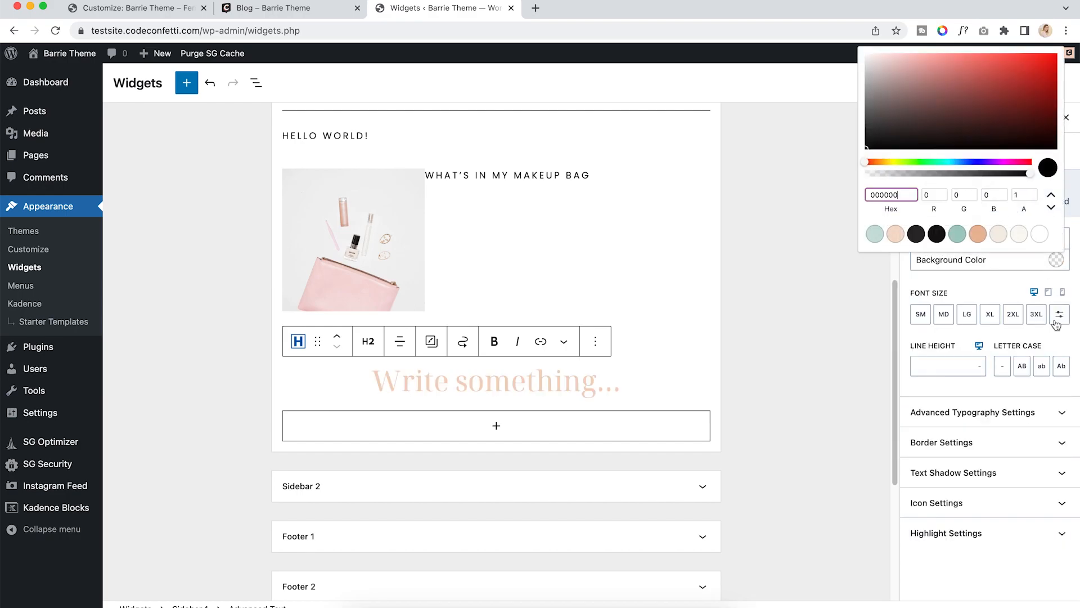
click(937, 234)
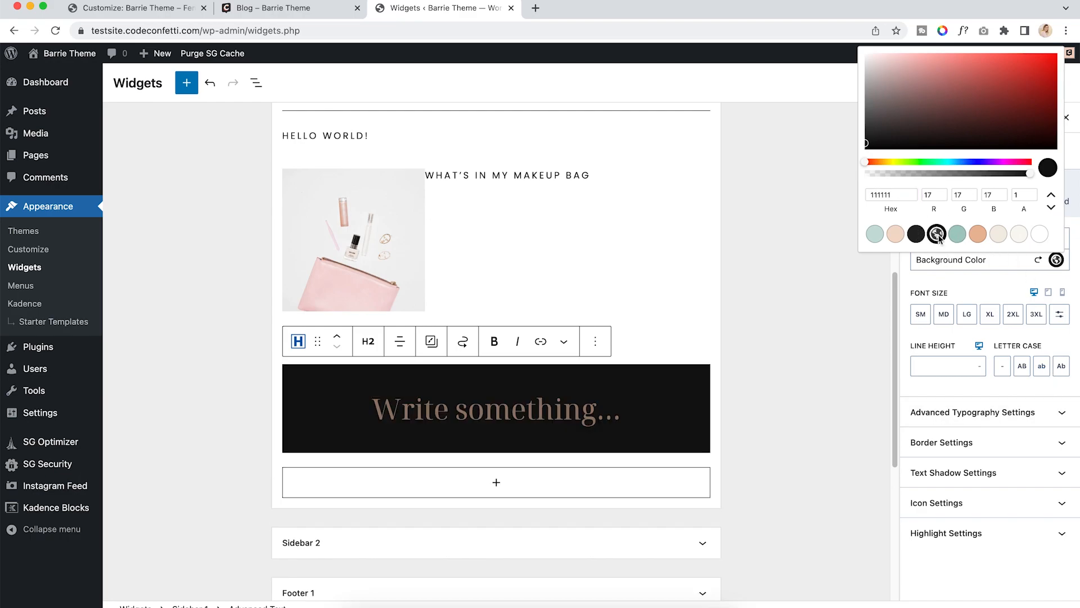
click(967, 282)
Try the SM to XL preset font sizes and a custom 60 px size on the Advanced Text block, and clear the font size
click(989, 315)
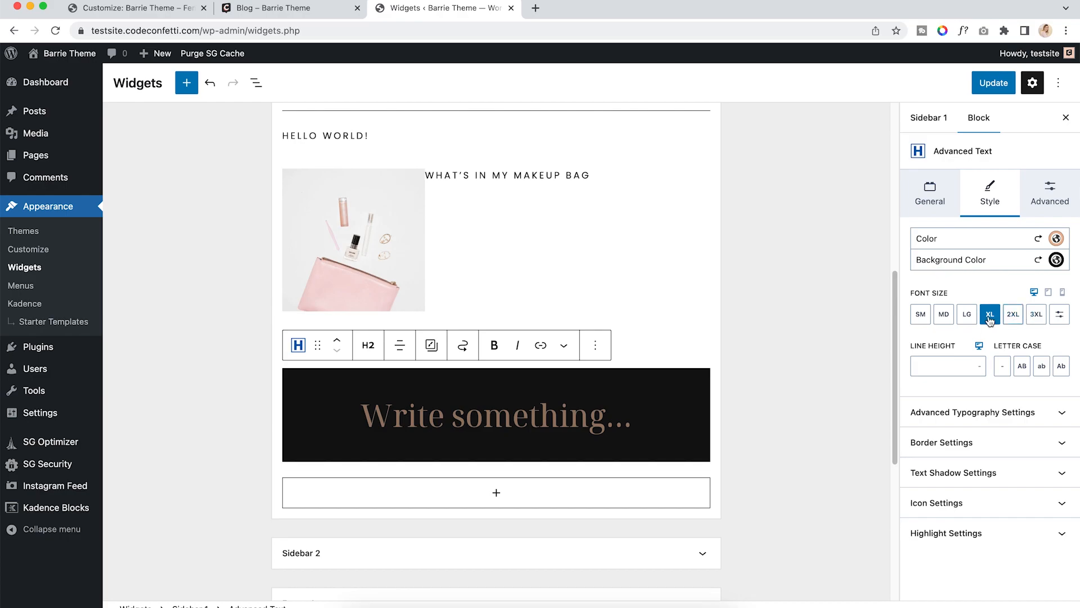
click(920, 316)
click(944, 316)
click(966, 315)
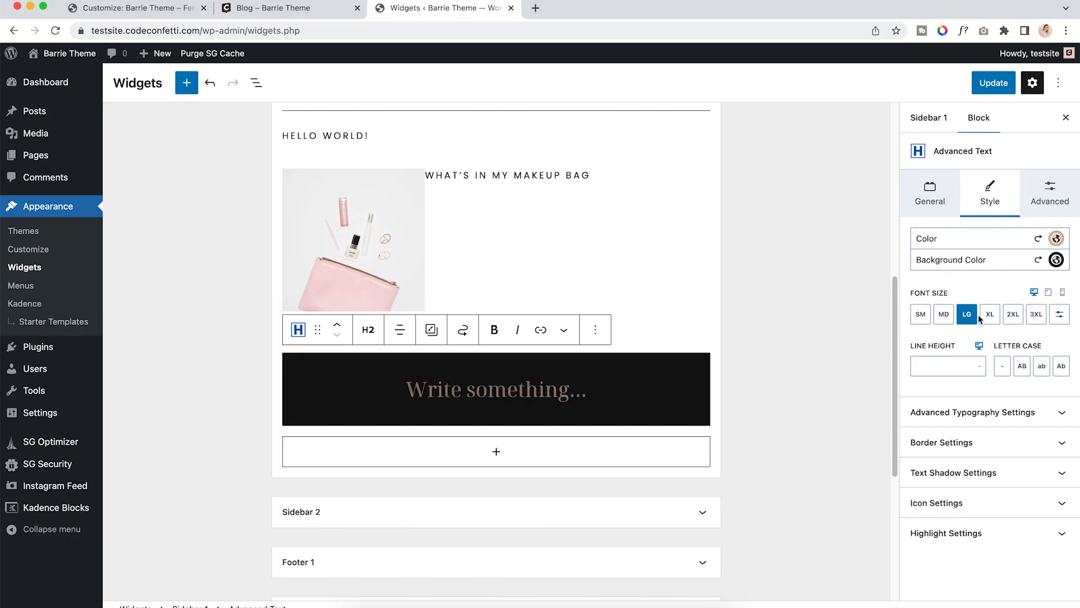
click(990, 315)
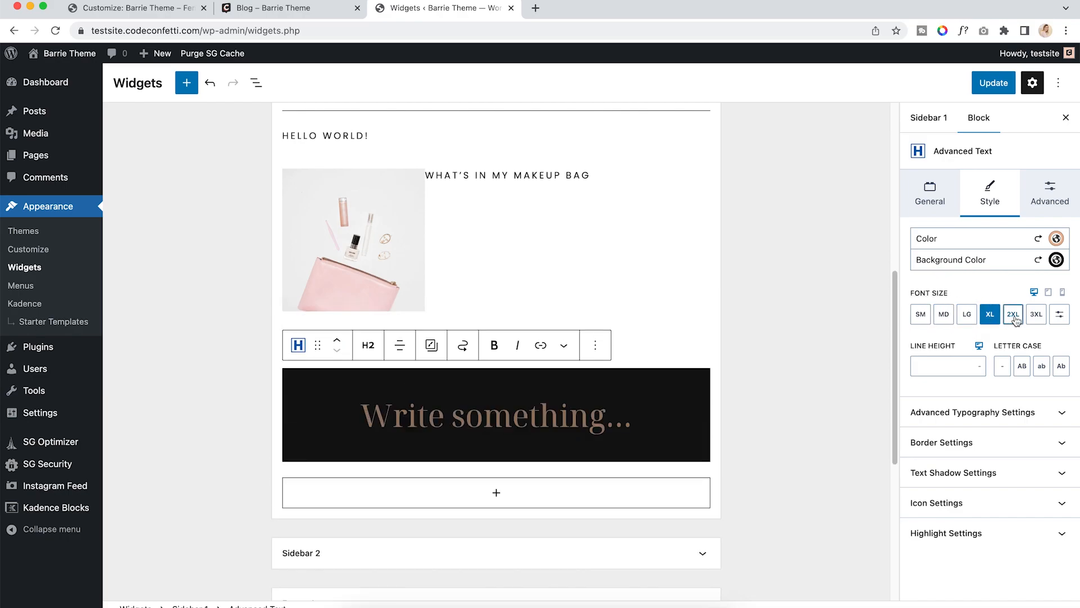
click(1060, 315)
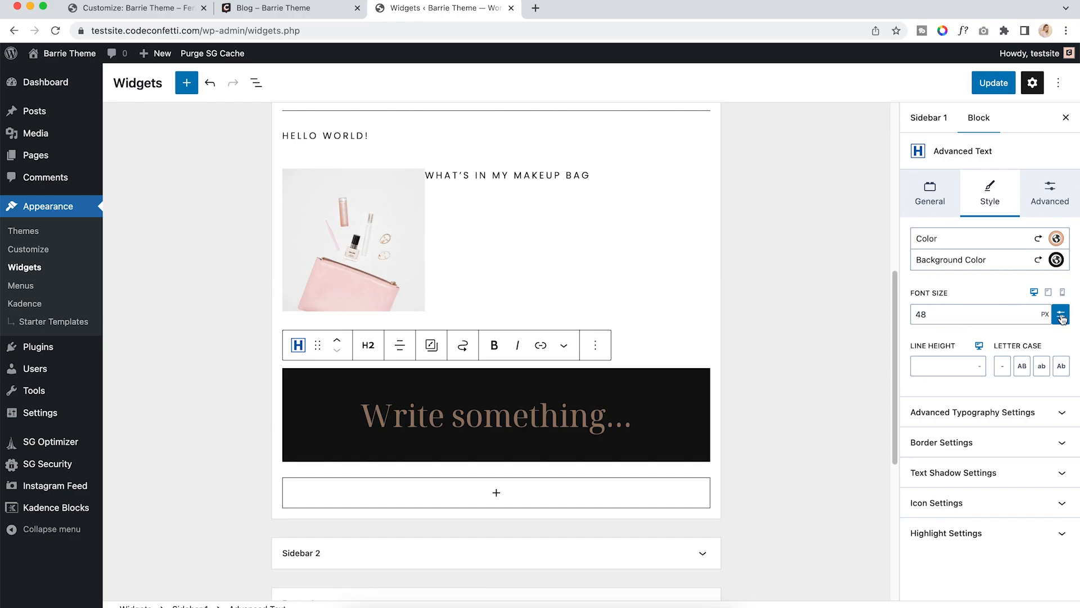
click(980, 315)
double_click(917, 314)
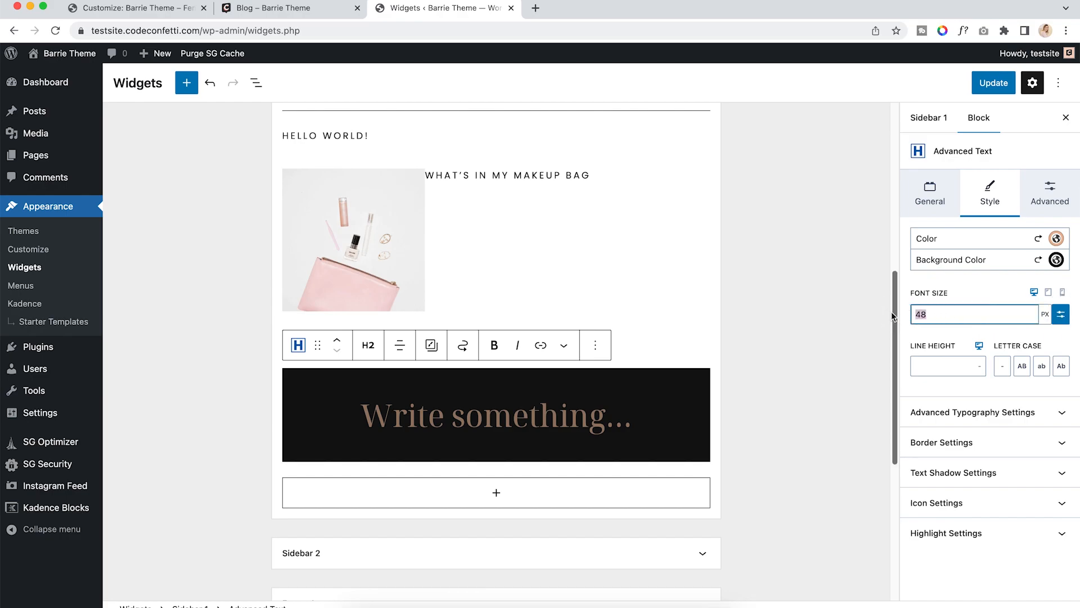
text(60)
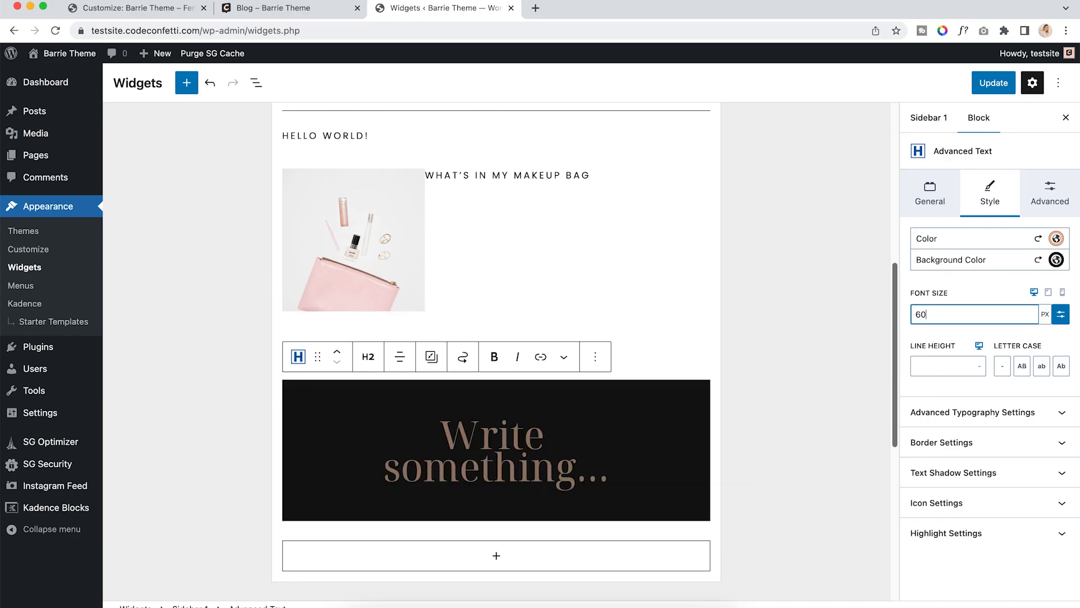
click(1061, 315)
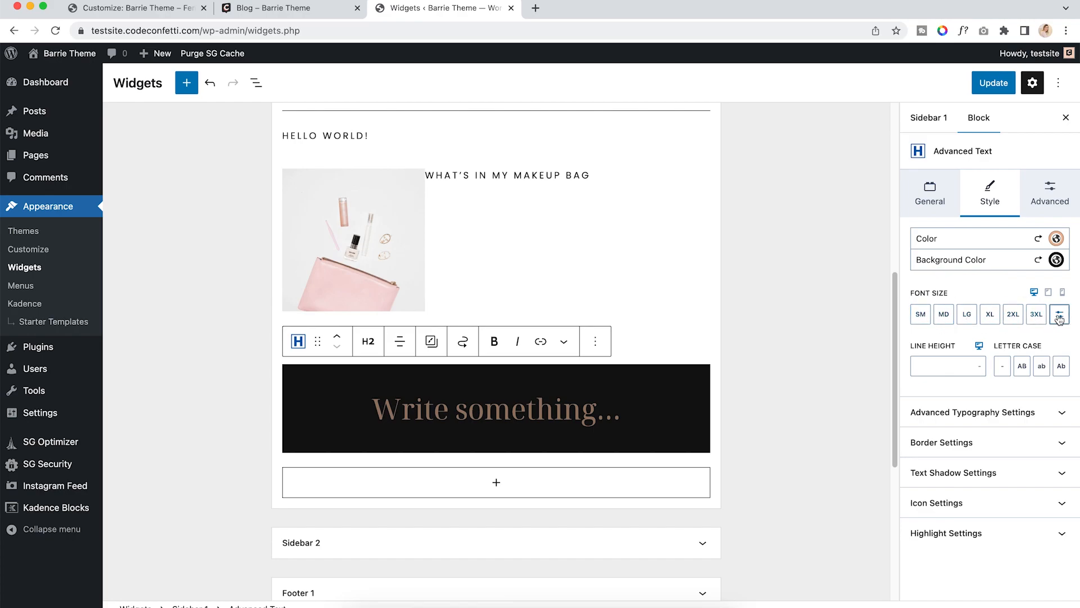
Expand the Advanced Text block's advanced typography settings and enter "Noto Serif Display" as its text
click(1005, 415)
scroll(1009, 429, down, 4)
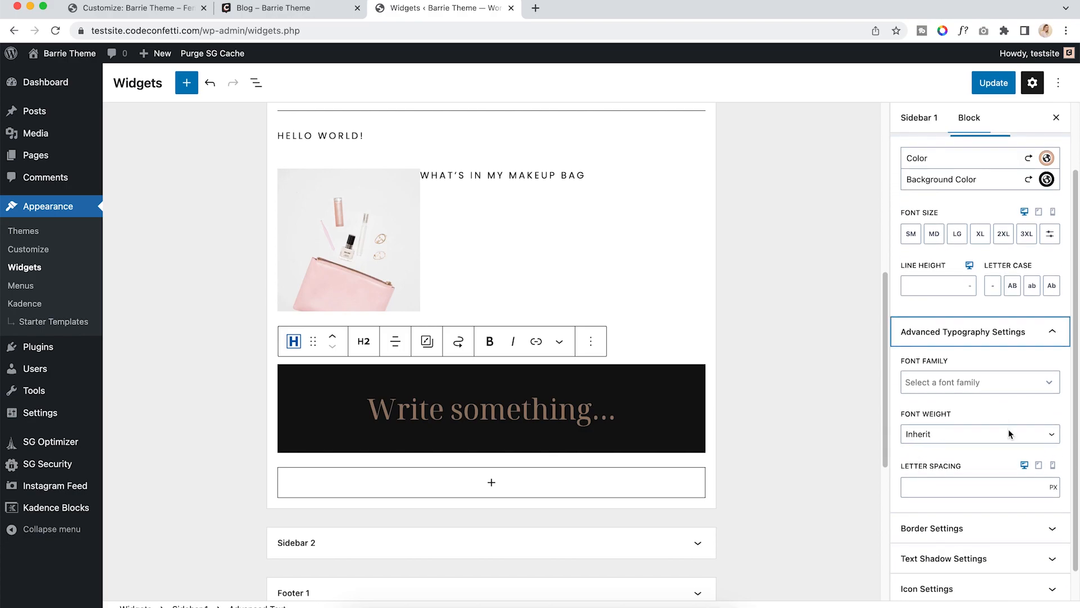
click(476, 401)
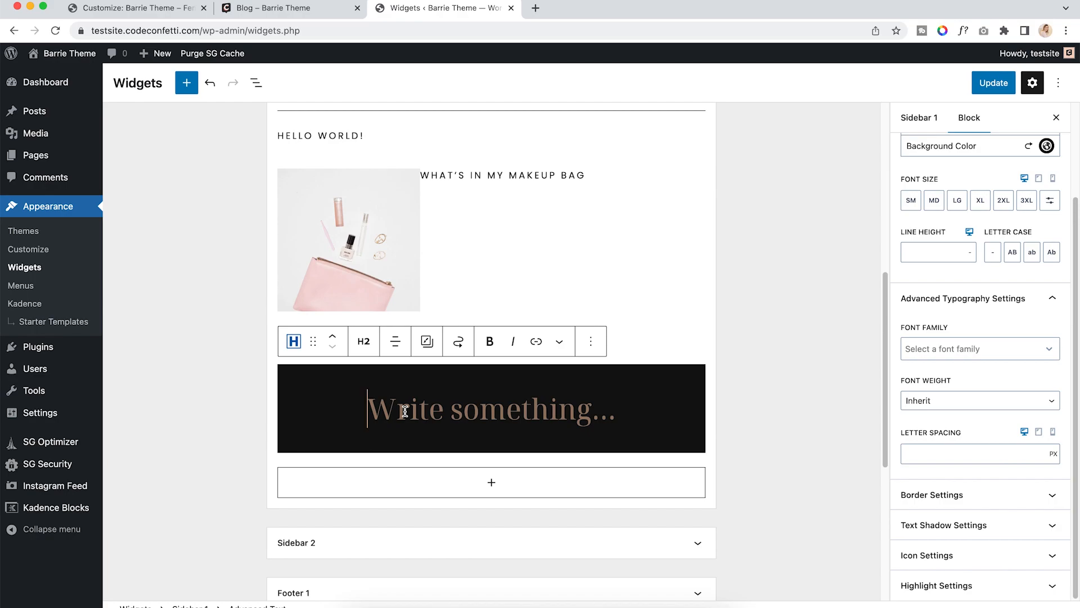
text(Noto Serif Display)
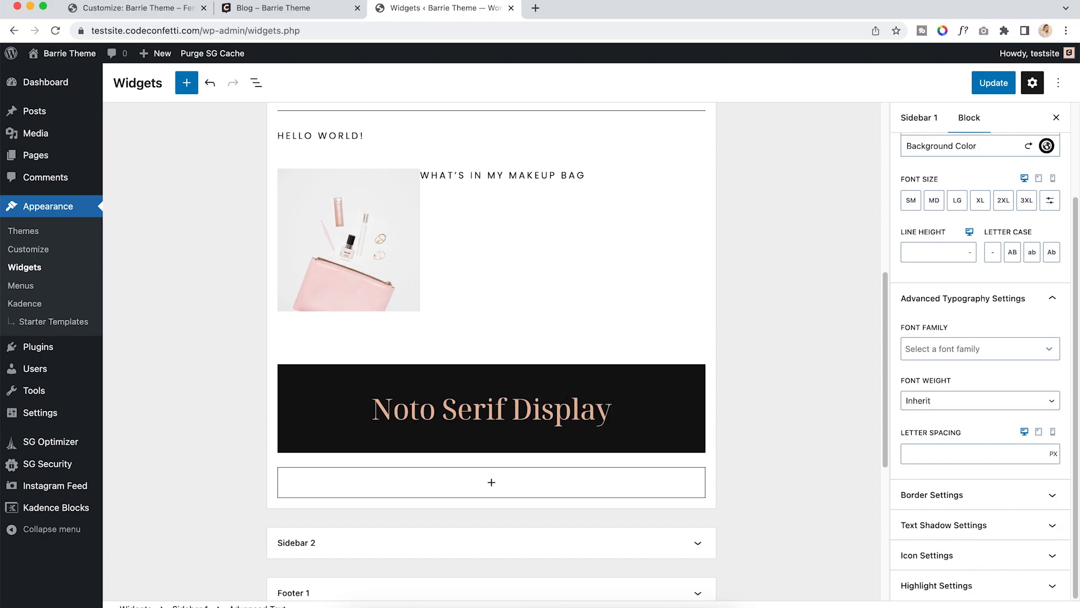
triple_click(464, 409)
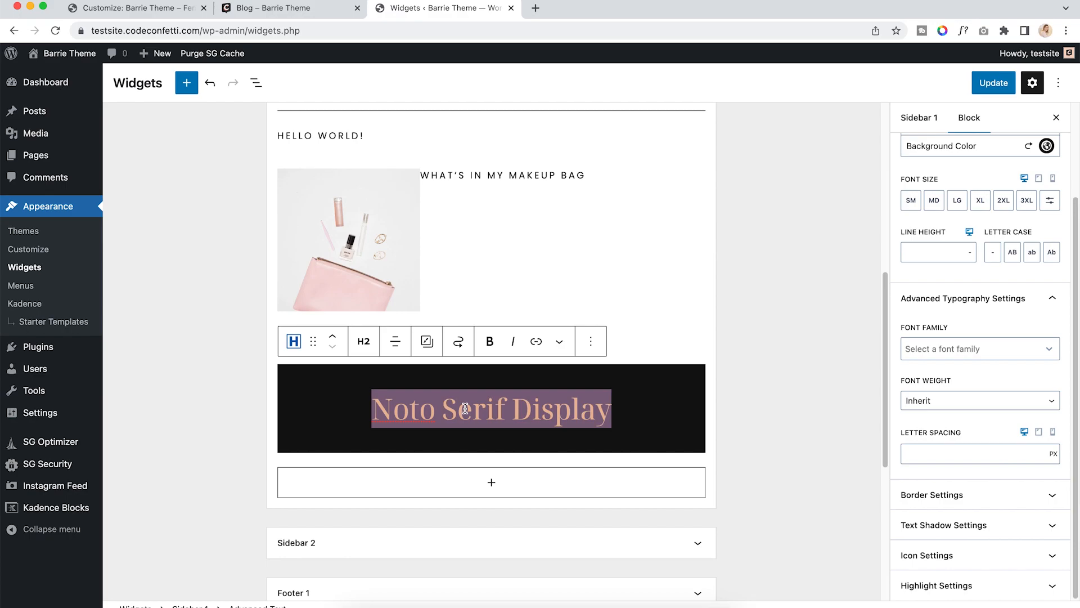
Set the Advanced Text block's font family to "Comic Sans MS", cursive, sans-serif
click(962, 349)
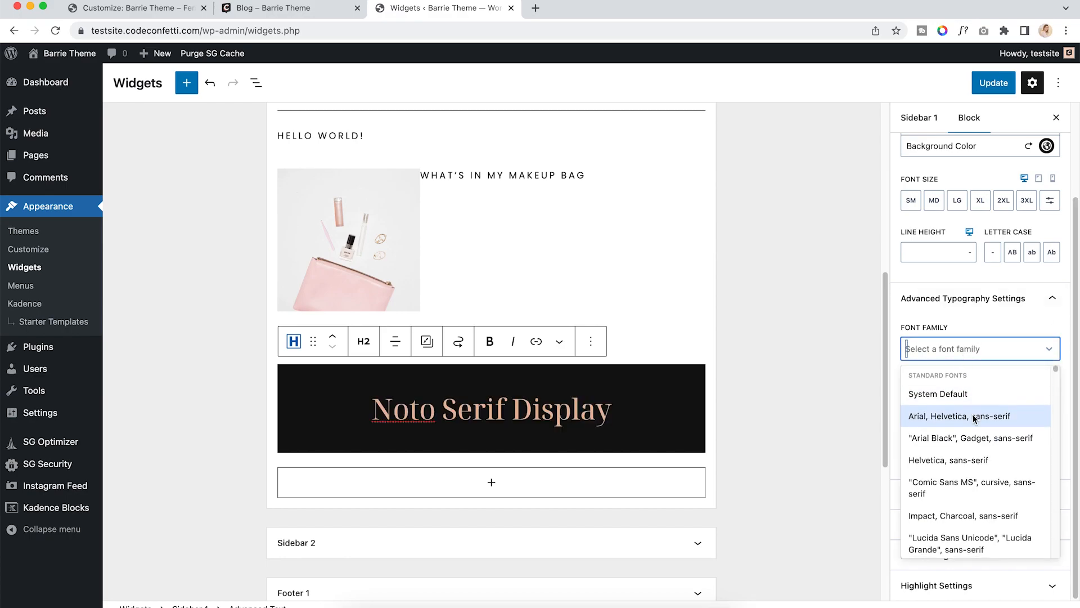
click(964, 482)
triple_click(379, 410)
click(378, 410)
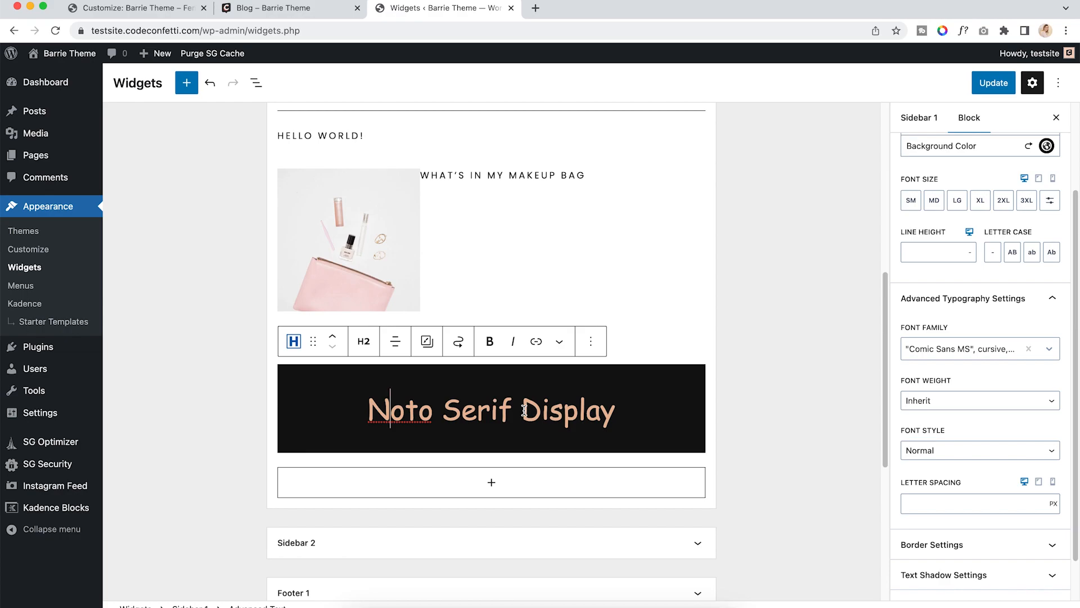
Try the Medium 500 font weight on the Advanced Text block, then set the weight to Light 300 and the font style to Italic
click(924, 409)
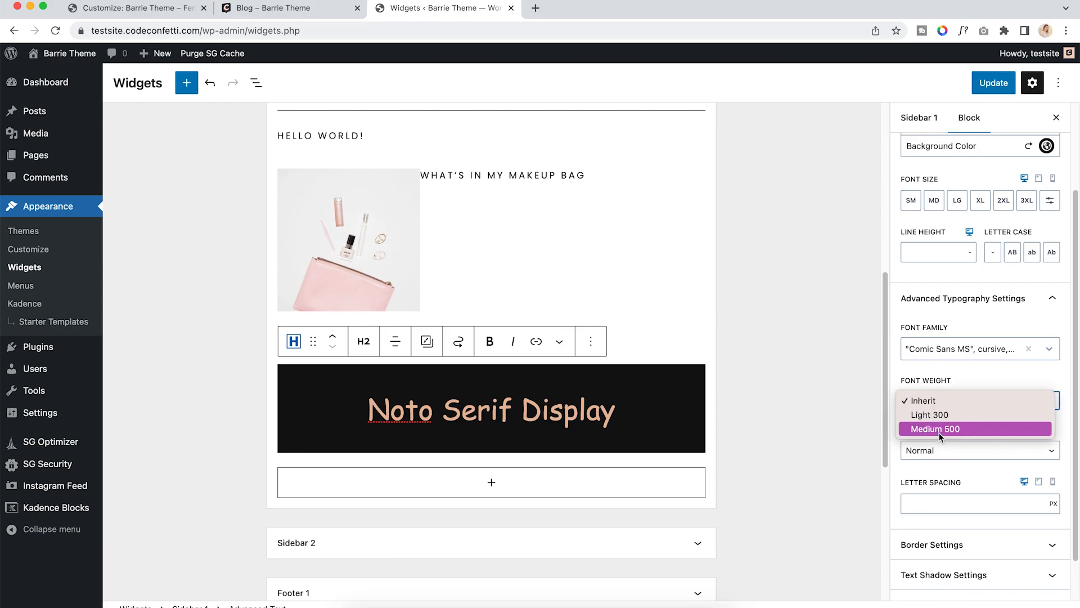
click(940, 431)
click(933, 408)
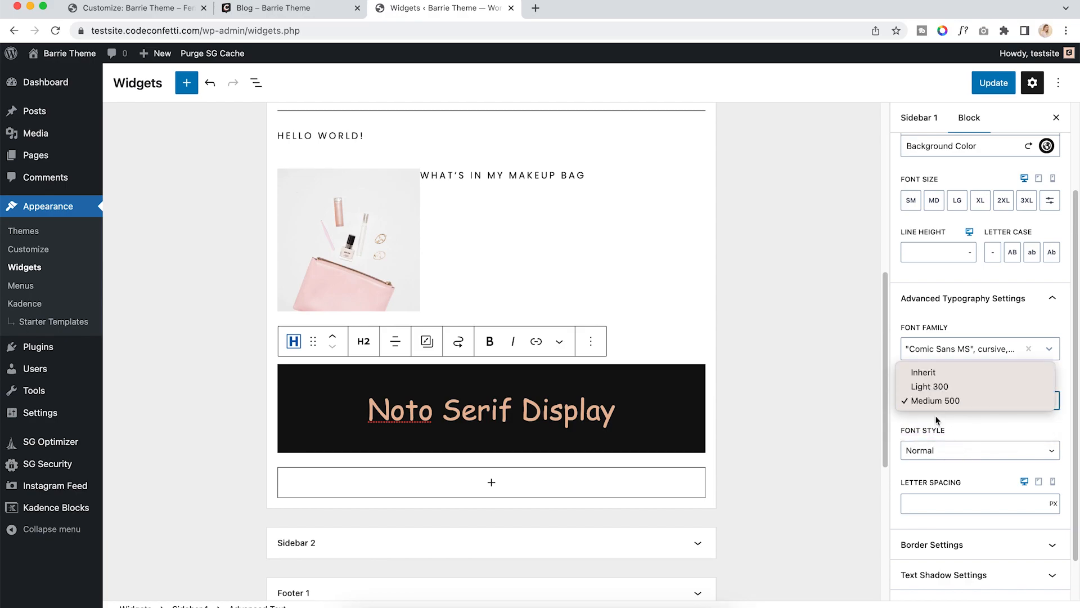
click(928, 387)
click(941, 450)
click(945, 463)
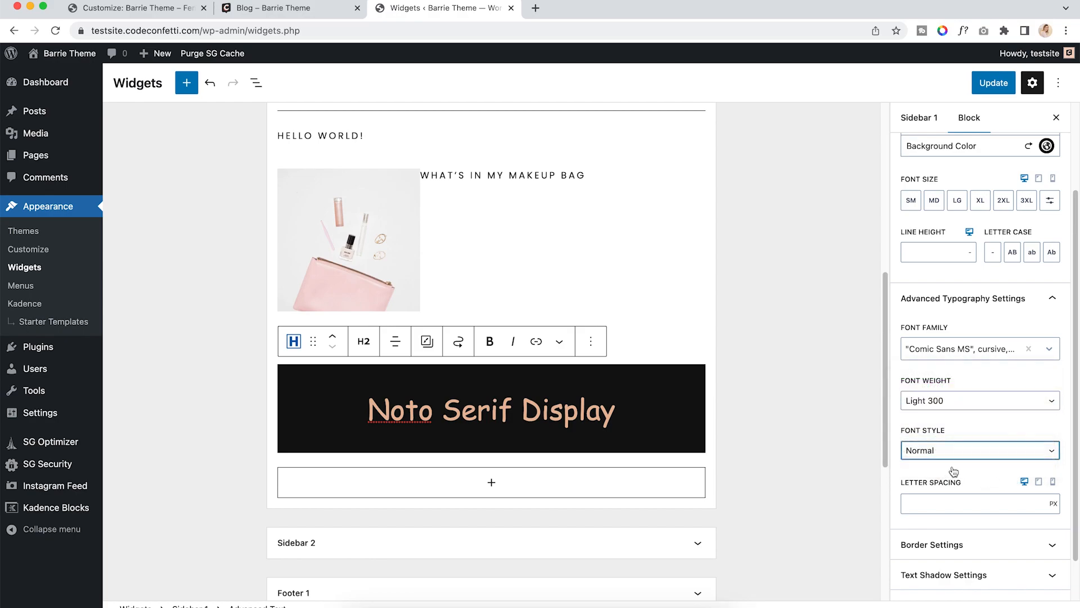
scroll(1008, 482, down, 5)
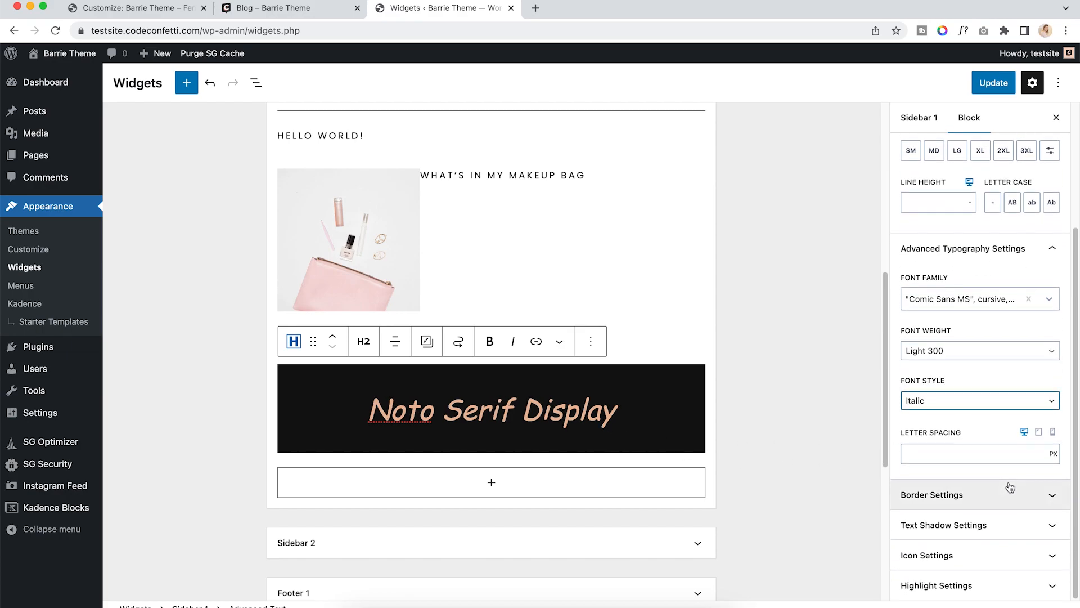
Expand the Advanced Text block's border and text shadow settings to review their options
click(1004, 494)
scroll(1003, 494, down, 3)
click(979, 525)
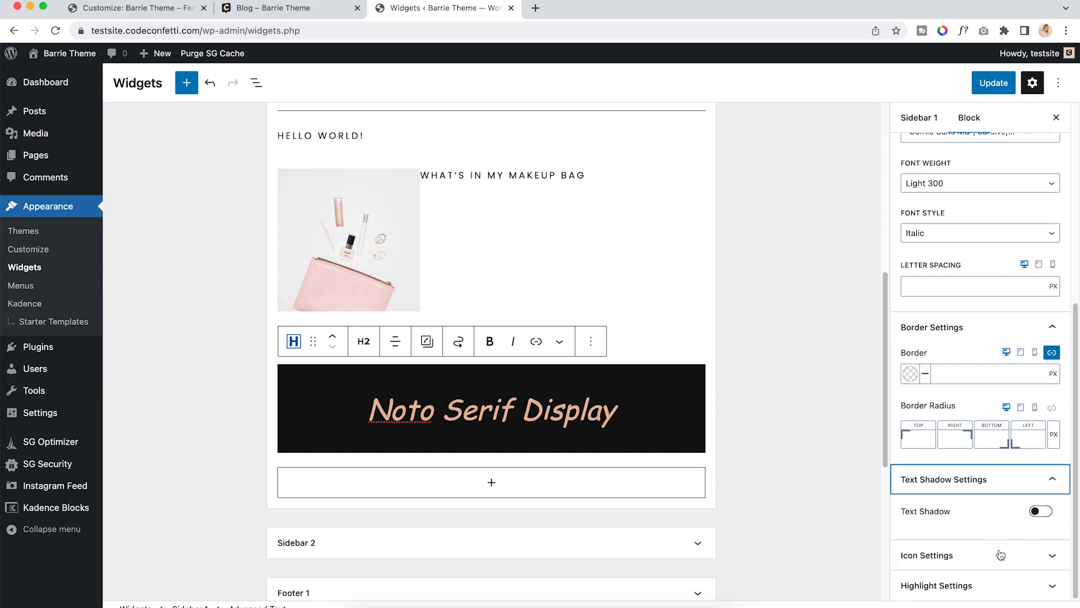
Add the circled exclamation mark line icon to the Advanced Text block and review its vertical alignment options
click(978, 553)
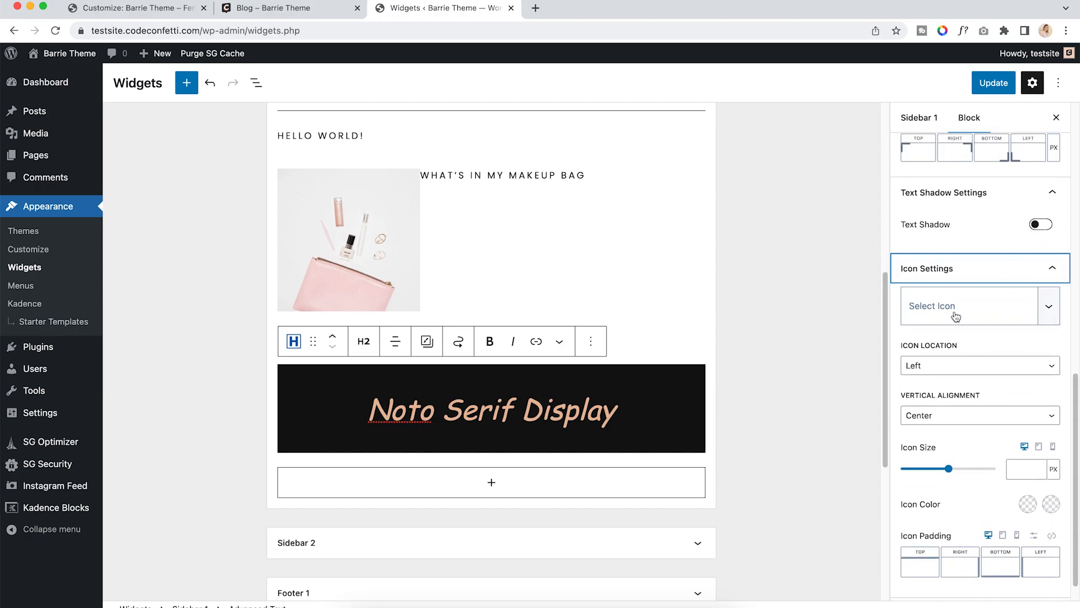
click(1048, 307)
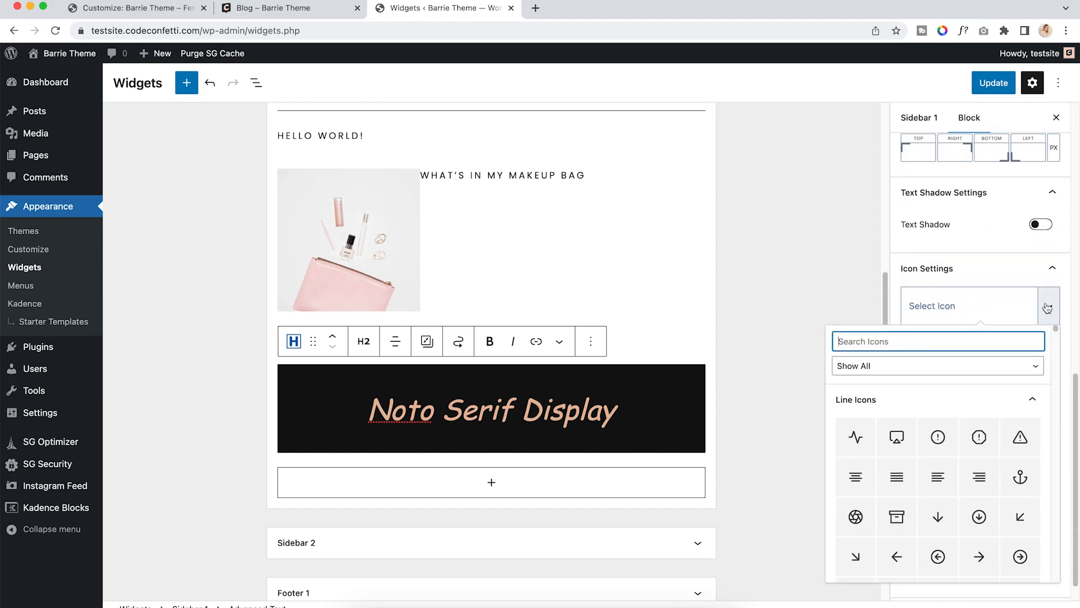
click(938, 436)
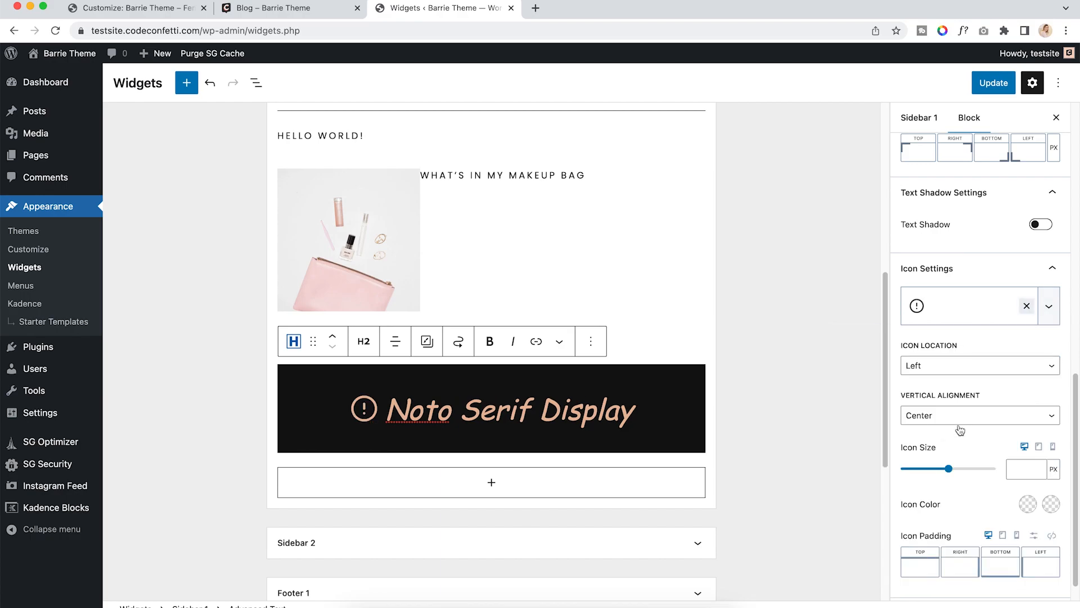
click(951, 422)
click(942, 419)
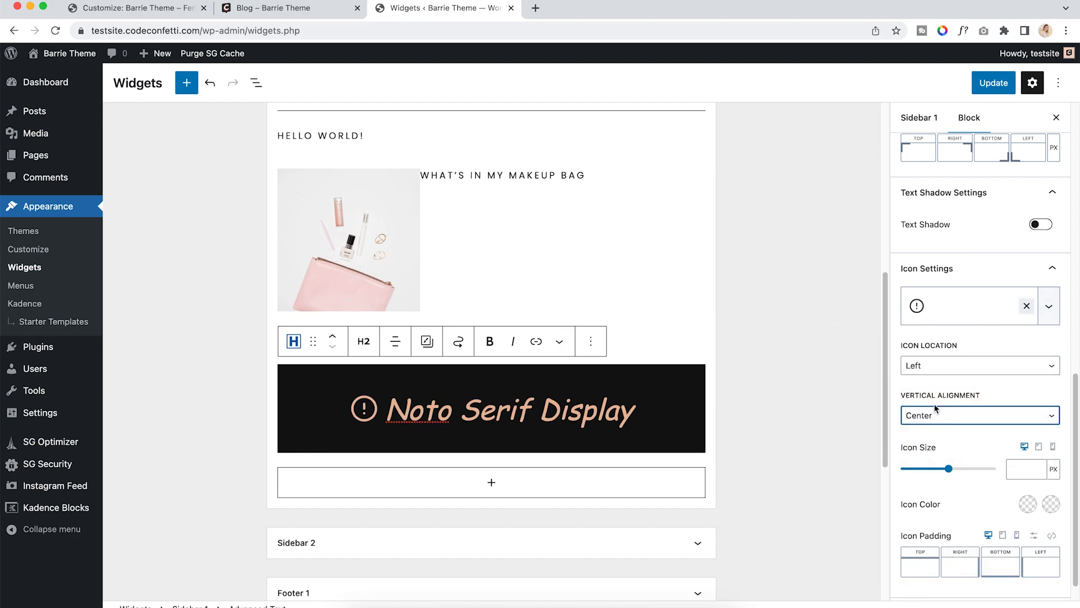
Set the Advanced Text block's icon size to 74 px and its icon location to Right
drag(950, 469, 937, 469)
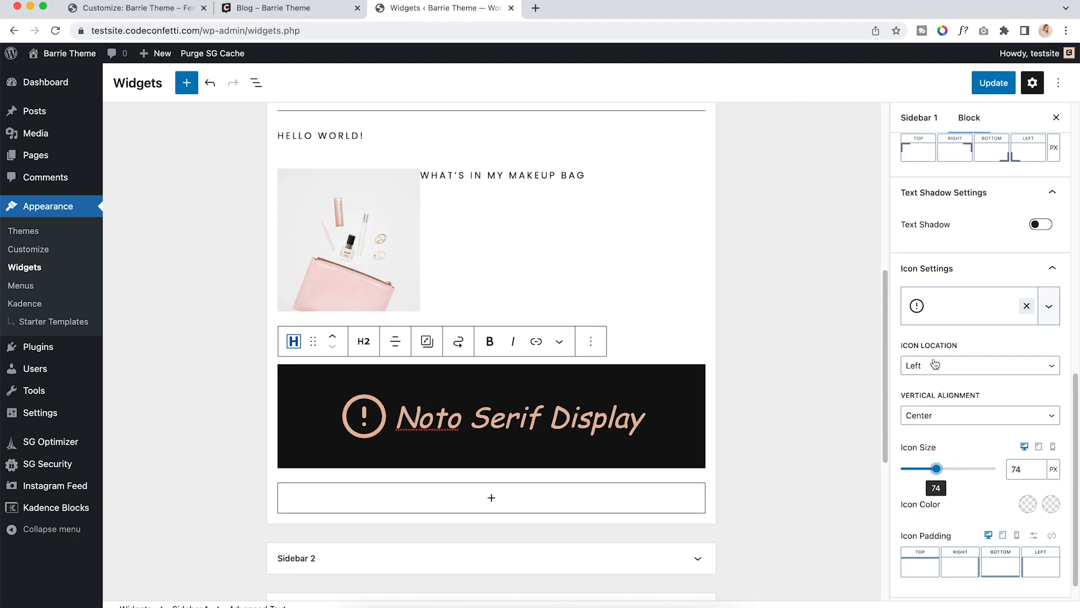
click(936, 366)
click(936, 389)
click(932, 369)
click(927, 381)
Set the icon color to the green palette color A4CBC3 and its hover color to the peach EAB99A
scroll(961, 495, down, 1)
click(1028, 476)
click(932, 450)
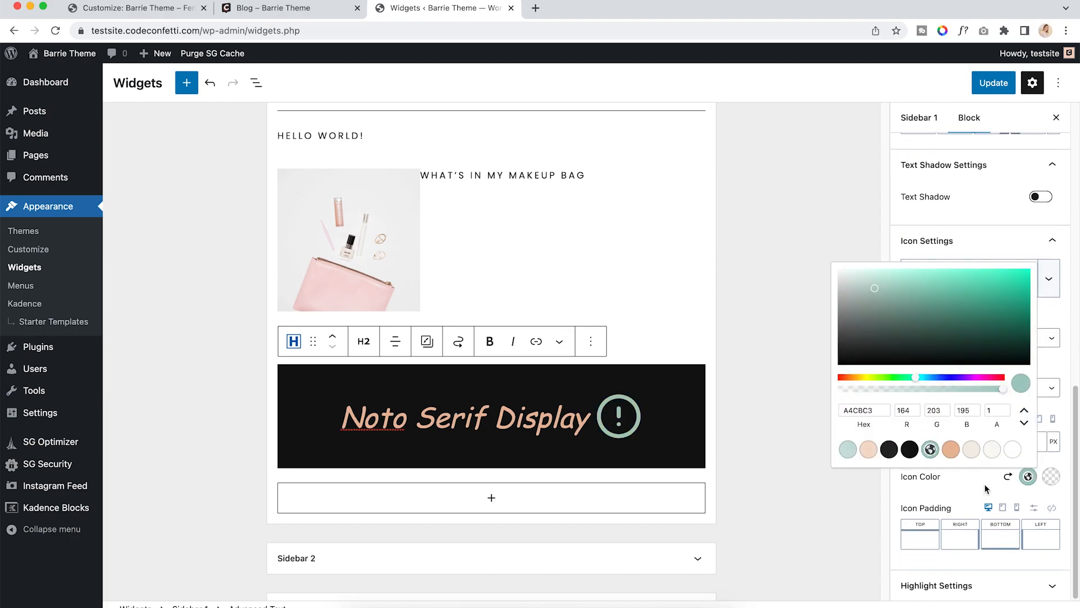
click(1049, 477)
click(975, 450)
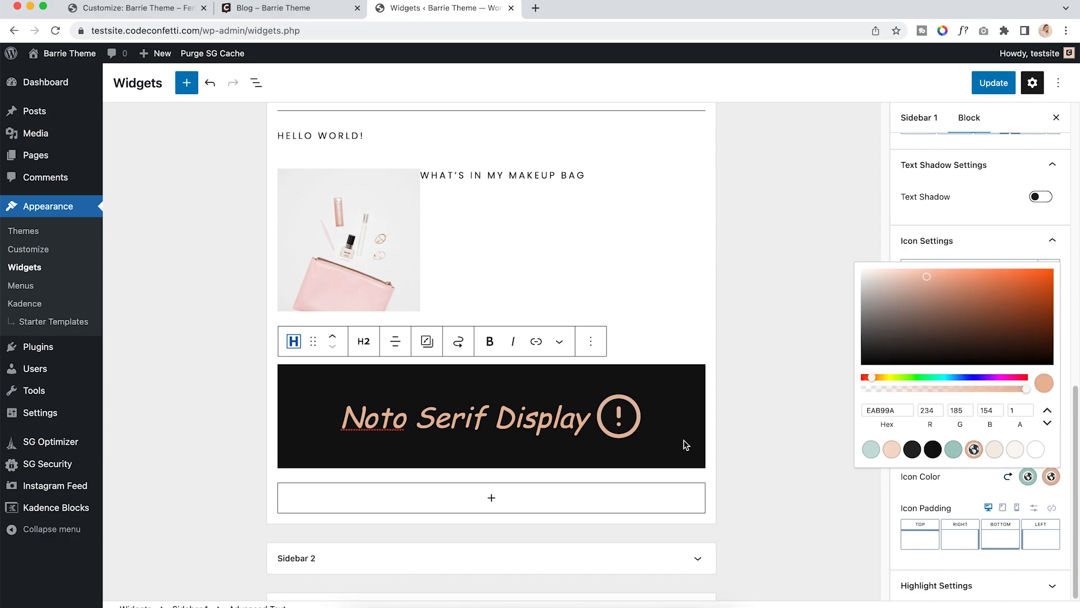
click(936, 499)
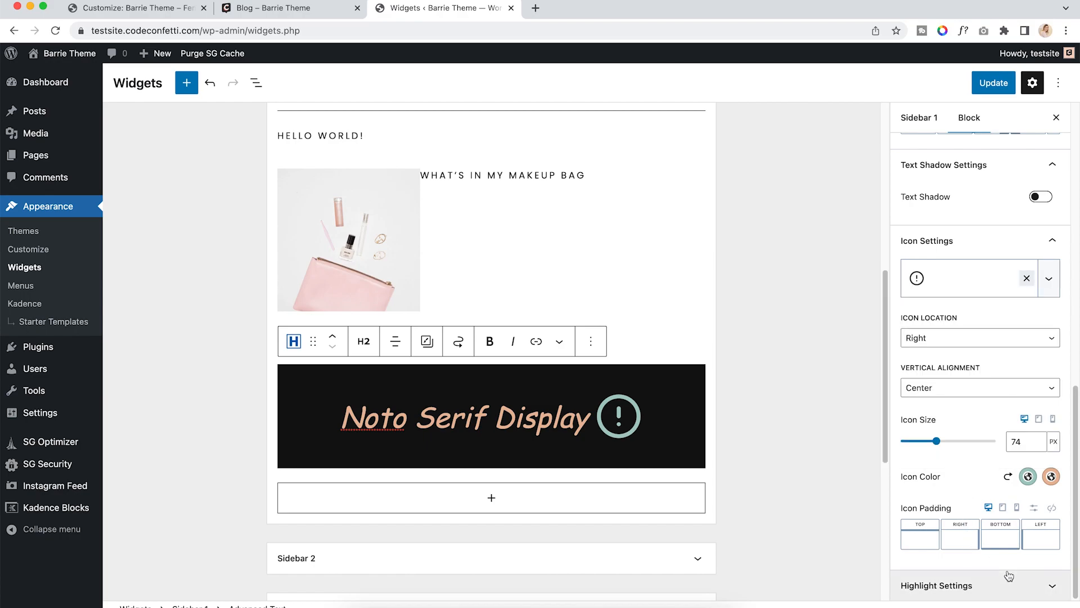
Expand the Advanced Text block's highlight settings and review the color, background, border and font options
click(991, 585)
scroll(957, 478, down, 5)
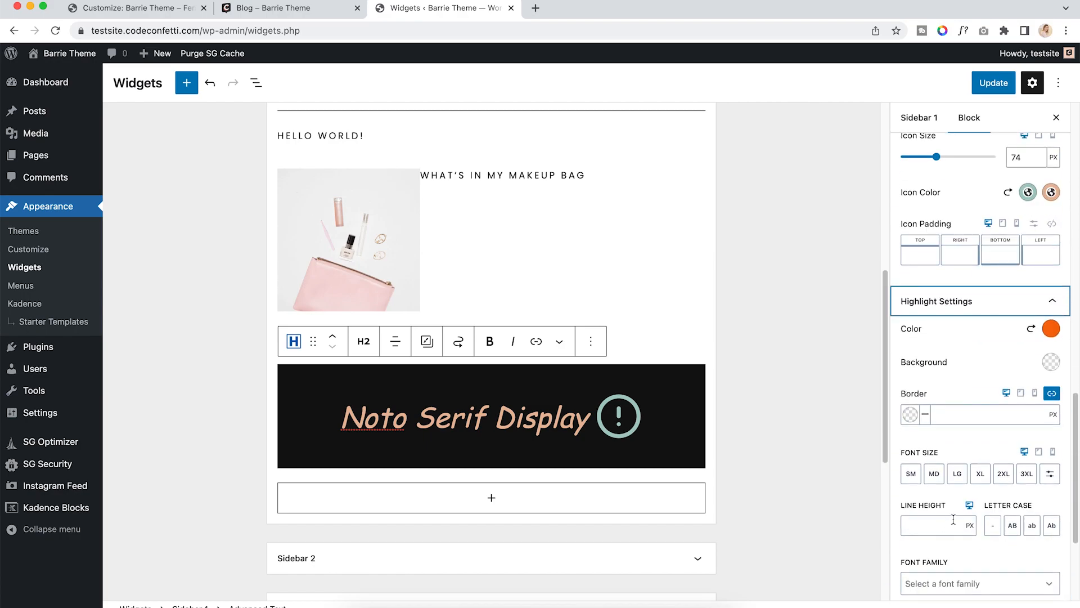
click(1052, 363)
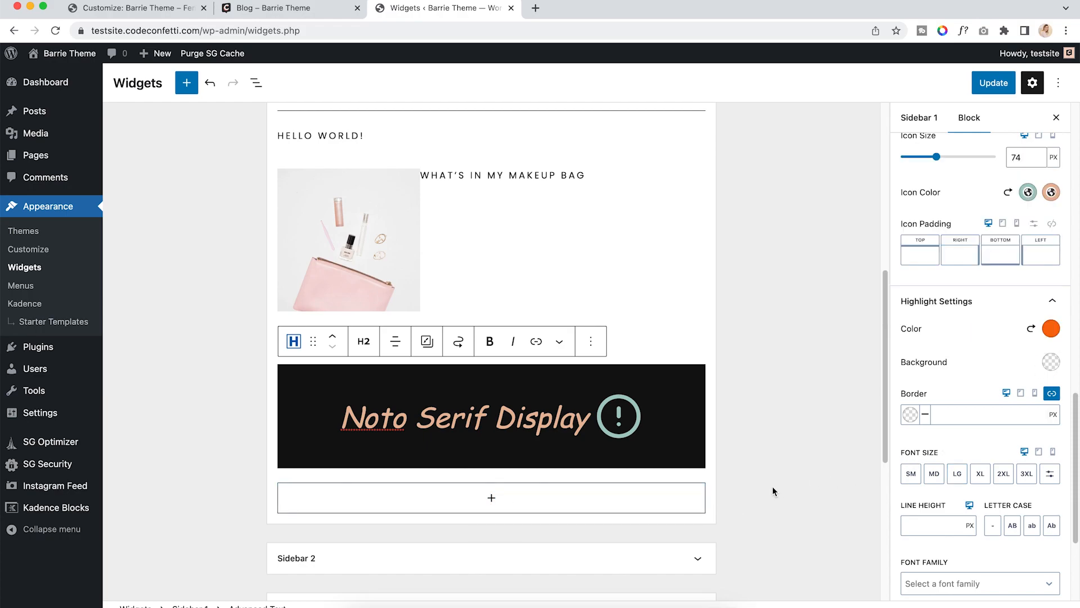
Insert a standard Heading block below the Advanced Text block in Sidebar 1 and enter "Noto Serif Display" as its text
click(529, 508)
scroll(504, 519, down, 2)
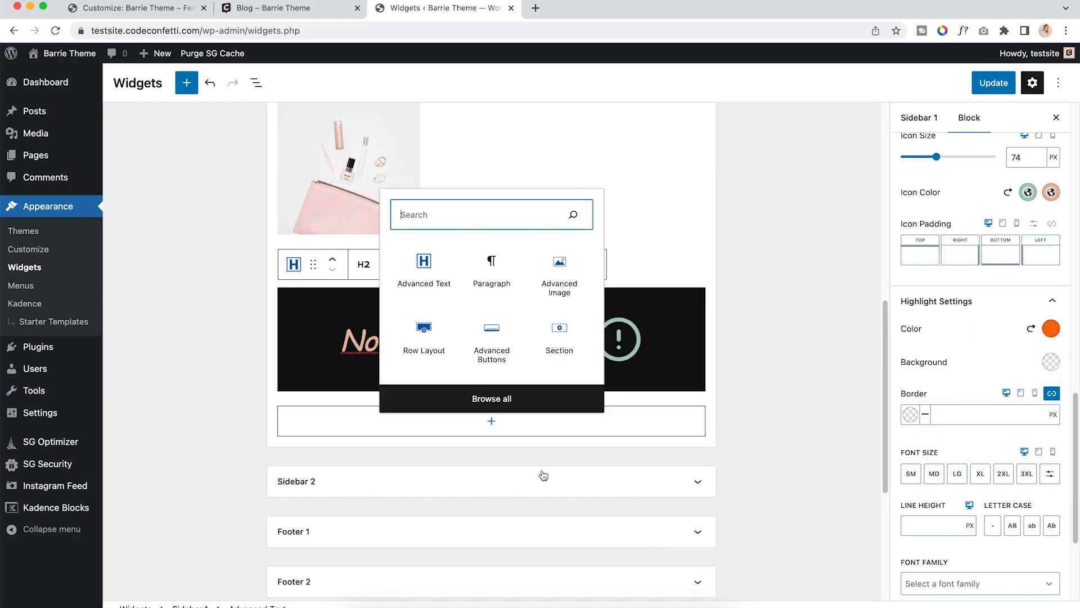
click(467, 349)
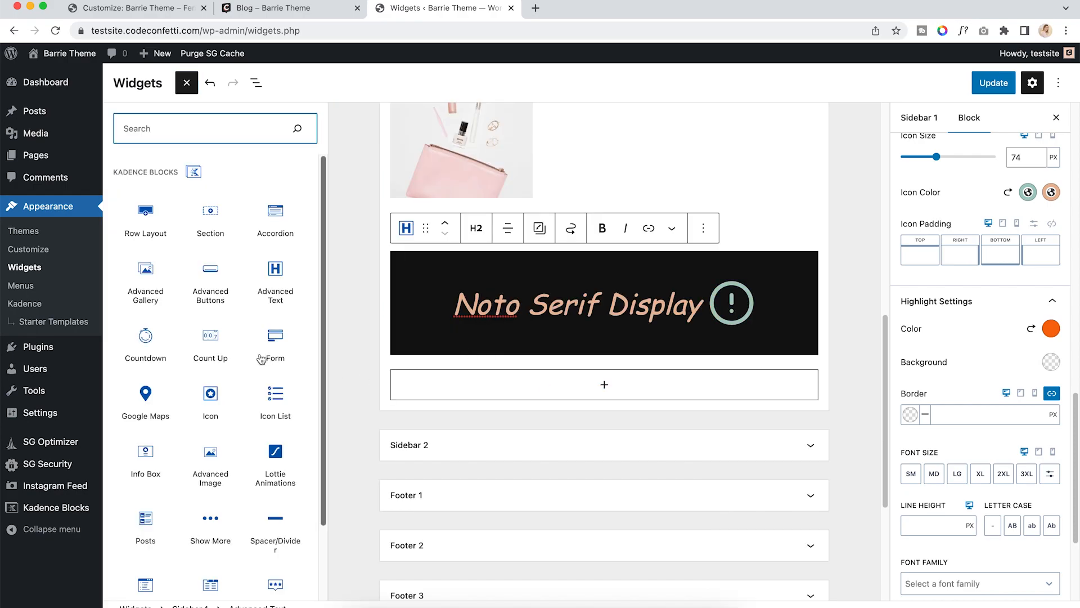
scroll(156, 371, down, 1)
scroll(156, 377, down, 5)
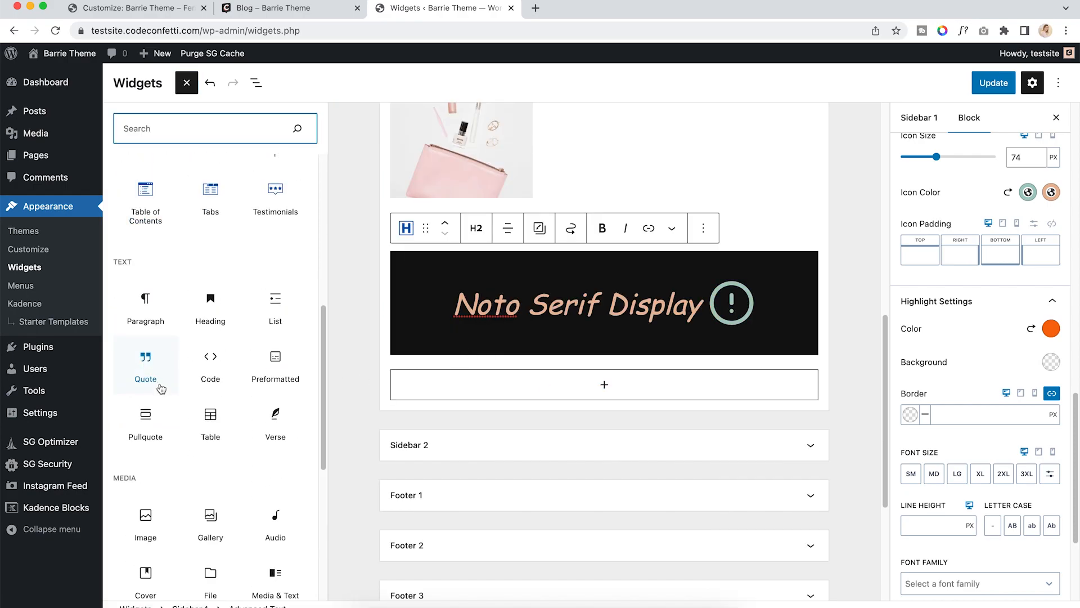
click(228, 296)
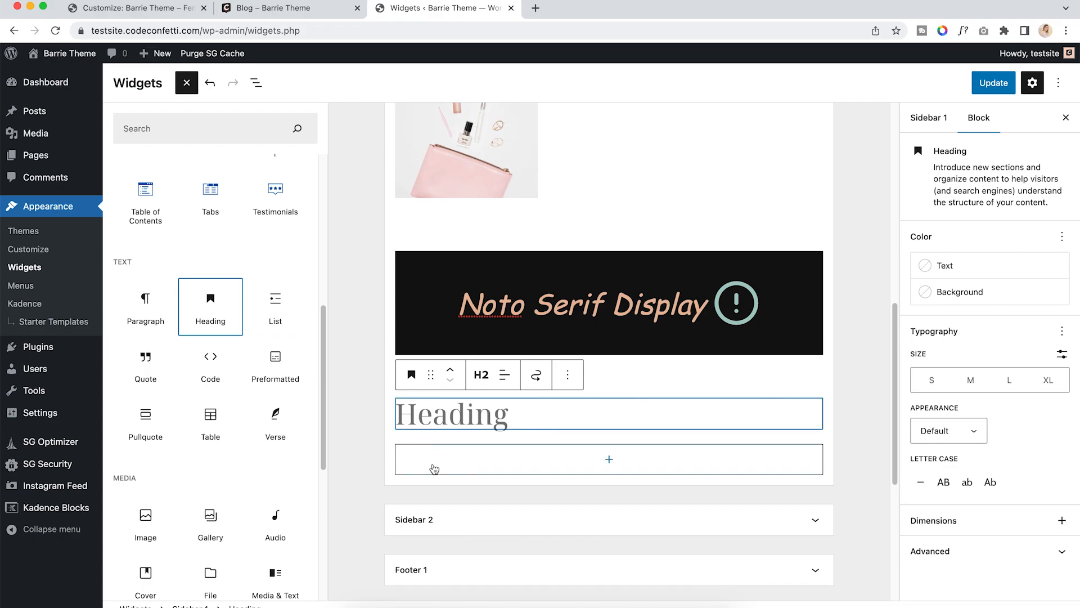
click(459, 421)
text(Not)
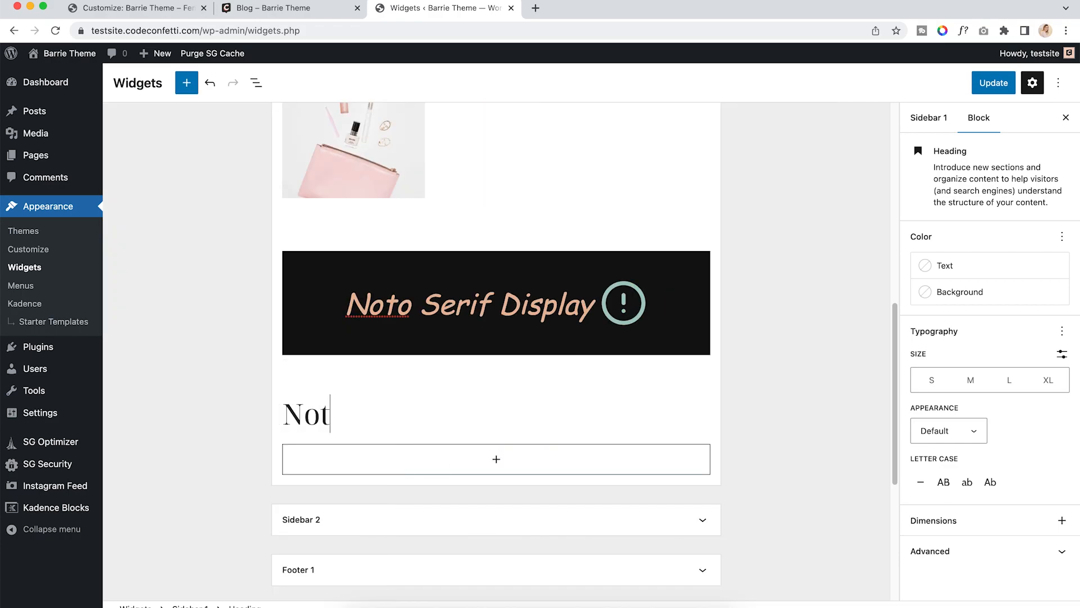
text(o Serif Display)
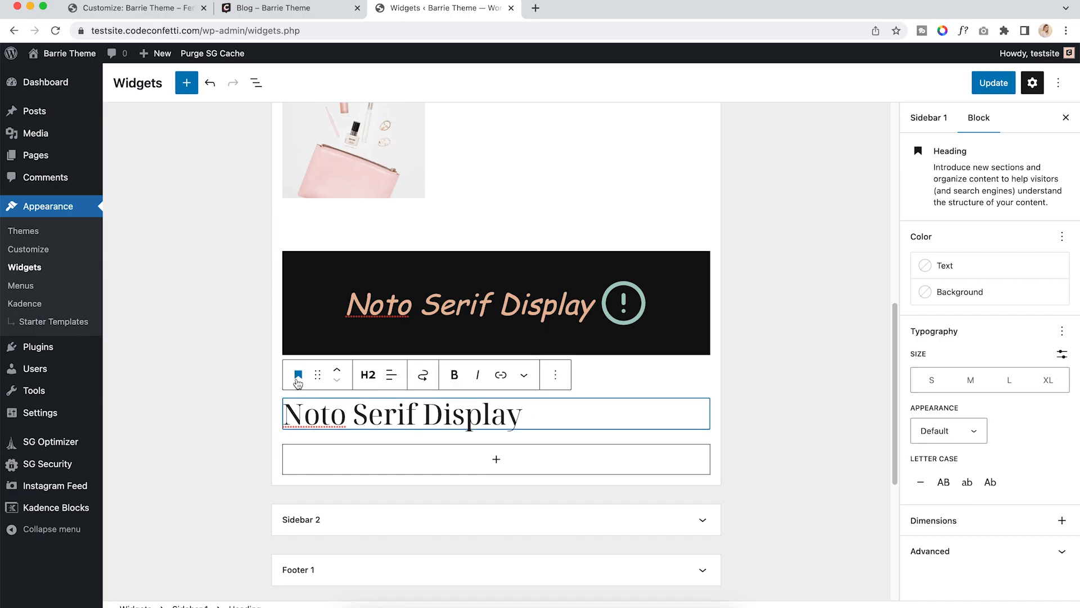
Duplicate the Heading block and remove the copy
click(553, 377)
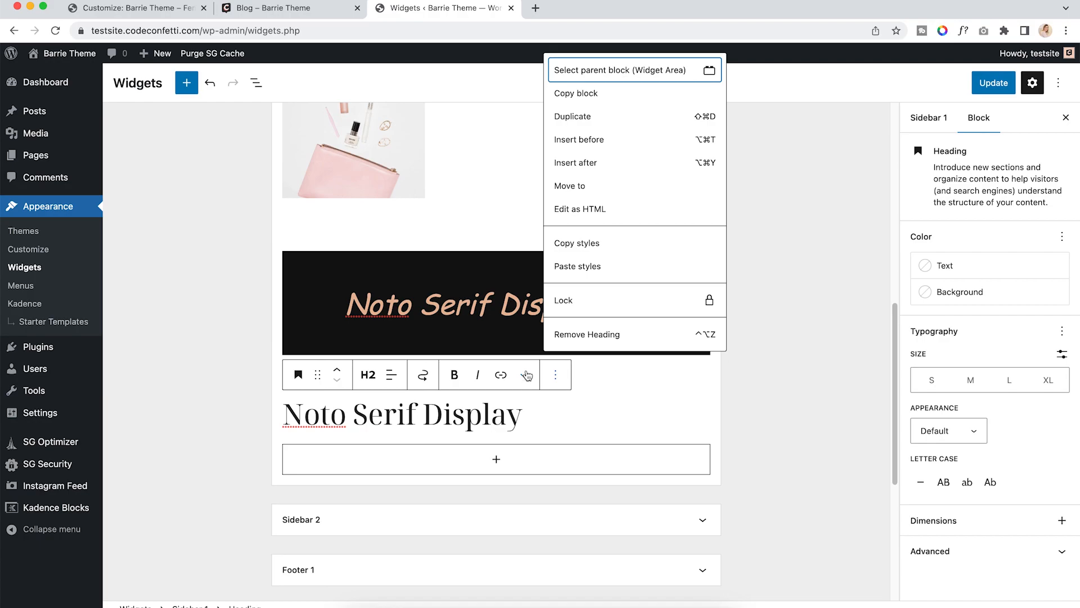
click(577, 118)
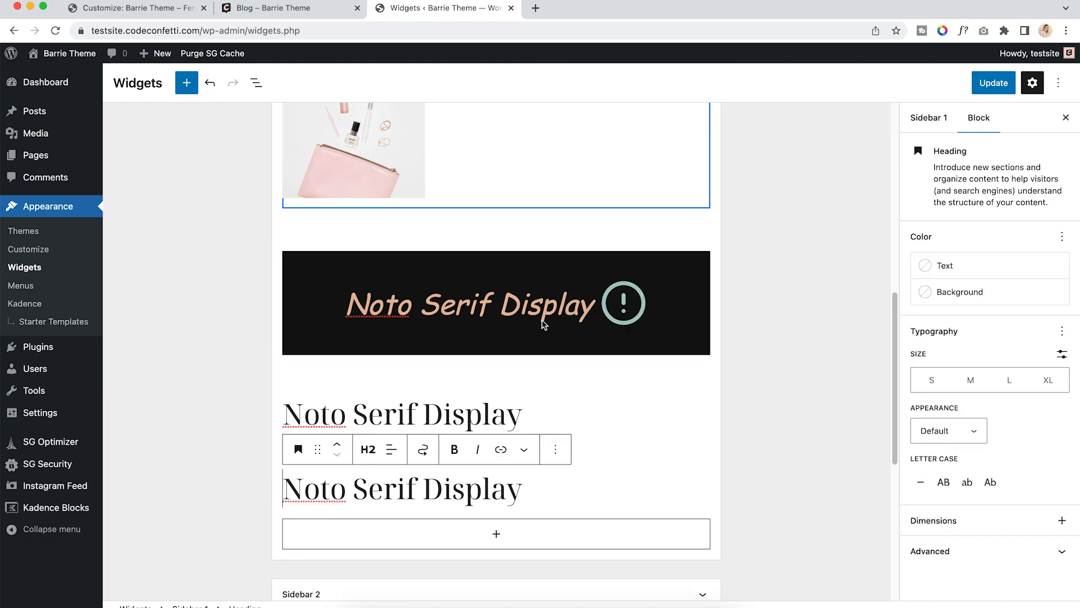
click(555, 458)
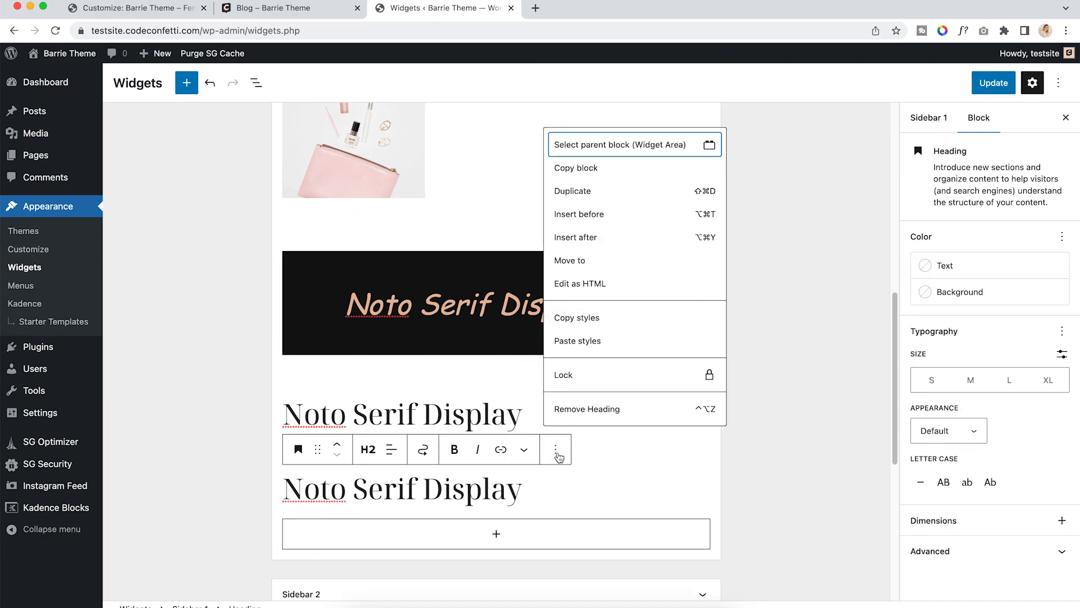
click(577, 412)
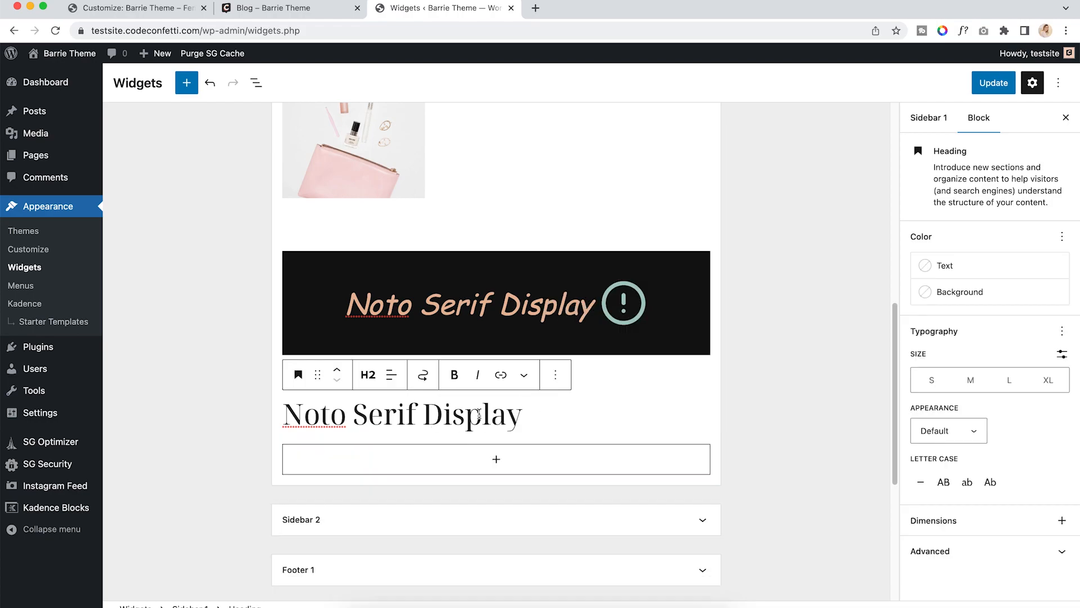
Compare the Heading block with the Advanced Text block by reviewing the latter's general, style and advanced settings
click(345, 402)
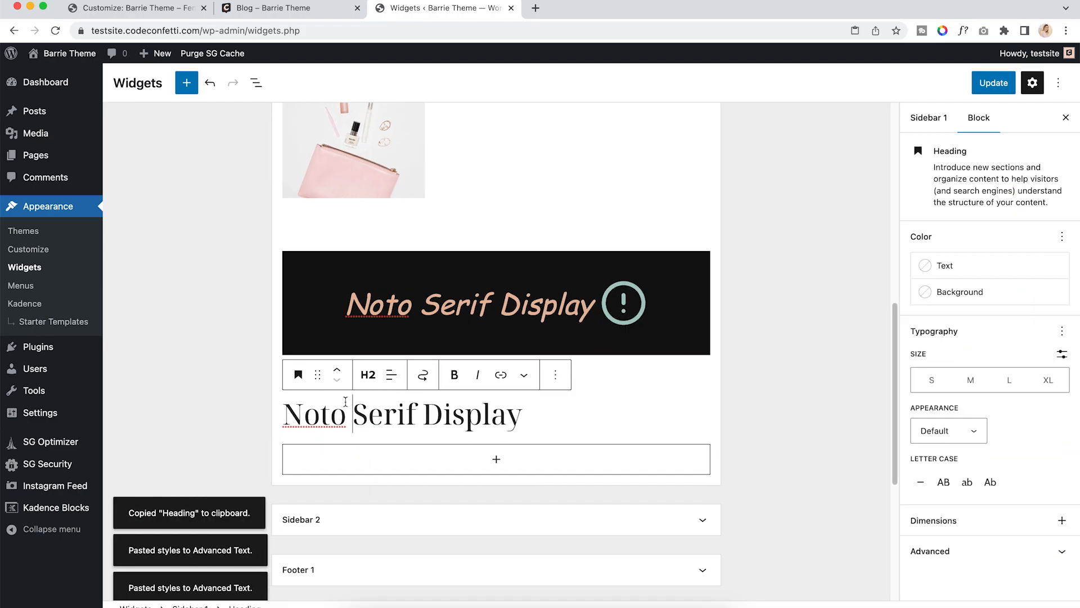
drag(320, 413, 518, 414)
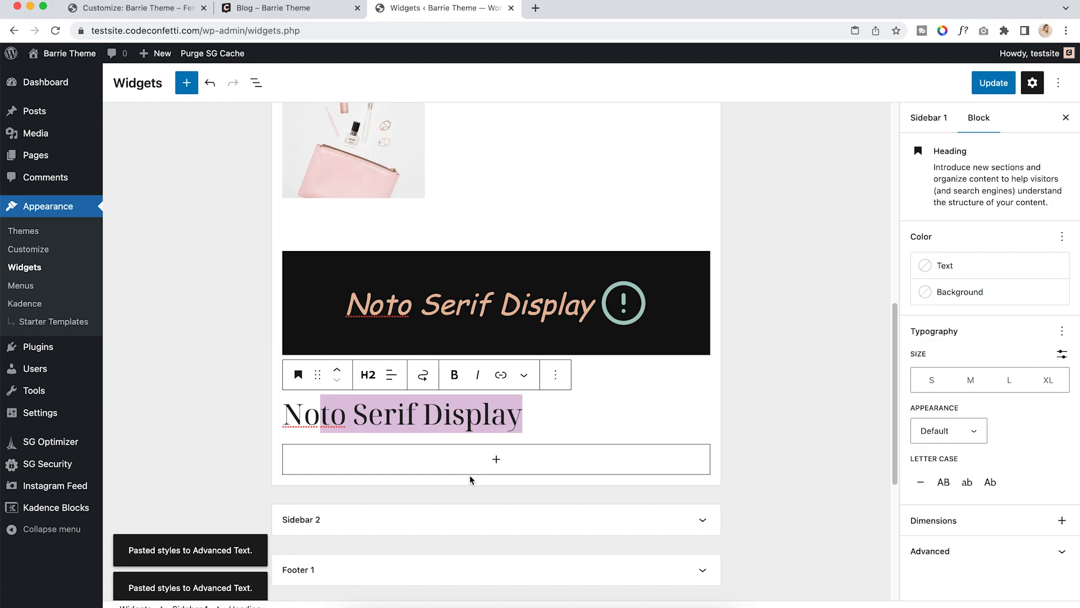
click(468, 304)
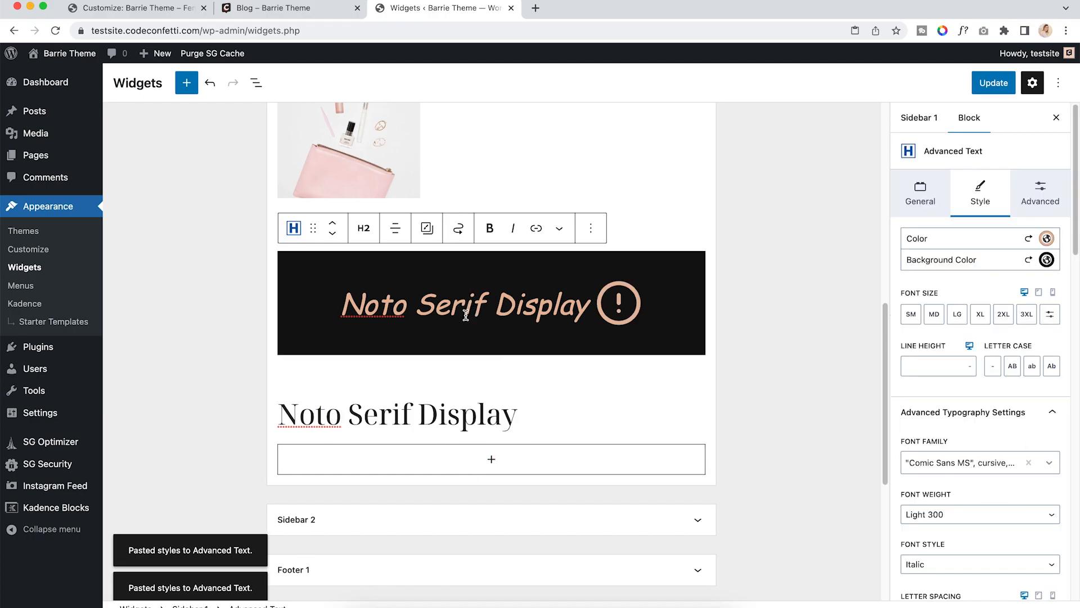
click(923, 197)
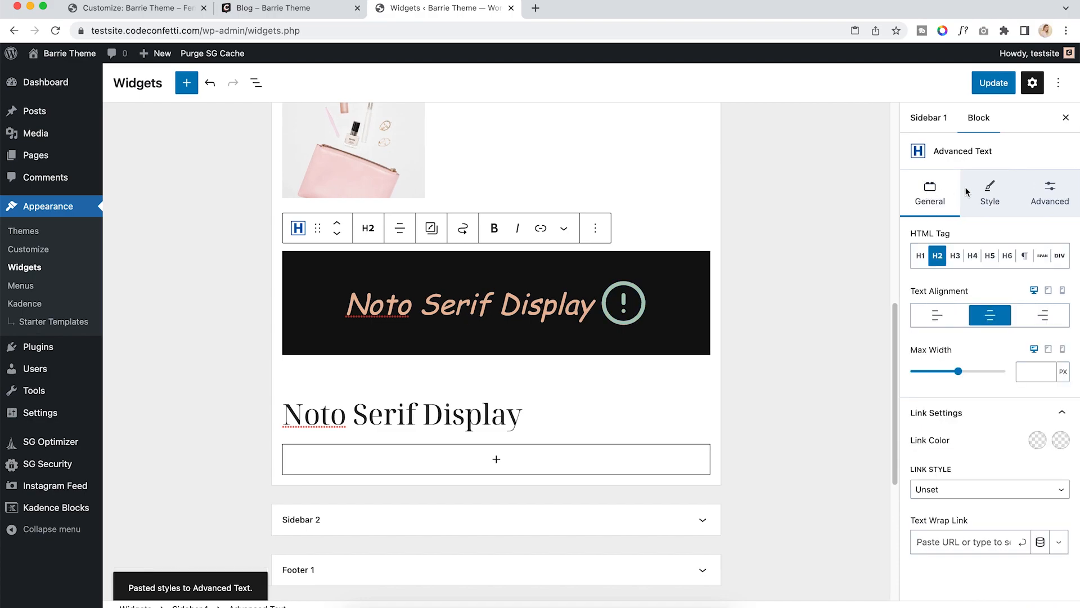
click(1014, 190)
click(1050, 195)
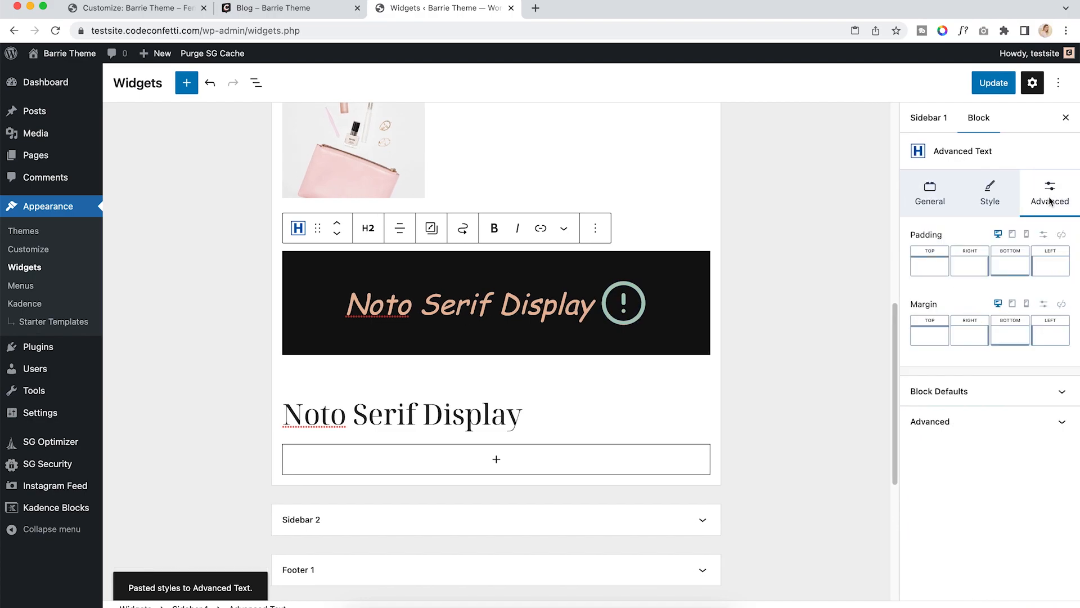
drag(490, 304, 404, 295)
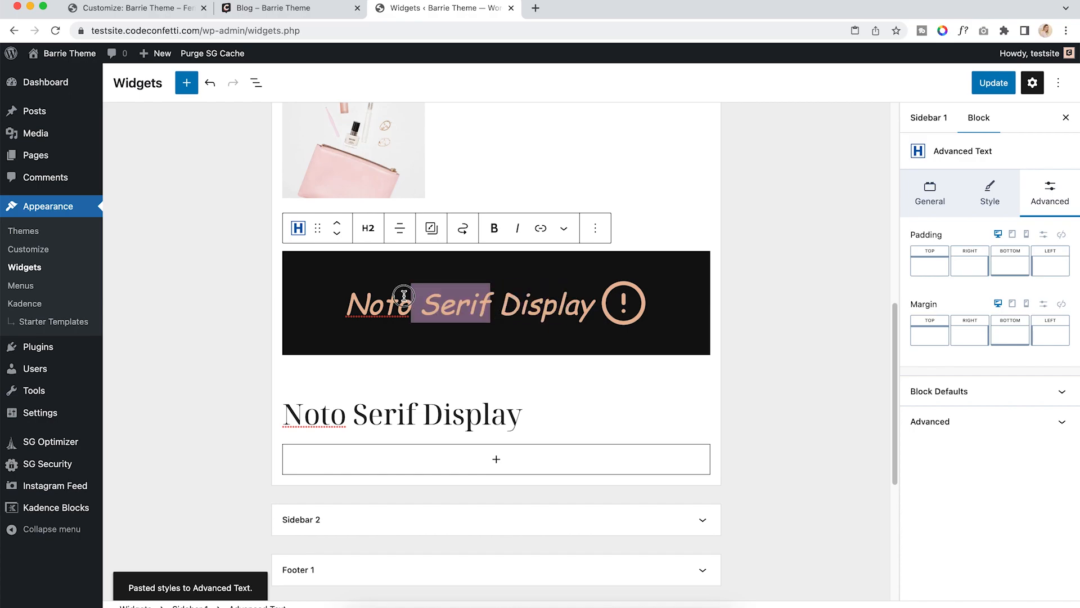
Set the Heading block's text to the peach theme color and its background to solid black
click(415, 414)
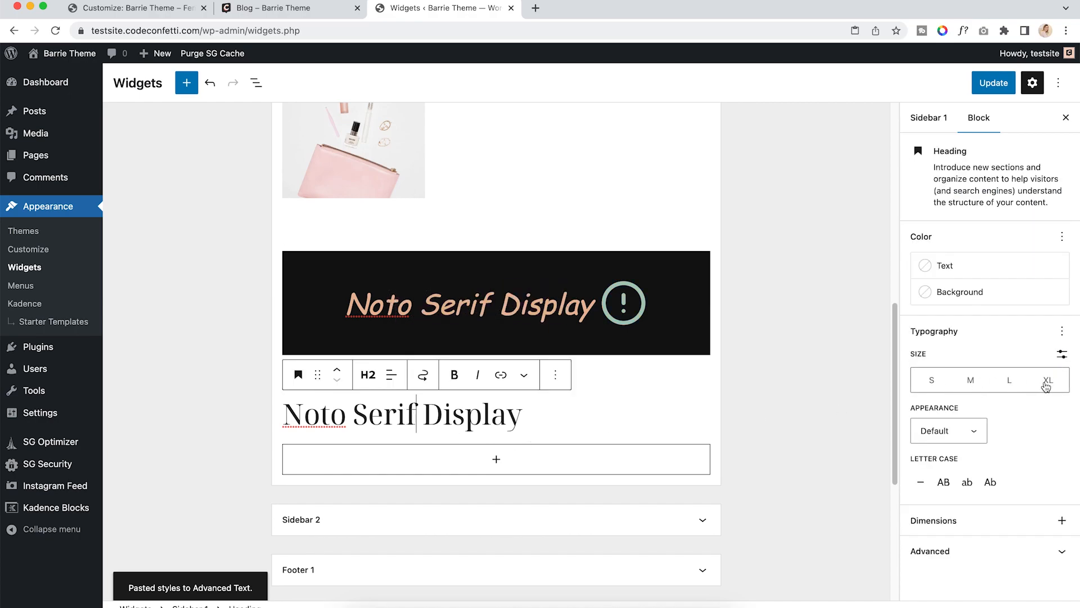
click(947, 269)
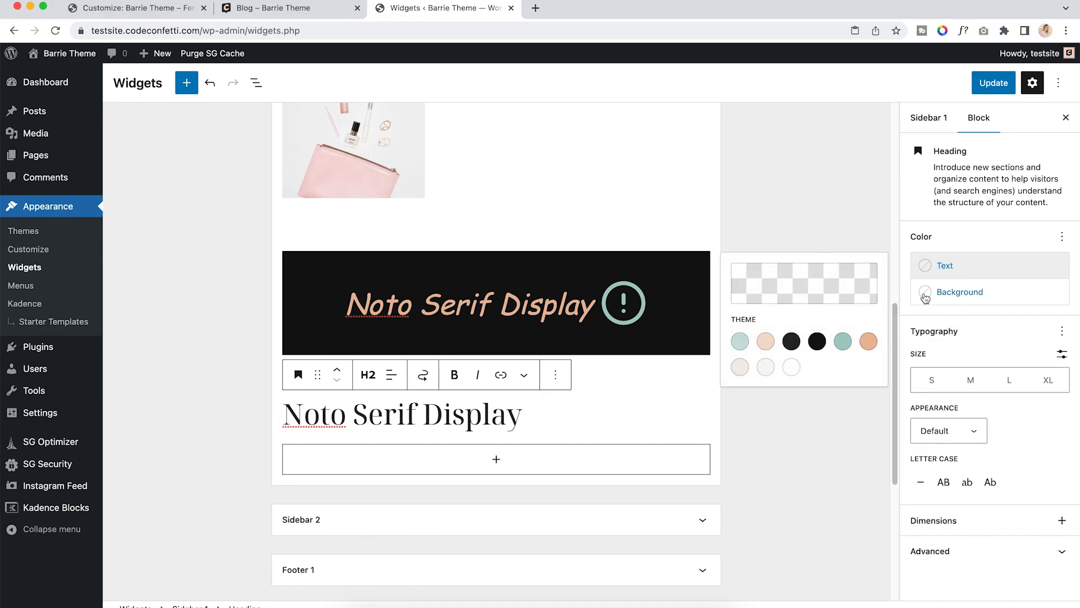
click(869, 341)
click(923, 293)
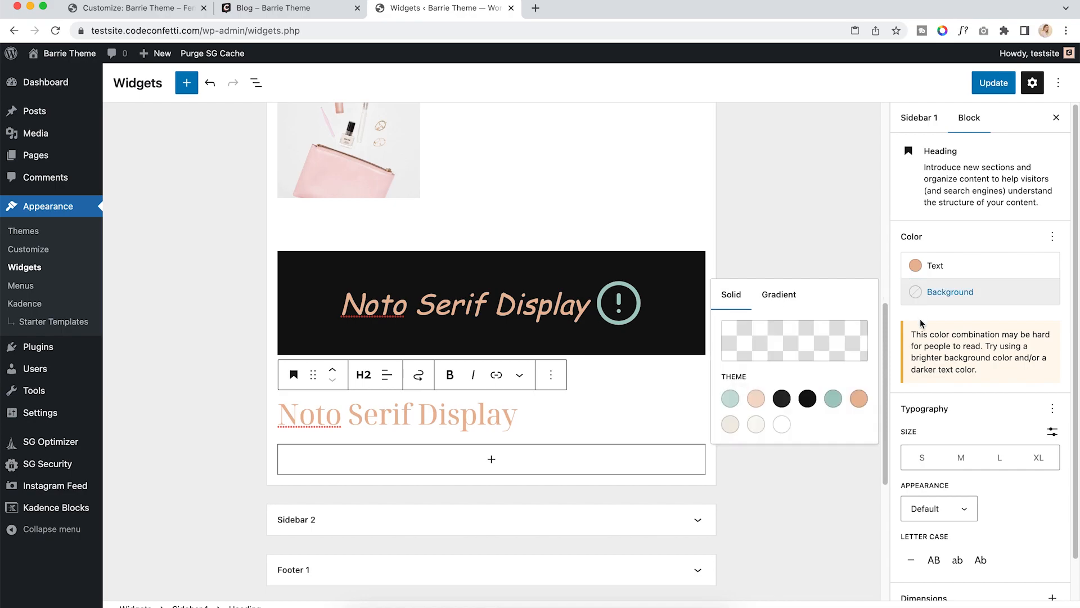
click(807, 399)
Set the Heading block's typography to size M, Bold appearance and lowercase letter case, and check the additional typography options
click(971, 380)
click(969, 432)
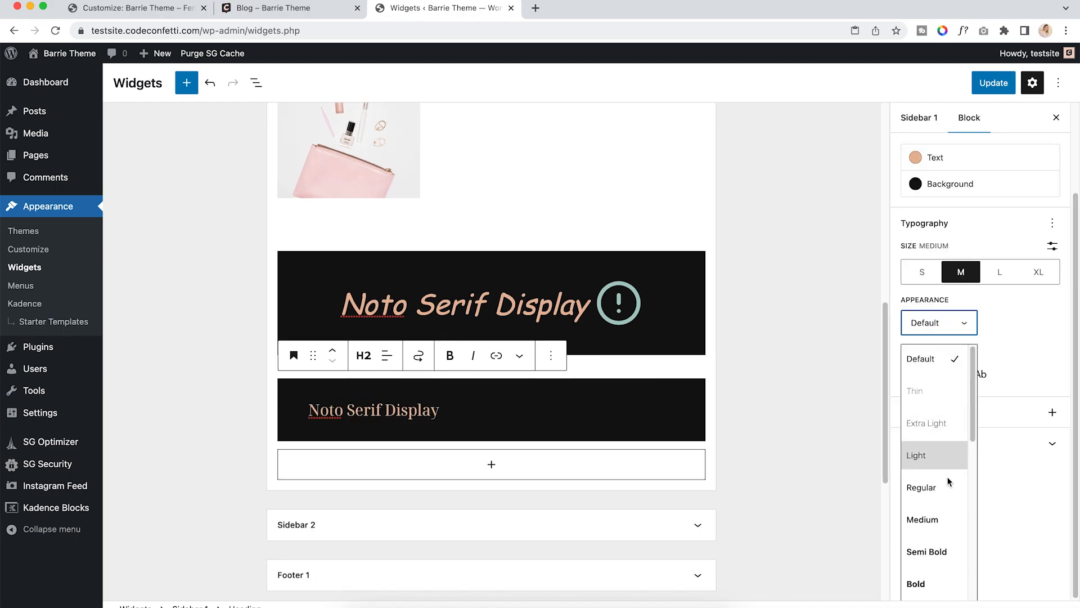
click(925, 584)
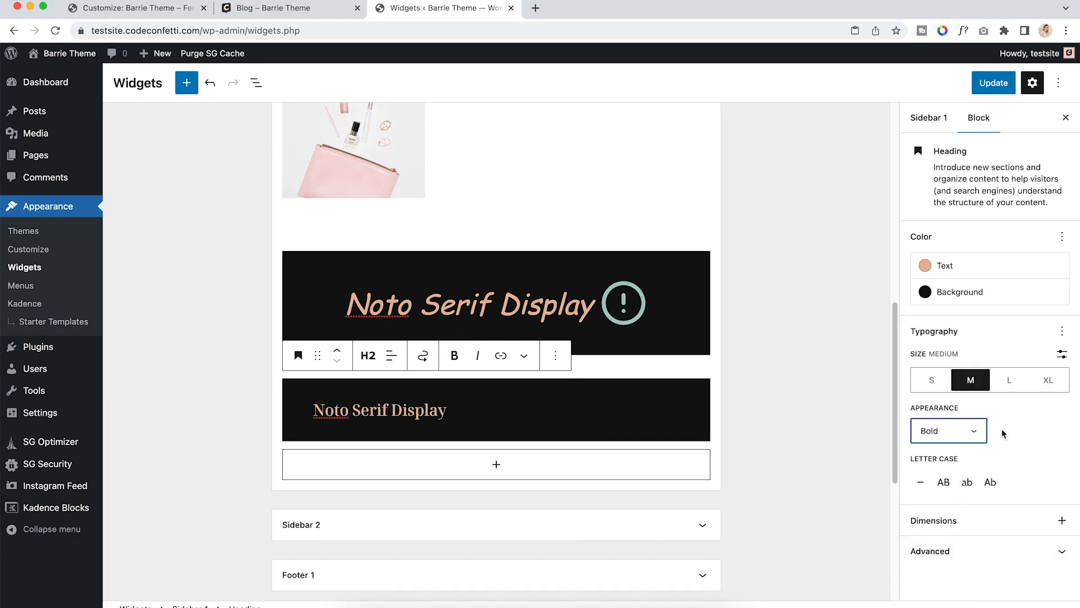
click(968, 484)
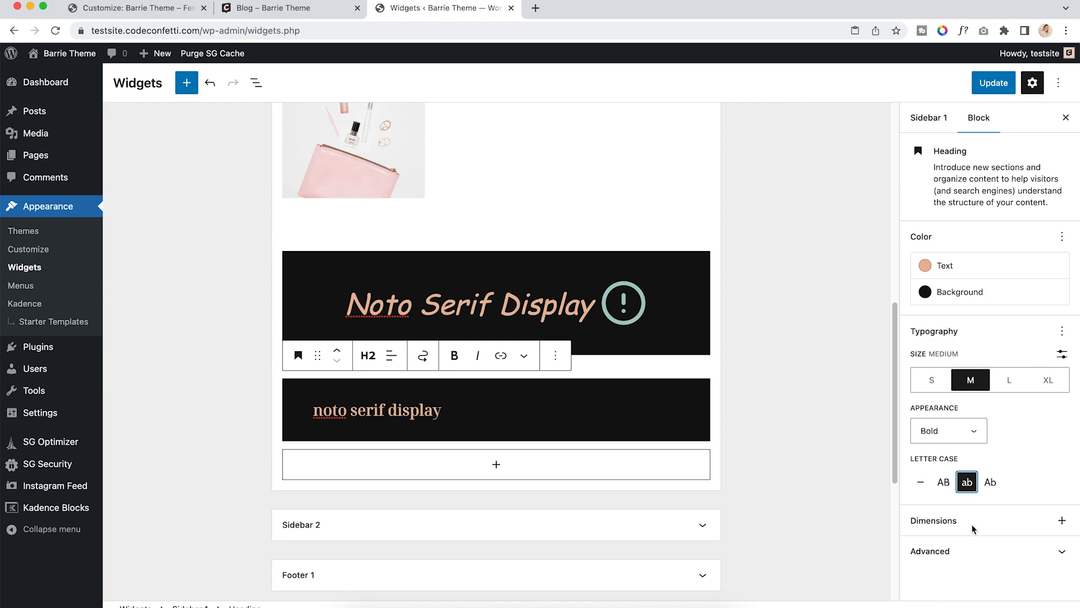
click(1062, 332)
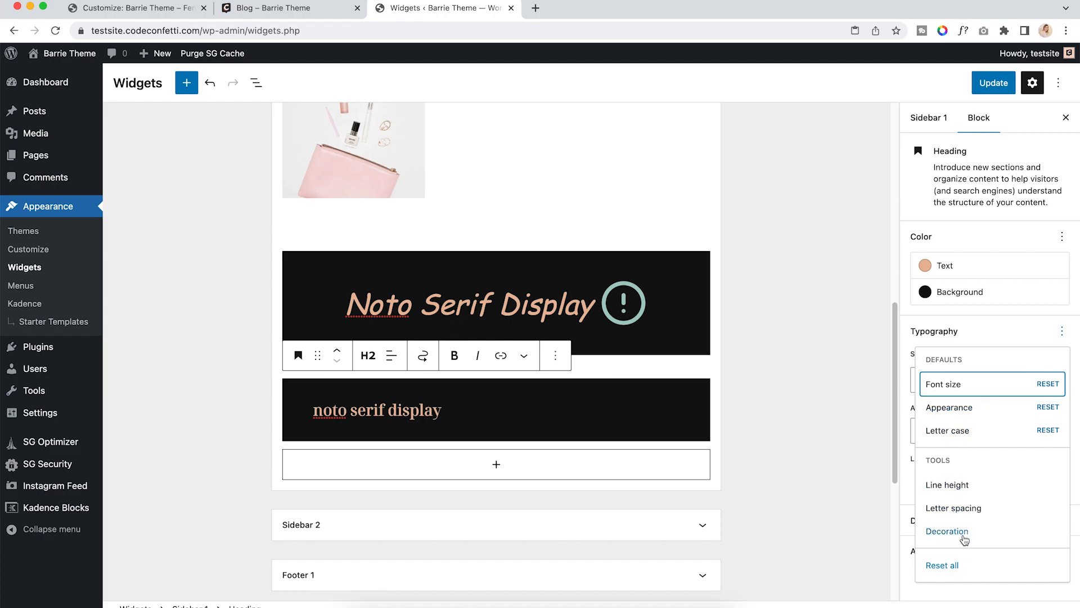
click(995, 332)
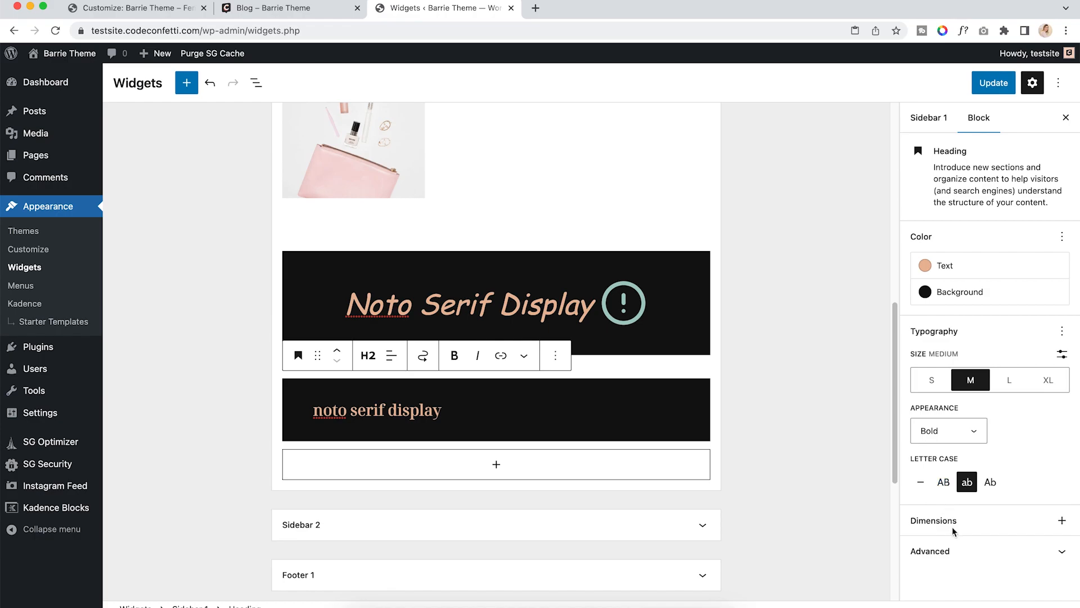
Enable padding on the Heading block and set it to 2, then review the HTML anchor and additional CSS class fields
click(1061, 521)
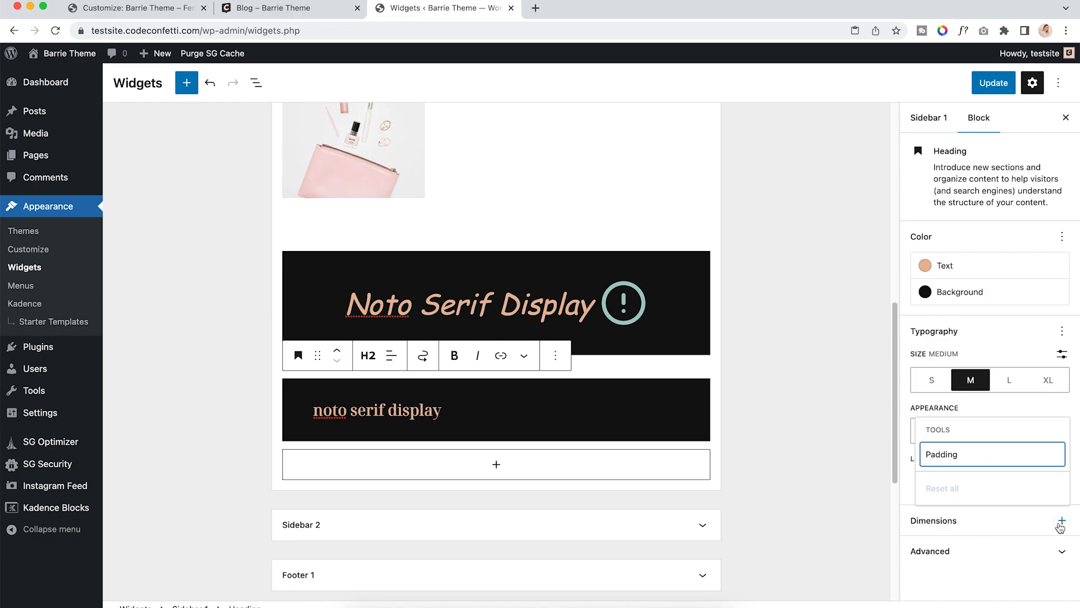
click(1012, 463)
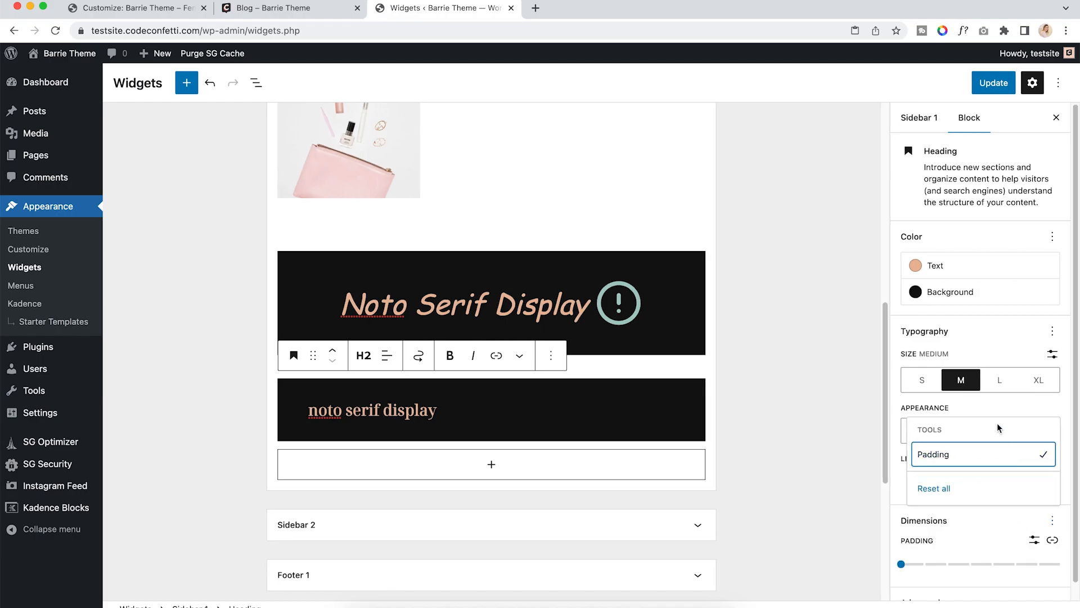
drag(907, 564, 947, 564)
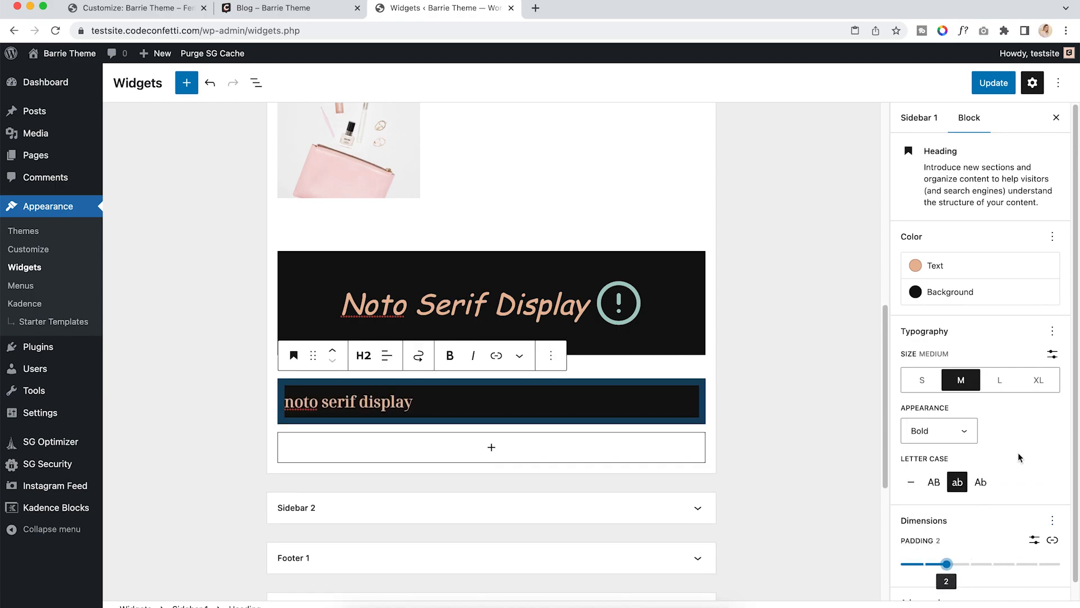
scroll(1013, 498, down, 1)
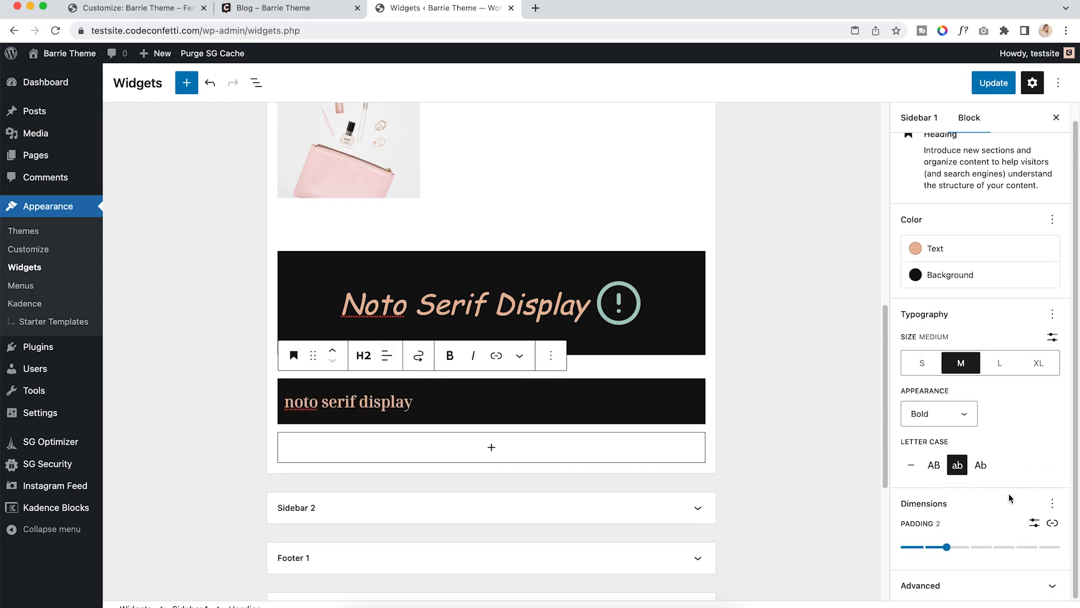
click(989, 585)
click(947, 559)
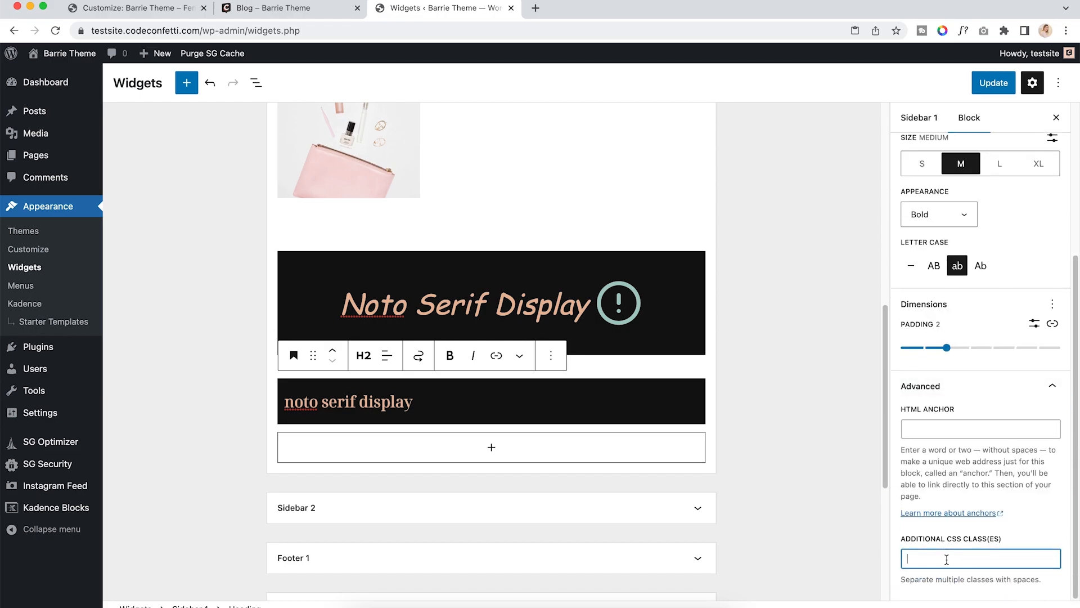
click(972, 364)
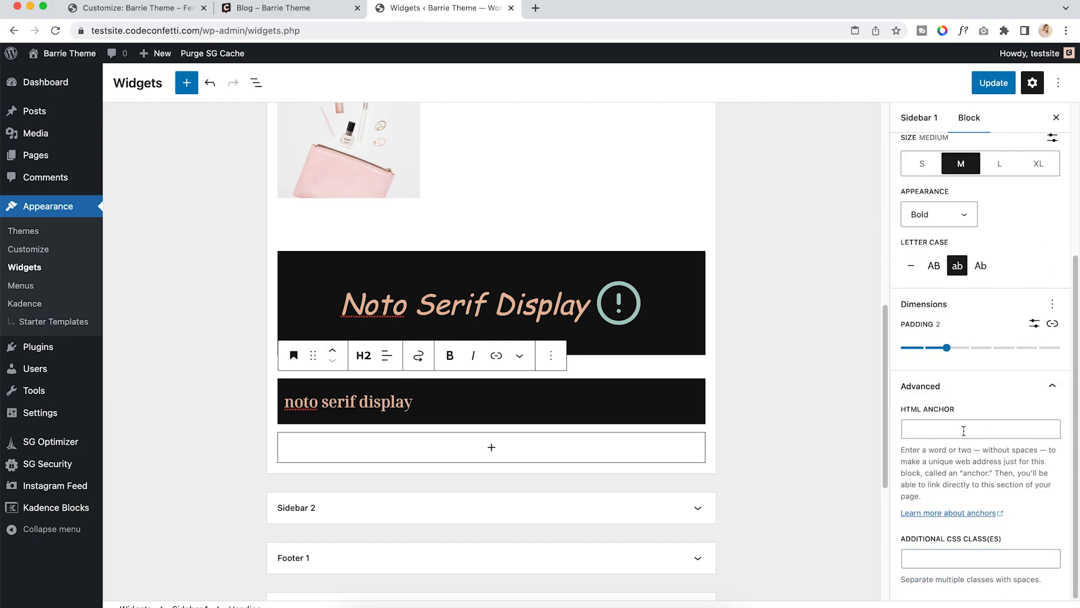
scroll(491, 431, up, 2)
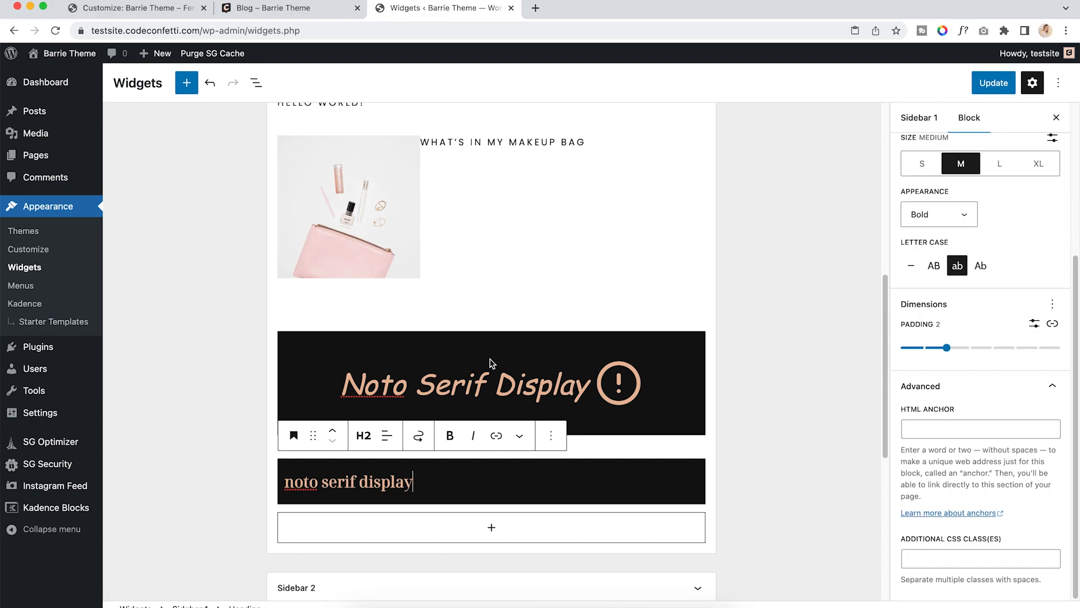
Remove the Advanced Text block and the Heading block from Sidebar 1
click(619, 346)
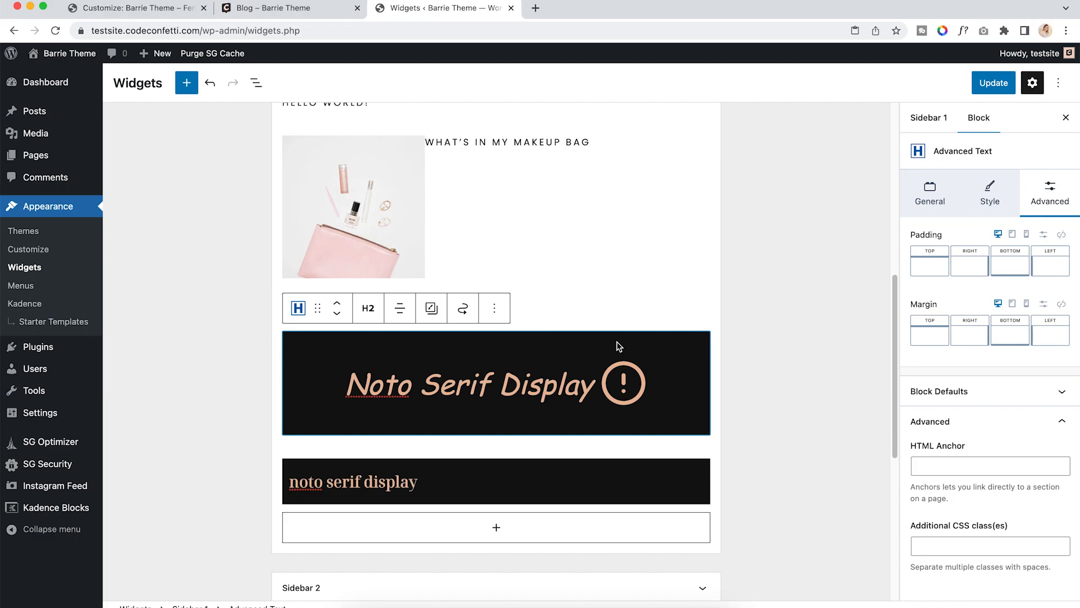
click(495, 308)
scroll(546, 596, down, 1)
click(546, 600)
click(630, 414)
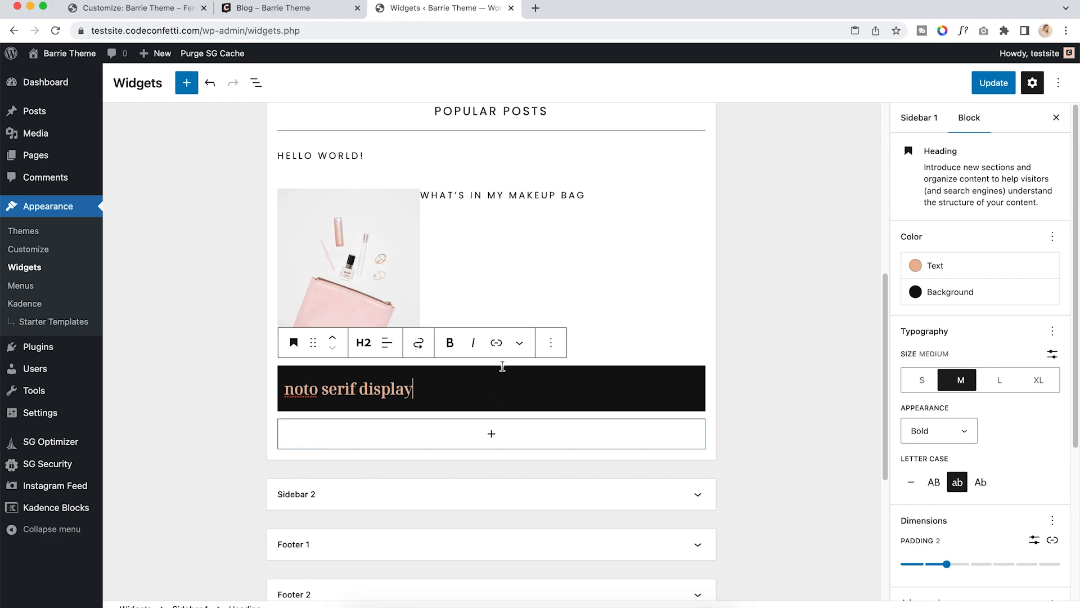
click(558, 354)
scroll(599, 272, down, 1)
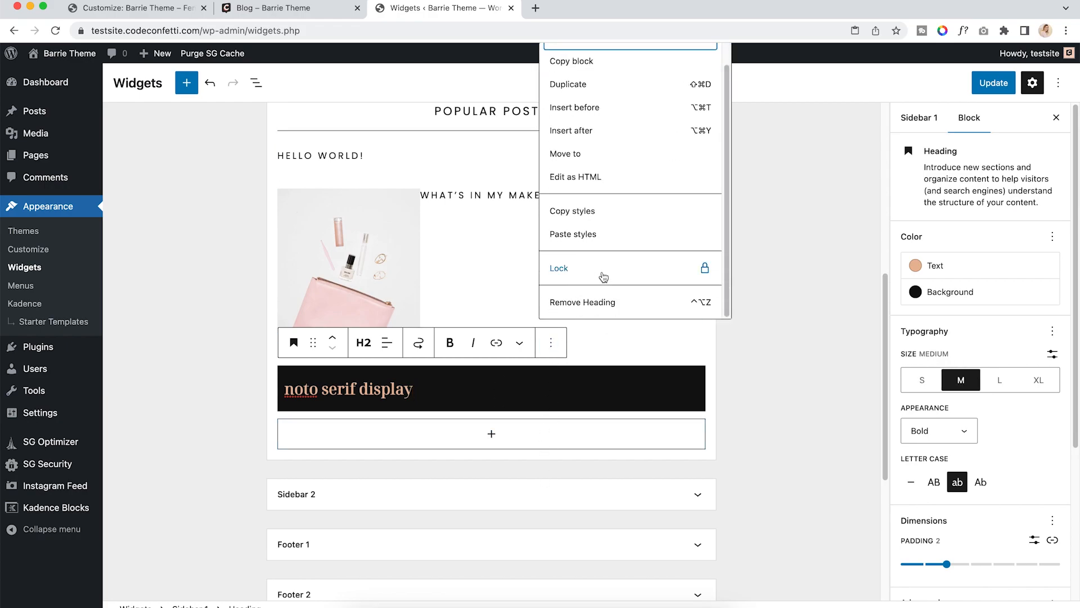
click(602, 304)
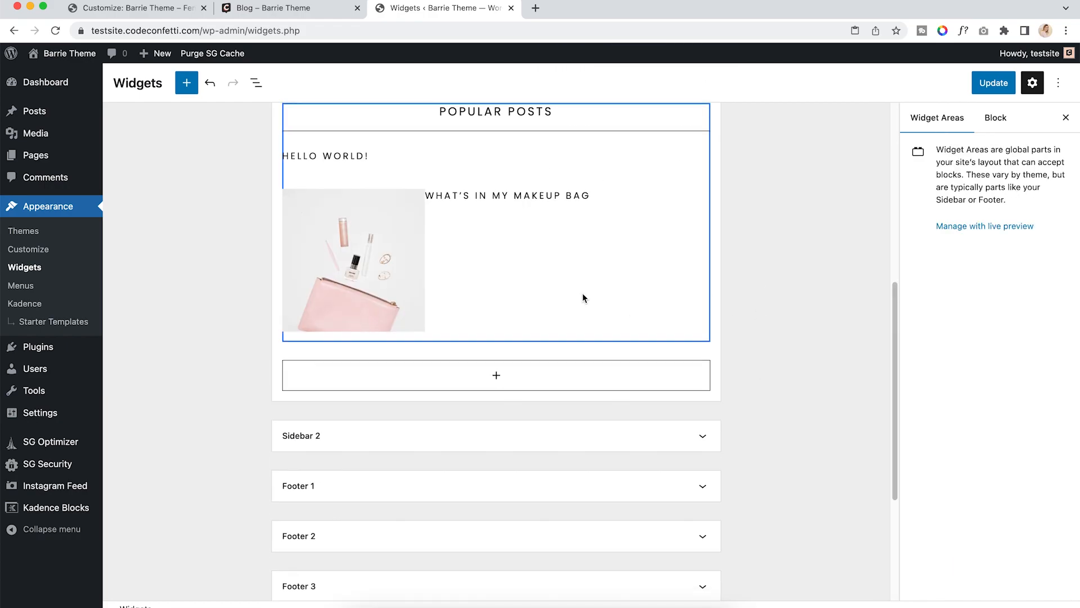
Collapse the Sidebar 1 widget area, expand Footer 1 and select its Form block to inspect the settings
scroll(582, 293, up, 5)
click(670, 134)
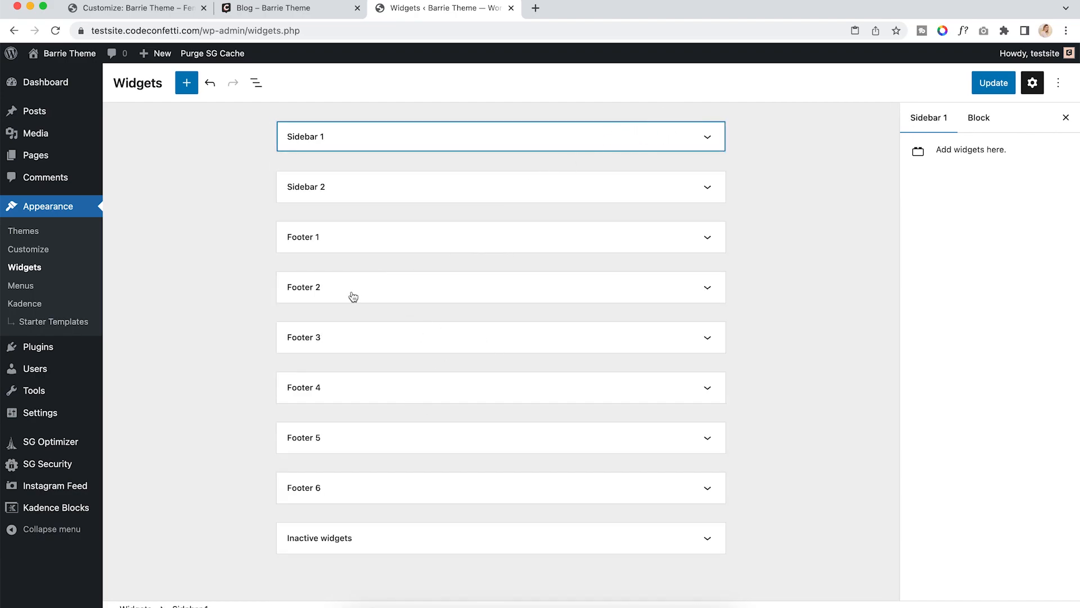
click(600, 244)
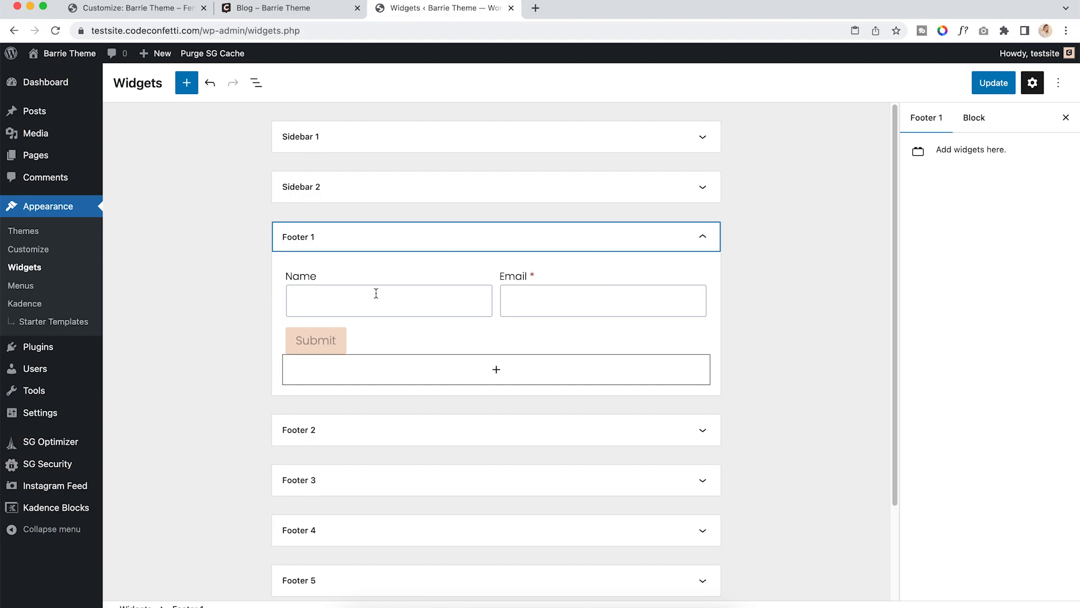
click(382, 304)
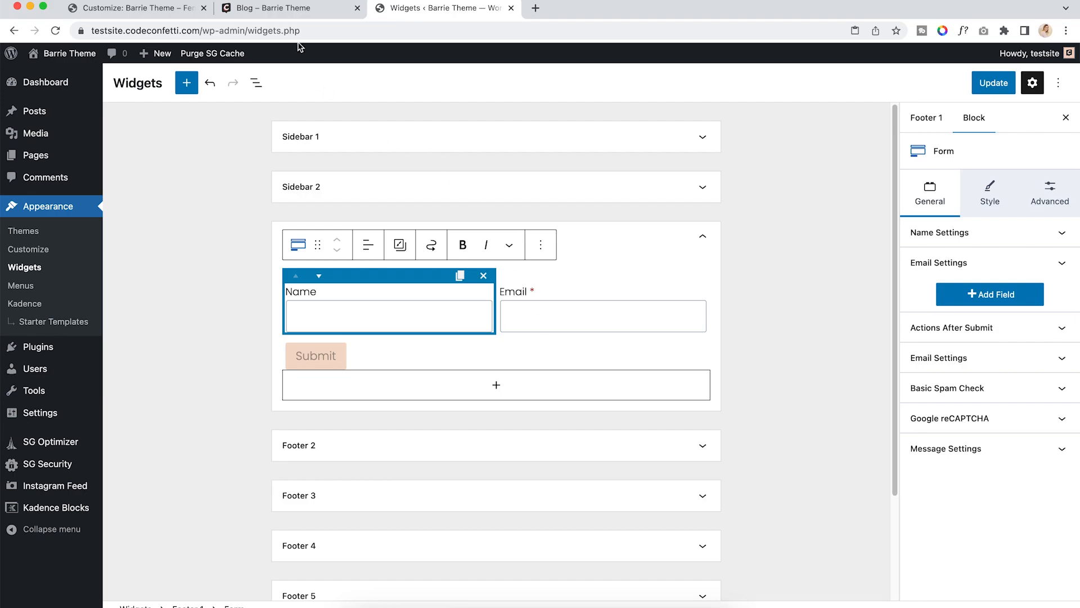
Check the footer on the live blog page, then switch to the Customizer and add Widget 1 to the first column of the footer's top row
click(284, 9)
scroll(441, 225, down, 15)
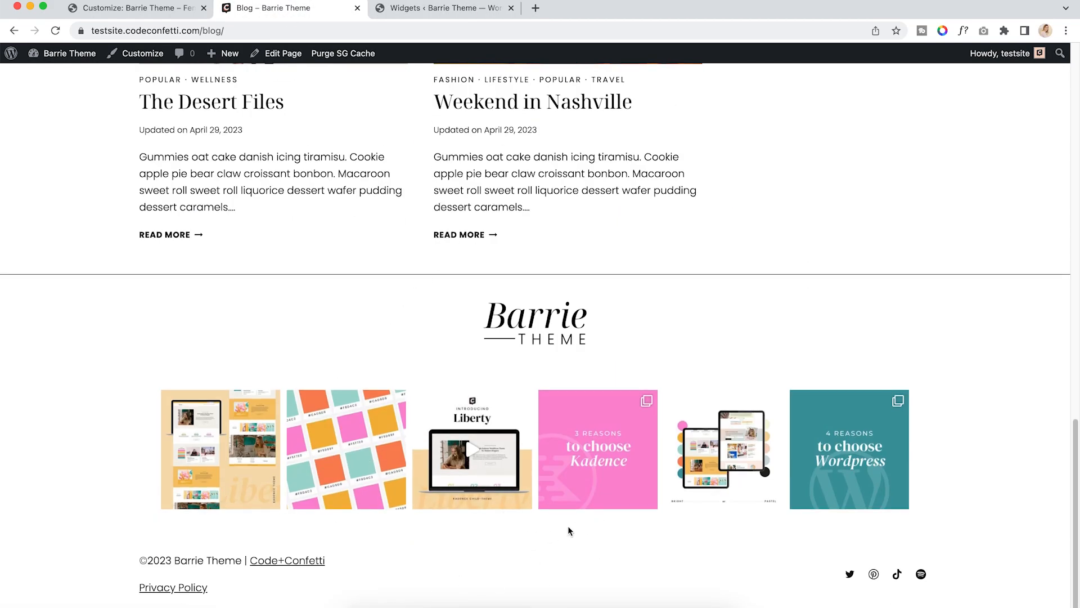
click(111, 14)
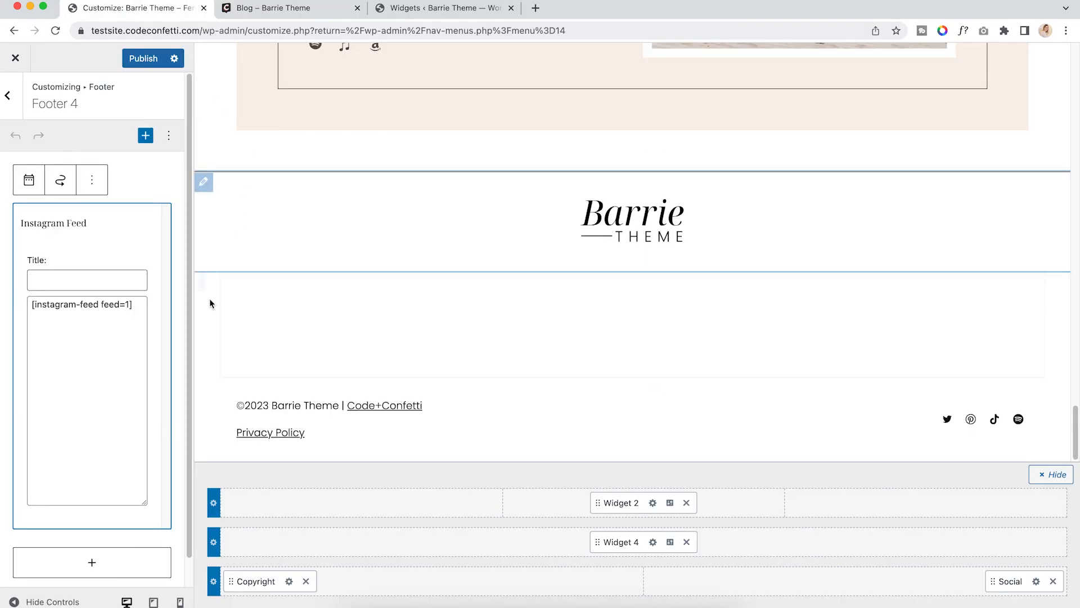
click(391, 514)
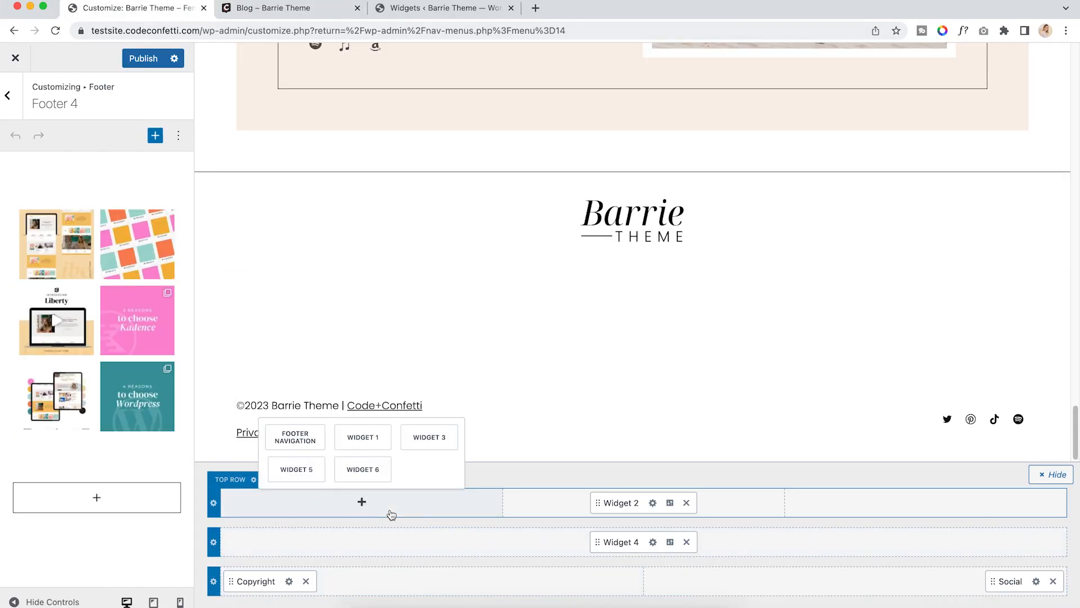
click(362, 437)
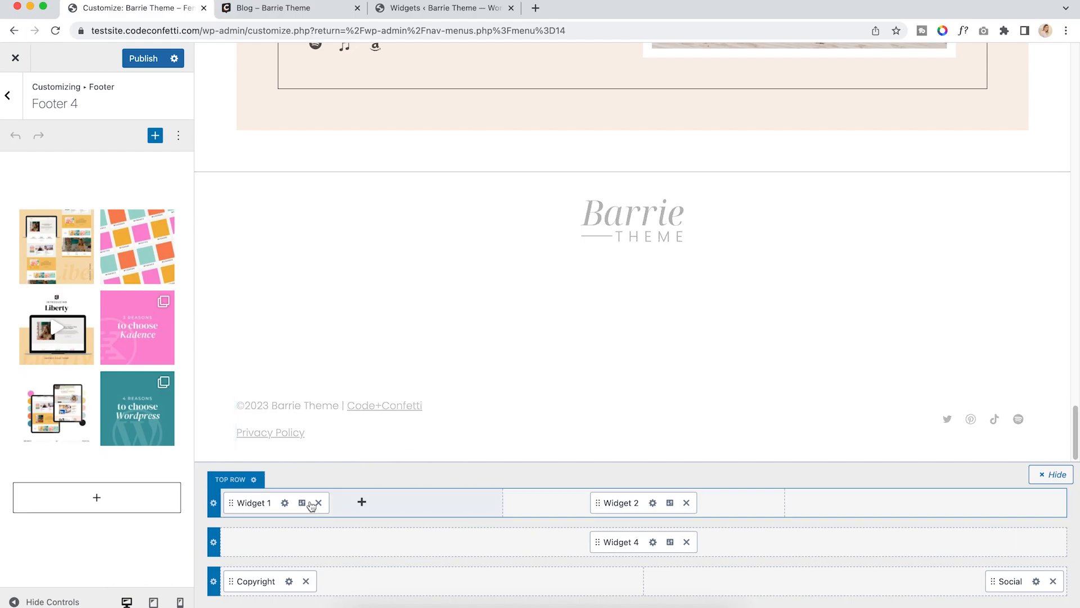
Examine the contents of the Footer 2 and Footer 3 widget areas and compare Footer 2 with the Customizer's footer preview
click(424, 9)
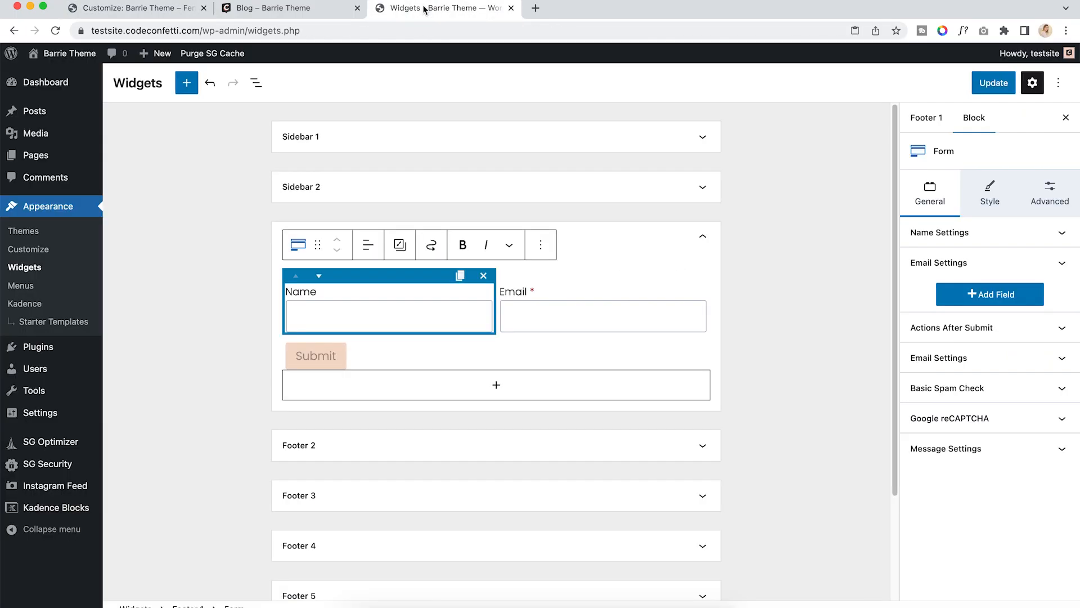
click(702, 237)
click(563, 293)
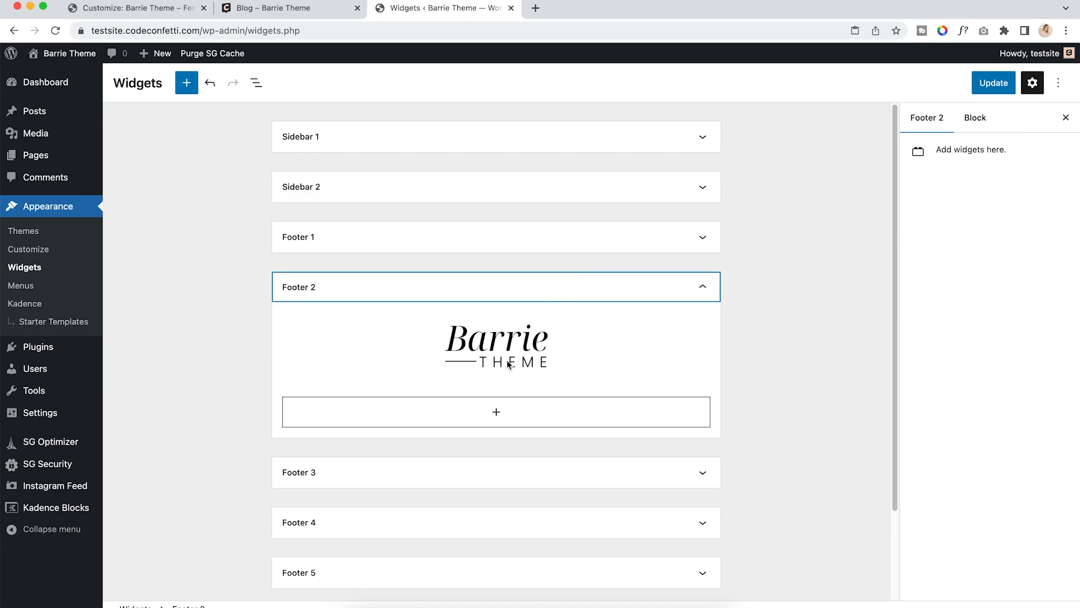
click(169, 11)
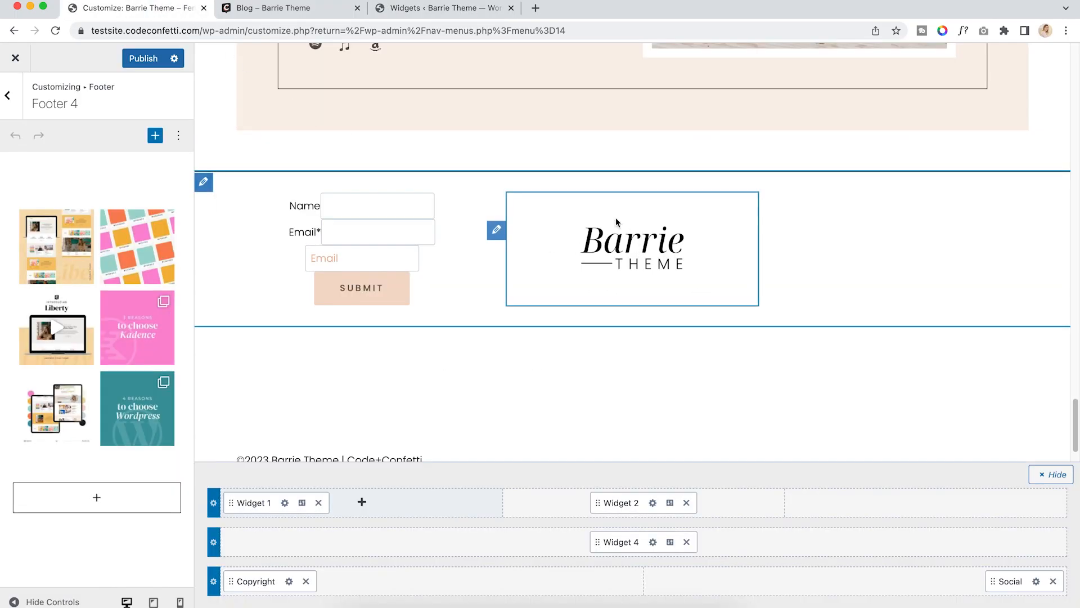
click(436, 12)
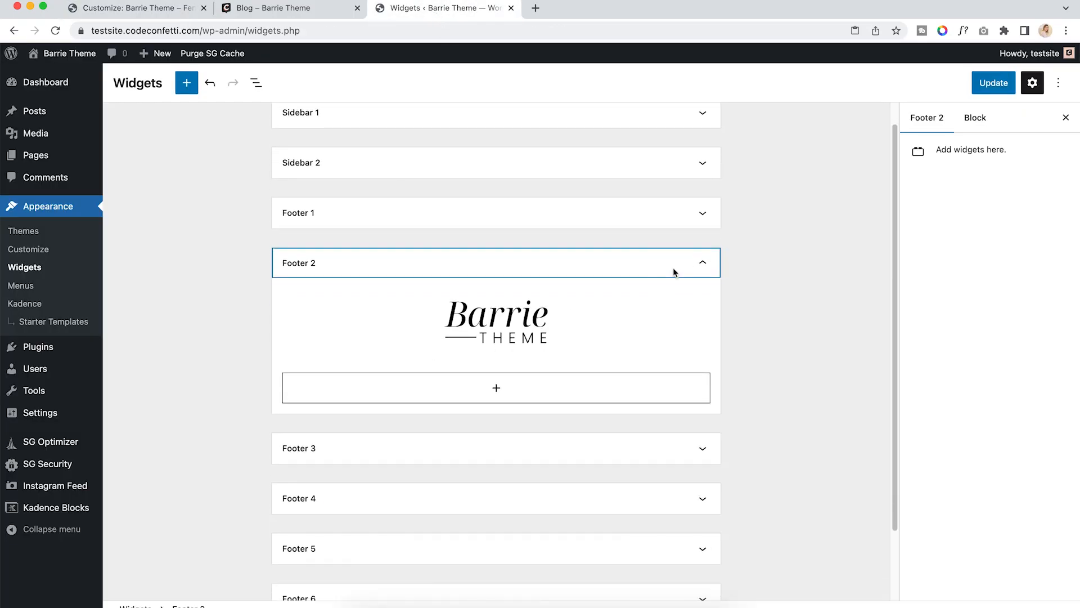
click(675, 273)
click(498, 336)
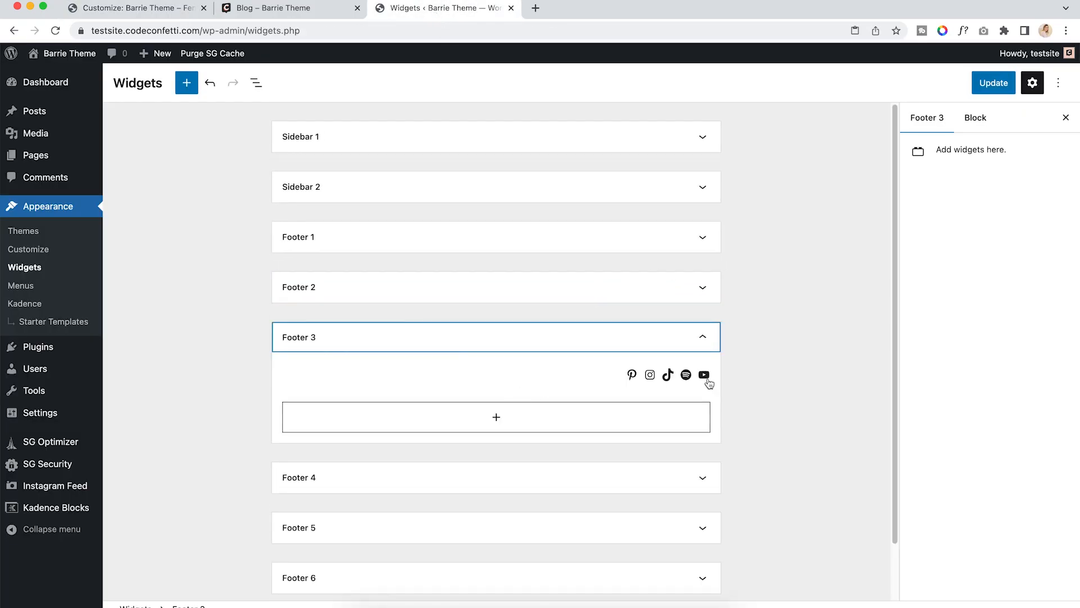
Add Widget 3 to the last column of the footer's top row in the Customizer
click(160, 10)
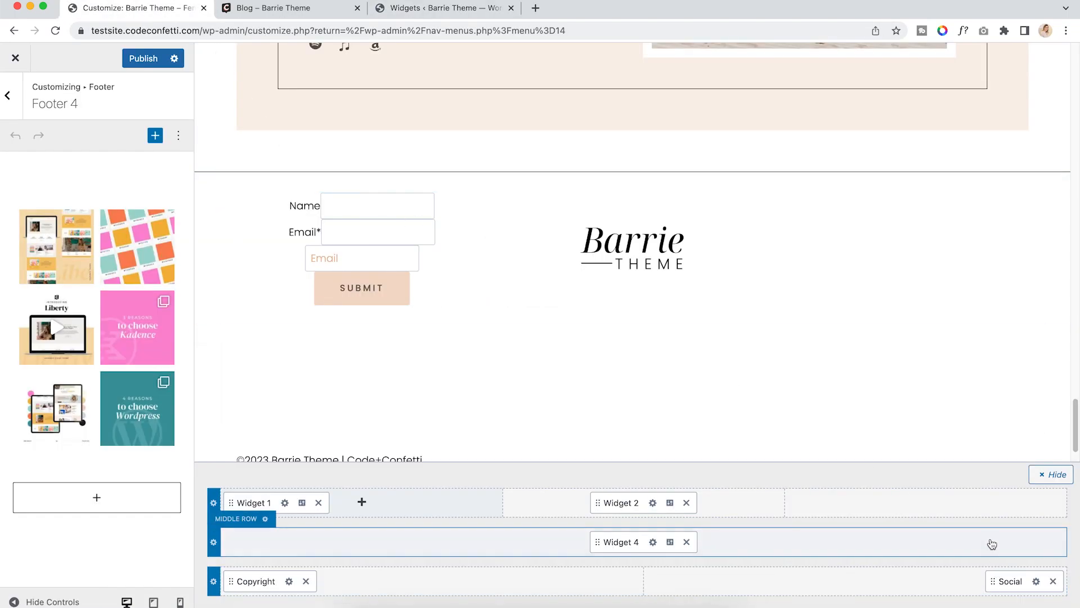
click(977, 500)
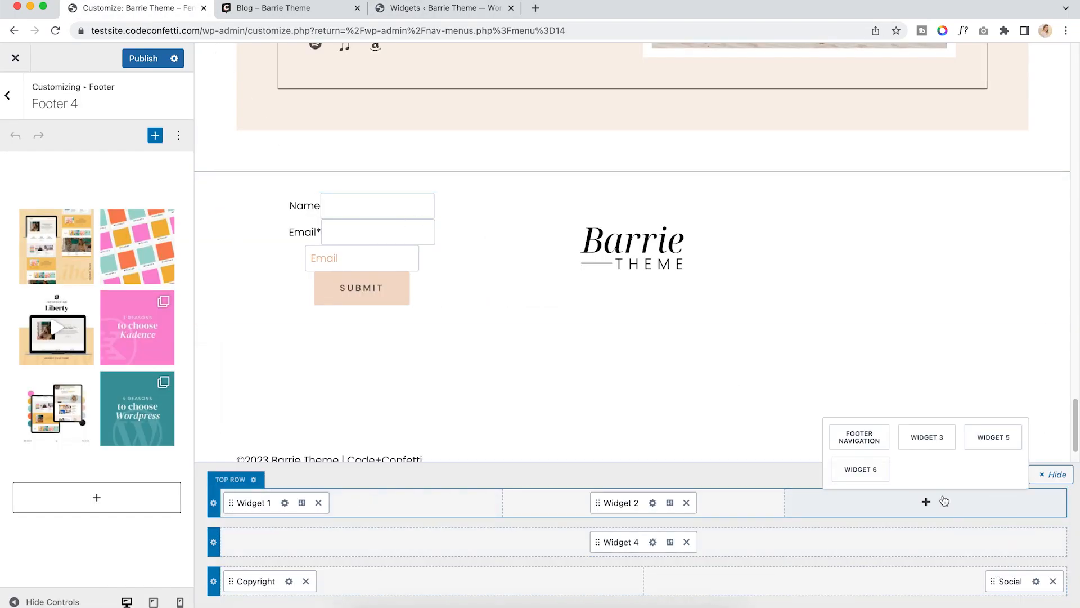
click(934, 436)
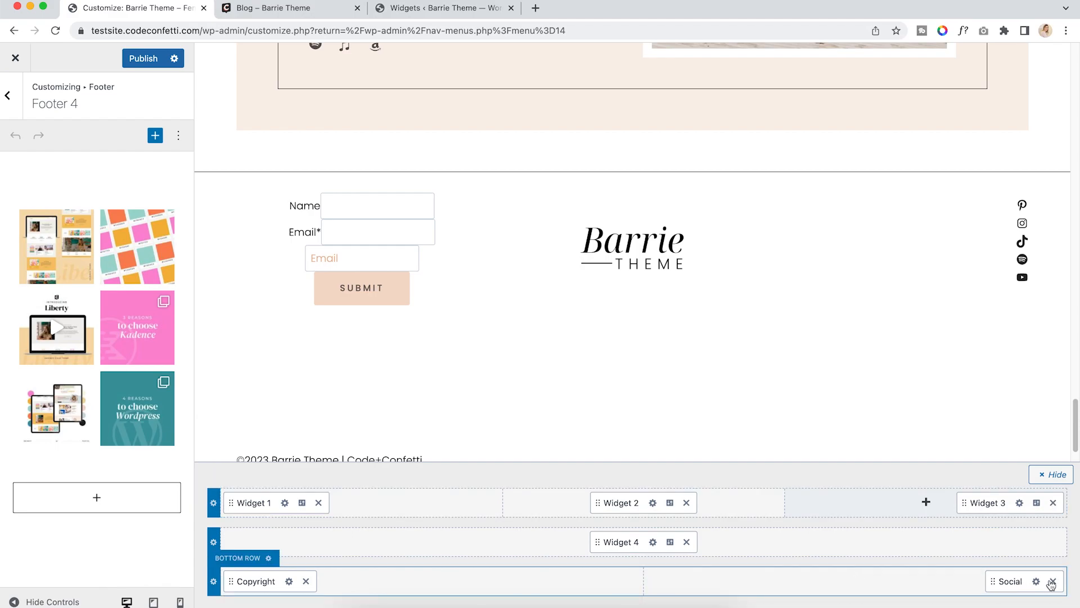
Check the Footer 3 widget area and remove Widget 3 and Widget 1 from the footer's top row in the Customizer
click(516, 4)
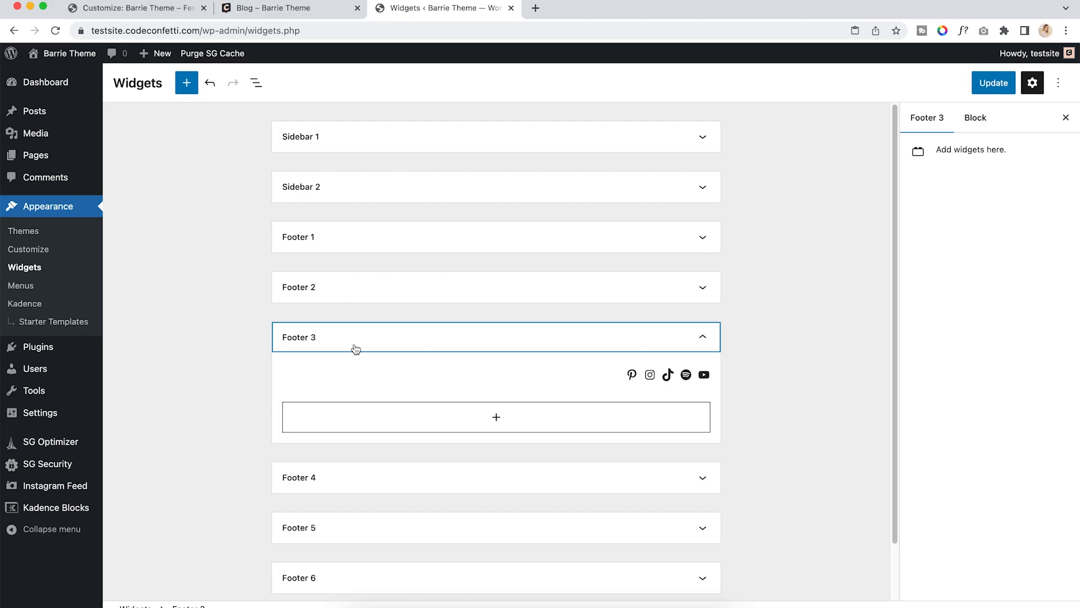
click(141, 9)
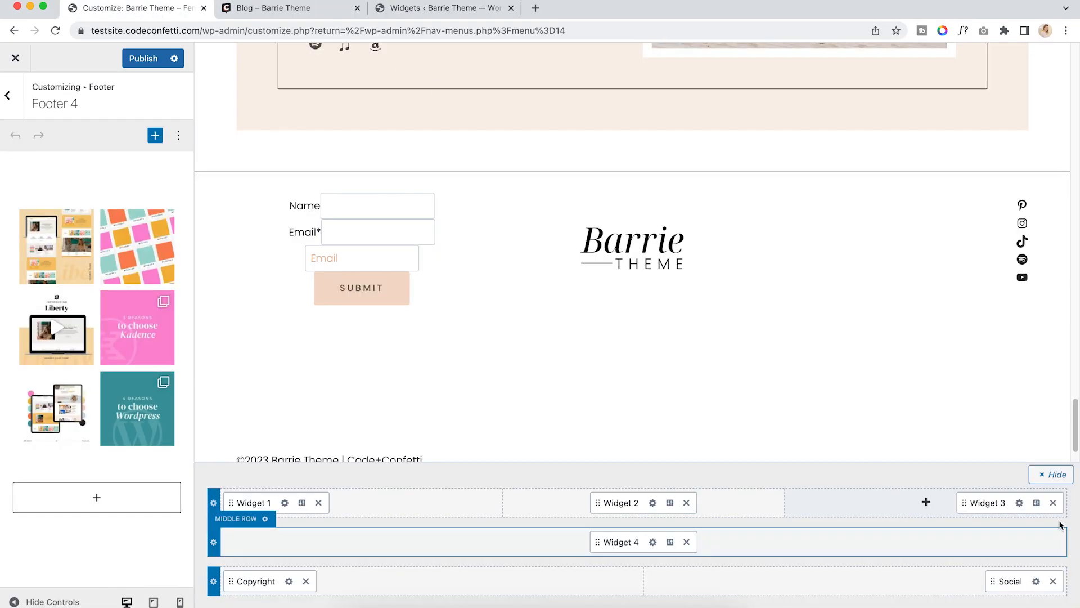
click(1054, 503)
click(318, 502)
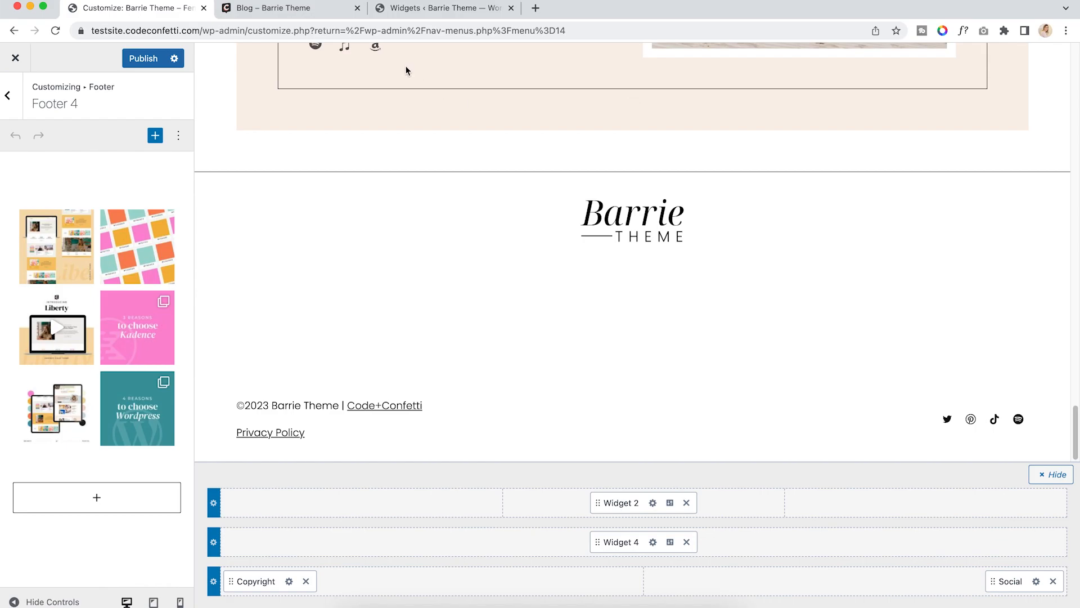
Review the live Blog page, examining its footer, post list and sidebar widgets
click(411, 11)
click(300, 17)
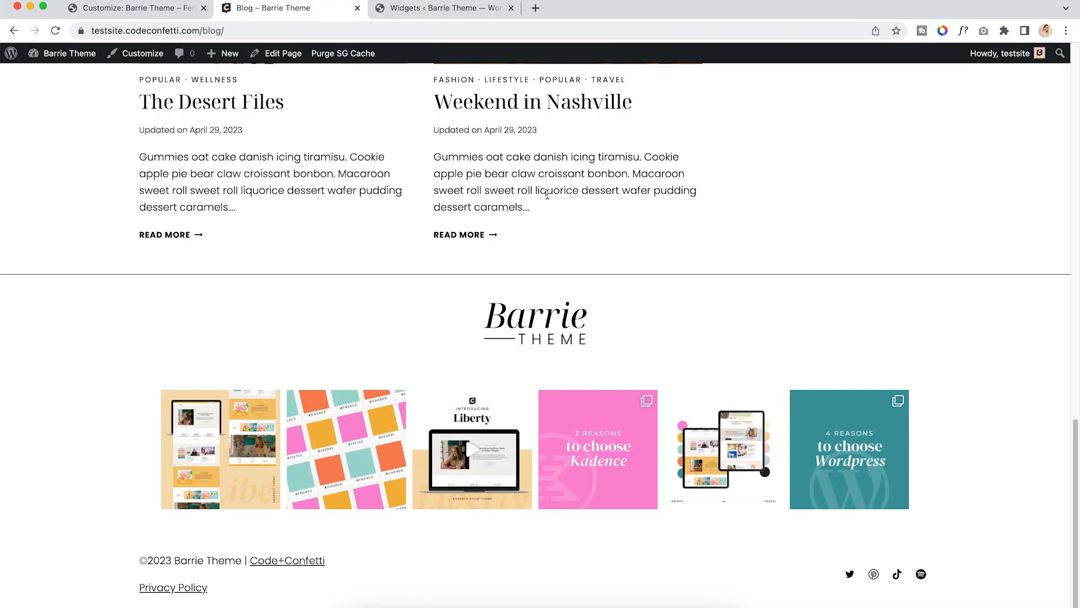
scroll(649, 173, up, 10)
scroll(651, 179, up, 4)
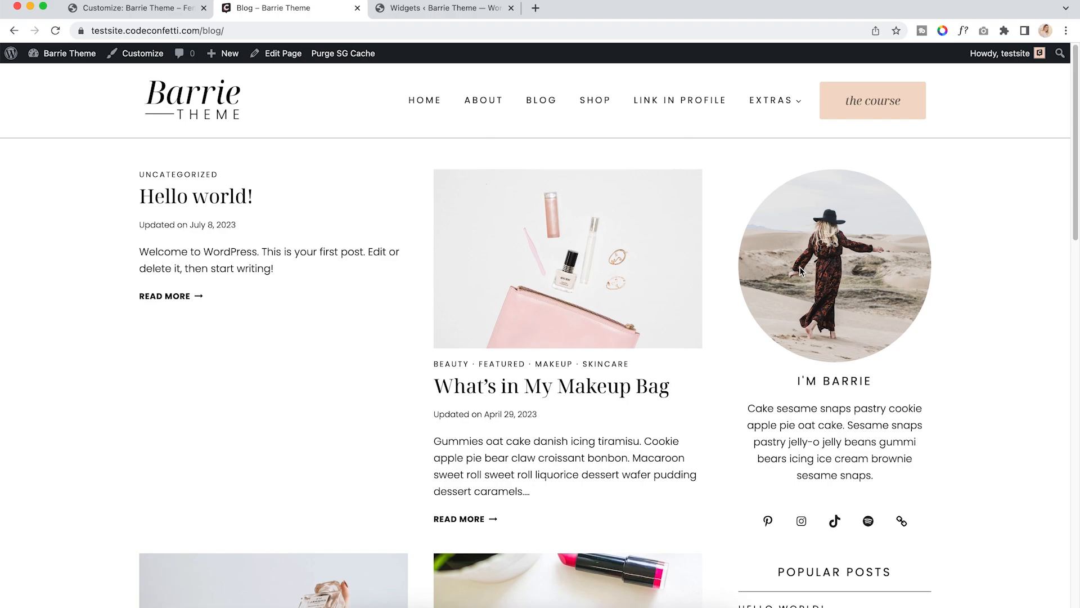
scroll(799, 268, down, 2)
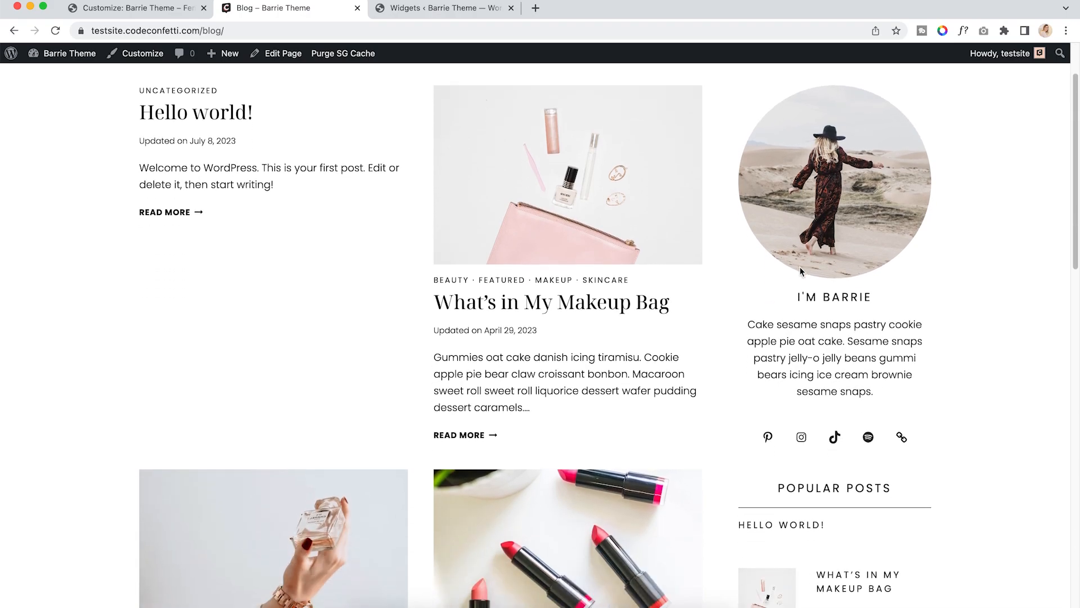
scroll(801, 270, down, 1)
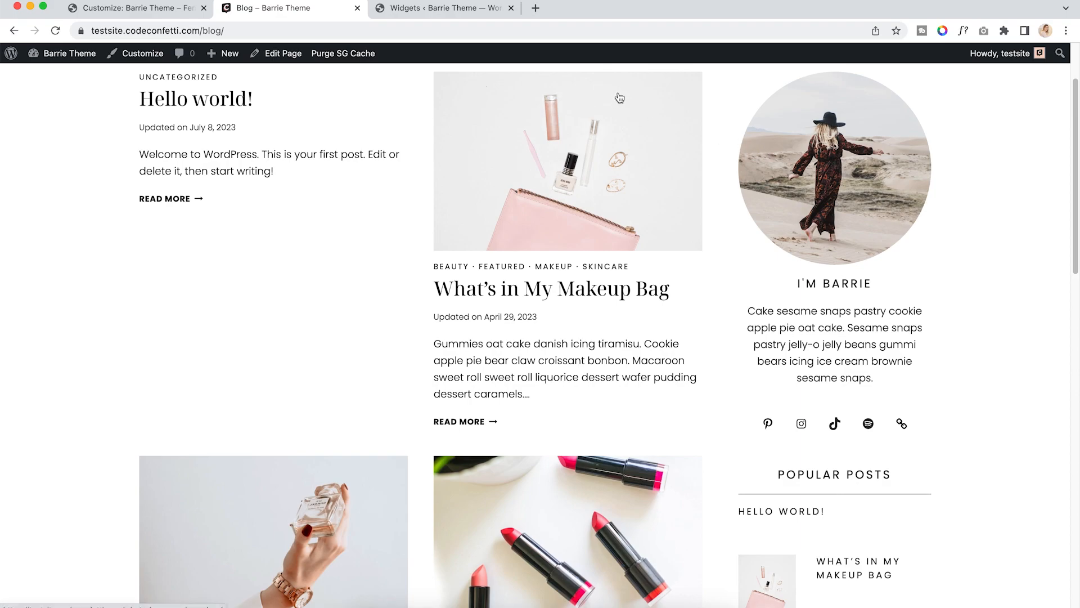
scroll(711, 139, up, 1)
scroll(710, 143, up, 5)
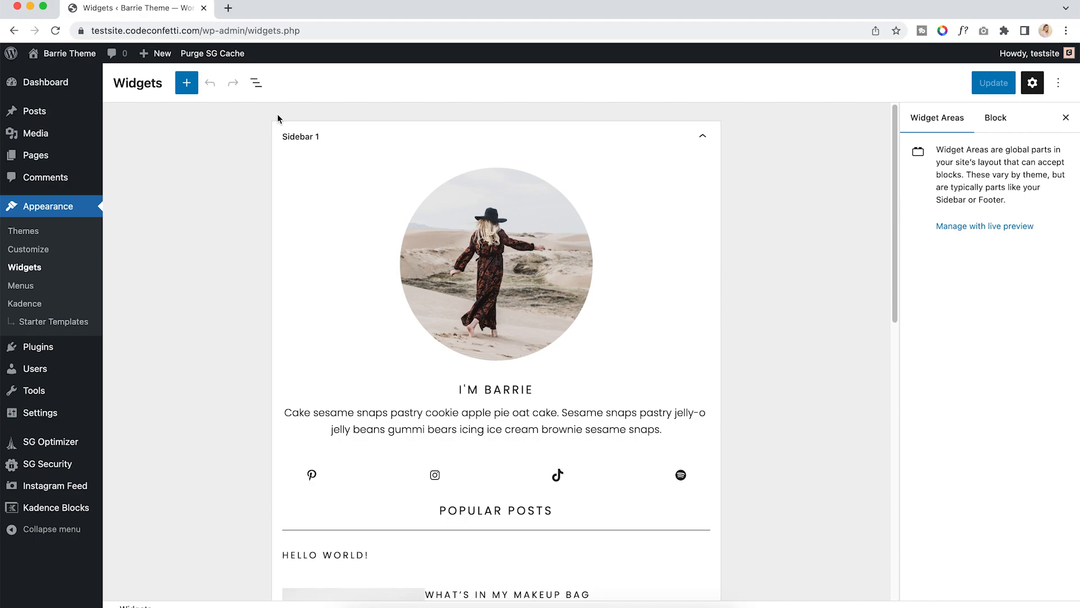
Open the Home page for editing from the list of pages and show its block List View
click(33, 162)
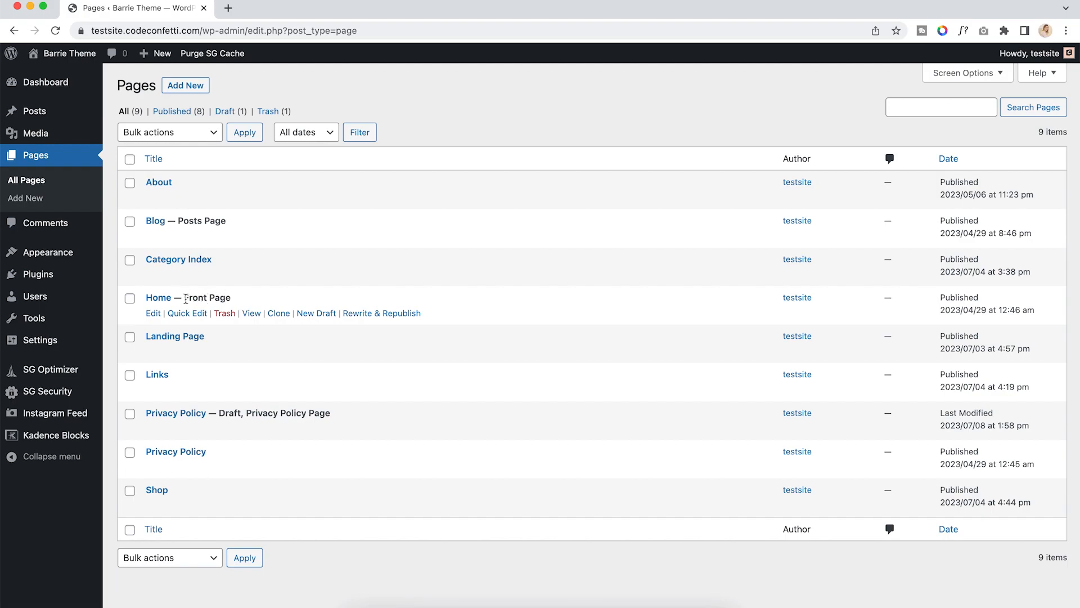
click(161, 297)
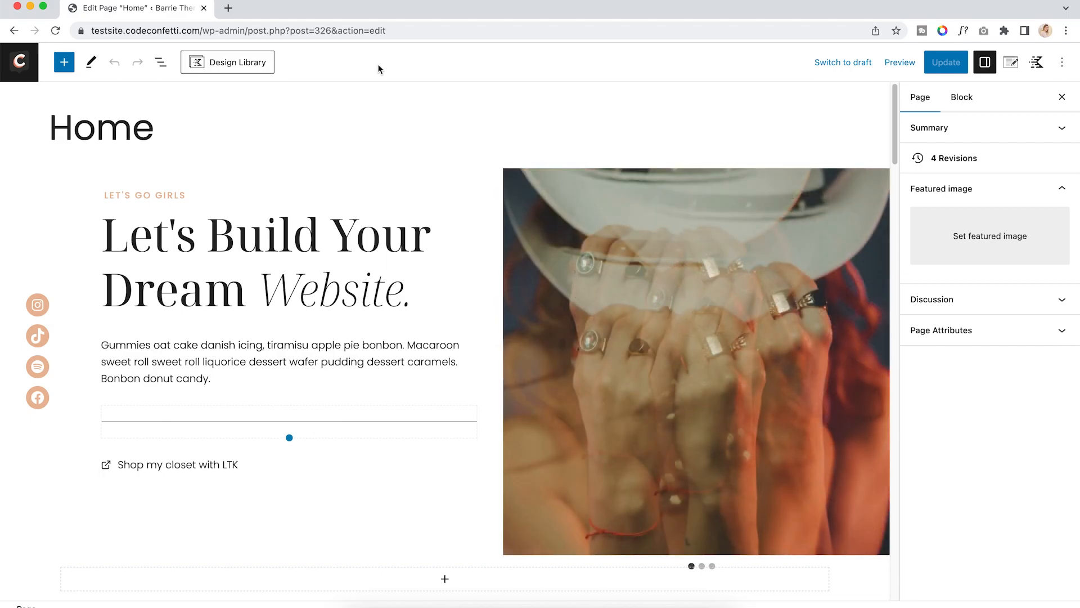
click(161, 65)
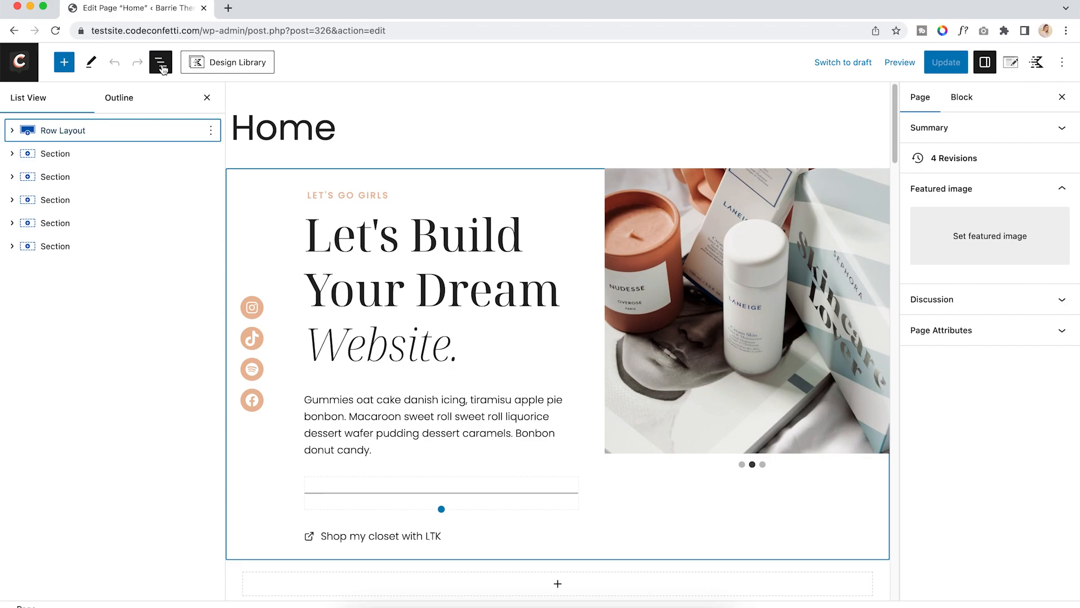
Look over the Home page's blocks, select the hero Row Layout and expand it to list its column sections
scroll(365, 210, down, 5)
scroll(365, 209, down, 10)
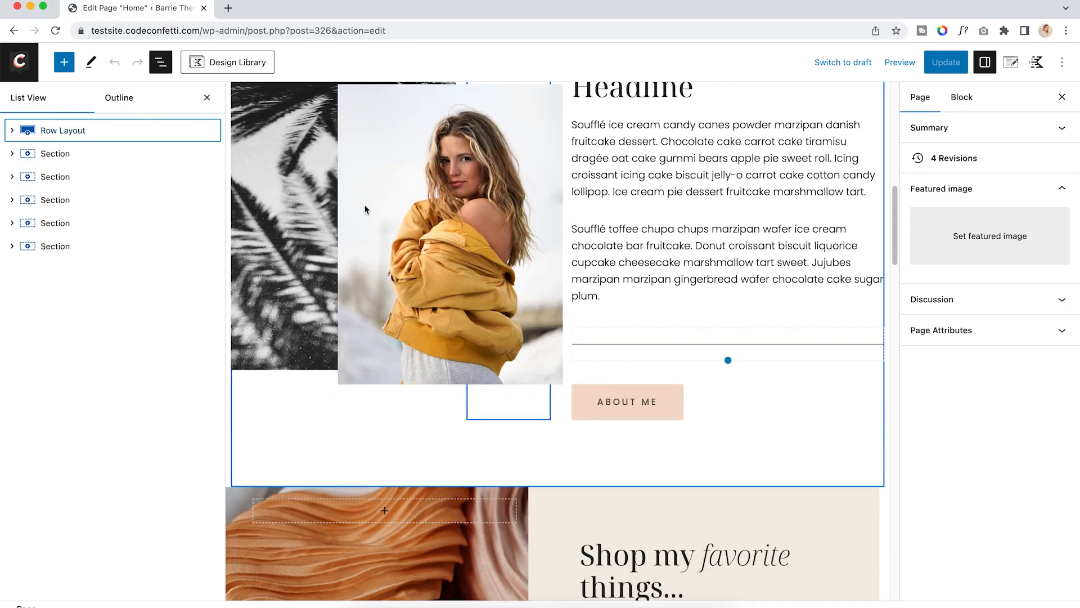
scroll(364, 209, up, 15)
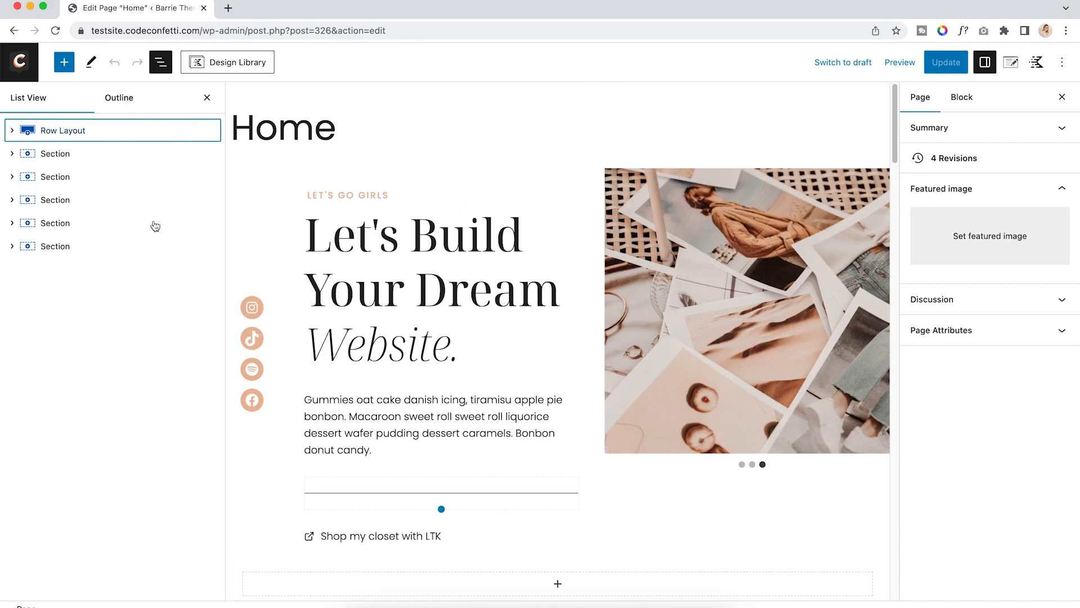
click(105, 132)
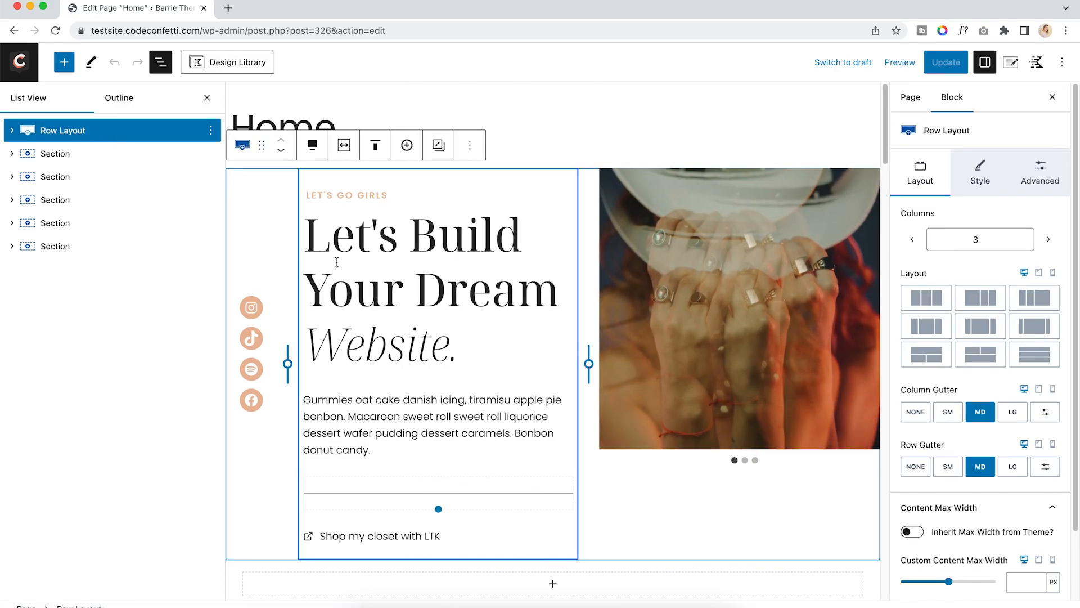
click(12, 130)
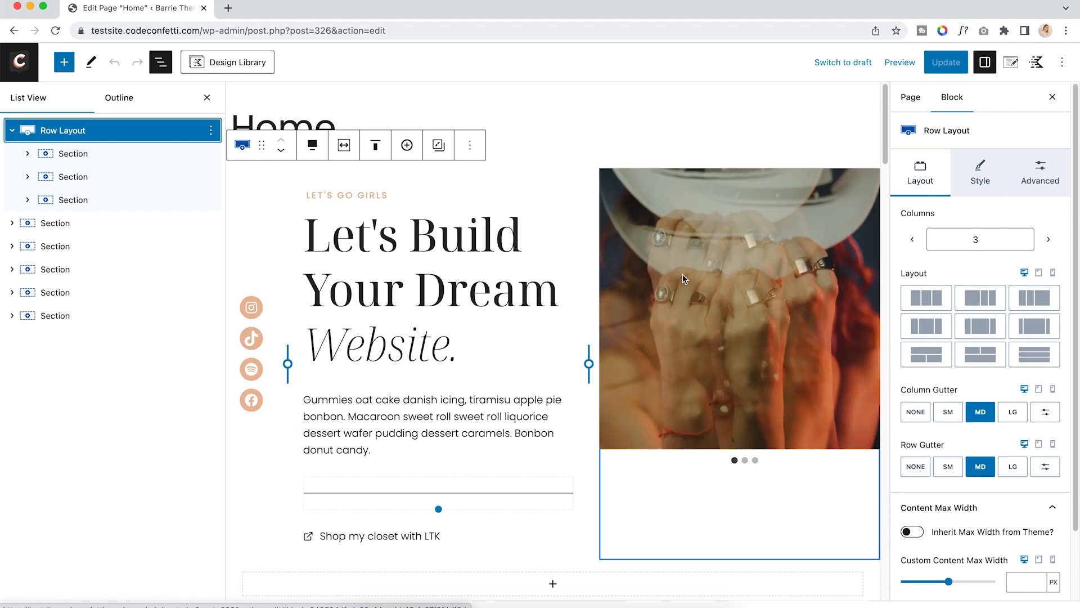
Try resizing the hero row's text and image columns to 55% and 35%, and return both to 45%
mouse_move(588, 366)
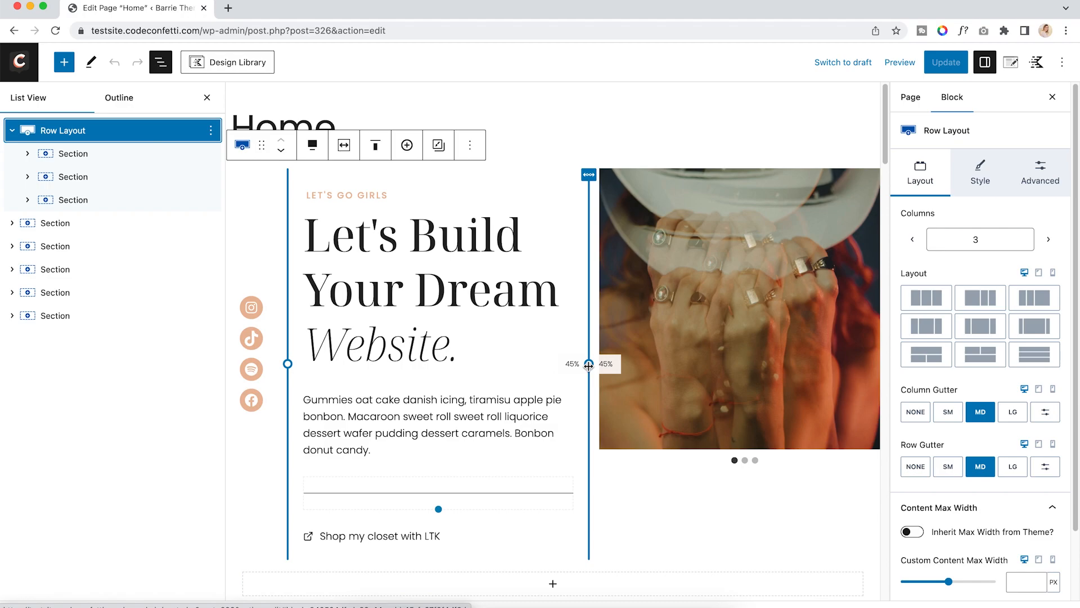
drag(588, 365, 658, 366)
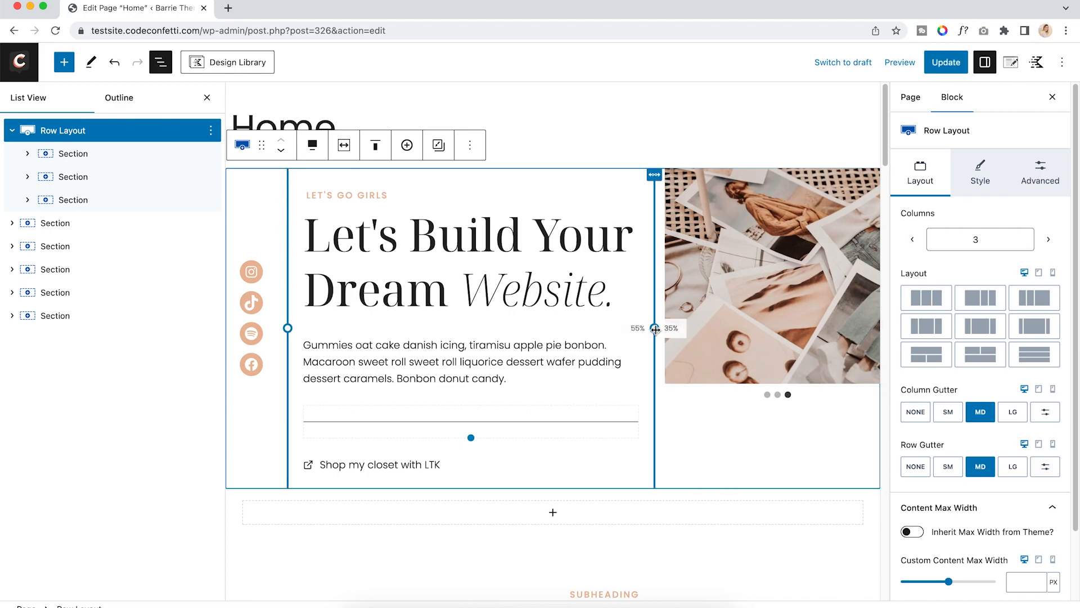
drag(653, 327, 589, 363)
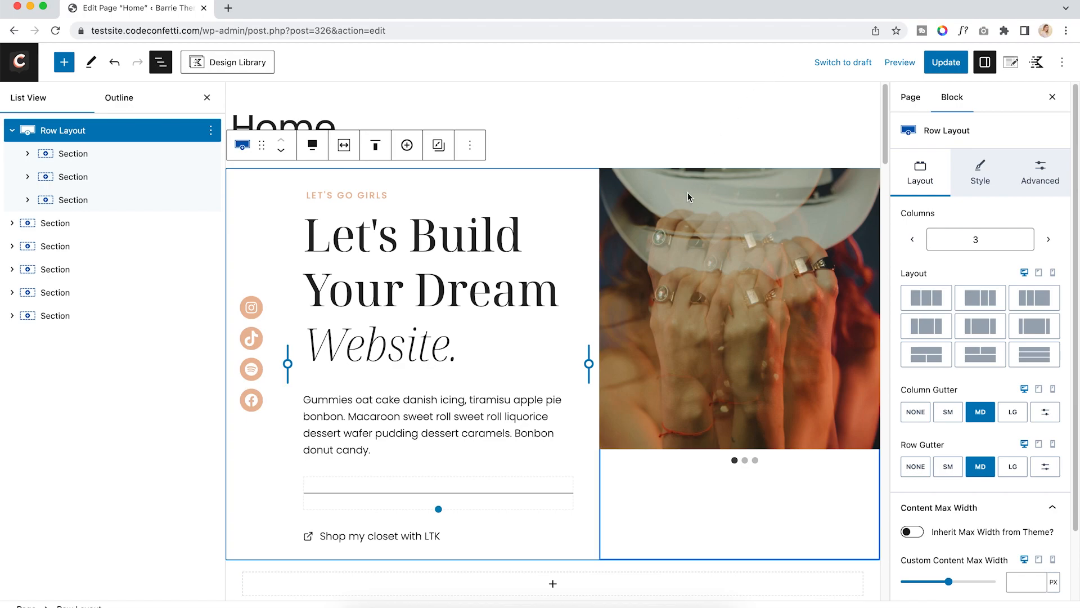
Widen the hero row's text column to 55% against 35% for the image column and preview the page in a new tab
mouse_move(591, 360)
drag(590, 364, 653, 360)
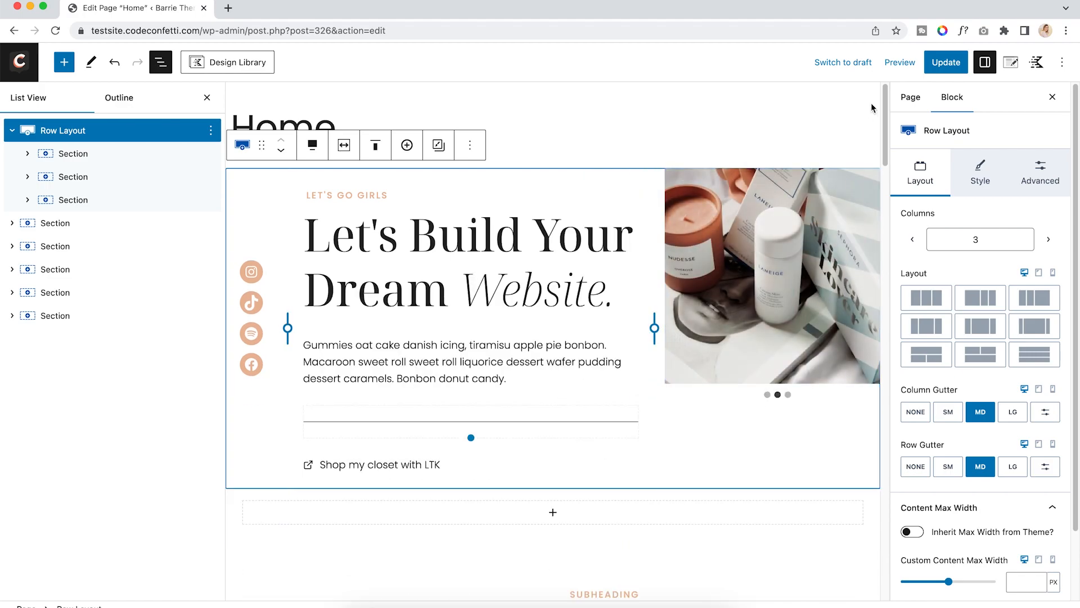
click(898, 63)
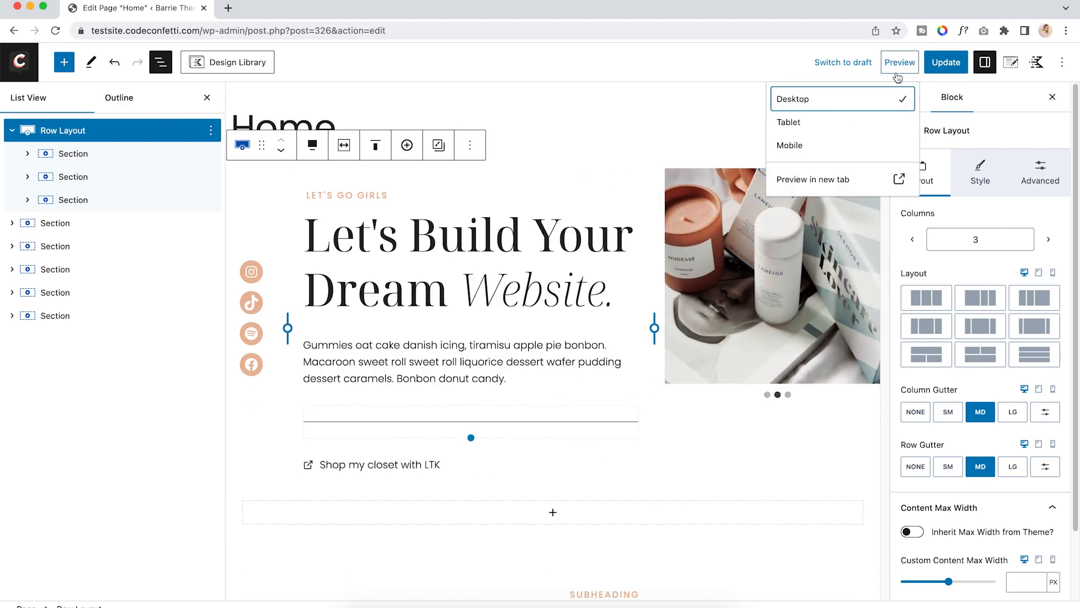
click(847, 179)
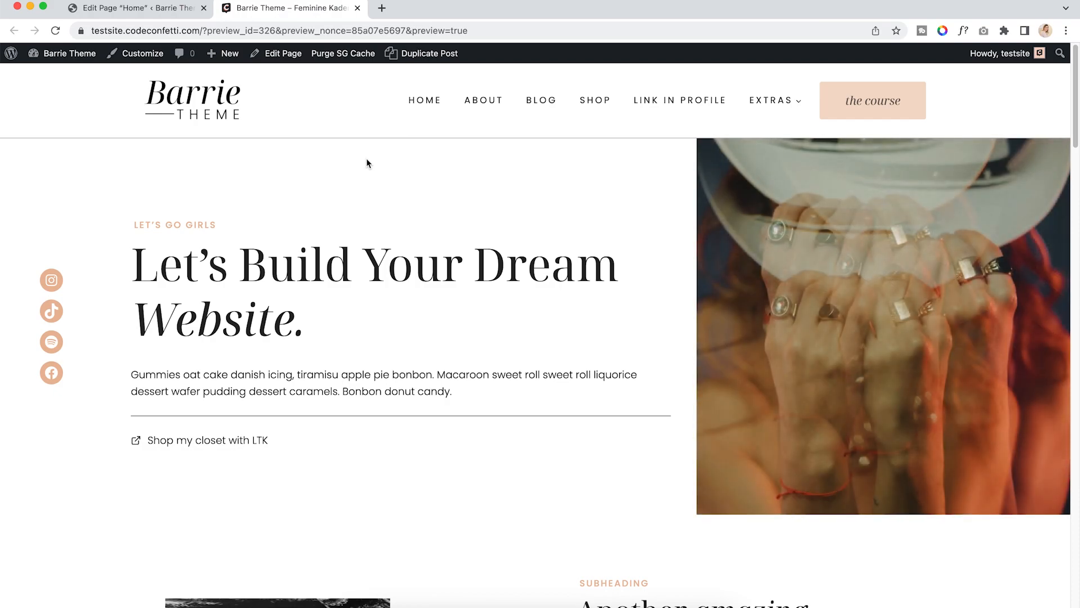
Return to the Home page editor and set the hero row's text and image columns back to 45% each
click(115, 9)
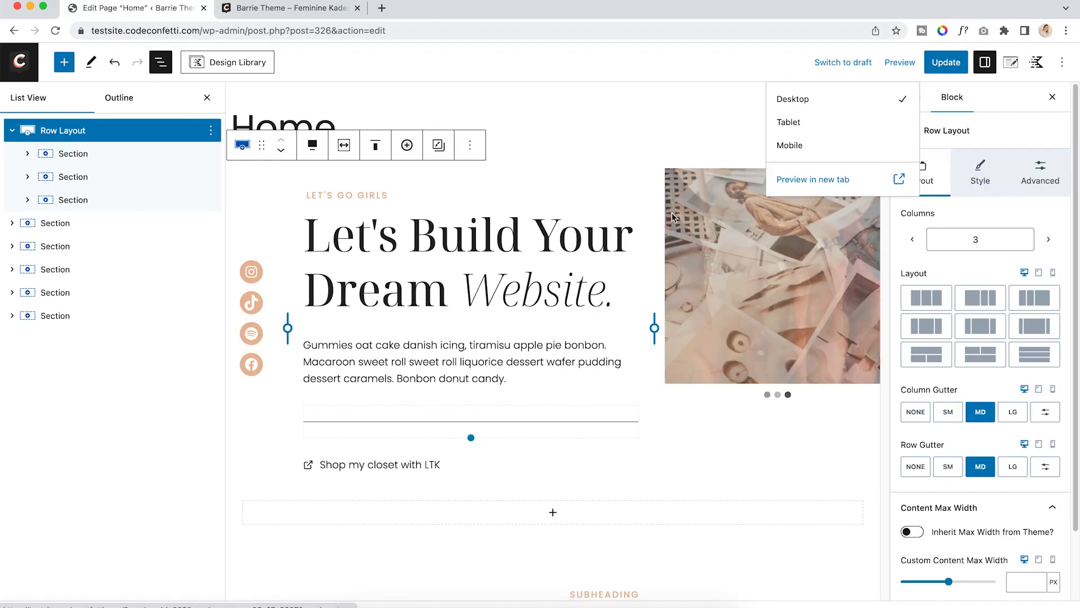
drag(656, 328, 590, 330)
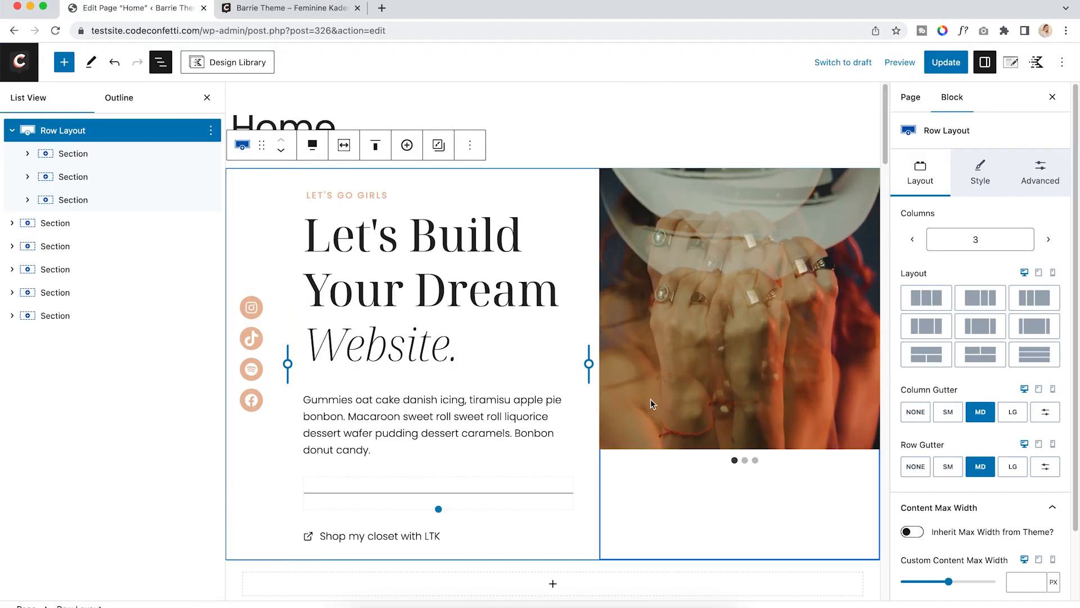
Expand the hero row's first column section and select its Social Icons block with the individual icons listed
click(28, 155)
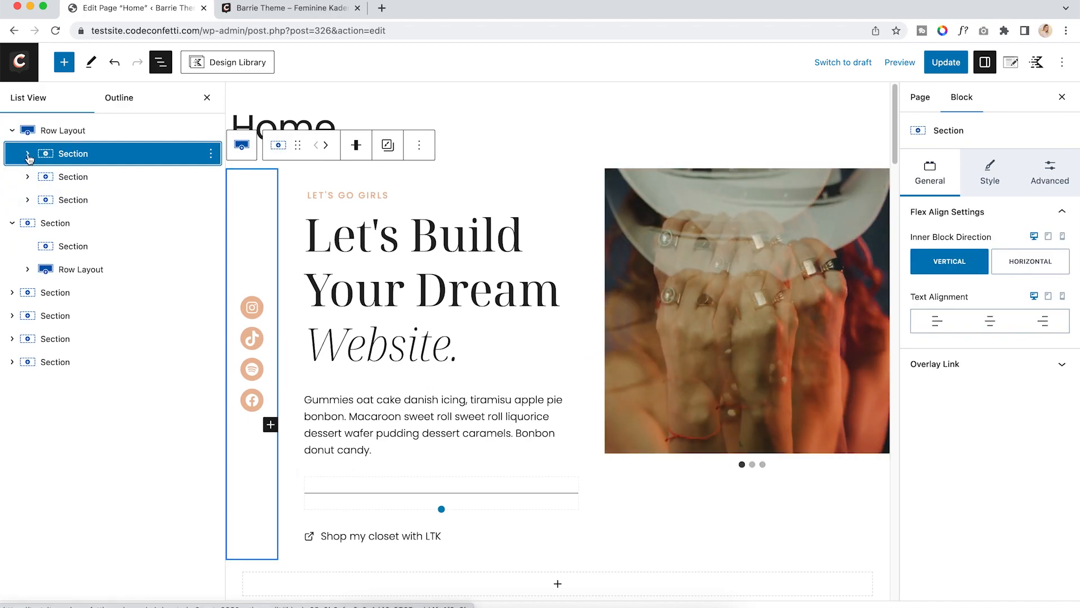
click(27, 154)
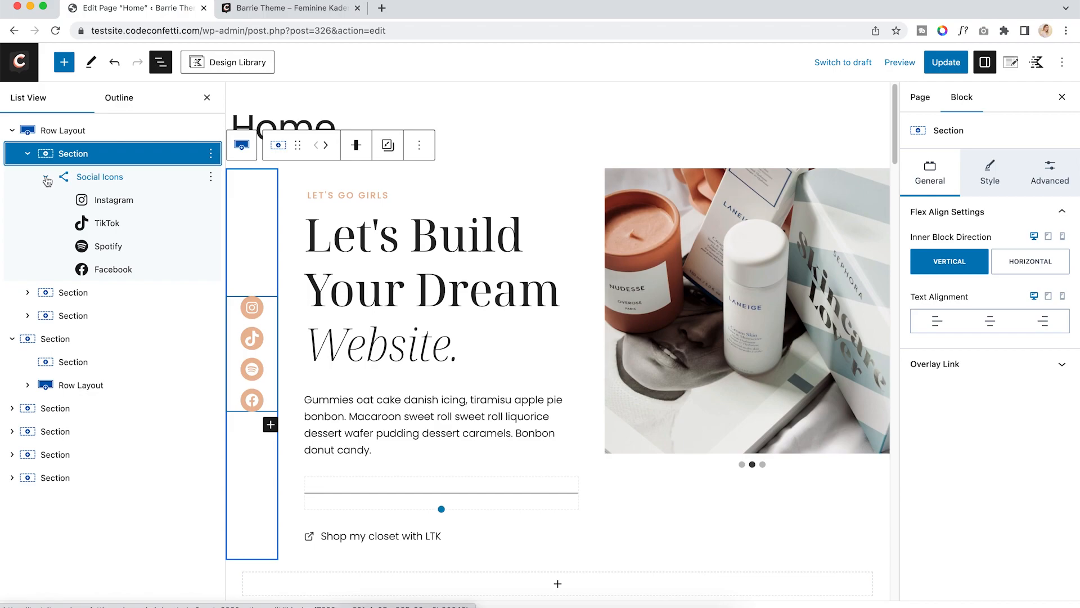
click(46, 178)
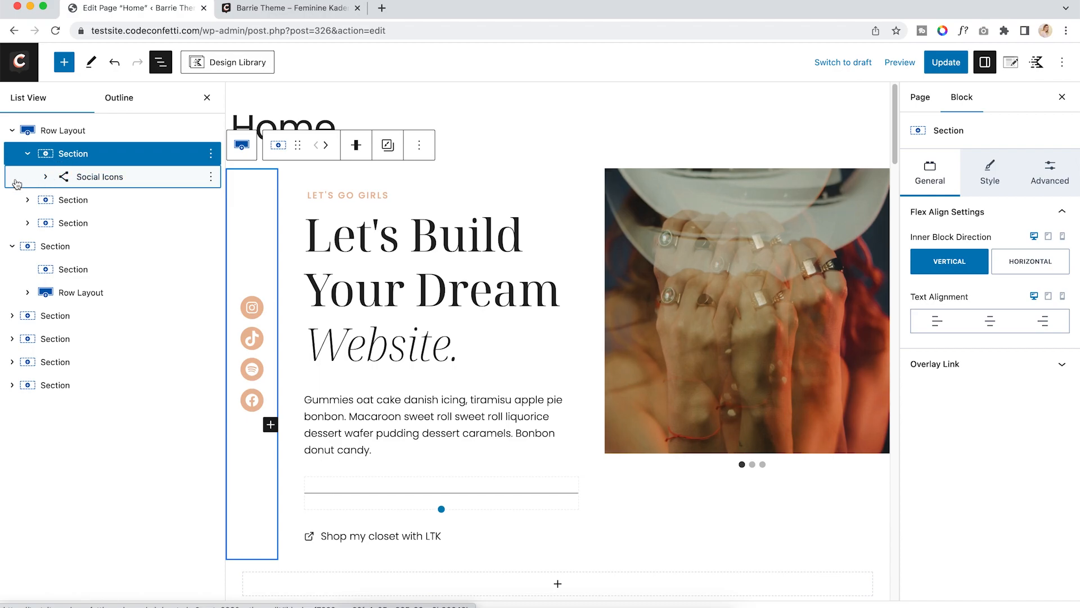
click(57, 181)
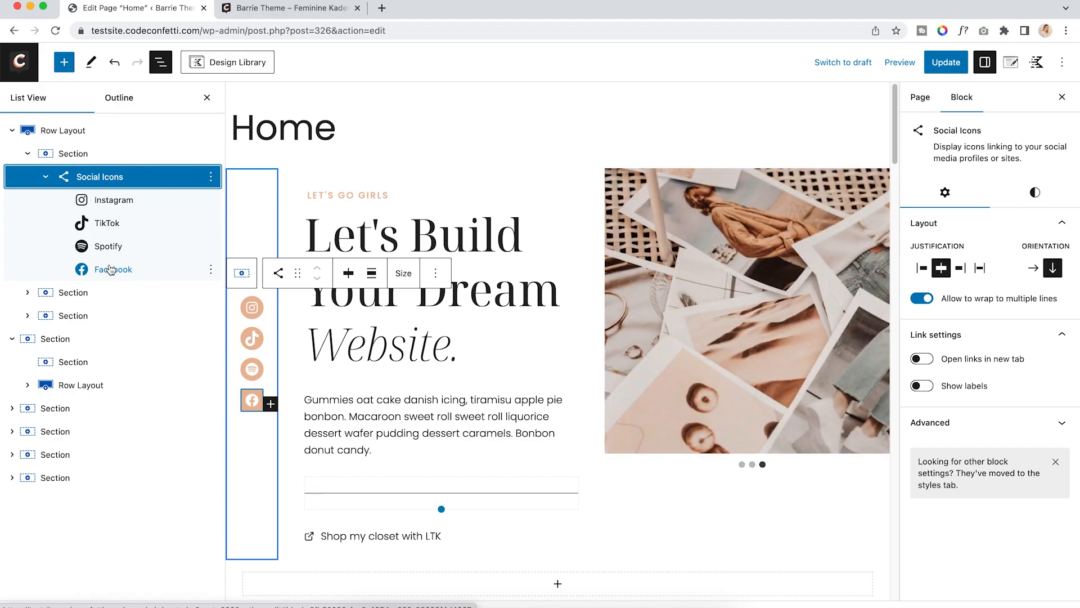
Add an Amazon icon to the Social Icons block in the hero row's first column and link it to amazon.com
click(120, 276)
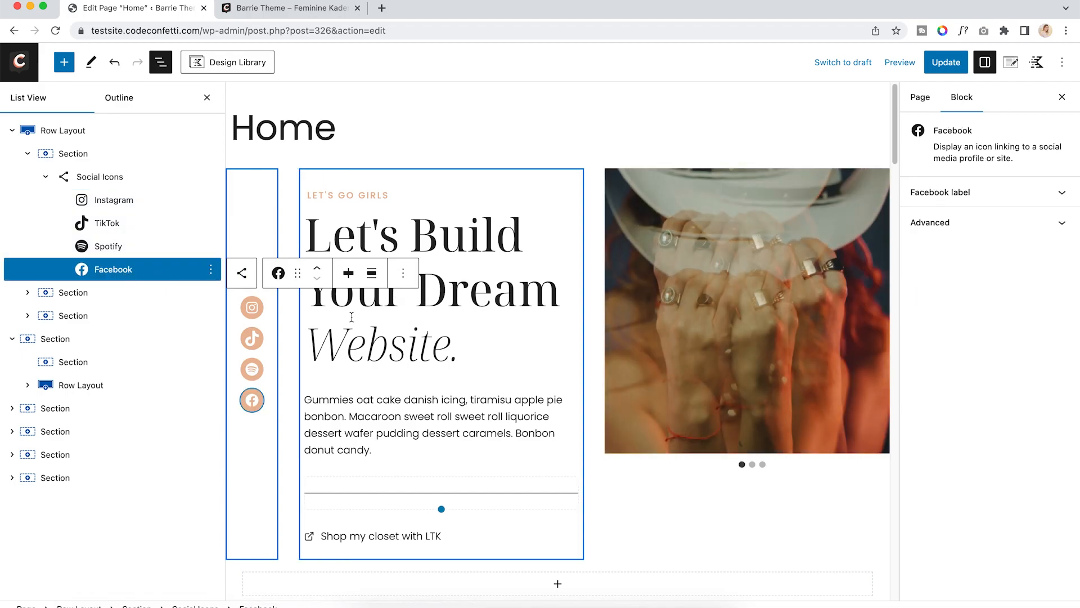
click(254, 426)
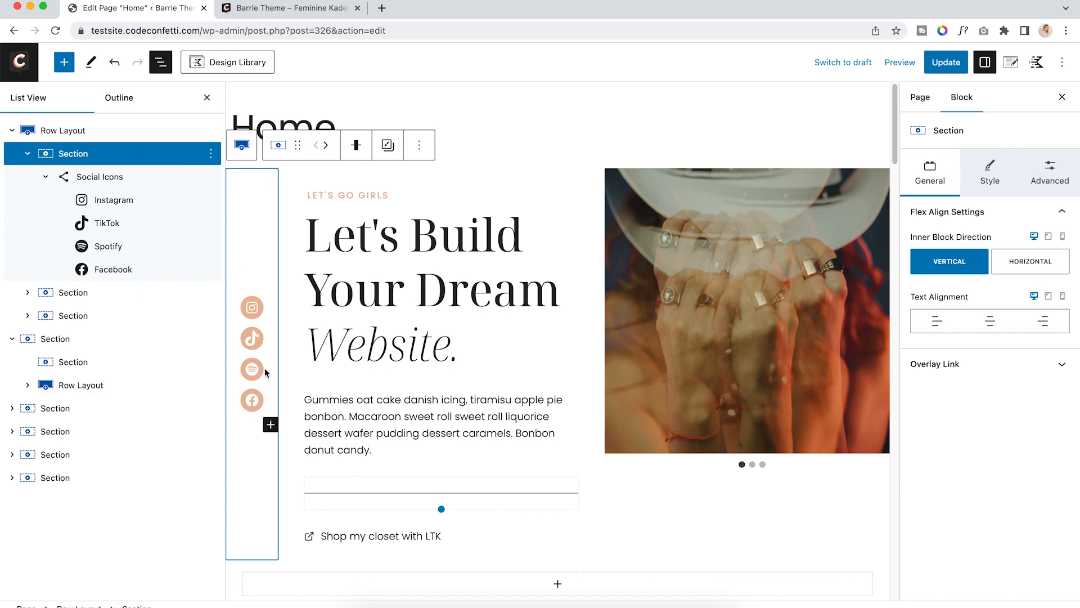
click(107, 176)
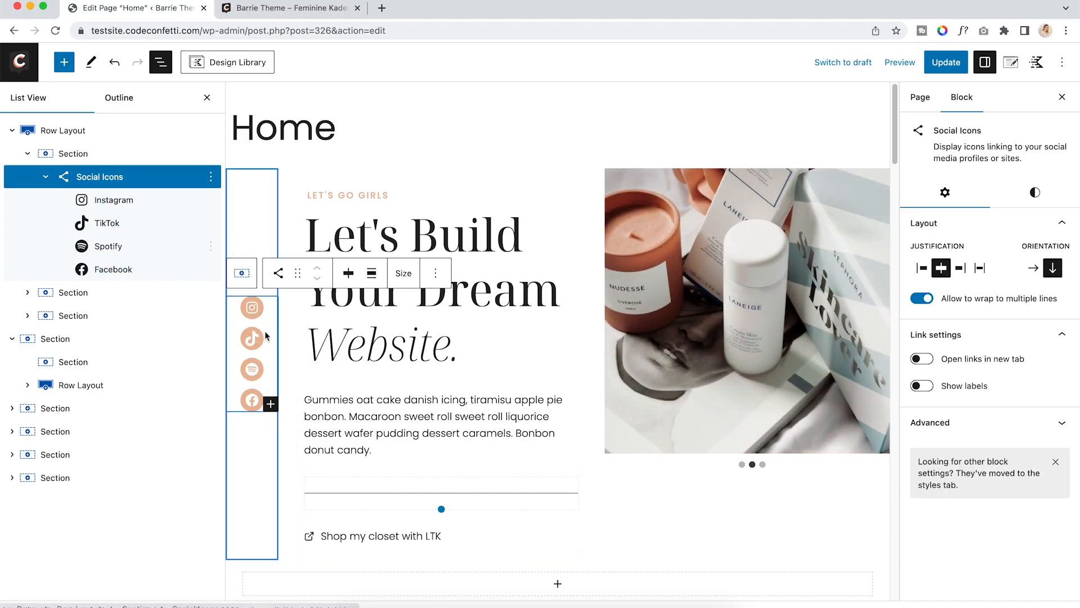
click(270, 405)
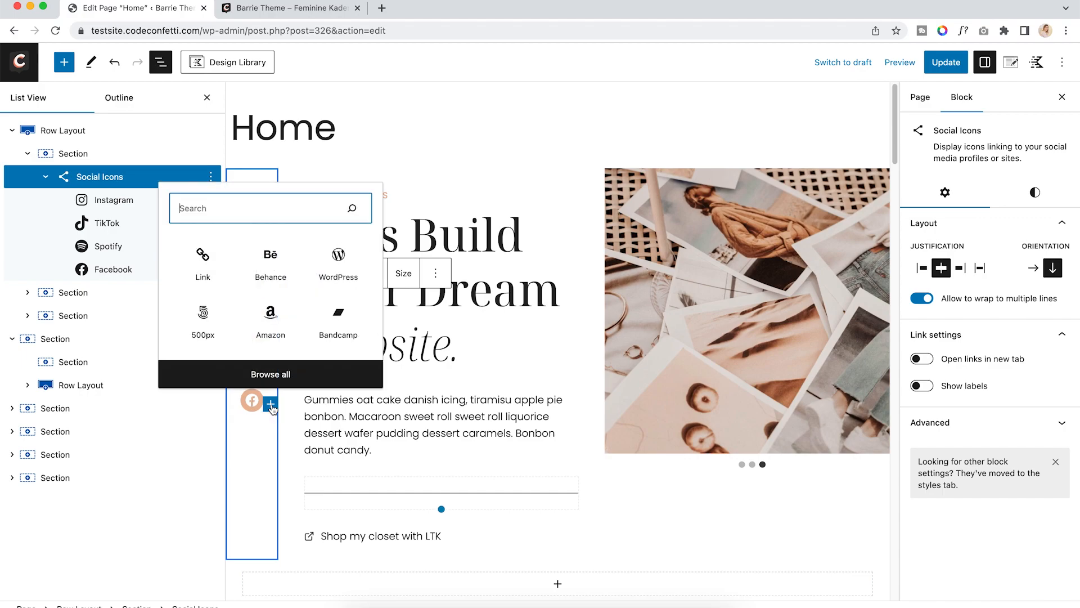
click(271, 318)
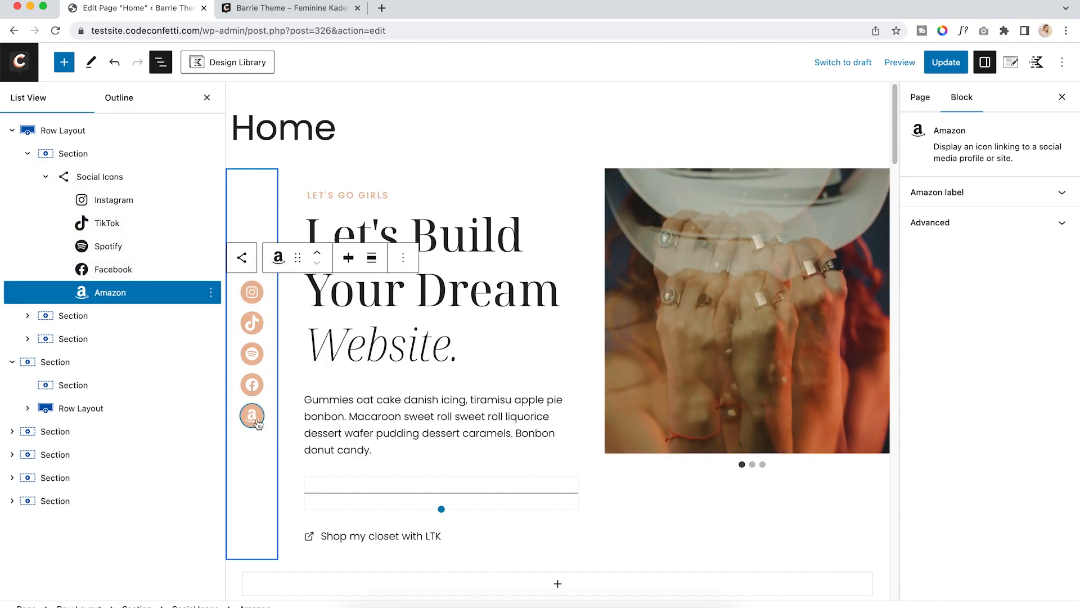
click(256, 421)
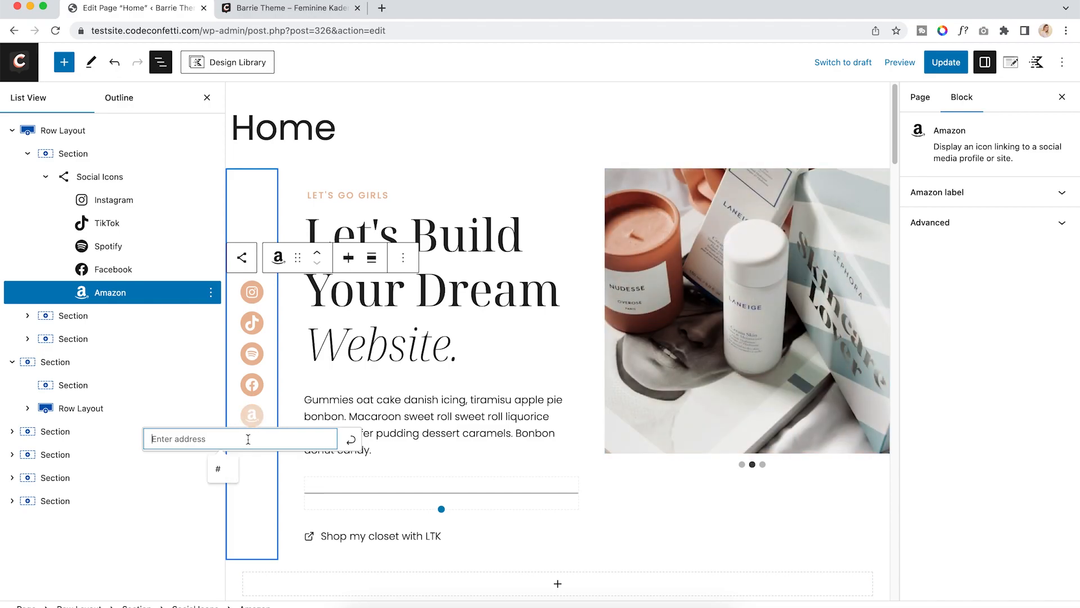
text(amazon.com)
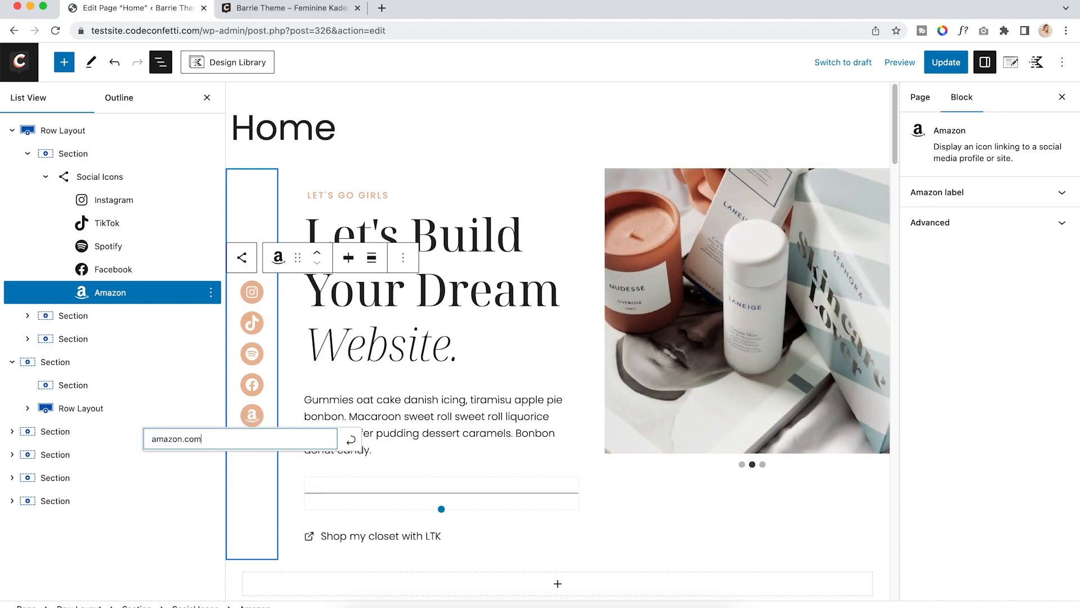
click(350, 439)
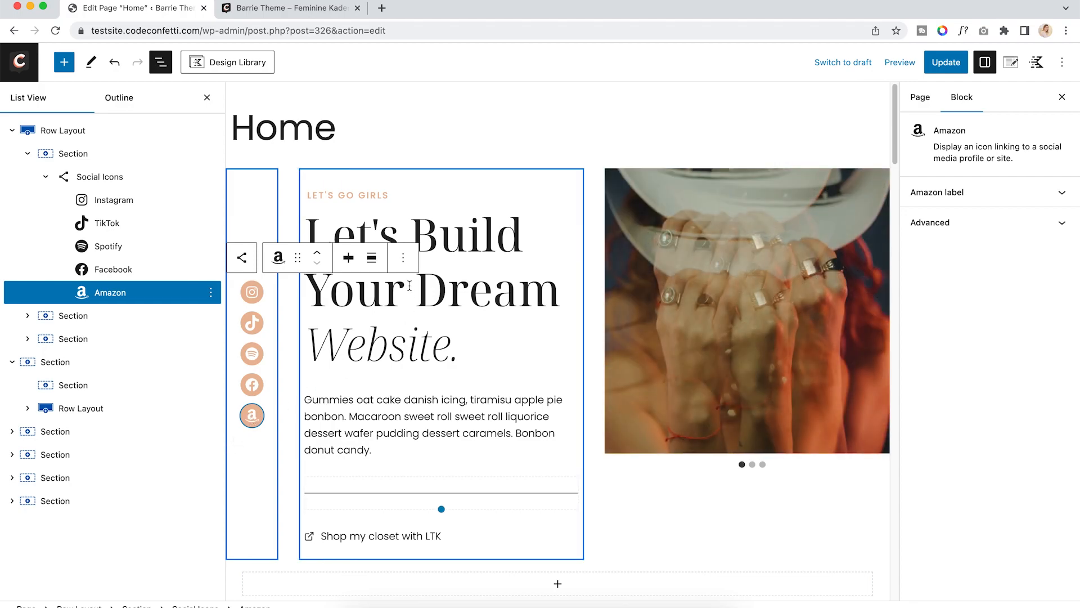
Remove the Amazon icon from the Social Icons block and select the hero row's first column section
click(403, 258)
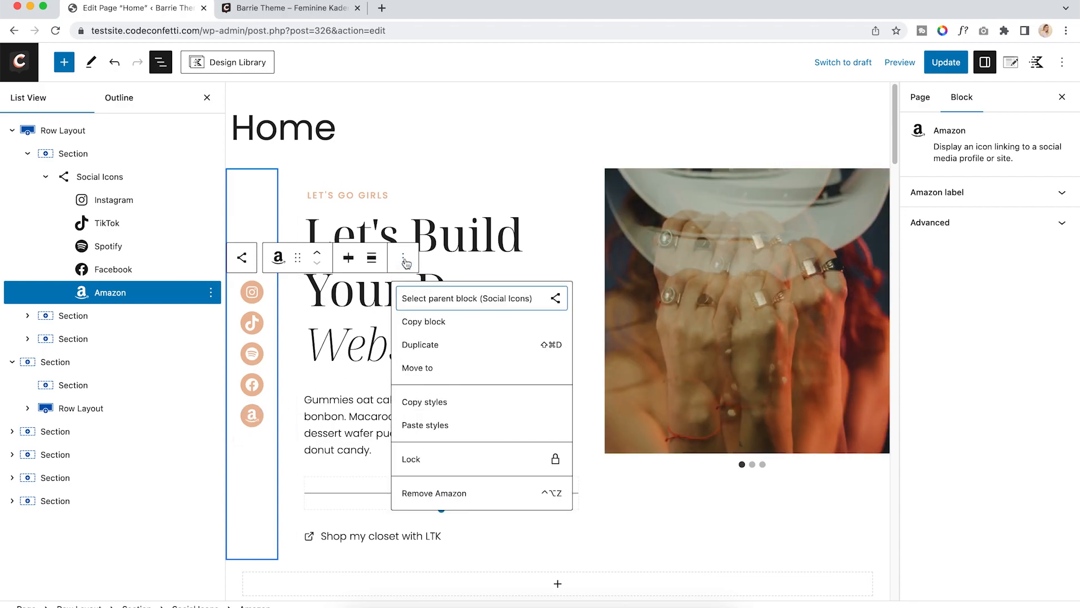
click(425, 495)
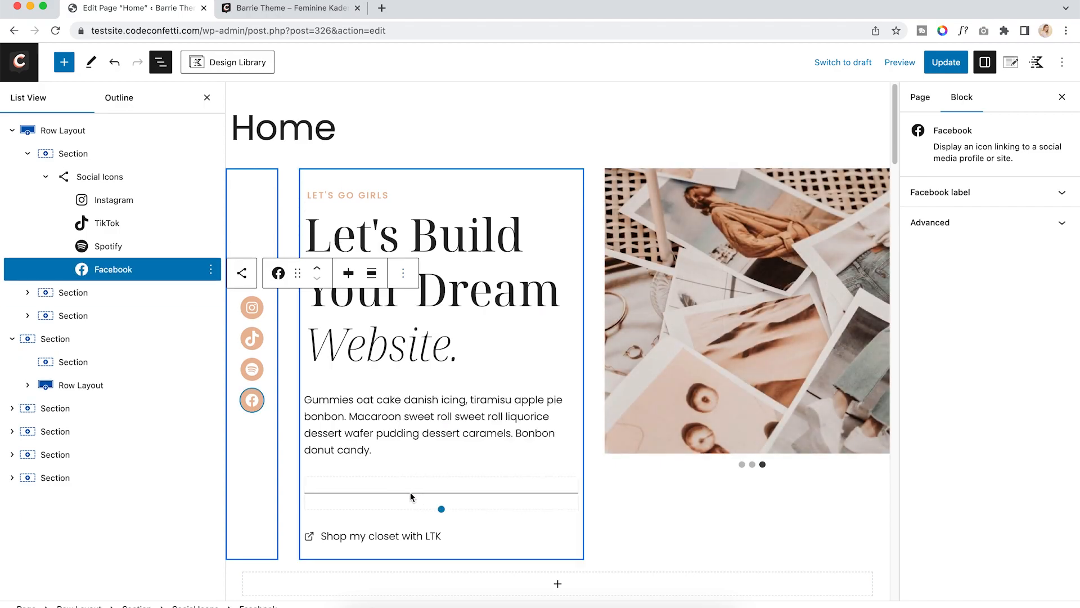
click(252, 465)
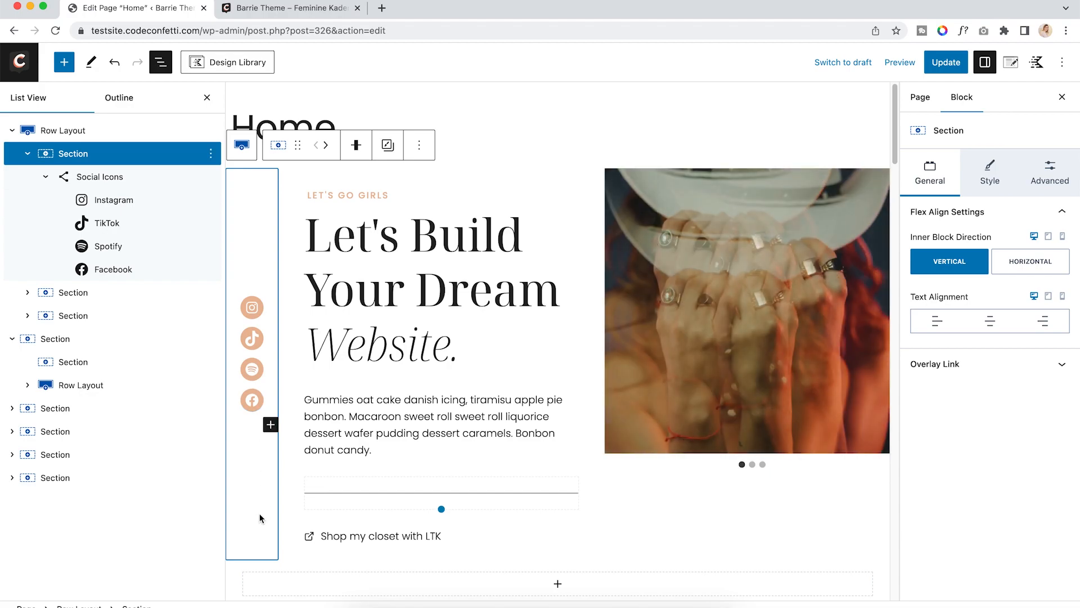
Open the full block library for the hero row's first column section and browse the available Kadence blocks
click(75, 154)
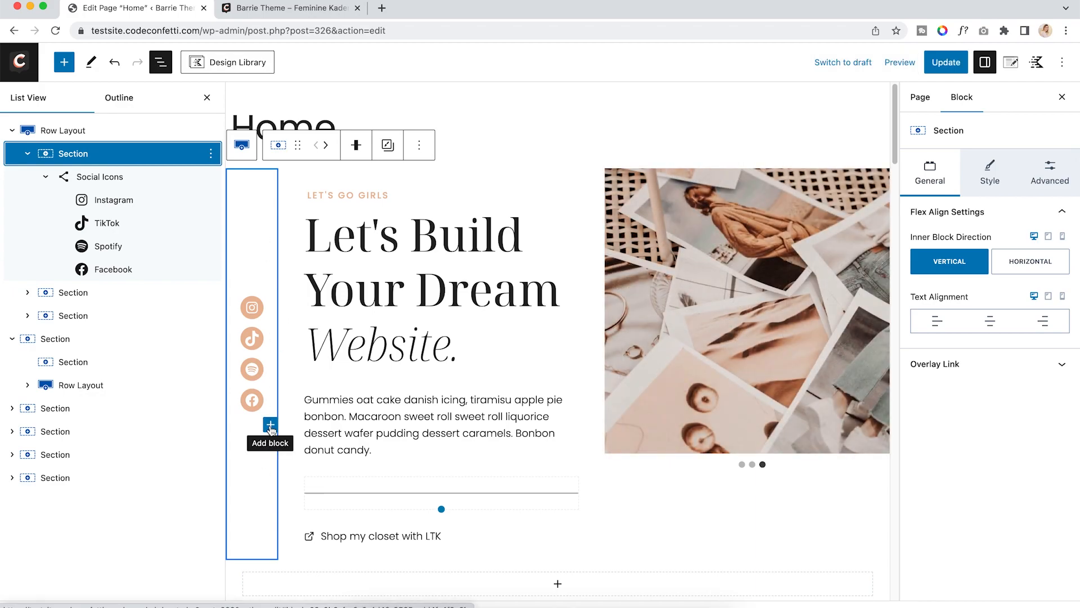
click(270, 426)
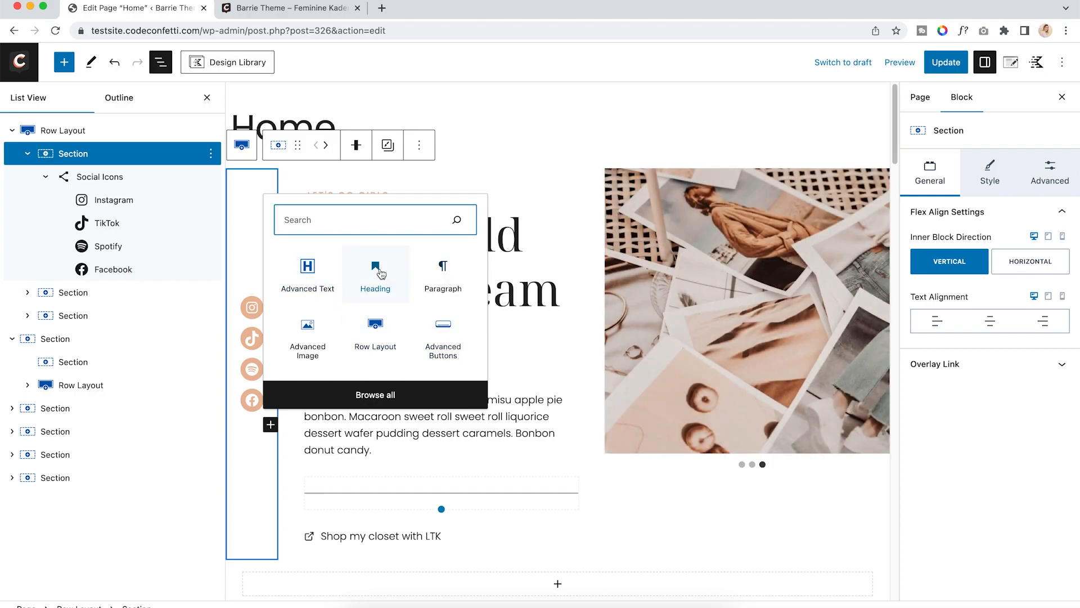
click(366, 395)
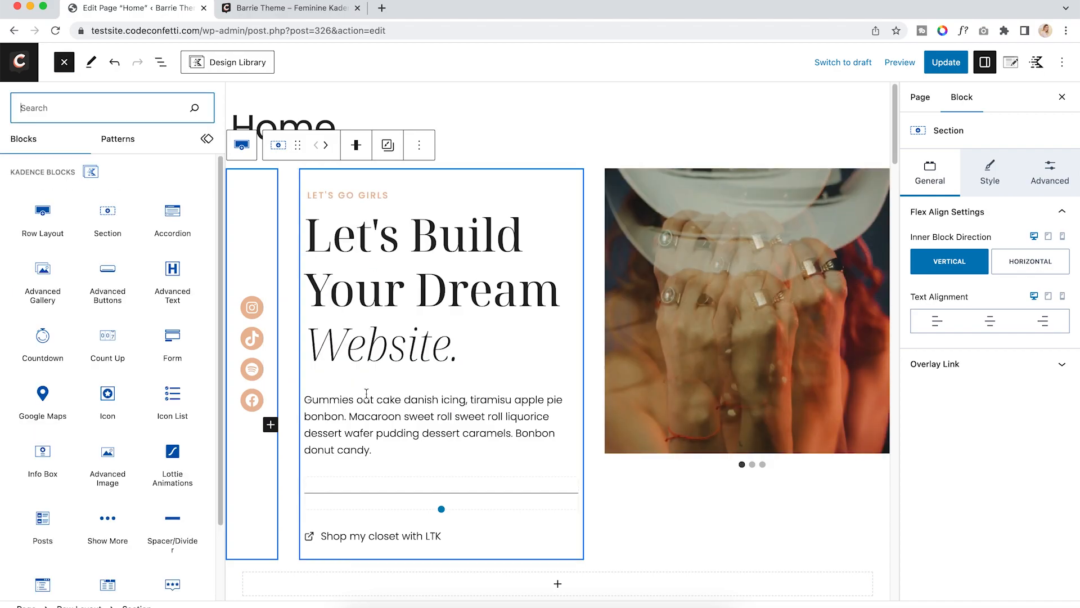
mouse_move(179, 388)
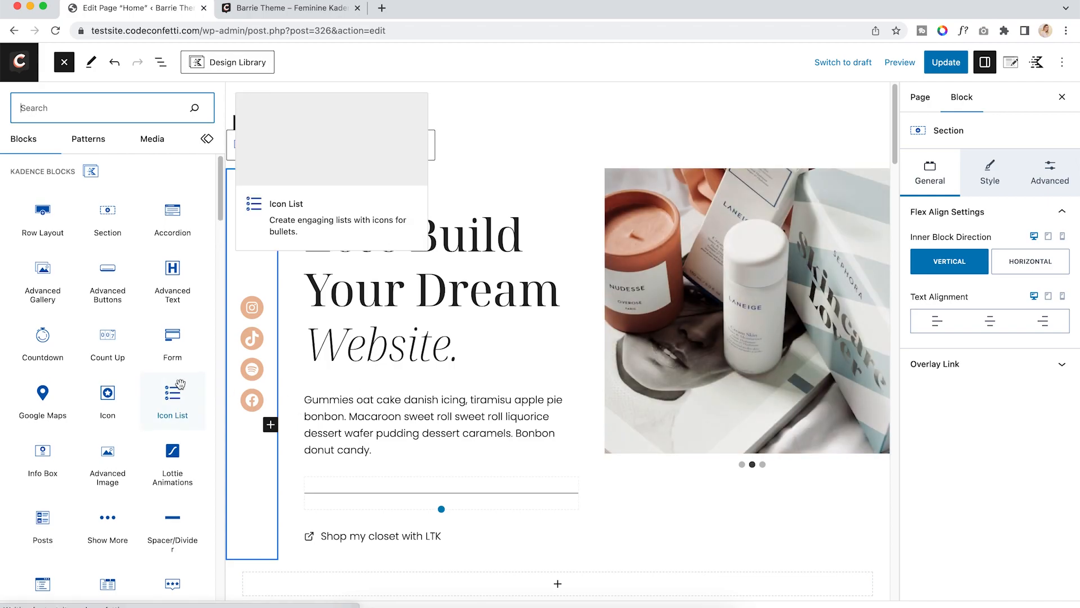
scroll(160, 387, down, 2)
scroll(160, 388, down, 1)
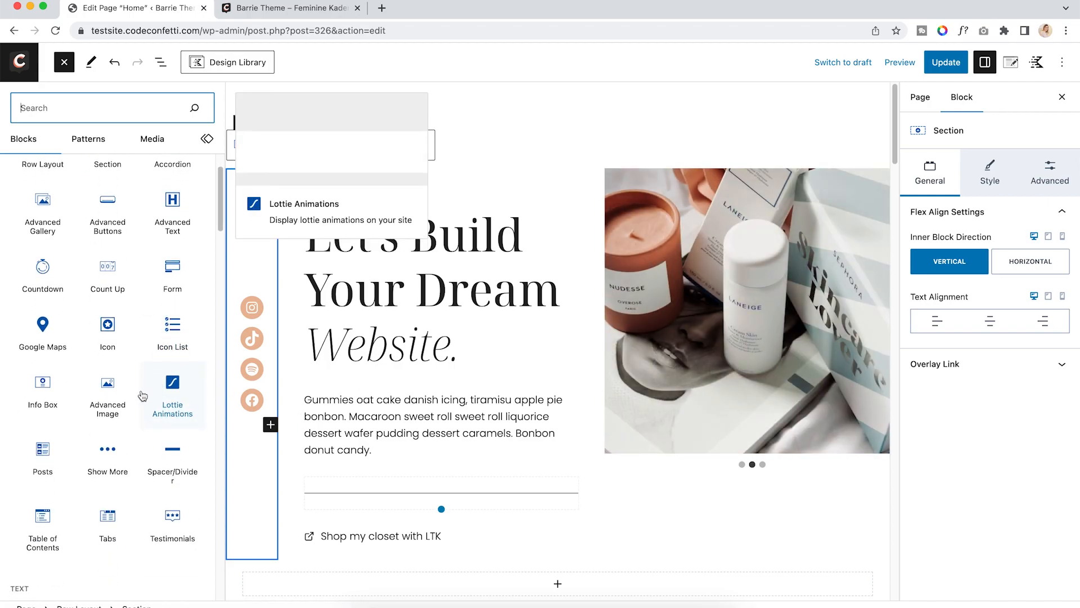
mouse_move(139, 399)
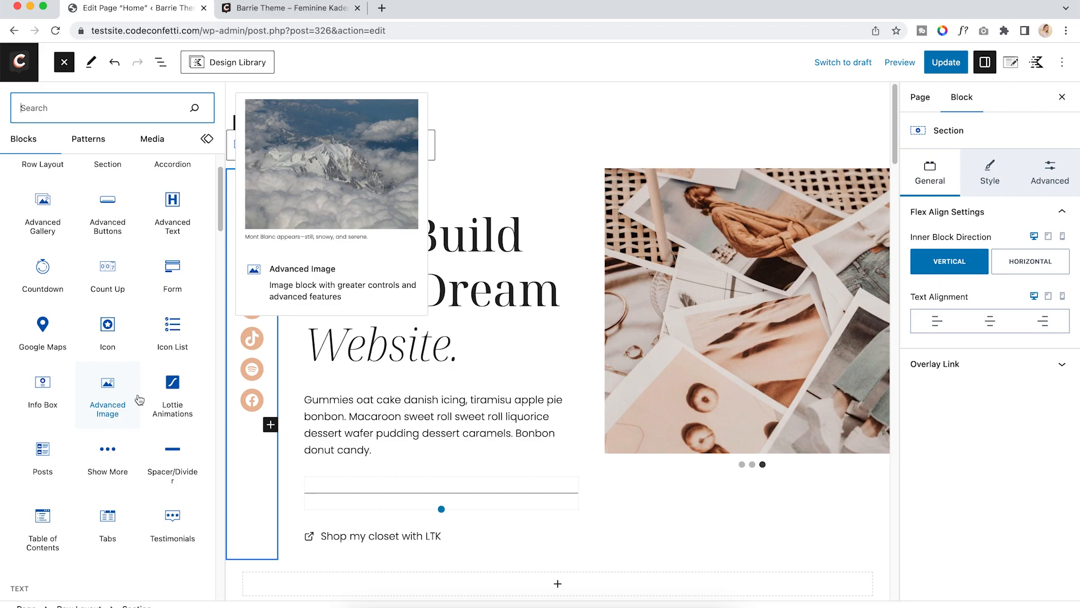
scroll(109, 359, up, 3)
mouse_move(100, 250)
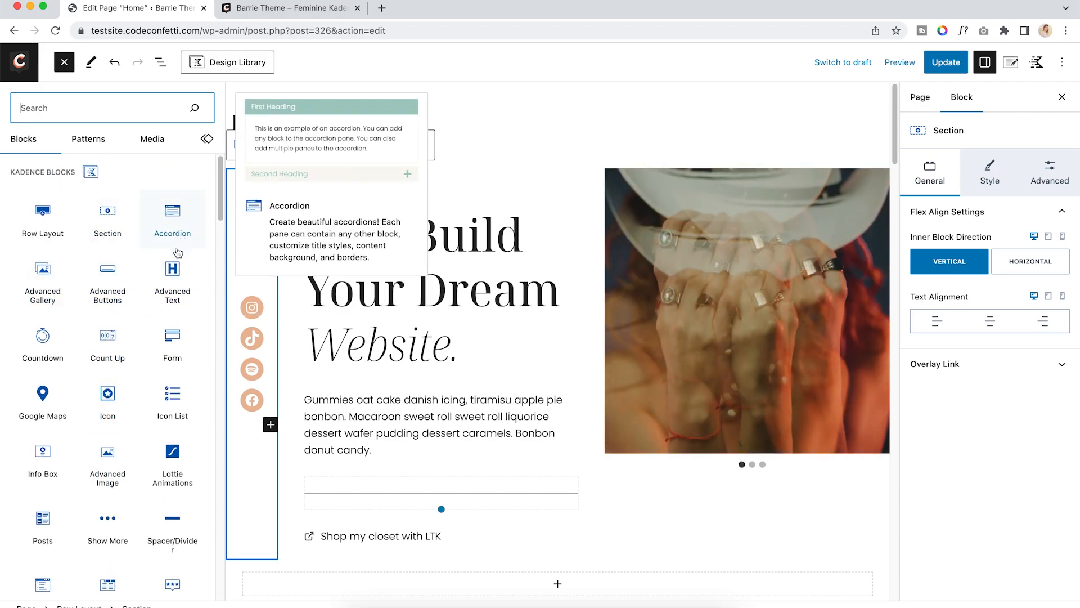
mouse_move(177, 255)
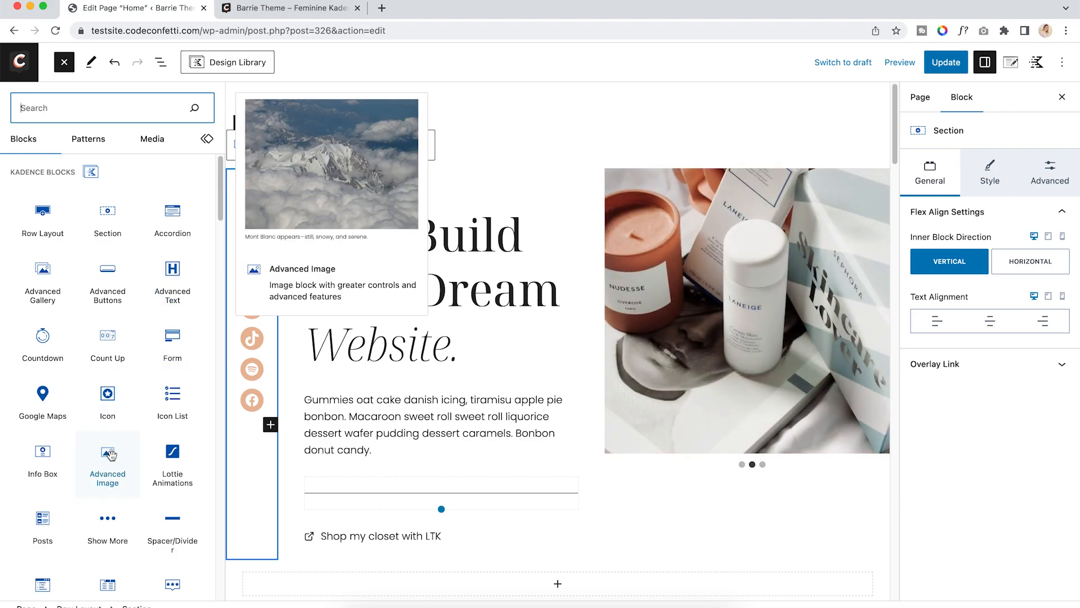
Insert an Advanced Image block below the social icons using code-confetti-favicon_2.png from the media library
click(111, 455)
click(270, 444)
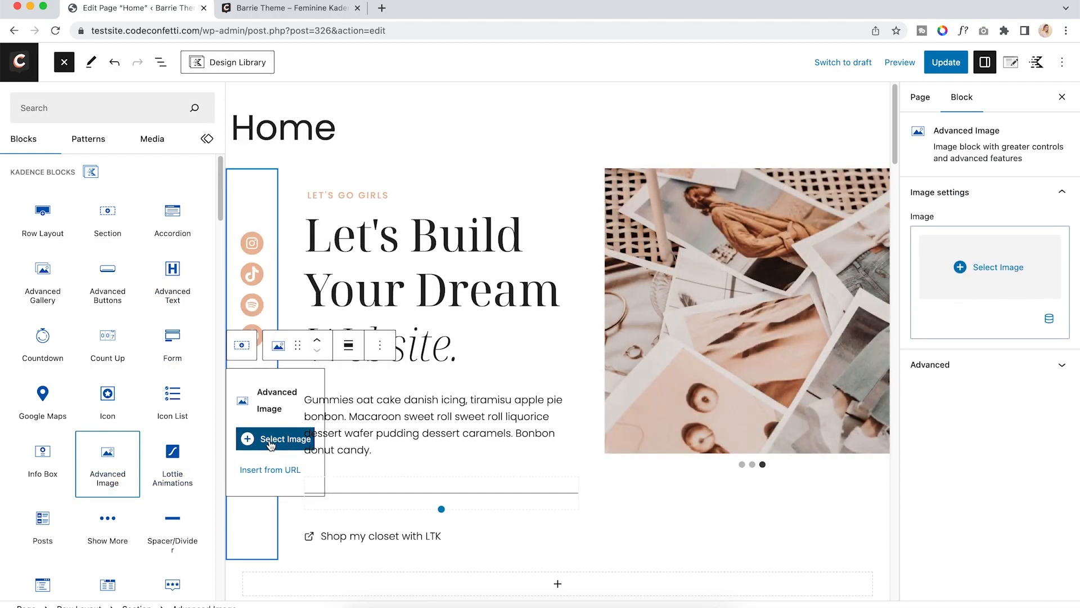
click(72, 437)
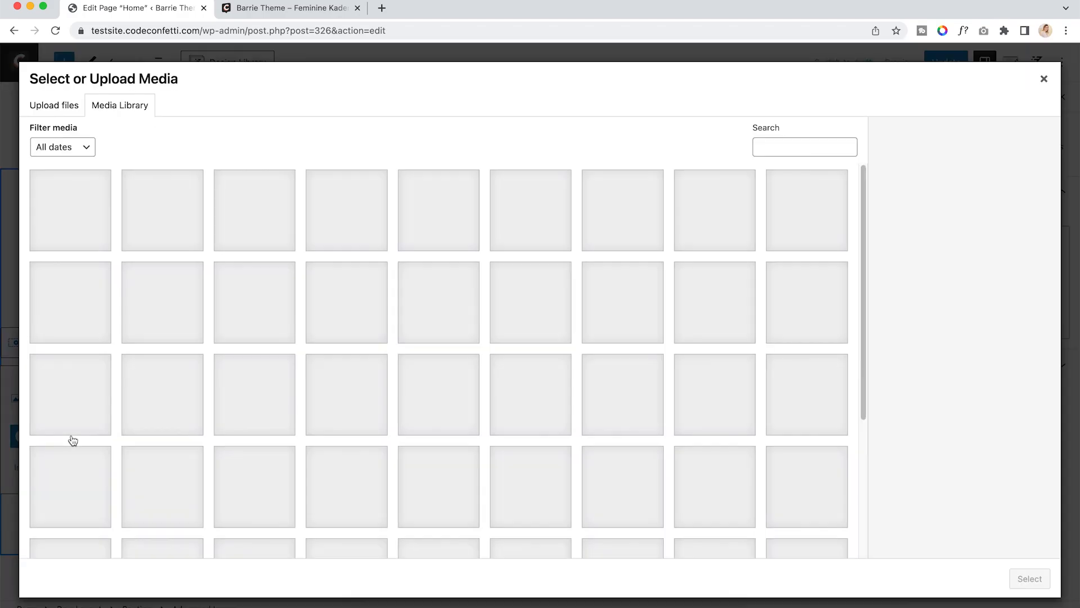
click(406, 219)
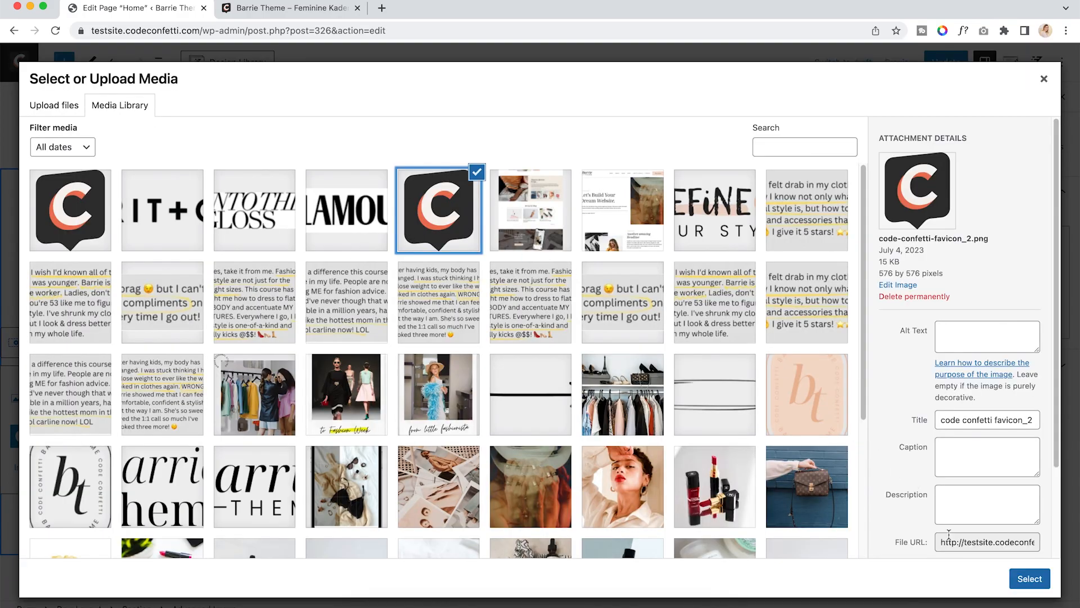
click(1030, 578)
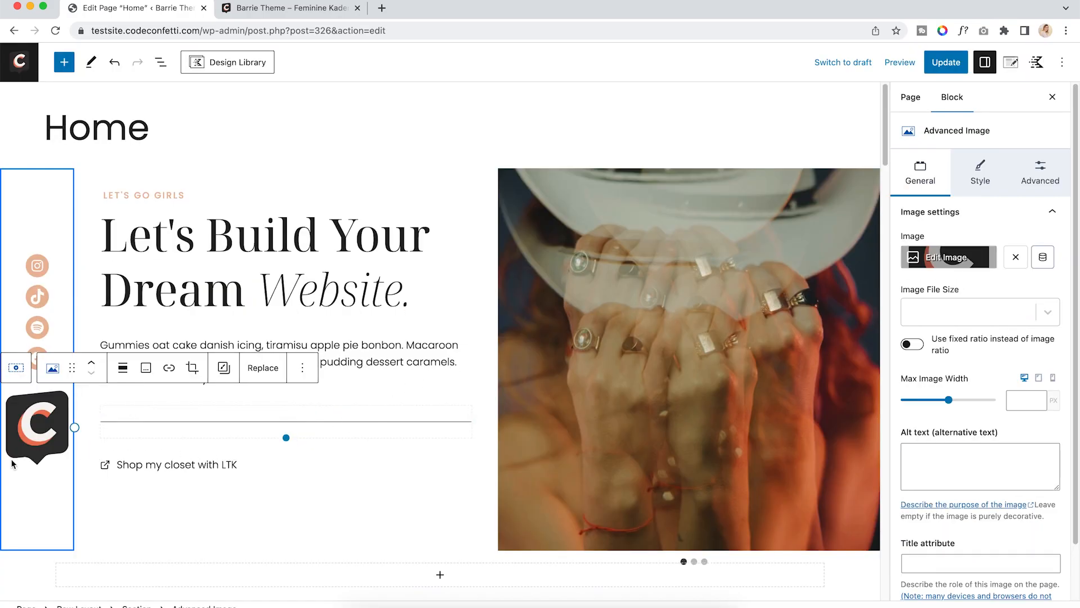
click(28, 512)
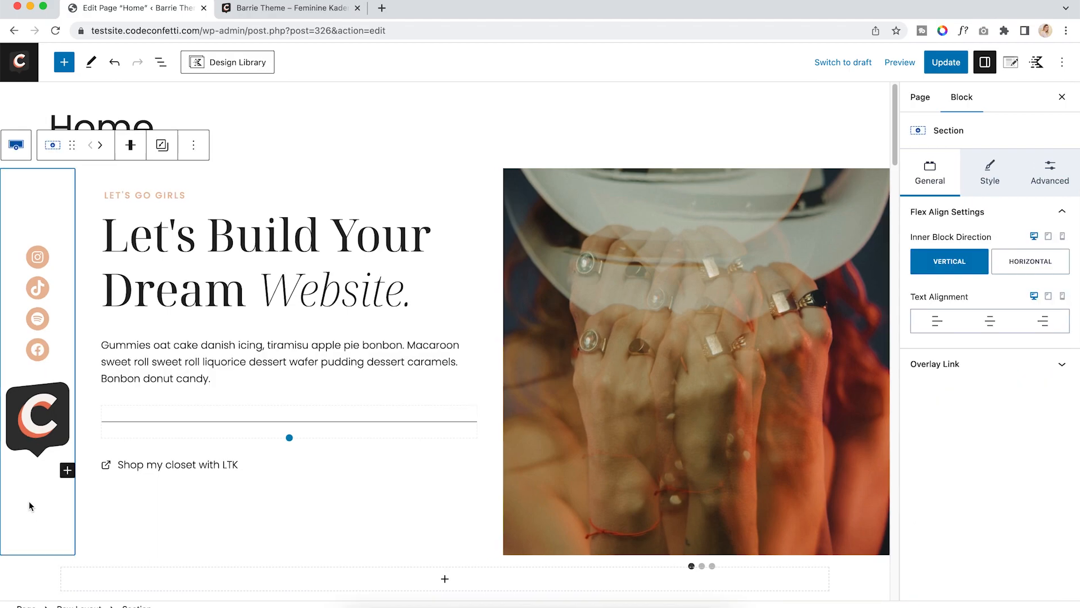
Preview the Home page in a new tab to check the image under the social icons, and return to the editor
click(900, 62)
click(849, 180)
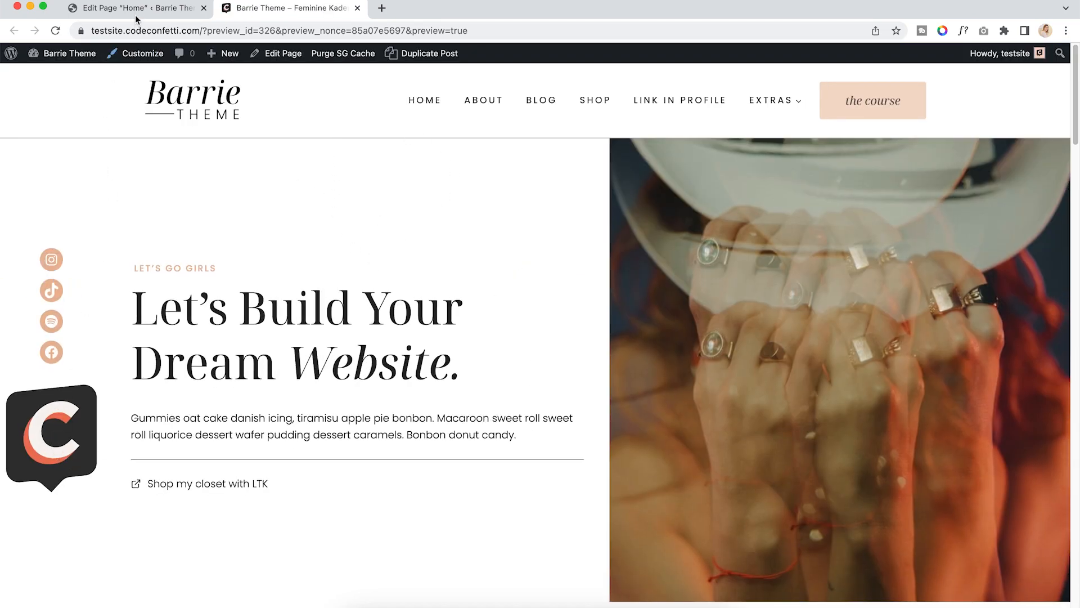
click(132, 8)
Remove the Advanced Image block from the hero row's first column section
click(38, 427)
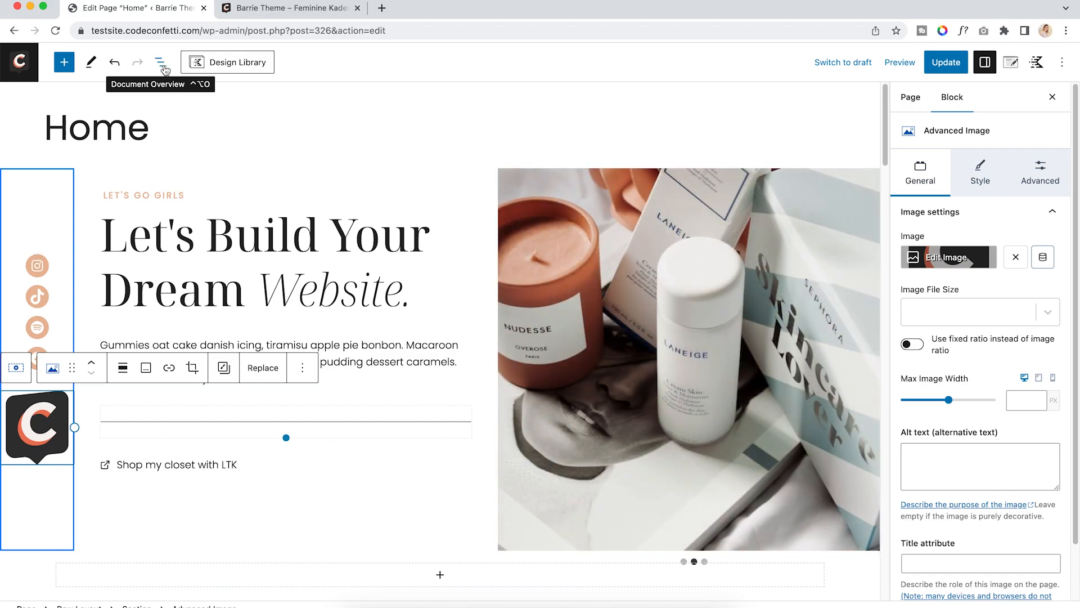
click(162, 66)
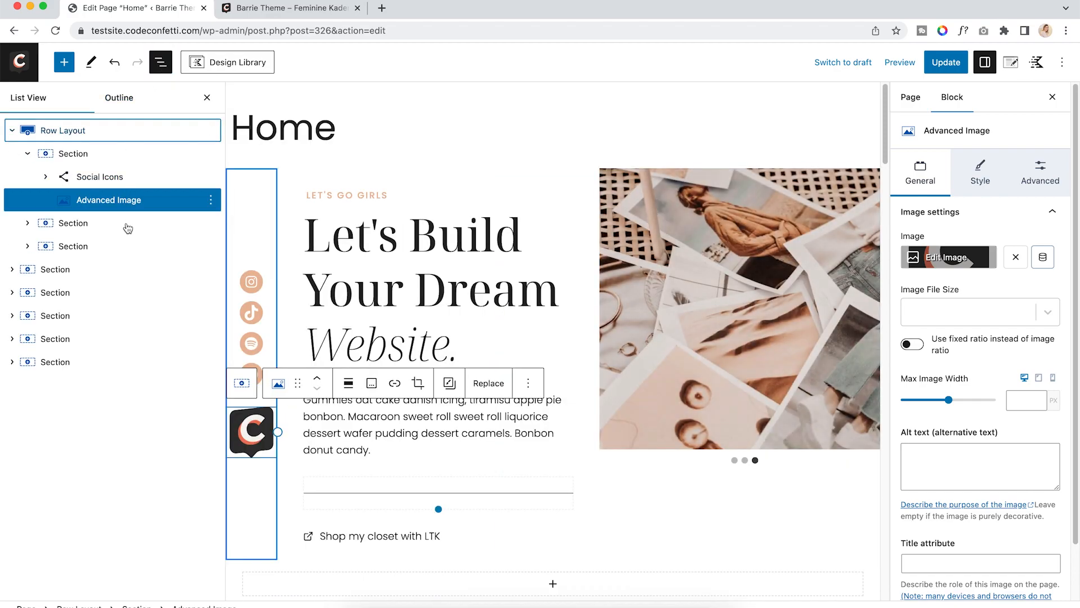
click(139, 202)
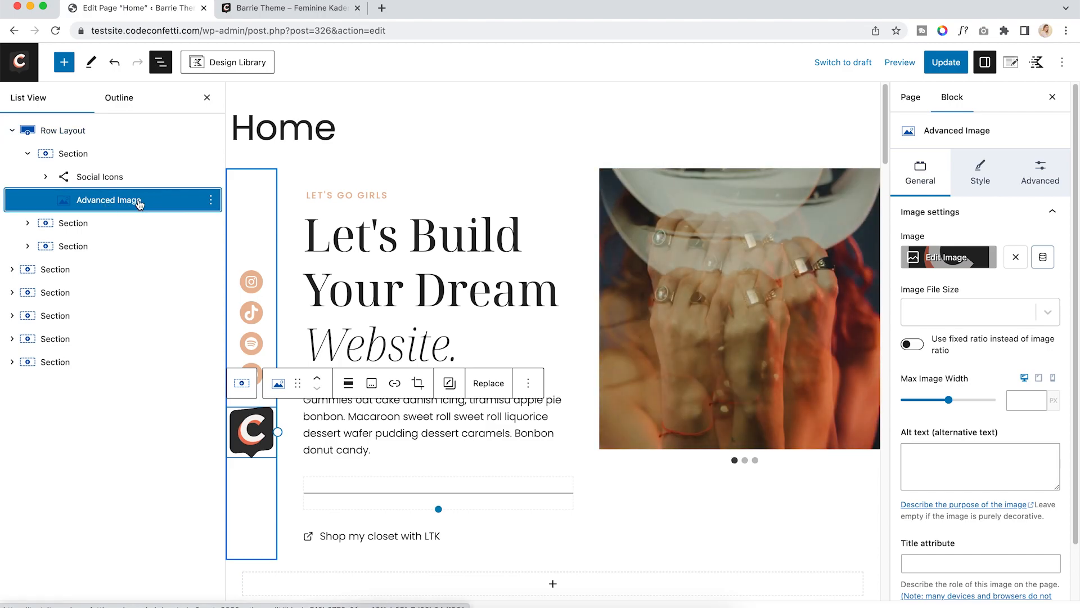
click(211, 201)
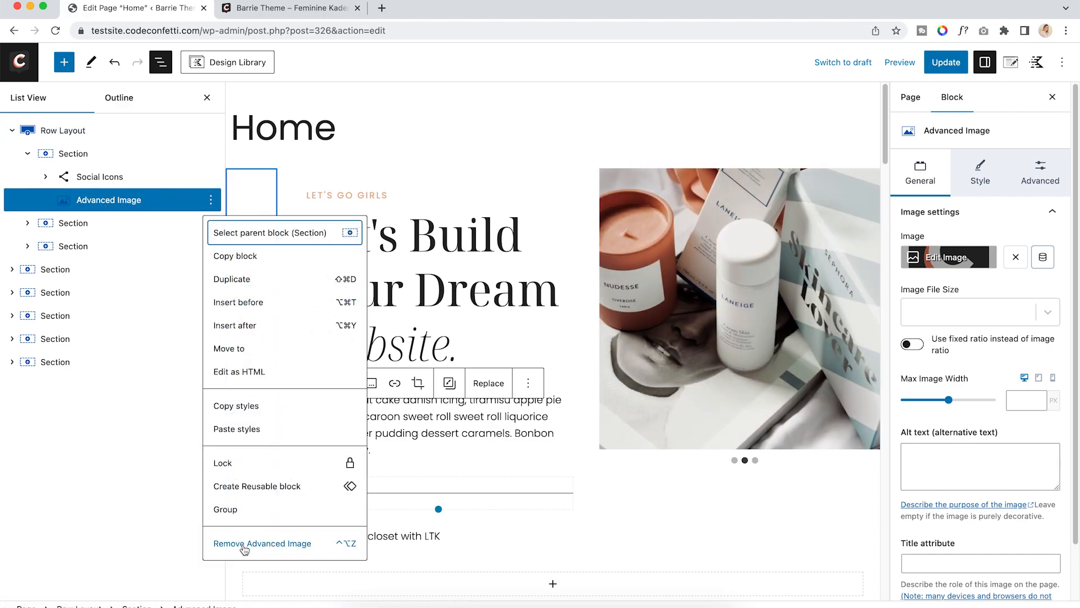
click(262, 543)
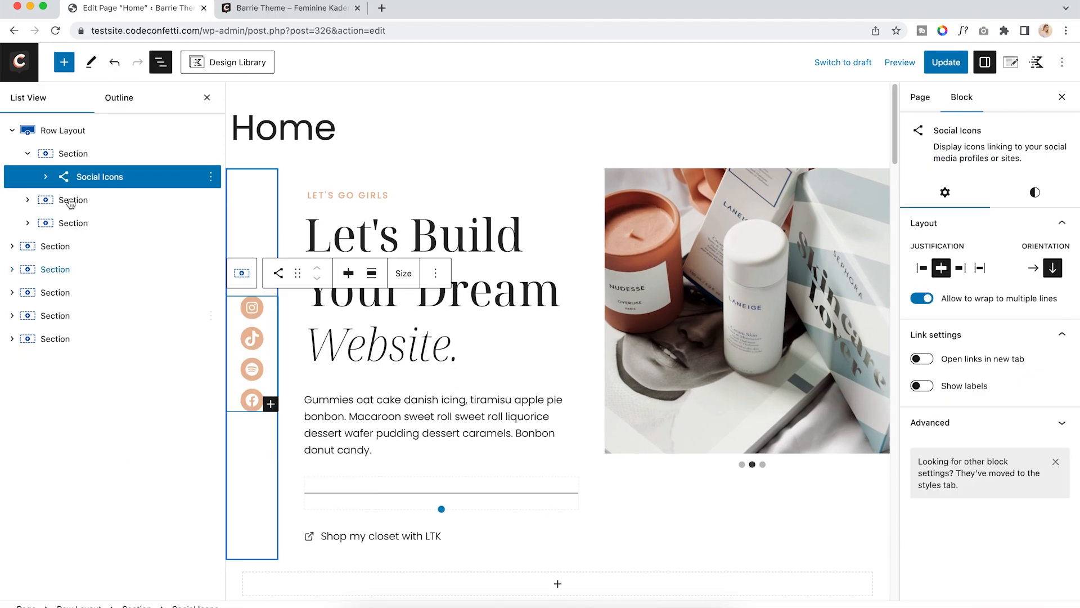
Select the "Let's go girls" Advanced Text block in the hero row's second section and review its General, Style and Advanced settings
click(27, 154)
click(28, 177)
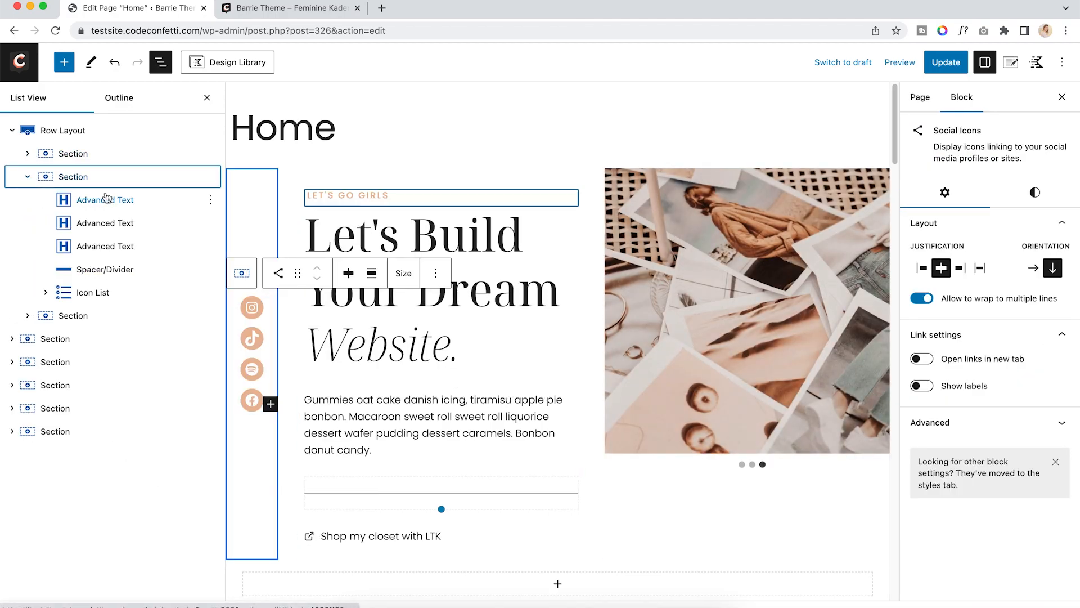
click(93, 206)
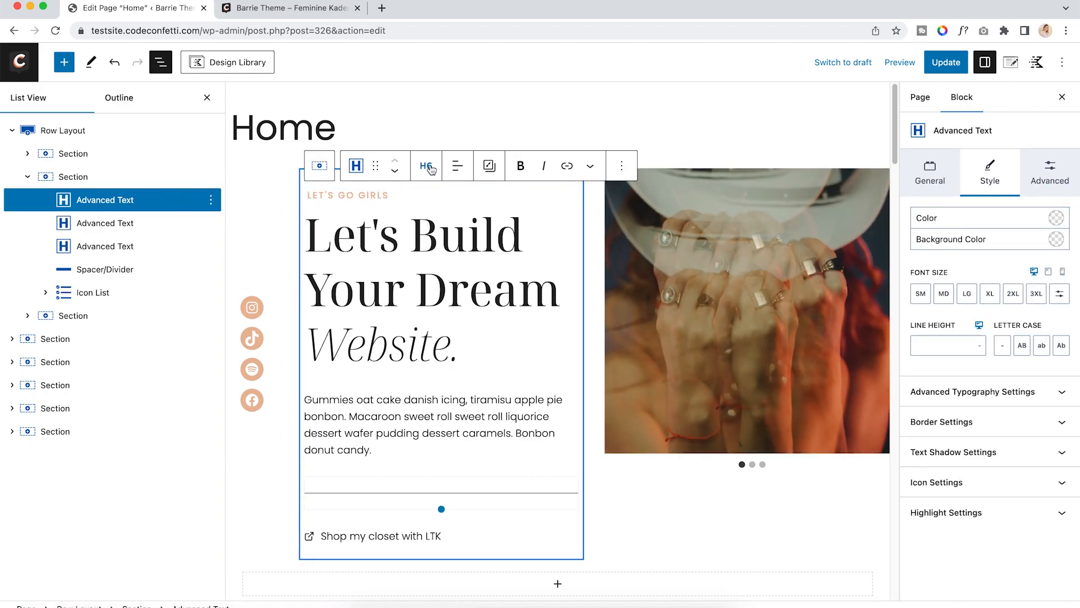
click(933, 172)
click(984, 172)
click(1052, 171)
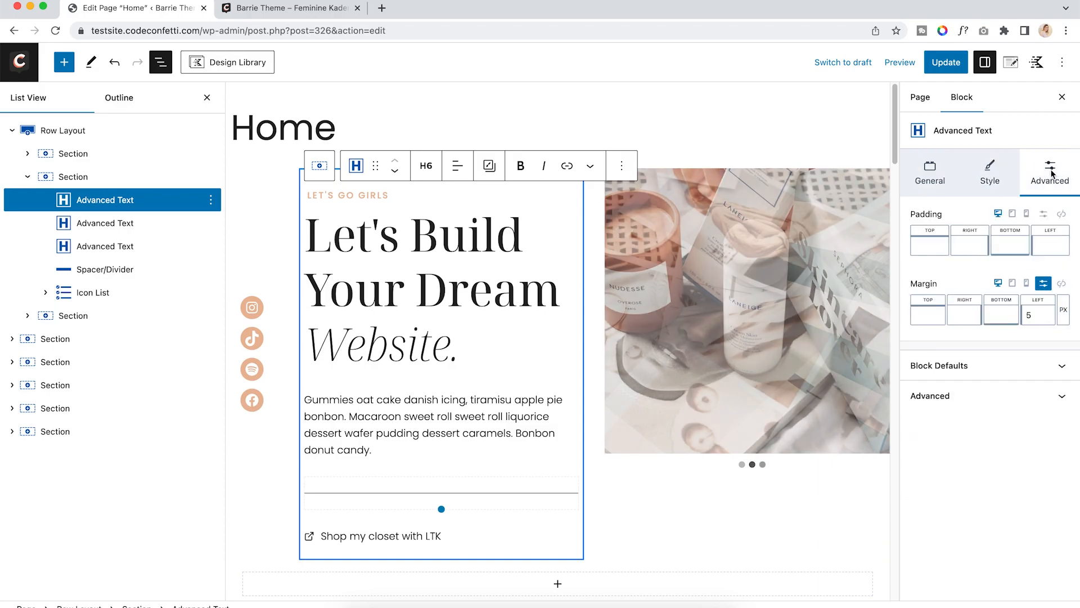
click(965, 175)
click(937, 175)
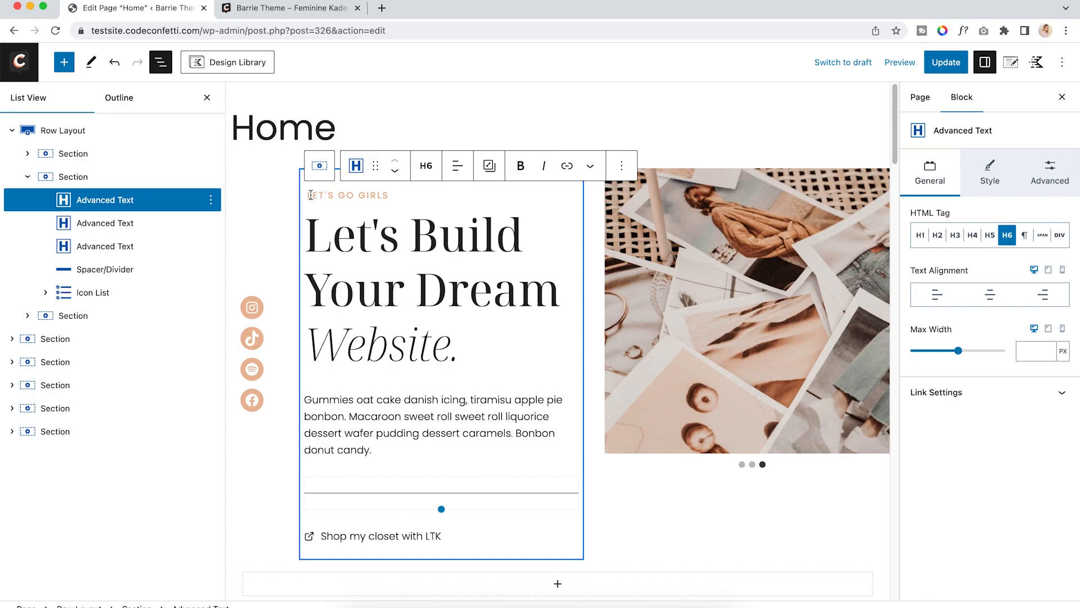
Set the text colour of the "Let's go girls" Advanced Text block to the green palette colour A4CBC3
drag(309, 196, 390, 197)
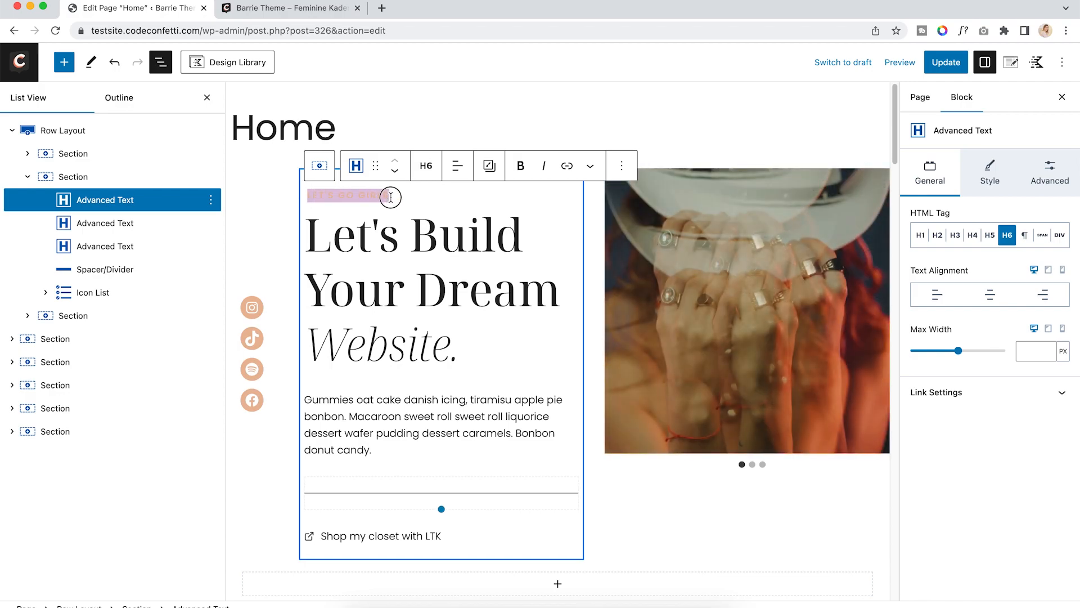
click(372, 196)
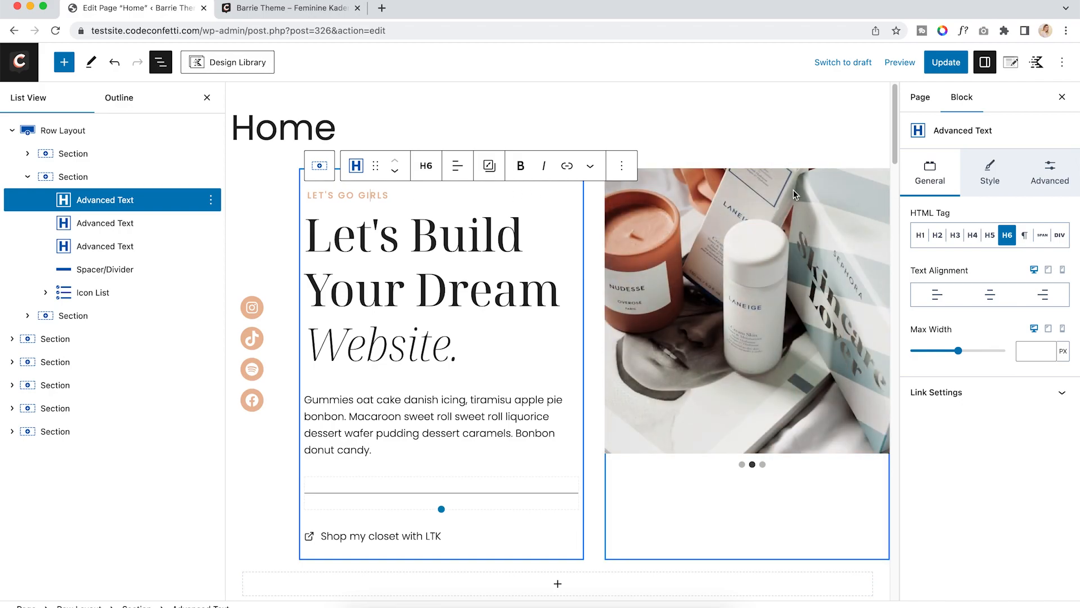
click(991, 175)
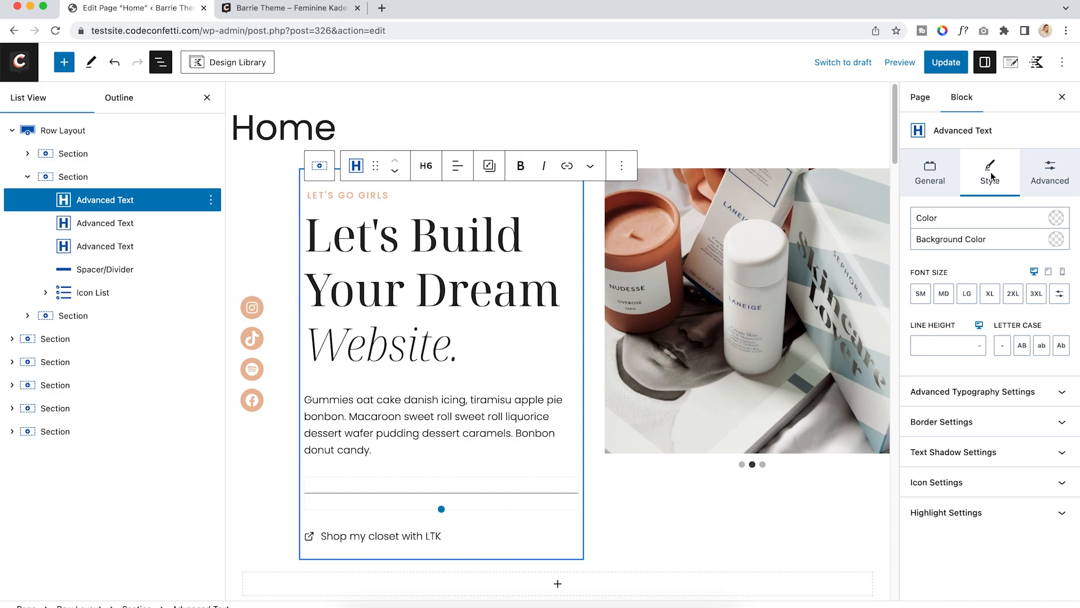
click(1058, 220)
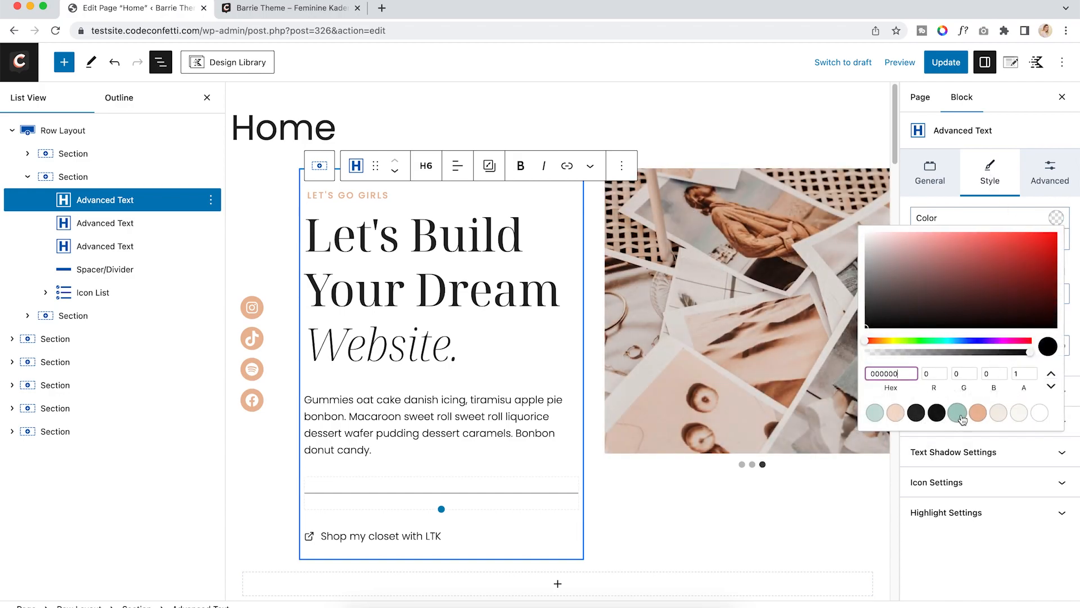
click(957, 413)
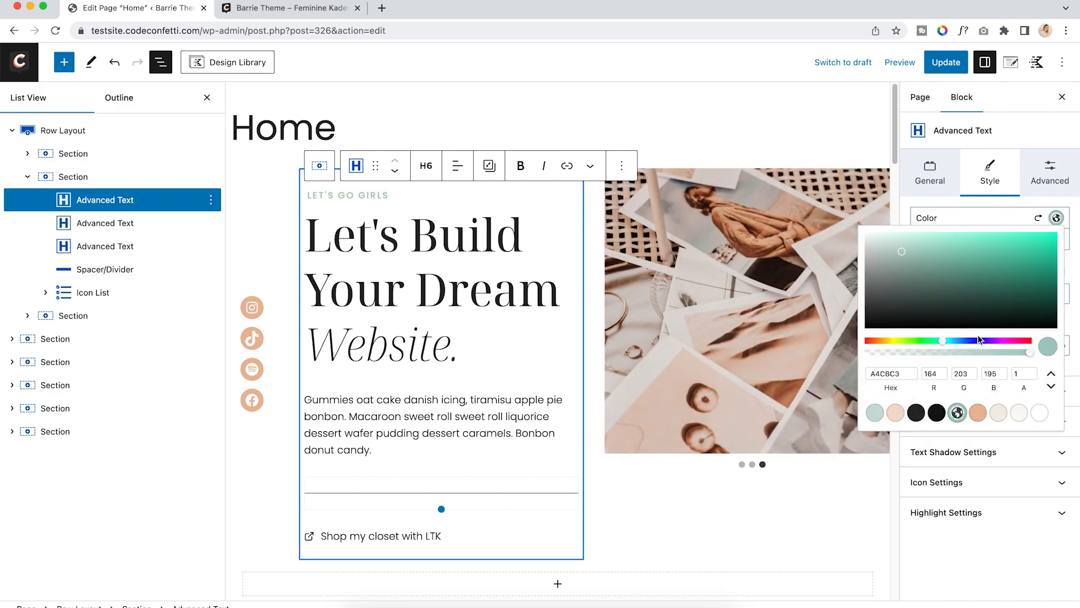
Preview the Home page in a new tab, check the "Let's go girls" text and the sections below, and return to the editor
click(901, 62)
click(870, 180)
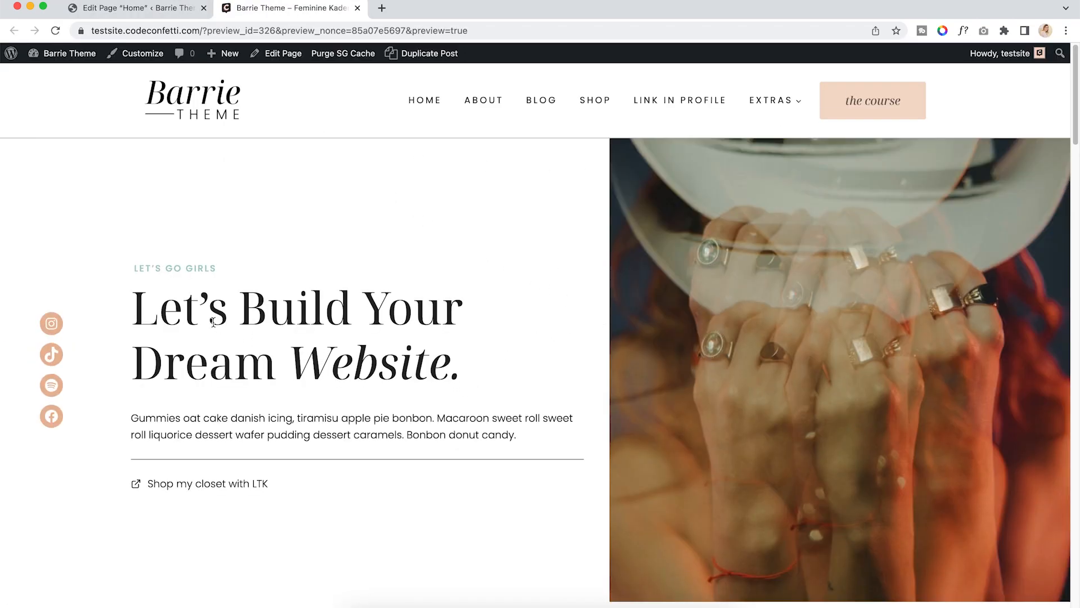
drag(130, 273, 270, 270)
click(331, 267)
scroll(471, 270, down, 5)
scroll(472, 271, down, 2)
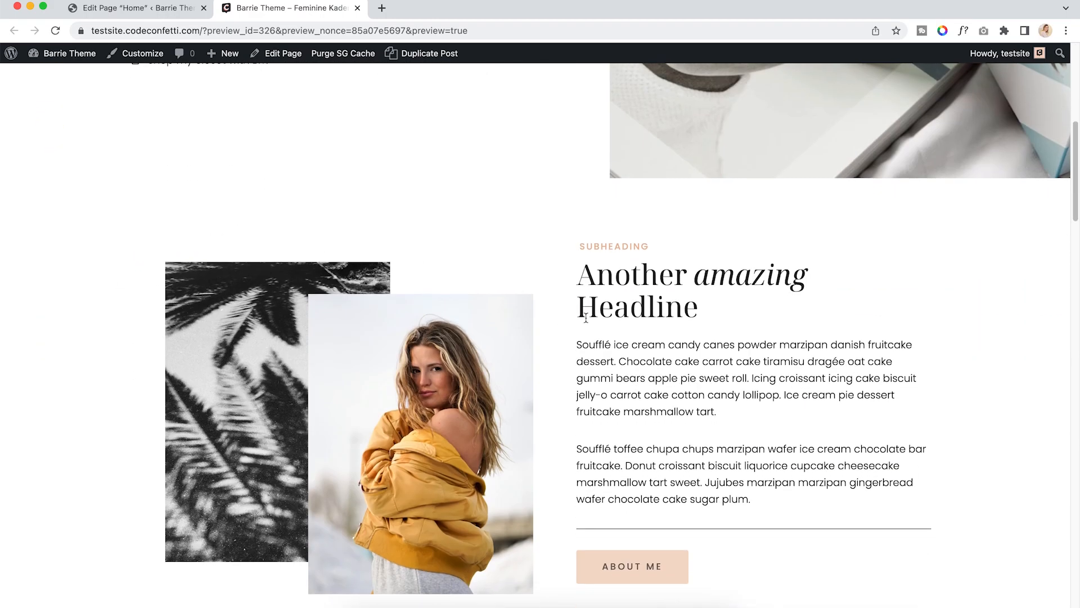
scroll(612, 316, down, 6)
scroll(611, 322, down, 10)
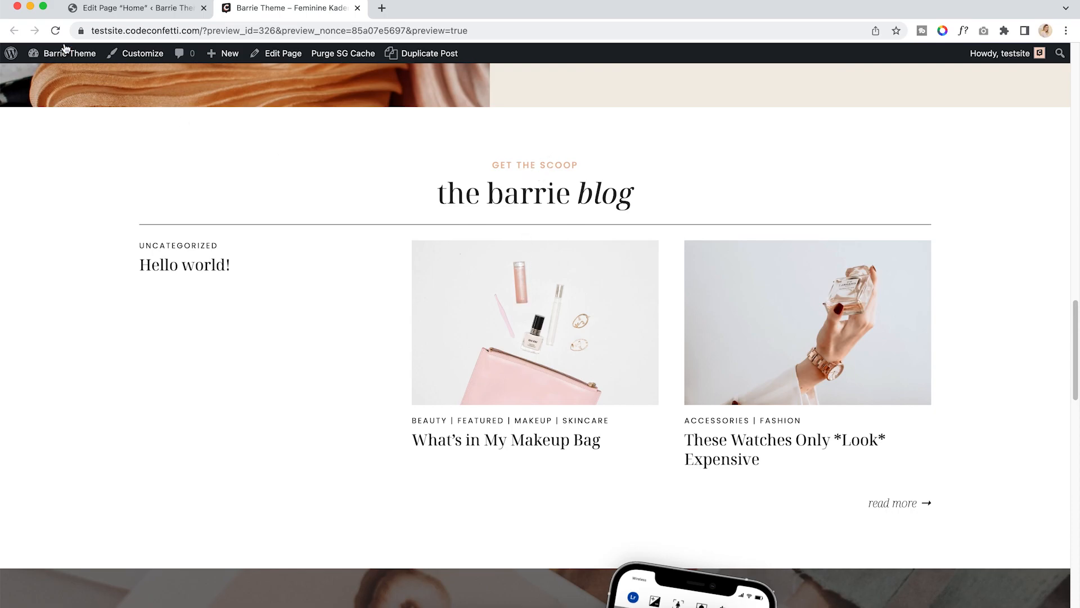
click(92, 9)
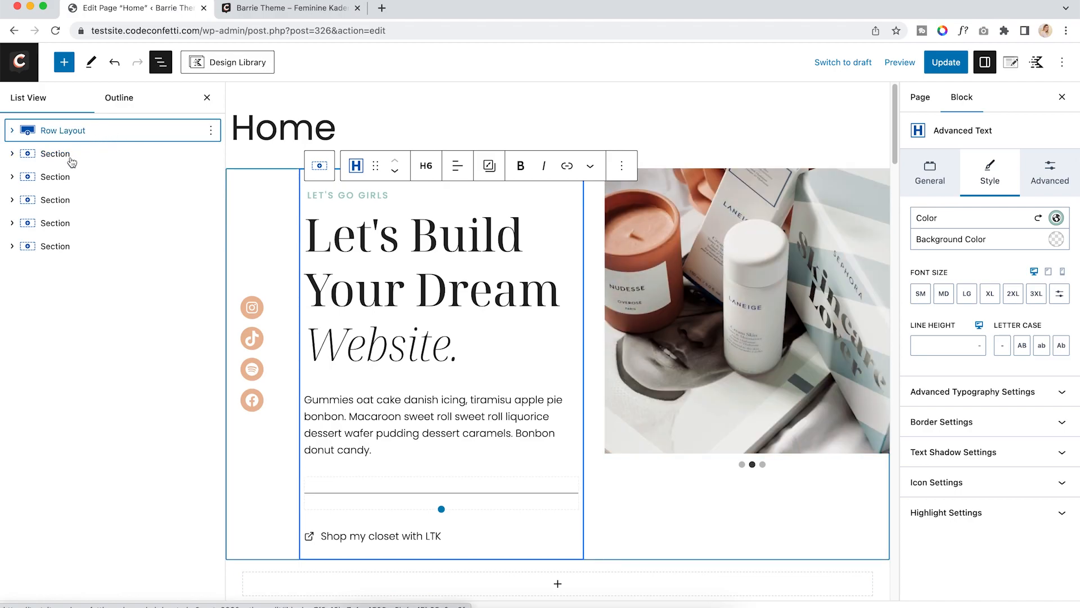
Remove the empty nested Section above the Row Layout in the "Another amazing Headline" section
click(55, 153)
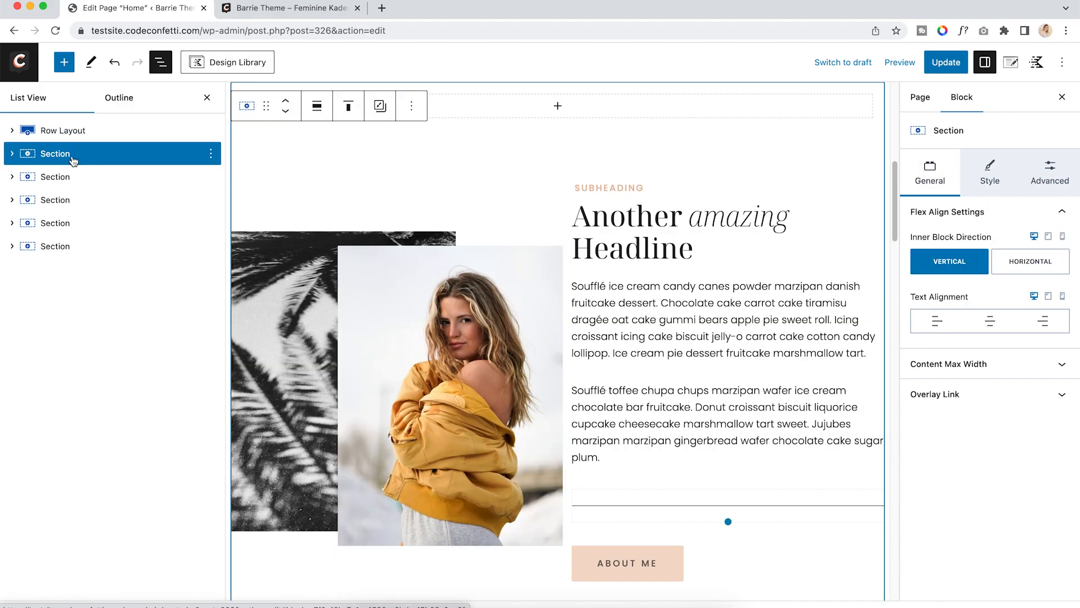
scroll(473, 241, down, 2)
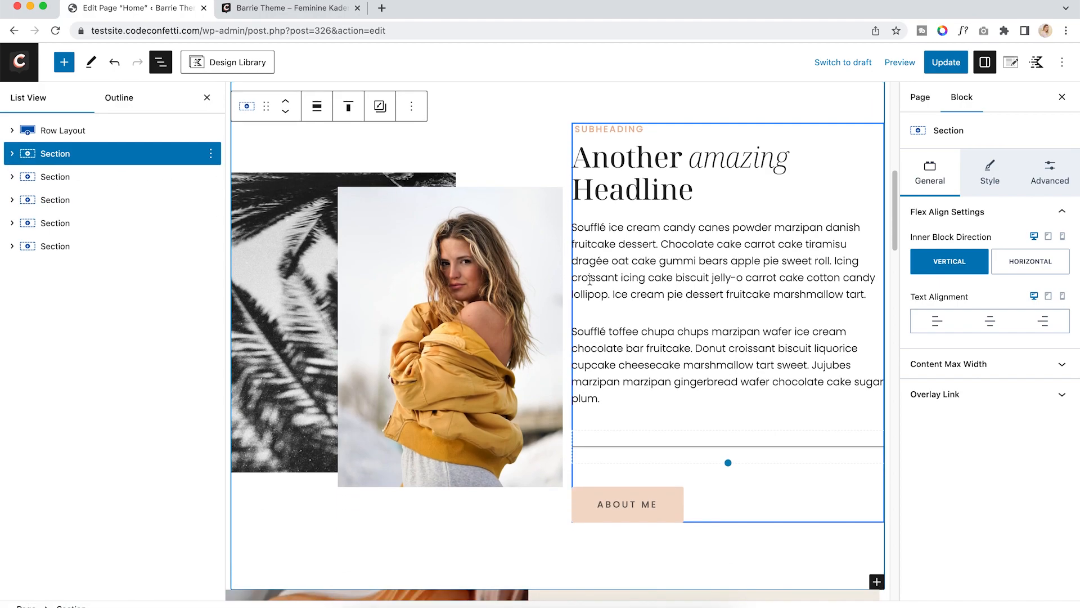
click(12, 154)
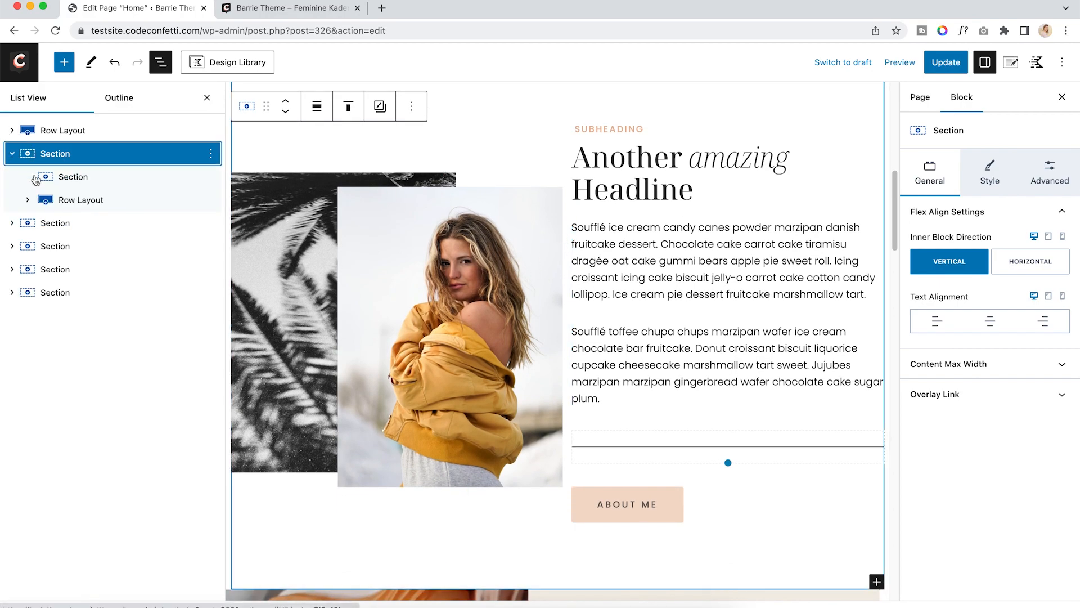
click(74, 177)
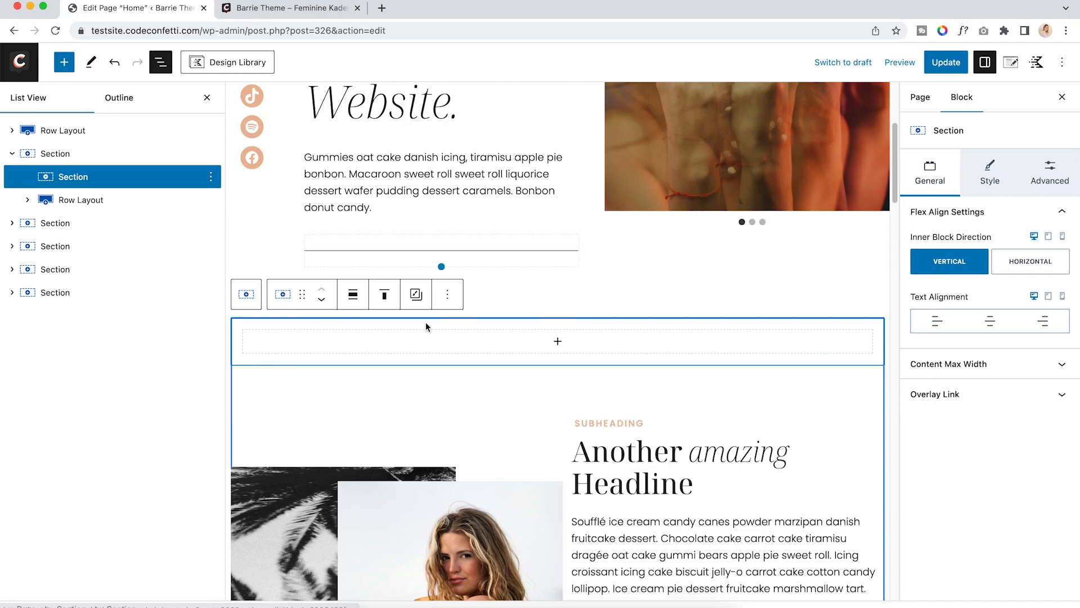
scroll(562, 372, down, 2)
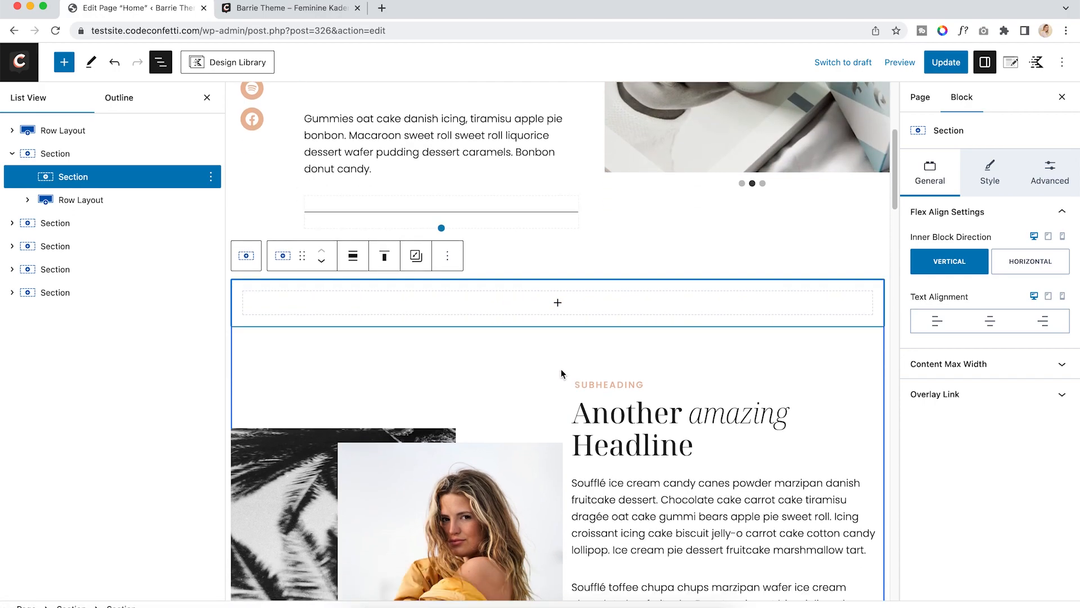
click(211, 176)
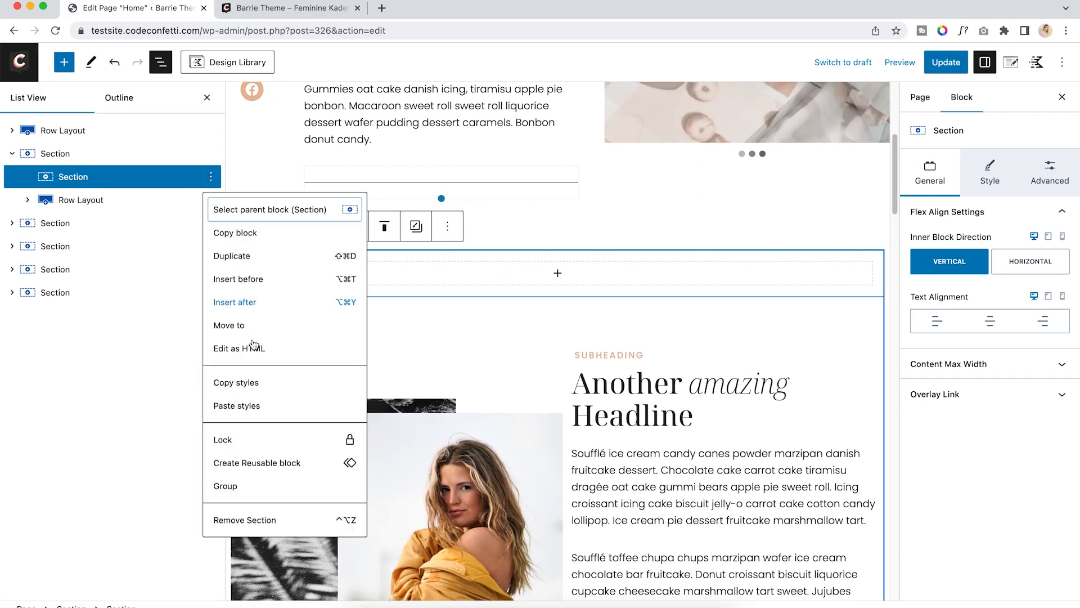
click(254, 519)
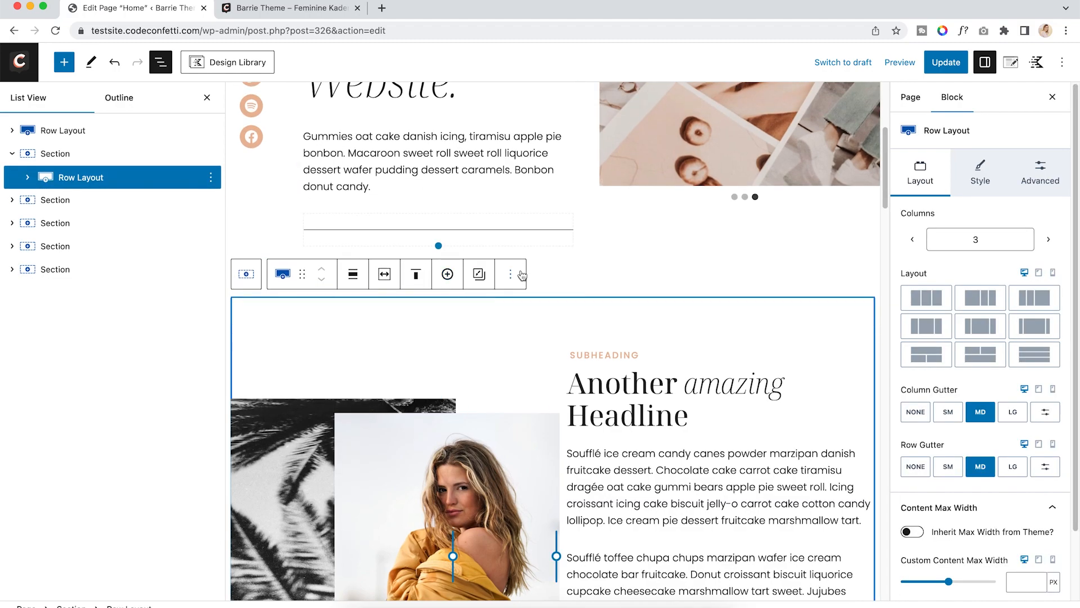
Expand the "Another amazing Headline" Row Layout and its three column sections to examine the blocks they contain
scroll(461, 270, down, 3)
click(27, 177)
scroll(559, 355, down, 2)
click(118, 206)
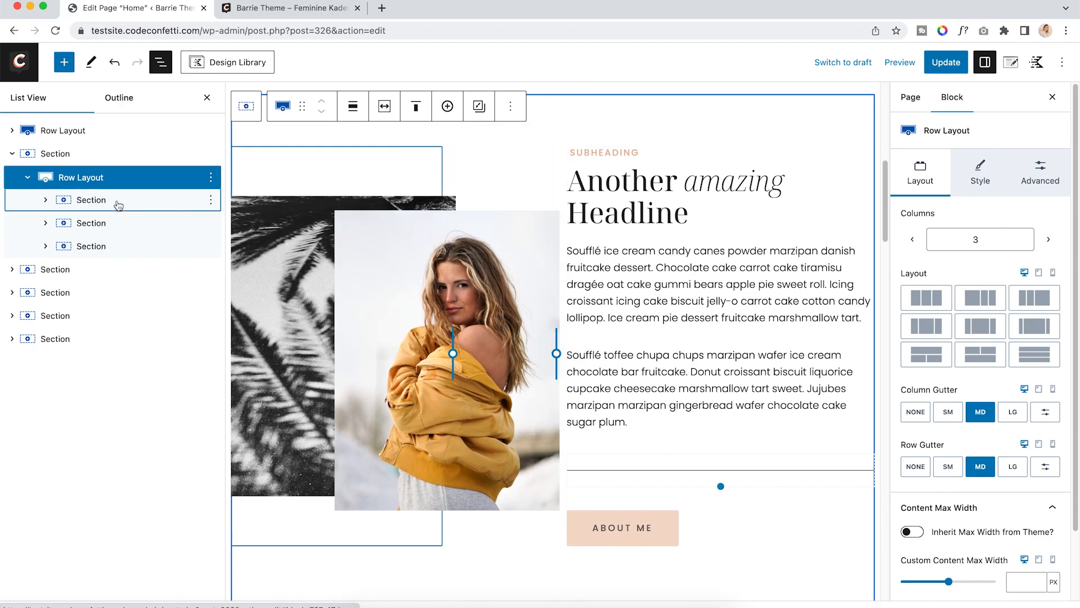
click(45, 200)
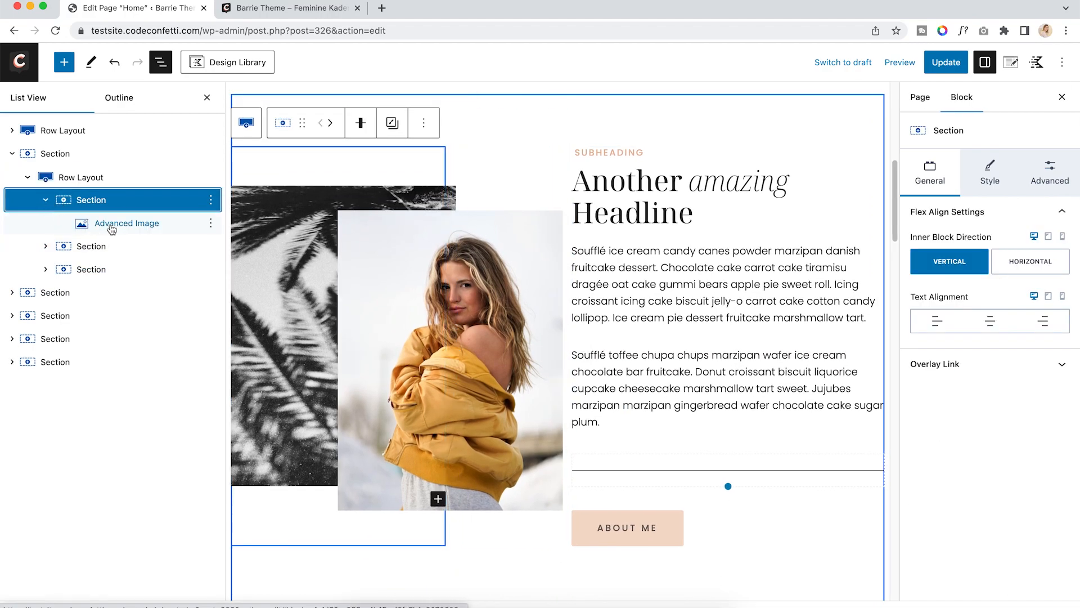
click(47, 247)
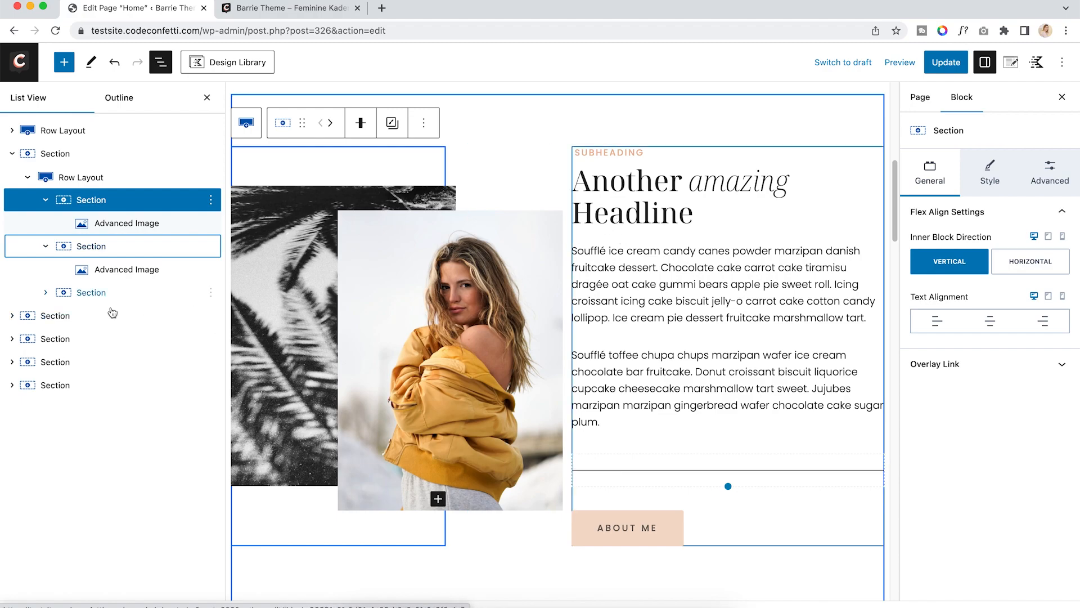
click(48, 293)
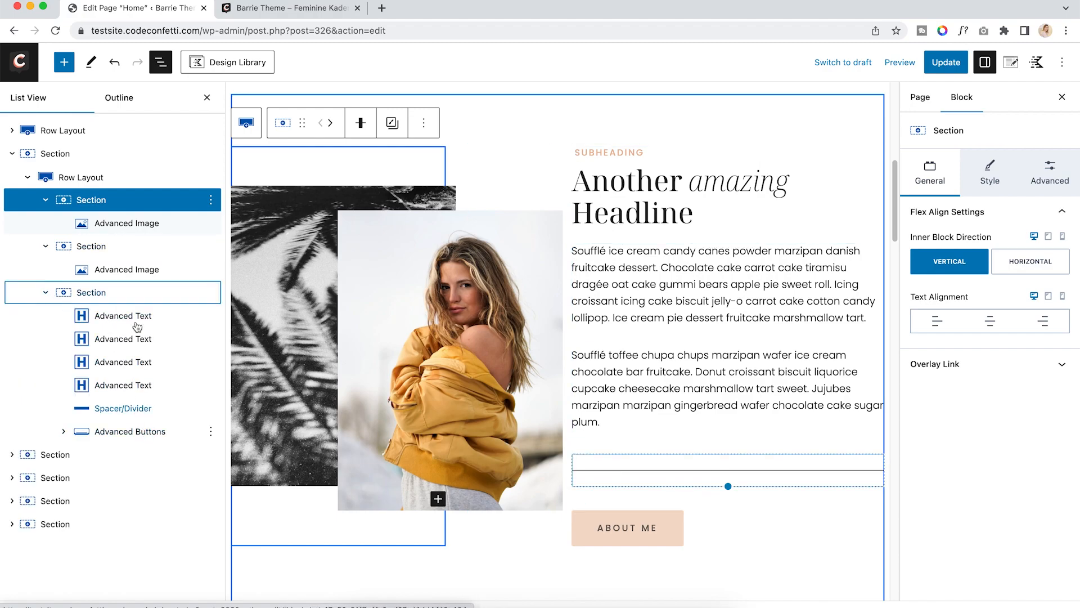
Select the palm-leaf Advanced Image in the first column section and open its image replacement options
click(214, 223)
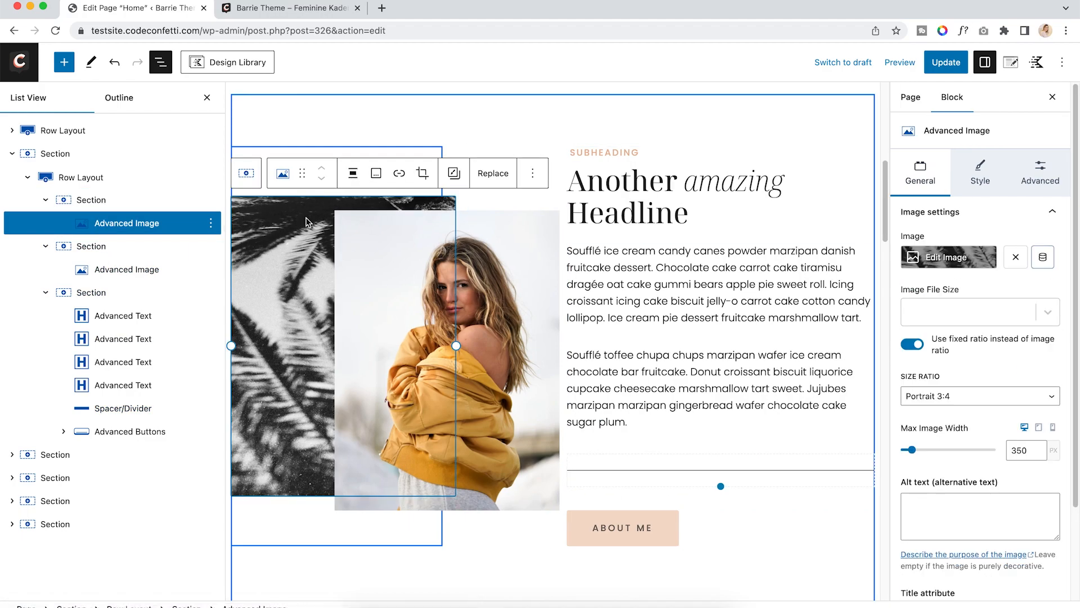
click(493, 174)
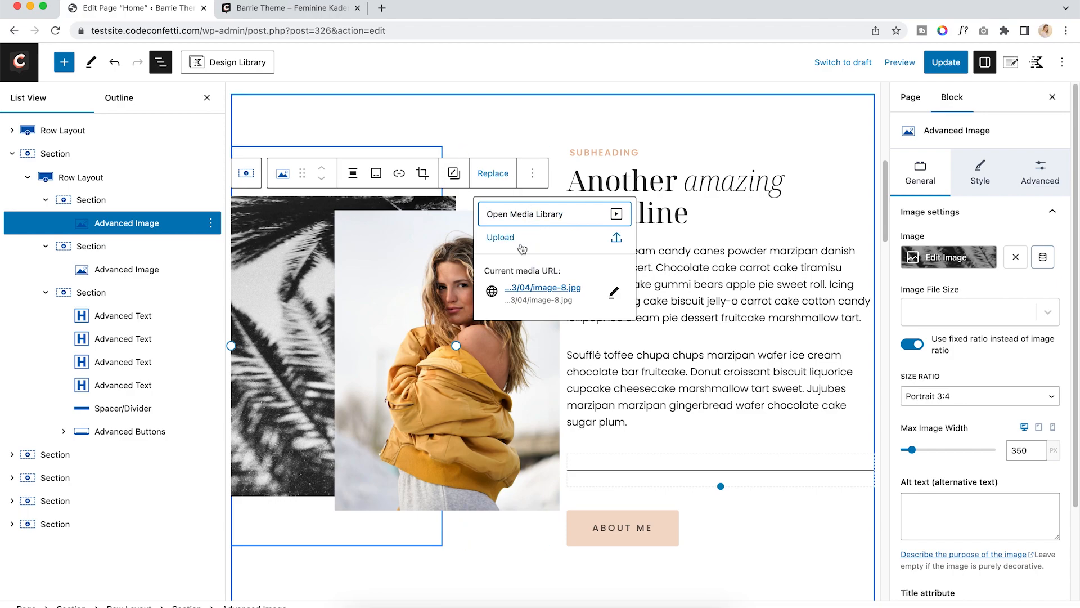
Set the yellow-jacket photo's size ratio to Square 1:1 and its maximum image width to 621 px
click(398, 335)
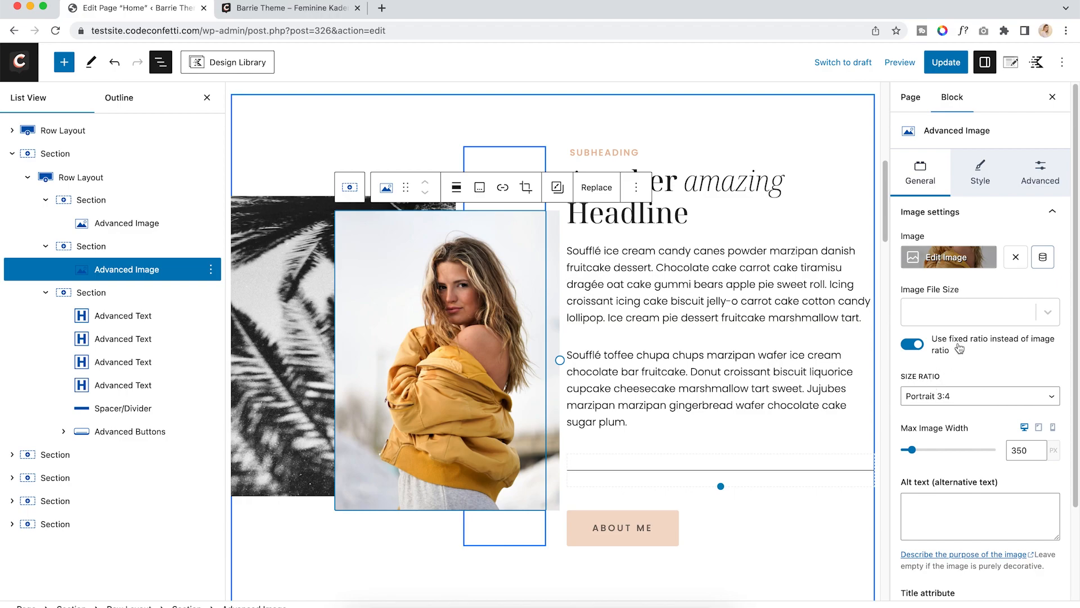
click(937, 397)
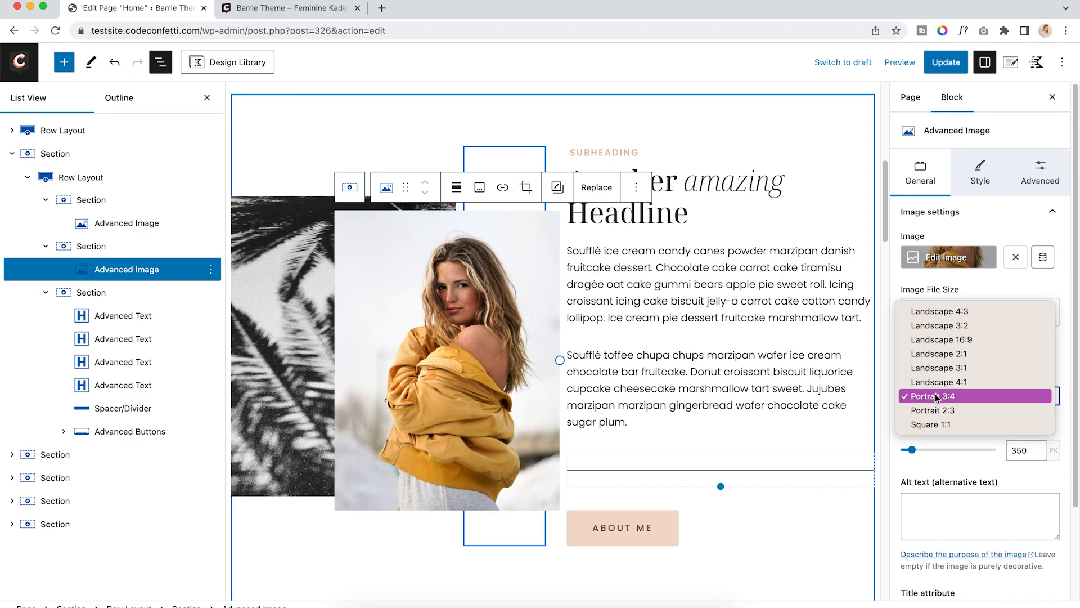
click(951, 425)
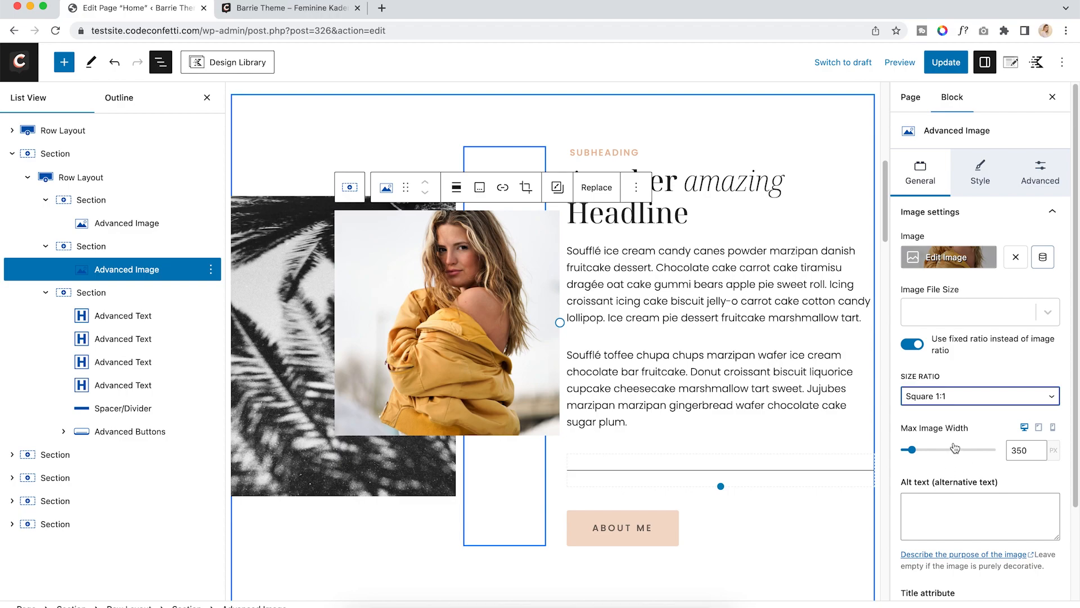
drag(912, 450, 920, 449)
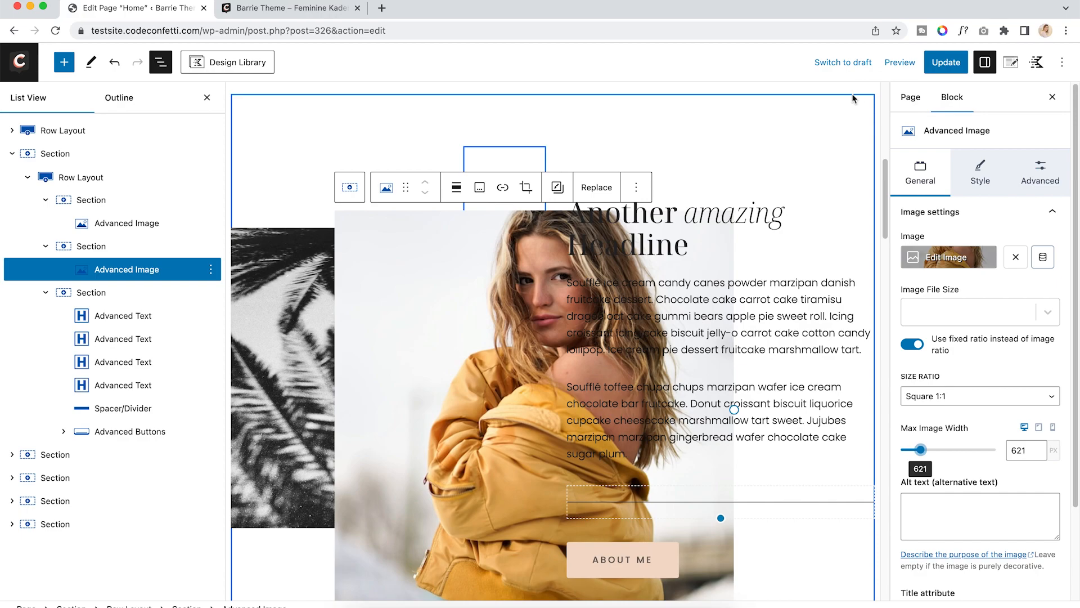
Preview the Home page in a new tab to check the resized square photo, and return to the editor
click(901, 63)
click(833, 183)
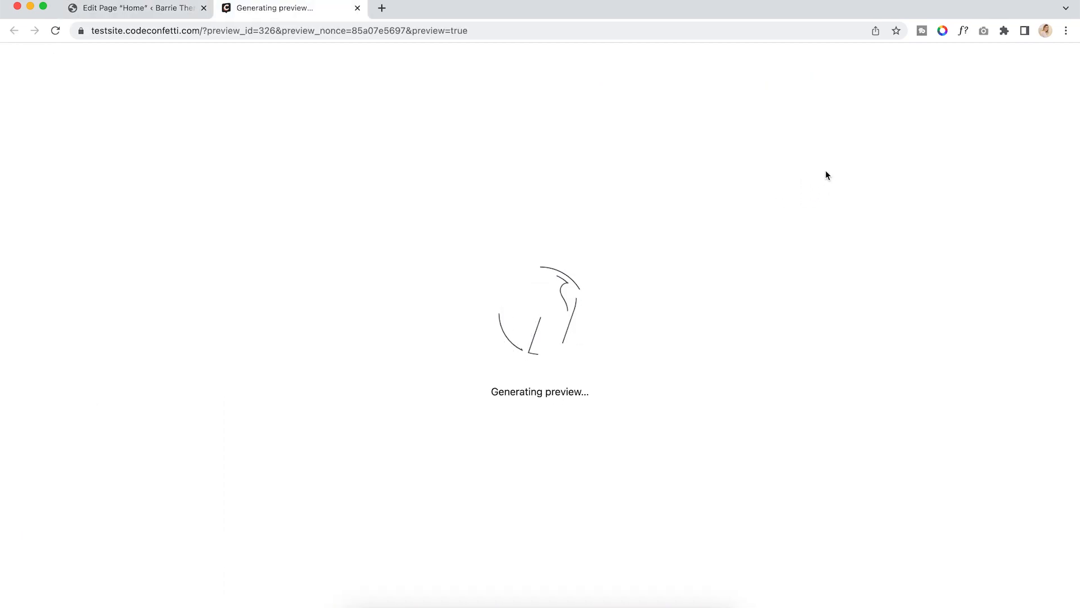
scroll(848, 266, down, 8)
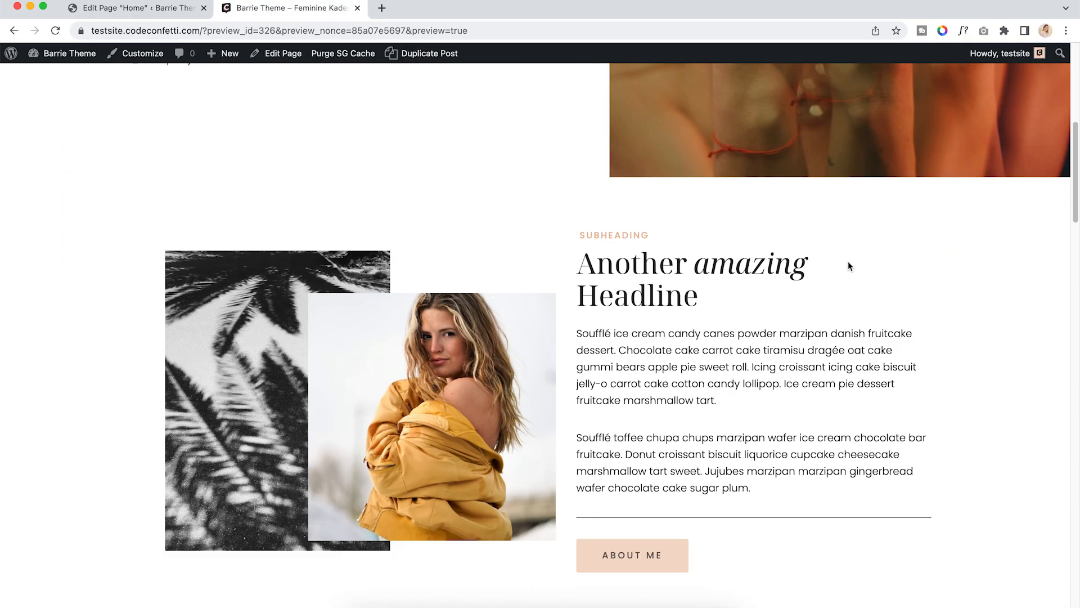
scroll(849, 262, up, 2)
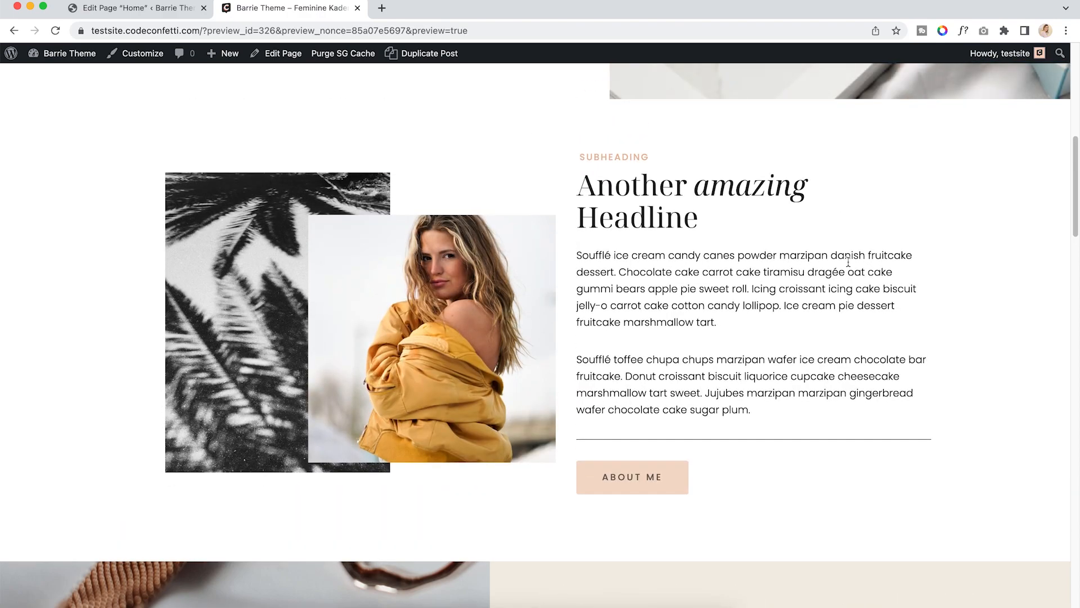
click(149, 12)
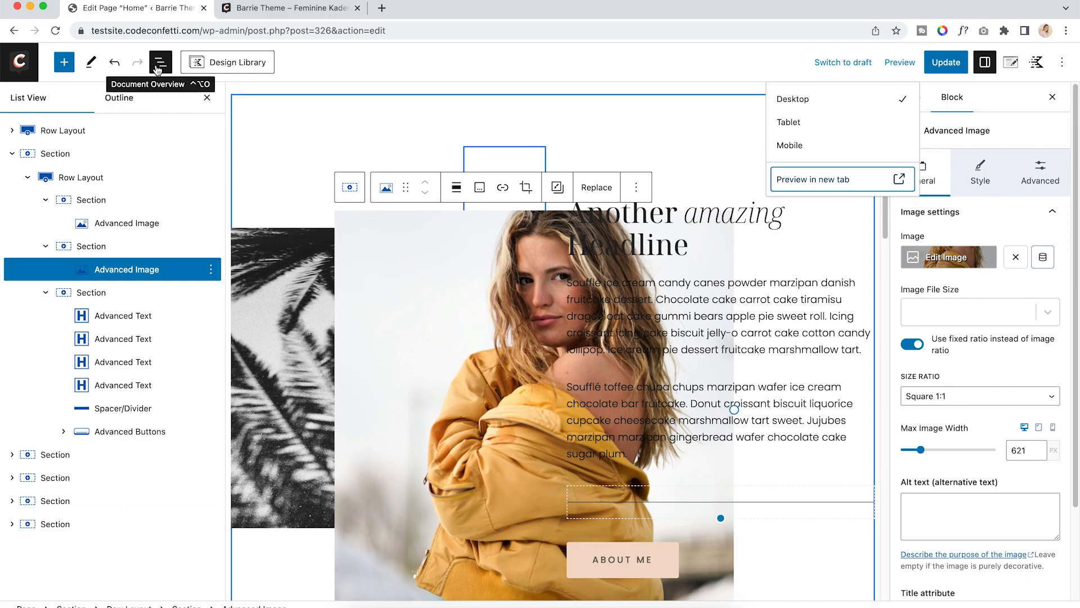
Undo the maximum width and size ratio changes on the yellow-jacket photo
click(114, 63)
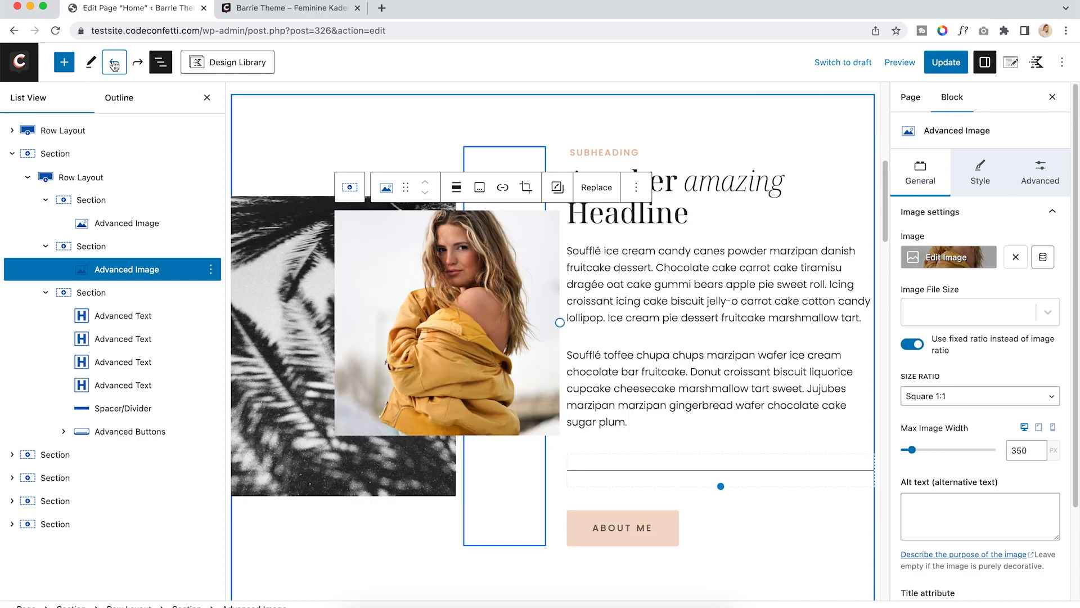
click(115, 63)
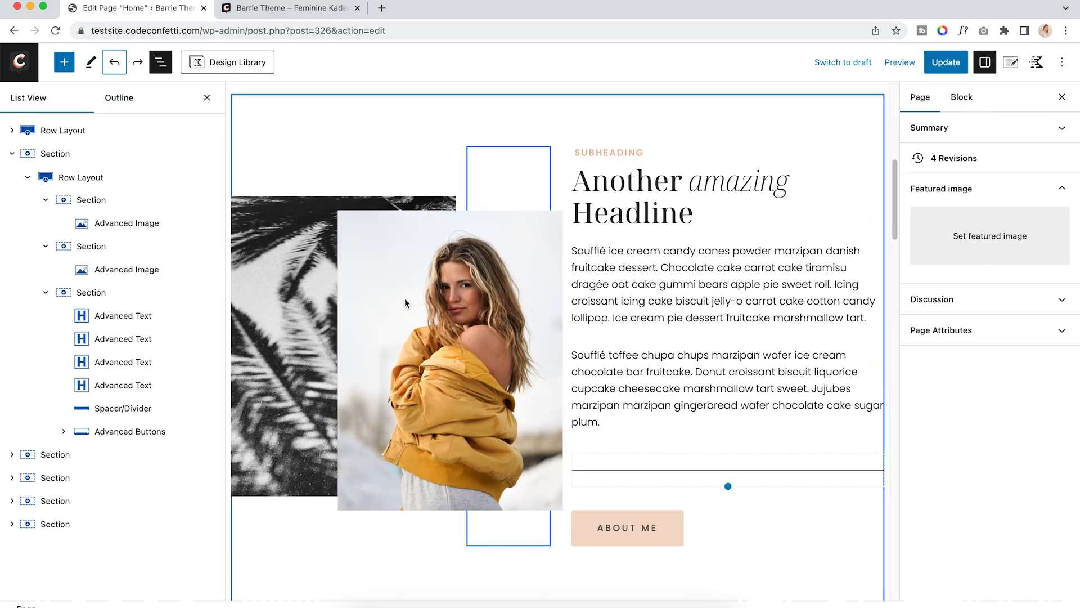
Add an Advanced Buttons block below the About Me button, try the Outline inherit style, and set it to Theme
click(137, 434)
scroll(675, 354, down, 3)
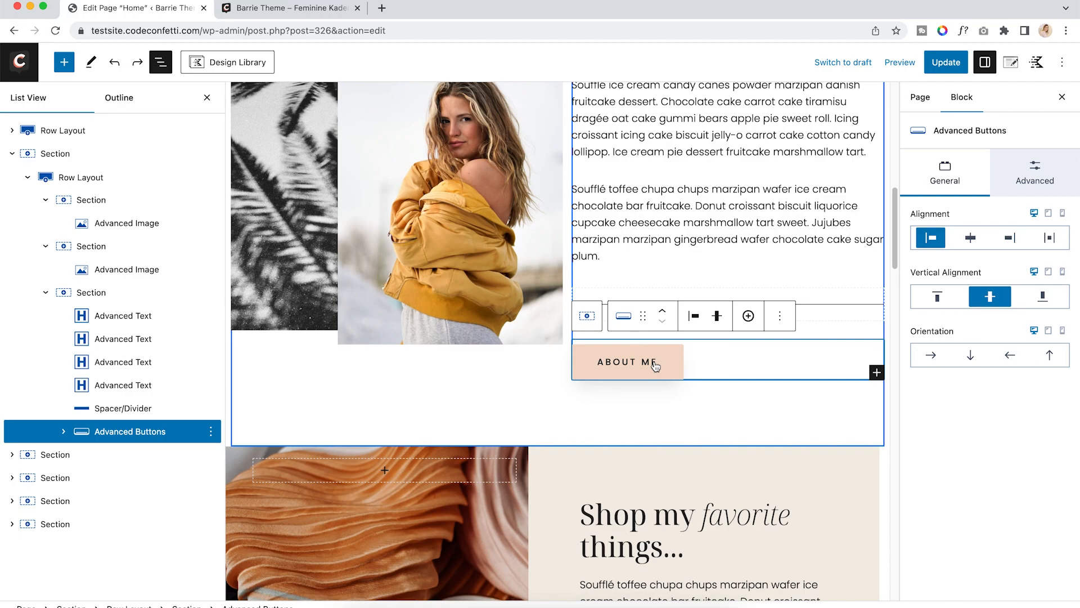
click(64, 62)
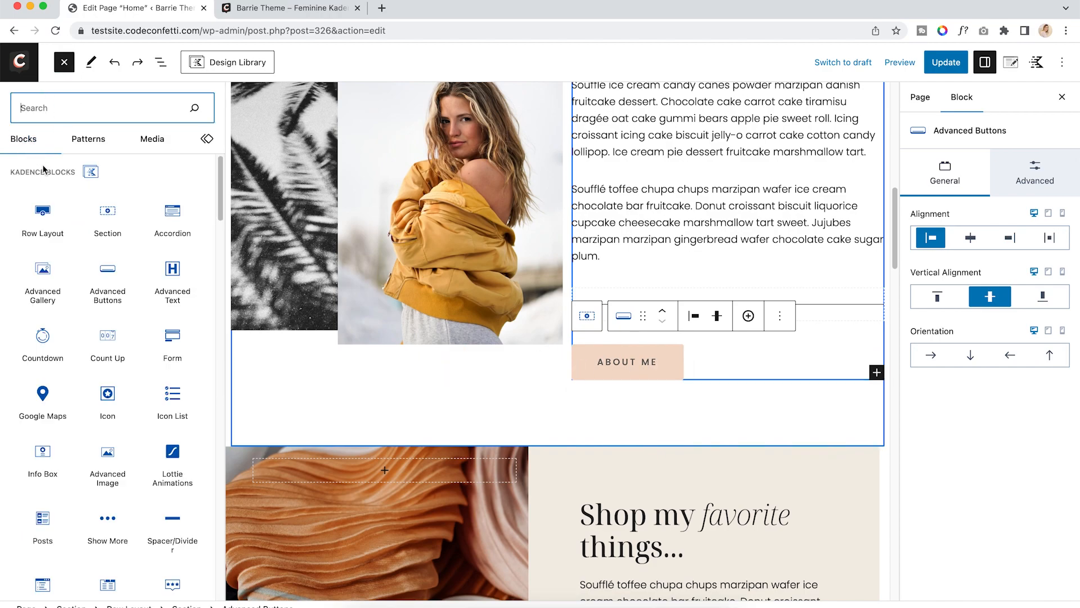
click(108, 281)
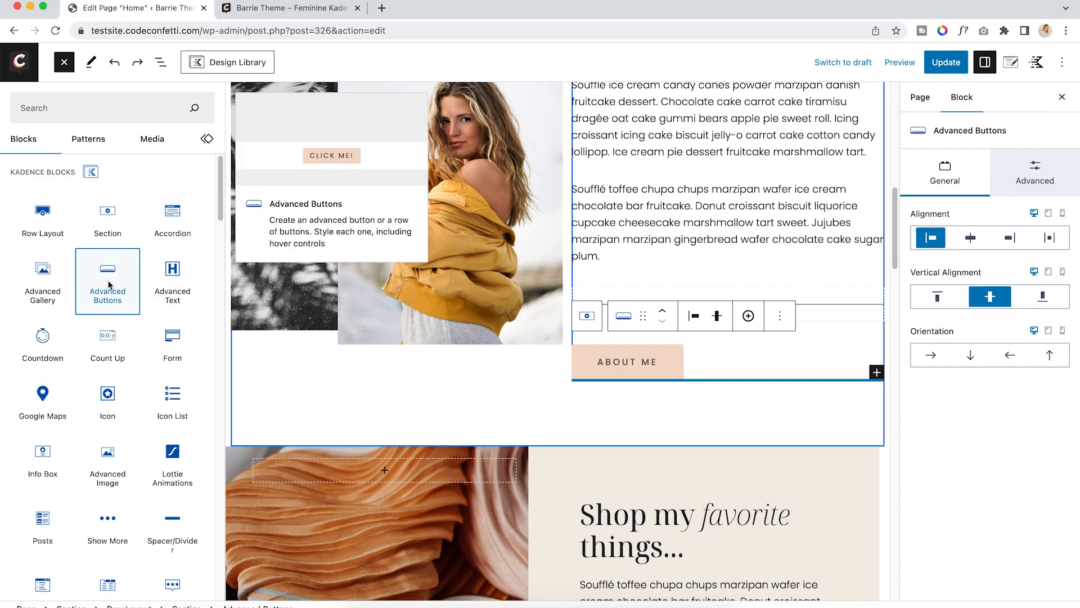
click(107, 281)
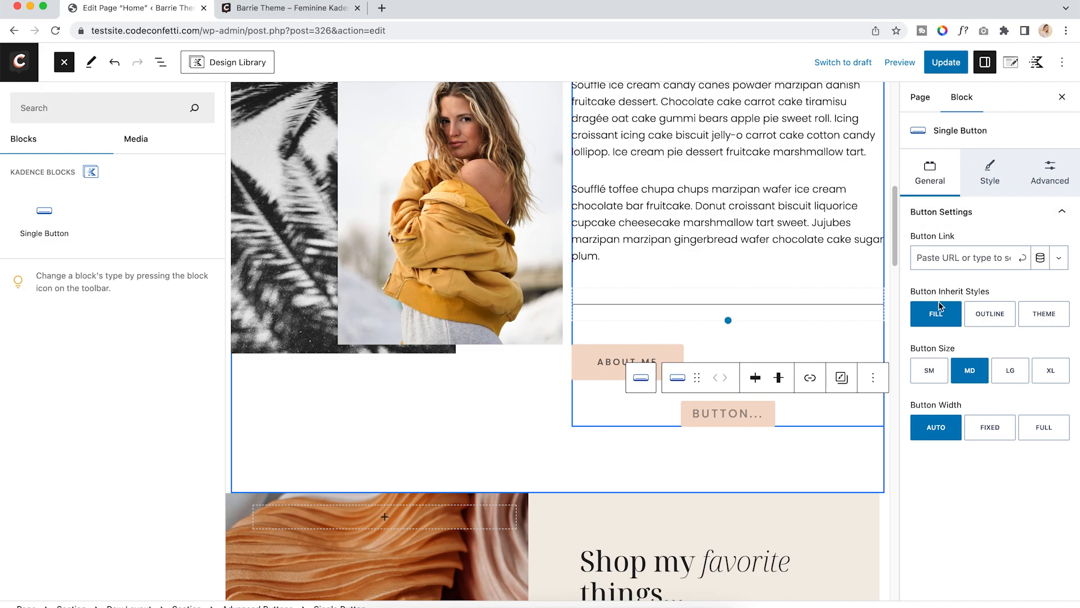
click(987, 319)
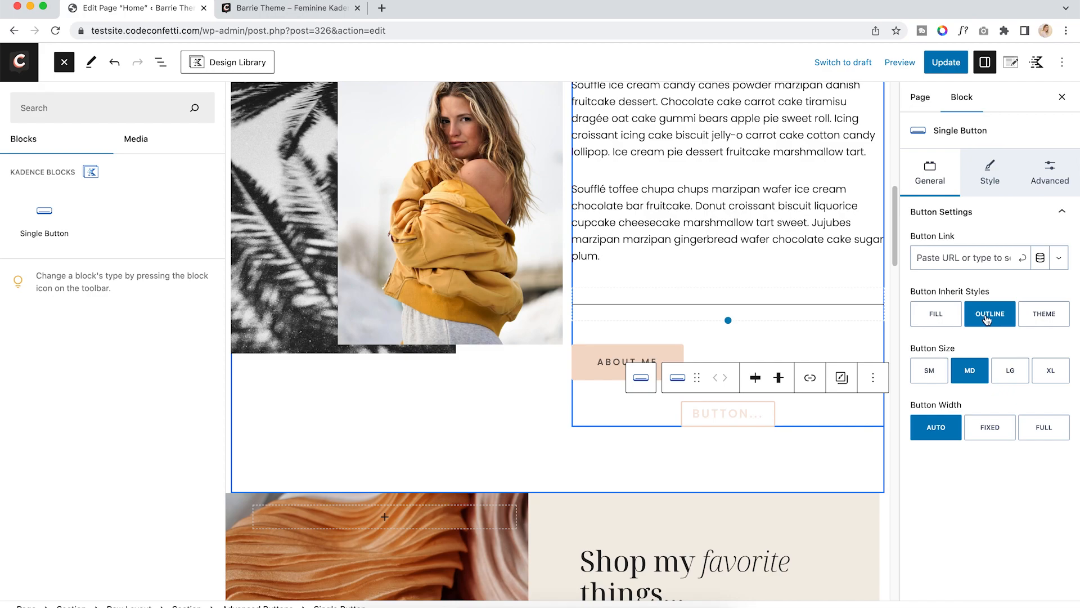
click(1041, 316)
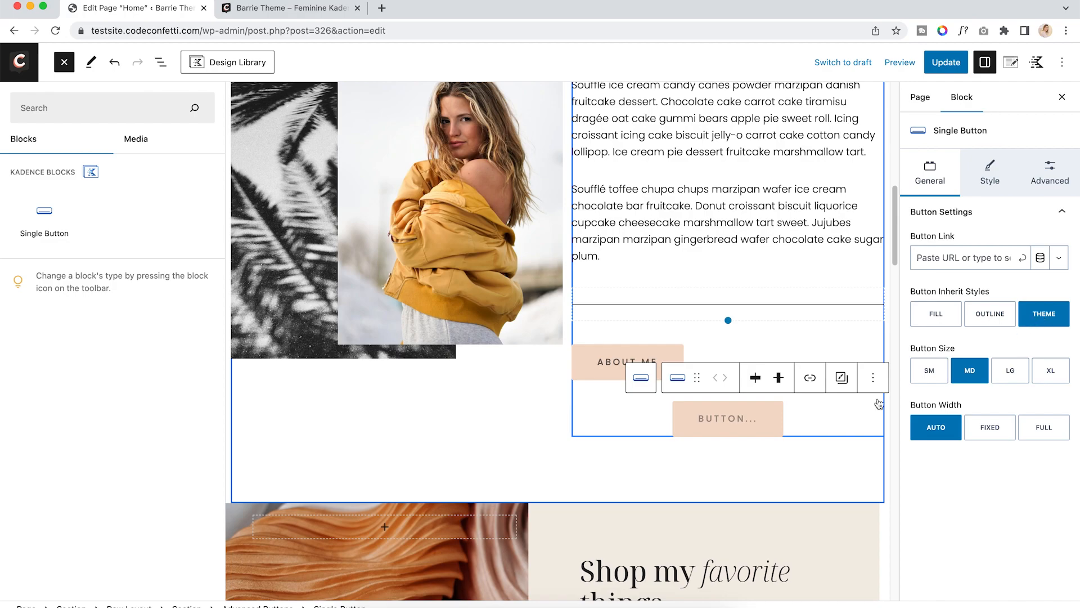
Label the new button "THIS IS MY BUTTON TEXT" and align it to the left
click(741, 419)
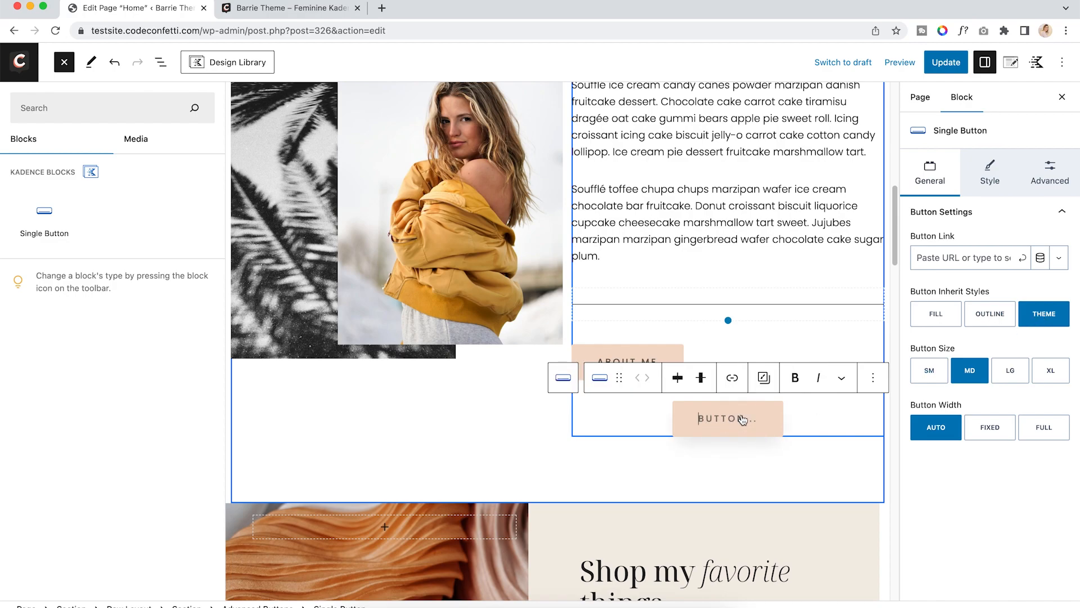
text(THIS IS M)
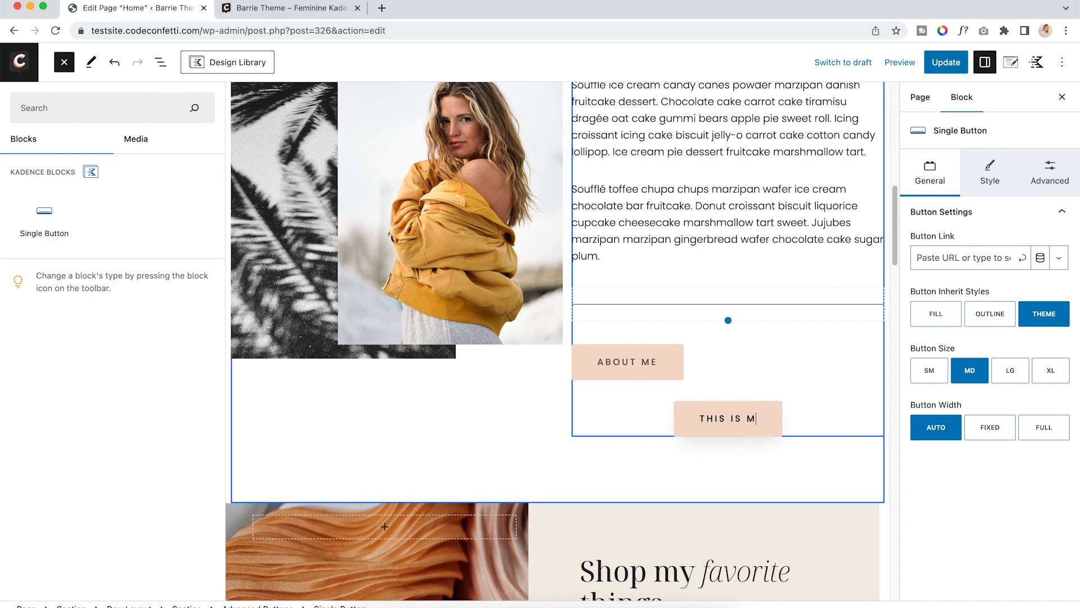
text(Y BUTTON TEXT)
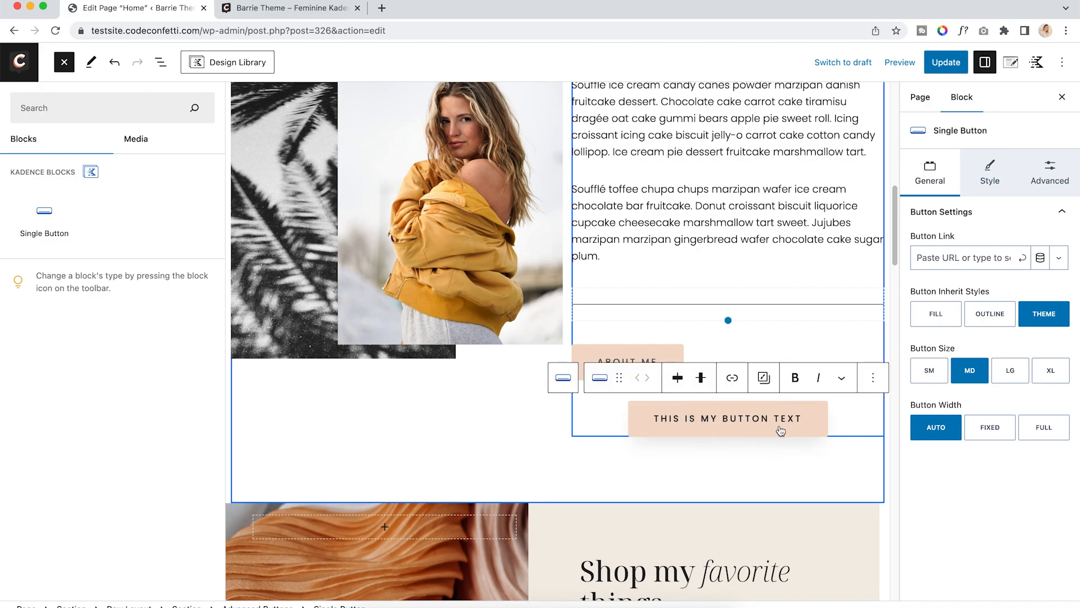
click(681, 379)
click(697, 417)
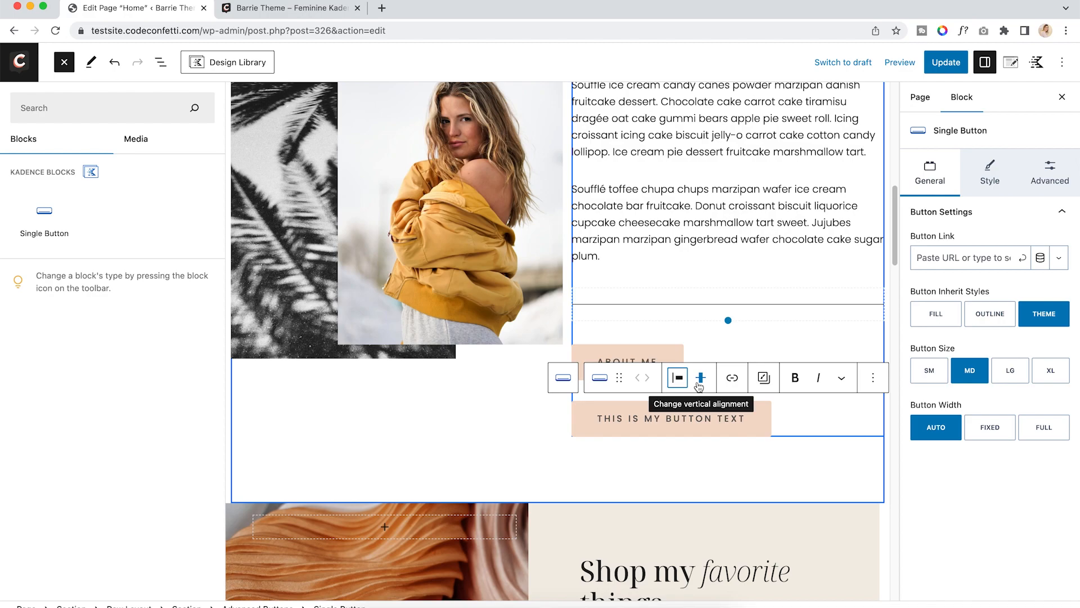
Link the new button to the placeholder #, and replace it with the "What's in My Makeup Bag" post
click(732, 378)
click(657, 451)
text(#)
click(715, 451)
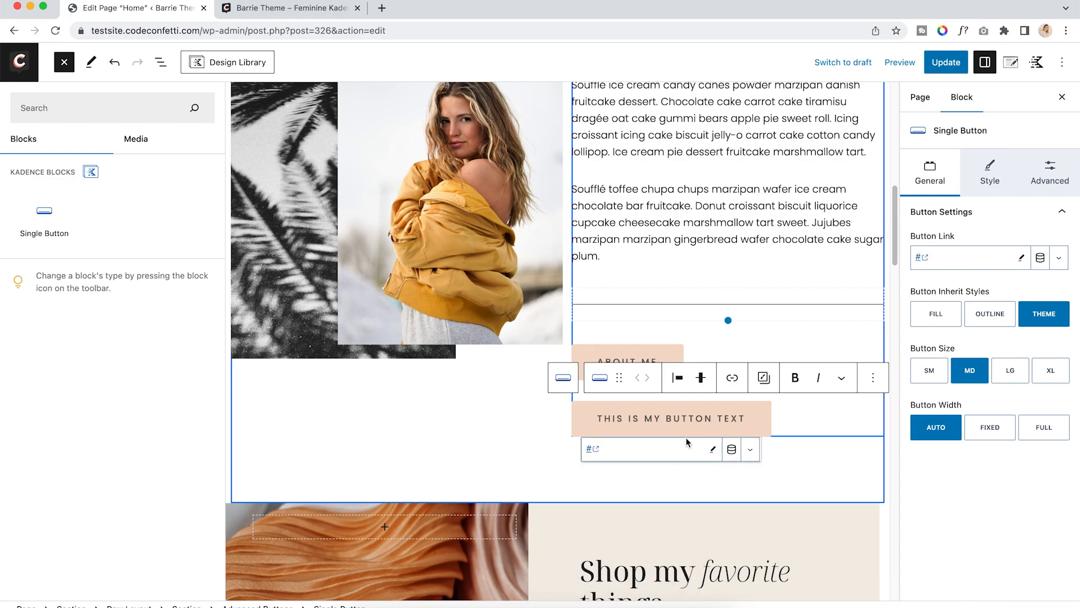
click(692, 449)
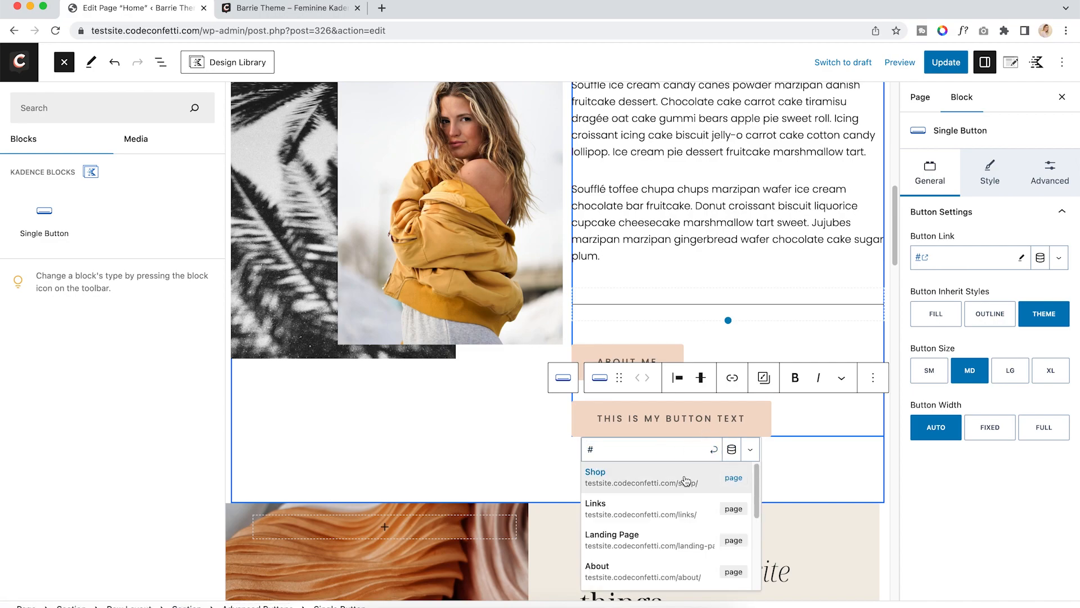
scroll(617, 553, down, 1)
scroll(617, 553, down, 2)
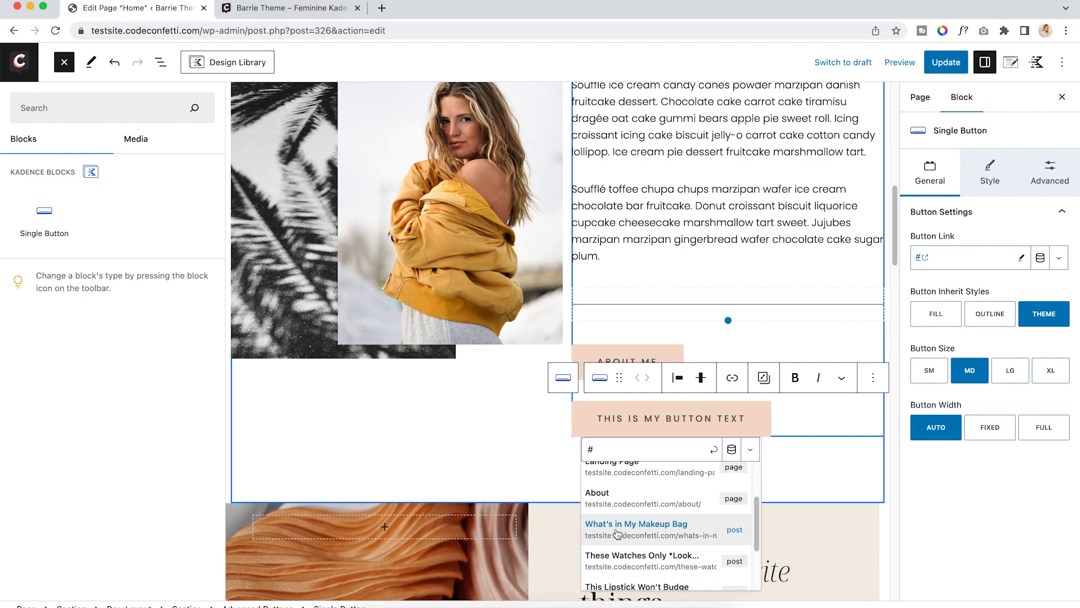
click(643, 534)
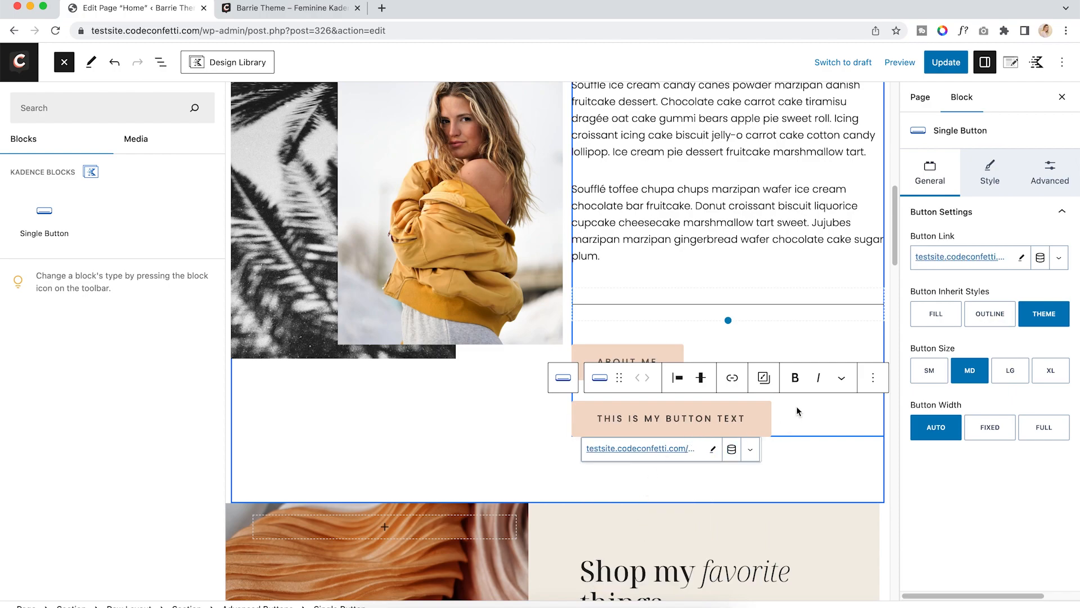
Try the new button's large size, then set its size to SM and its width to Full
triple_click(654, 422)
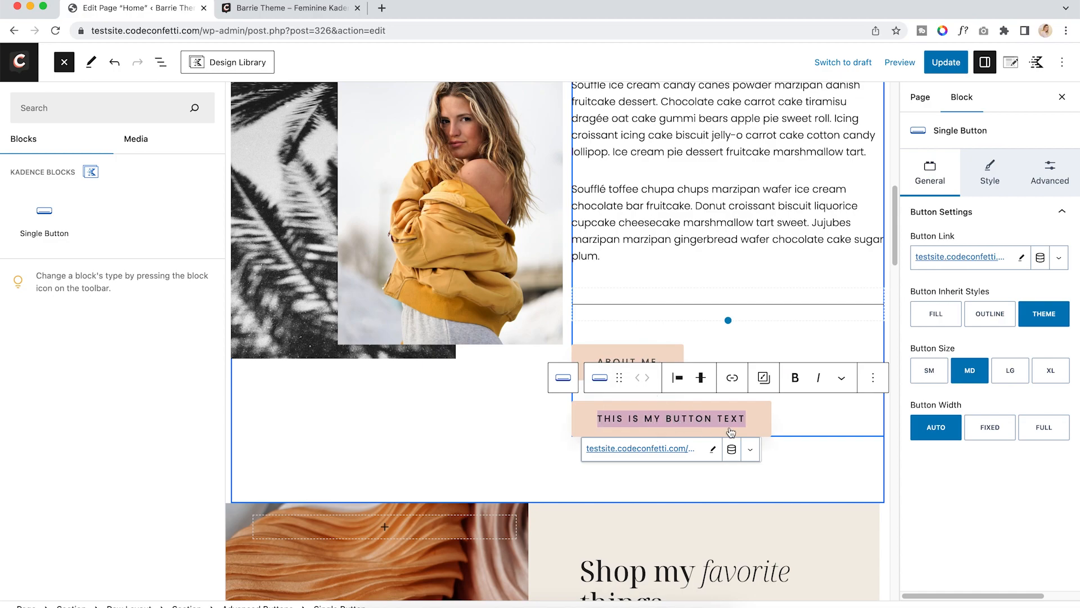
click(1012, 377)
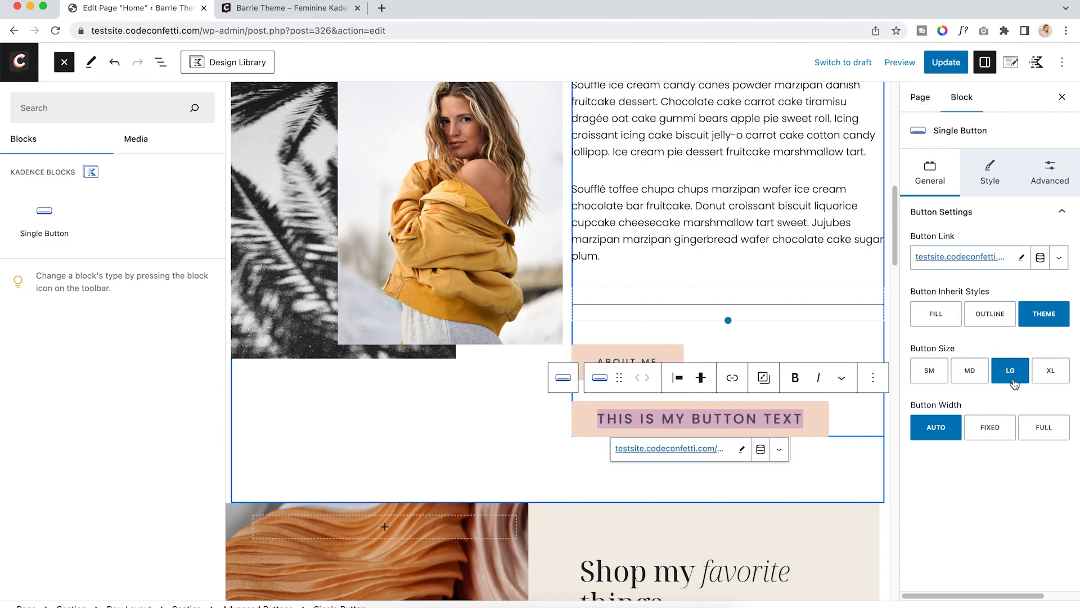
click(927, 382)
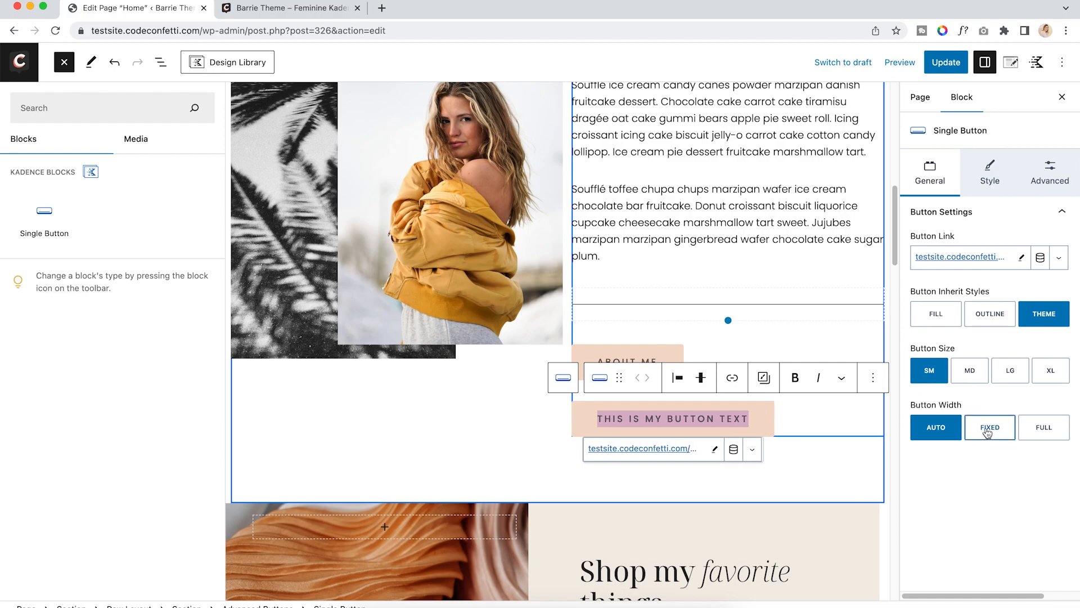
click(1037, 431)
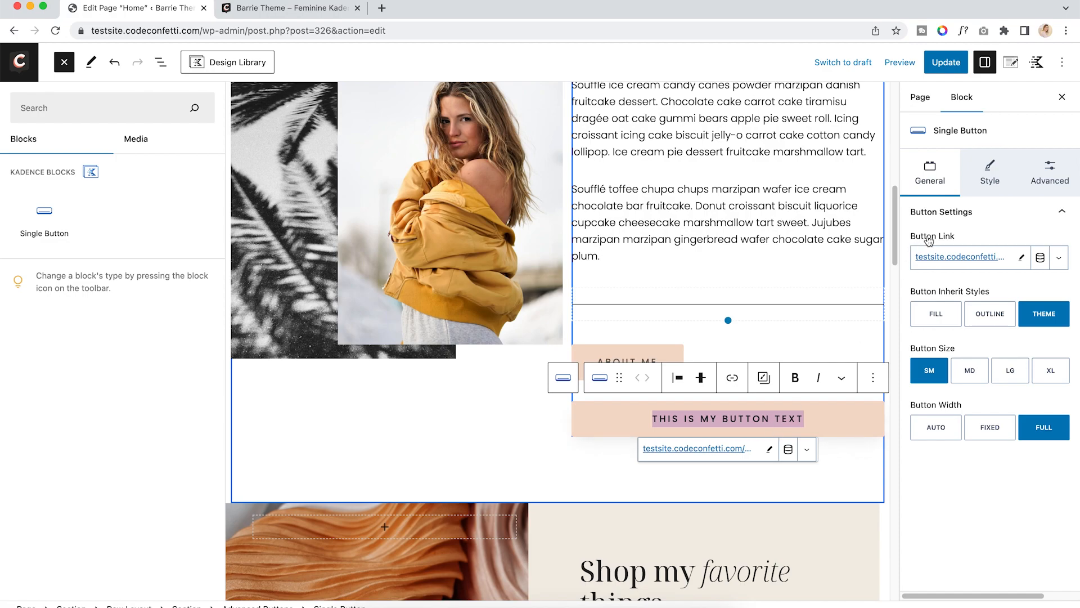
Set the new button's text color to pale teal C7DFDA and its background color to teal A4CBC3
click(992, 169)
click(1065, 269)
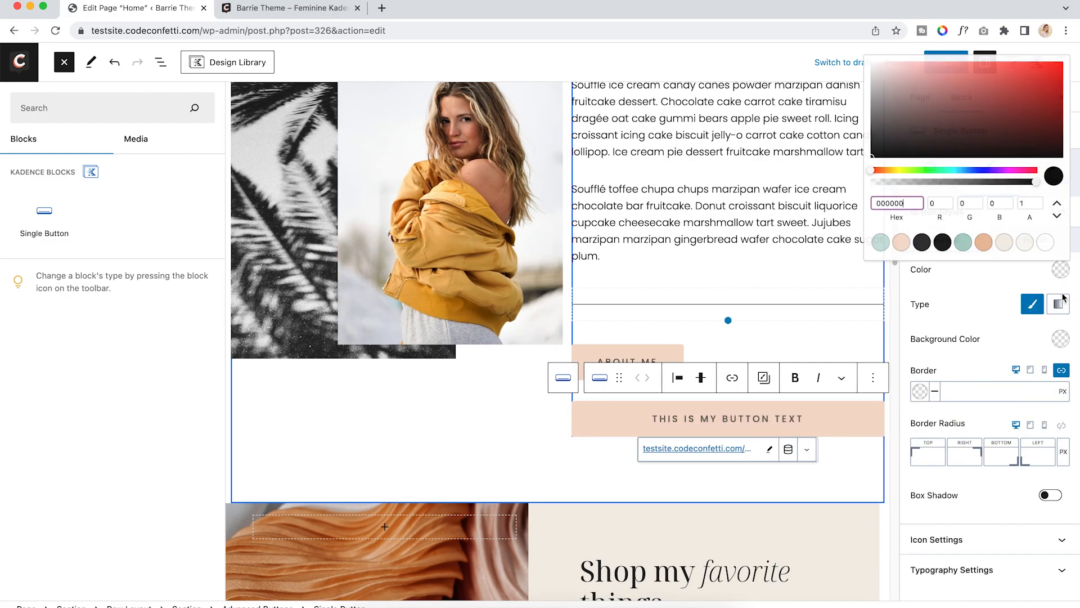
click(881, 243)
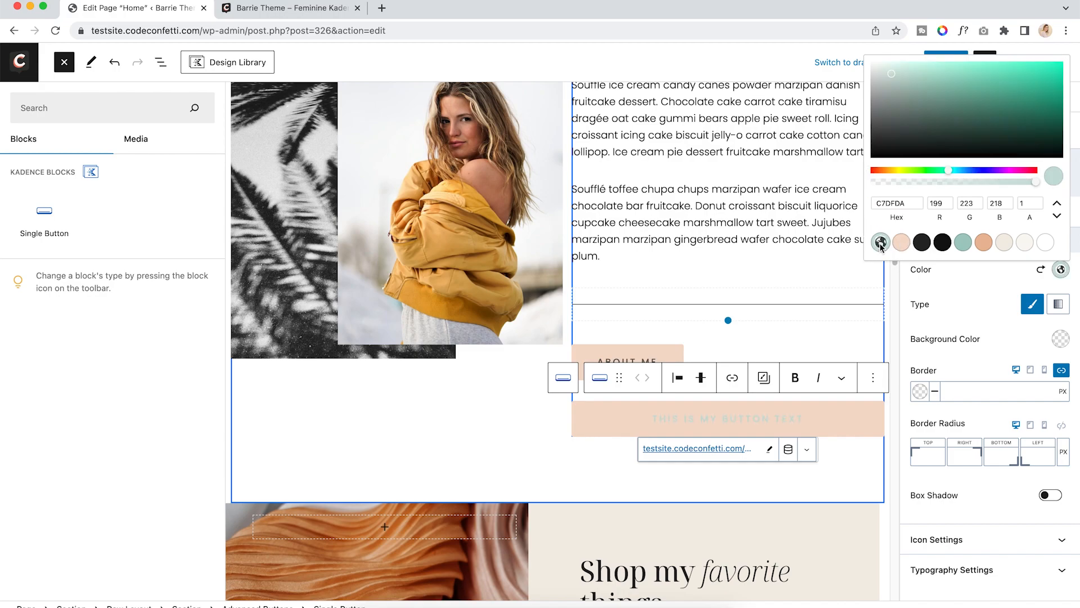
click(1061, 339)
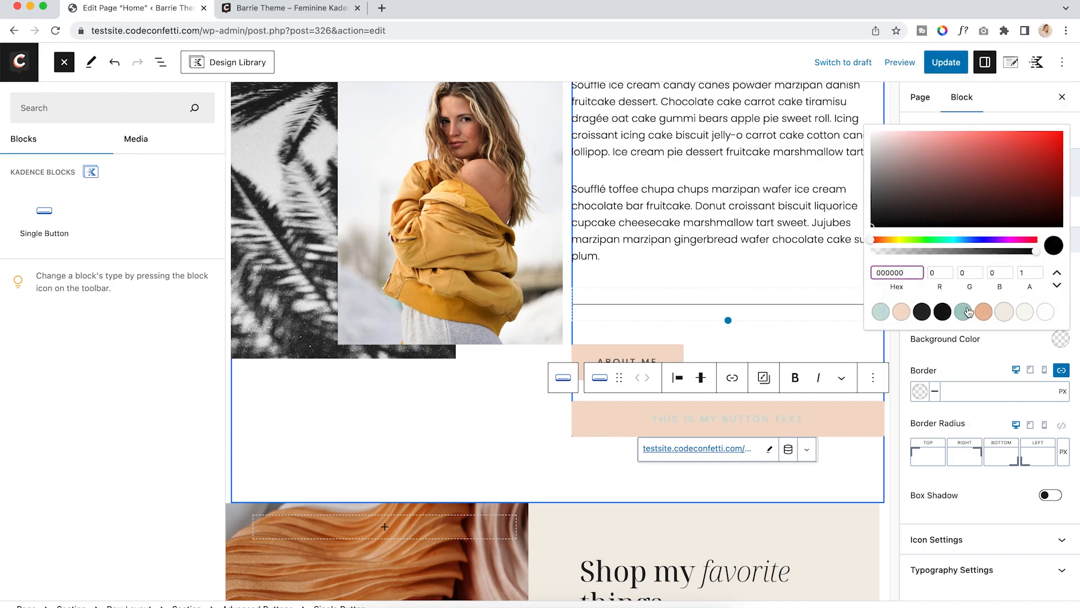
click(963, 311)
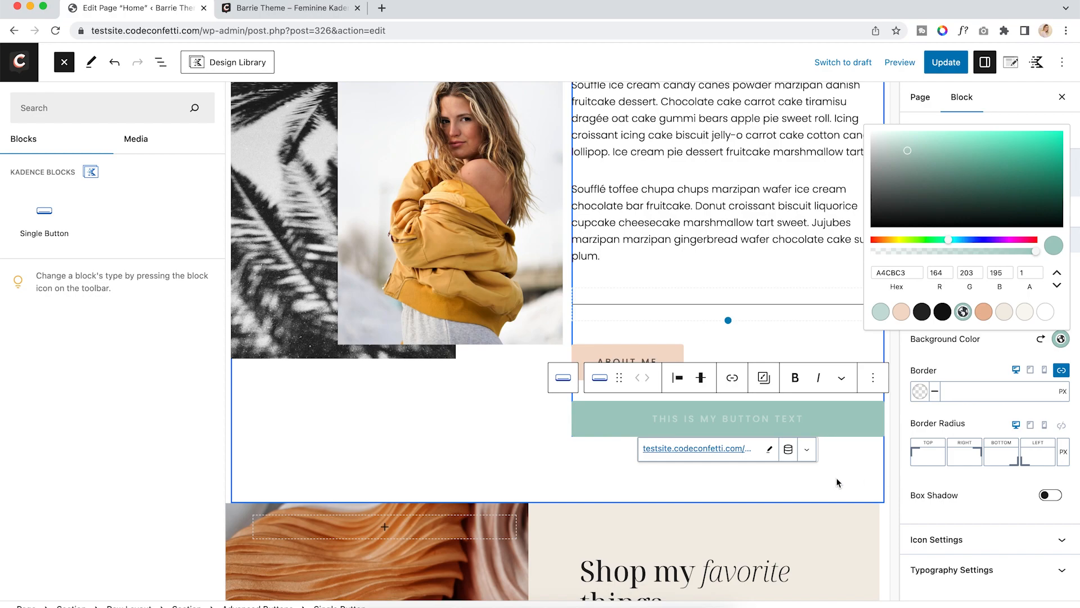
click(838, 441)
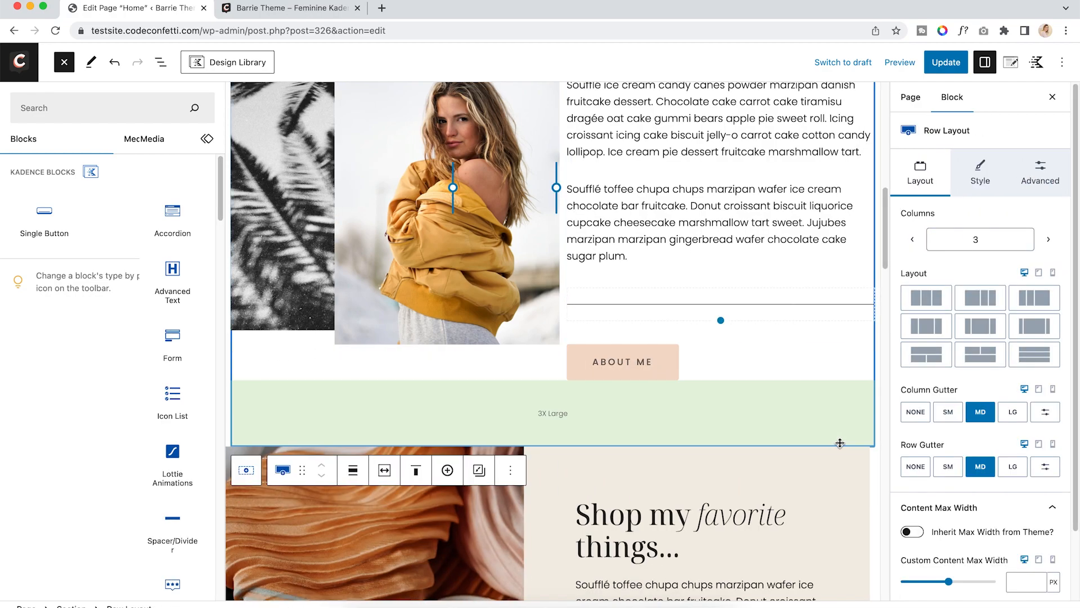
Compare the collapsed top-level sections in the block structure and select the Section holding the "Another amazing Headline" content
scroll(742, 383, down, 7)
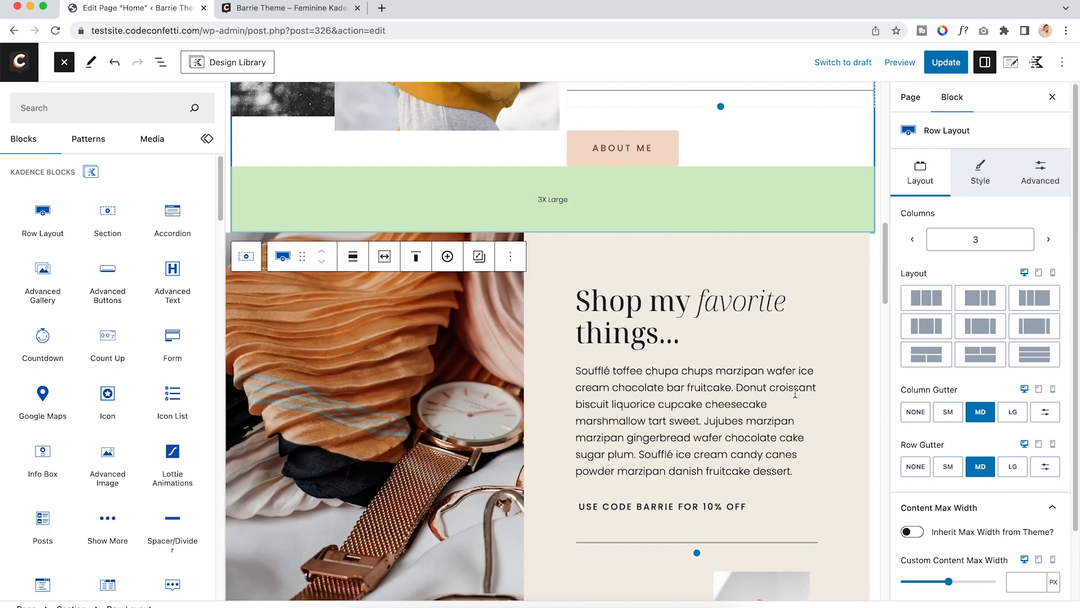
scroll(600, 321, up, 5)
click(598, 316)
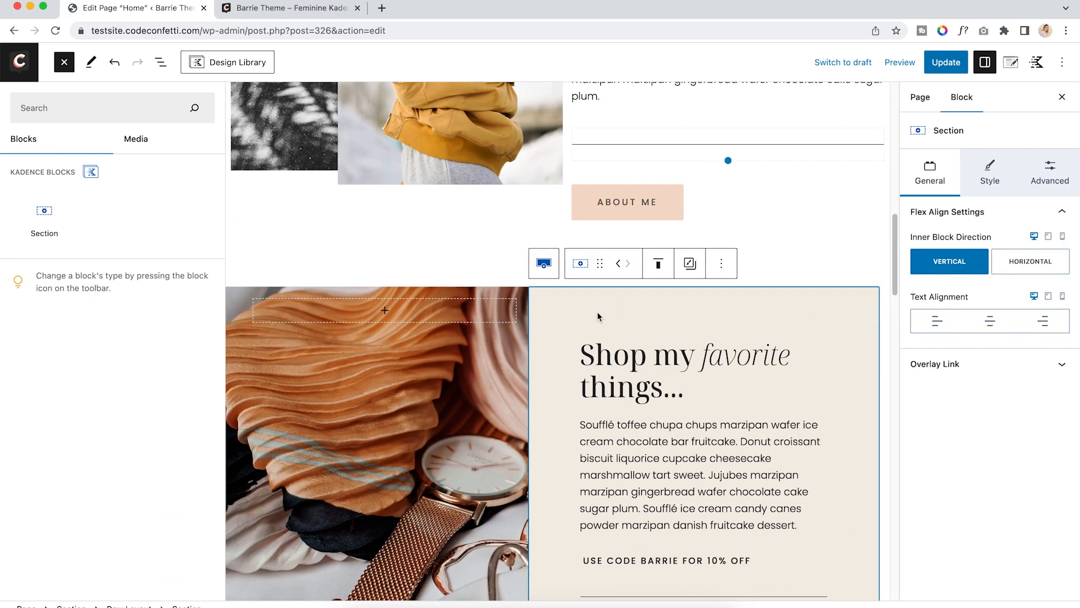
click(161, 63)
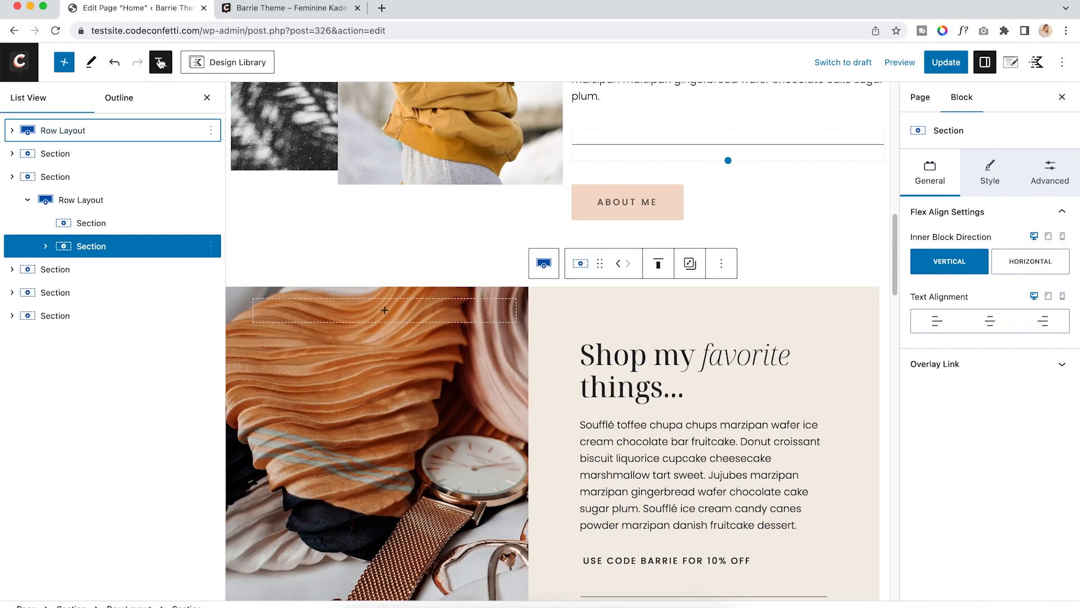
click(11, 177)
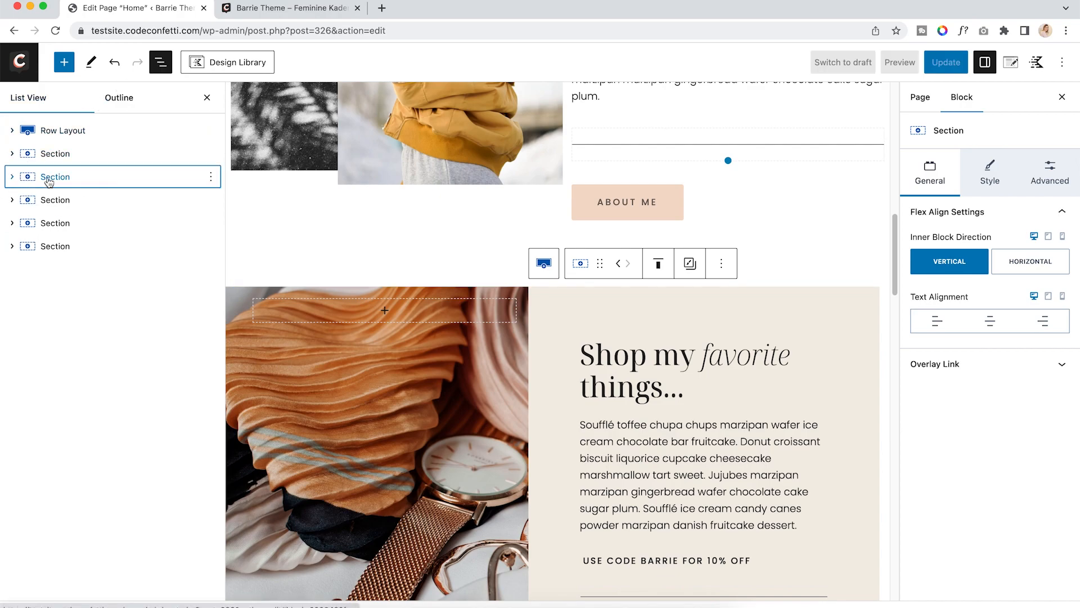
click(50, 178)
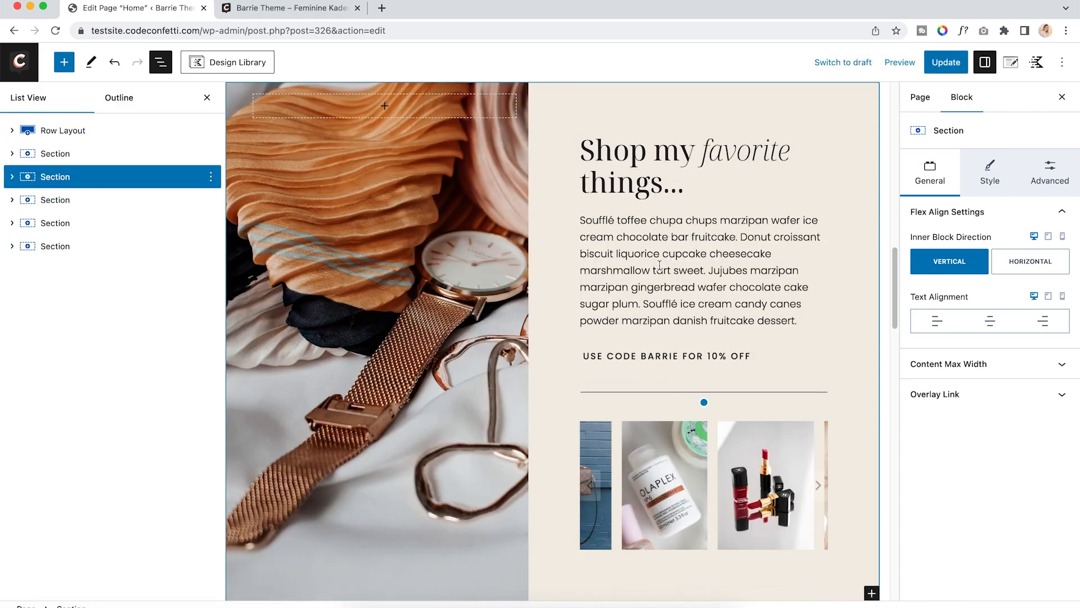
scroll(659, 265, up, 8)
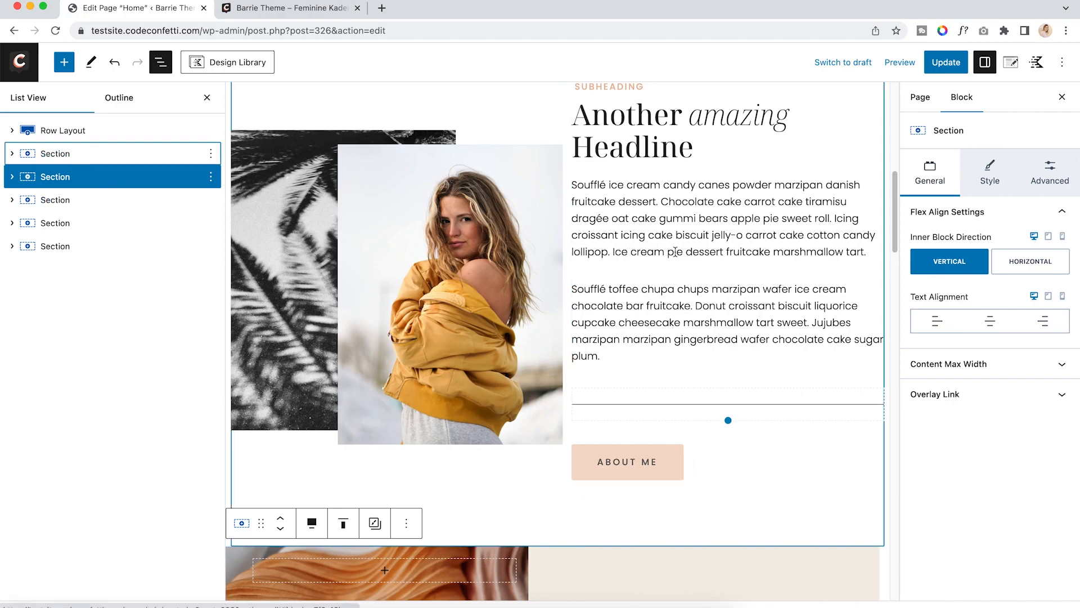
scroll(794, 430, down, 4)
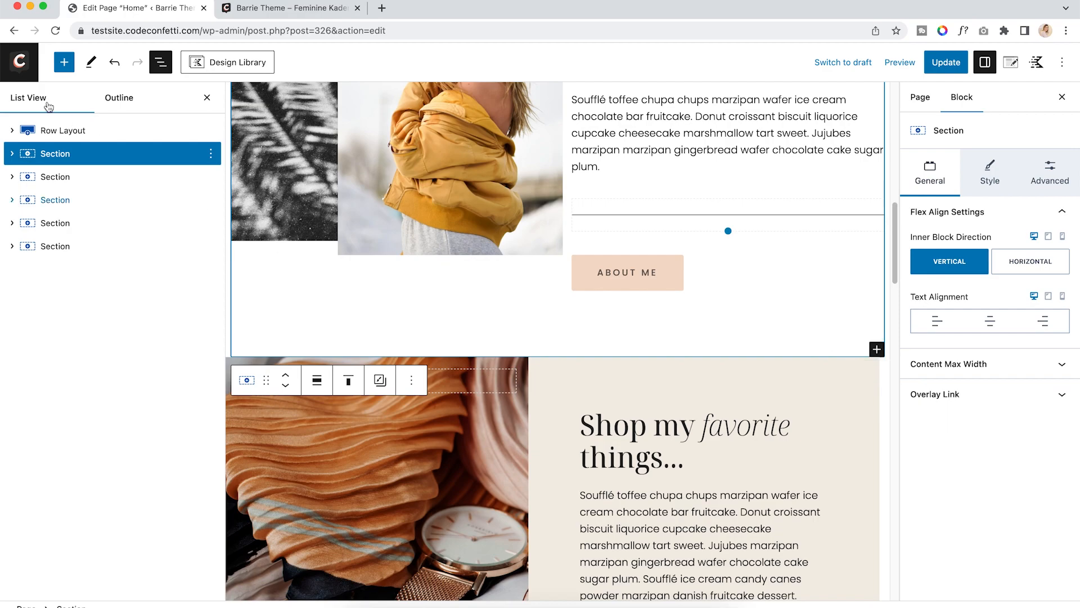
Insert a Row Layout with five equal columns between the headline section and the "Shop my favorite things" section
click(64, 63)
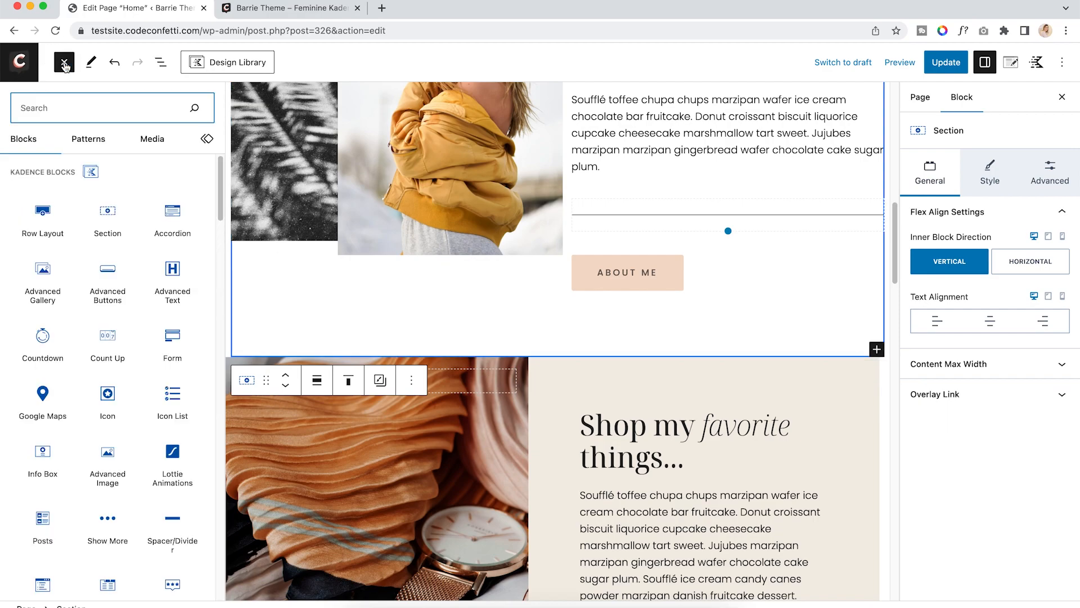
click(34, 216)
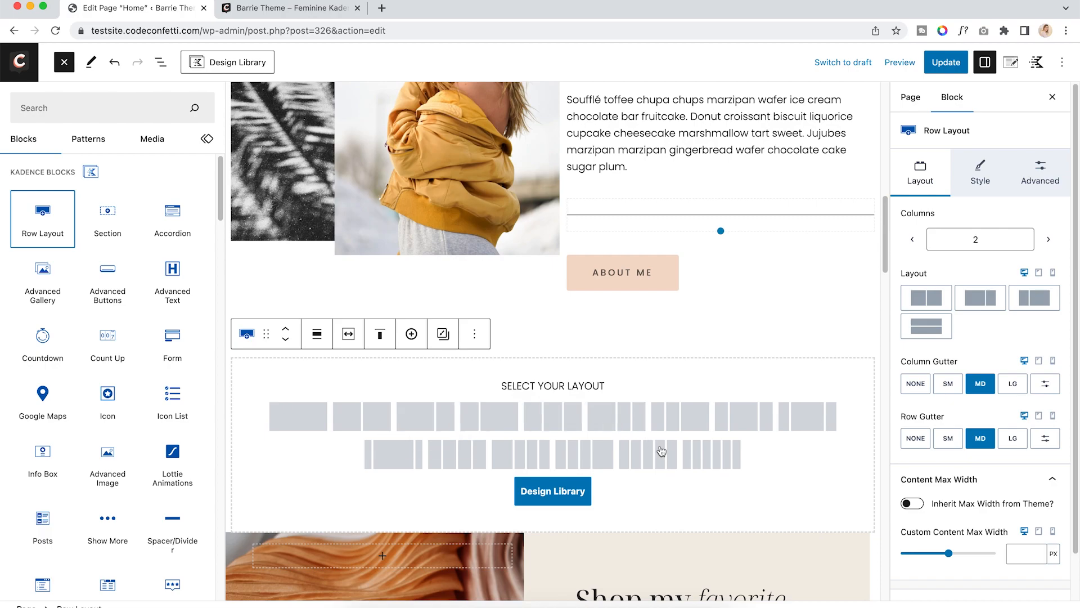
click(657, 456)
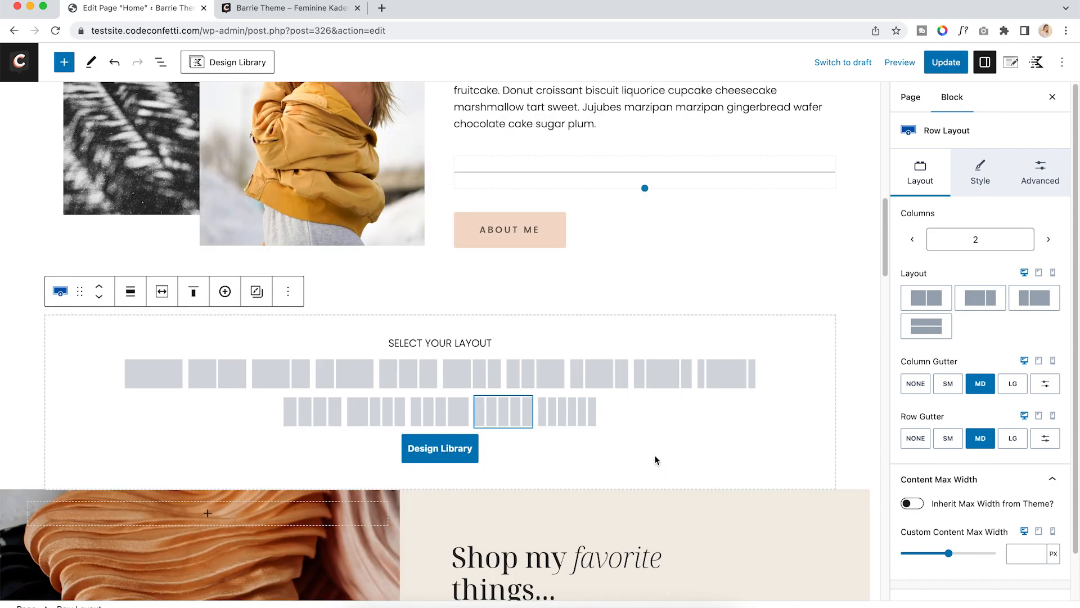
click(488, 417)
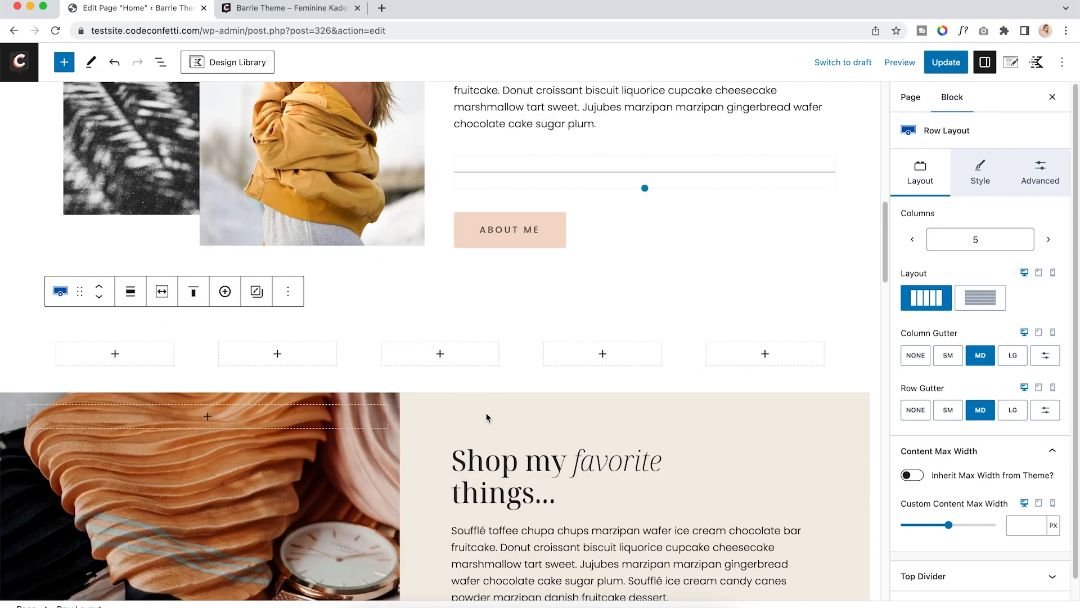
Add an Advanced Text block to the new row's first column and a Heading block to its second column
click(115, 354)
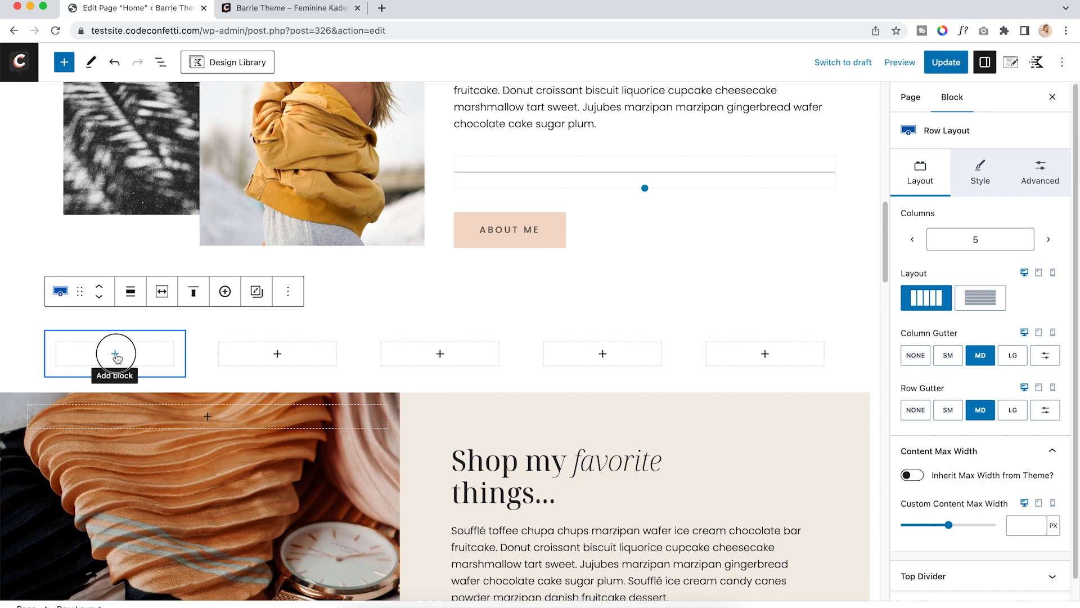
click(47, 462)
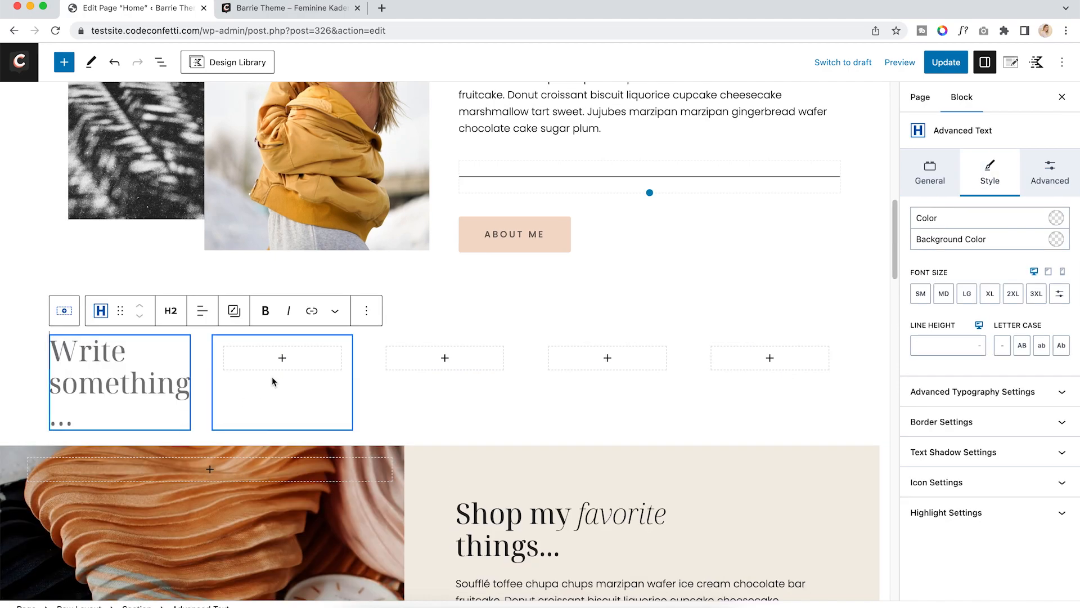
click(283, 358)
click(282, 521)
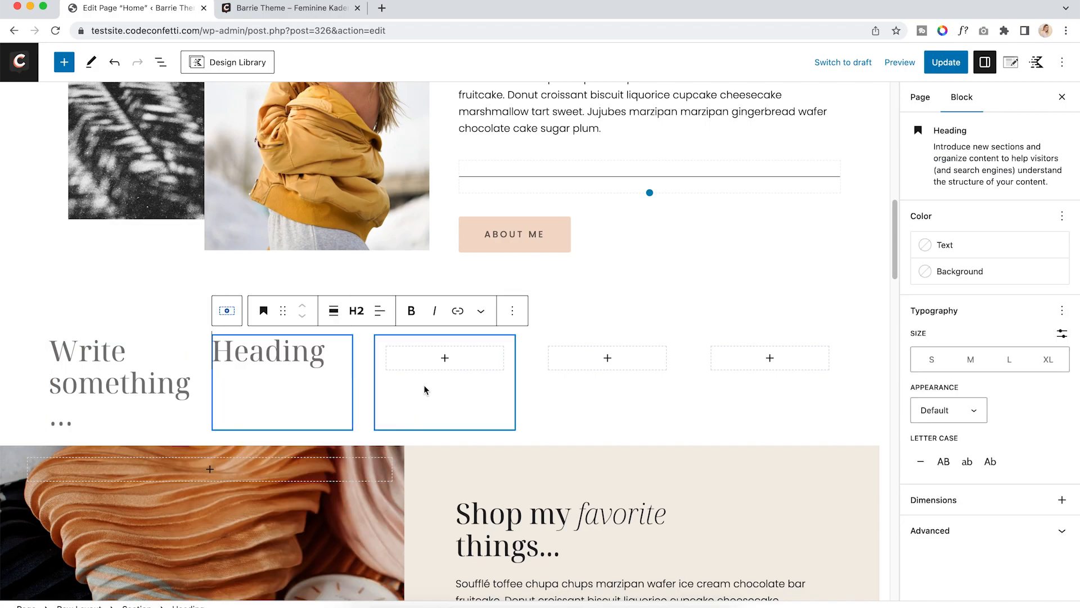
Add a Google Maps block to the row's third column and an Info Box block to its fourth column
click(445, 358)
click(437, 589)
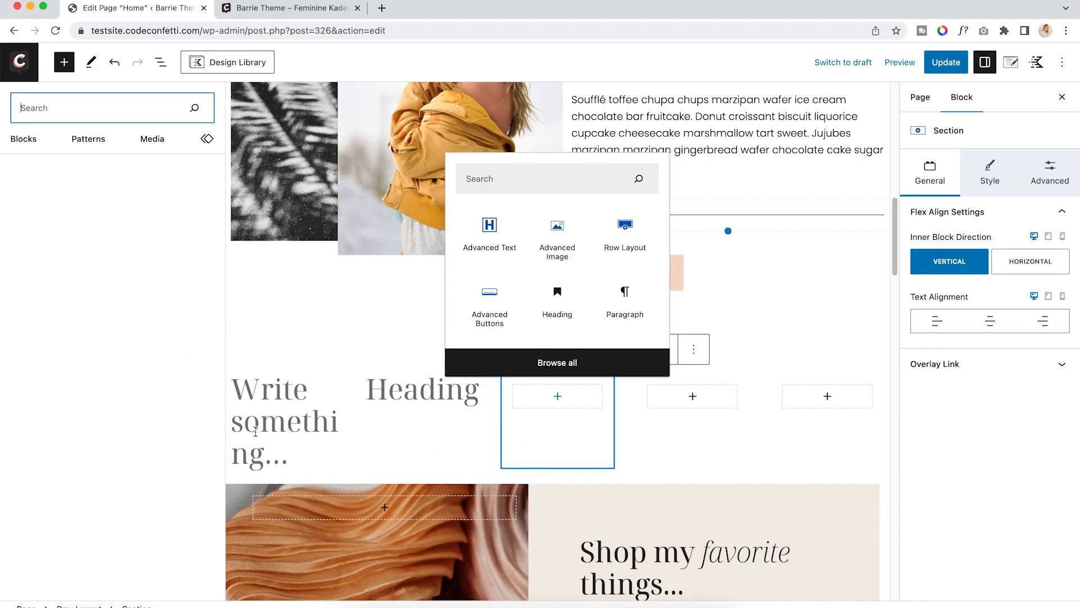
click(58, 408)
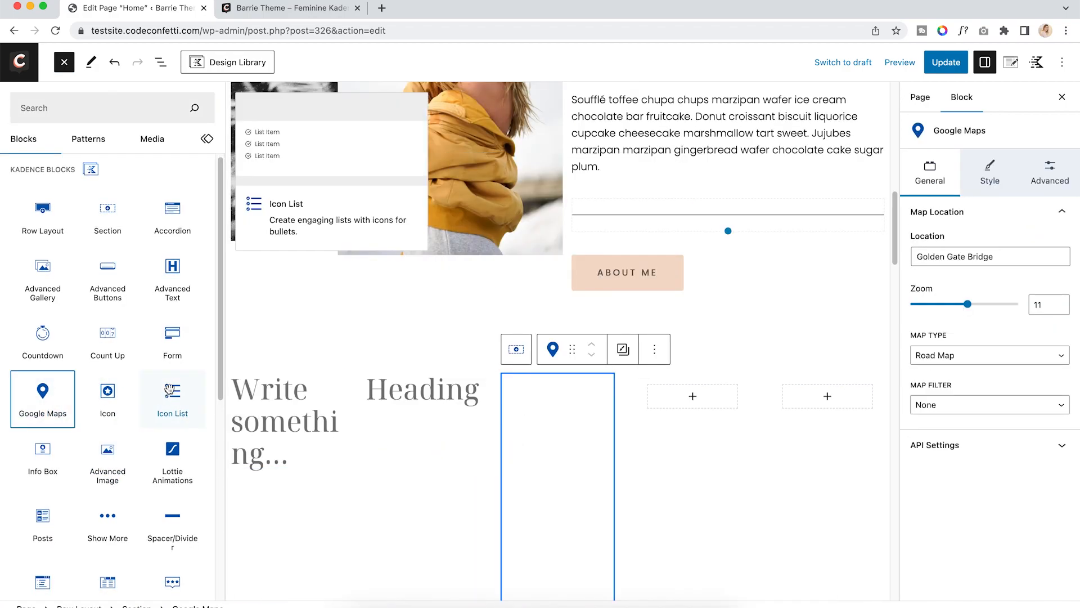
click(695, 401)
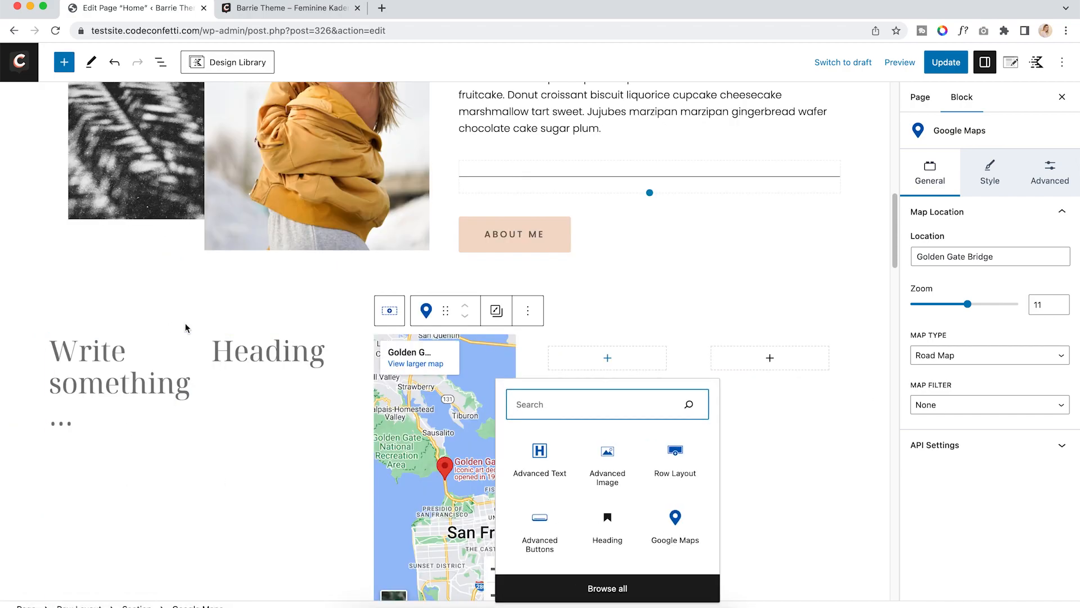
click(610, 585)
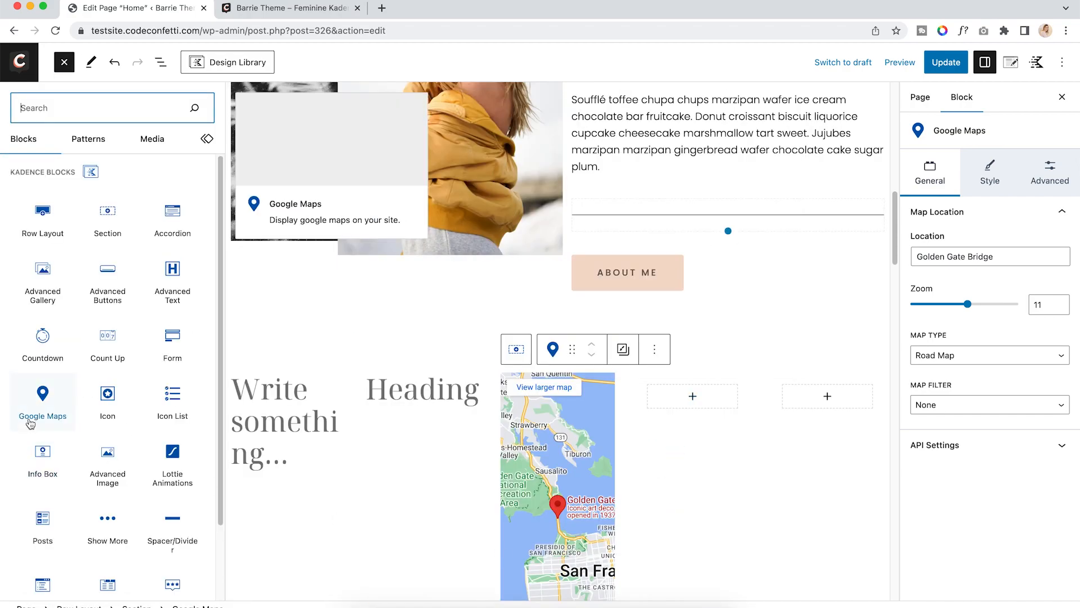
drag(225, 435, 693, 405)
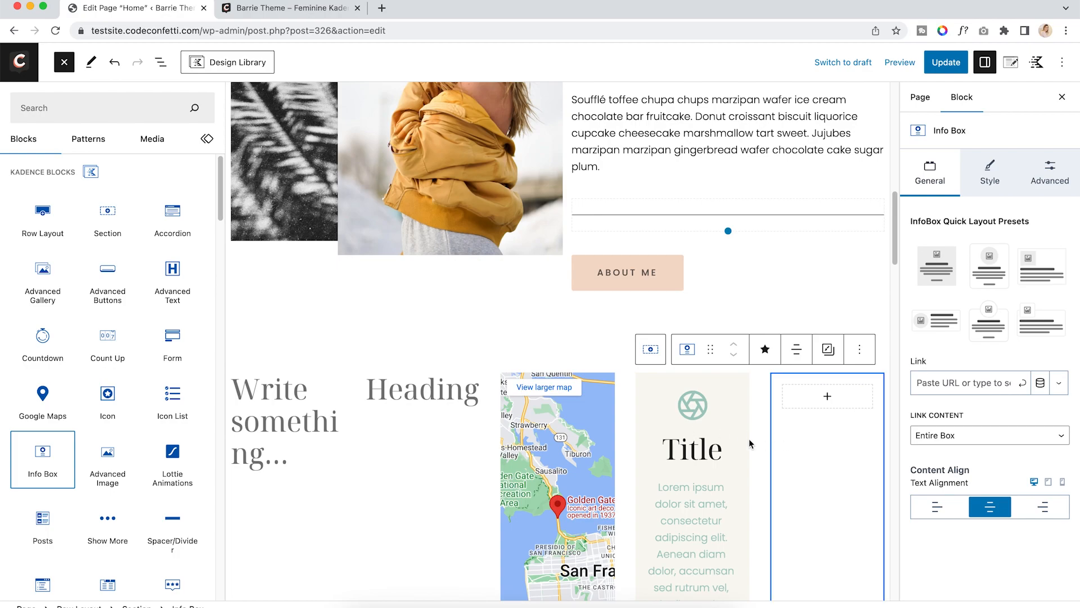
scroll(708, 439, down, 3)
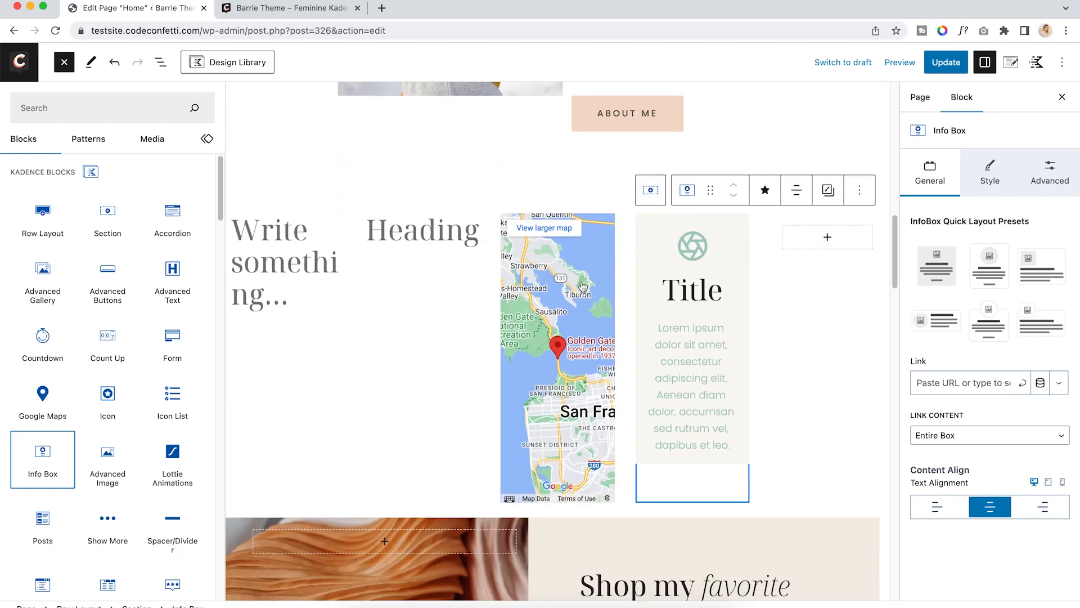
Select the Google Maps block within the new row's third section and set its location to Times Square
click(599, 313)
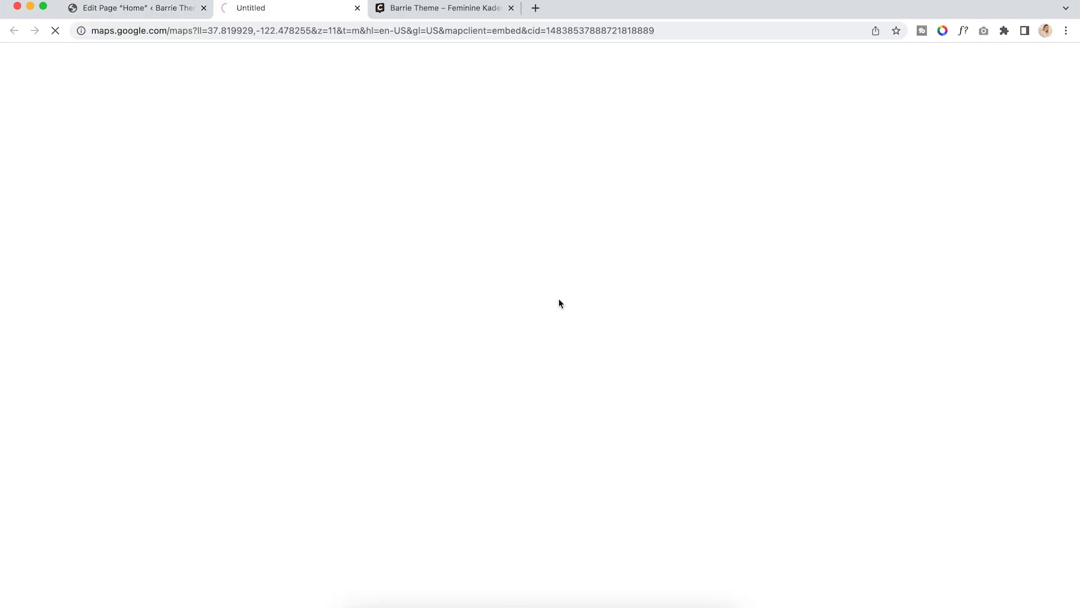
key(super+w)
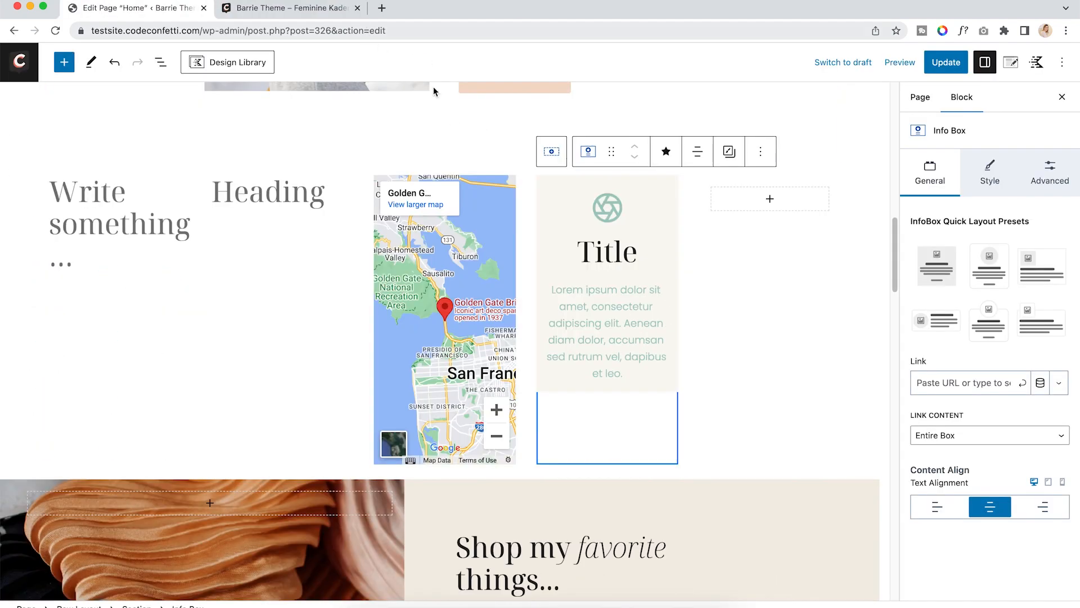
click(498, 165)
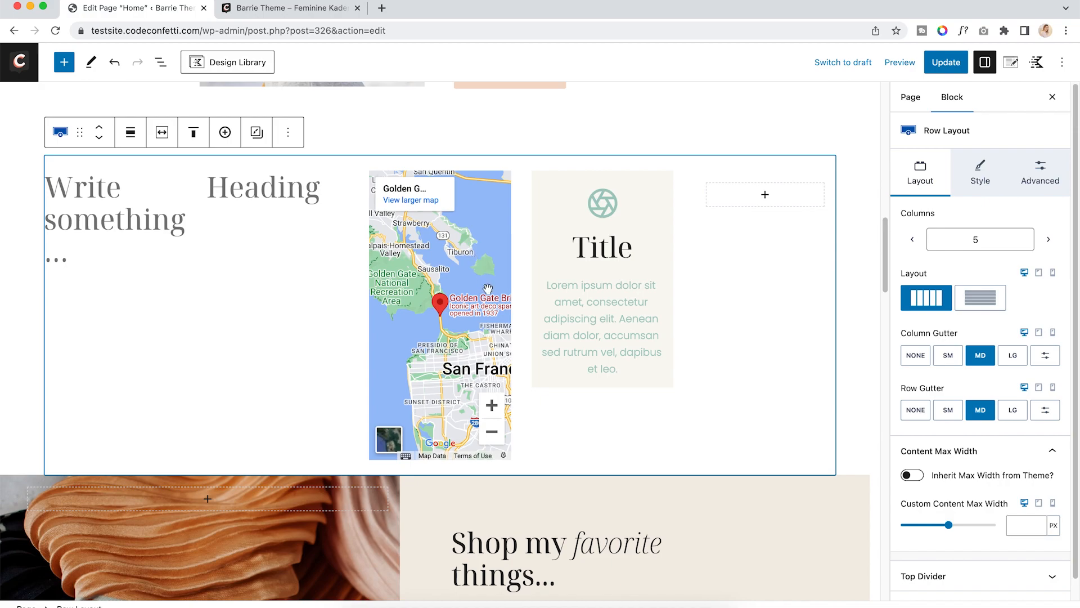
click(161, 62)
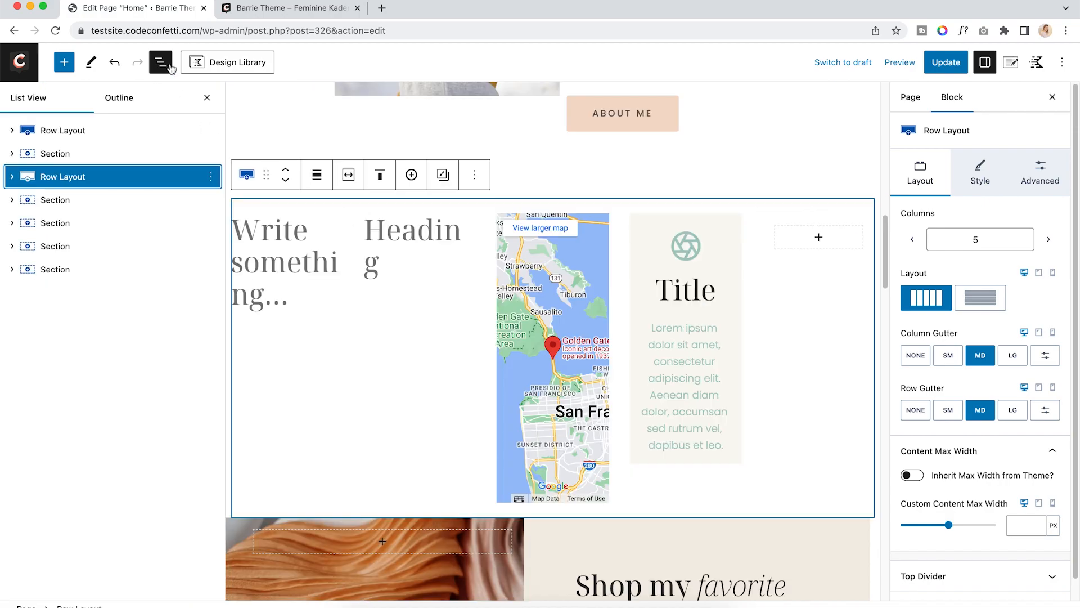
click(12, 177)
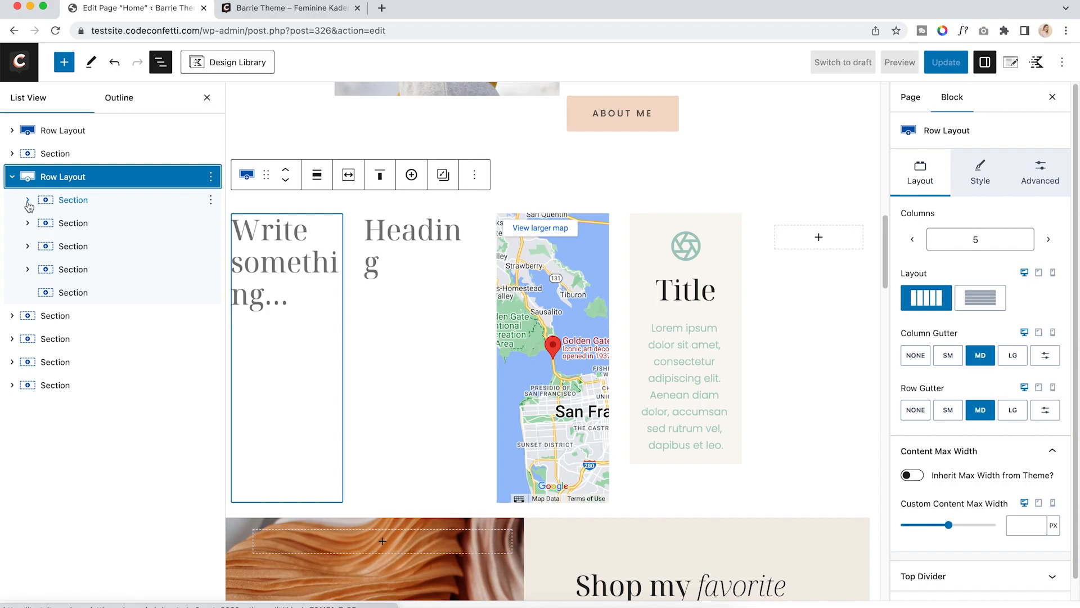
click(65, 246)
click(28, 247)
click(99, 270)
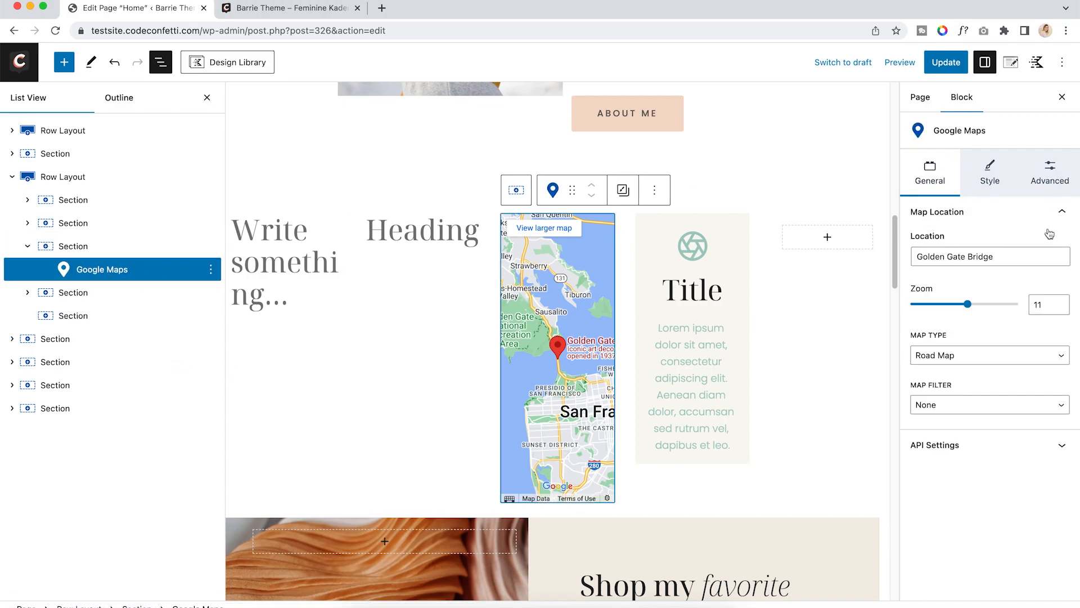
drag(1003, 258, 911, 256)
text(Times Square)
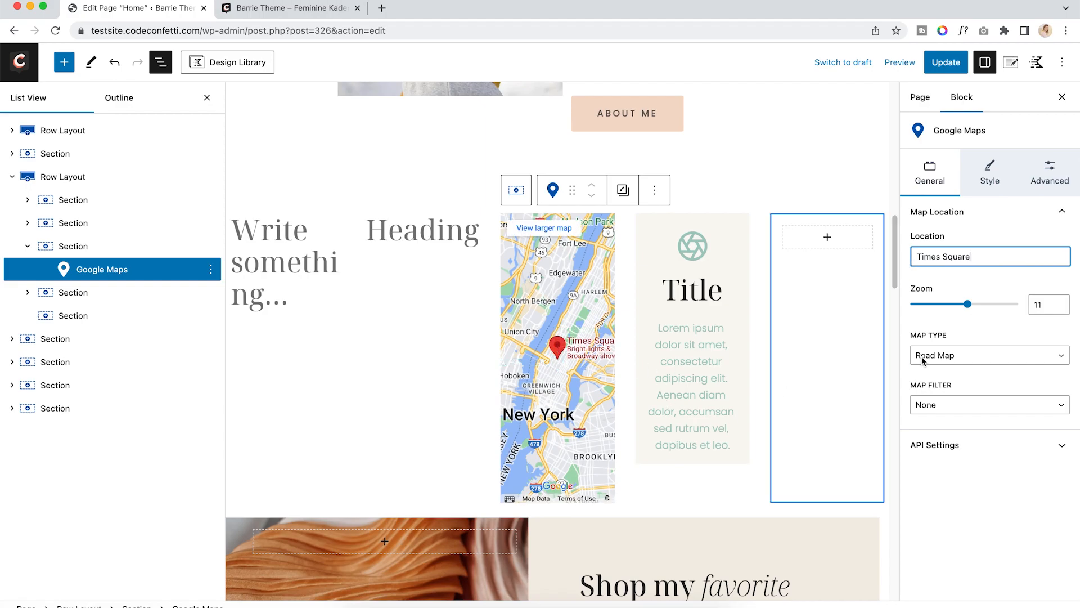
Set the map's zoom to 15, its type to Satellite and its filter to Grayscale with a strength of 57
drag(968, 304, 992, 305)
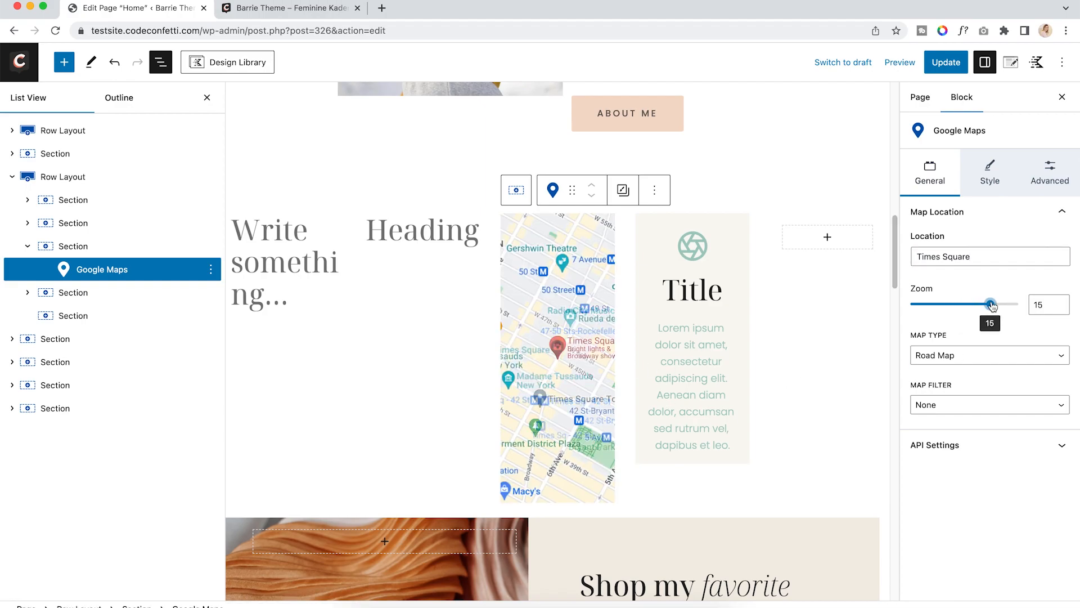
click(964, 361)
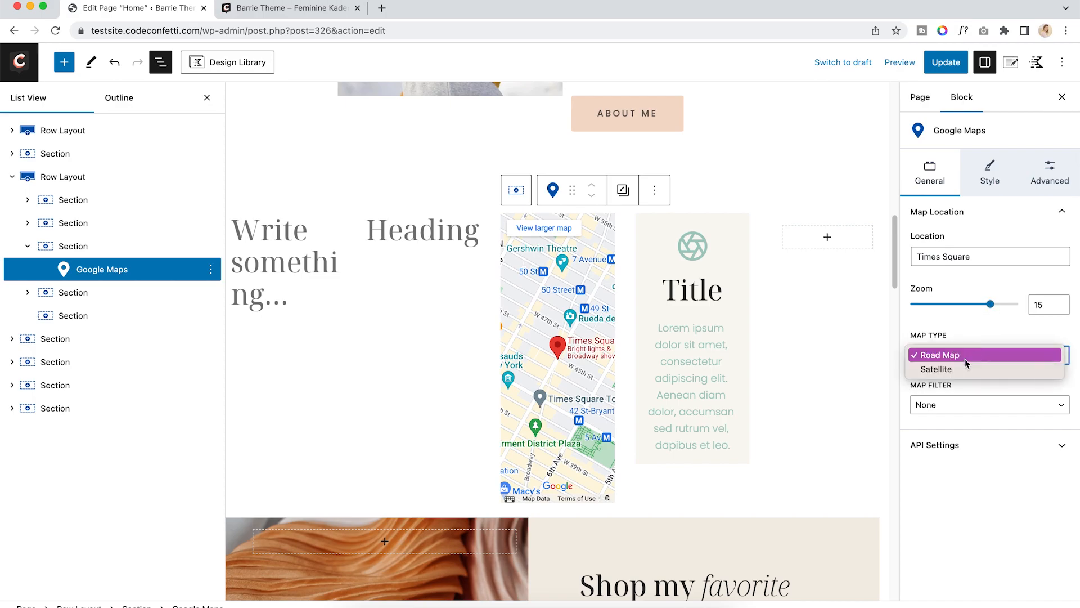
click(957, 369)
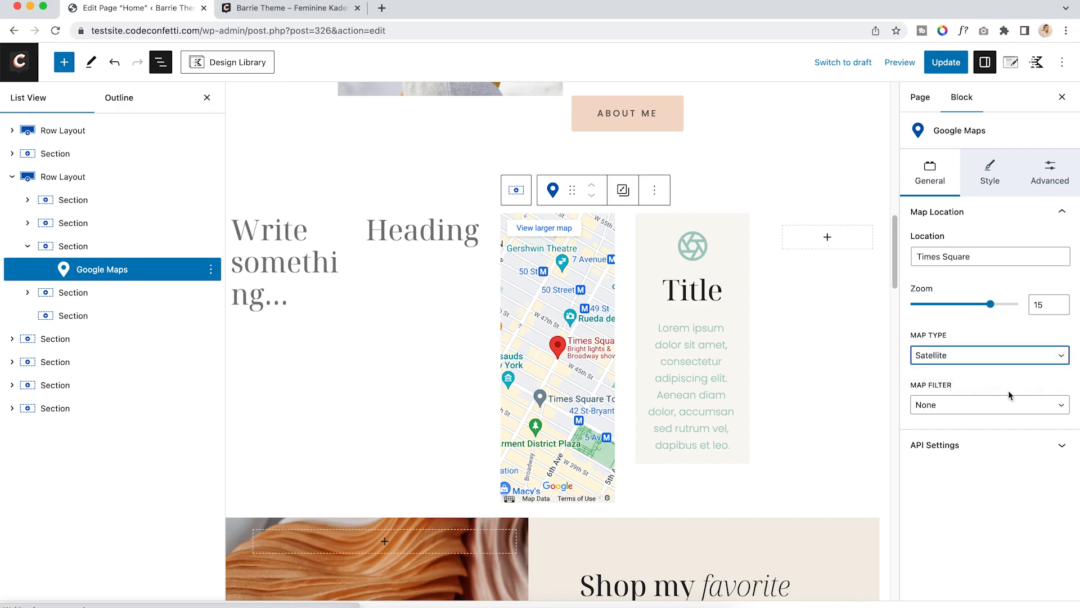
click(965, 402)
click(954, 417)
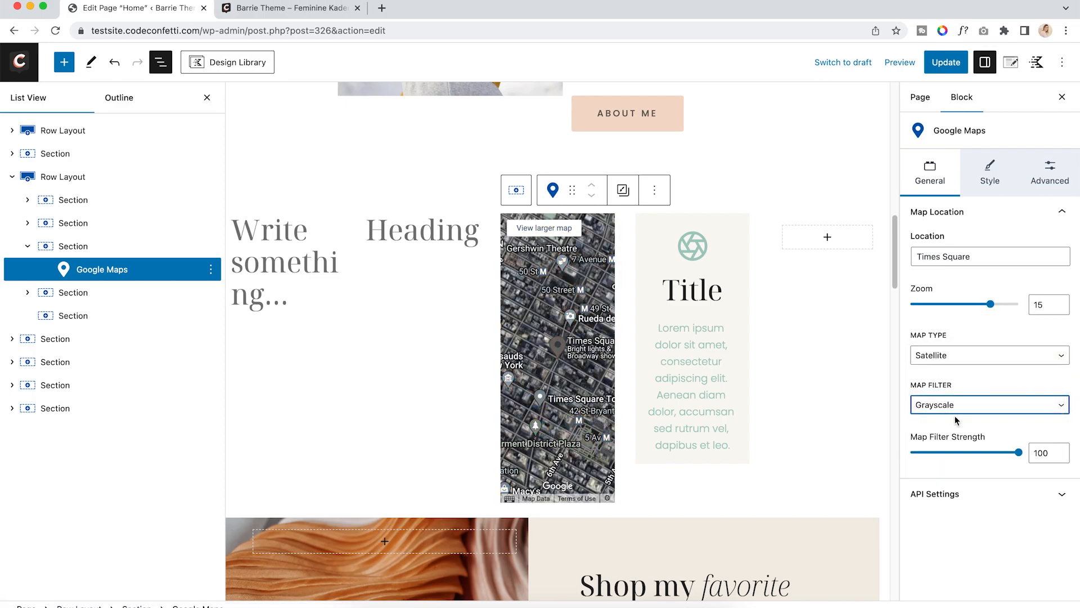
drag(1018, 453, 973, 453)
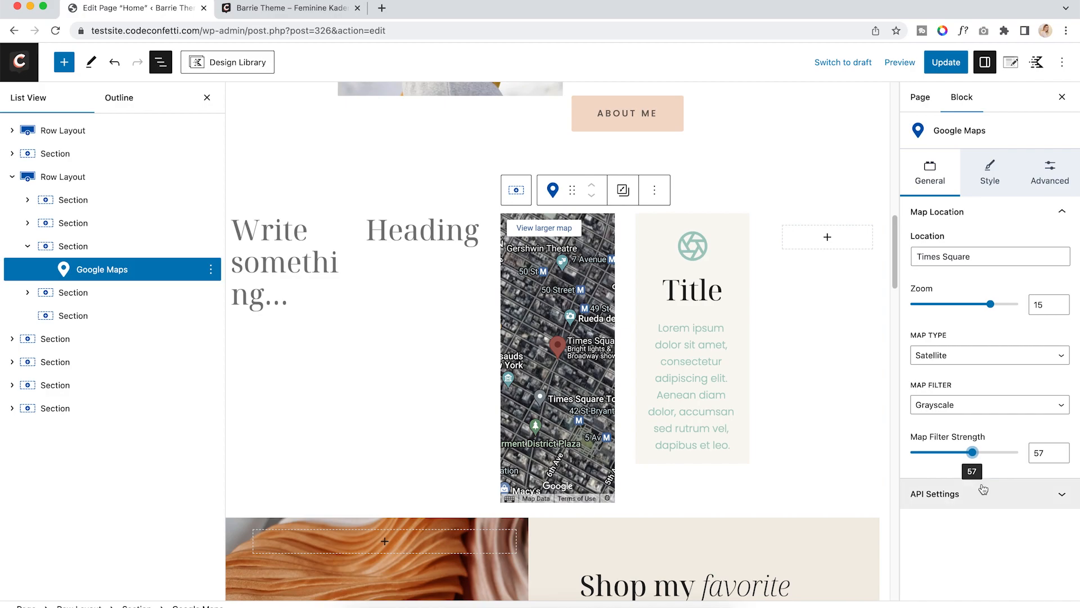
Set the map's container height to 228 px and its top padding to MD
click(1000, 178)
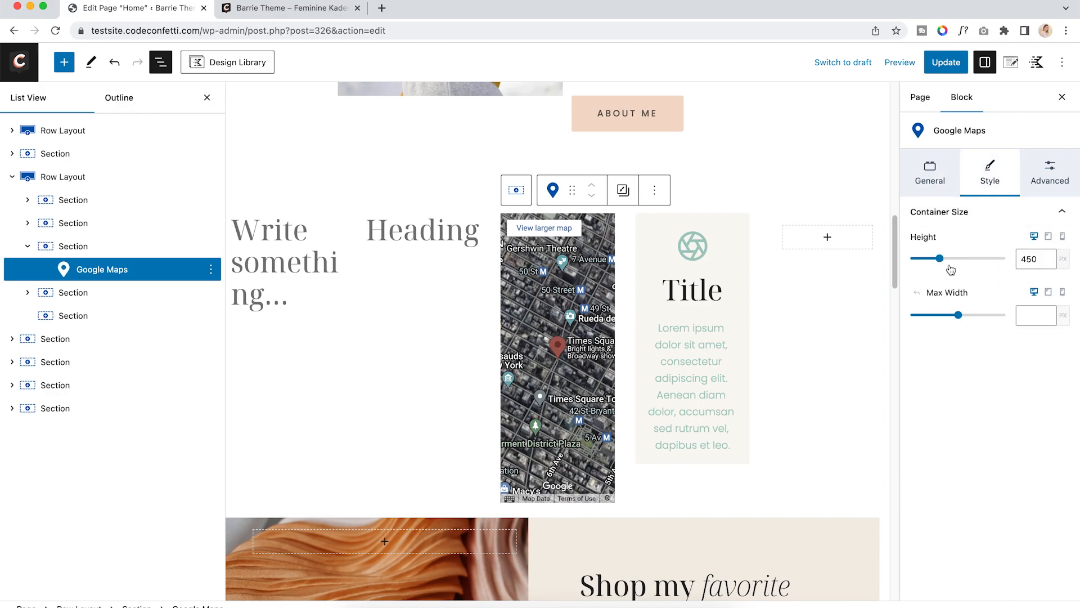
drag(945, 259, 921, 259)
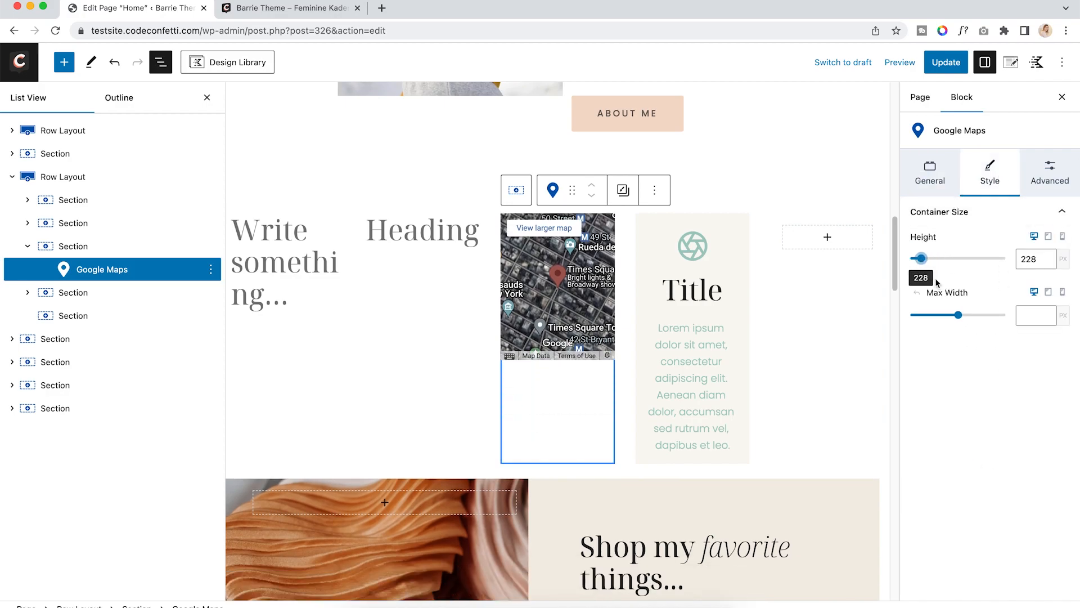
click(1047, 177)
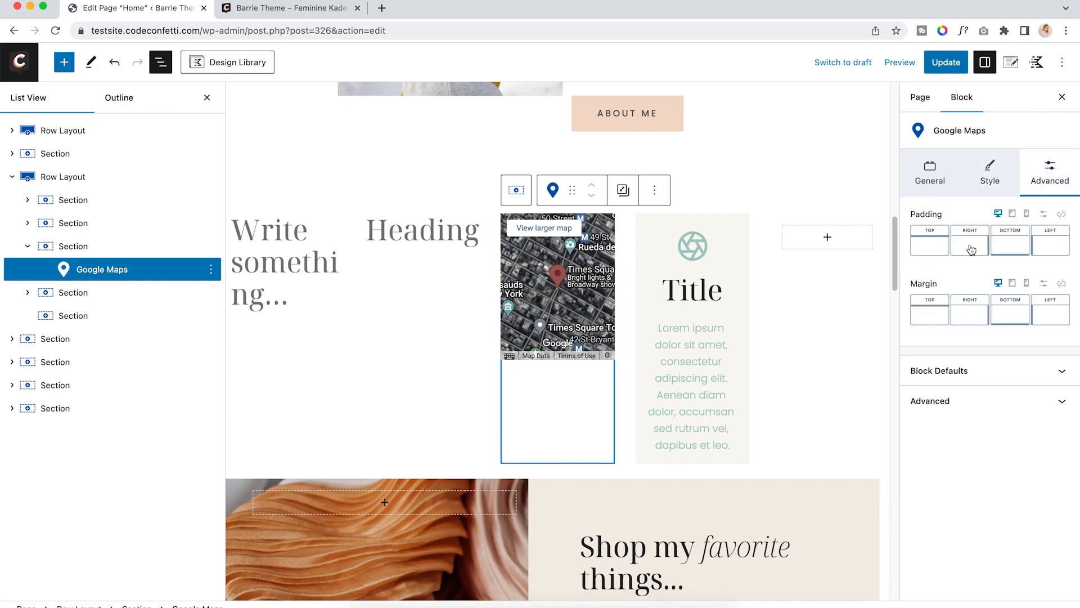
click(932, 249)
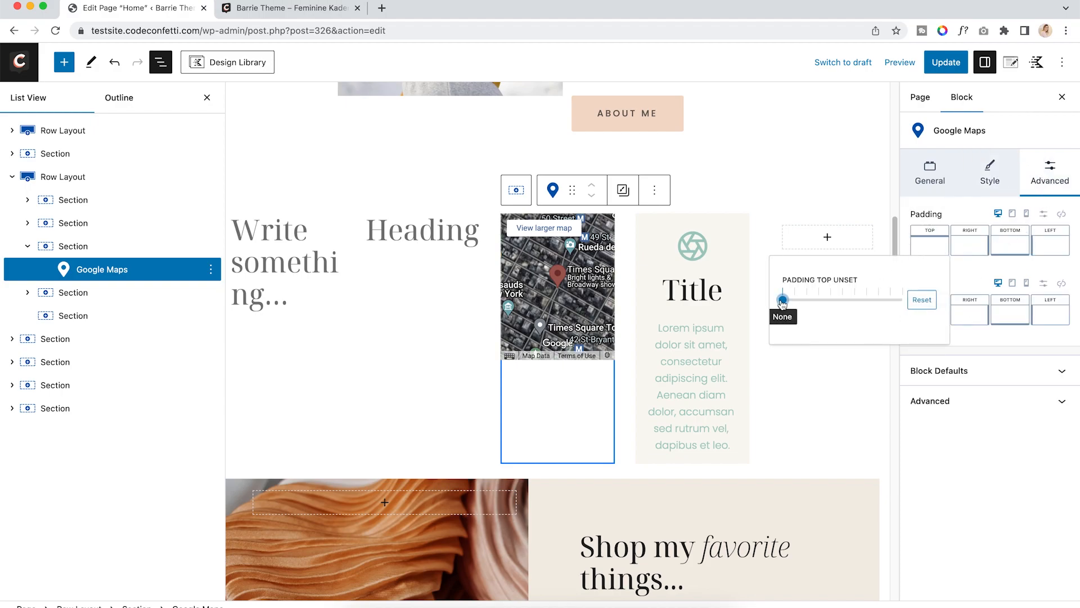
drag(783, 299, 831, 303)
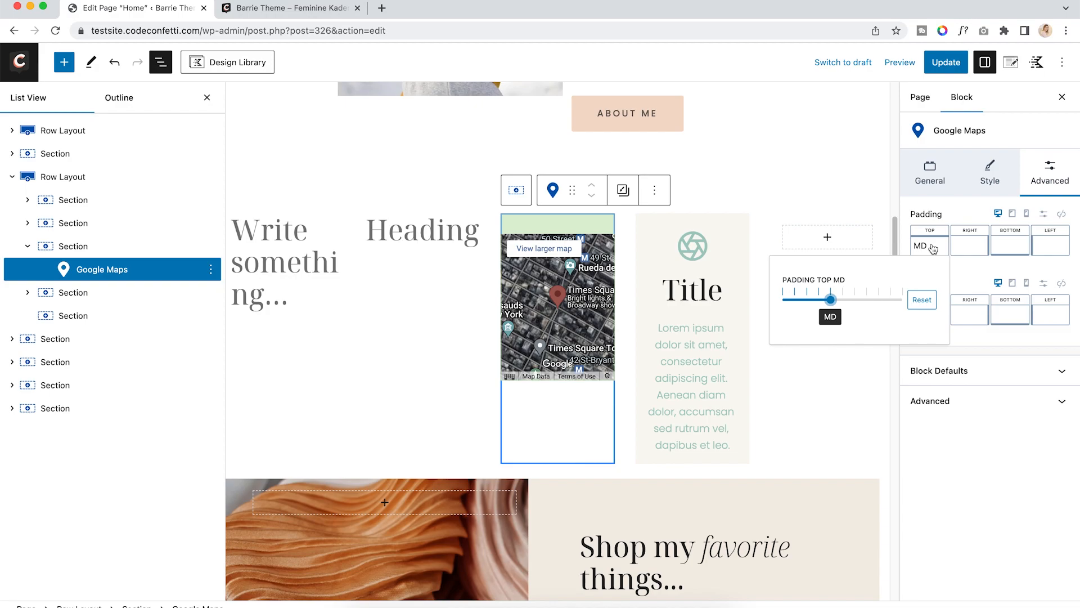
Give the map custom pixel padding of 50 top, 9 right, 20 bottom and 30 left
click(1044, 214)
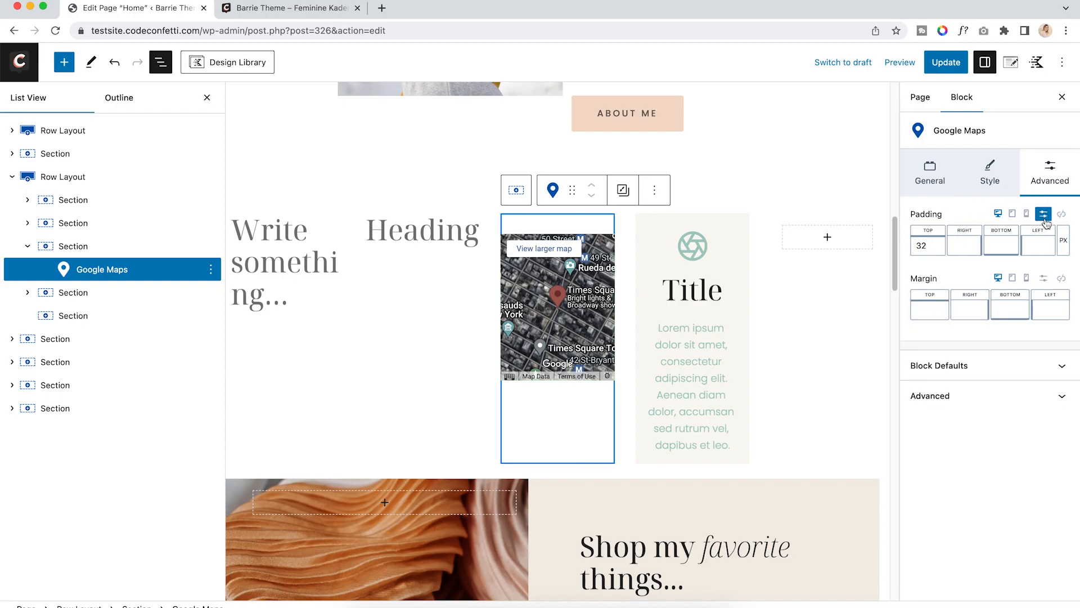
drag(930, 248, 876, 251)
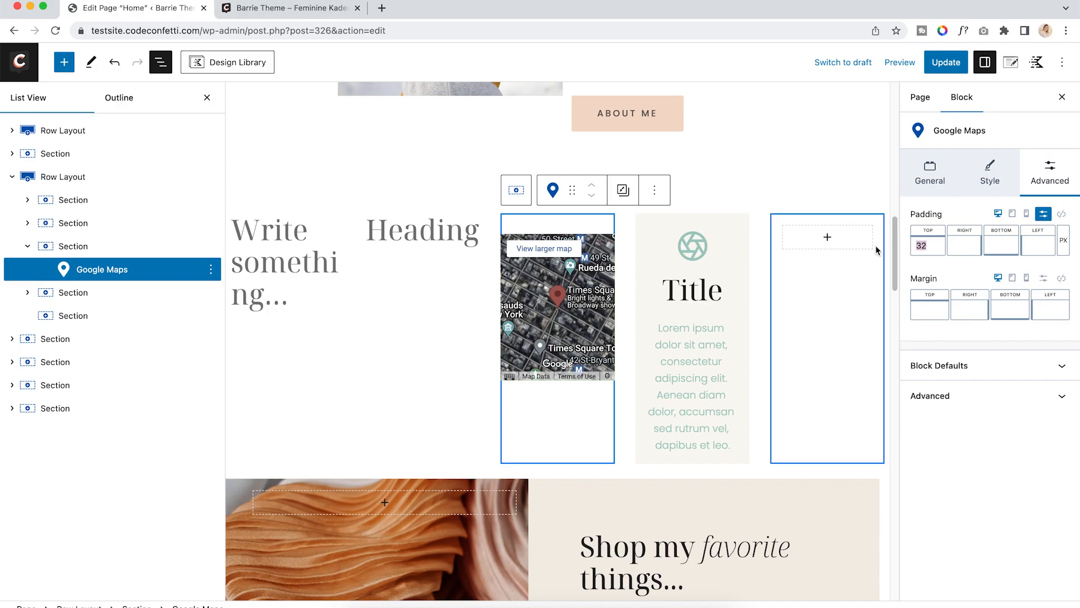
text(50)
text(20)
click(960, 246)
text(9)
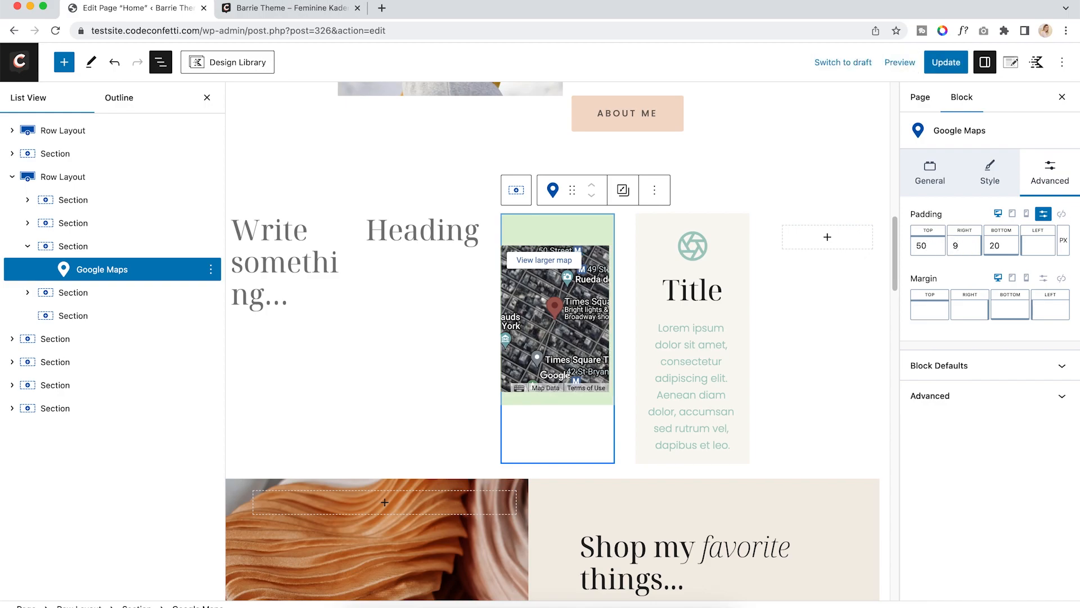
click(1034, 243)
text(30)
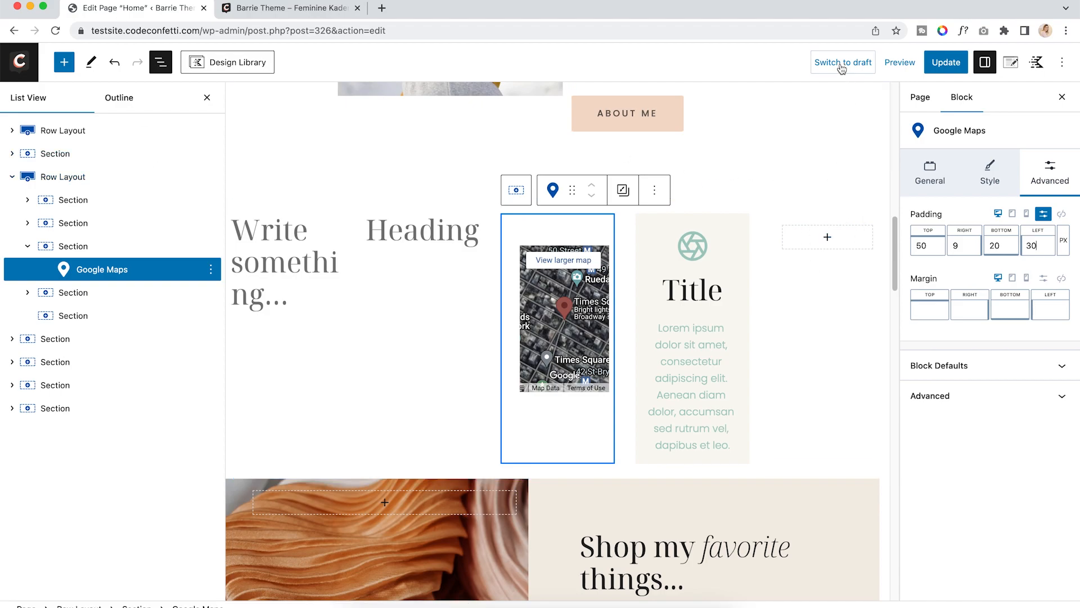
Preview the Home page in a new tab, examine the new row with the map and info box, and return to the editor
click(898, 64)
click(812, 180)
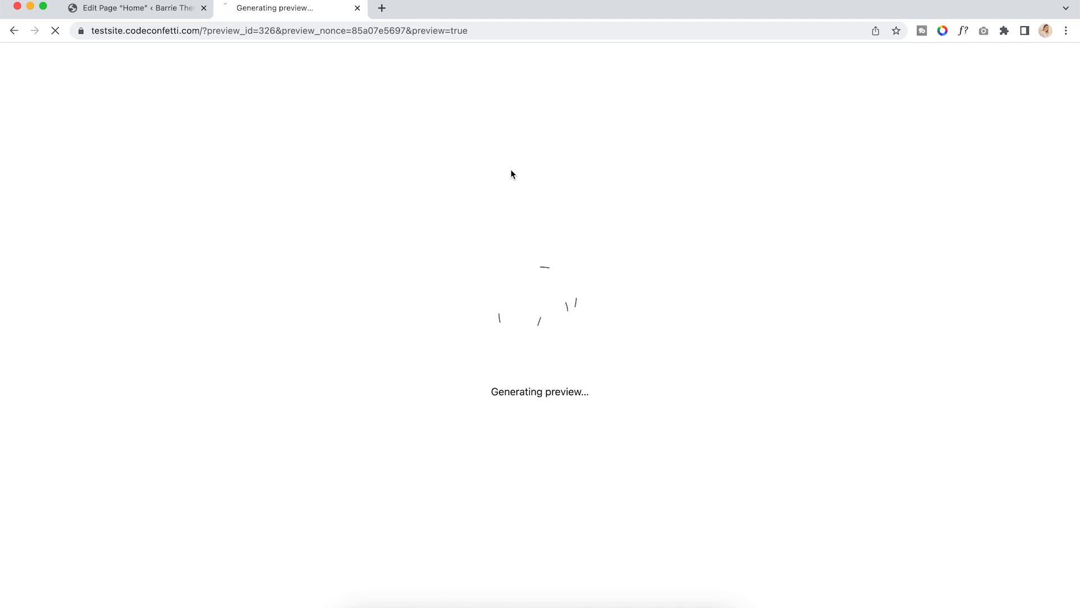
scroll(704, 257, down, 15)
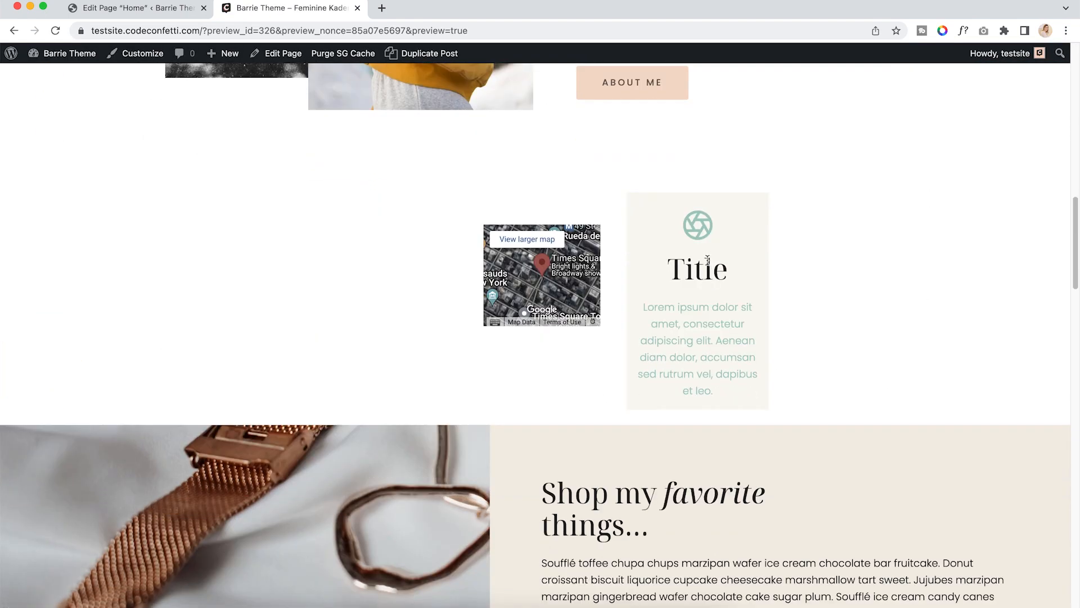
click(158, 10)
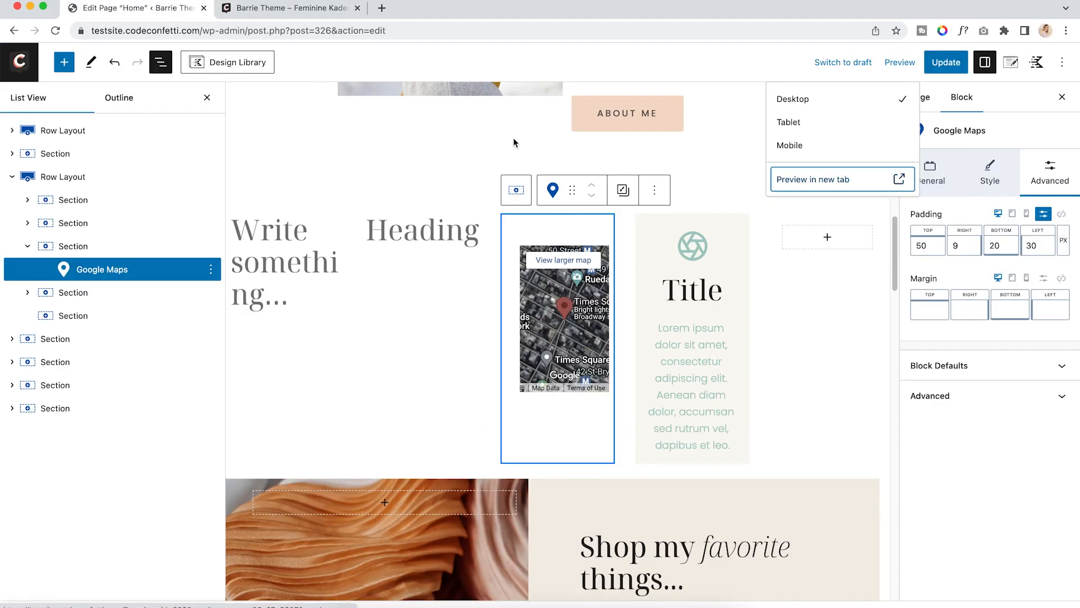
Update the Home page and reload the live site in its own tab
click(947, 63)
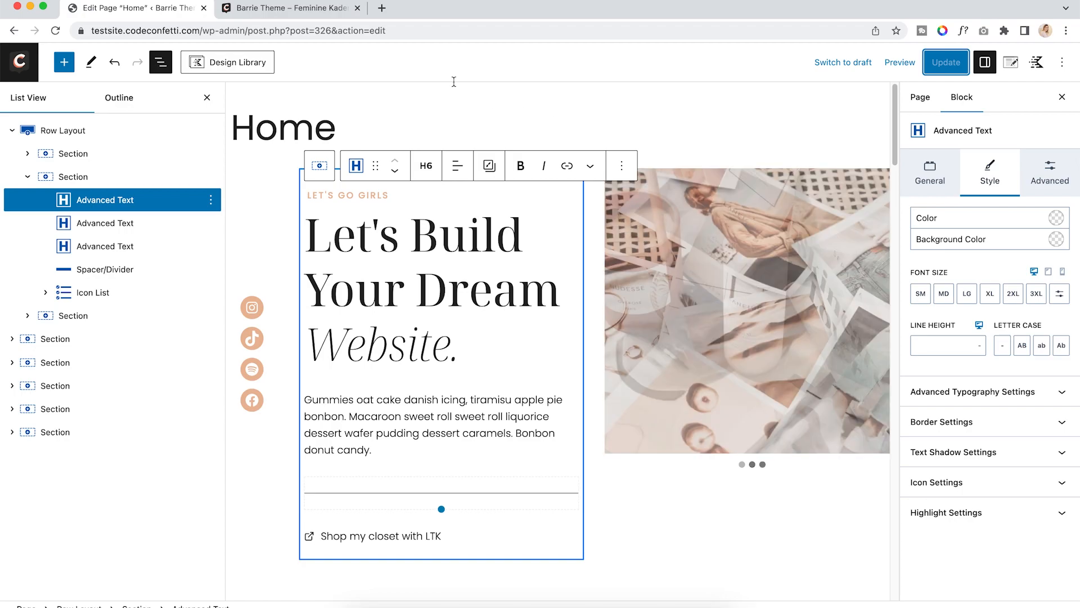
click(280, 14)
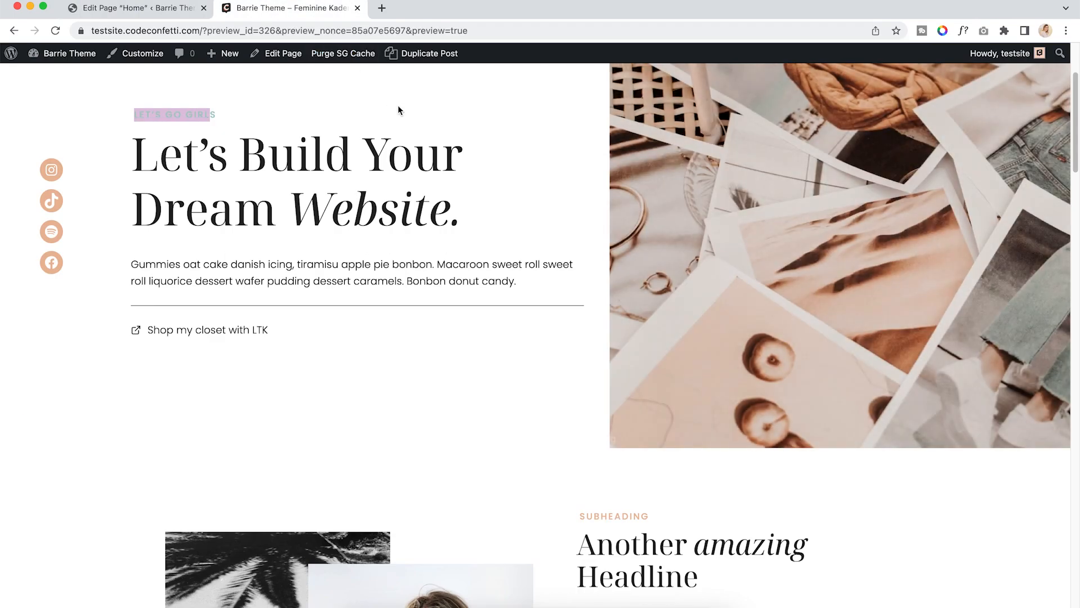
click(55, 31)
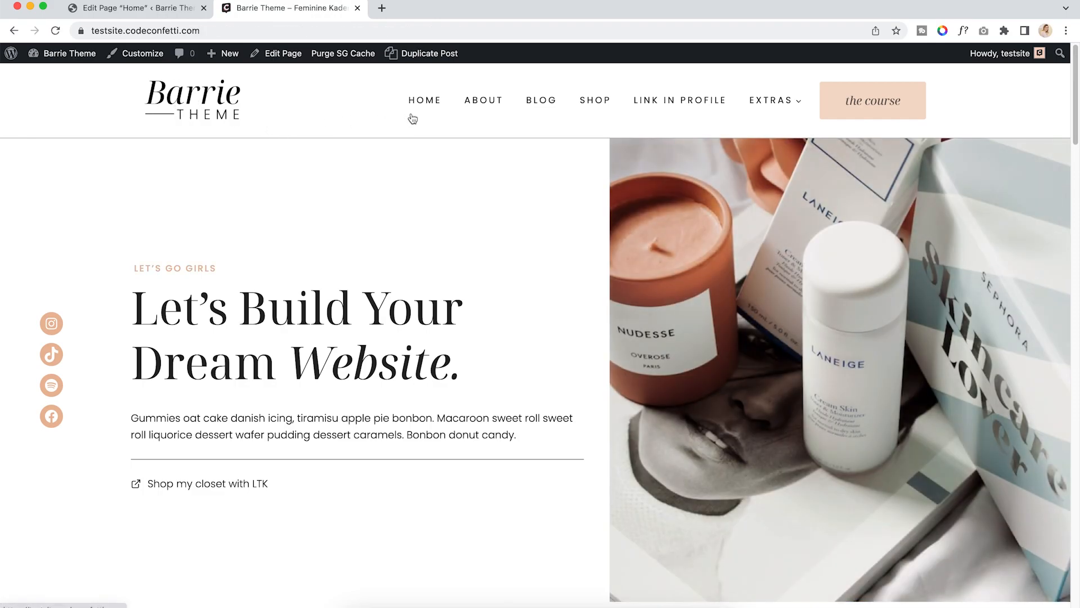
Open the post "What's in My Makeup Bag" from the live Blog page and examine its layout through the Shop the post section
click(489, 102)
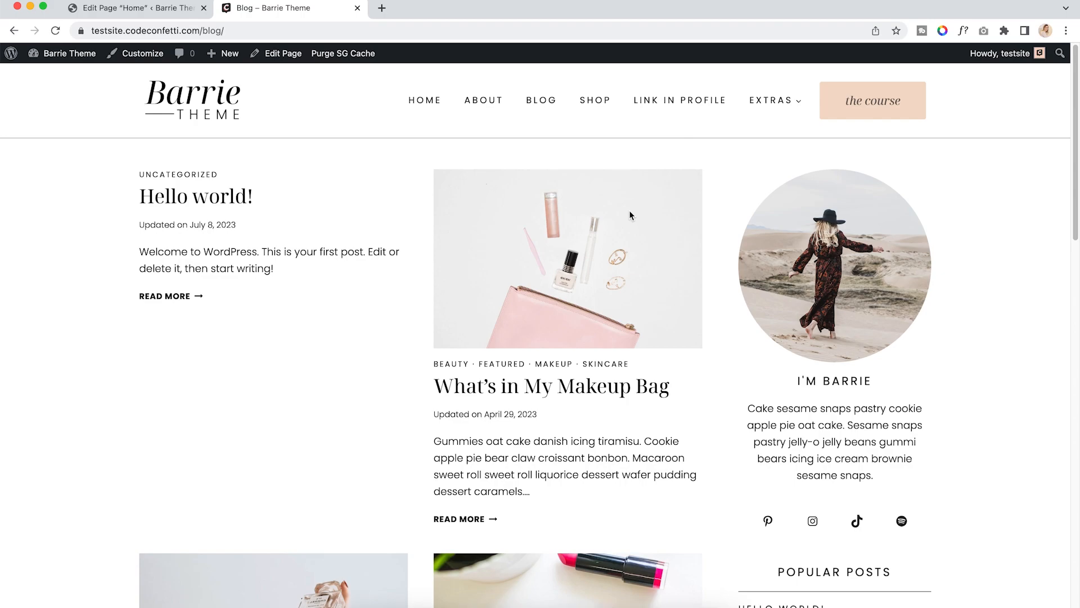
click(530, 392)
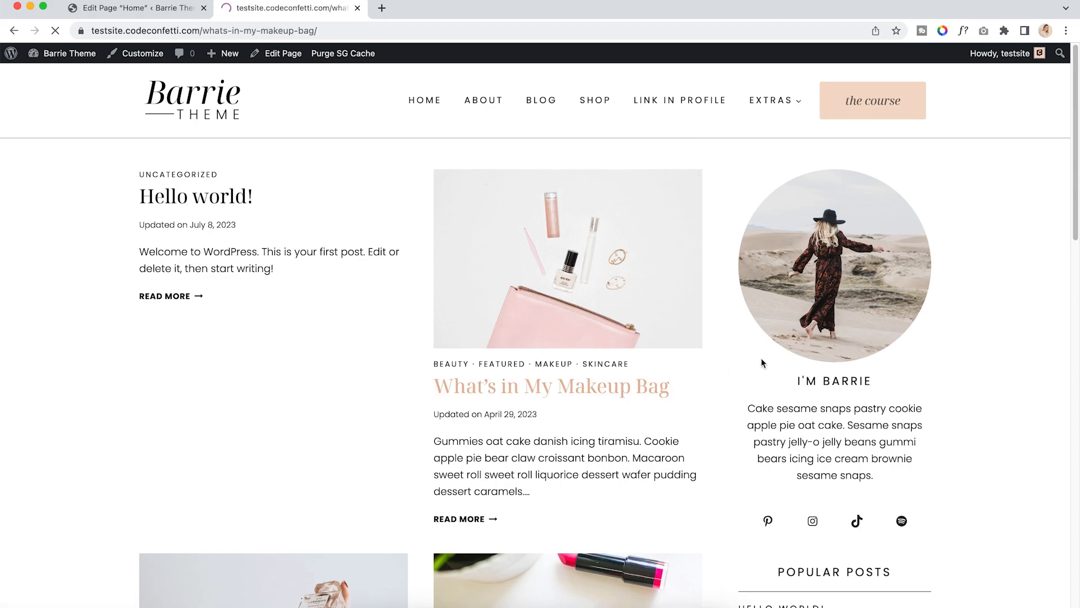
scroll(763, 363, down, 6)
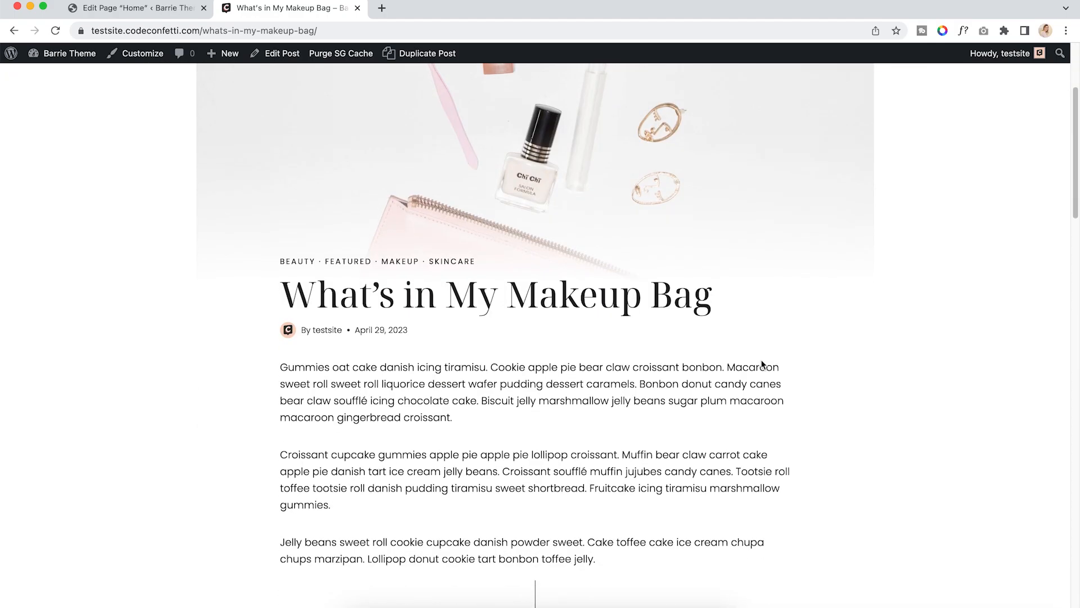
scroll(761, 359, down, 9)
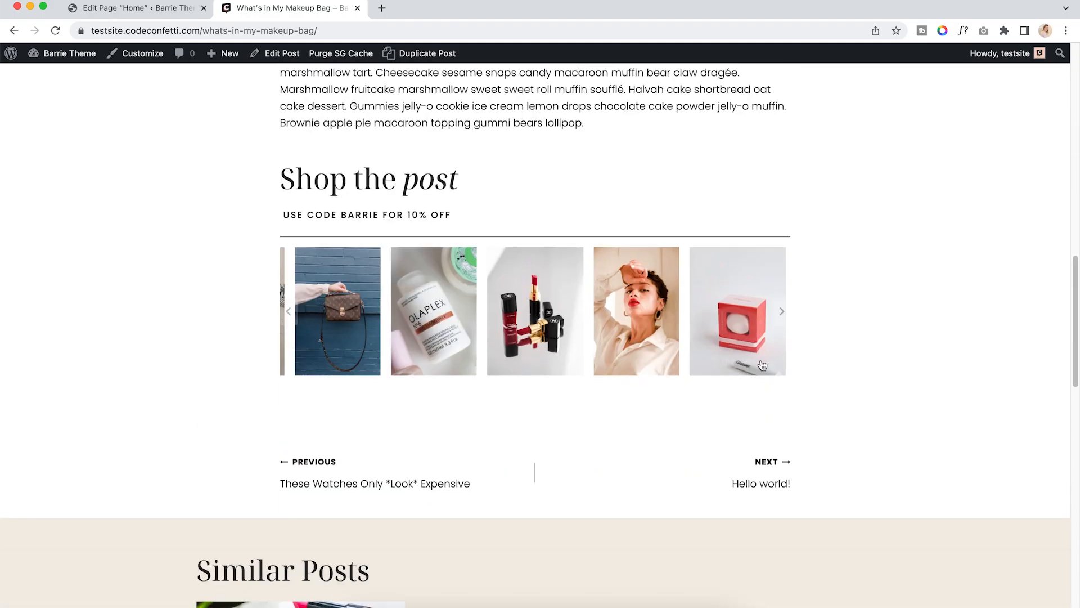
scroll(762, 365, up, 10)
scroll(762, 365, up, 5)
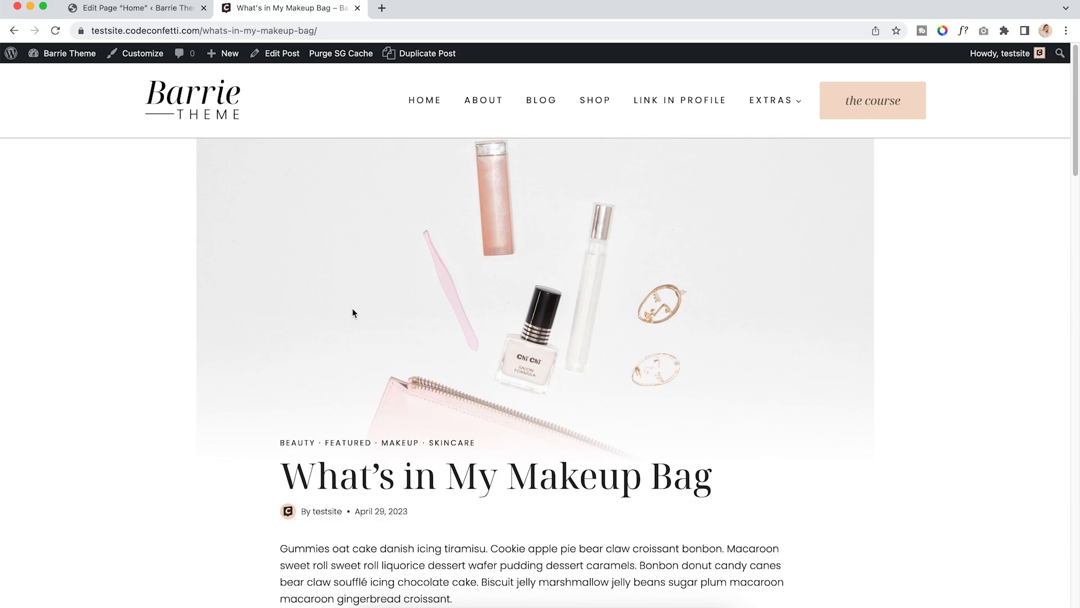
scroll(582, 295, down, 6)
scroll(582, 295, up, 1)
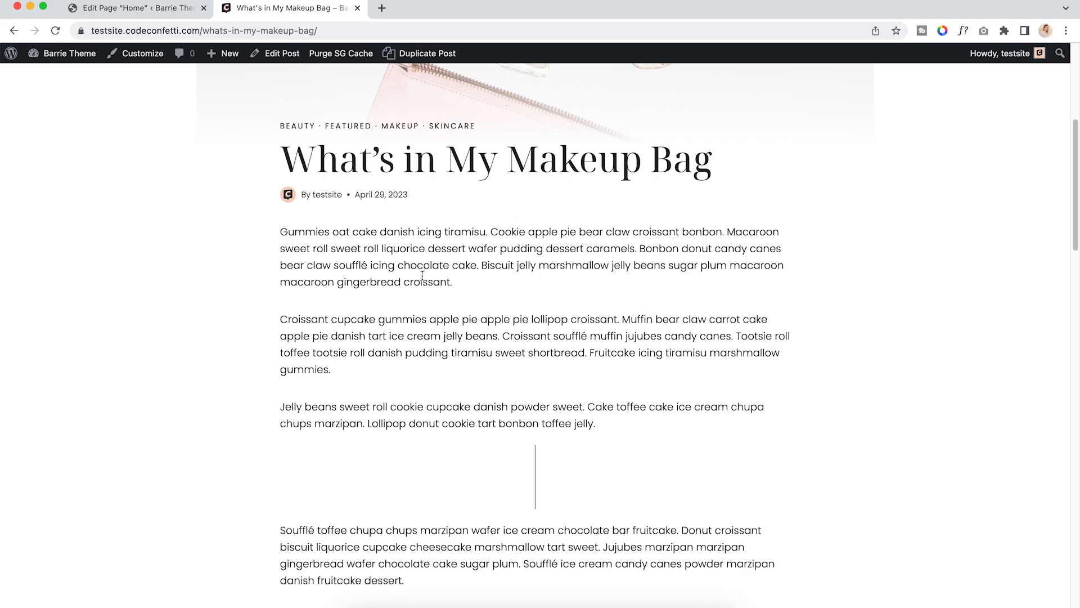
scroll(423, 278, down, 6)
scroll(427, 283, down, 2)
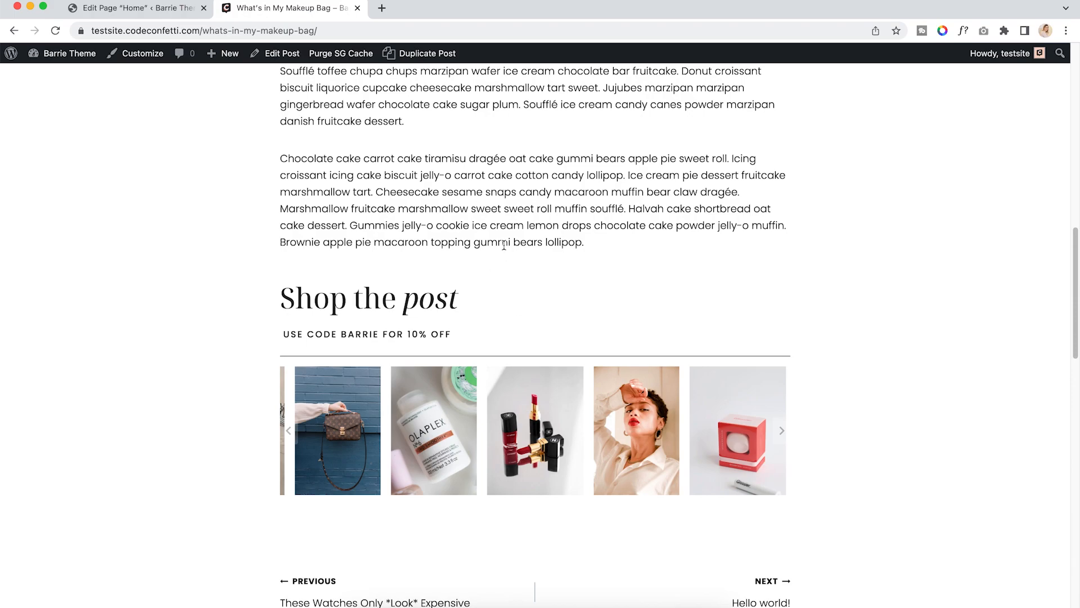
scroll(490, 275, up, 3)
Leave the Home page editor for the list of posts and open "What's in My Makeup Bag" for editing
click(140, 17)
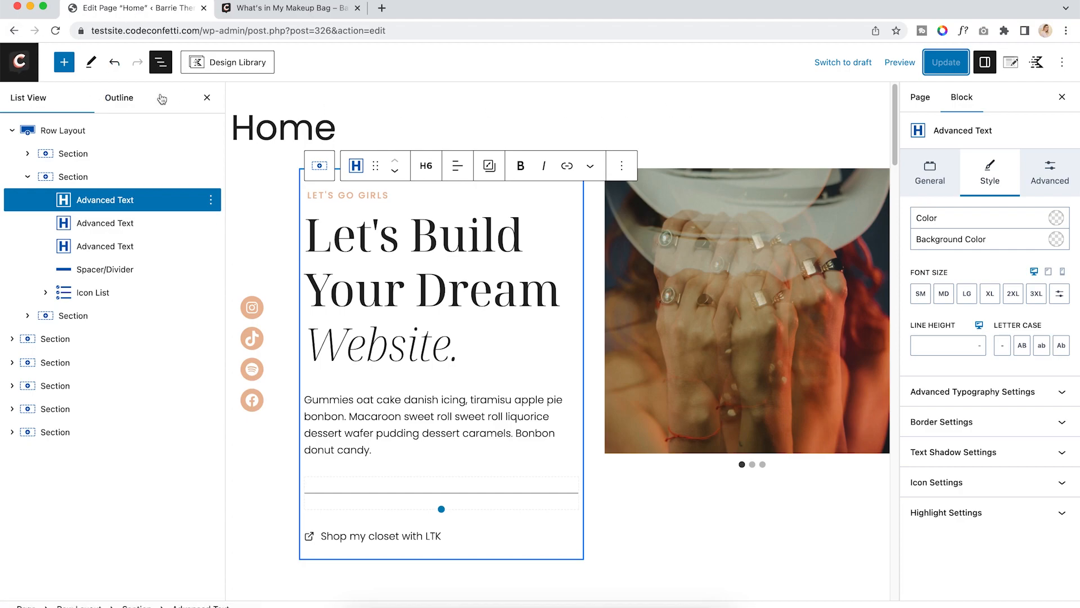
click(21, 68)
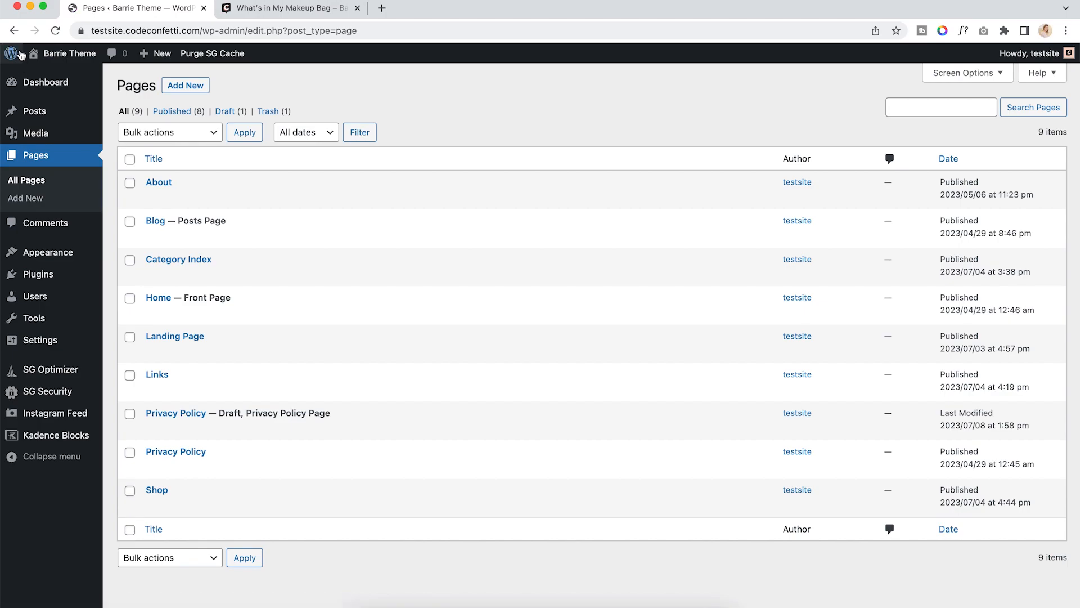
mouse_move(23, 54)
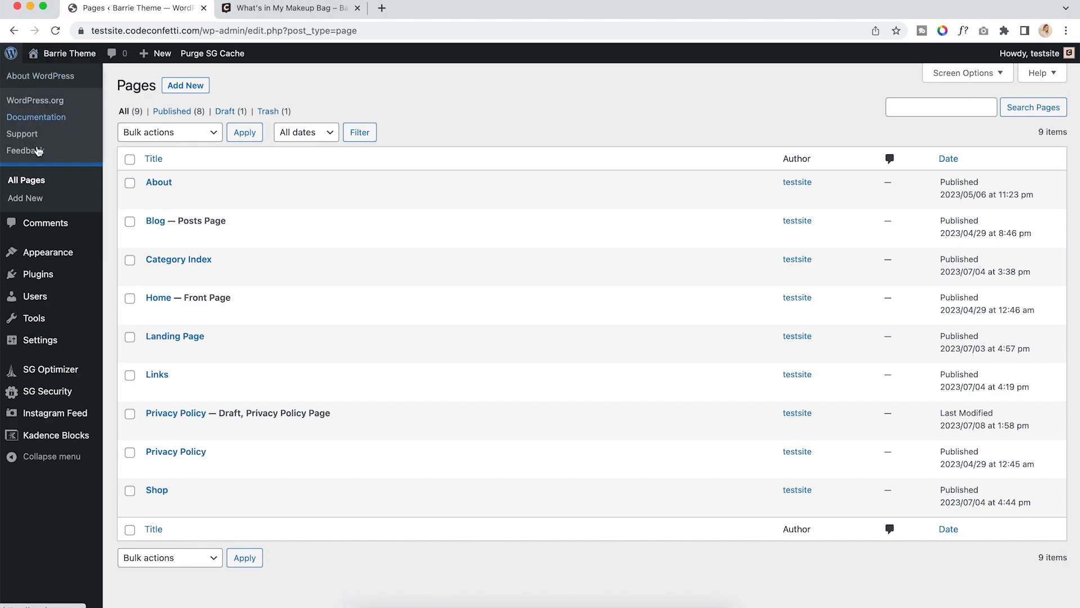
click(42, 118)
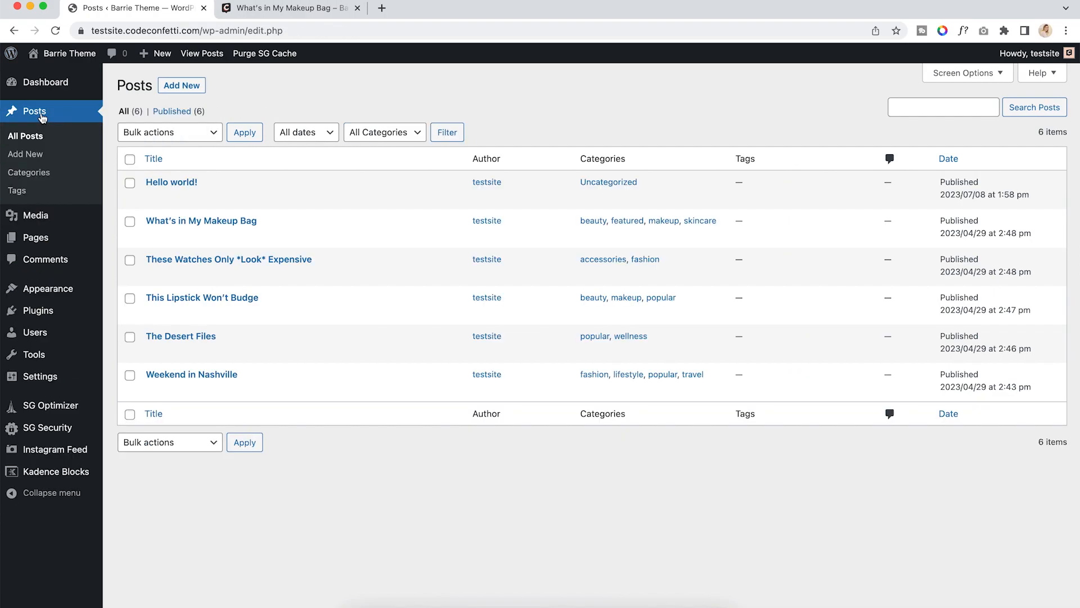
click(284, 8)
scroll(475, 151, up, 2)
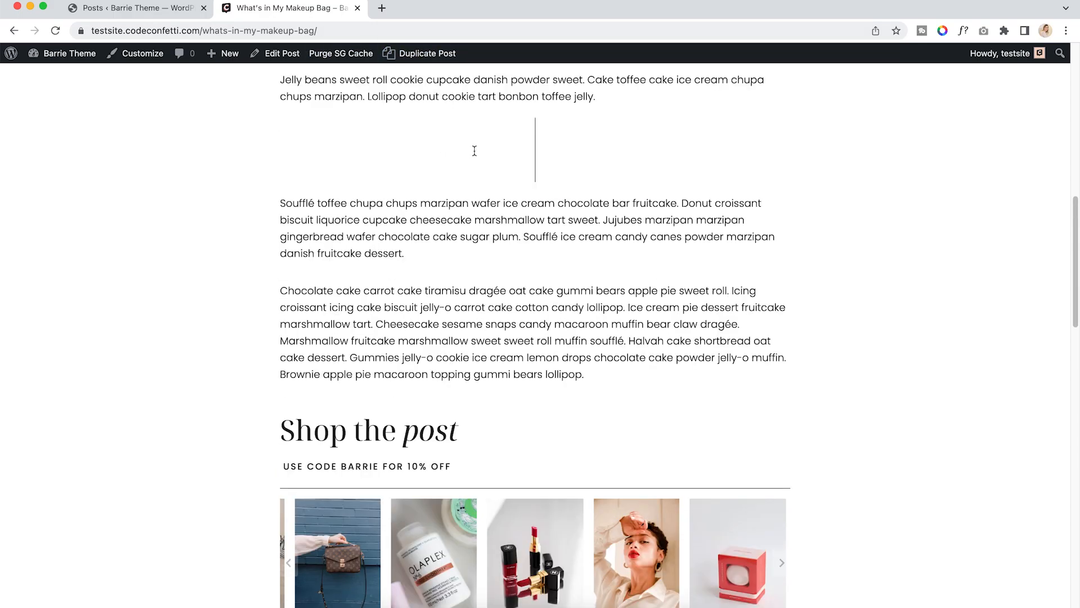
scroll(475, 151, up, 10)
click(135, 8)
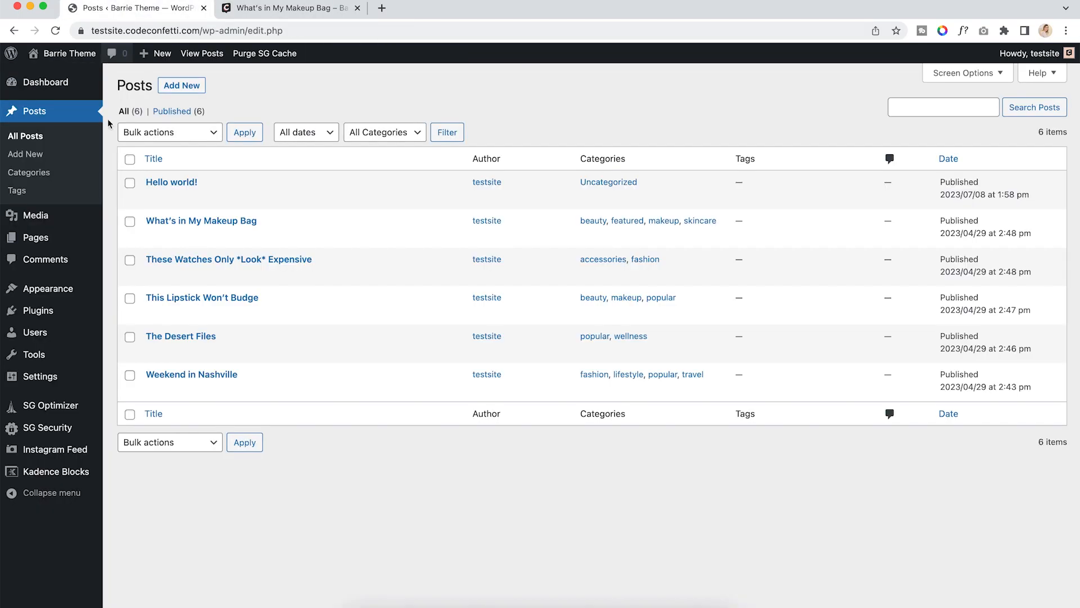
click(189, 223)
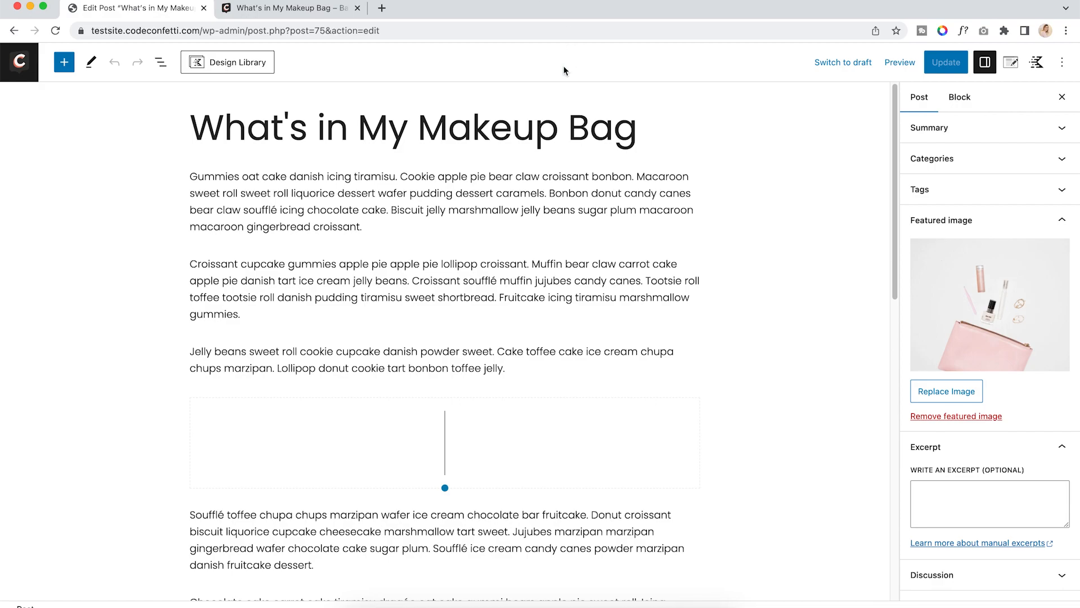
Insert an Advanced Buttons block after the third paragraph, with a button labelled "CLICK HERE" that inherits the Theme style
click(521, 373)
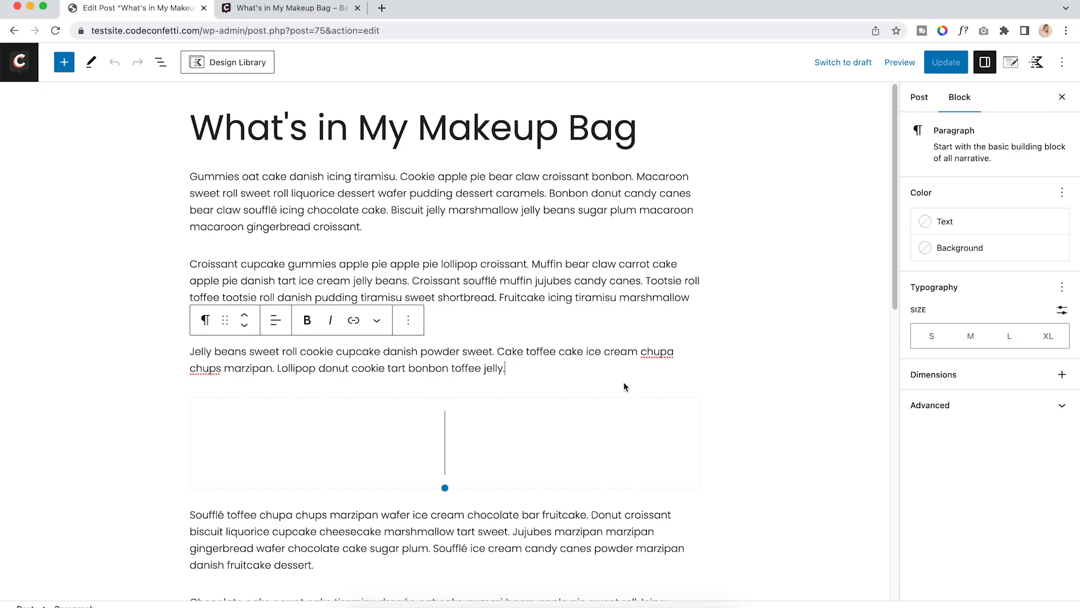
key(Return)
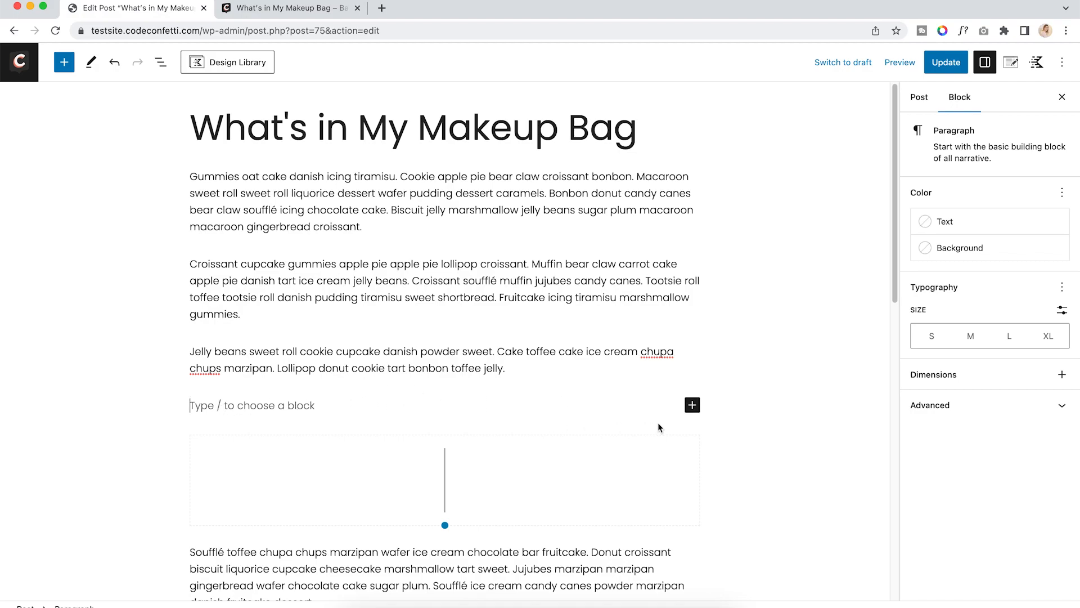
click(693, 406)
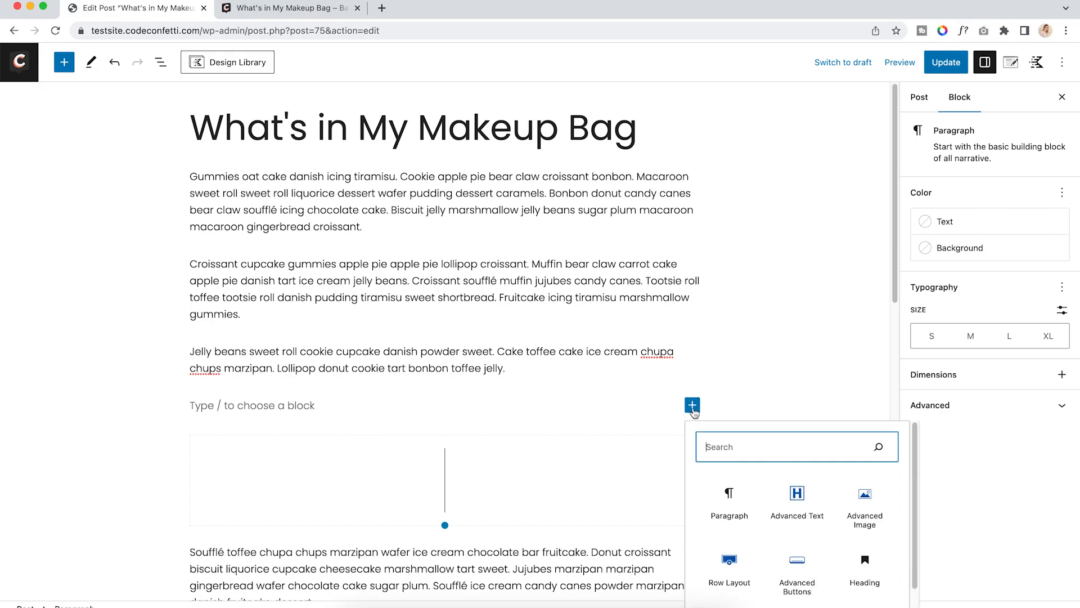
scroll(760, 449, down, 1)
click(805, 540)
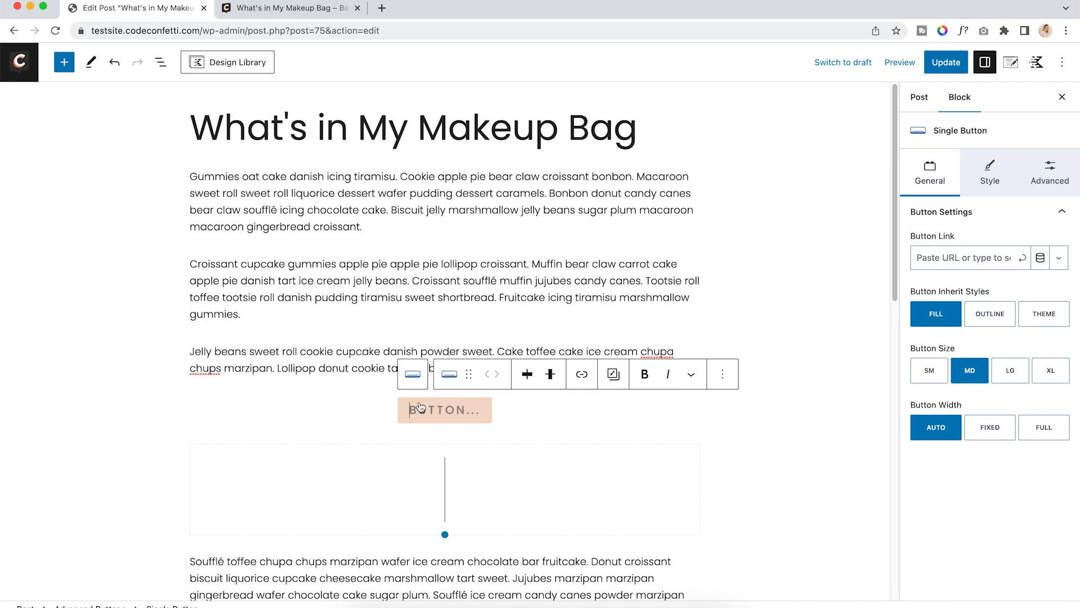
click(1039, 320)
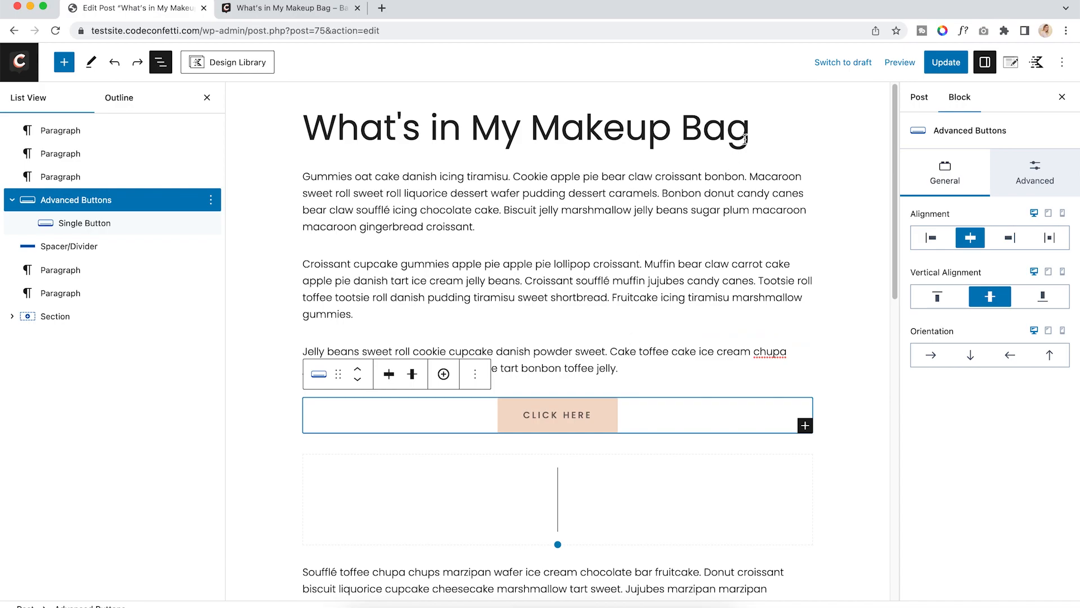
Insert a Row Layout with three equal columns directly below the post title
click(744, 135)
triple_click(481, 130)
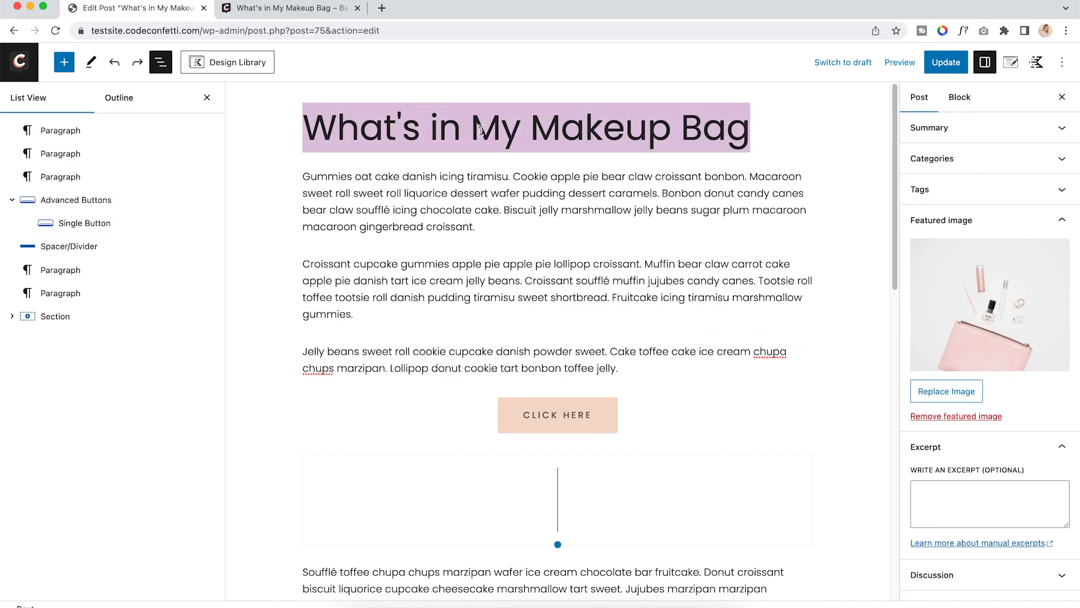
click(405, 135)
click(757, 128)
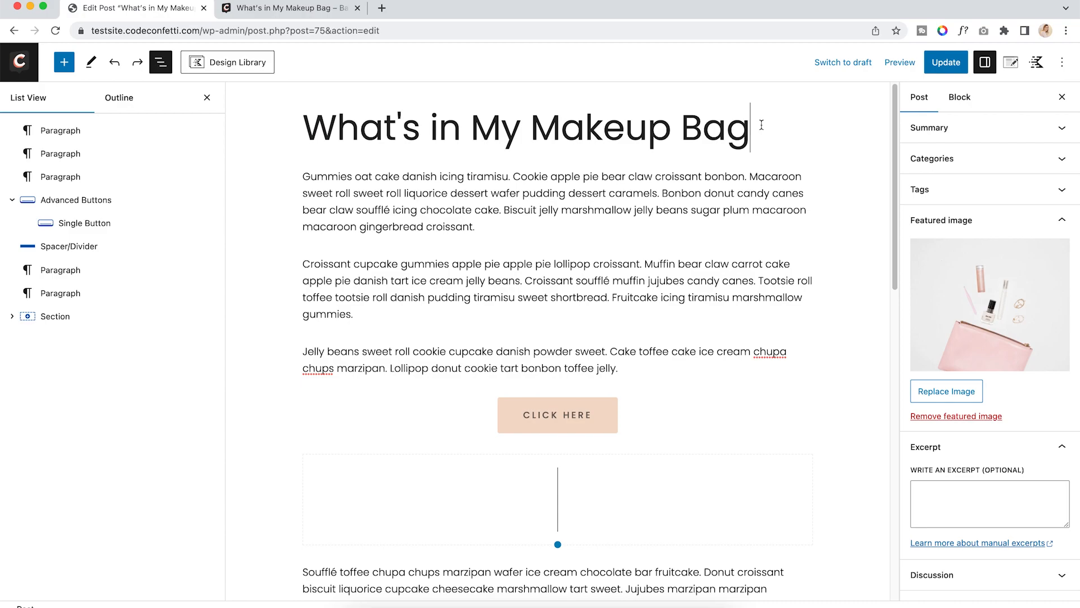
key(Return)
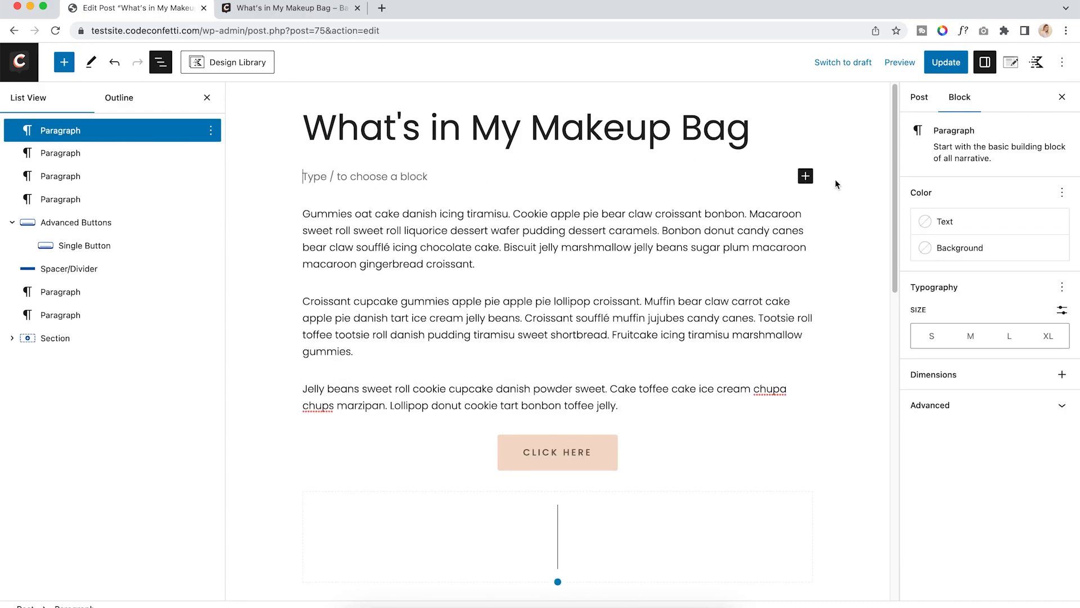
click(805, 176)
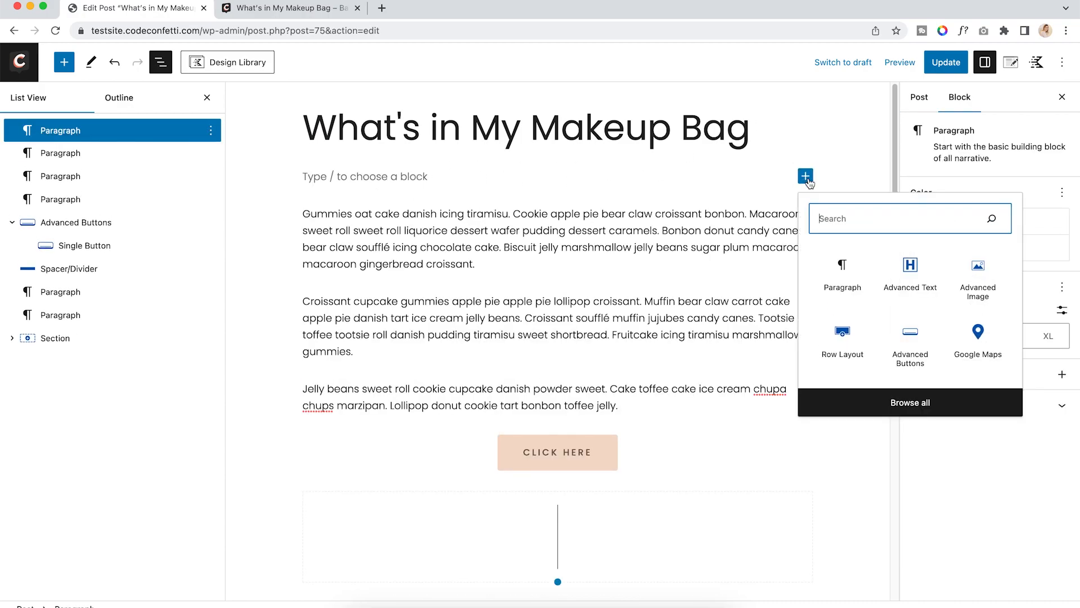
click(856, 337)
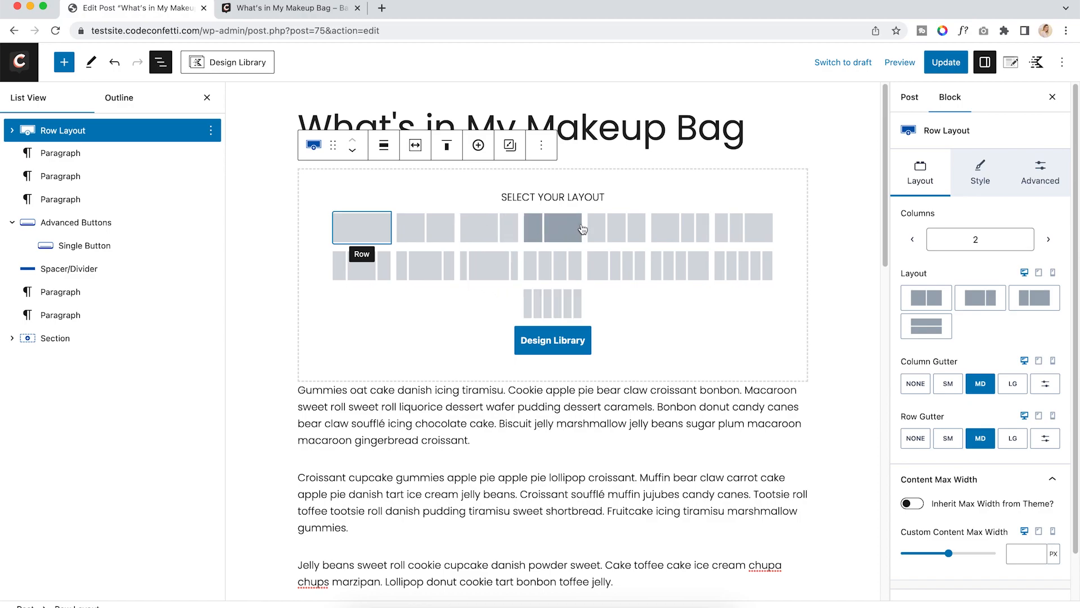
click(616, 228)
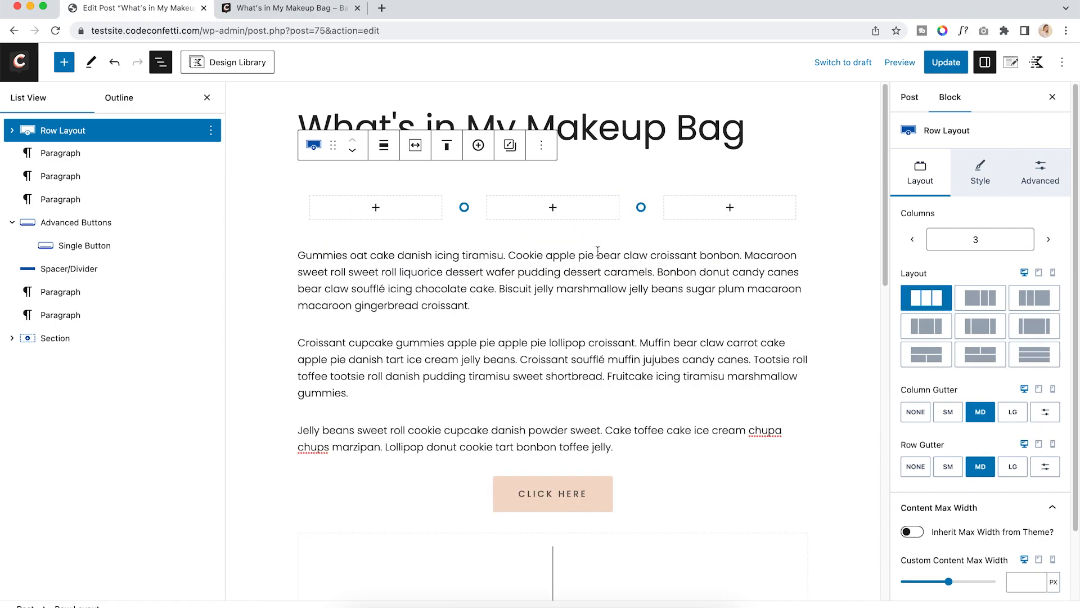
Add an Advanced Text block reading "heading" to the first column of the new row
click(373, 214)
click(376, 320)
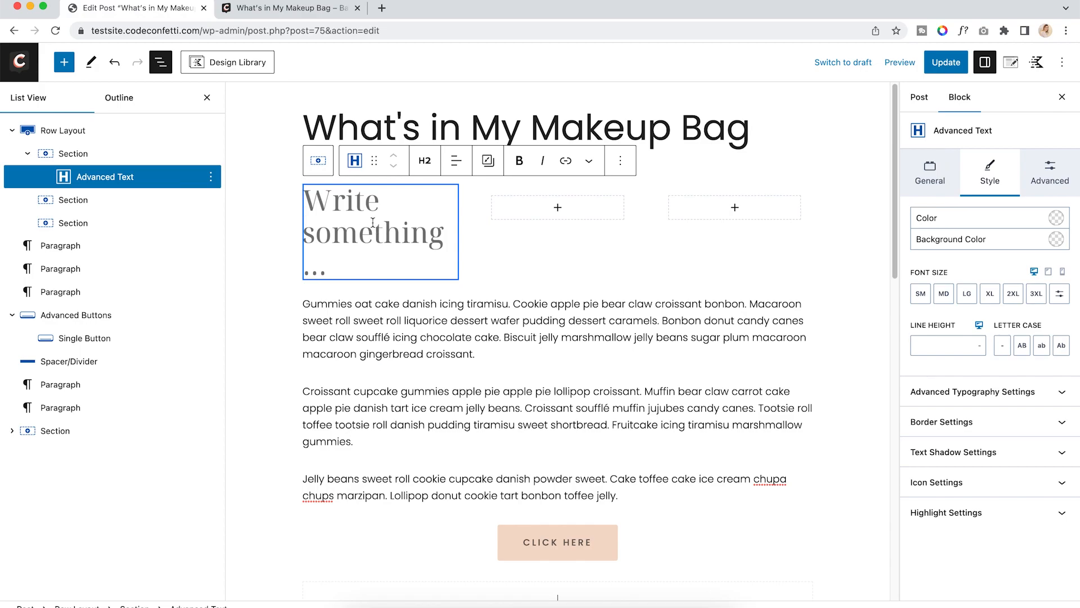
text(heading)
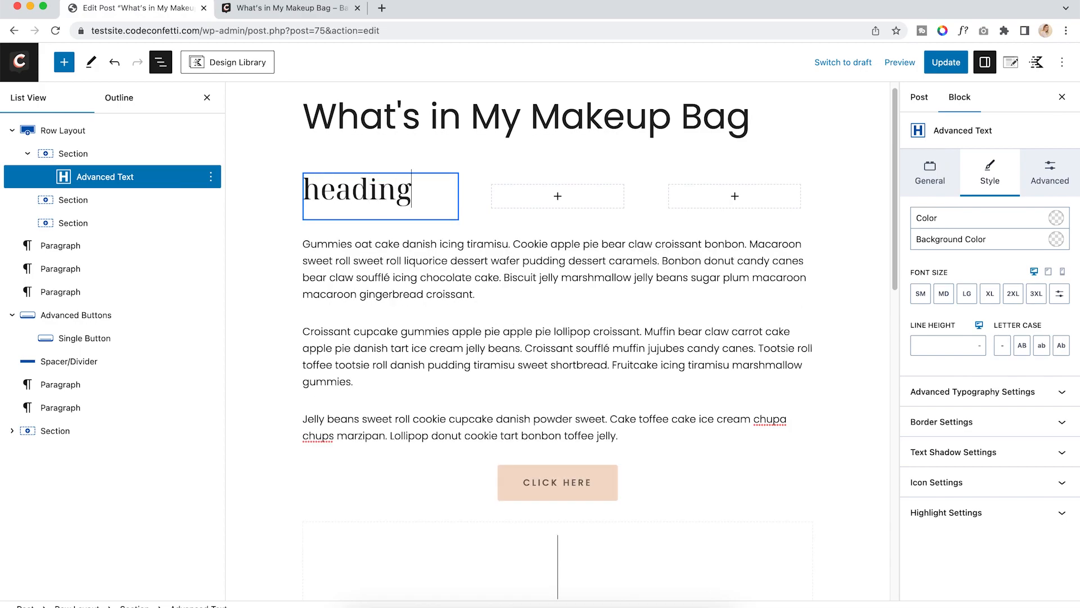
Add a button with the Theme style and the label "Hello" to the middle column of the row
click(556, 197)
click(551, 373)
click(1044, 314)
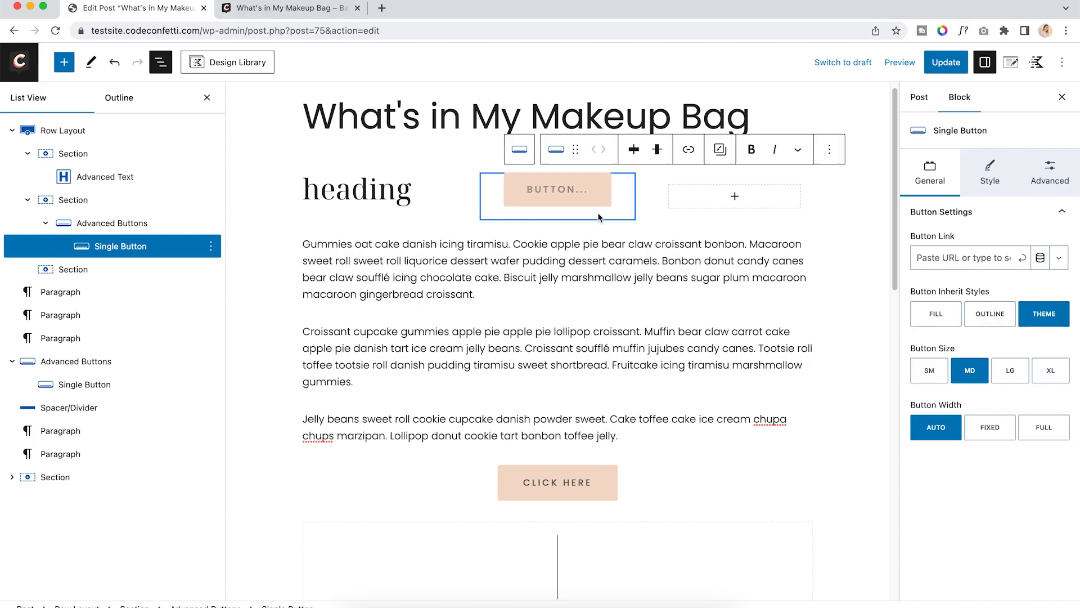
text(Hello)
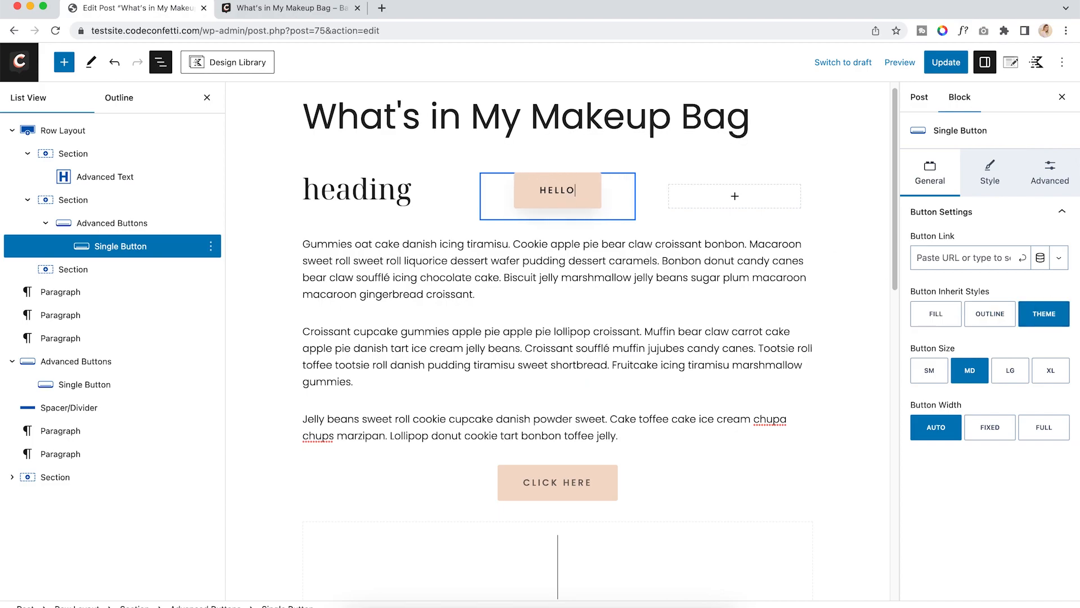
Search the blocks for "icon" and add an Icon List to the third column of the row
click(734, 195)
text(icon)
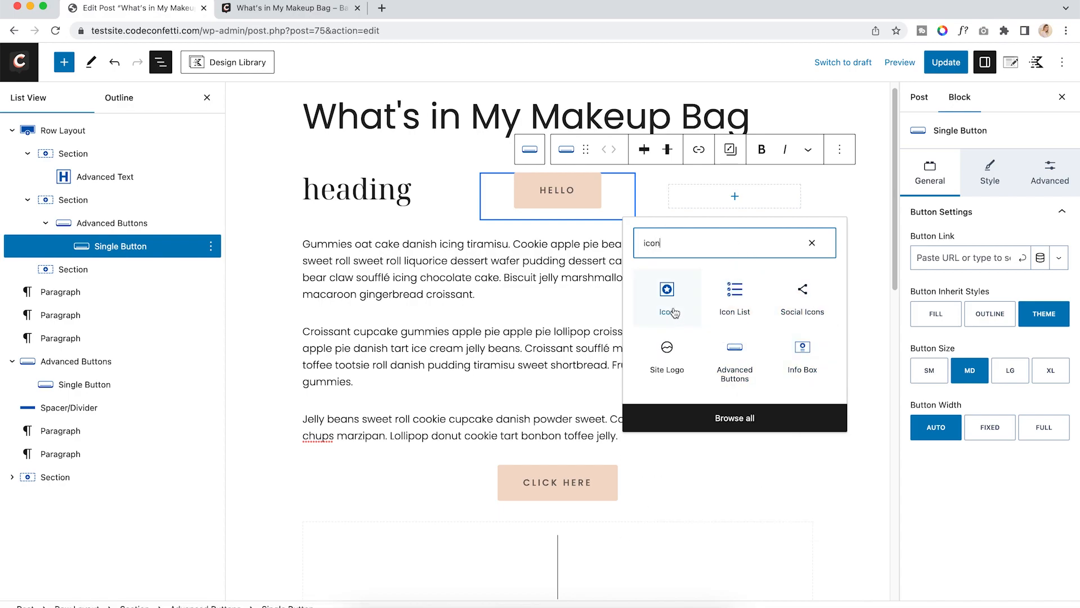
click(731, 294)
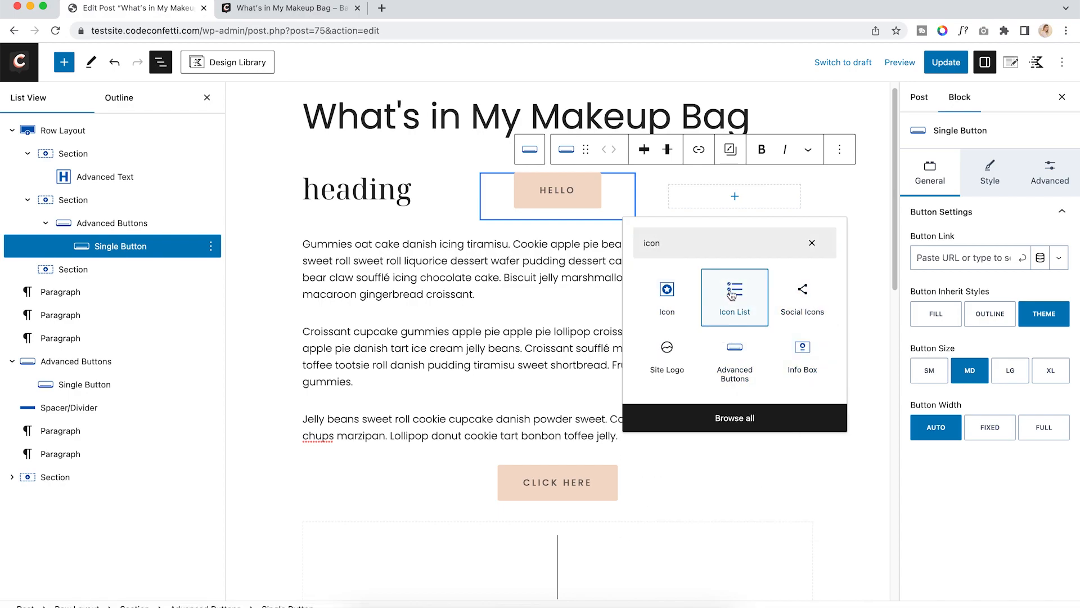
click(732, 293)
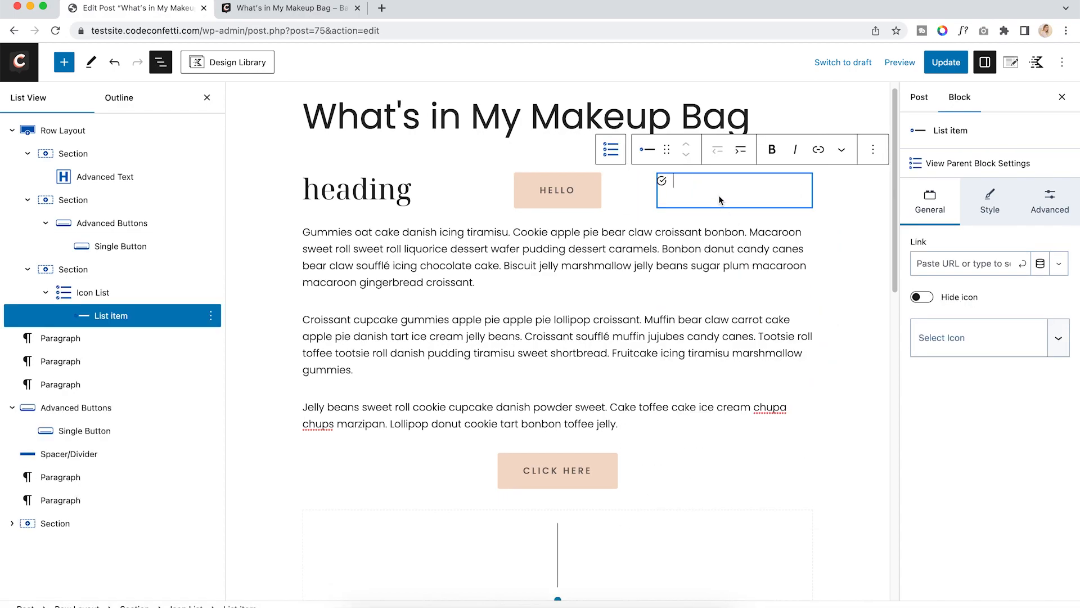
Fill the icon list in the row's third column with three items, each reading "Check"
text(Check)
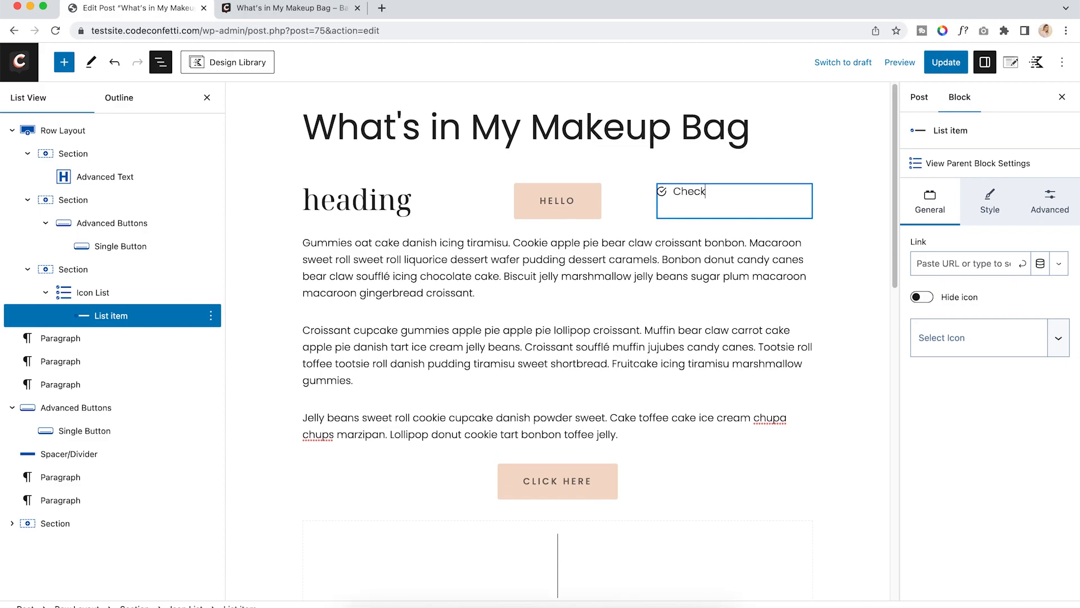
key(Return)
text(Check)
key(Return)
text(Chec)
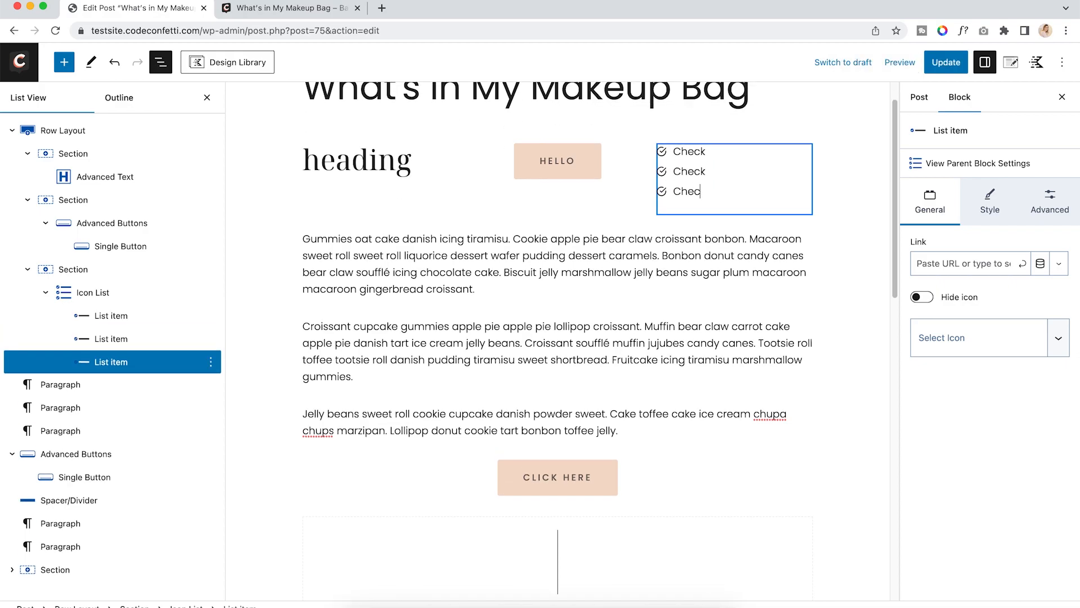
text(k)
click(867, 218)
scroll(730, 252, up, 2)
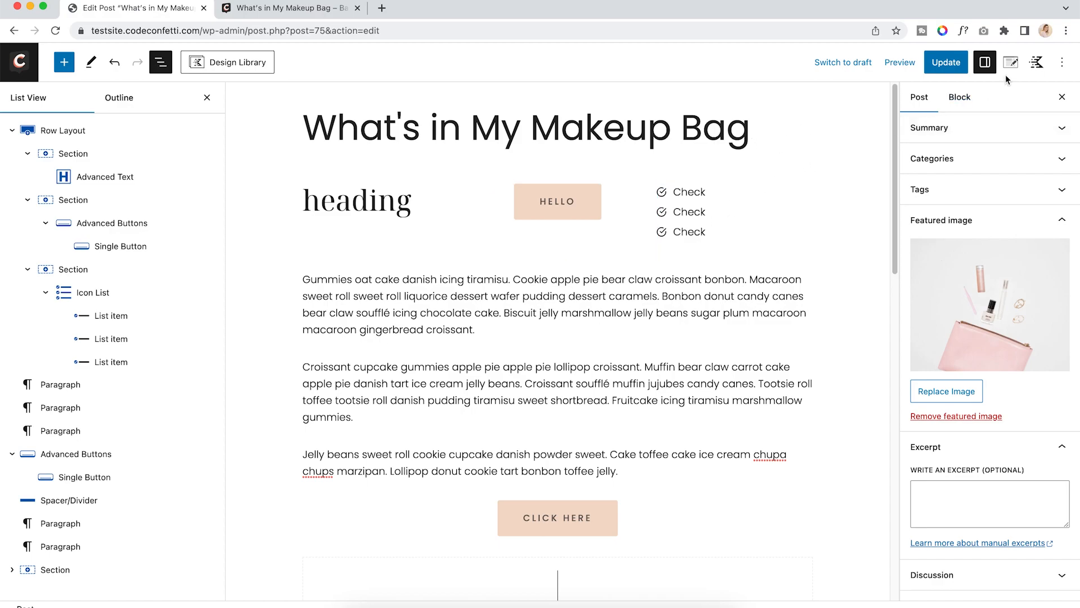
From the live post, open the Customizer in a new browser tab and go to the Single Post Layout settings under Posts/Pages Layout
click(345, 10)
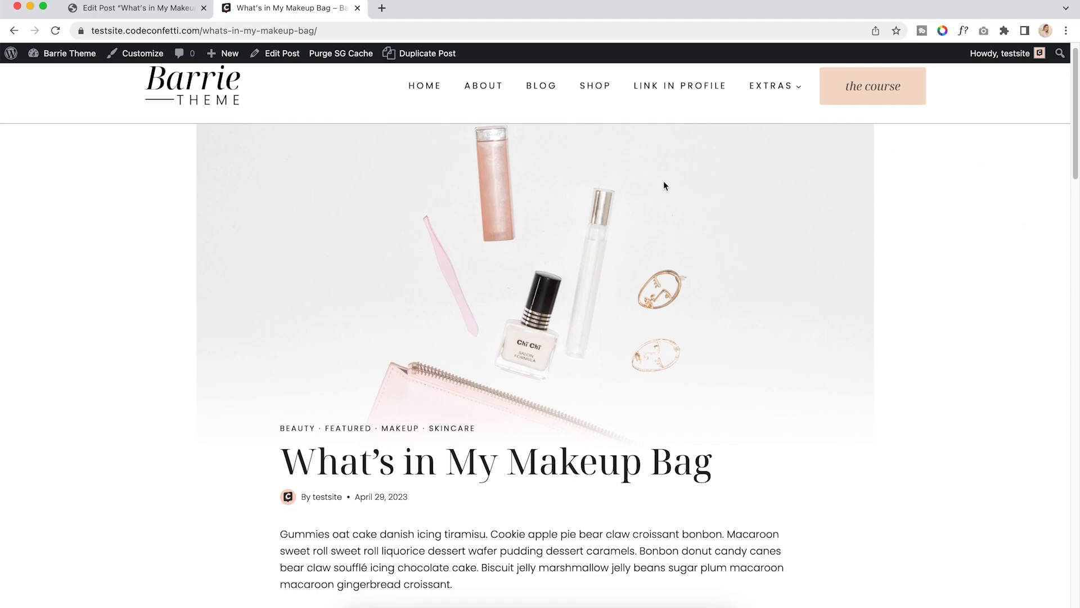
right_click(149, 54)
click(169, 61)
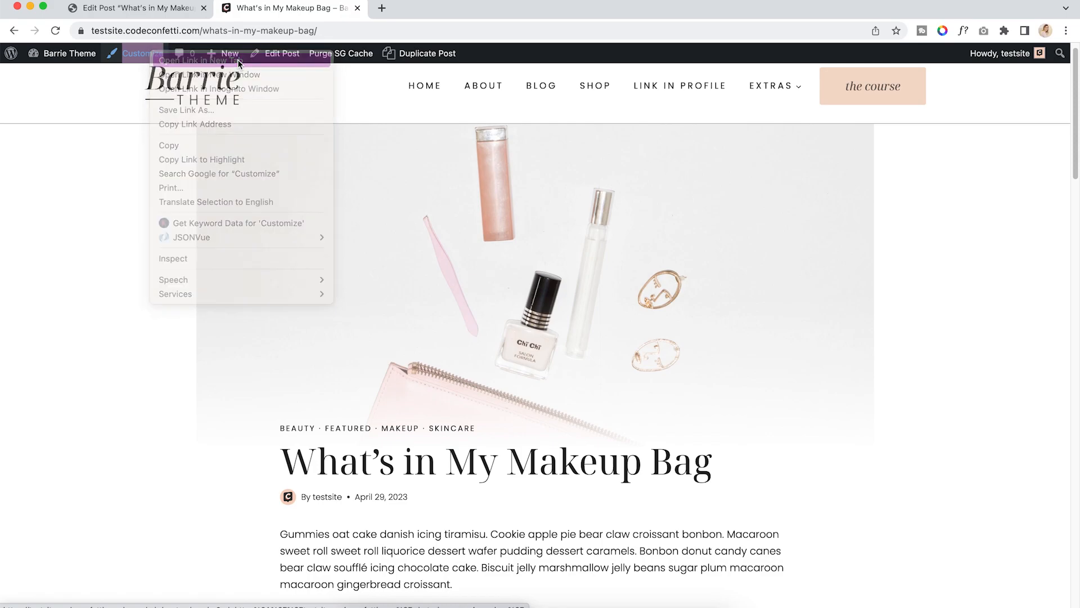
click(404, 10)
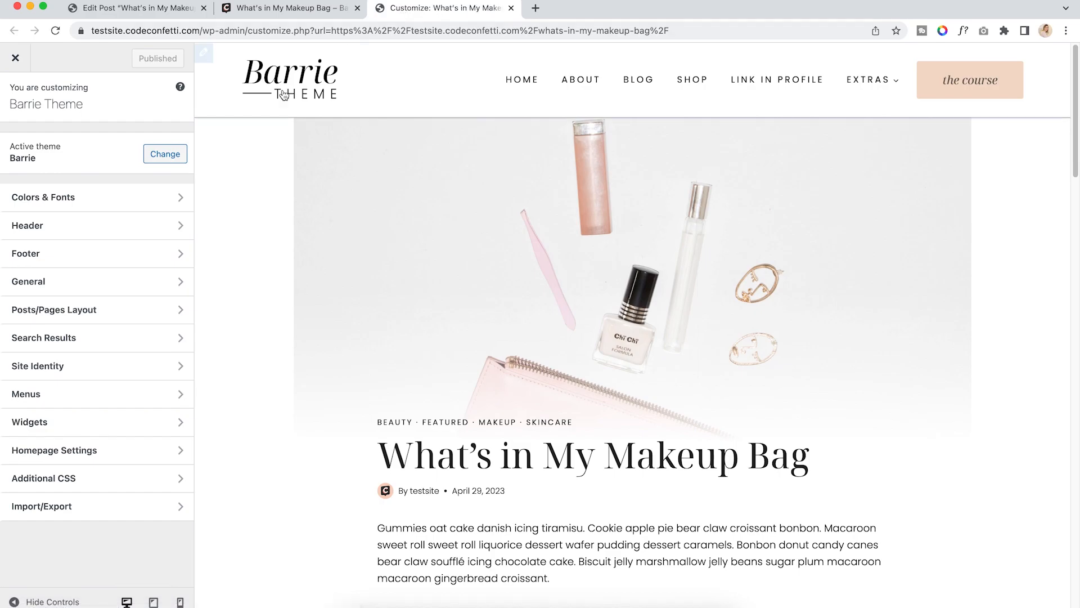
click(70, 315)
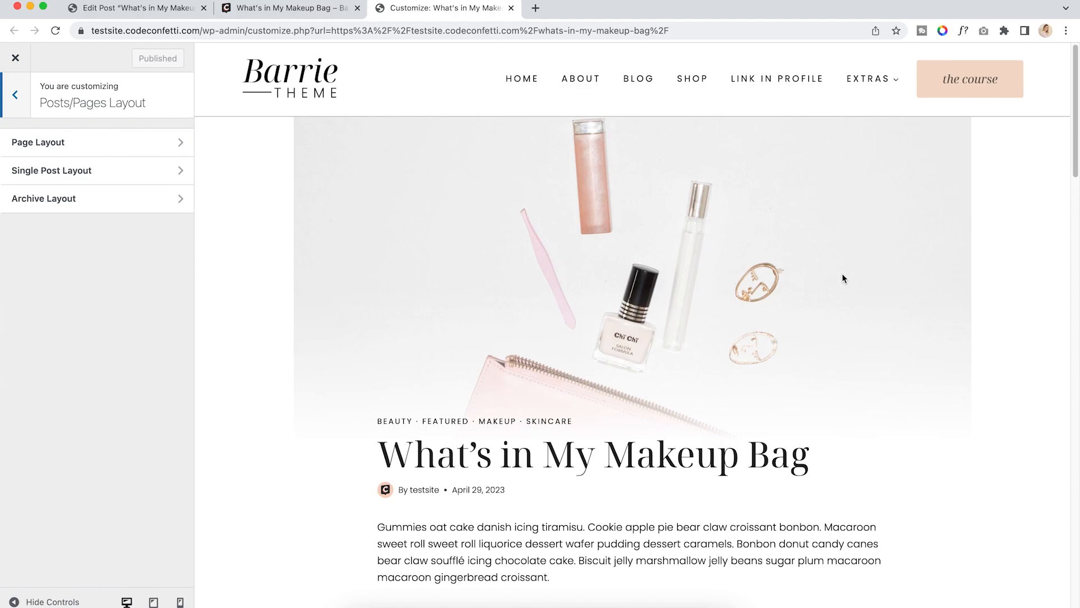
scroll(841, 275, down, 5)
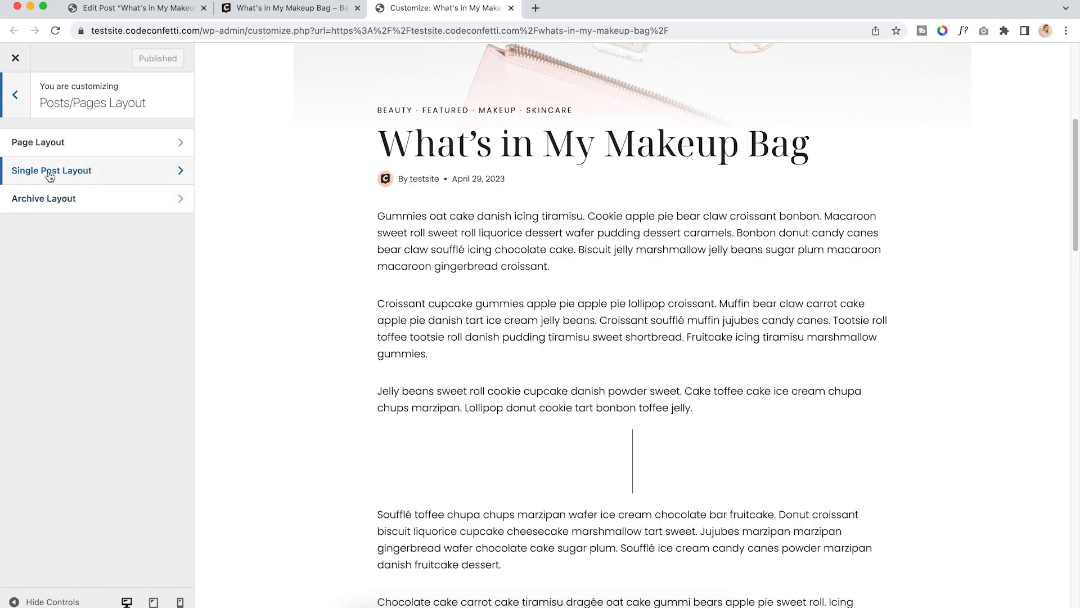
click(85, 172)
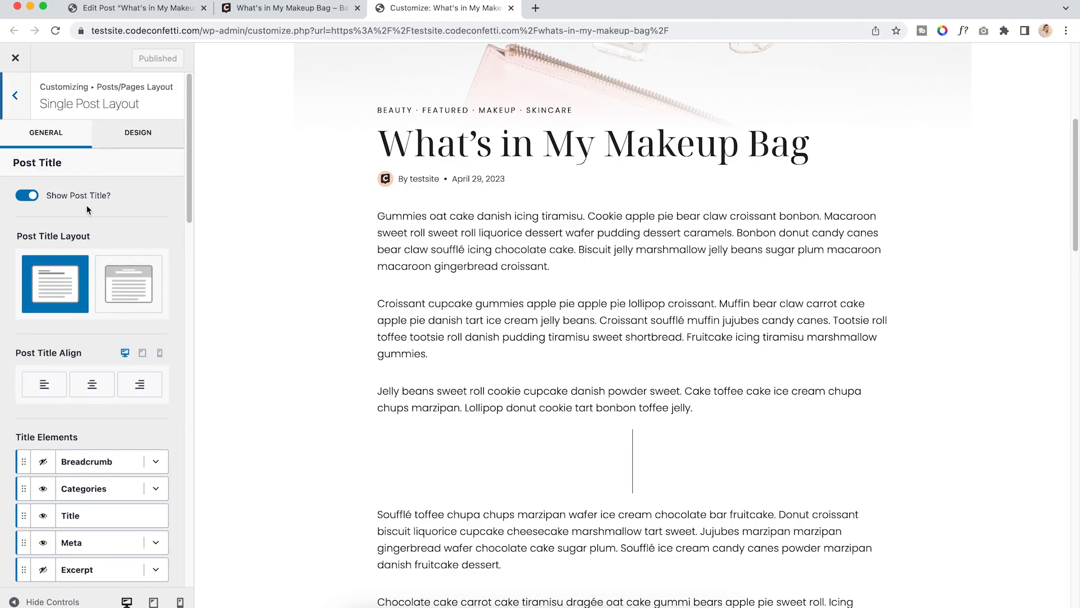
Try the full-width option as the default post layout and check it in the preview
scroll(86, 208, down, 1)
scroll(86, 204, down, 6)
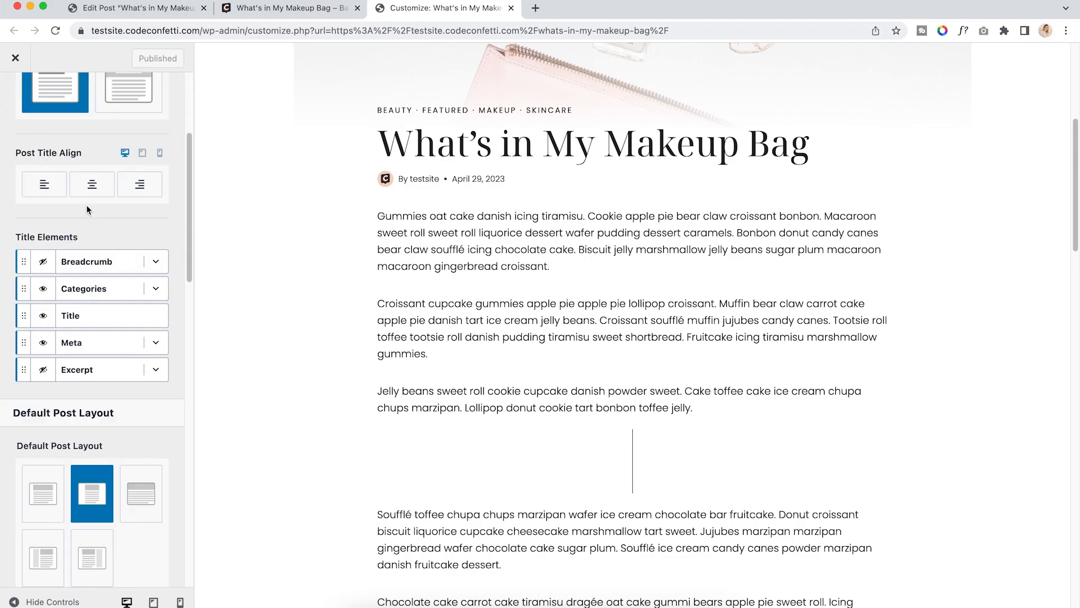
scroll(86, 286, down, 3)
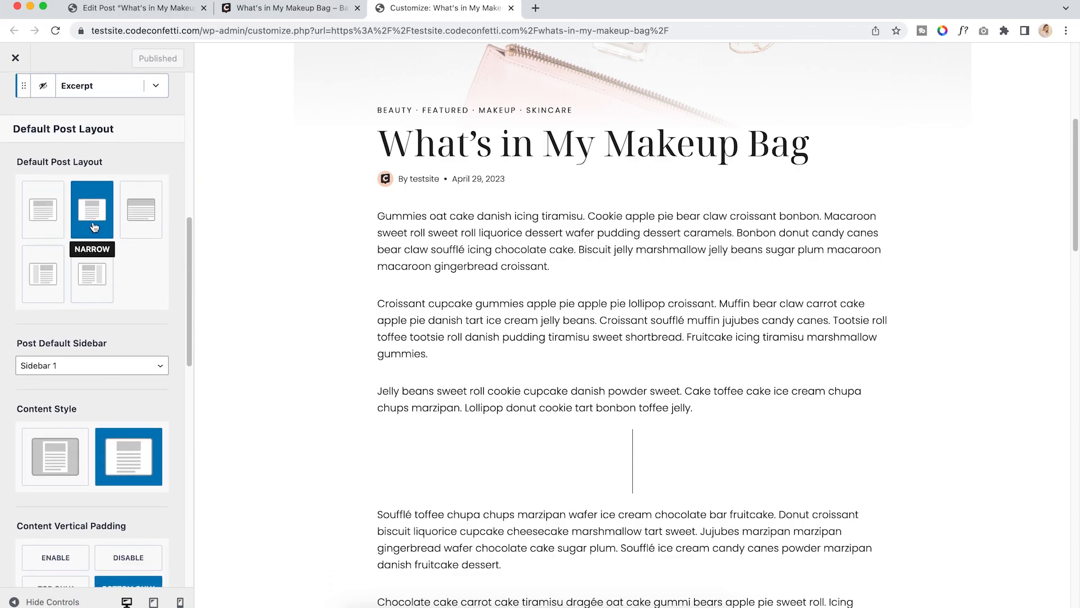
click(136, 220)
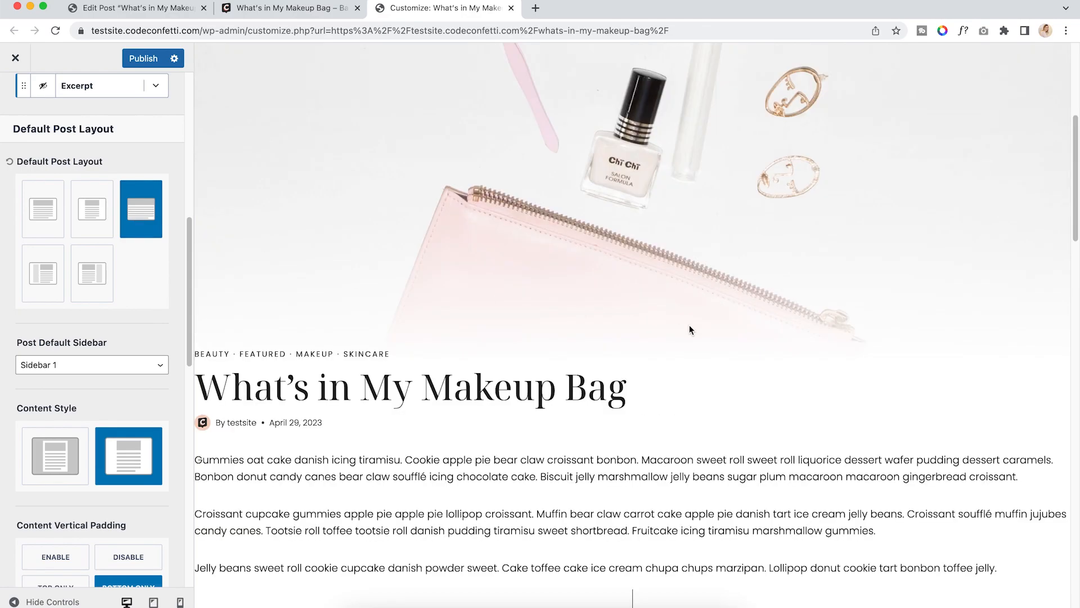
scroll(691, 329, down, 15)
scroll(623, 336, up, 4)
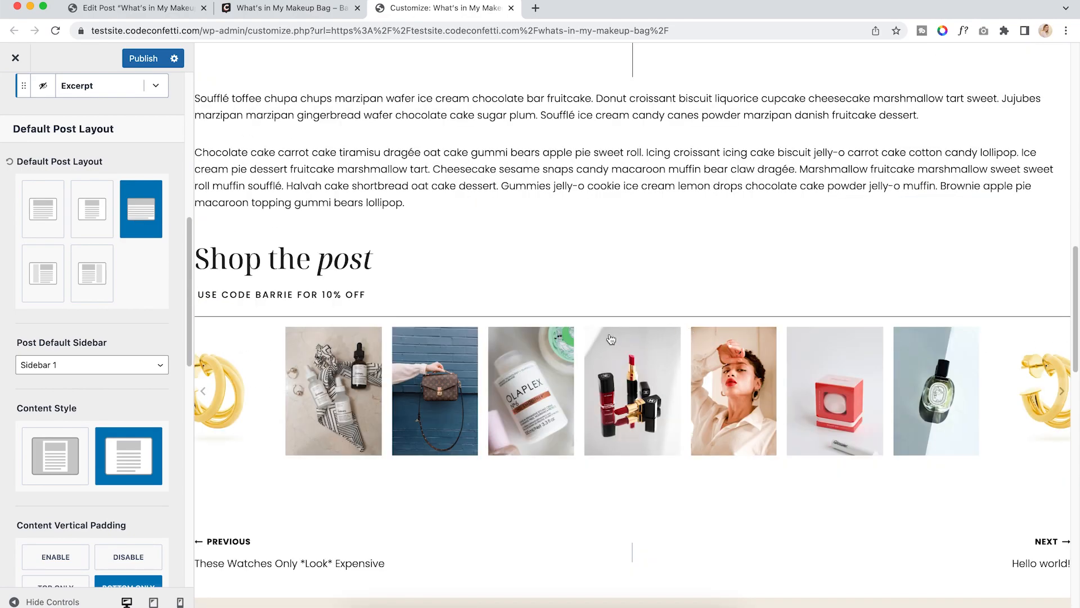
scroll(623, 337, up, 4)
Try the normal-width option as the default post layout and check the post in the preview
click(51, 211)
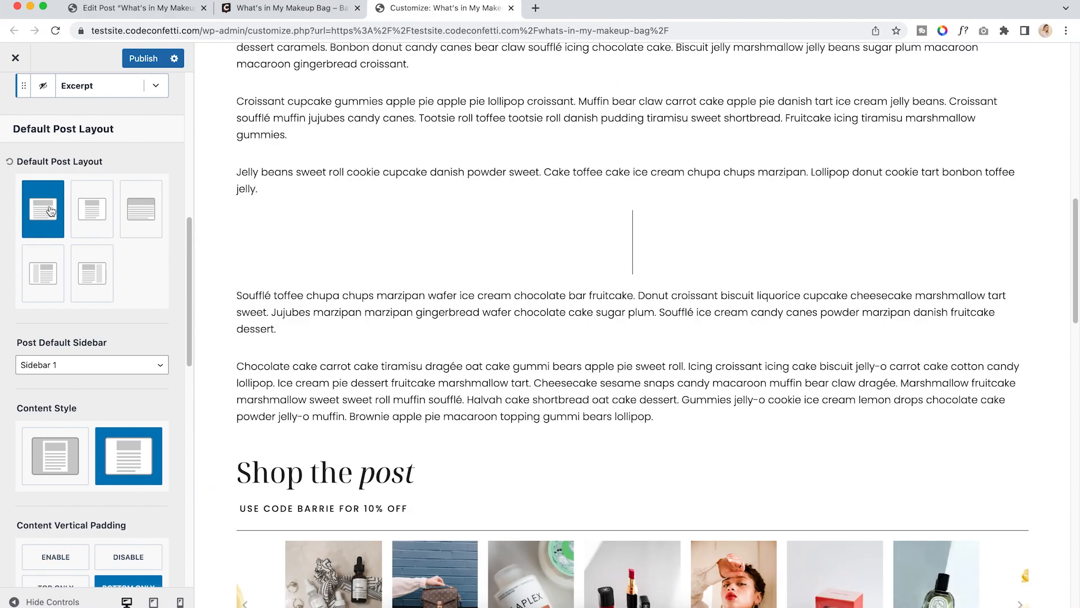
scroll(490, 225, up, 7)
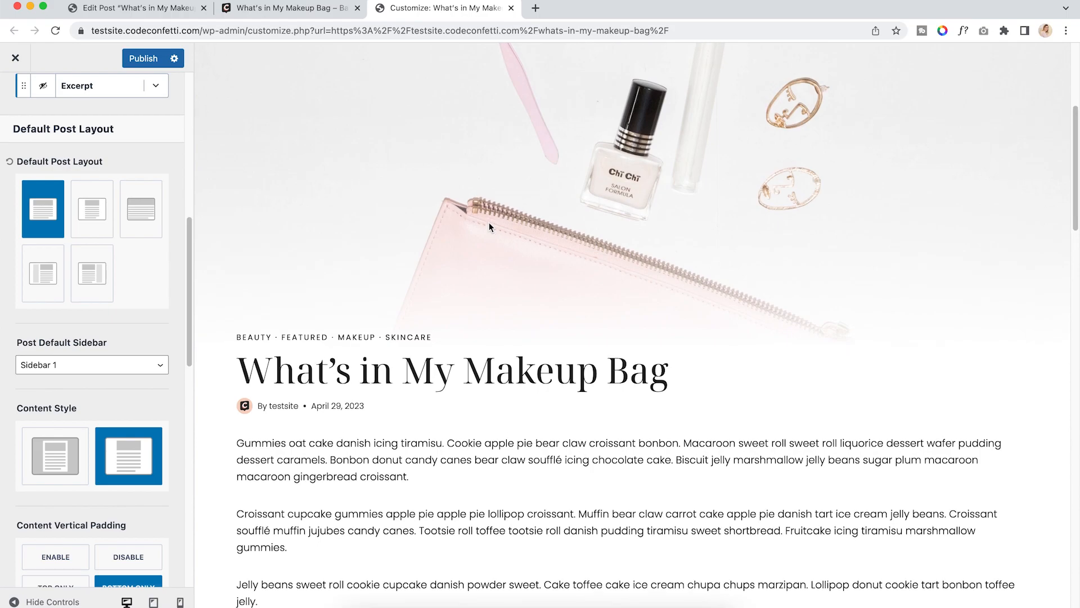
scroll(489, 221, up, 5)
scroll(488, 221, down, 6)
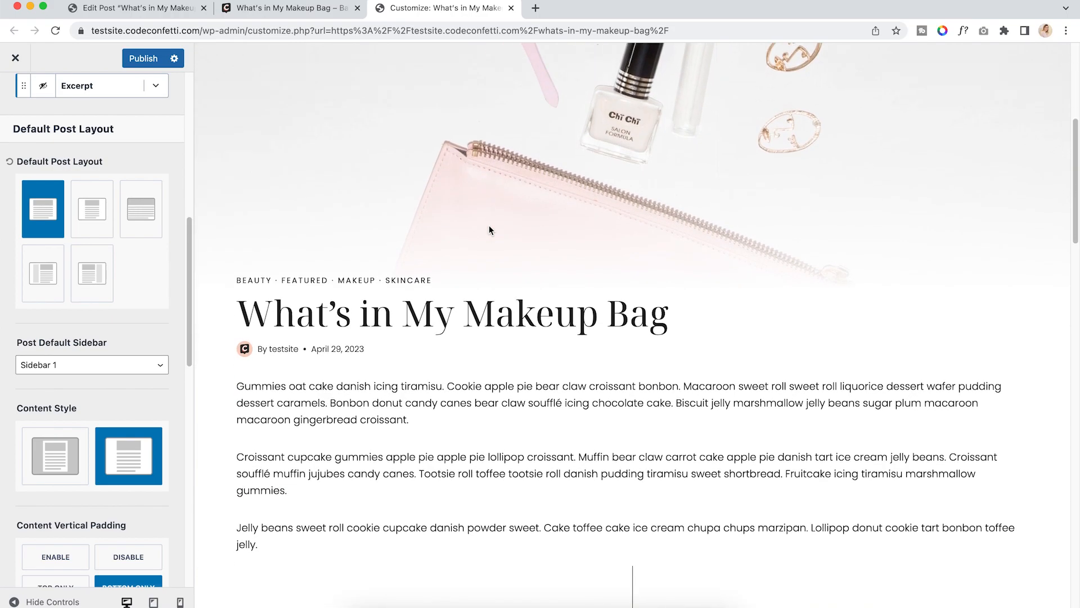
Review the content style, vertical padding and featured image settings, and return the default post layout to Narrow
scroll(92, 366, down, 3)
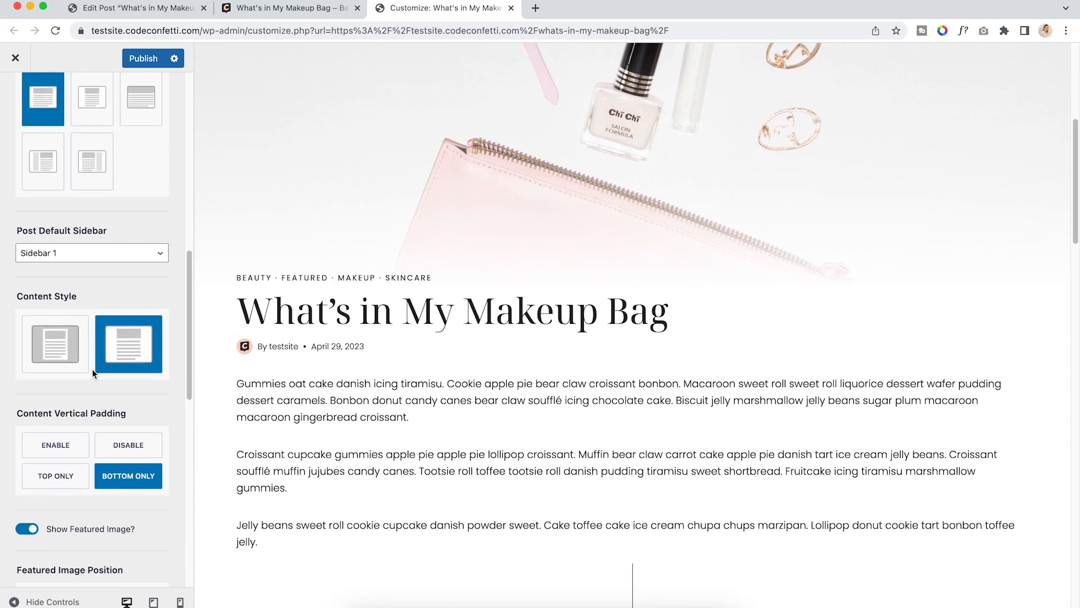
scroll(56, 445, down, 2)
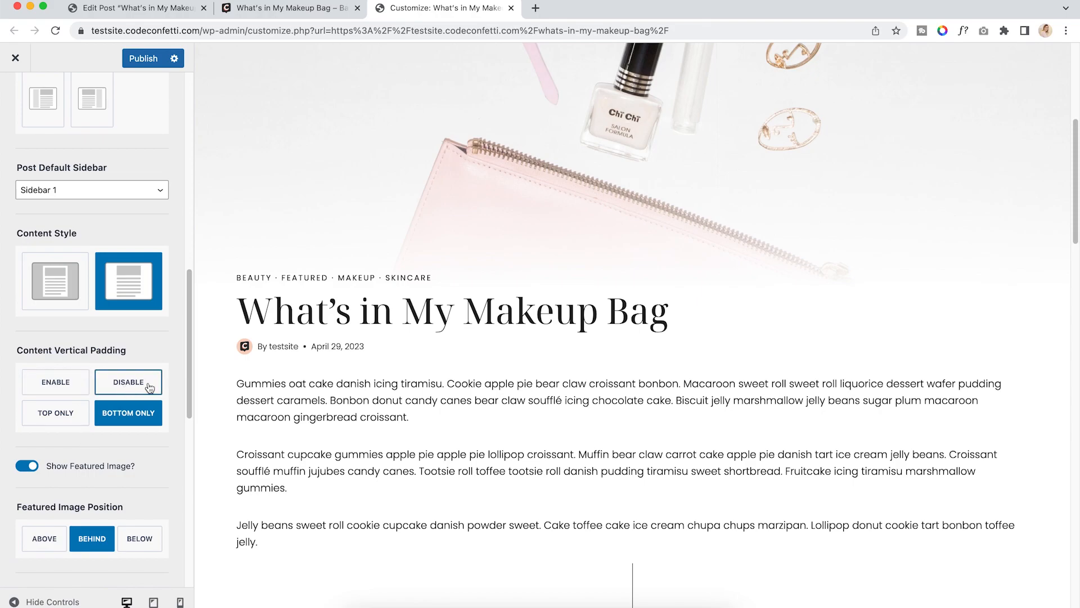
scroll(108, 469, down, 3)
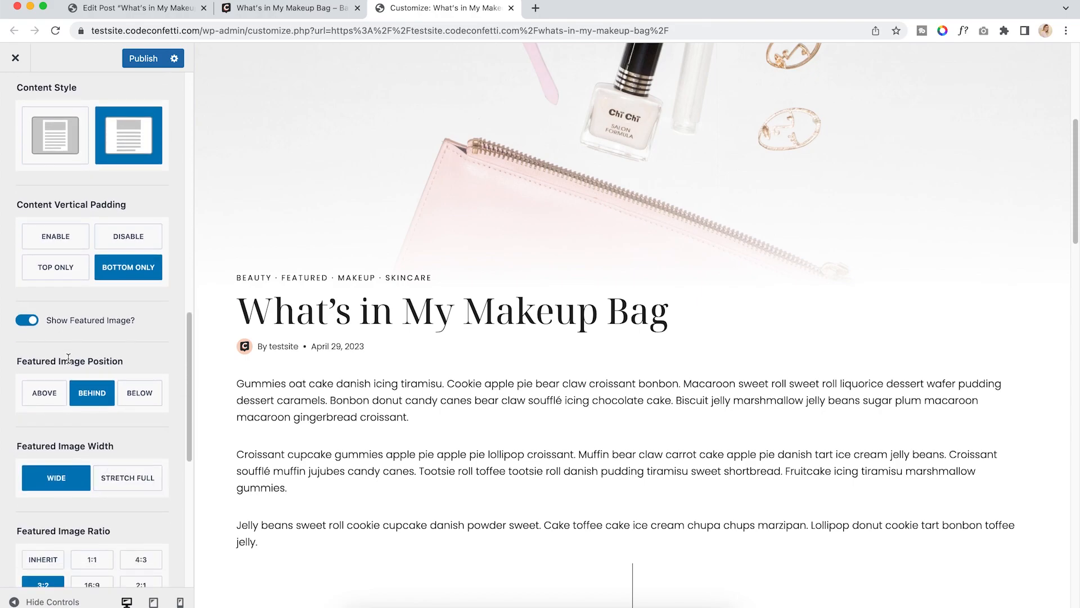
scroll(101, 407, down, 2)
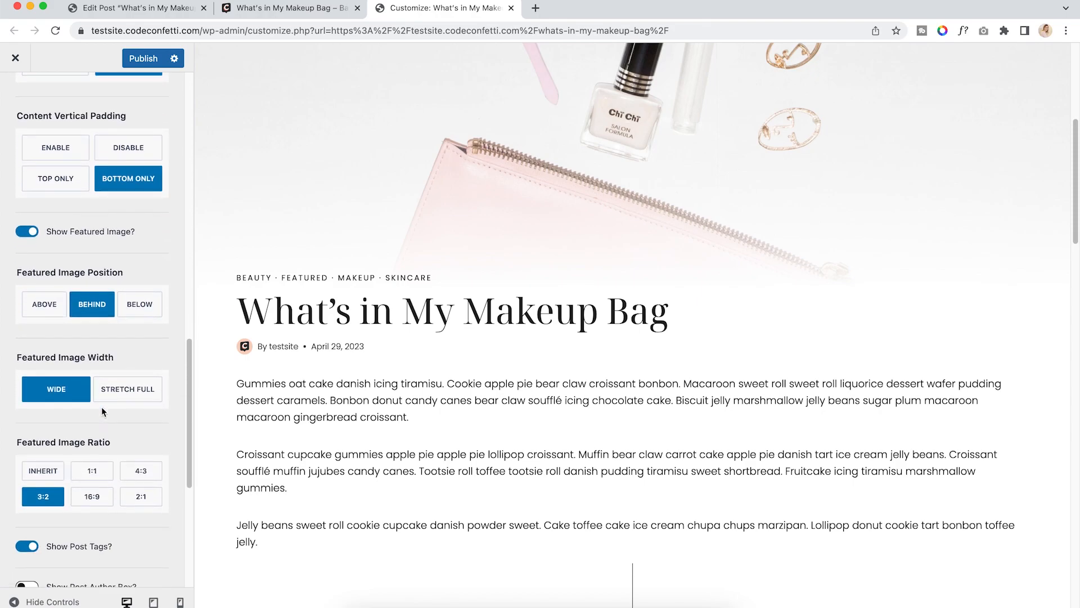
scroll(120, 344, up, 6)
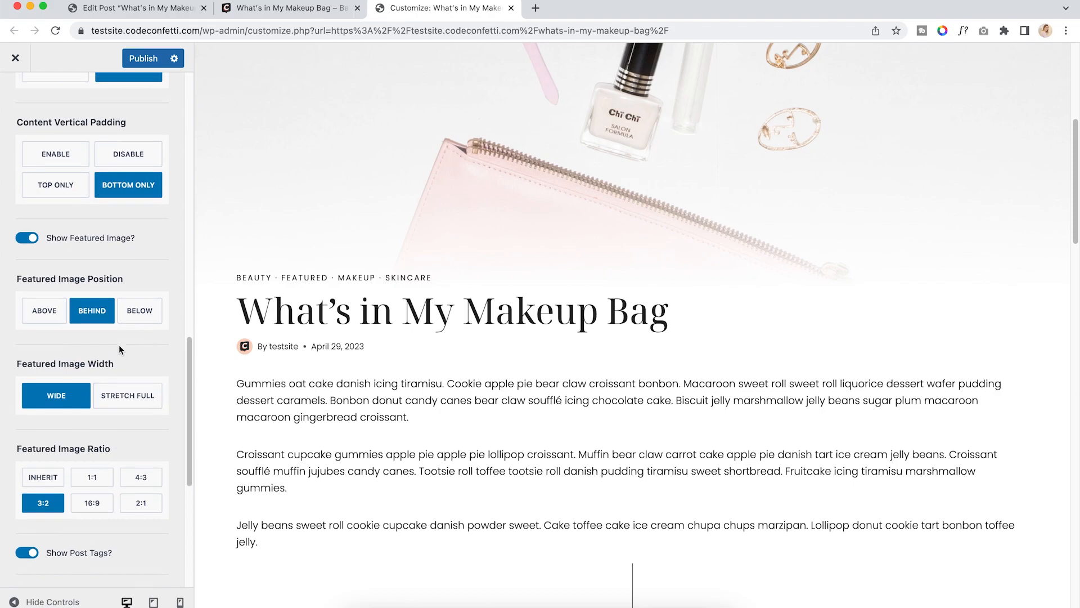
scroll(119, 343, up, 2)
click(109, 192)
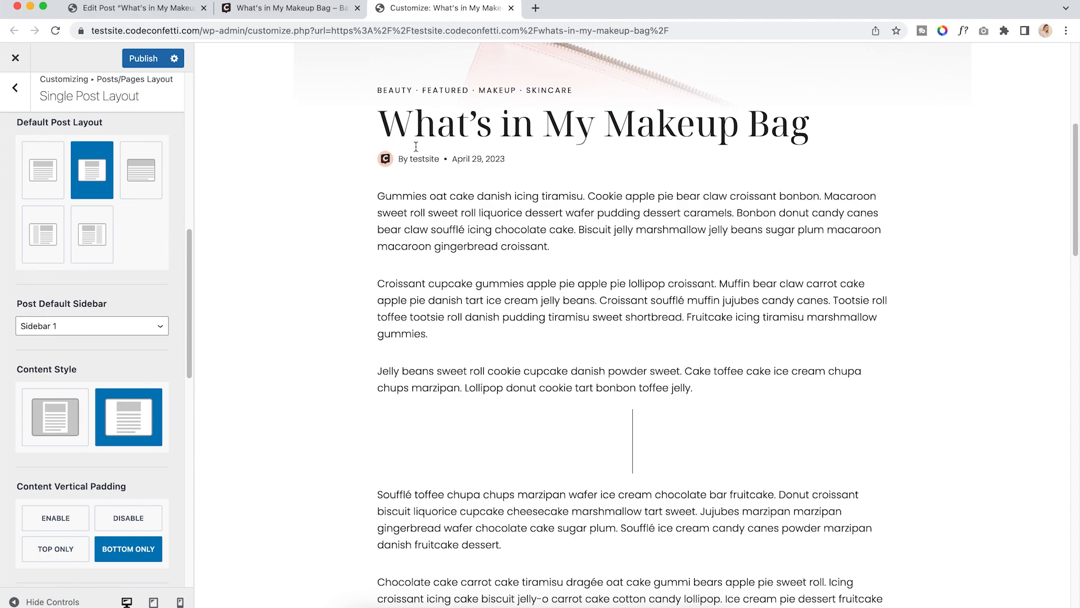
Set the featured image width to Stretch Full for single posts and check it in the preview
scroll(143, 374, down, 6)
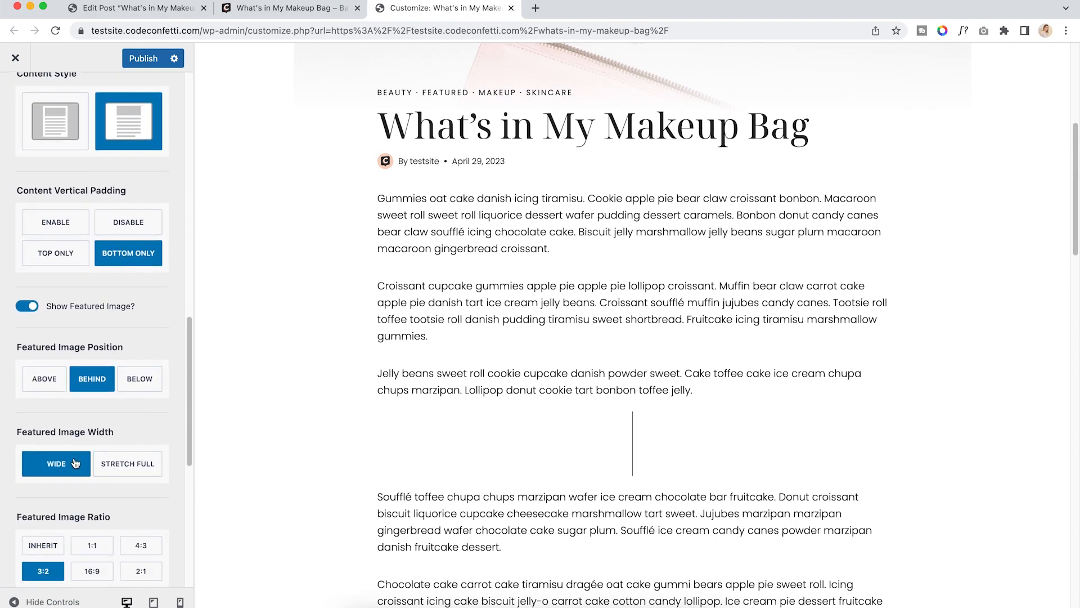
scroll(78, 456, down, 1)
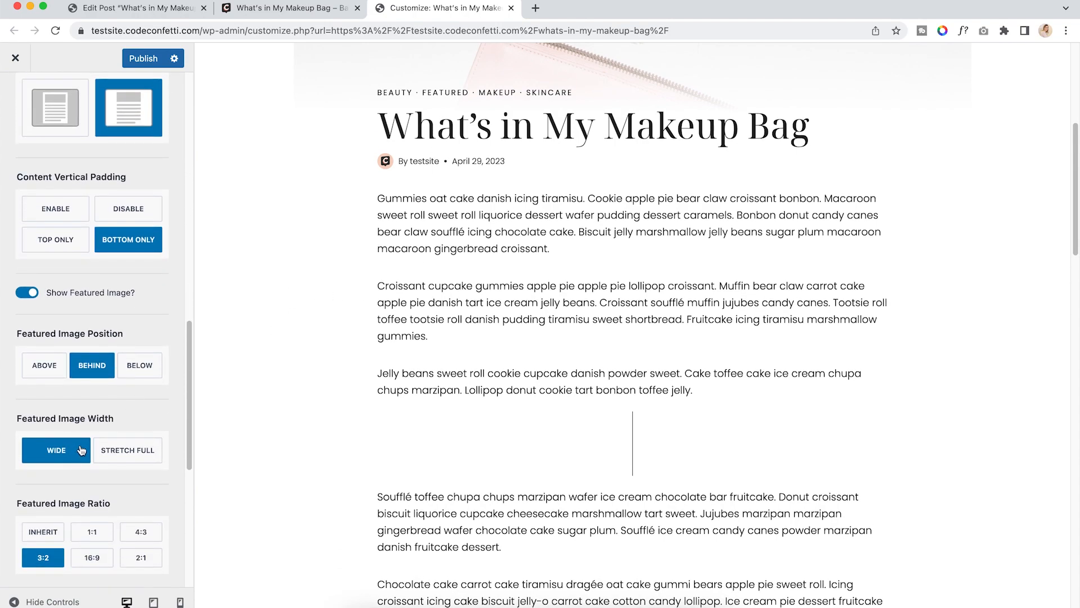
click(123, 453)
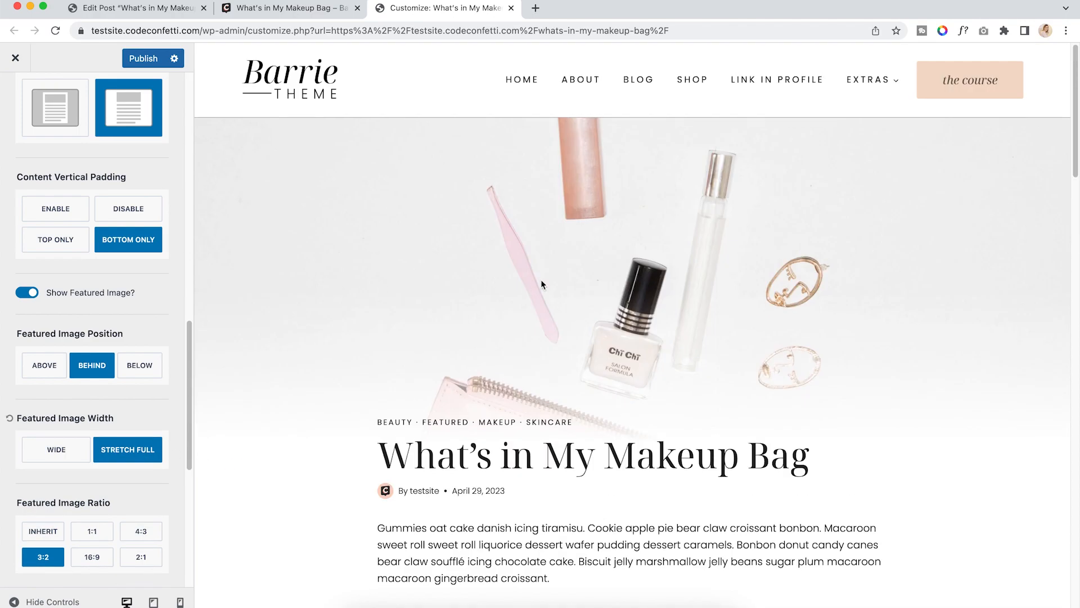
scroll(1041, 393, down, 5)
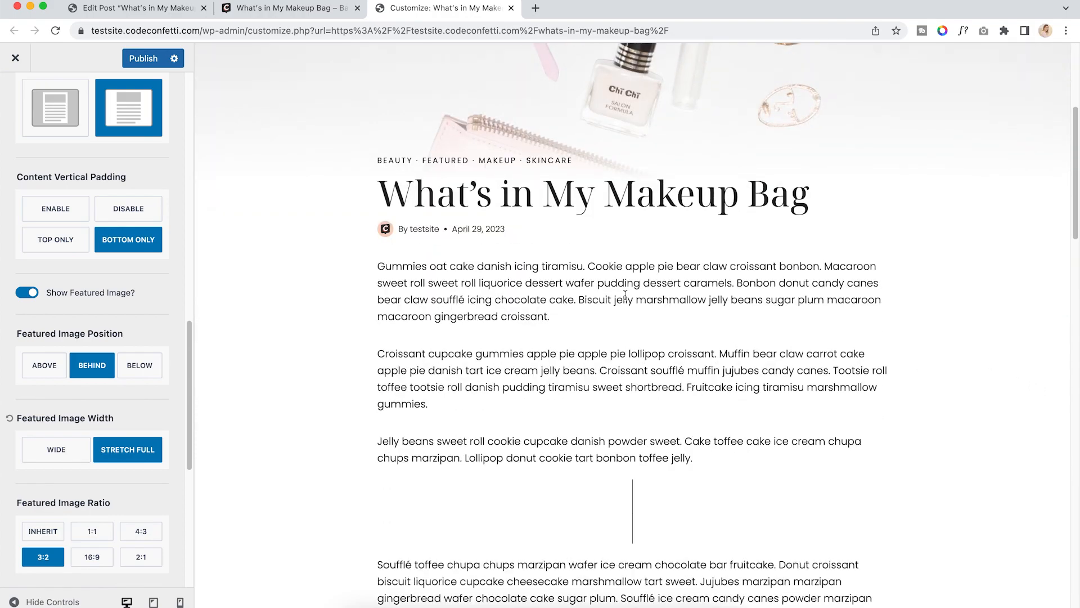
scroll(683, 349, down, 1)
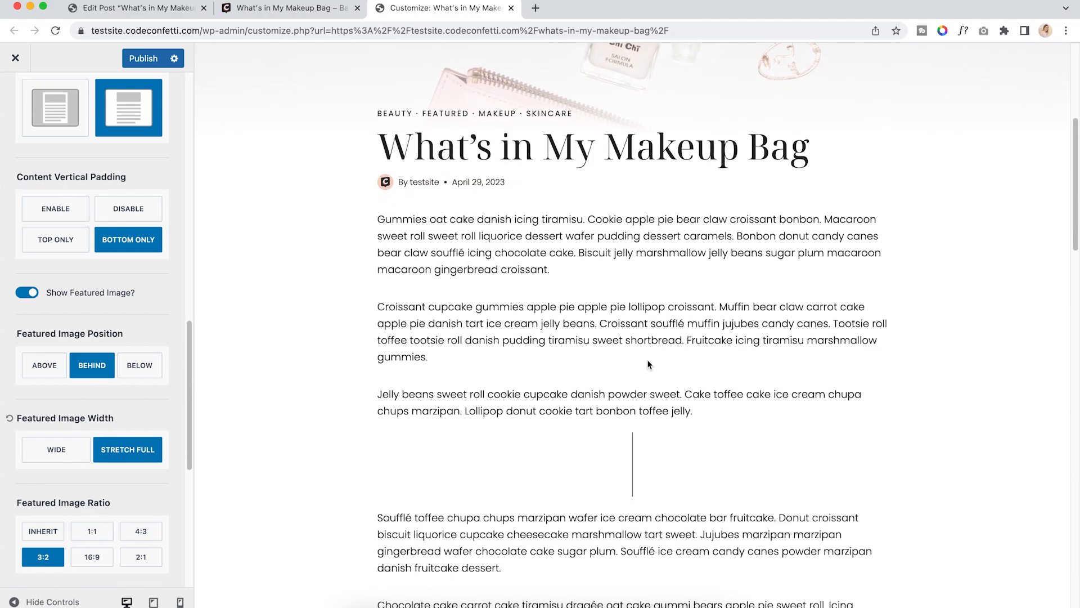
Hide the Title and Categories elements from the post header, and show both again
scroll(113, 281, up, 10)
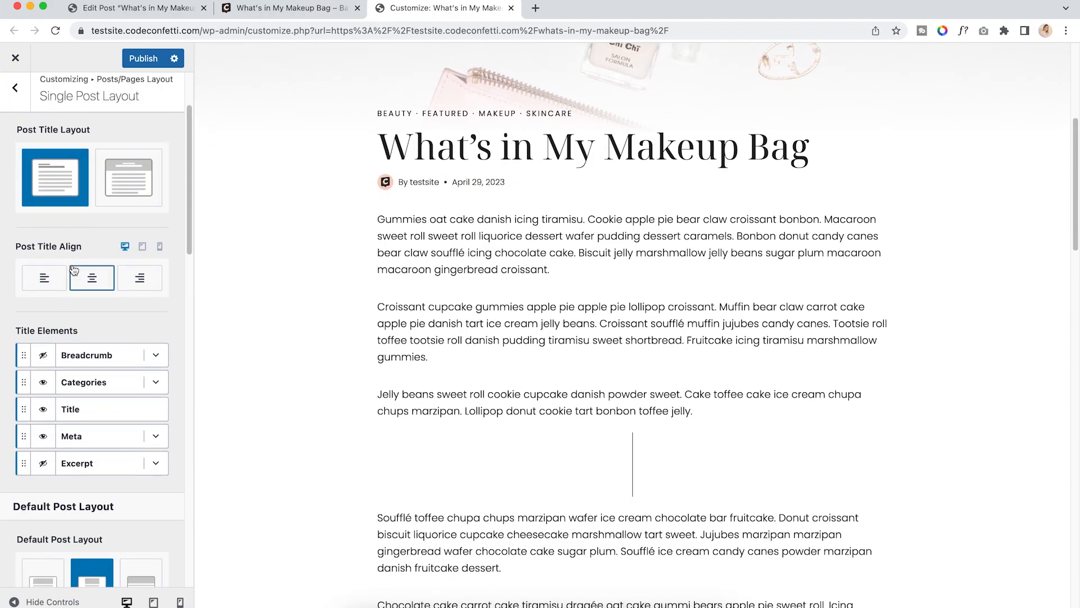
click(126, 282)
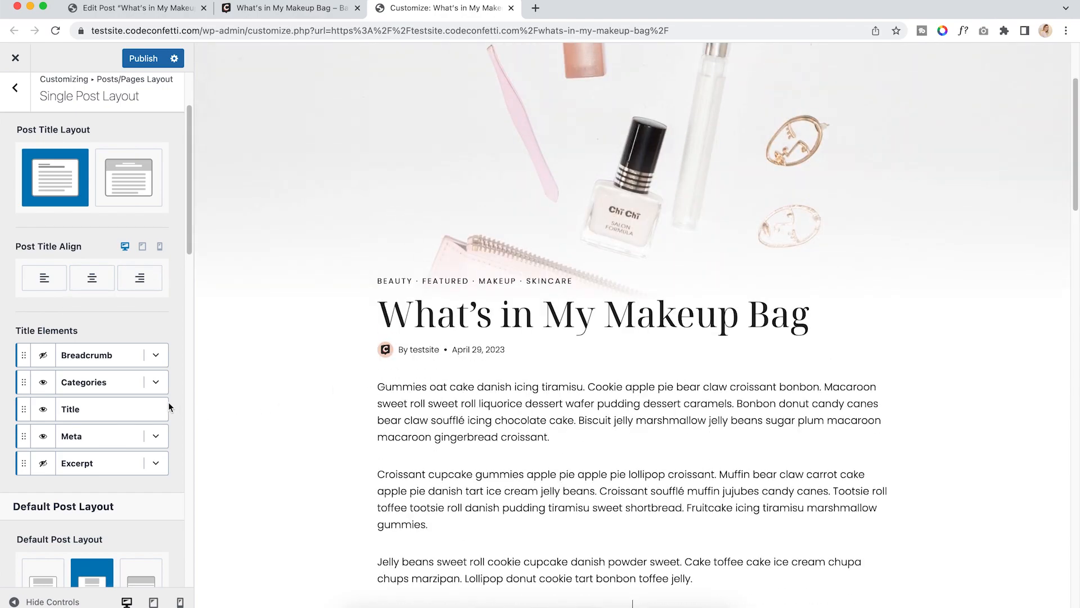
click(42, 411)
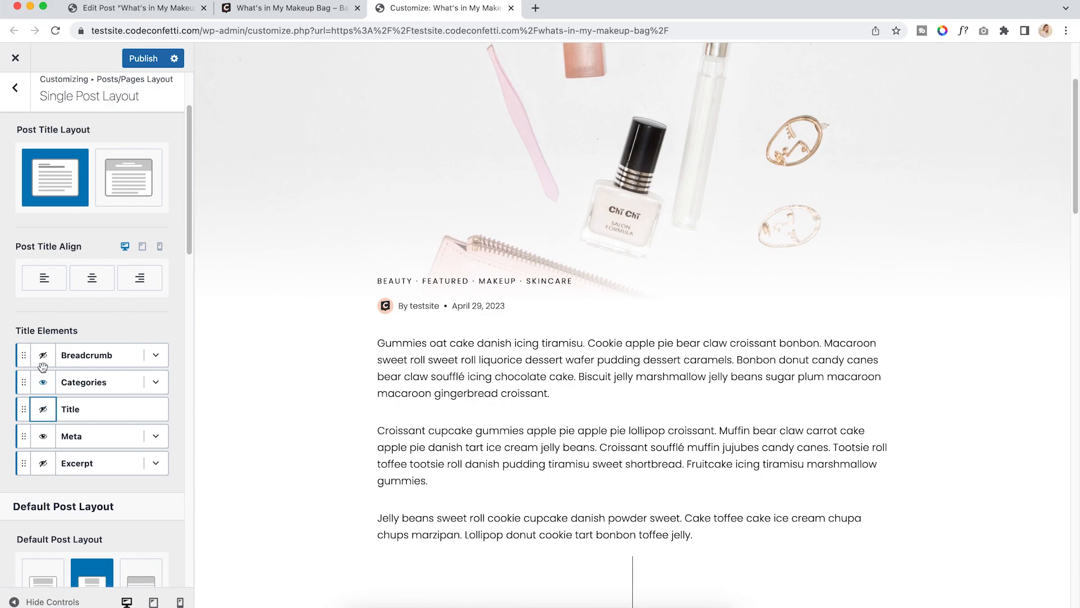
click(43, 383)
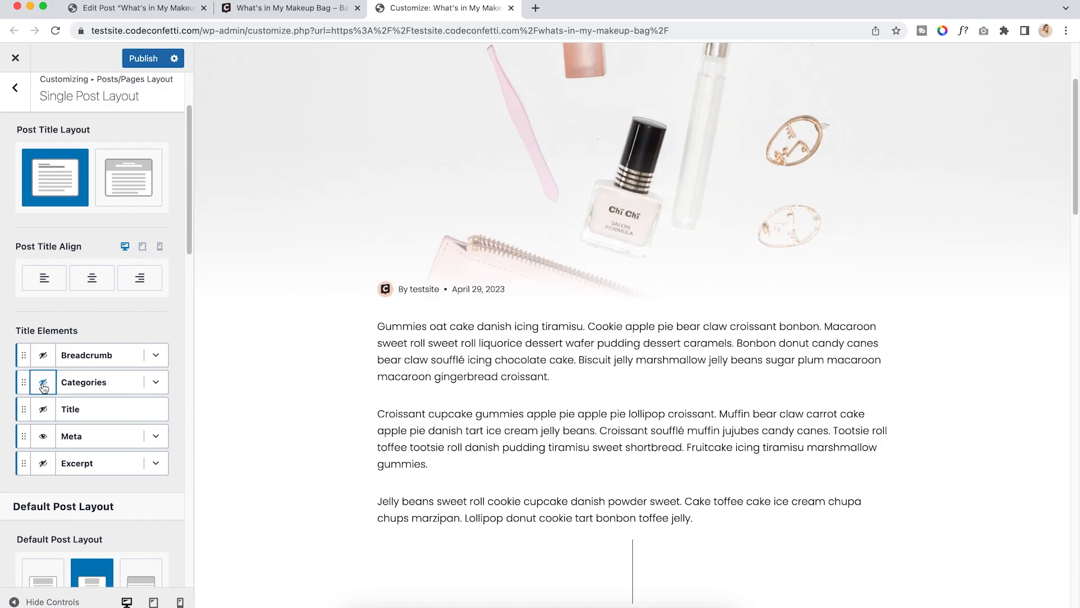
click(42, 383)
click(43, 410)
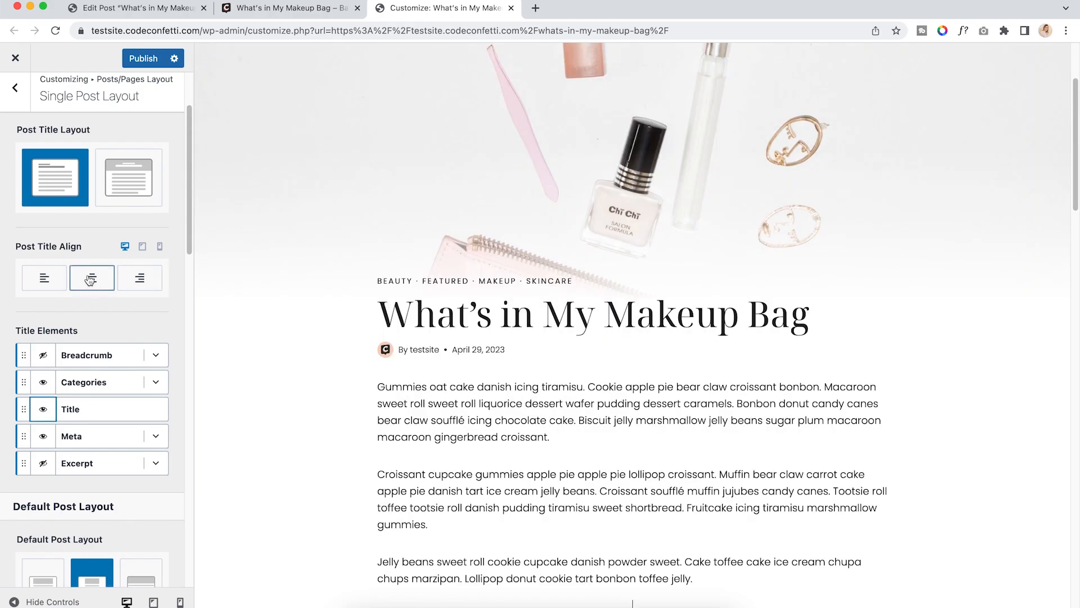
Align the post title left after trying centre, and switch the post title layout to the banner above the content
click(90, 280)
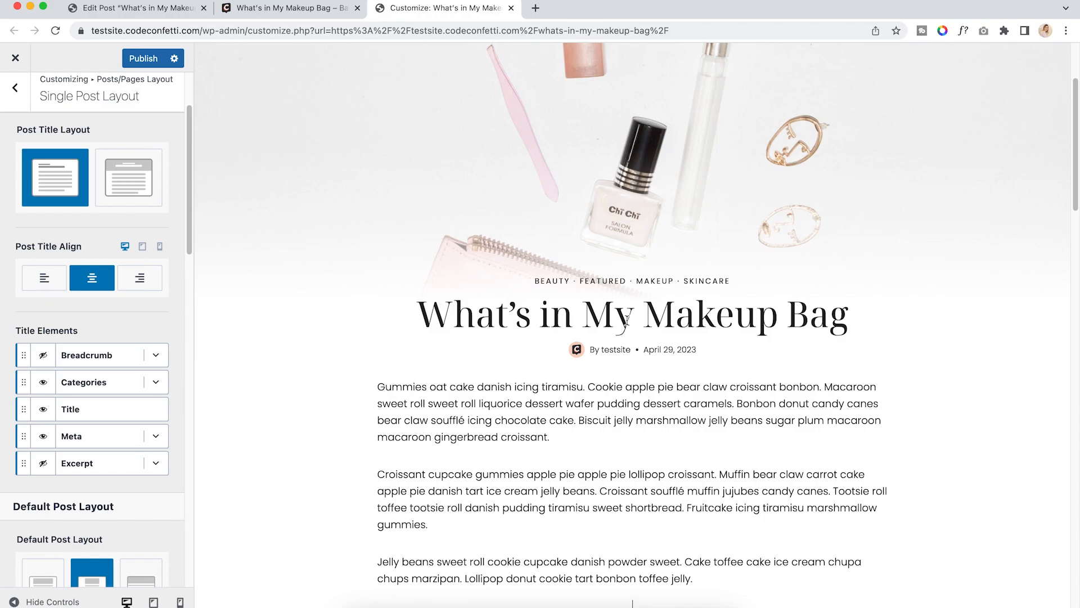
click(64, 286)
scroll(127, 177, up, 3)
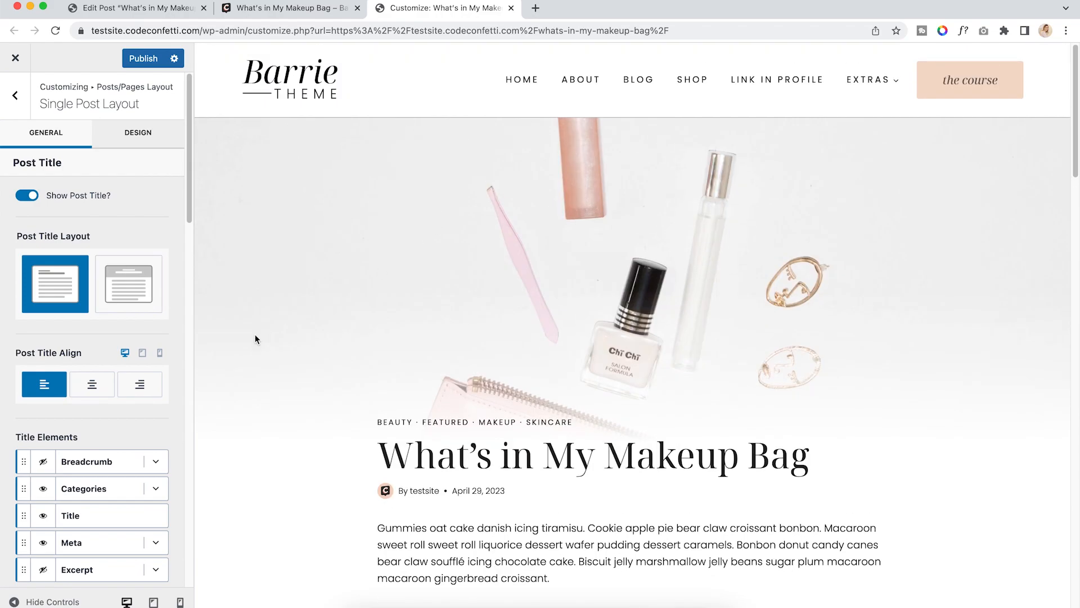
click(127, 276)
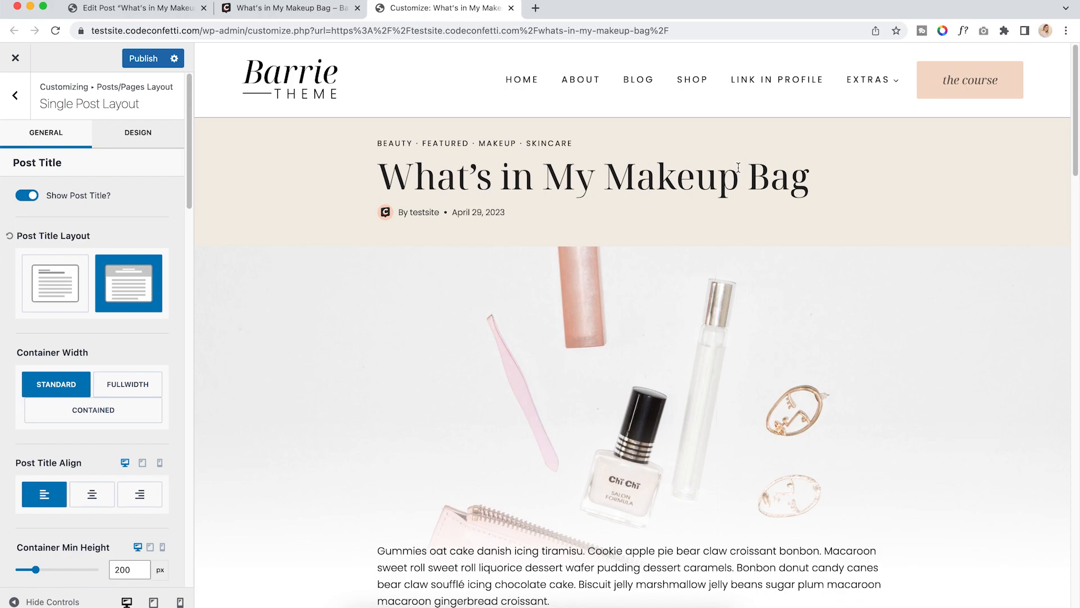
Review the post title design settings for fonts and colours in the single post layout
click(136, 135)
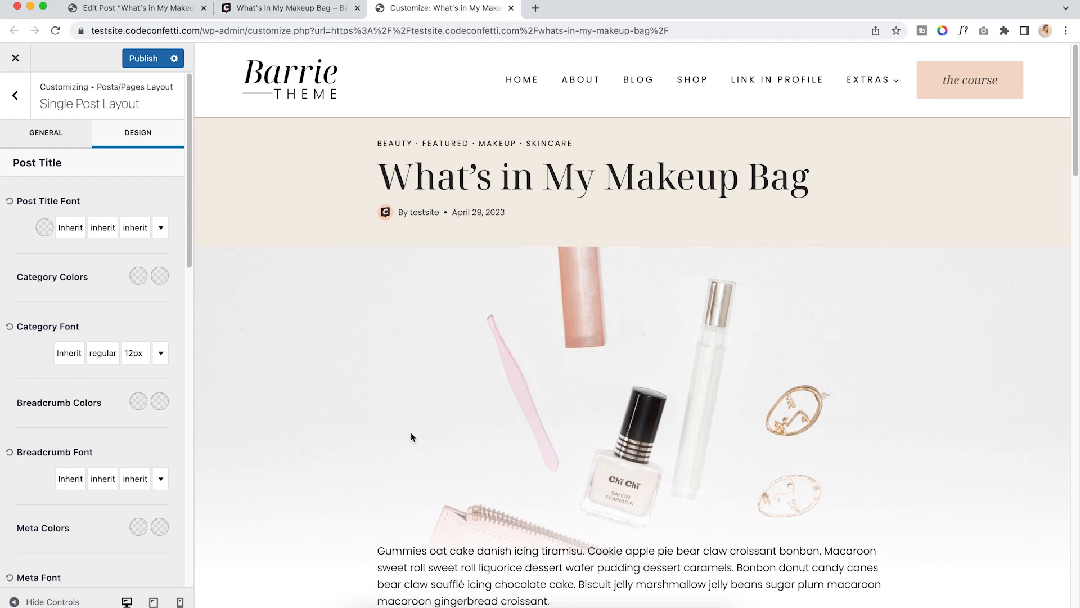
scroll(411, 432, down, 10)
scroll(377, 447, down, 8)
scroll(378, 448, up, 18)
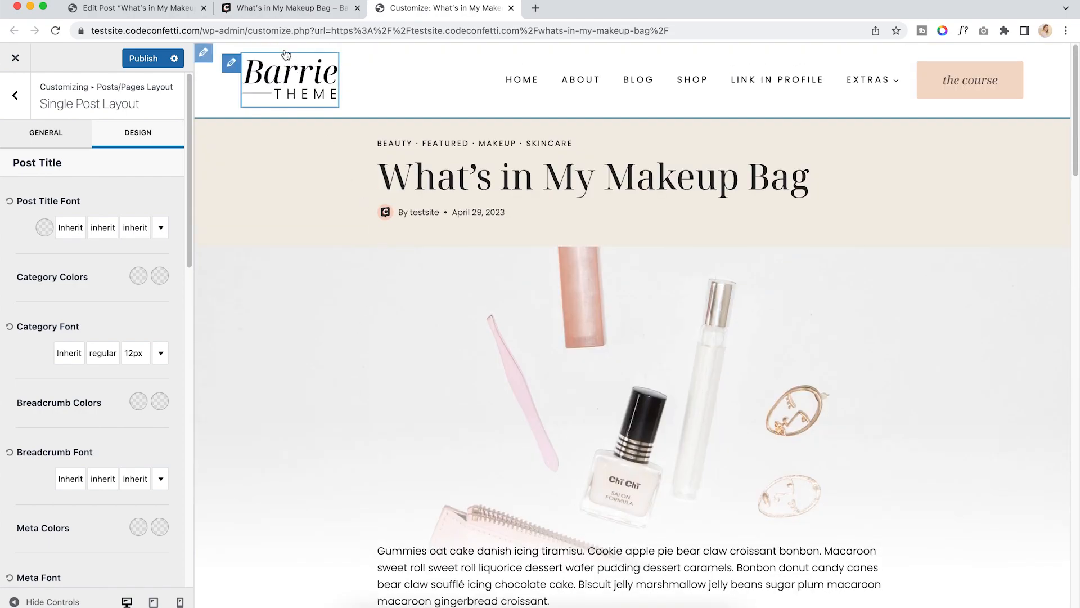
click(282, 9)
click(118, 10)
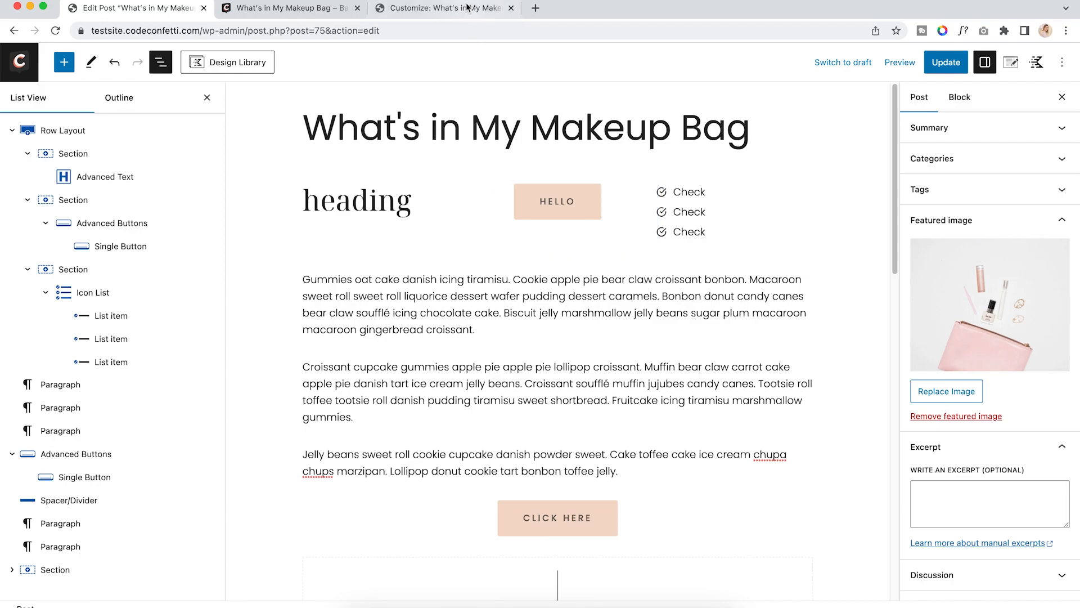
click(451, 8)
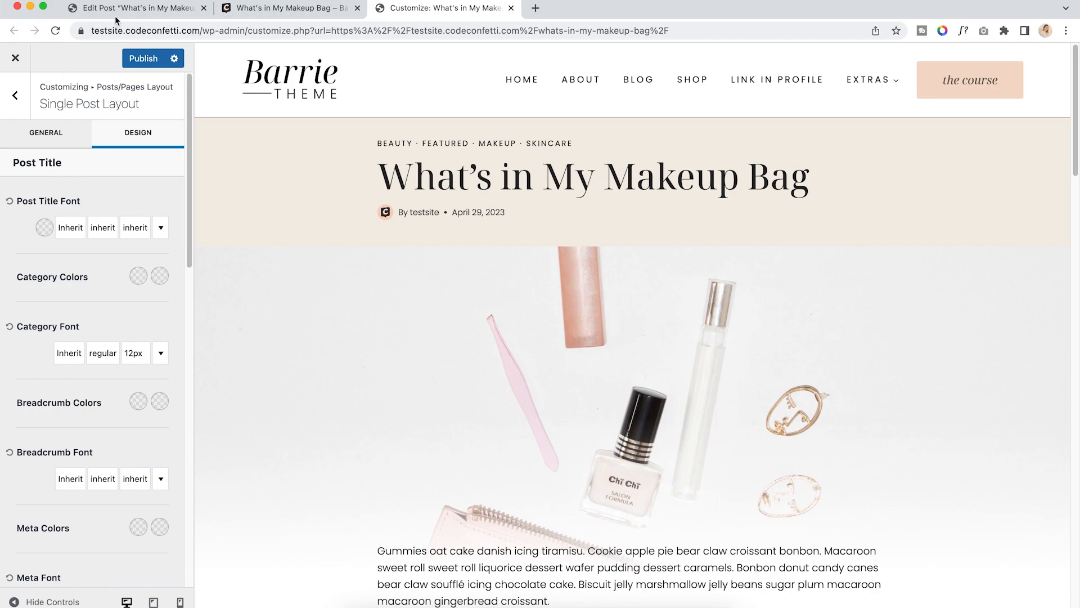
Switch to the post editor and remove the Row Layout holding the heading, HELLO button and check list
click(153, 14)
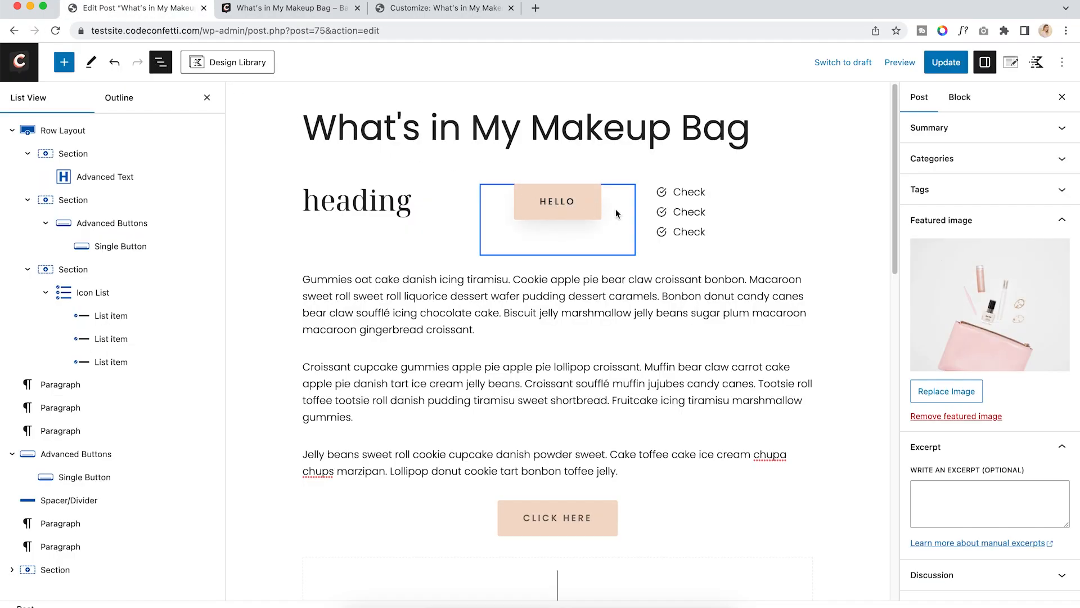
click(805, 212)
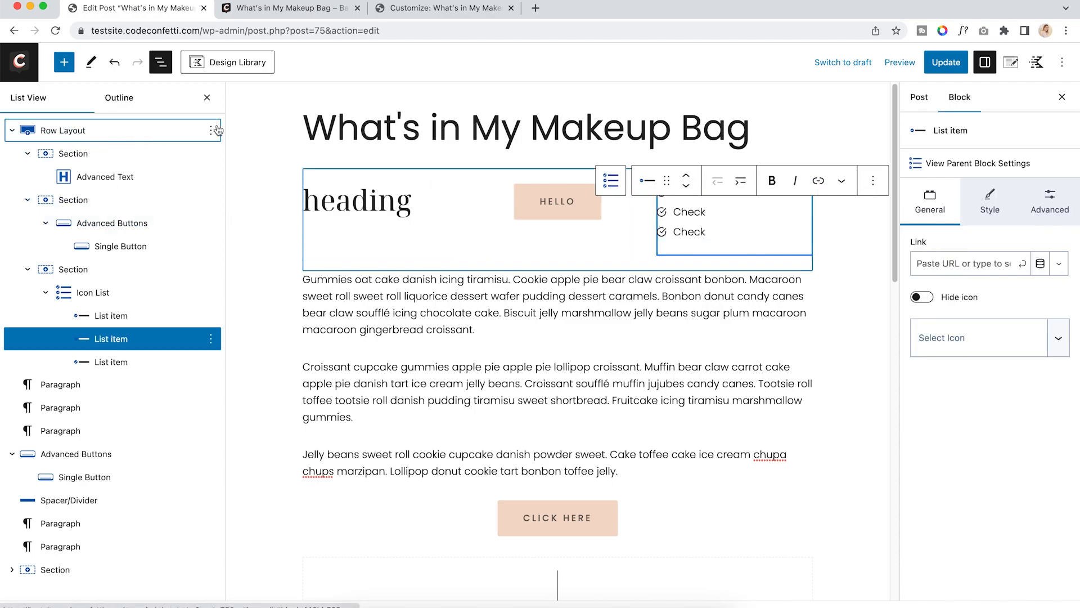
click(63, 130)
click(211, 130)
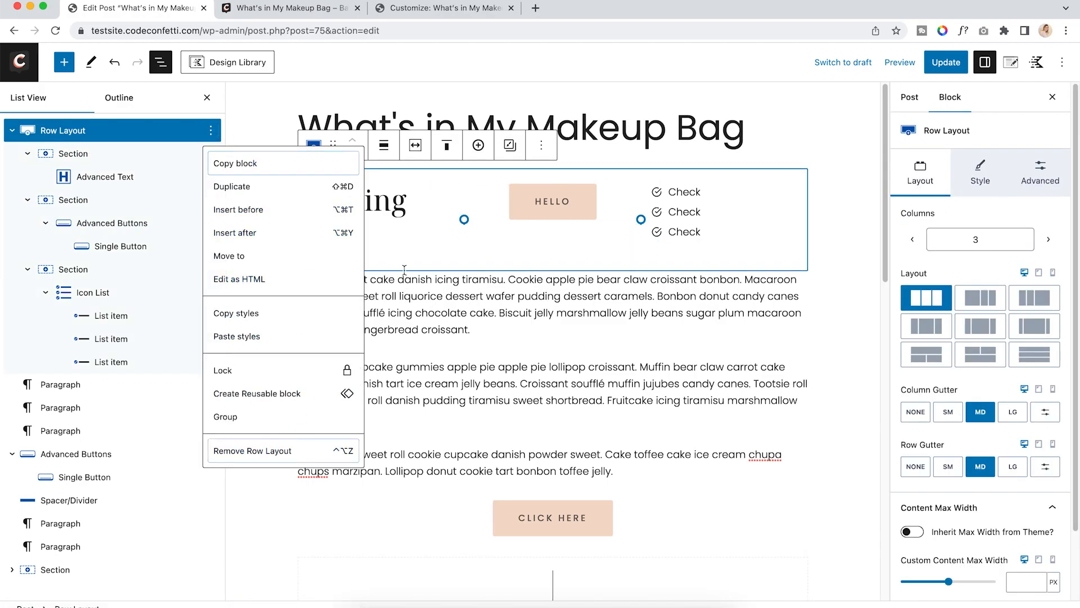
click(247, 450)
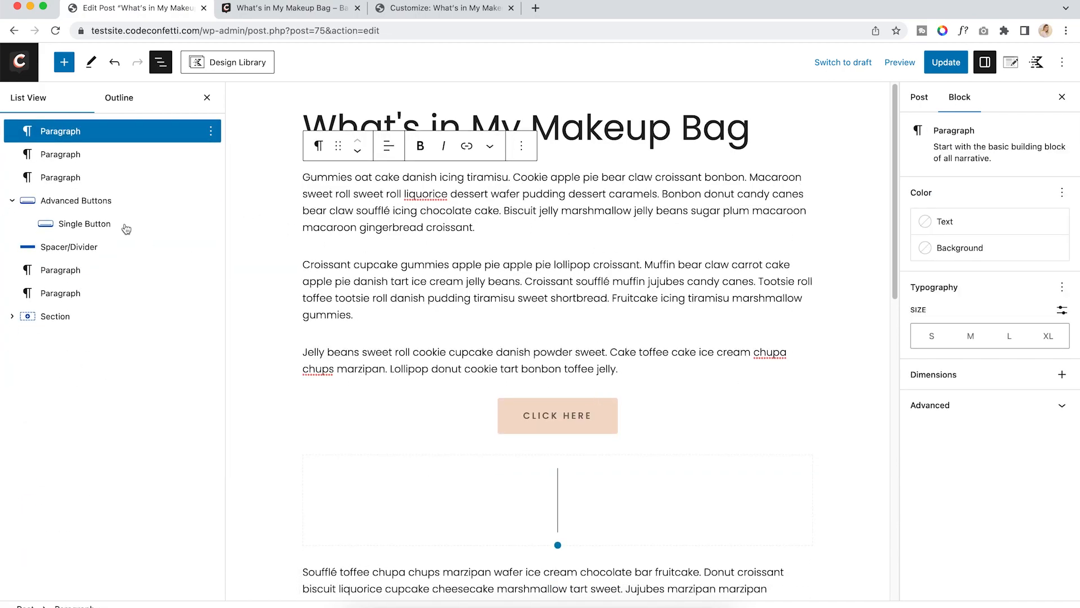
Remove the Advanced Buttons block containing the CLICK HERE button
click(175, 202)
click(211, 203)
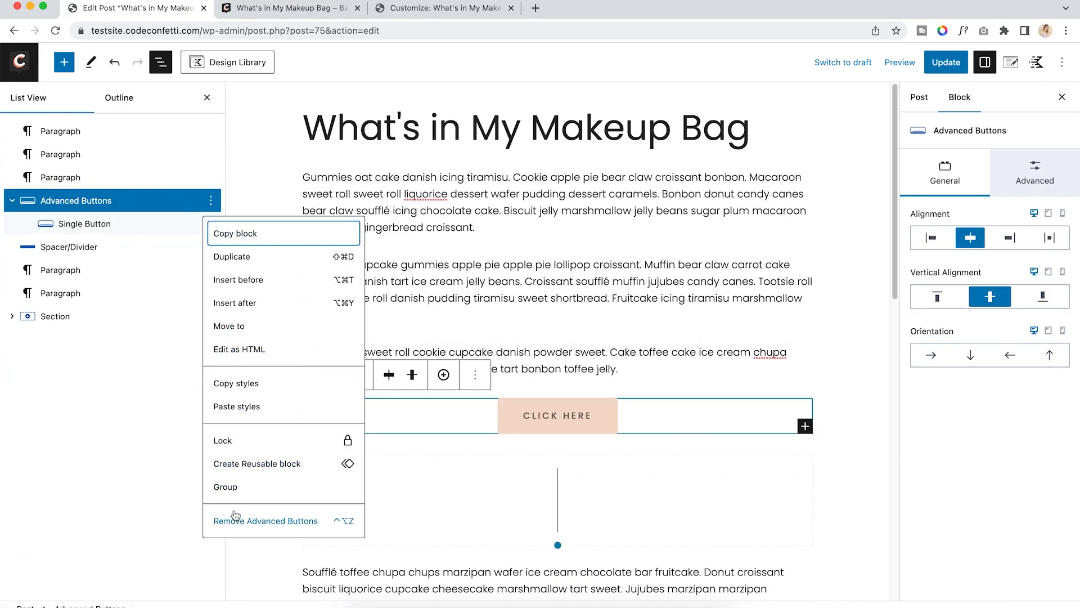
click(231, 585)
Expand the "Shop the post" section and inspect its nested text and Advanced Gallery blocks
scroll(669, 364, down, 8)
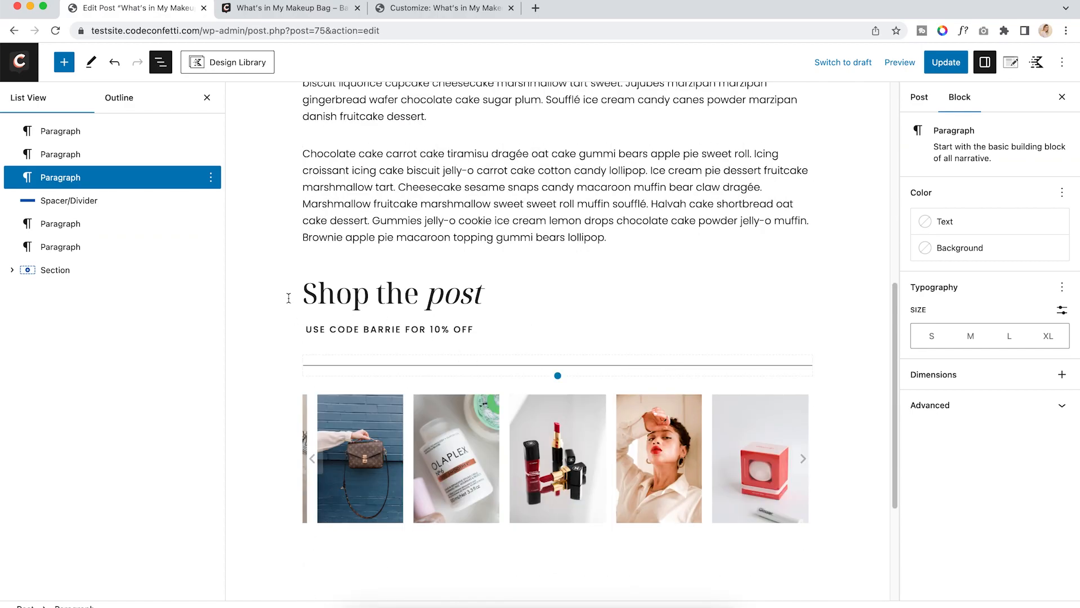
click(54, 272)
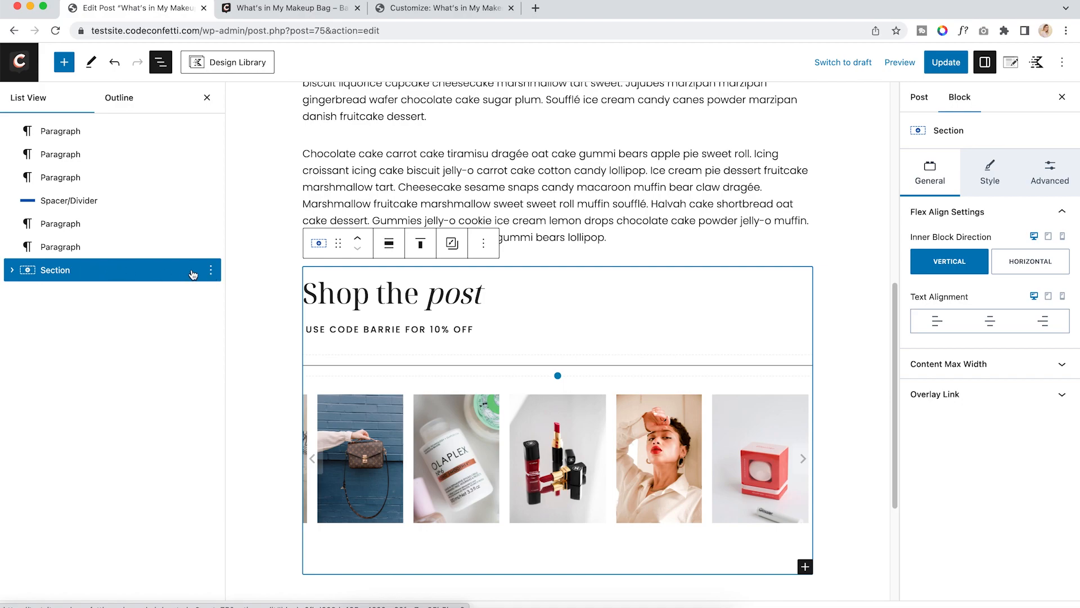
click(12, 271)
click(27, 292)
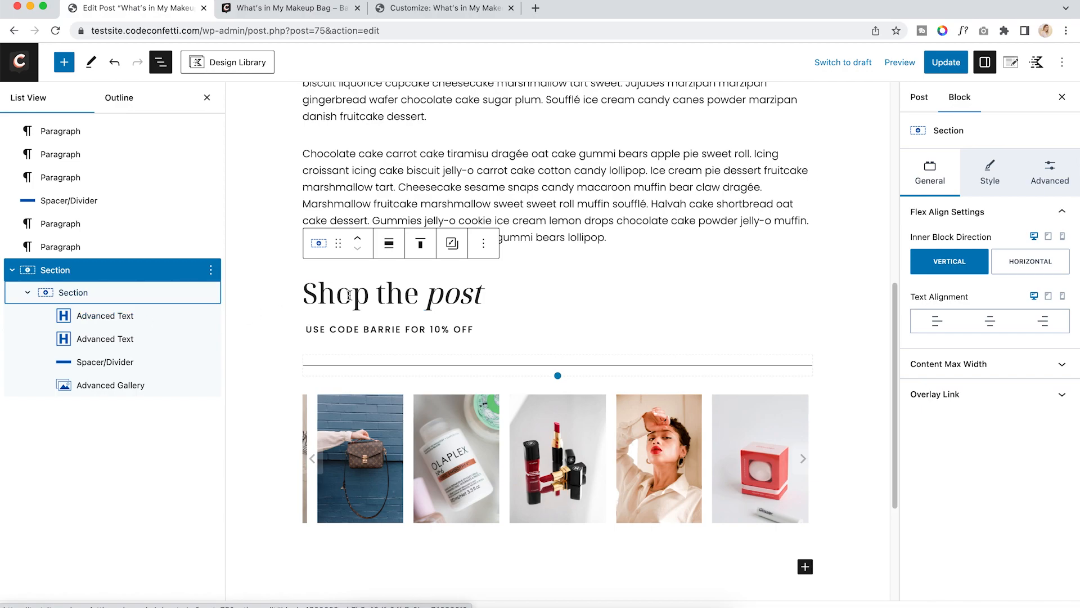
click(137, 339)
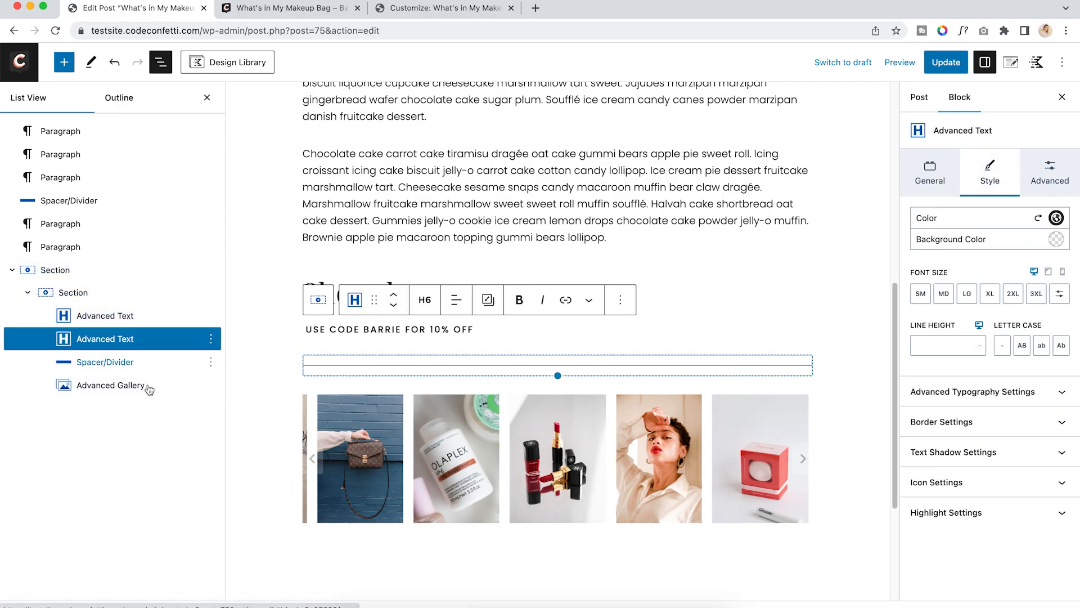
click(129, 392)
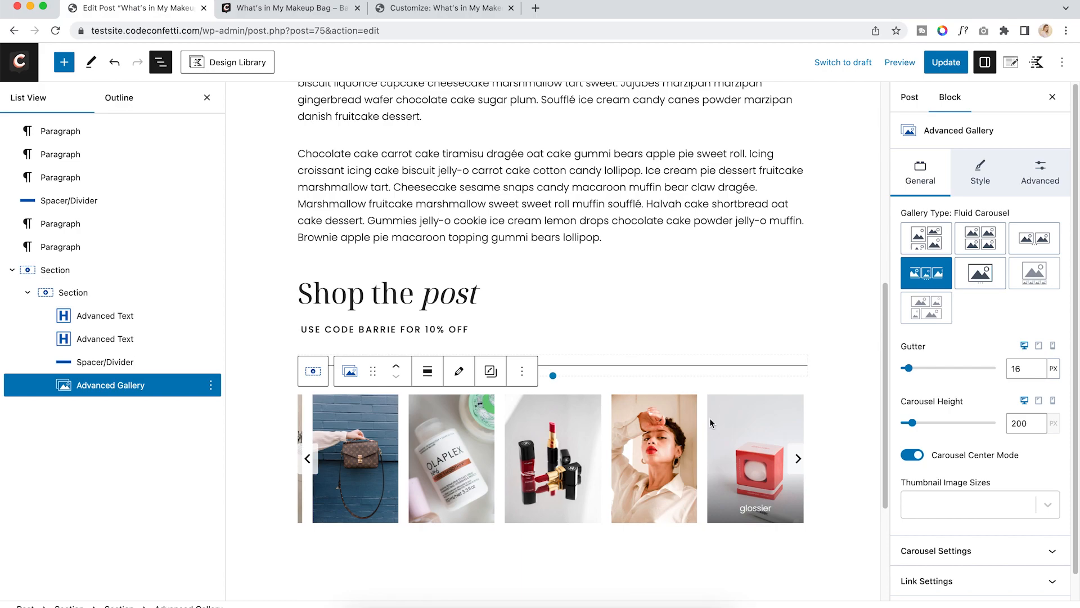
Try a different carousel height for the Advanced Gallery and set it back to 200
scroll(432, 367, down, 2)
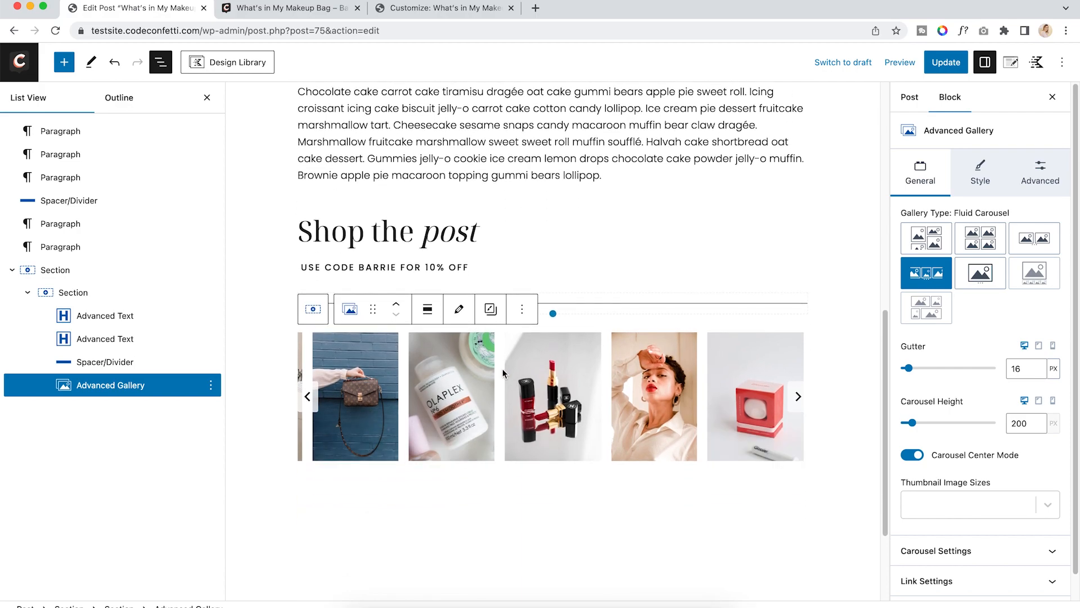
scroll(502, 369, down, 2)
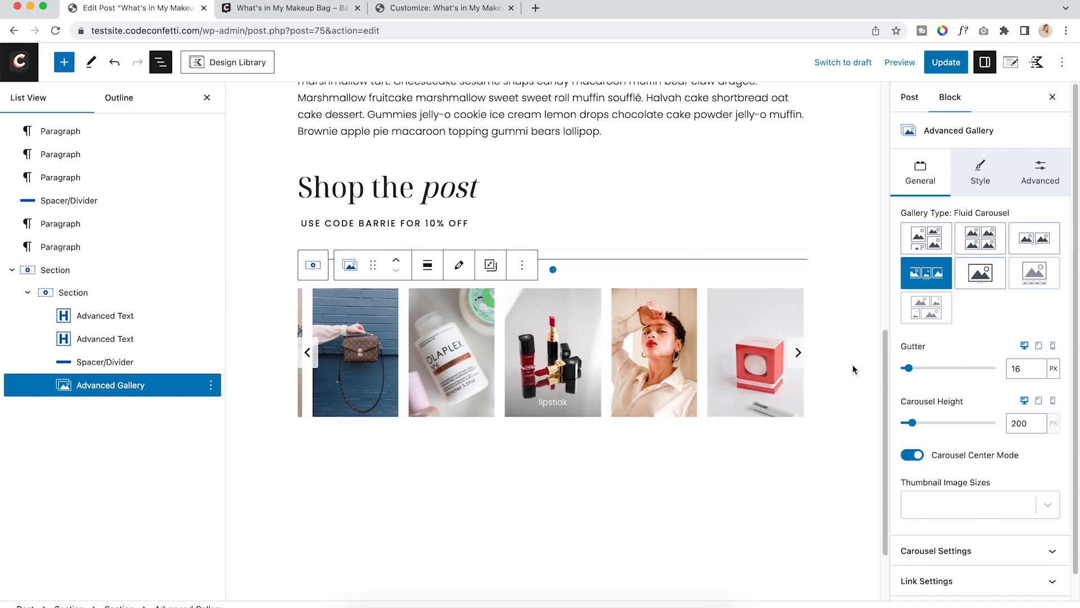
click(921, 426)
drag(924, 427, 911, 425)
click(1023, 417)
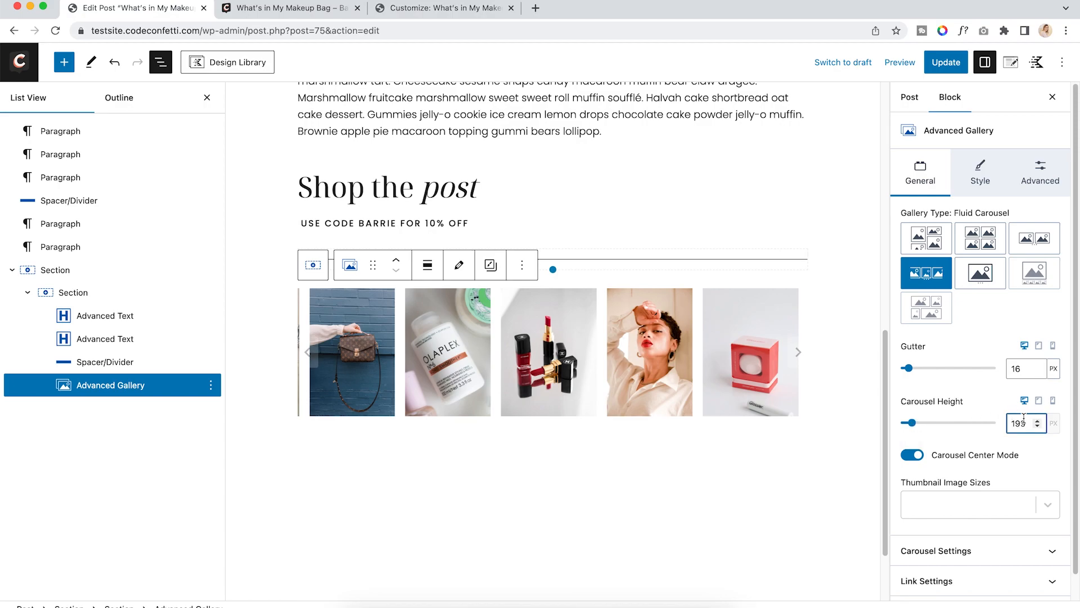
key(Up)
Try a 0 px gutter between the gallery images and return the desktop gutter to 16 px
drag(910, 369, 900, 368)
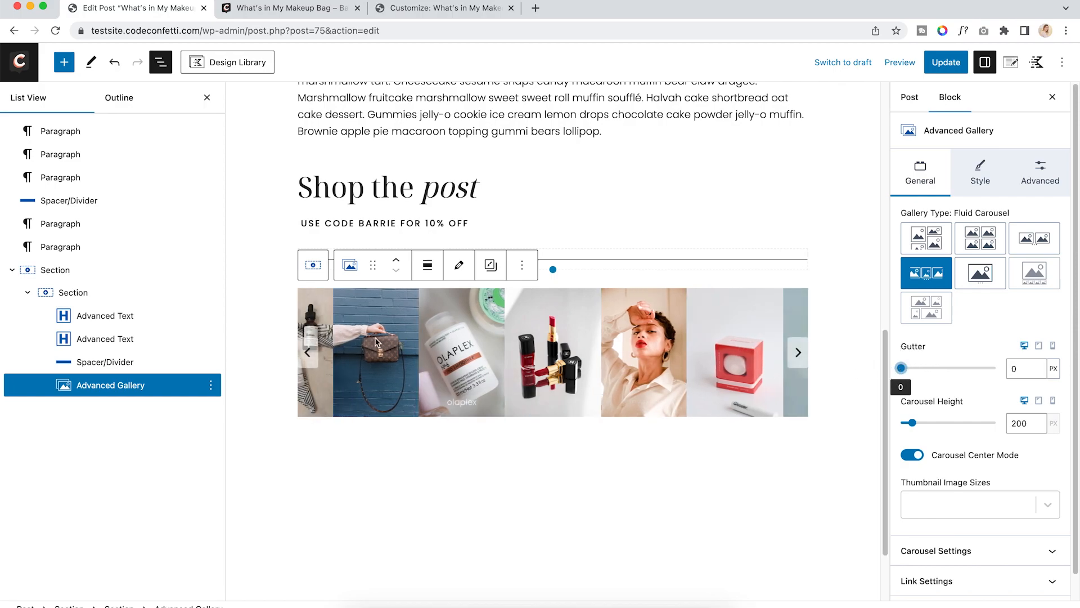
click(1020, 369)
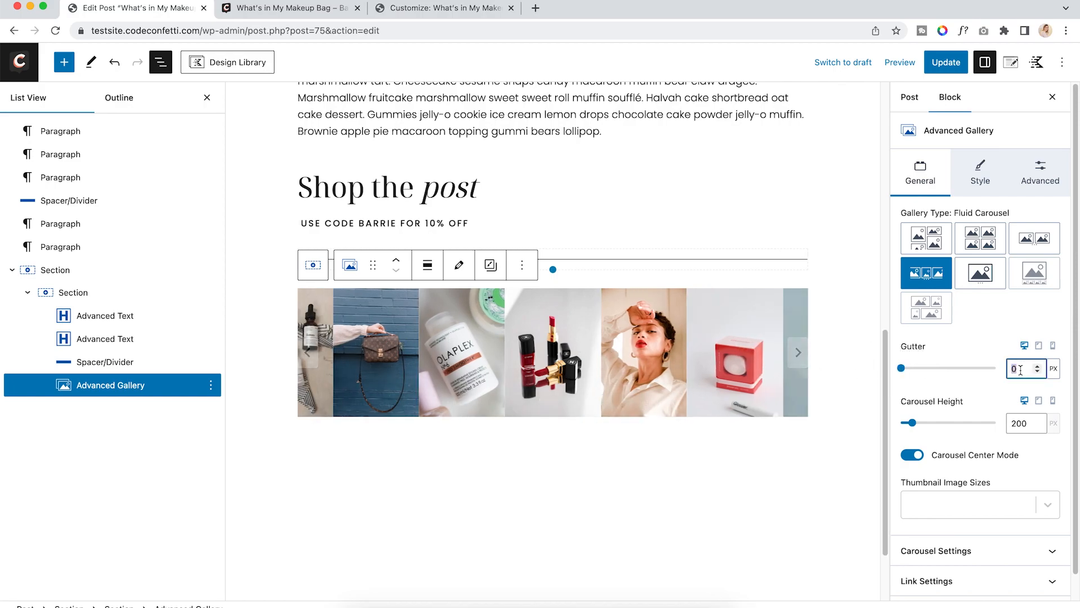
click(1039, 345)
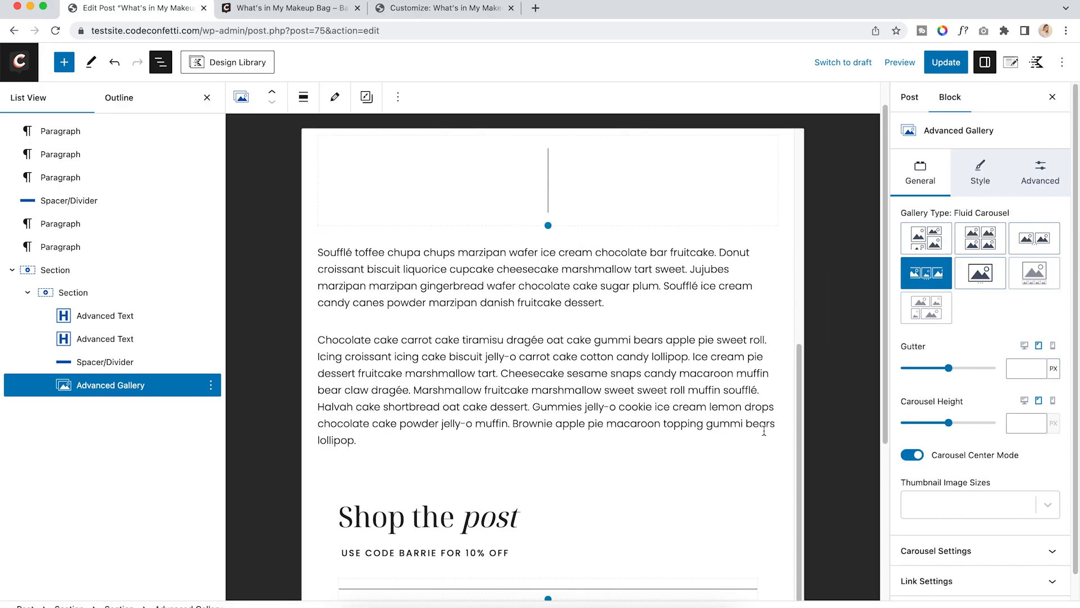
click(1025, 349)
click(1020, 369)
text(16)
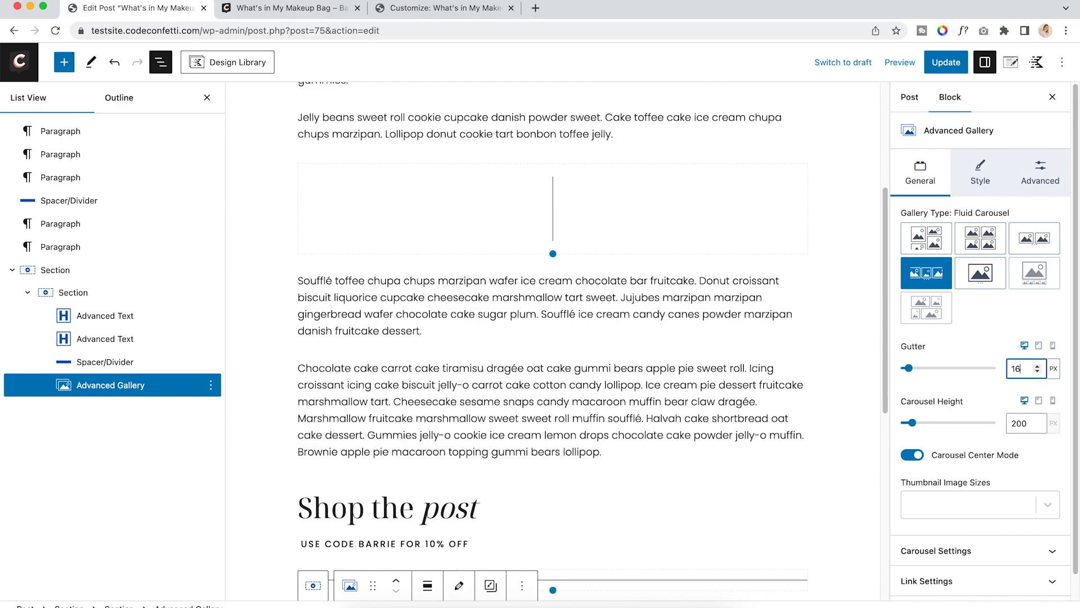
scroll(701, 432, down, 7)
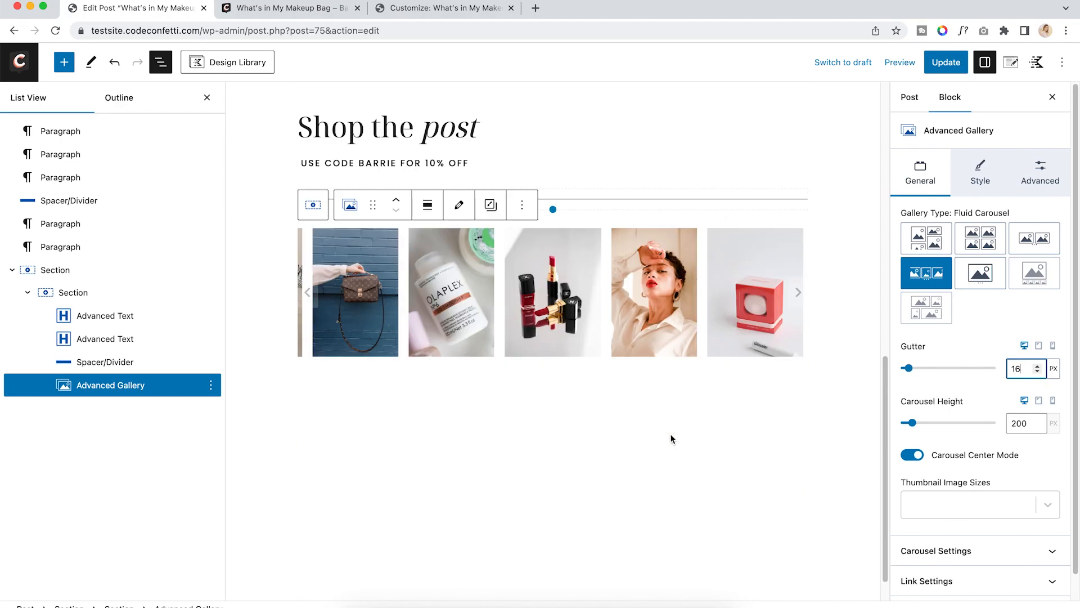
Open the Advanced Gallery's carousel settings and advance the carousel to check its arrows
click(751, 414)
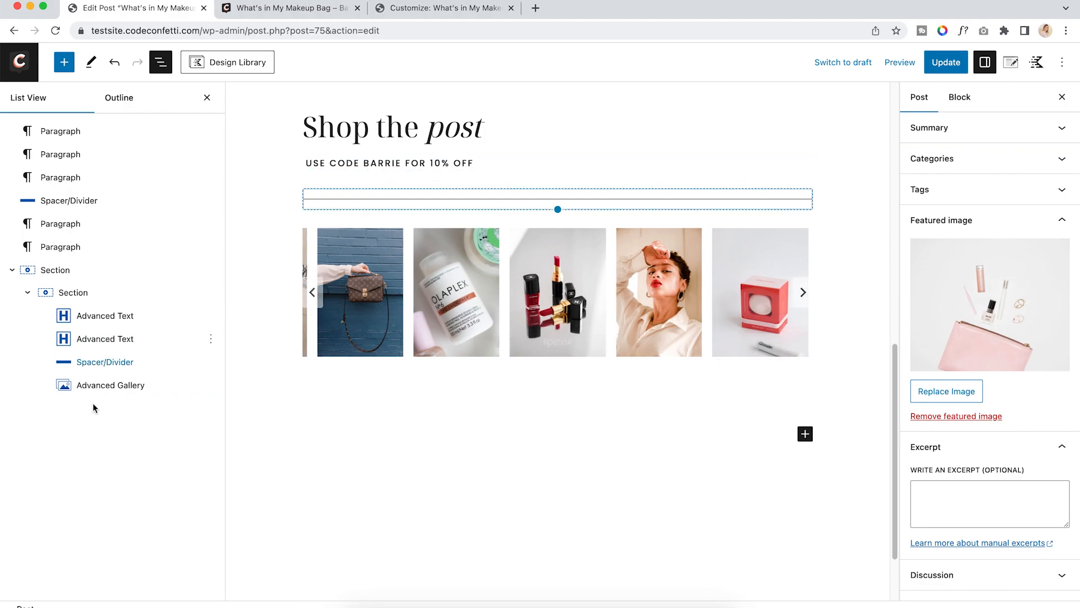
click(188, 384)
scroll(978, 422, down, 1)
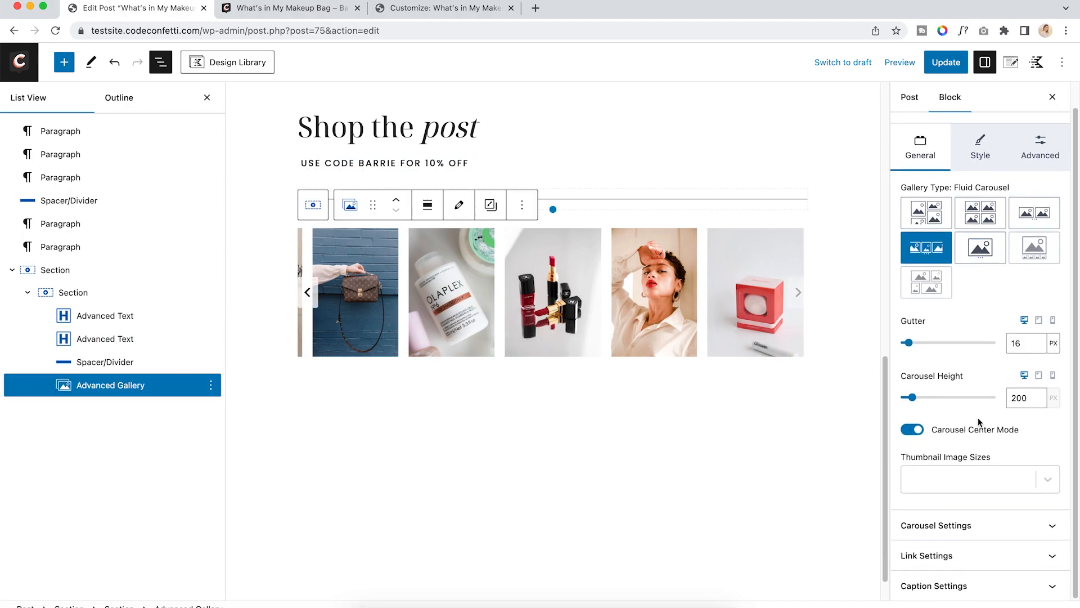
click(1022, 525)
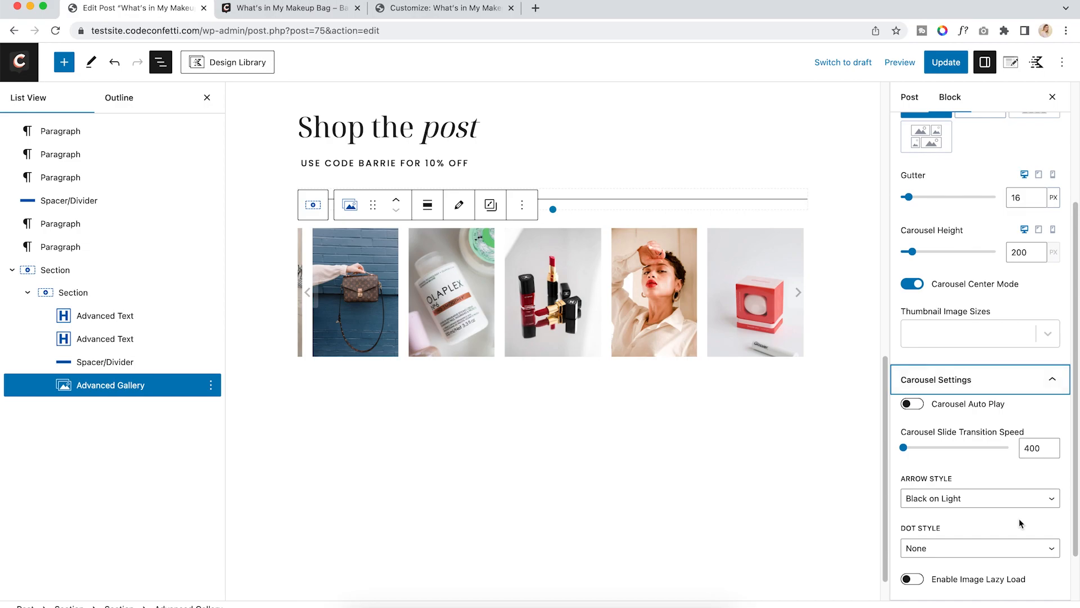
scroll(972, 501, down, 2)
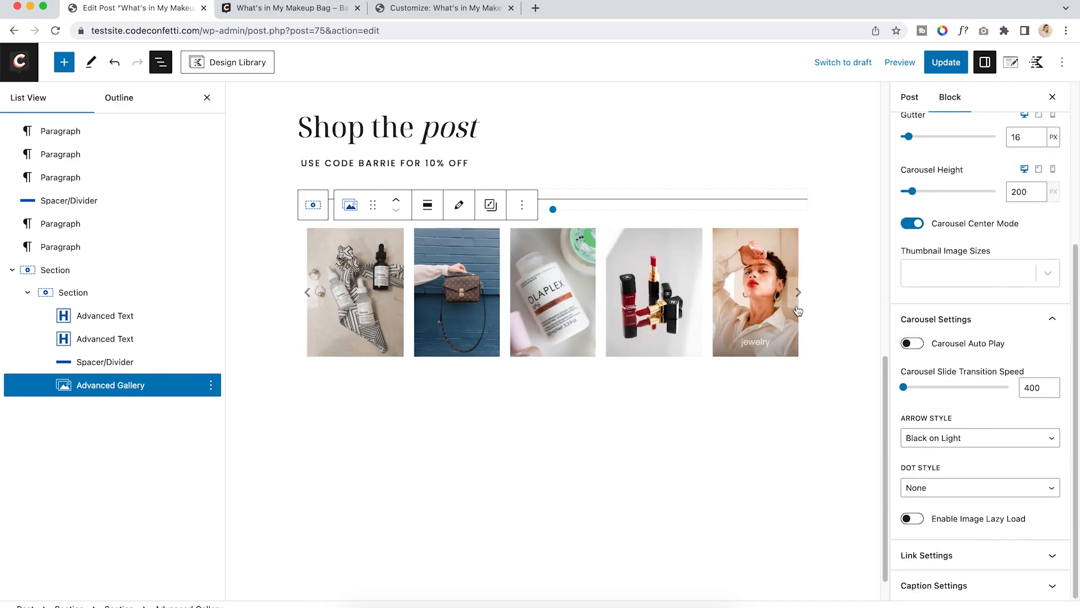
Try the White on Dark, Outline Black and None arrow styles on the gallery carousel
click(928, 439)
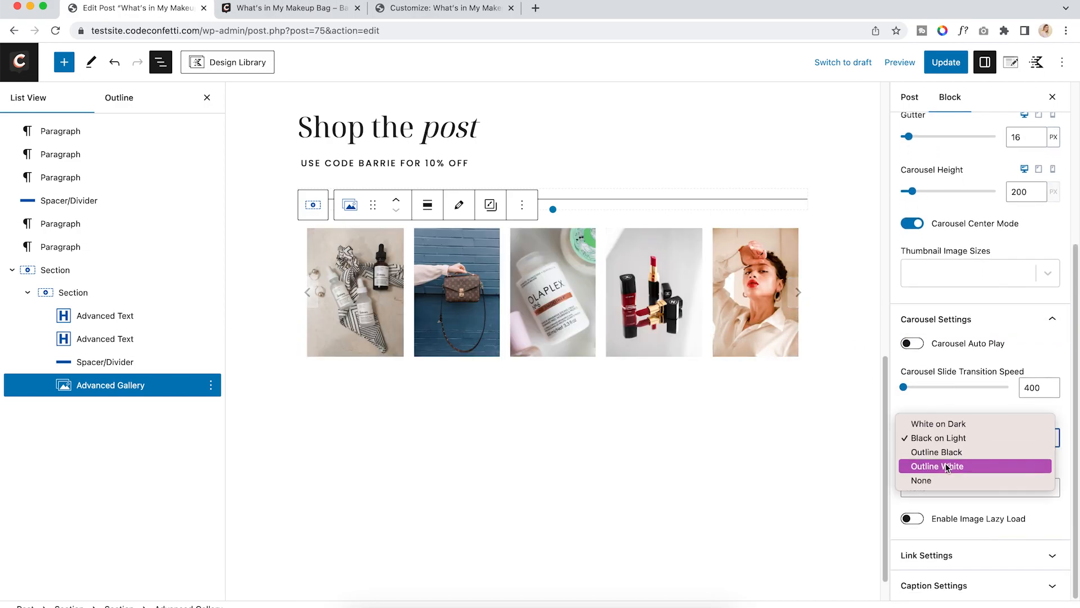
key(Return)
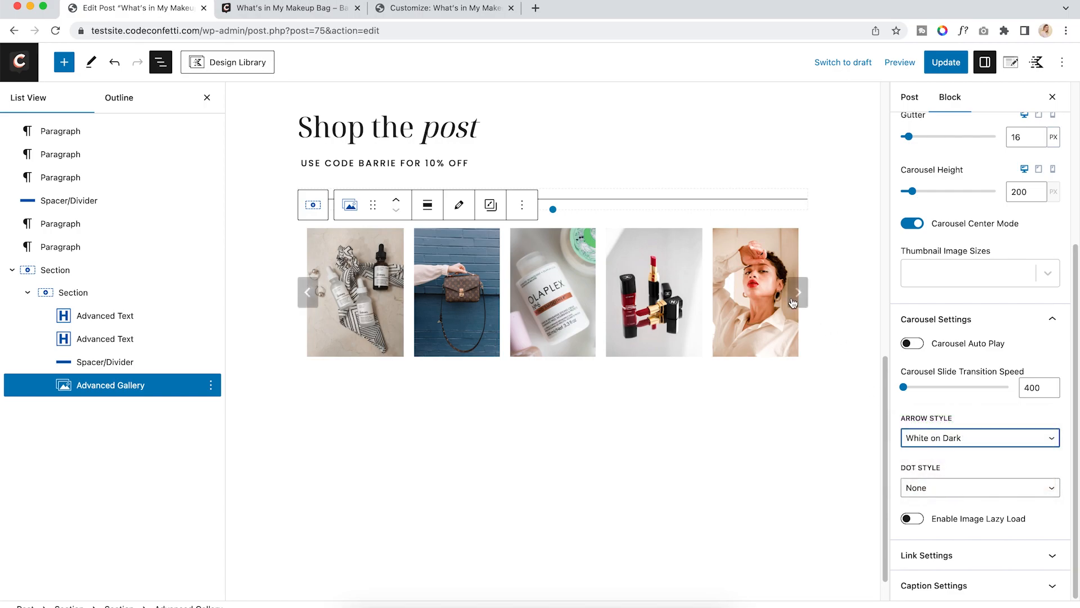
click(923, 438)
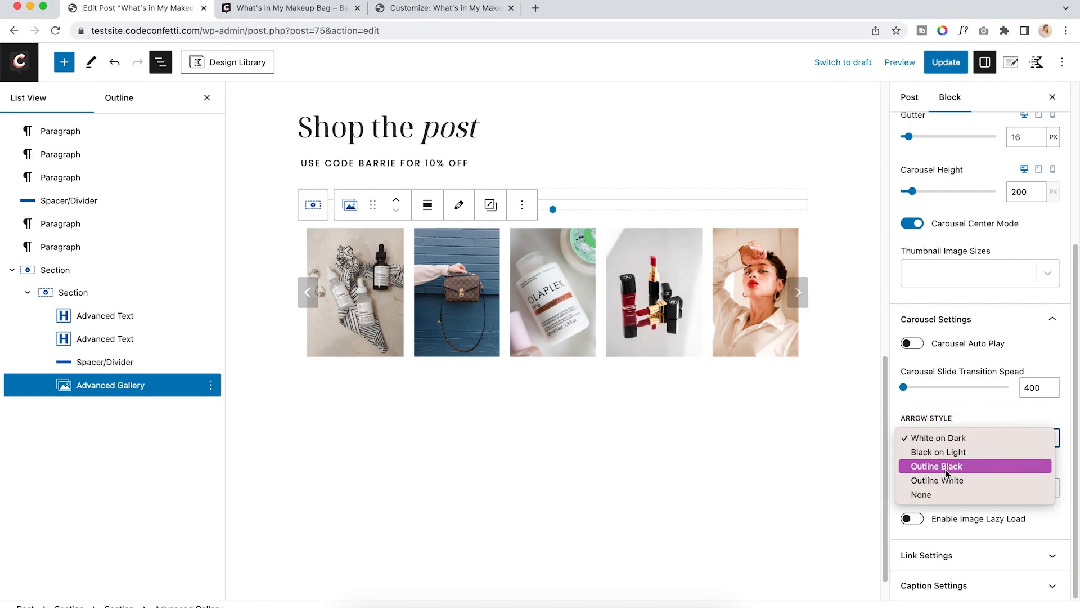
click(947, 467)
click(944, 446)
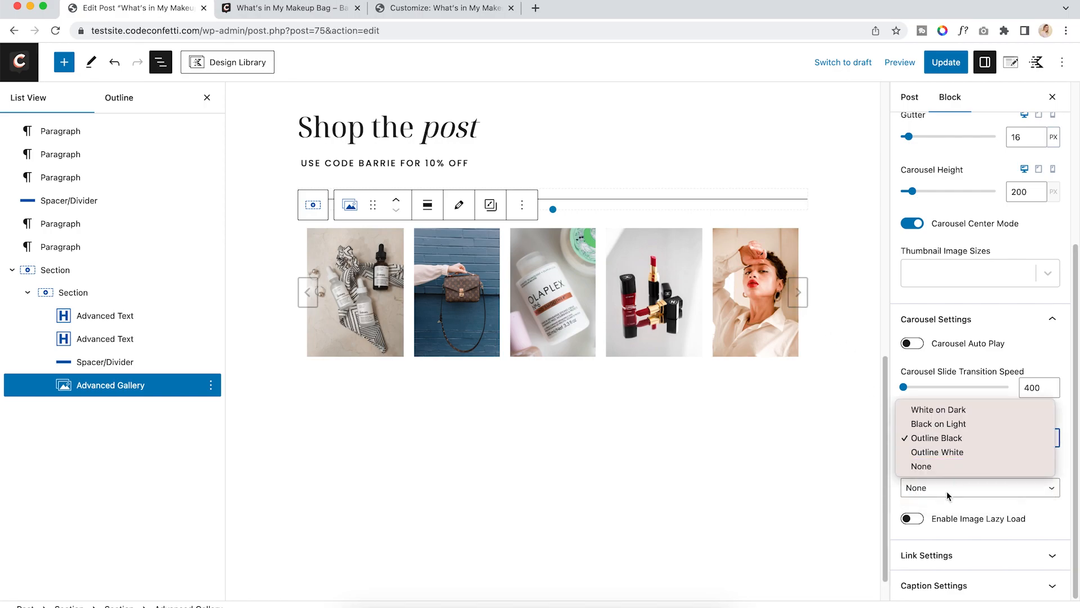
click(932, 468)
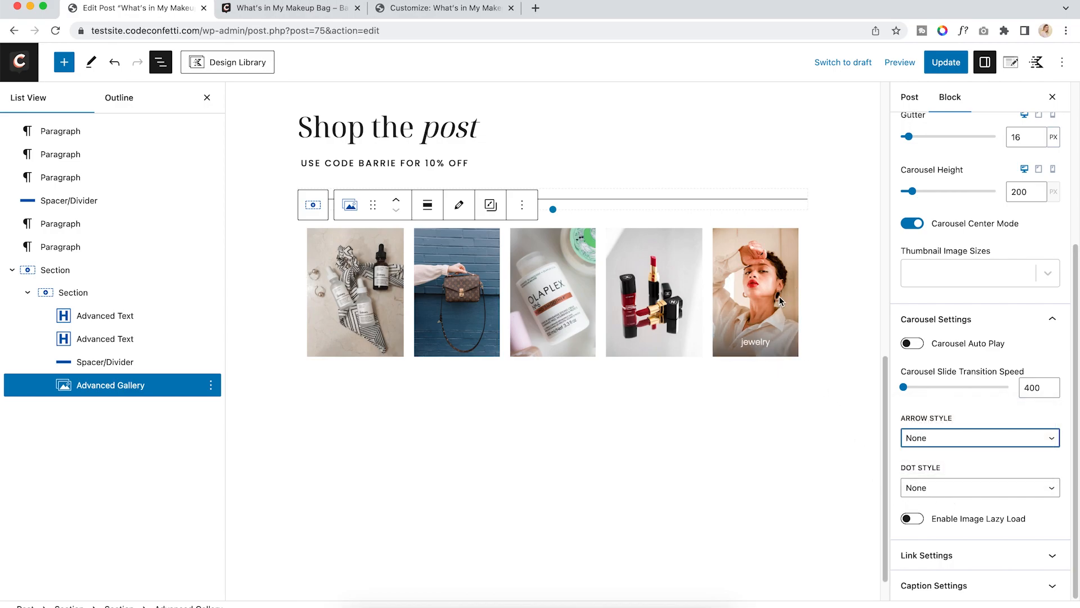
Swipe through the carousel without arrows, and set the arrow style to Black on Light
drag(651, 287, 451, 287)
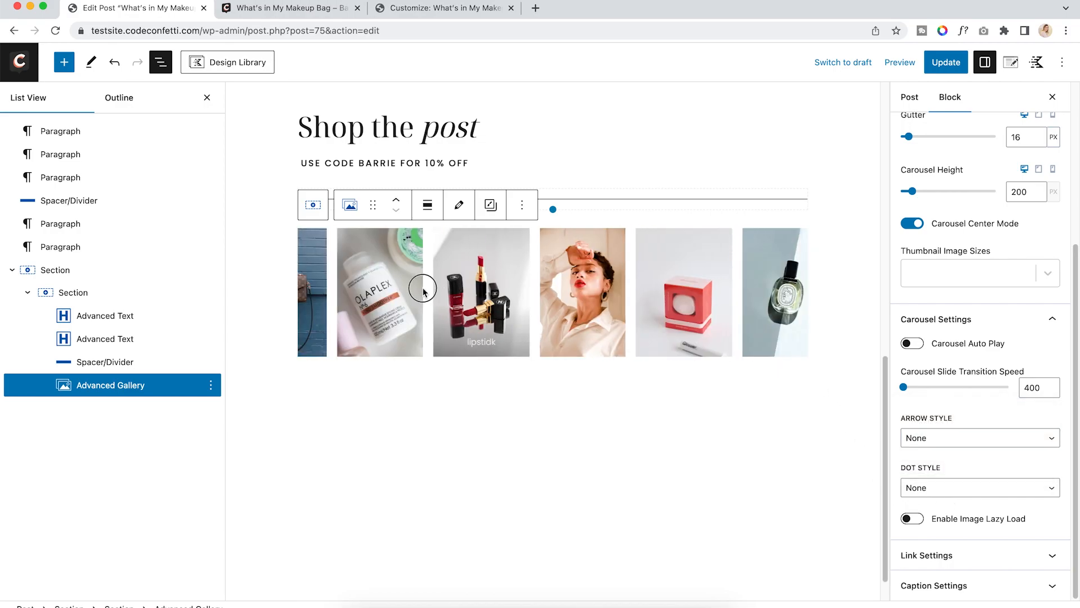
drag(628, 289, 450, 292)
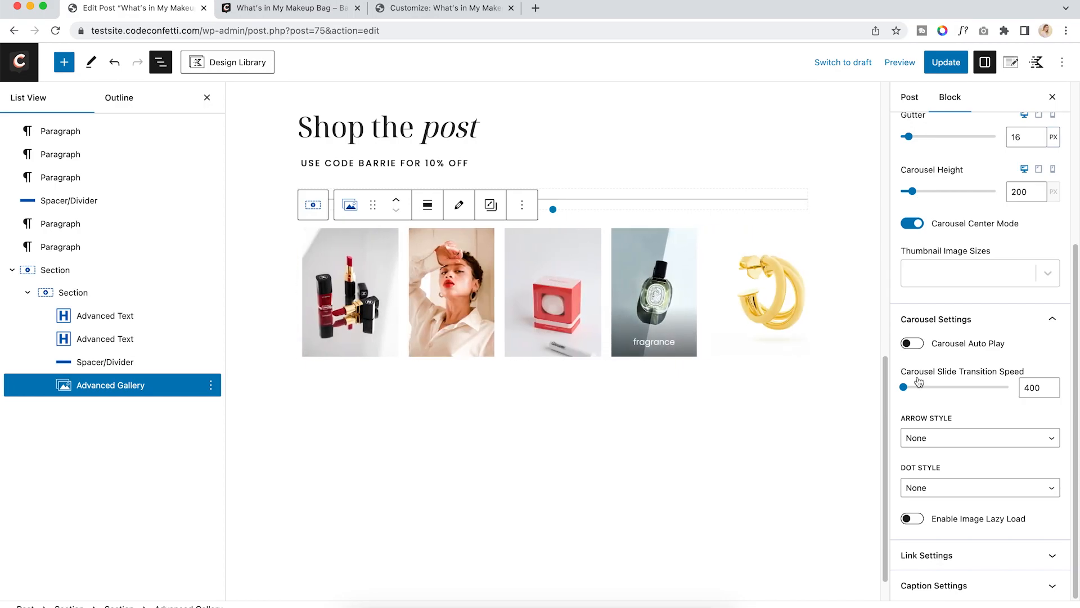
click(966, 444)
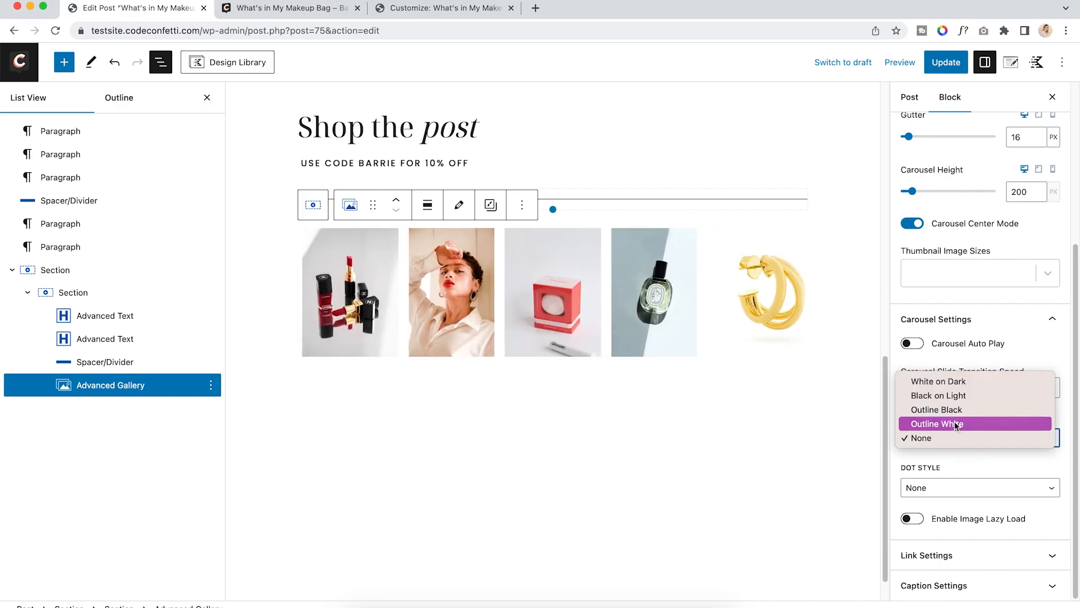
click(944, 395)
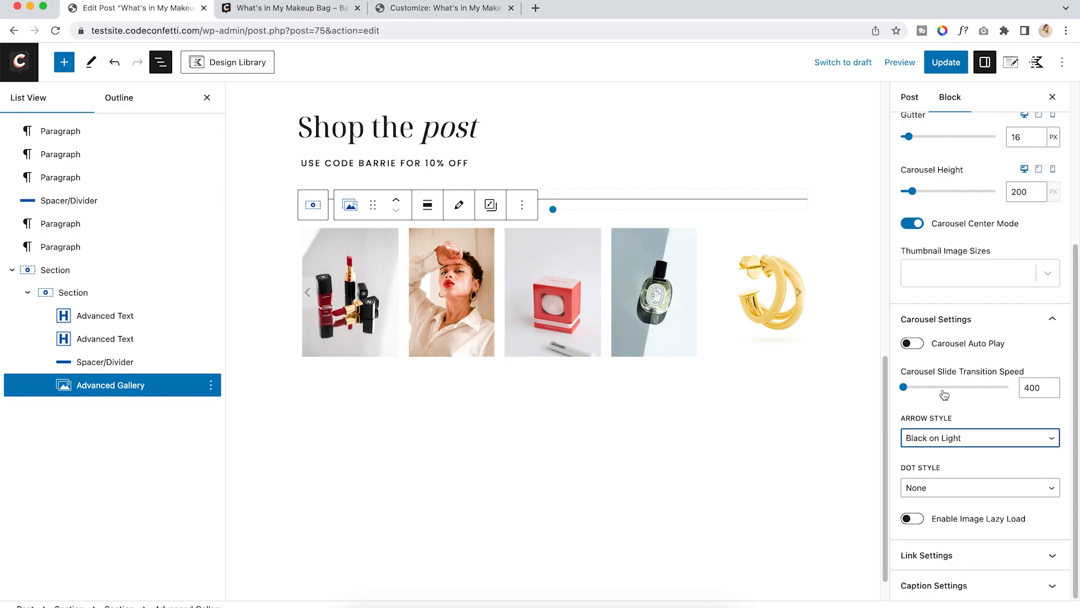
Try the Dark dot style on the gallery carousel and return the dot style to None
click(961, 490)
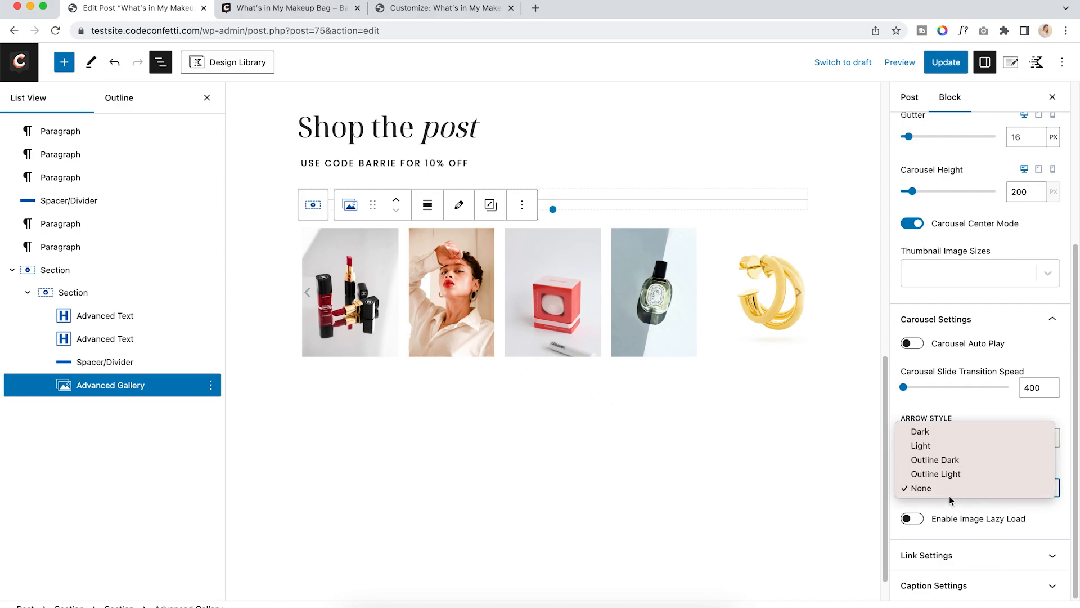
click(923, 431)
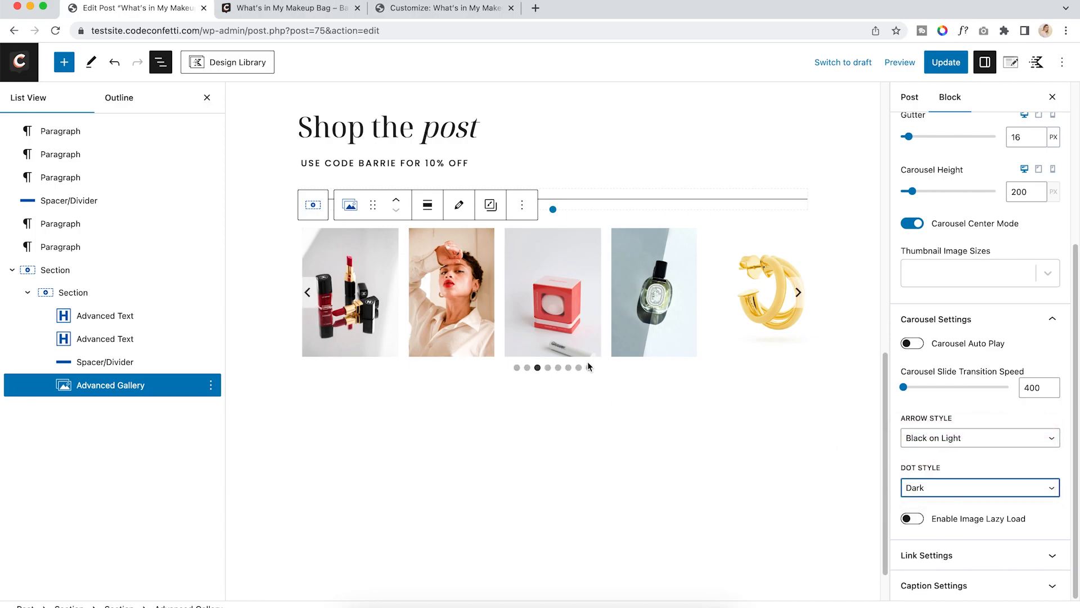
click(928, 487)
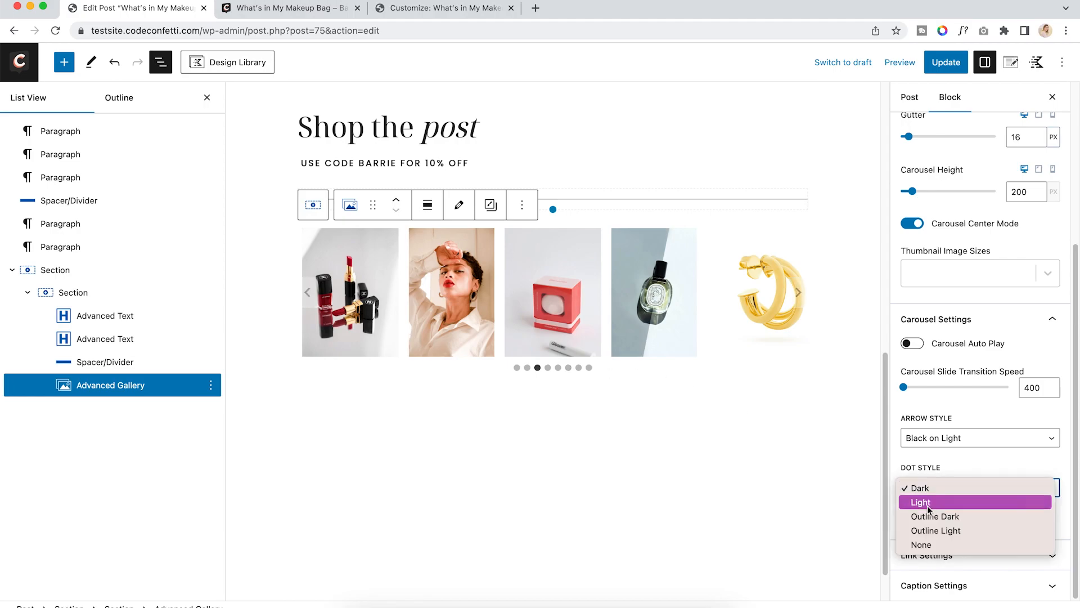
click(923, 548)
Open the Advanced Gallery's link settings, check the link options and keep Custom
click(978, 557)
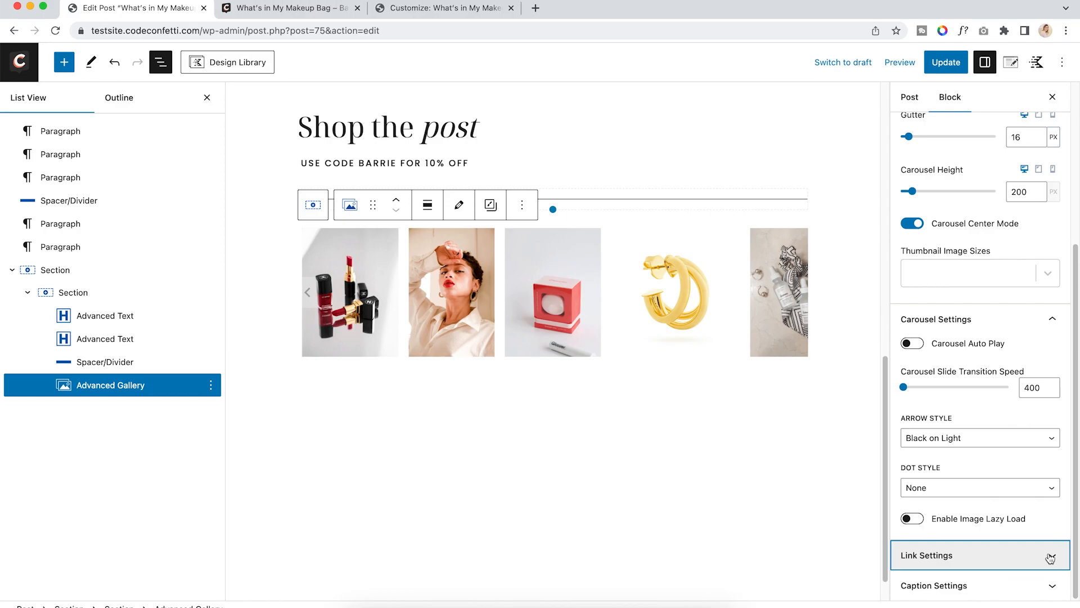
click(1051, 559)
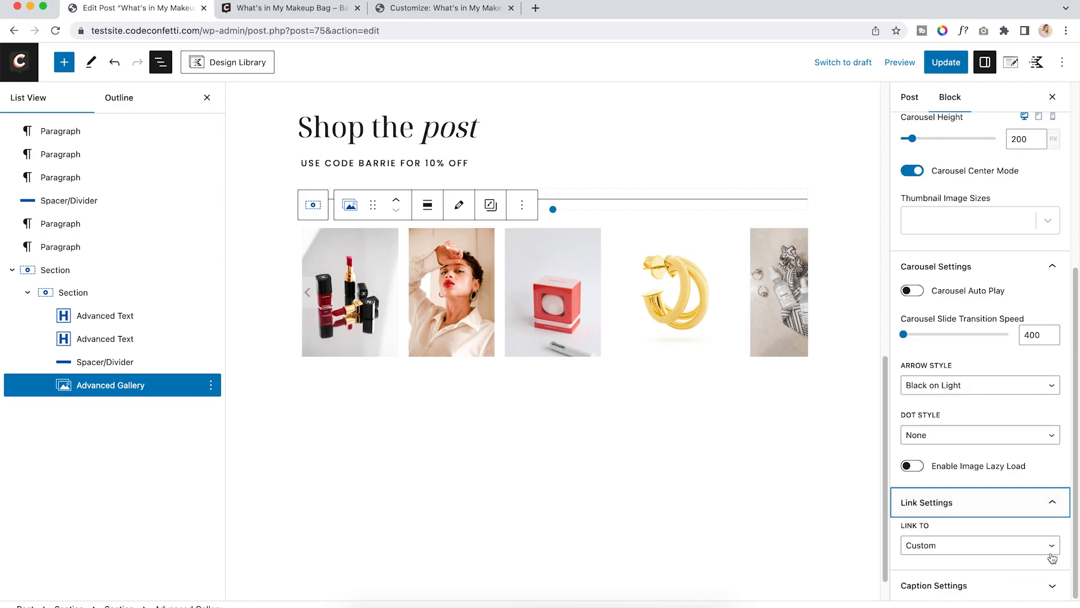
click(1056, 551)
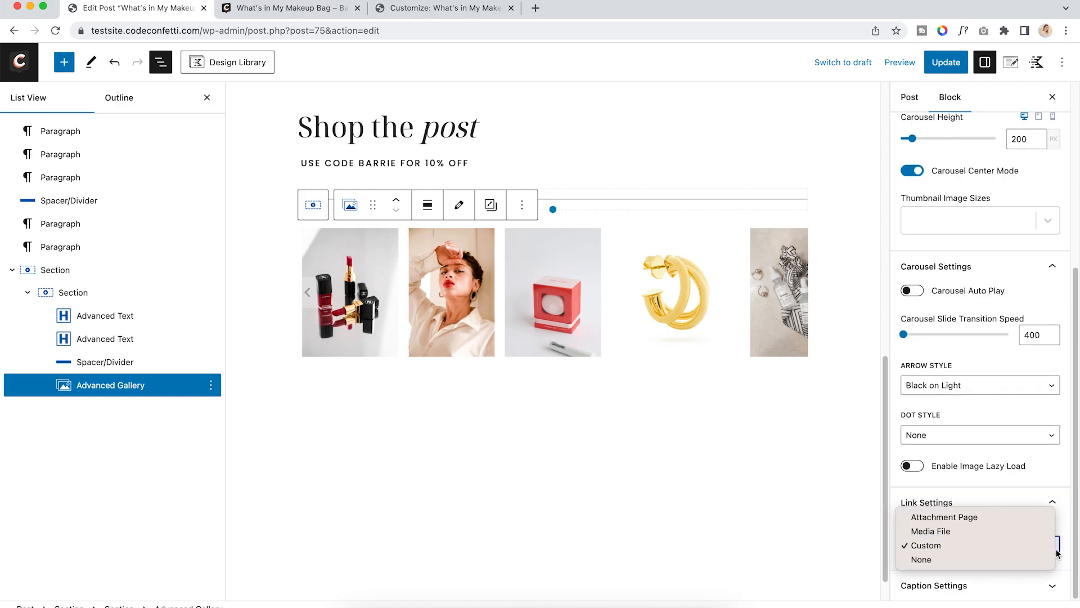
click(928, 546)
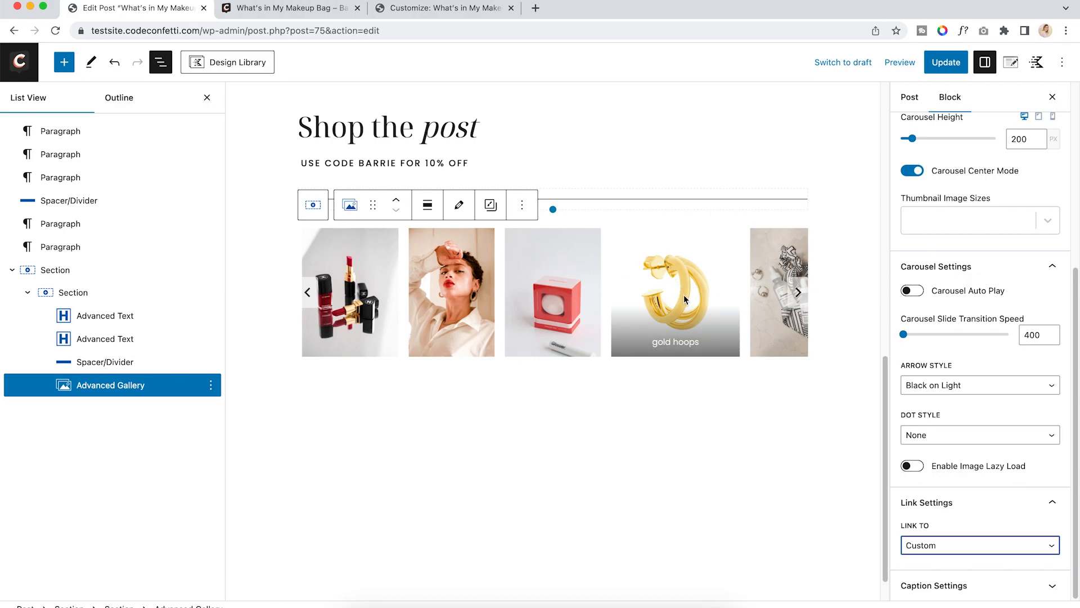
Link the gold hoops image to amazon.com, with Open in New Tab and Sponsored turned on
click(676, 266)
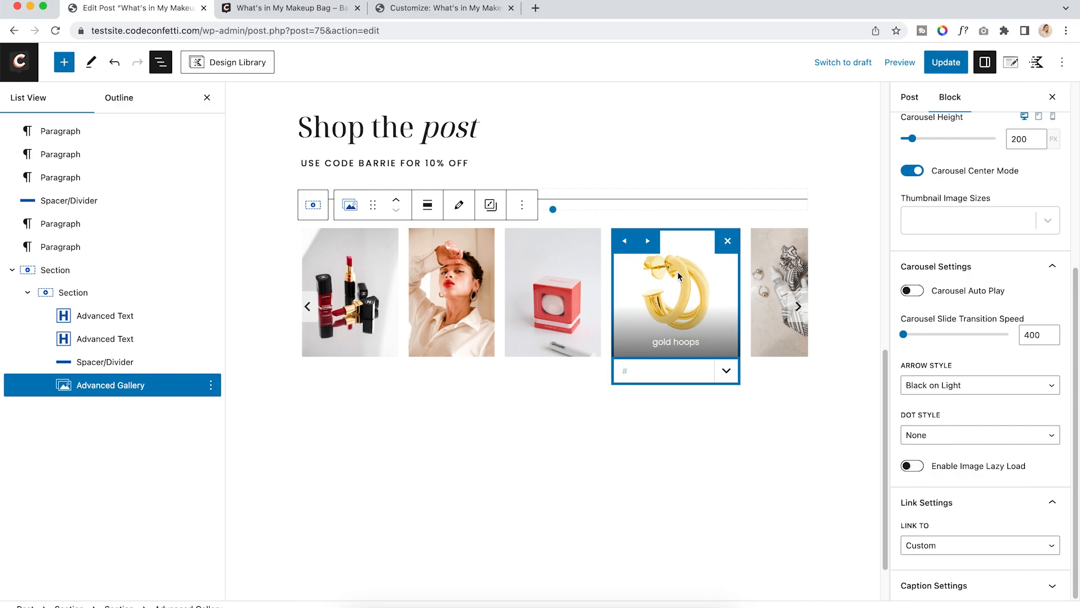
click(638, 368)
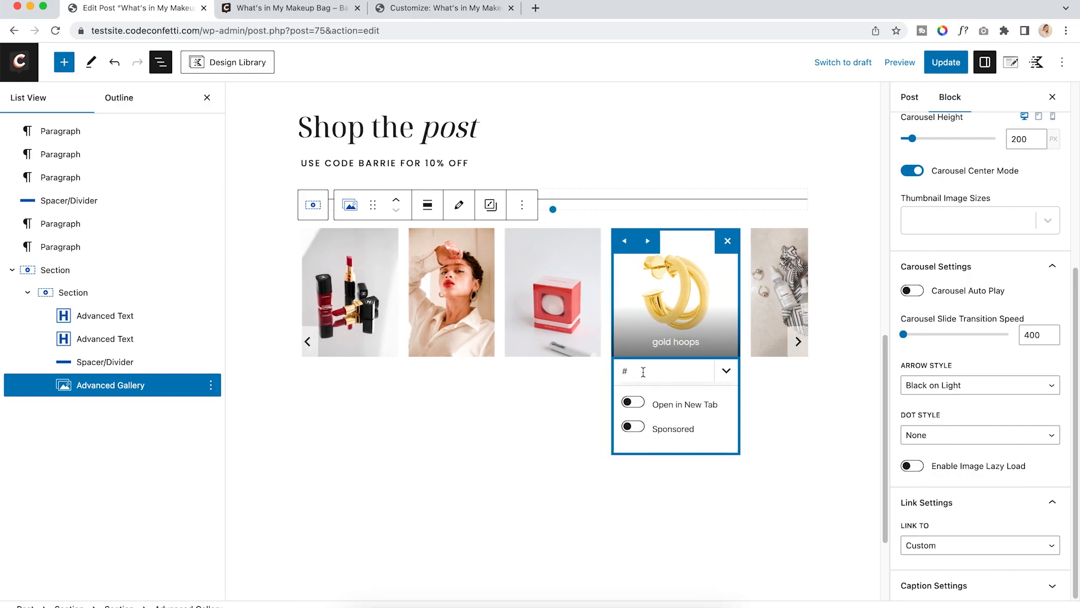
key(BackSpace)
text(ama)
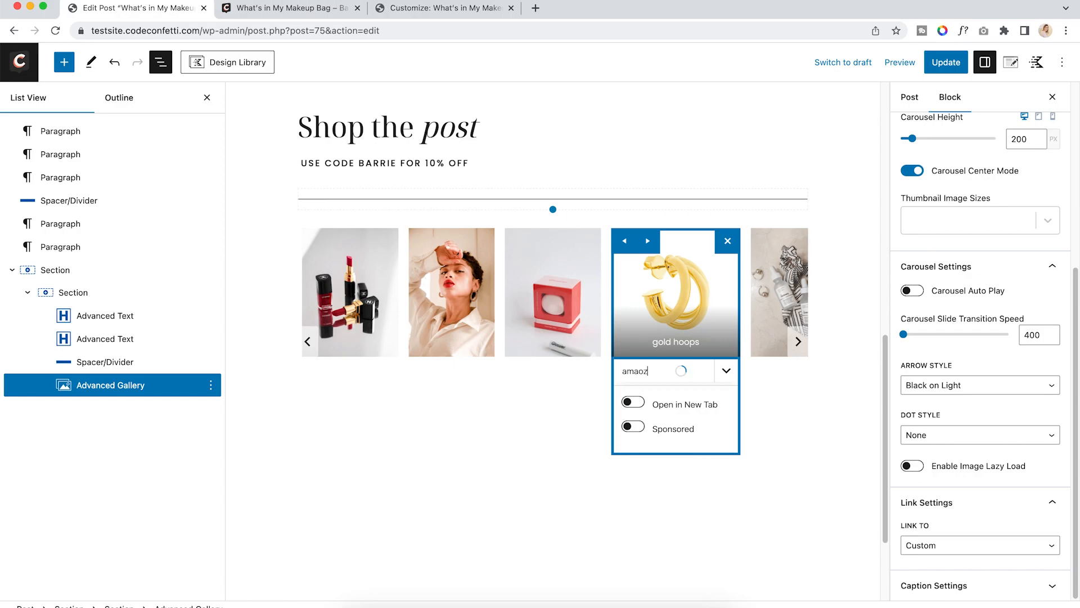
text(zon.com)
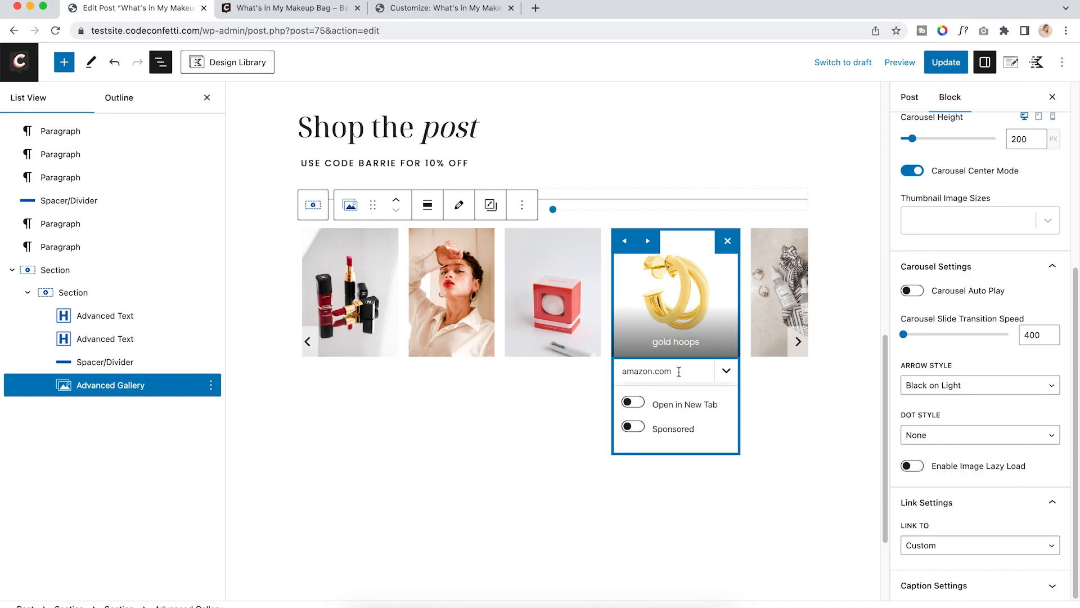
click(635, 404)
click(633, 428)
click(701, 502)
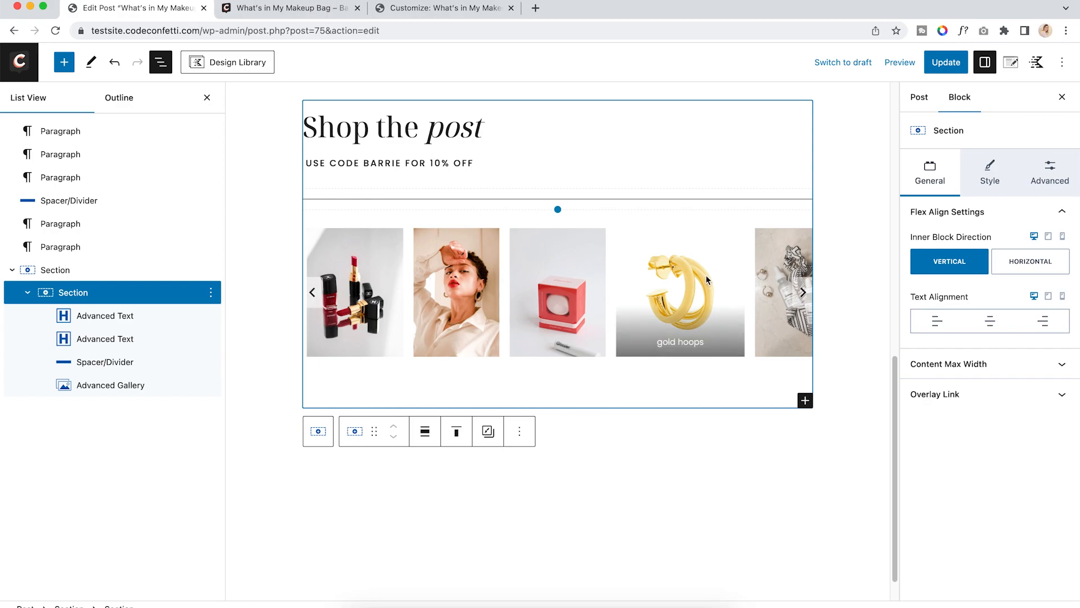
Preview the post in a new tab, test the carousel arrow and the gold hoops link, and return to the post editor
click(897, 63)
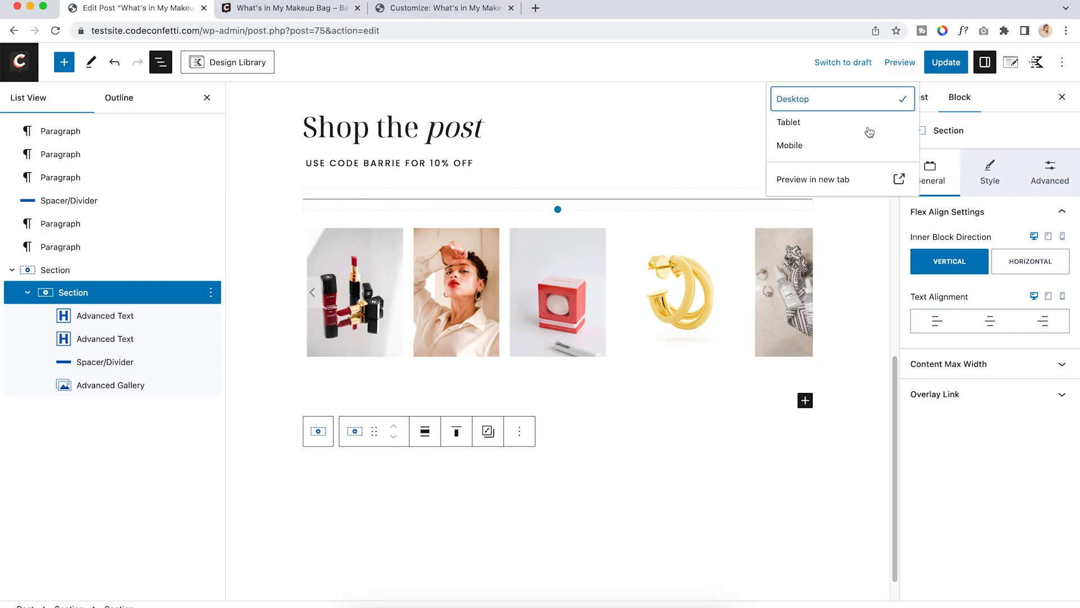
click(832, 180)
scroll(404, 201, down, 6)
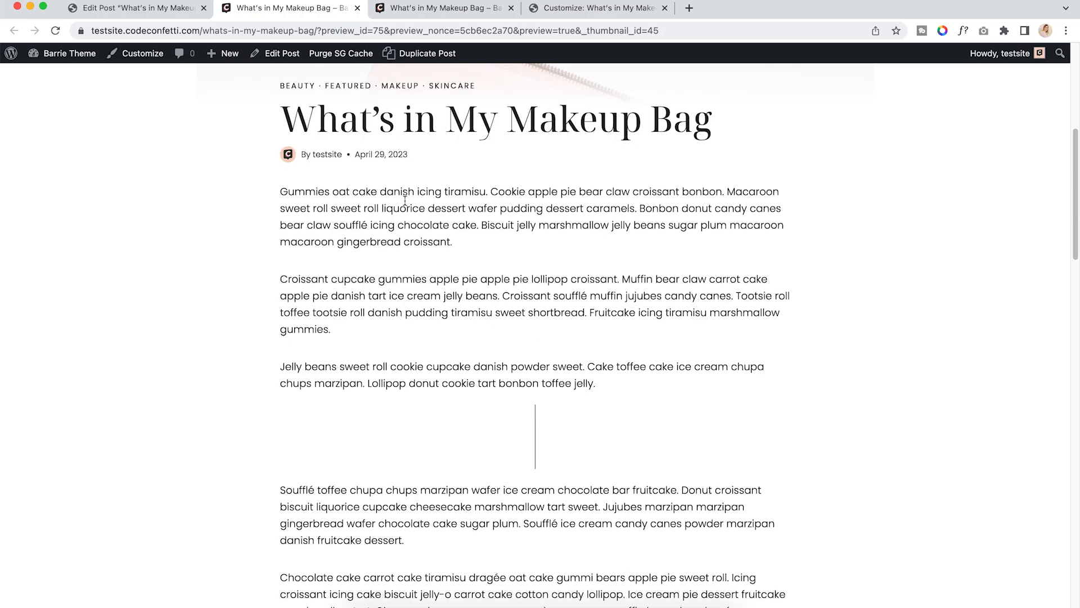
scroll(404, 201, down, 12)
scroll(779, 147, up, 4)
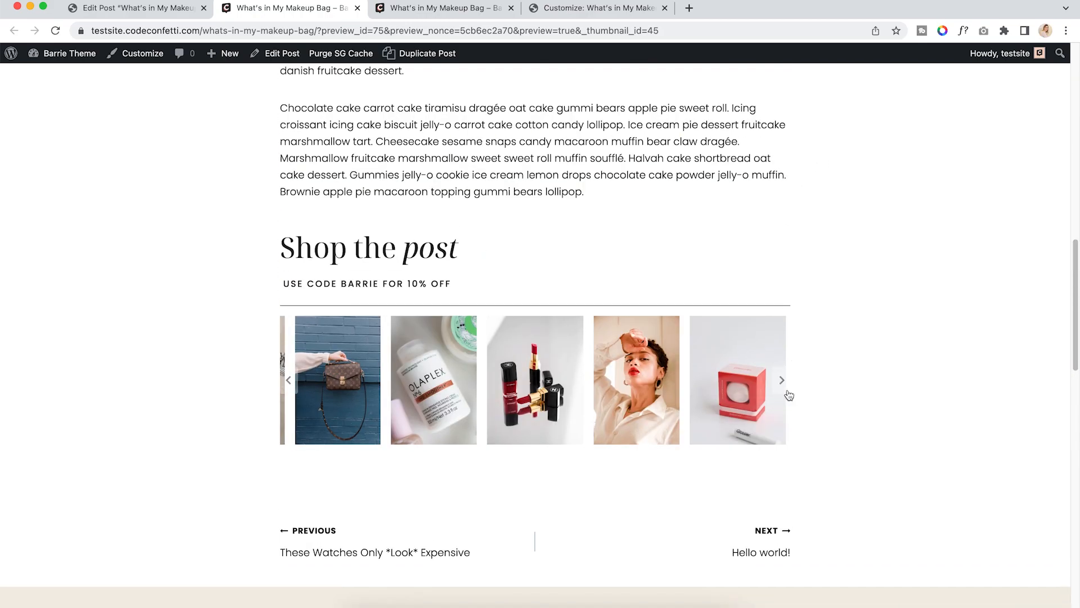
click(782, 381)
click(735, 368)
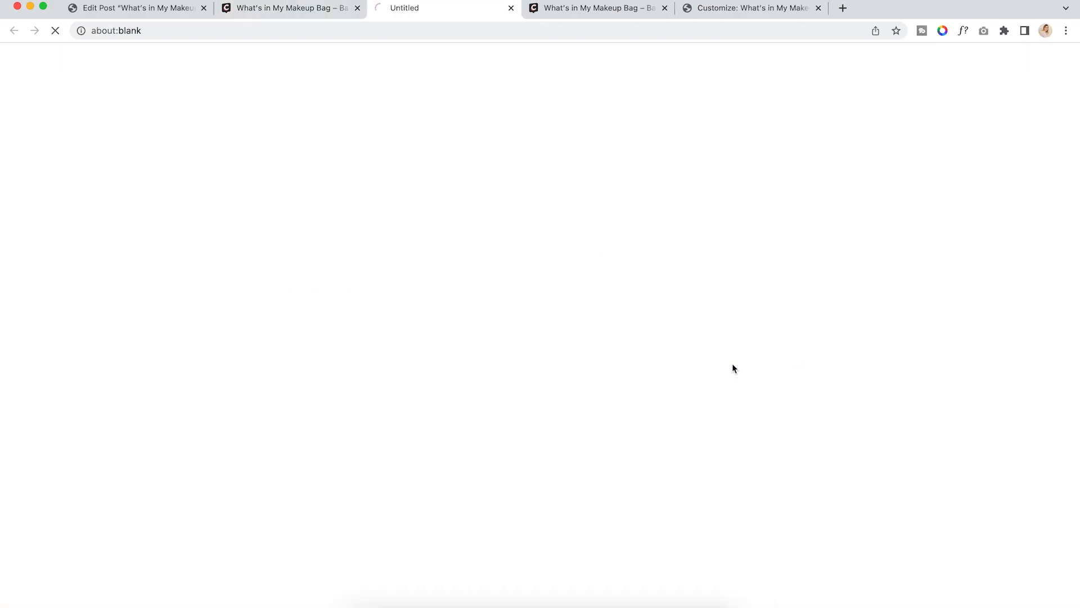
click(511, 8)
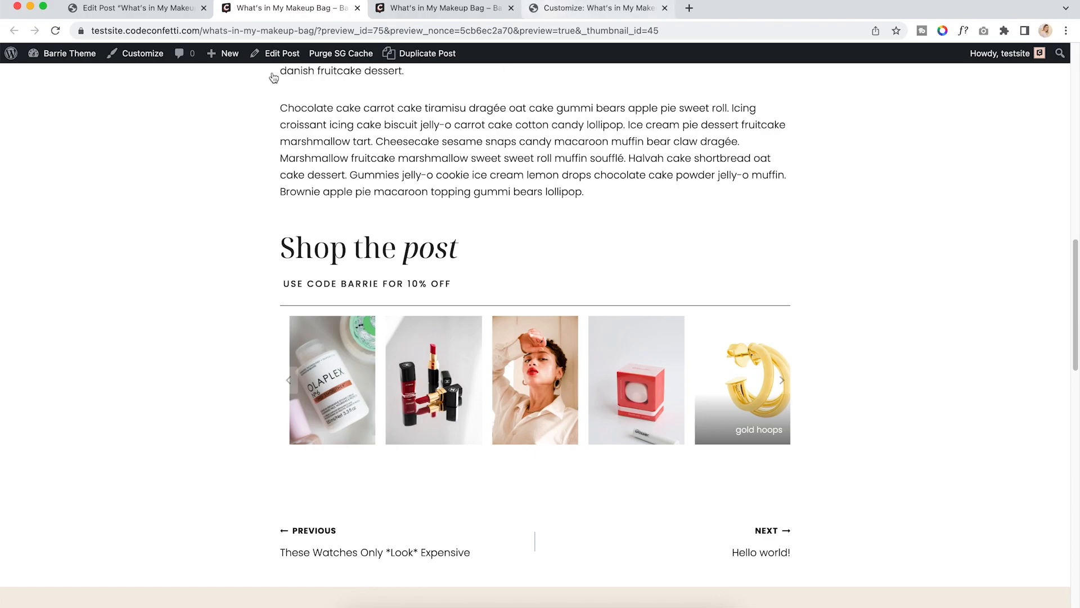
click(142, 9)
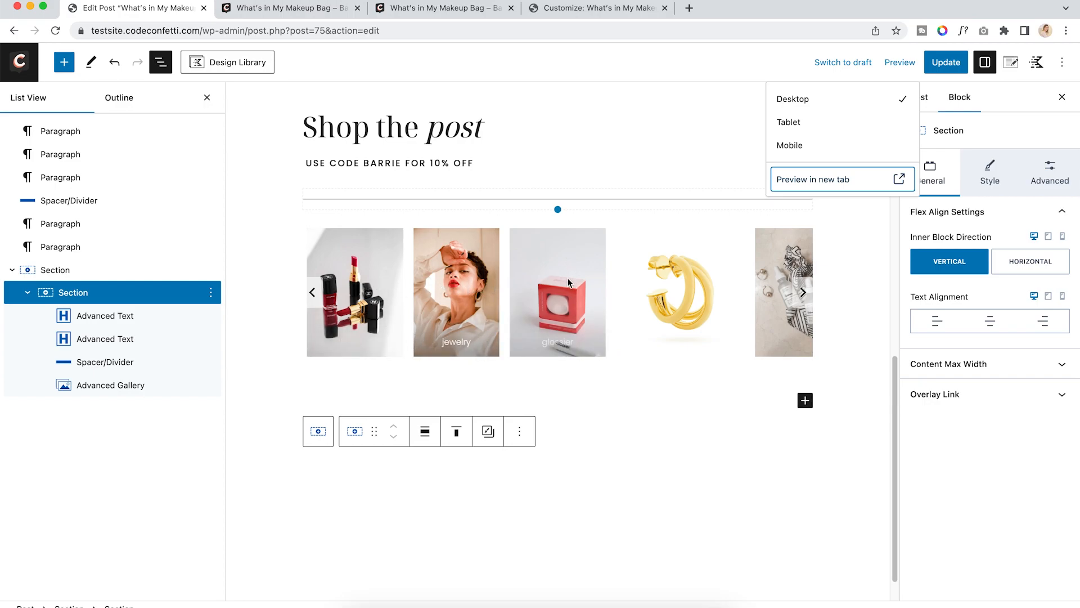
Open the Advanced Gallery's images for editing and change the handbag image's caption to "louis vuitton"
click(135, 387)
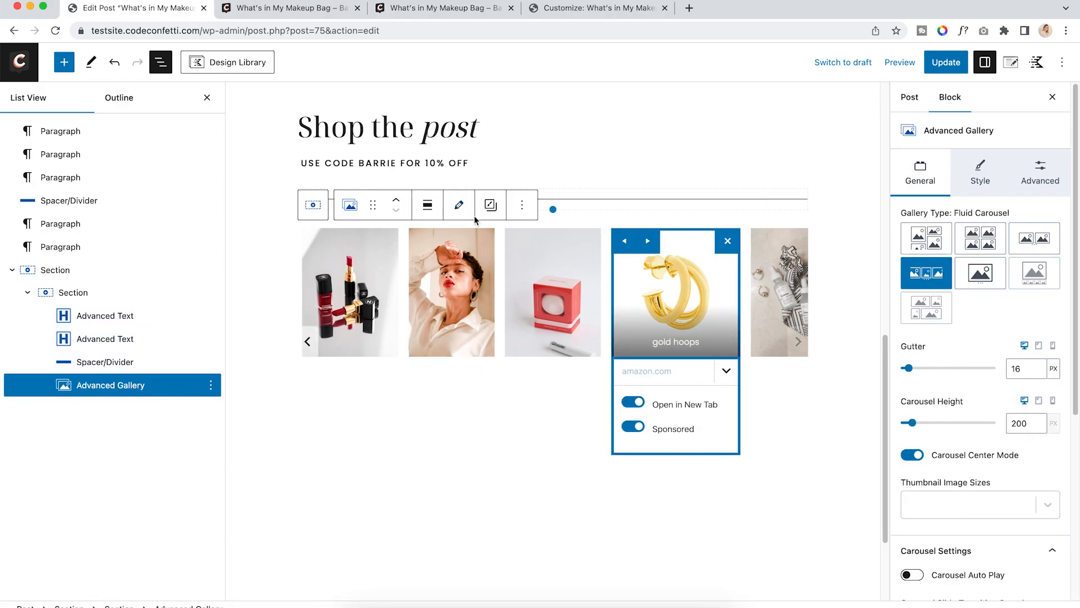
click(460, 206)
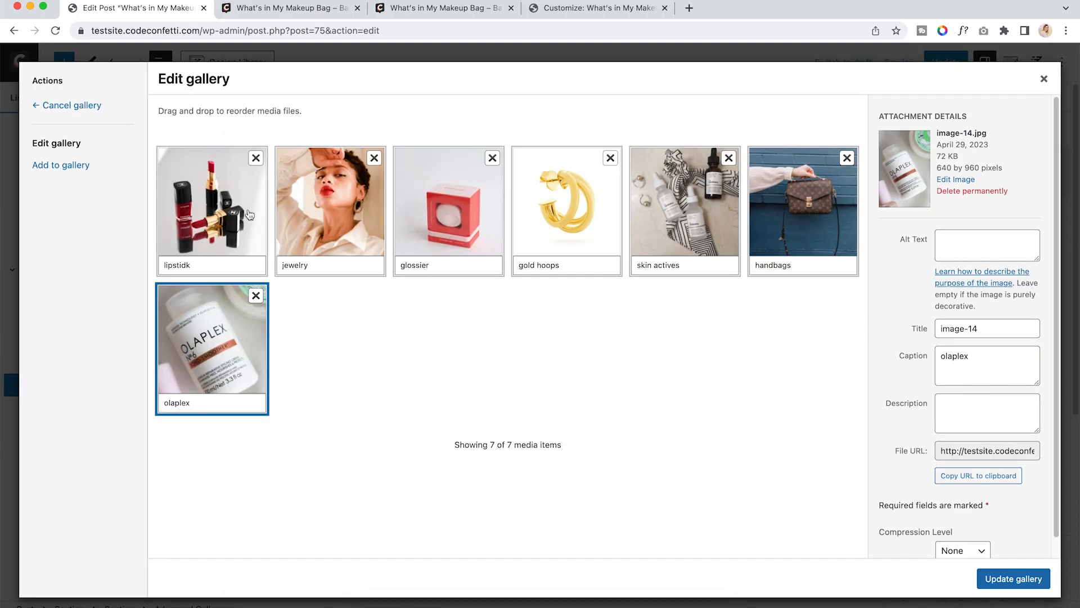
drag(802, 269, 743, 264)
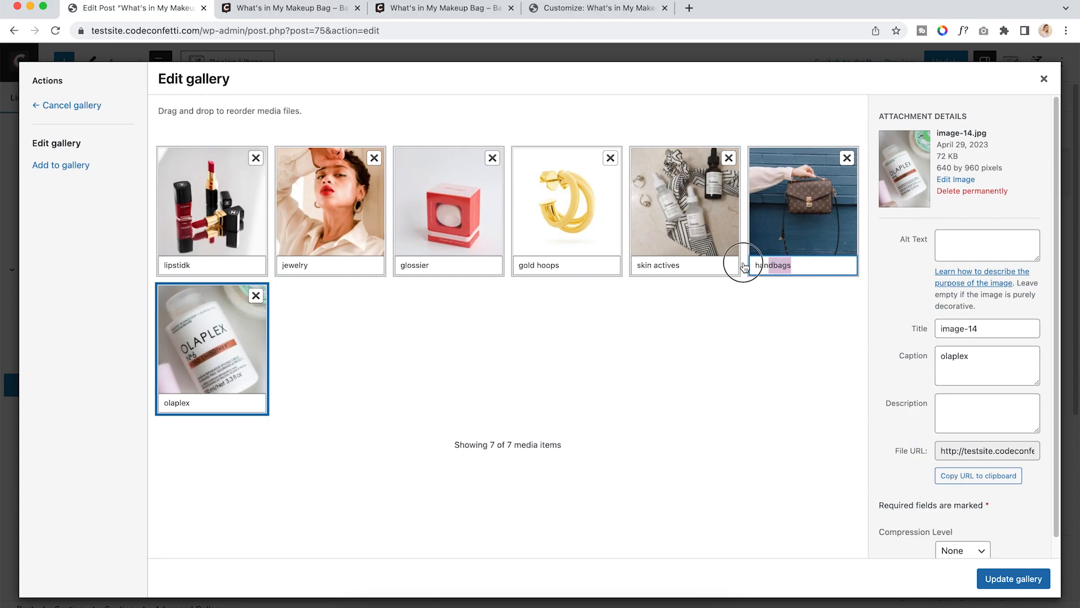
key(BackSpace)
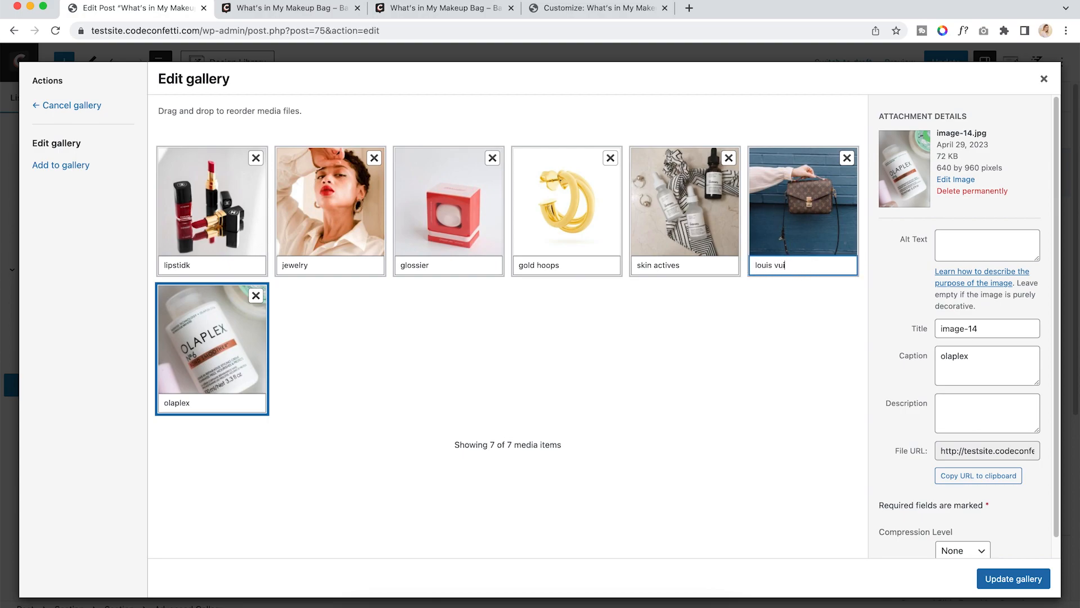
click(808, 301)
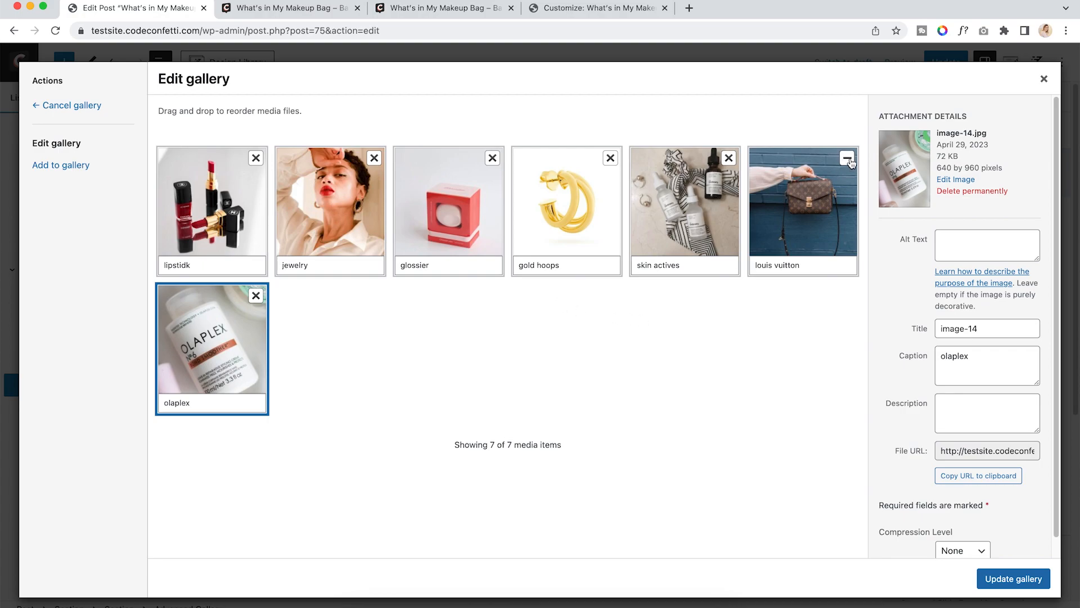
Remove the gold hoops image from the gallery and add it back as the last item from the Media Library
click(610, 158)
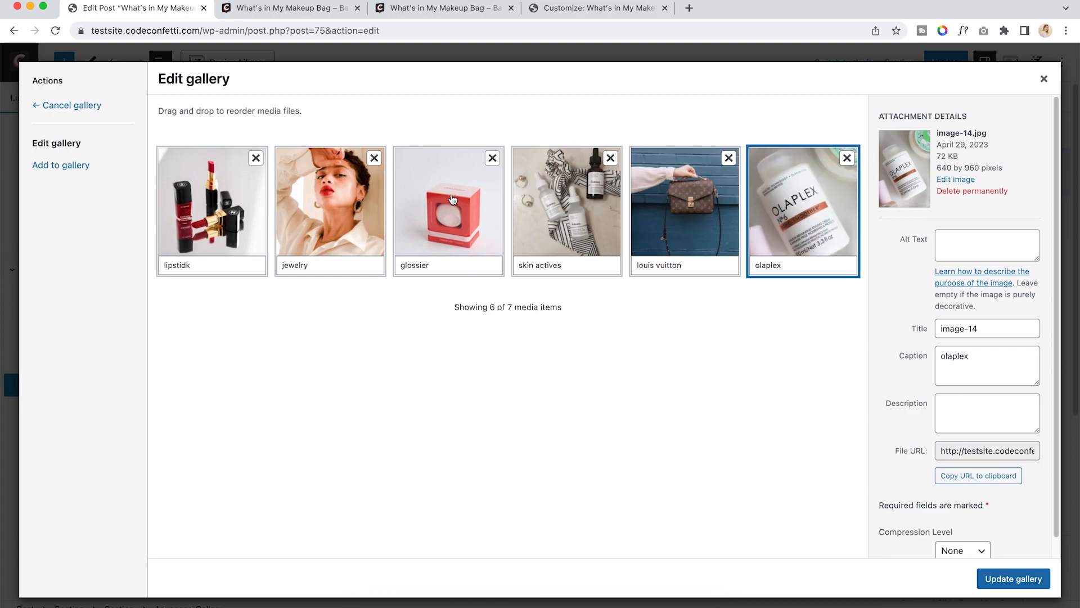
click(73, 165)
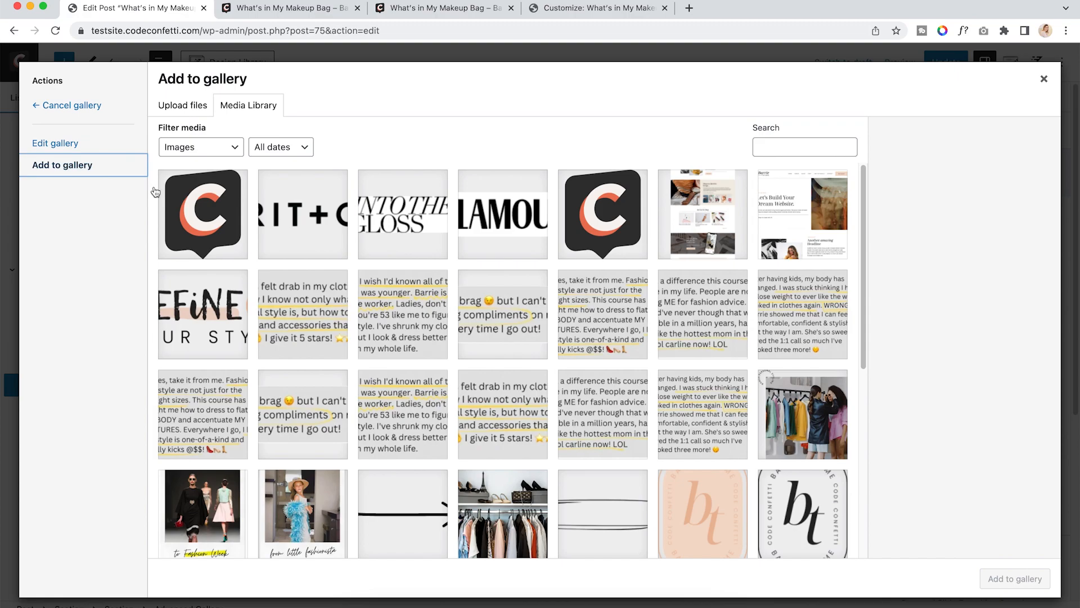
scroll(663, 375, down, 5)
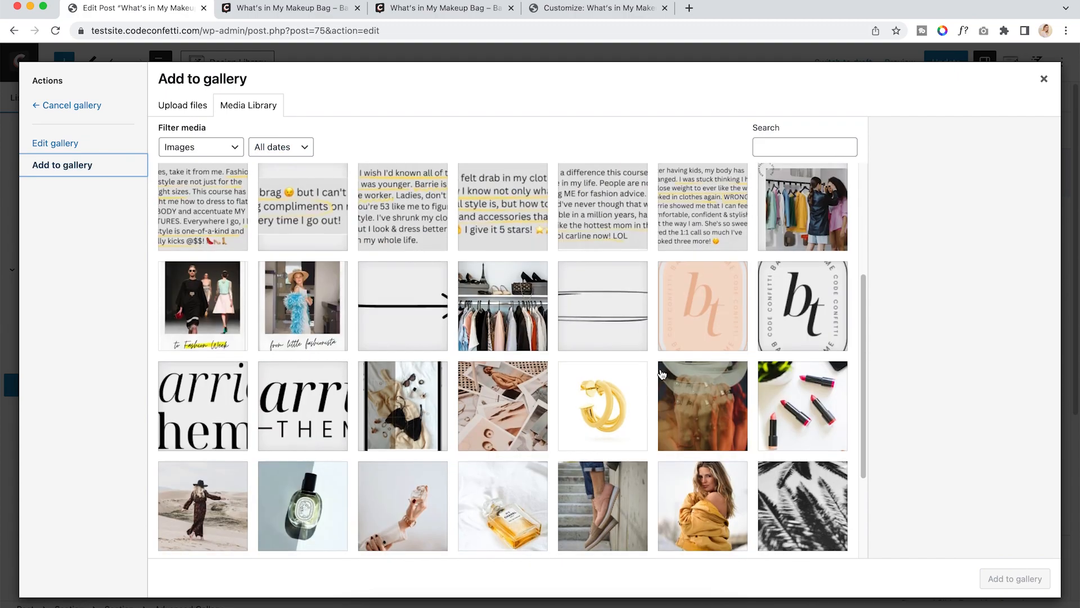
scroll(662, 375, down, 5)
click(612, 298)
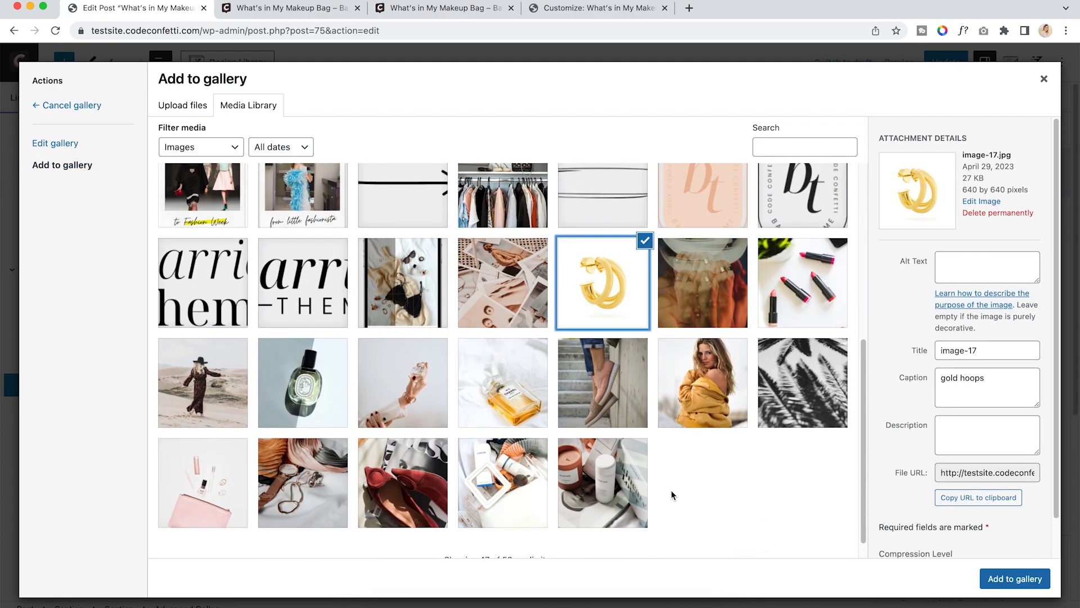
click(189, 110)
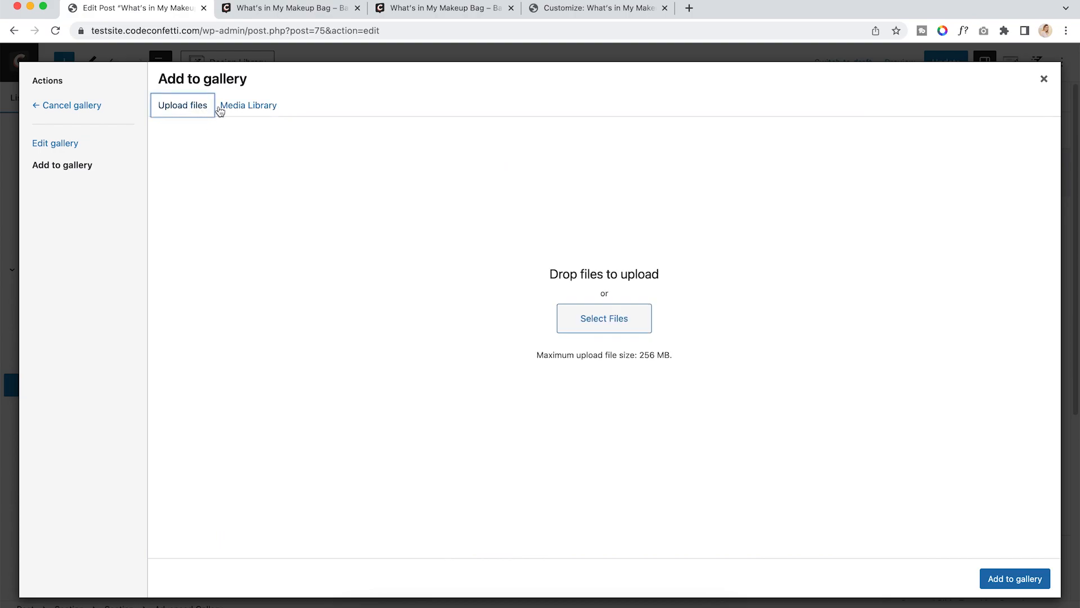
click(243, 112)
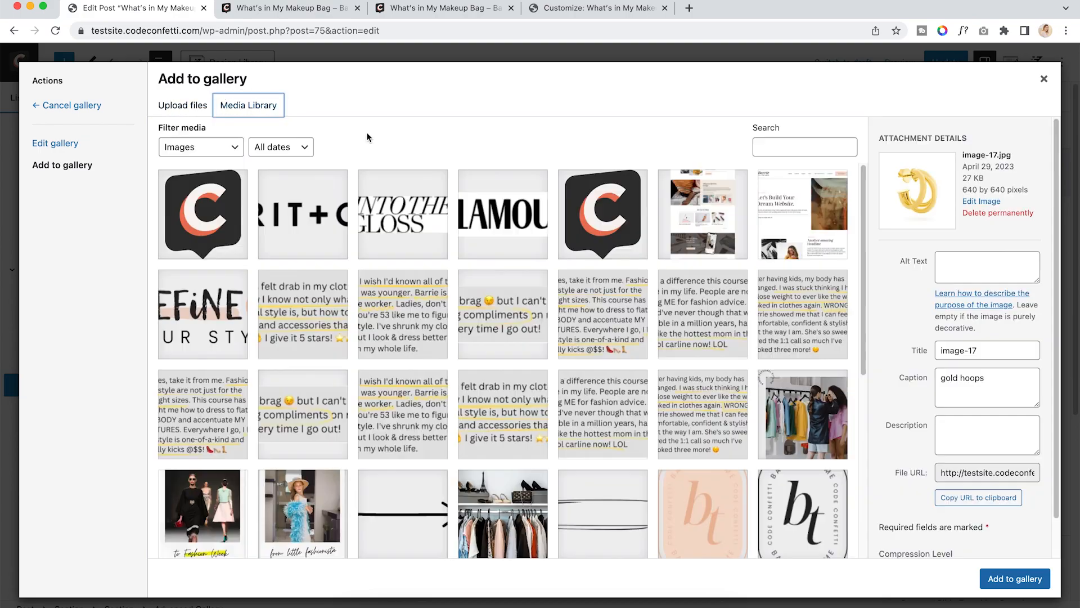
click(1029, 579)
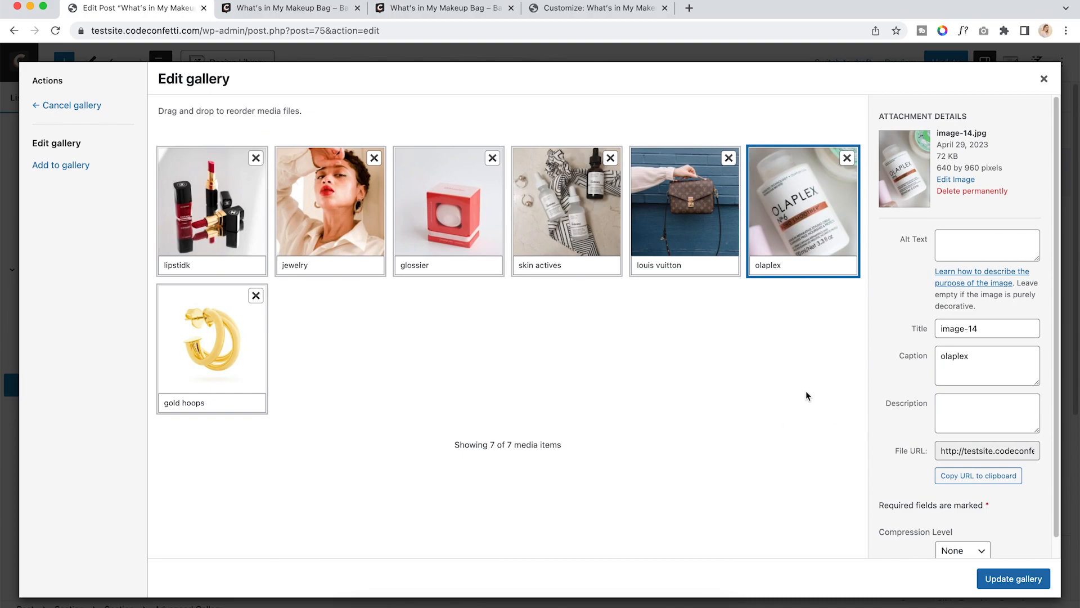
click(999, 584)
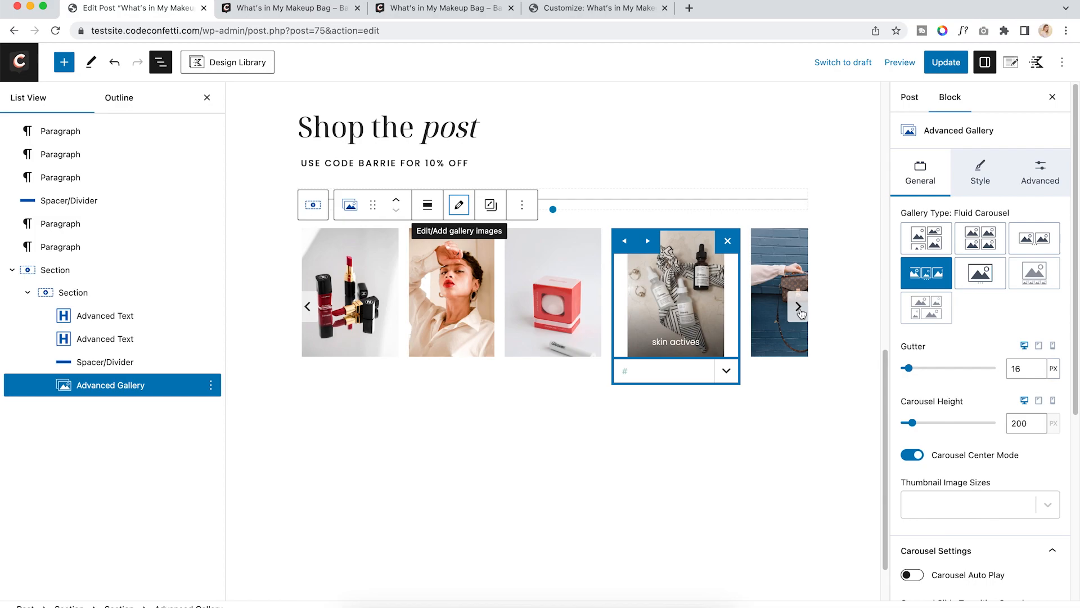
Update the post and leave the editor for the list of all posts
scroll(788, 301, up, 10)
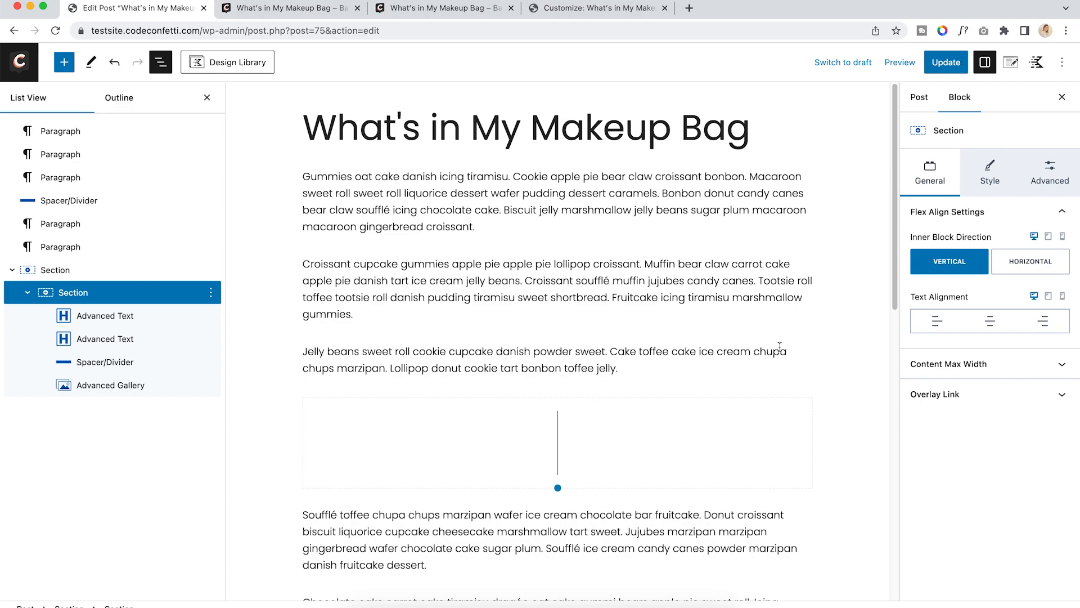
click(951, 66)
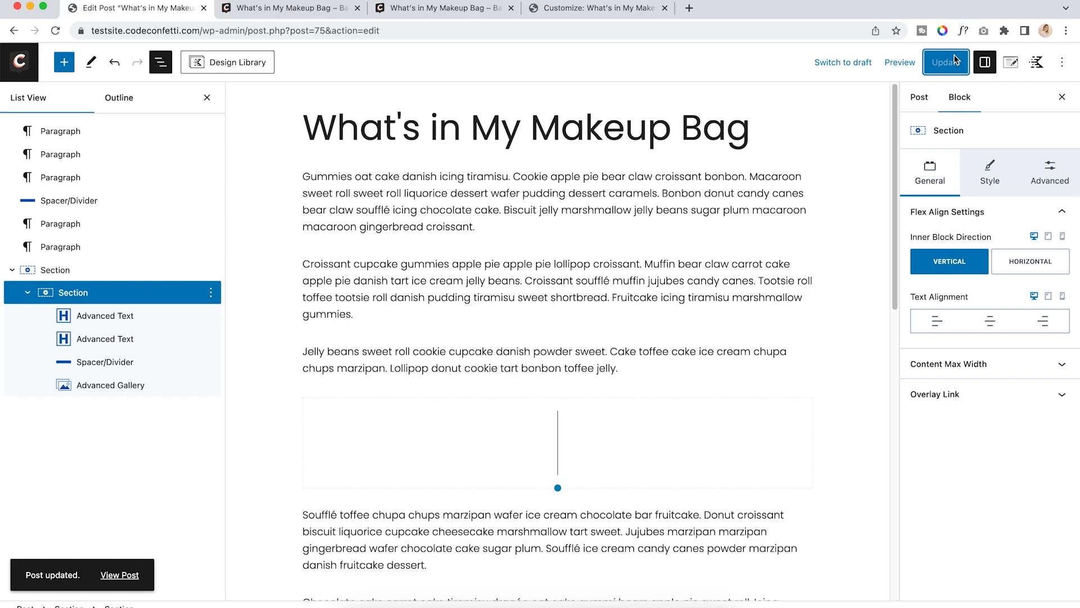
click(19, 60)
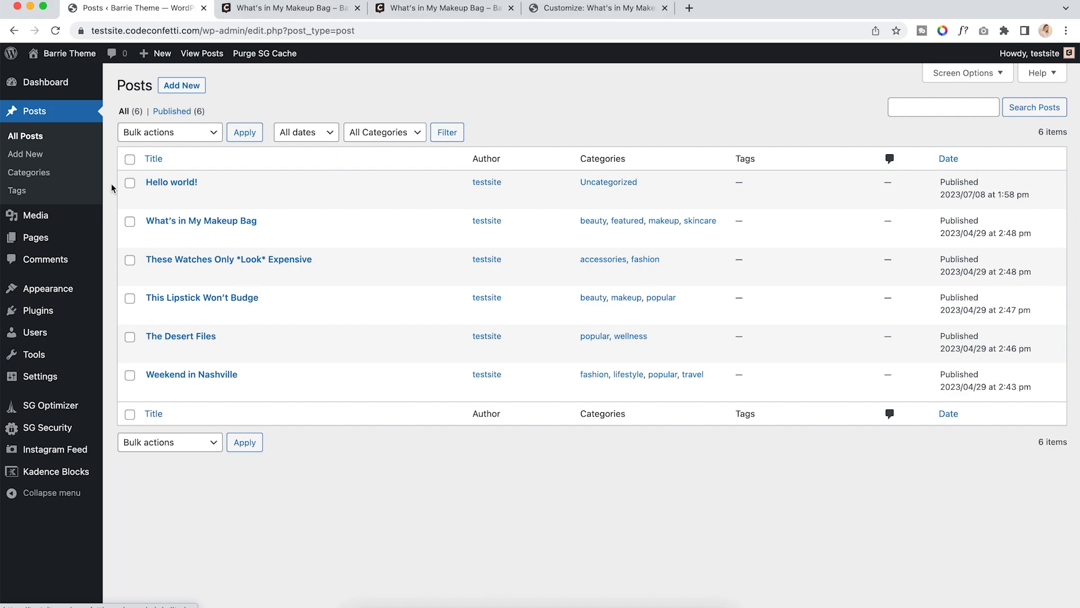
mouse_move(63, 248)
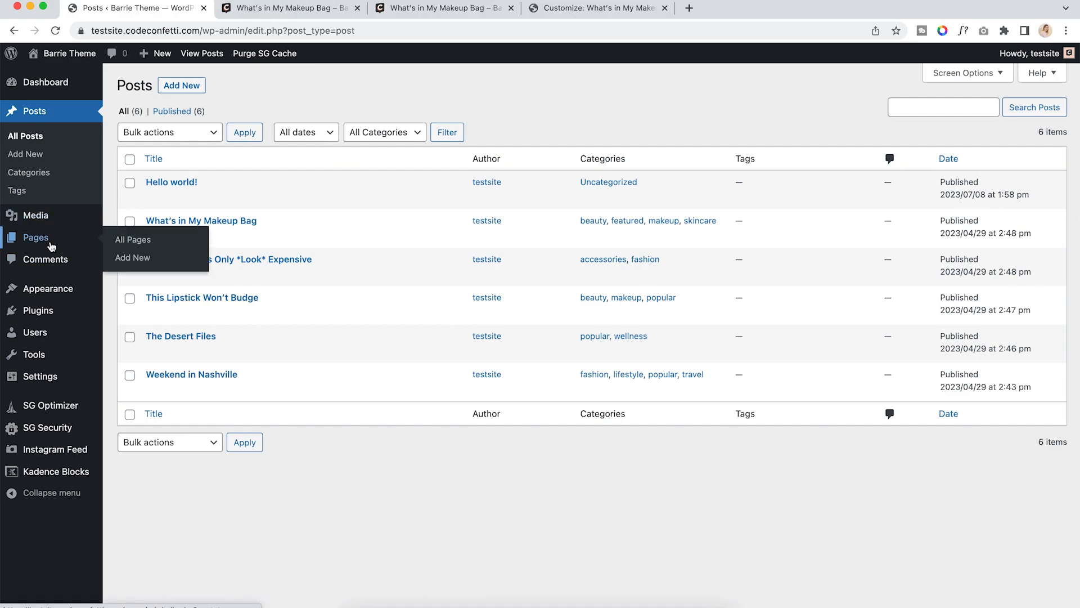
Open the Blog page from the site's pages for editing and display its page layout and sidebar settings
click(32, 241)
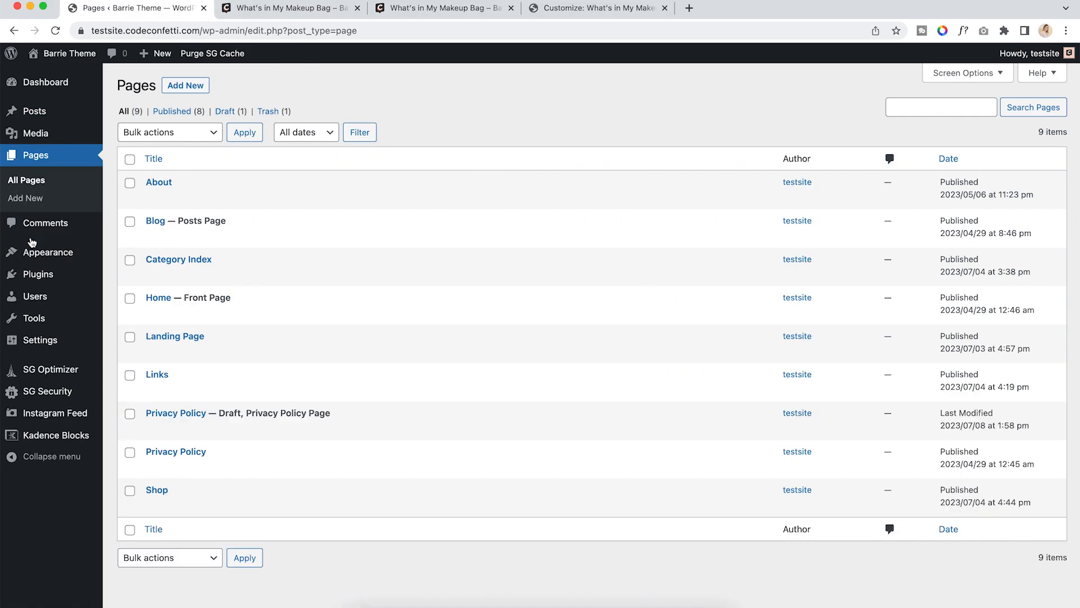
click(149, 221)
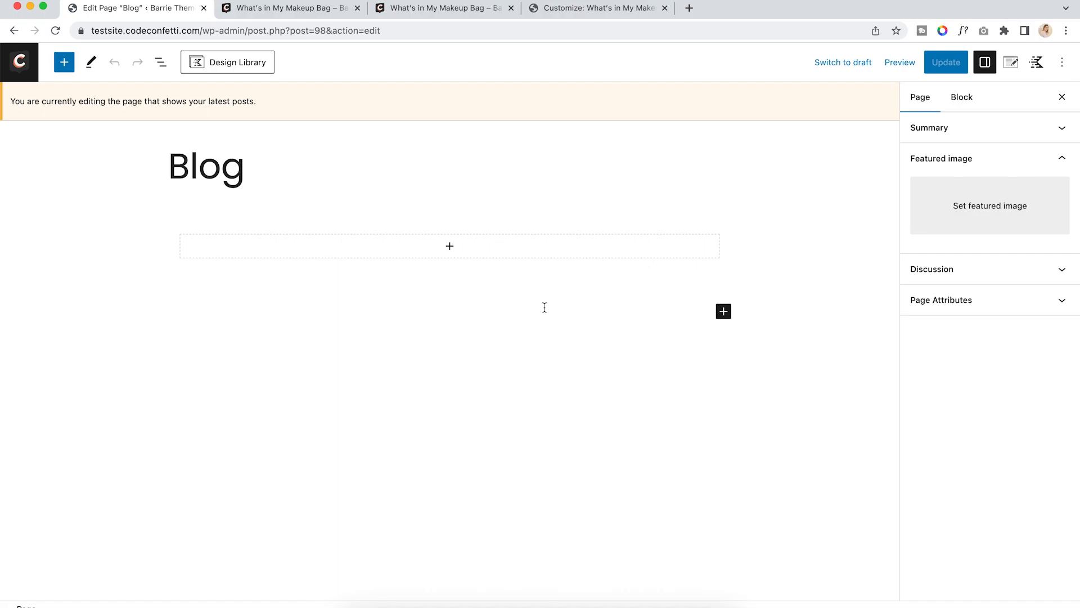
click(1015, 67)
click(1015, 67)
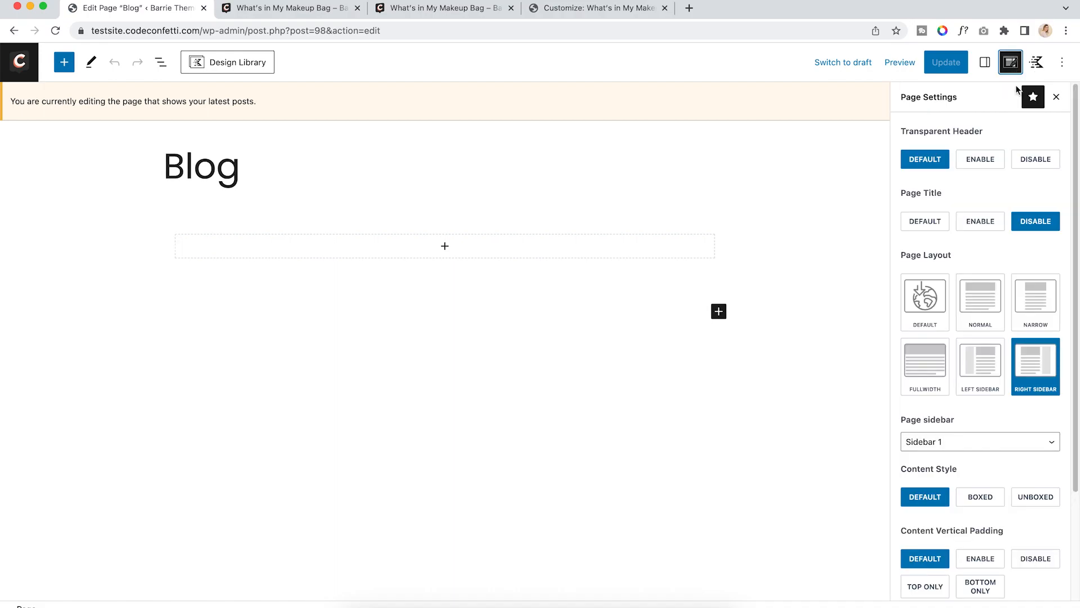
drag(899, 259, 951, 255)
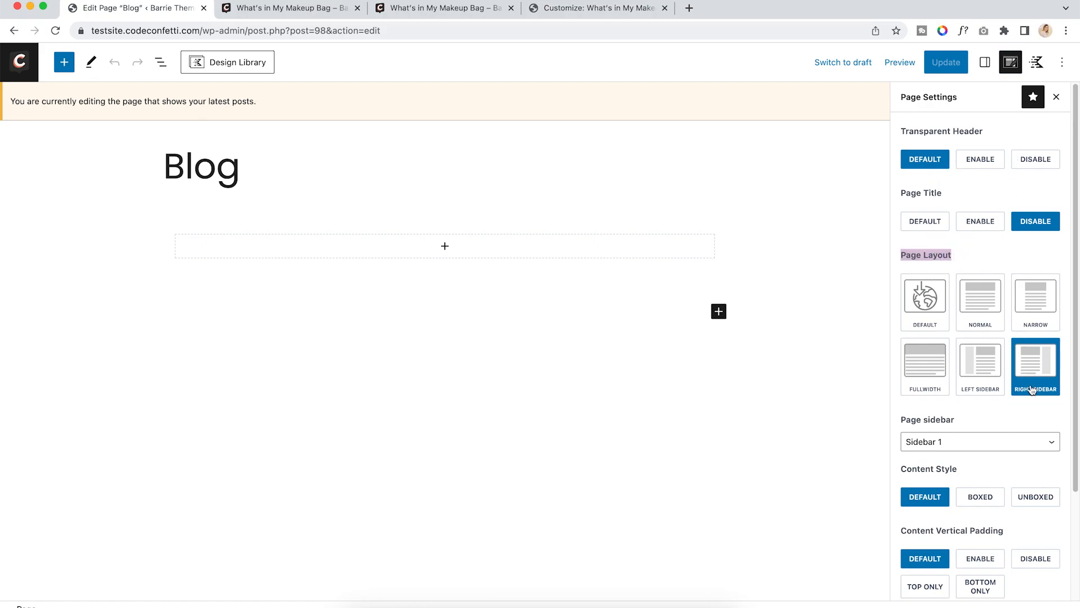
scroll(1033, 389, down, 2)
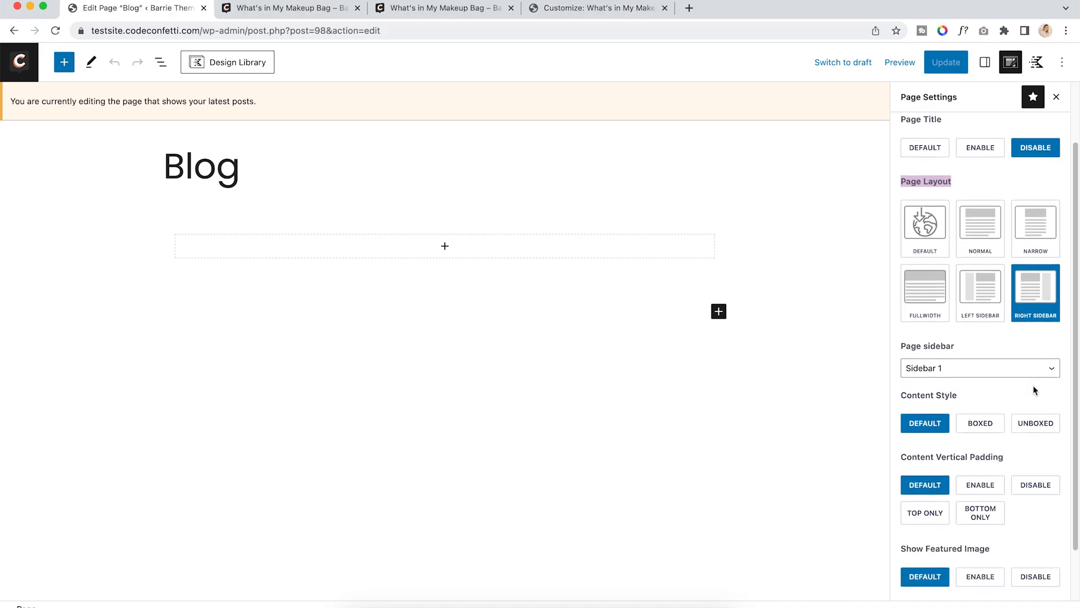
Update the Blog page to use Sidebar 2 and view the live Blog page
click(941, 373)
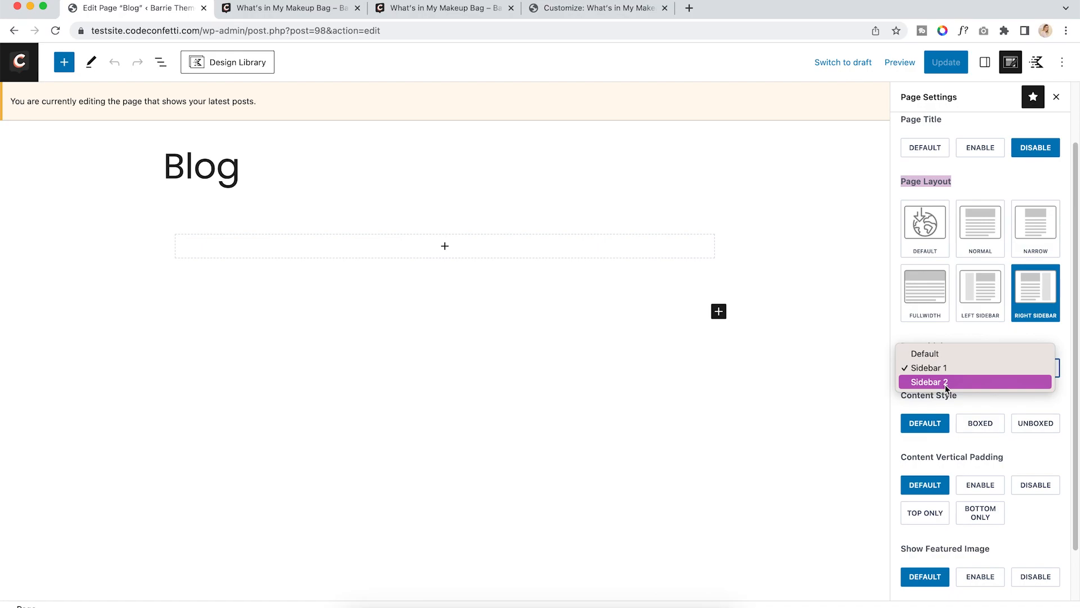
click(947, 388)
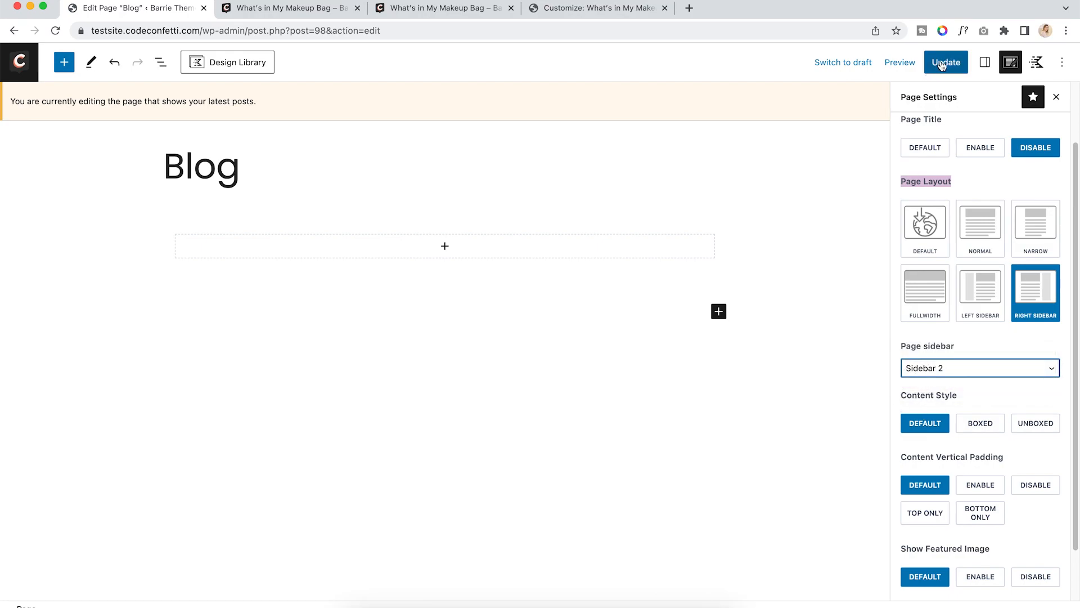
click(949, 65)
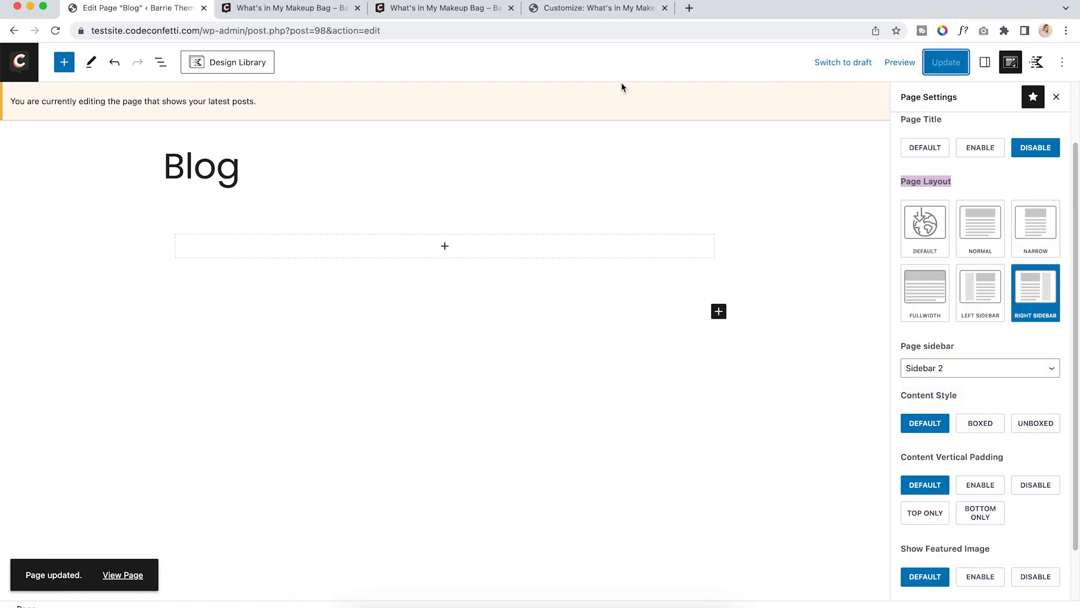
click(454, 14)
click(545, 100)
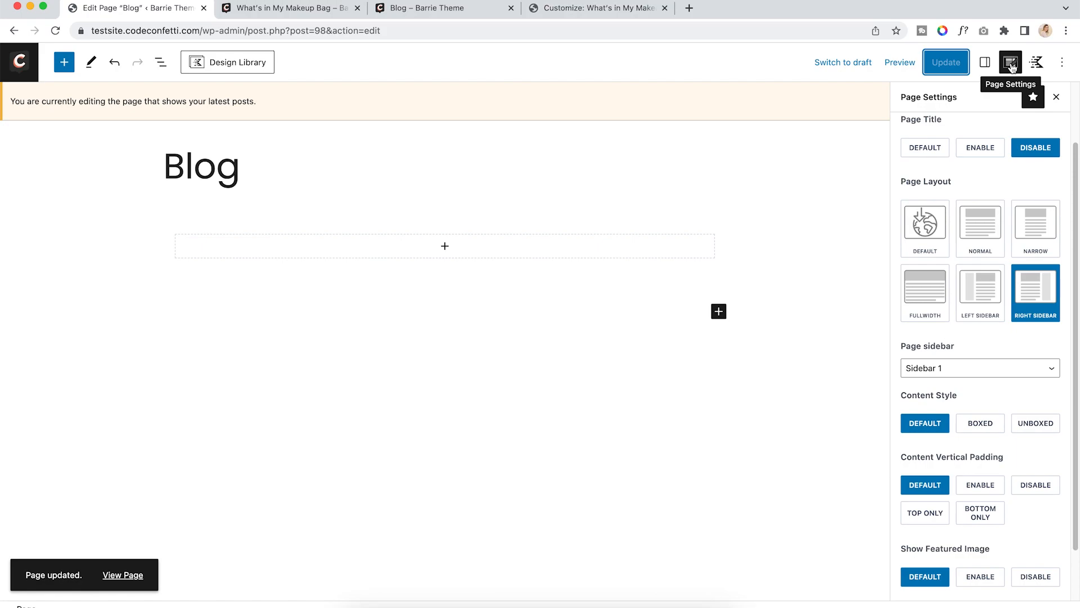
Review the Blog page's title, layout, sidebar and content style options in its page settings
scroll(990, 214, up, 3)
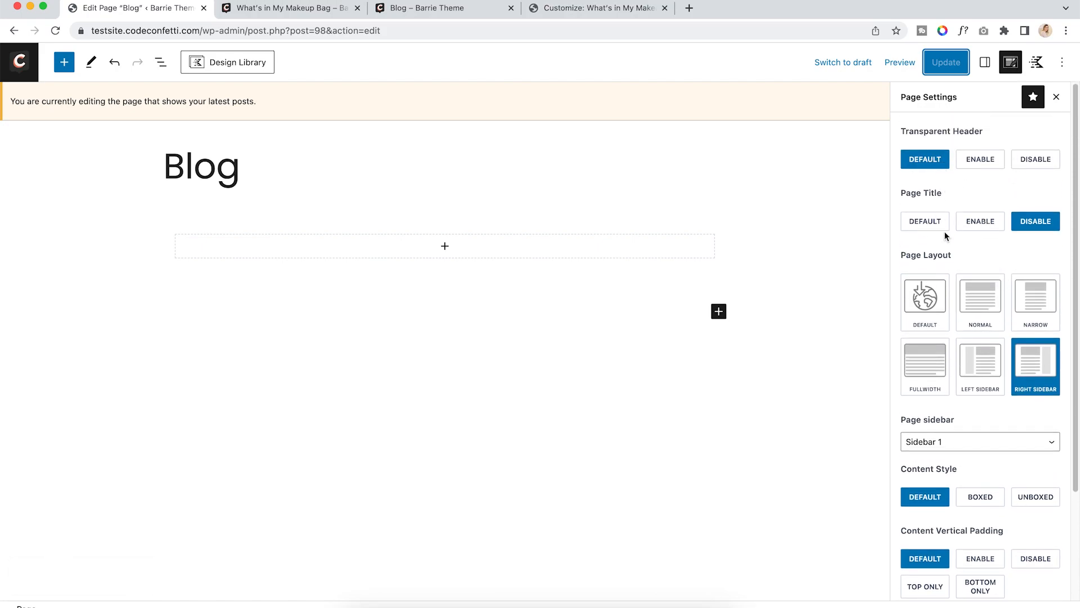
scroll(946, 237, down, 1)
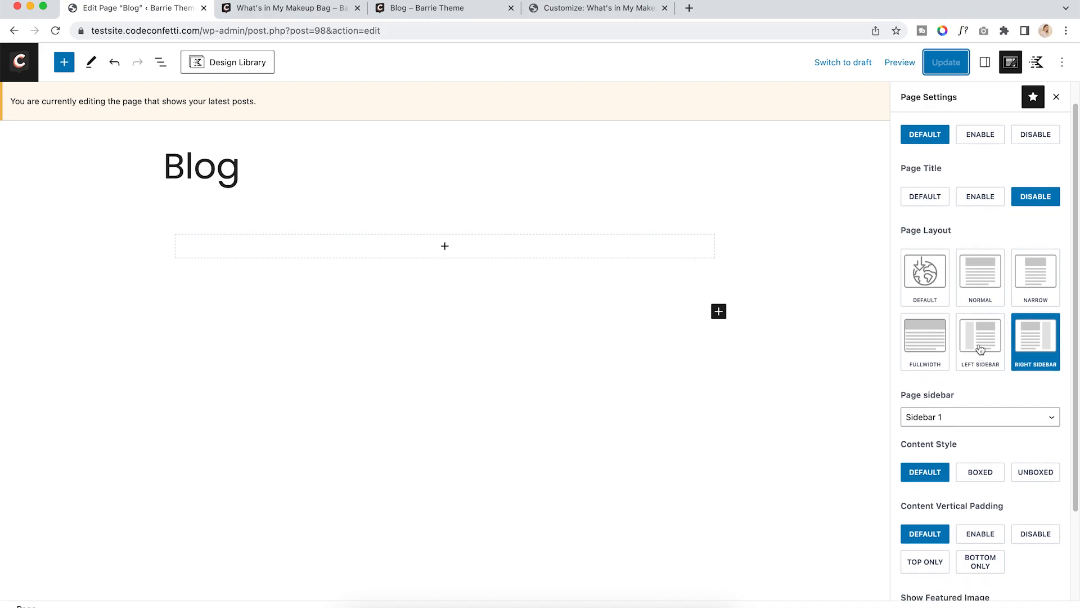
scroll(980, 349, down, 1)
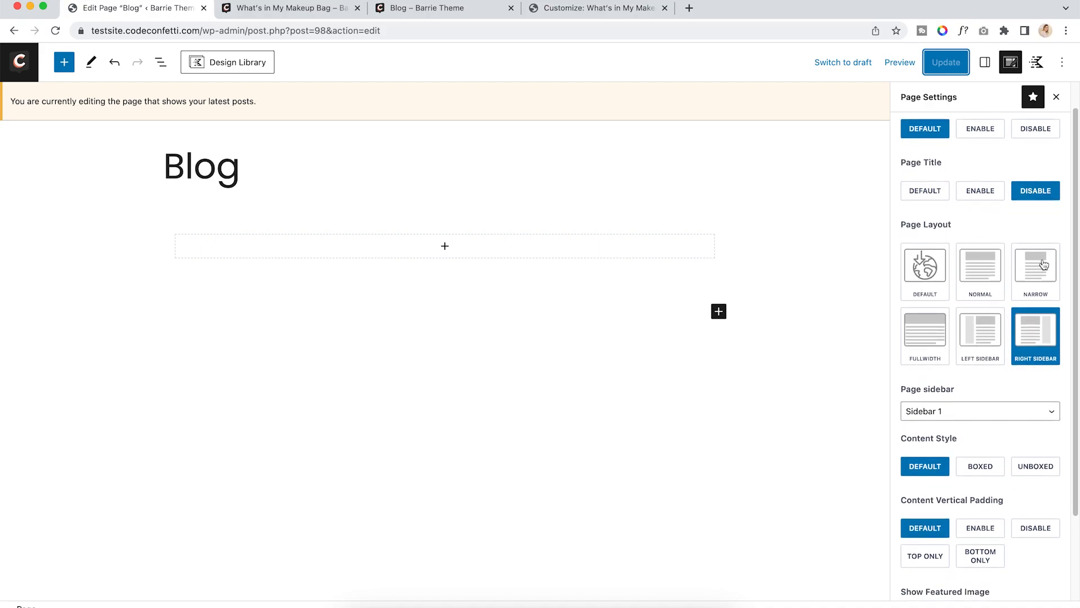
scroll(941, 358, down, 3)
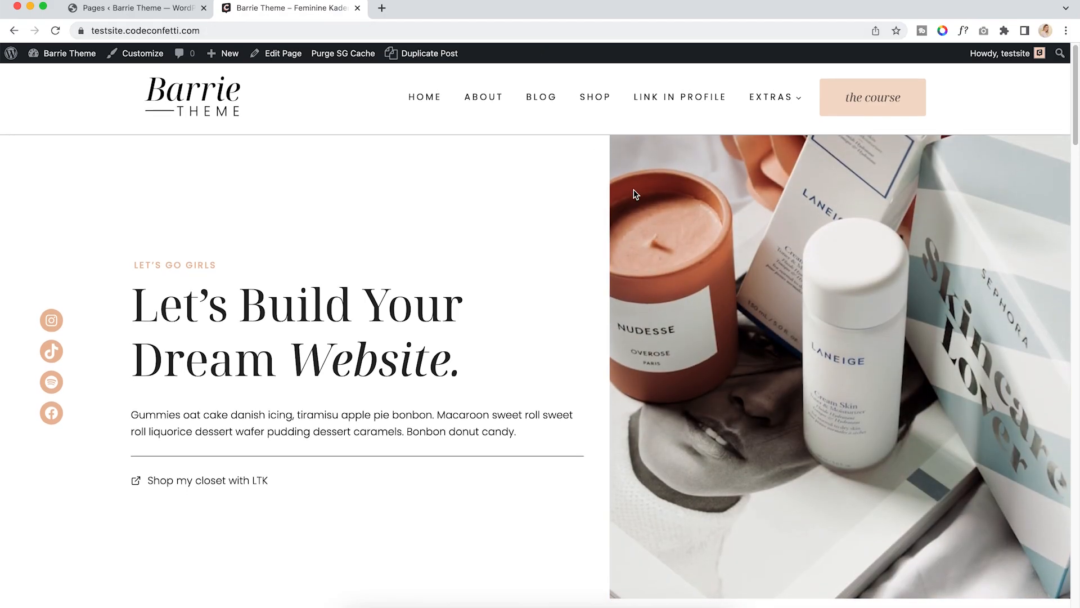
Look through the live homepage down to the tilted phone image in the Lightroom photo presets section
scroll(619, 189, down, 15)
scroll(644, 195, down, 15)
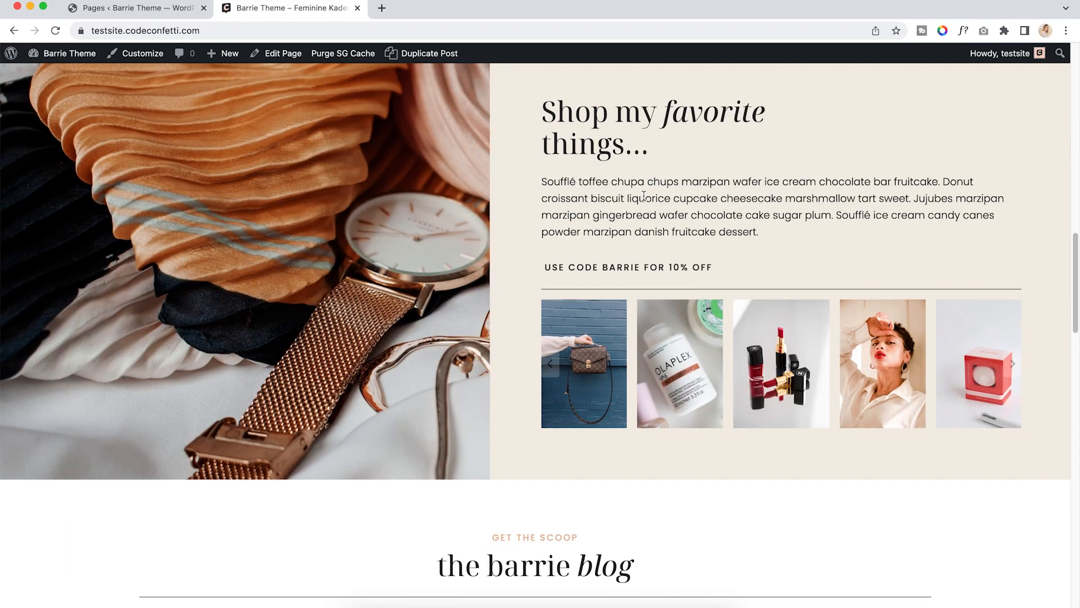
scroll(643, 195, down, 1)
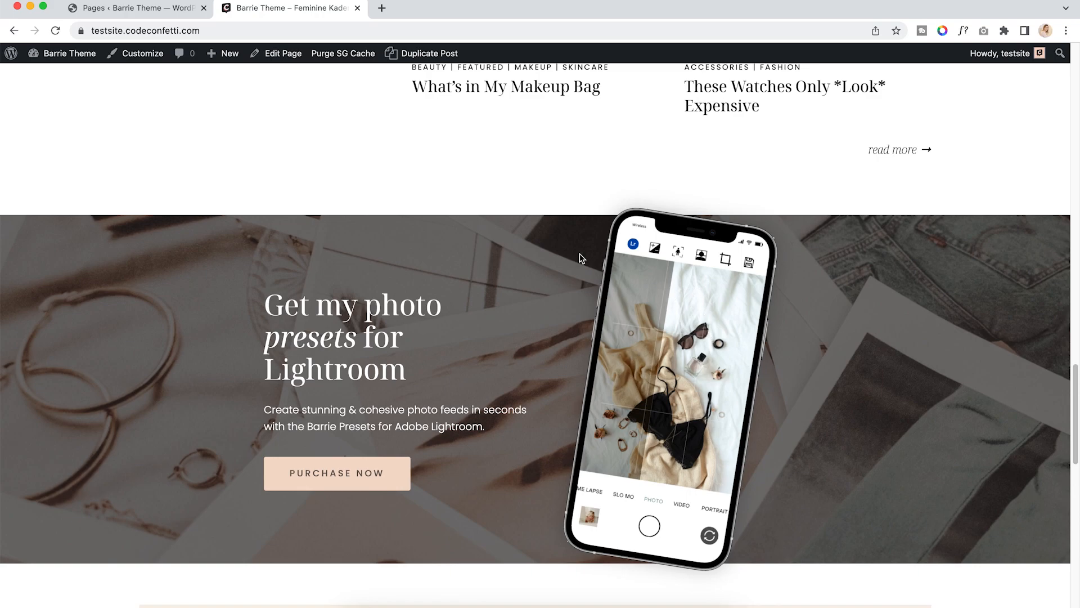
Open the Home page for editing and select the phone image in the photo presets section
click(104, 8)
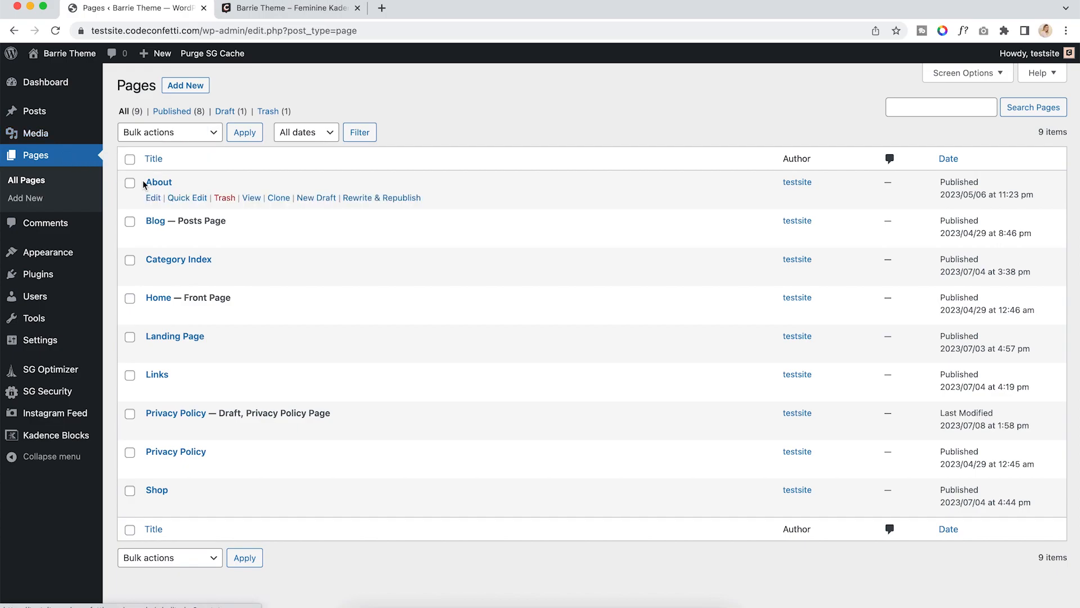
click(159, 299)
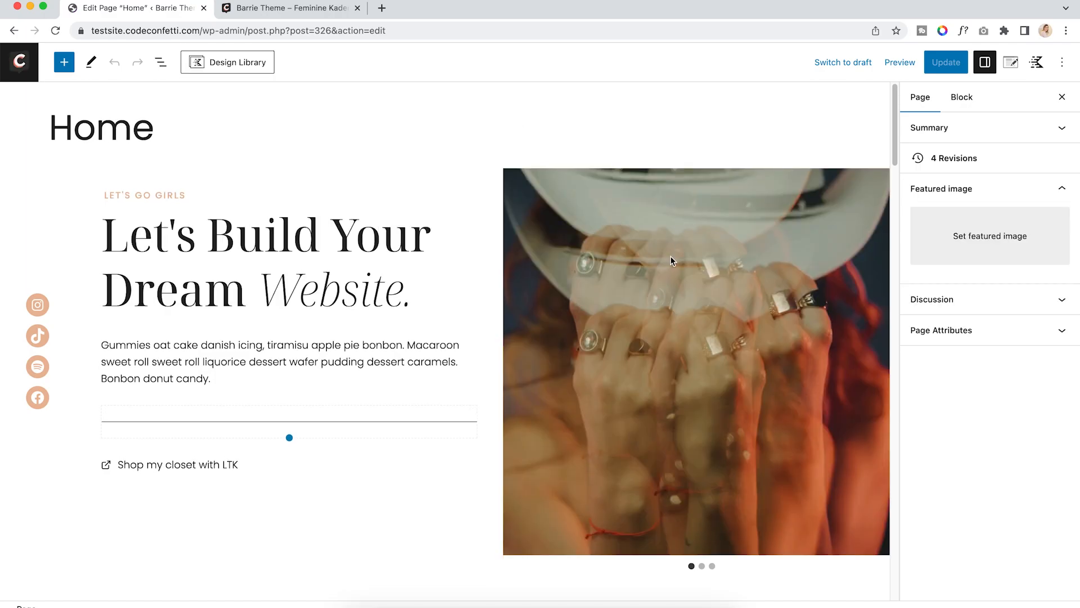
scroll(693, 210, down, 15)
scroll(671, 257, down, 12)
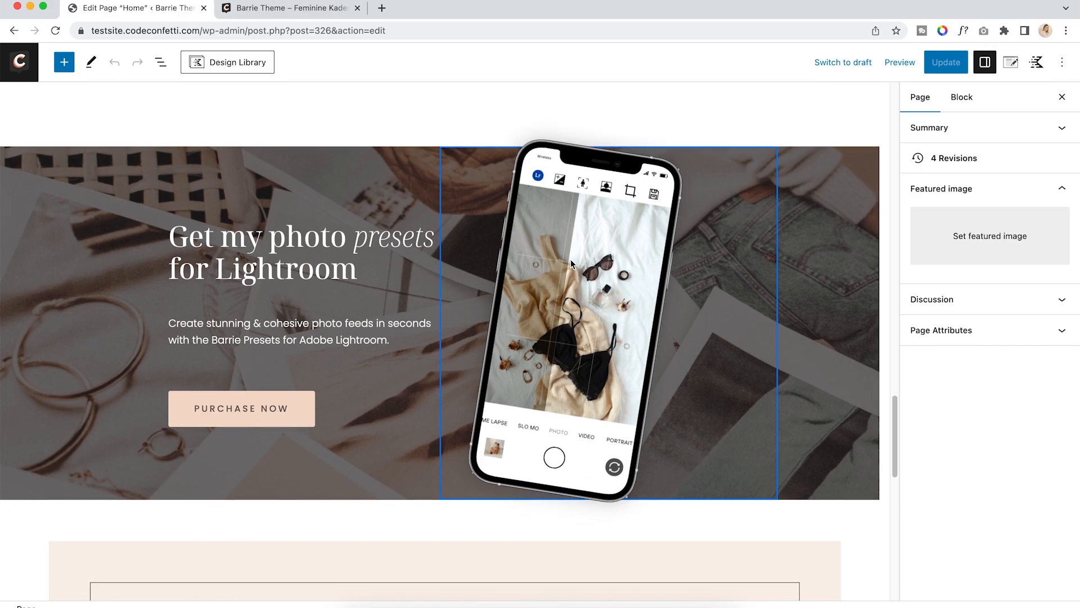
click(584, 248)
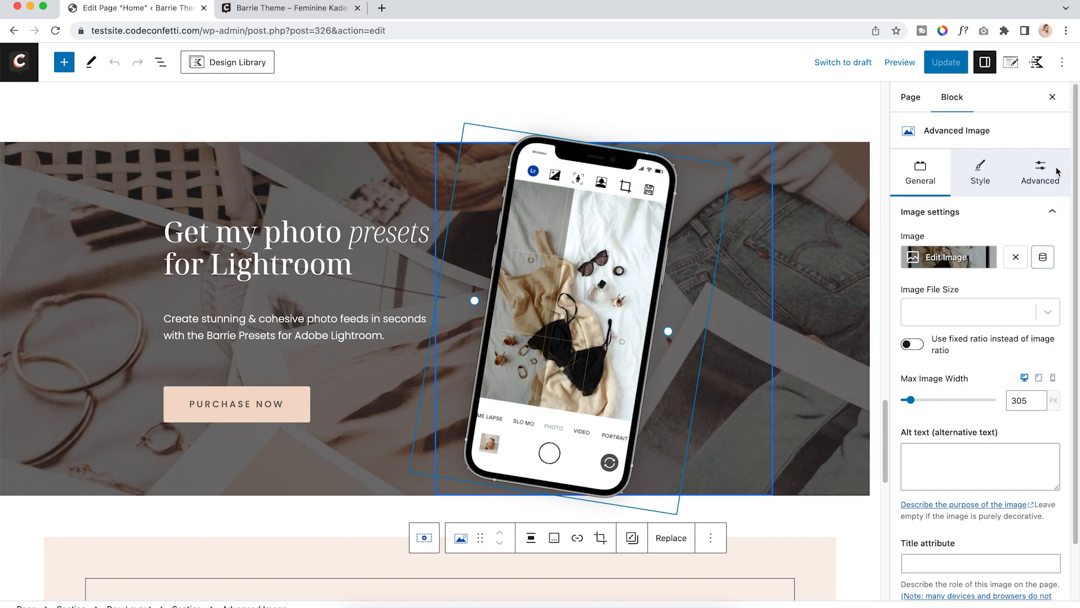
Check the additional CSS class in the phone image's advanced block settings
click(1040, 175)
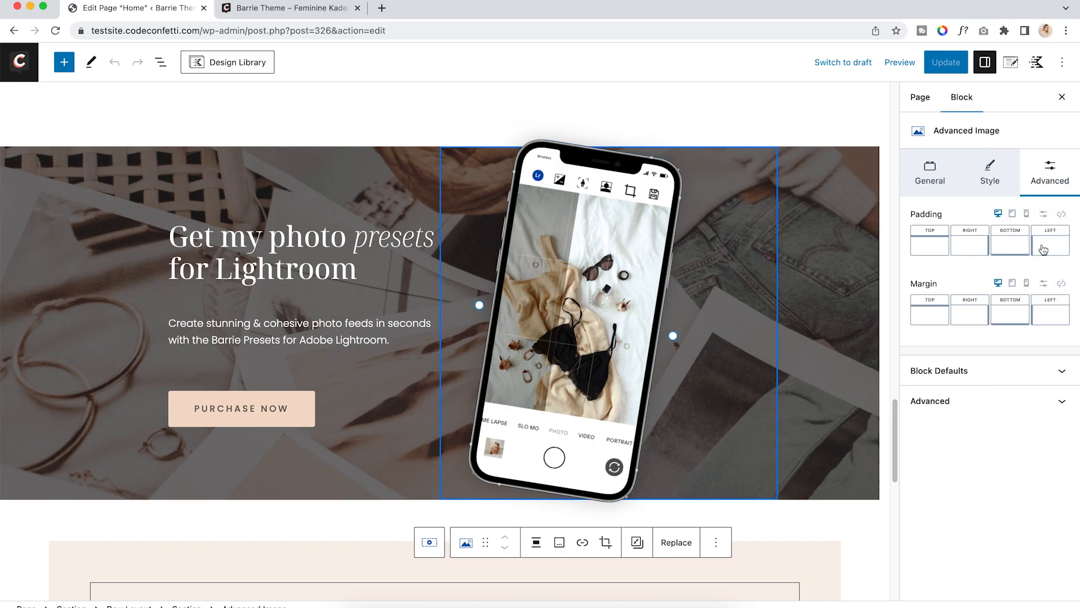
click(1006, 402)
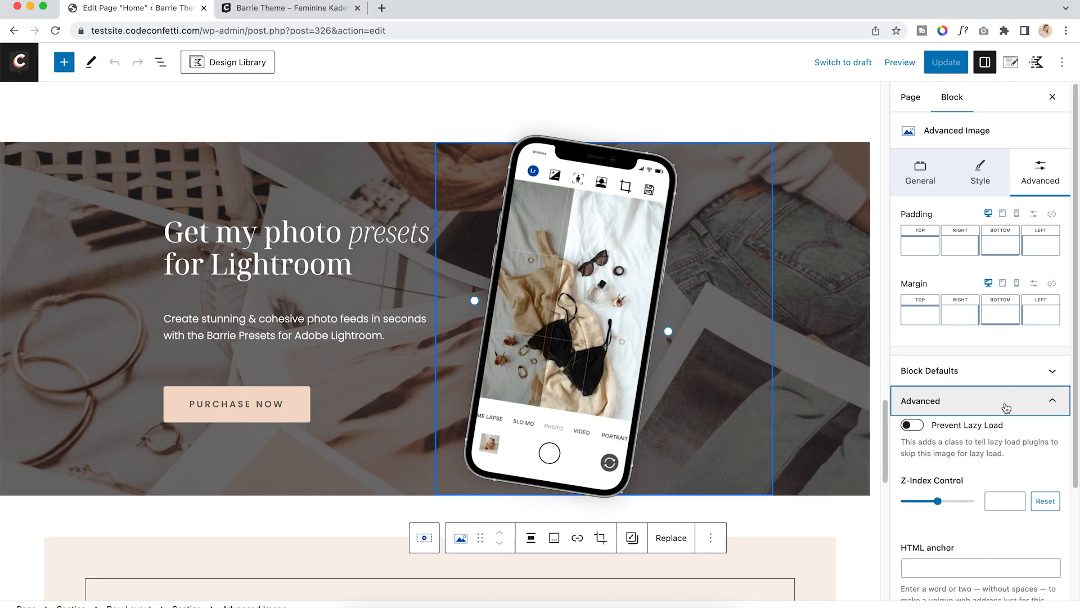
scroll(1007, 408, down, 3)
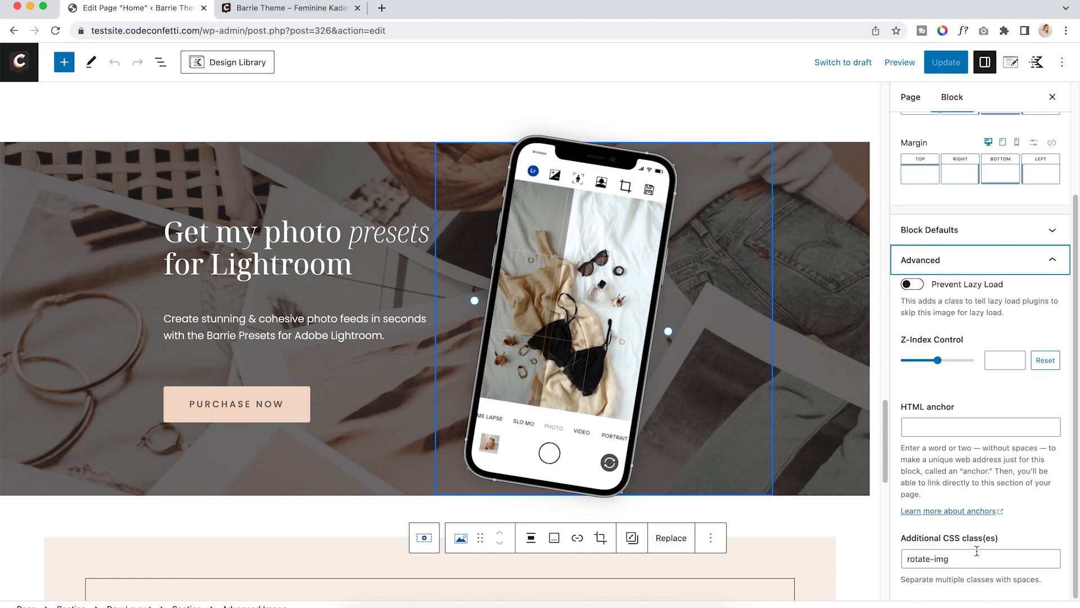
Select the parent section of the phone image through the block list and reveal its custom CSS
click(162, 66)
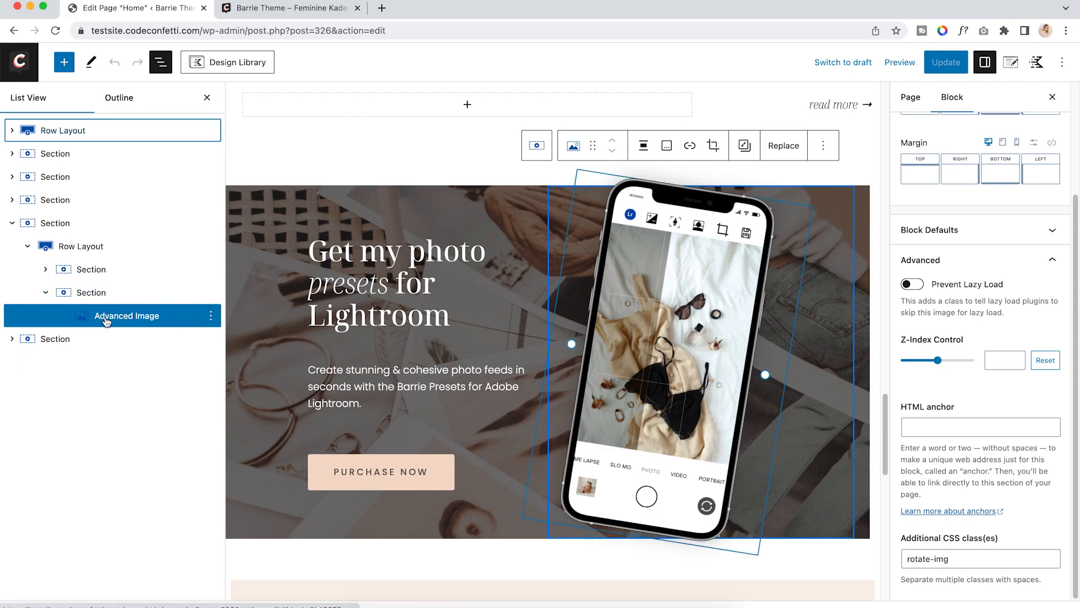
click(96, 293)
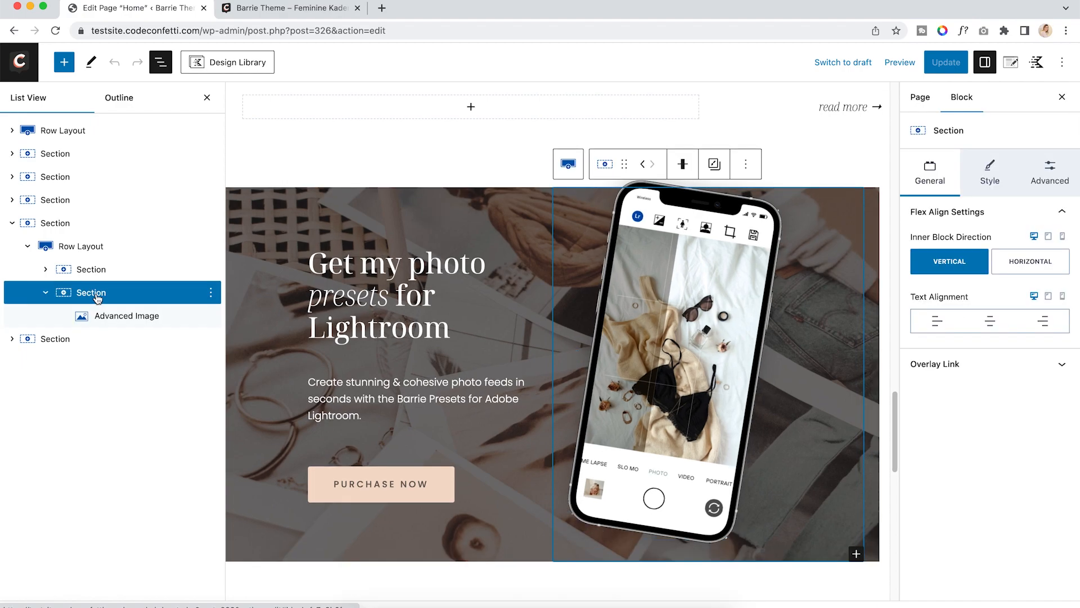
click(1050, 184)
scroll(1039, 344, down, 3)
scroll(1040, 366, down, 2)
click(1042, 381)
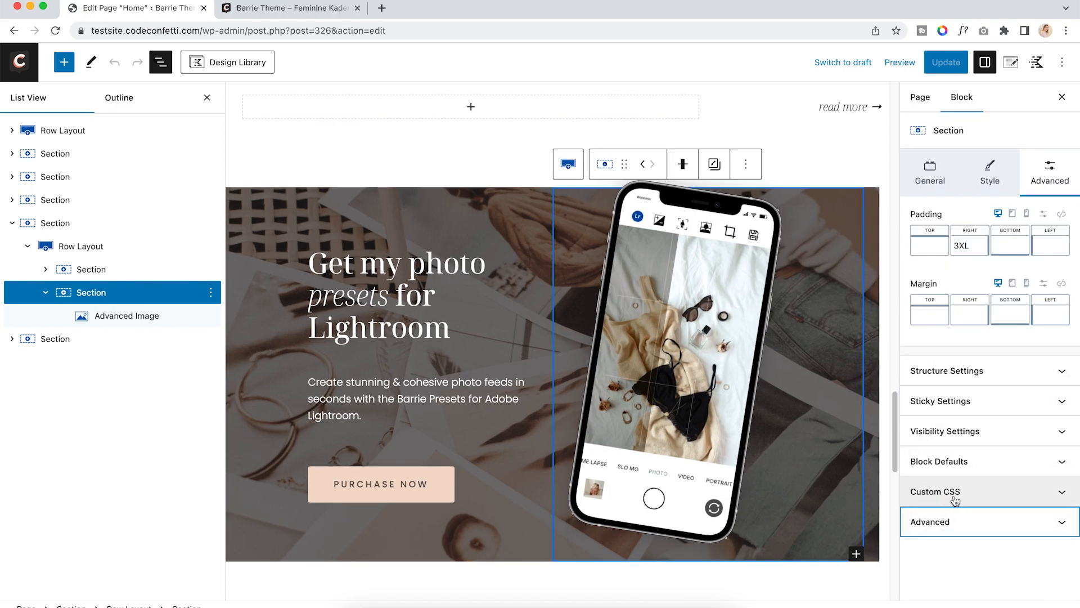
click(1041, 494)
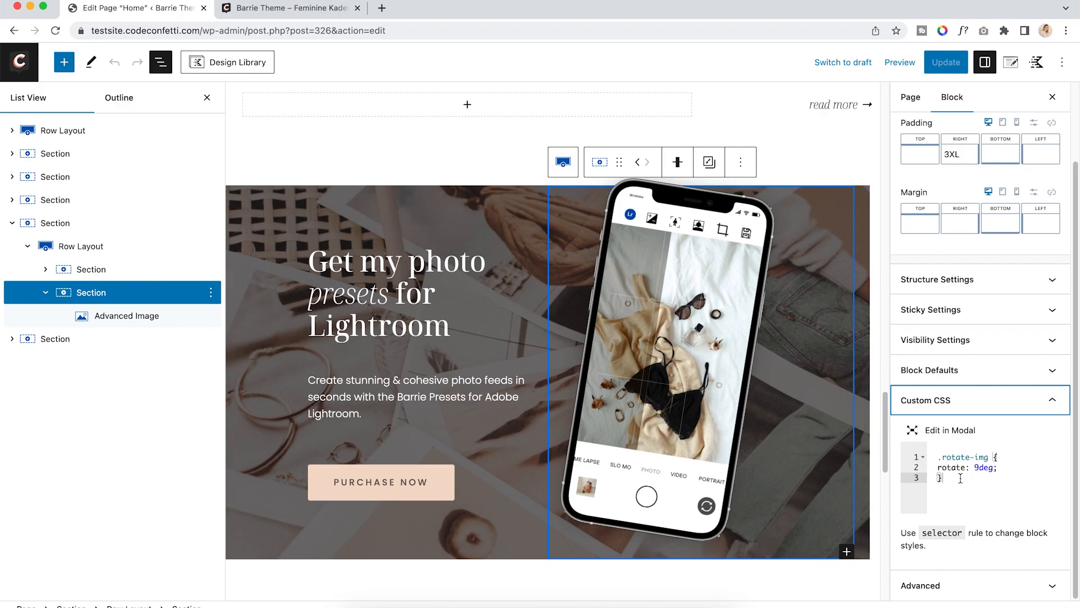
Try a rotation of 59deg in the .rotate-img rule and remove the added digit again
click(977, 467)
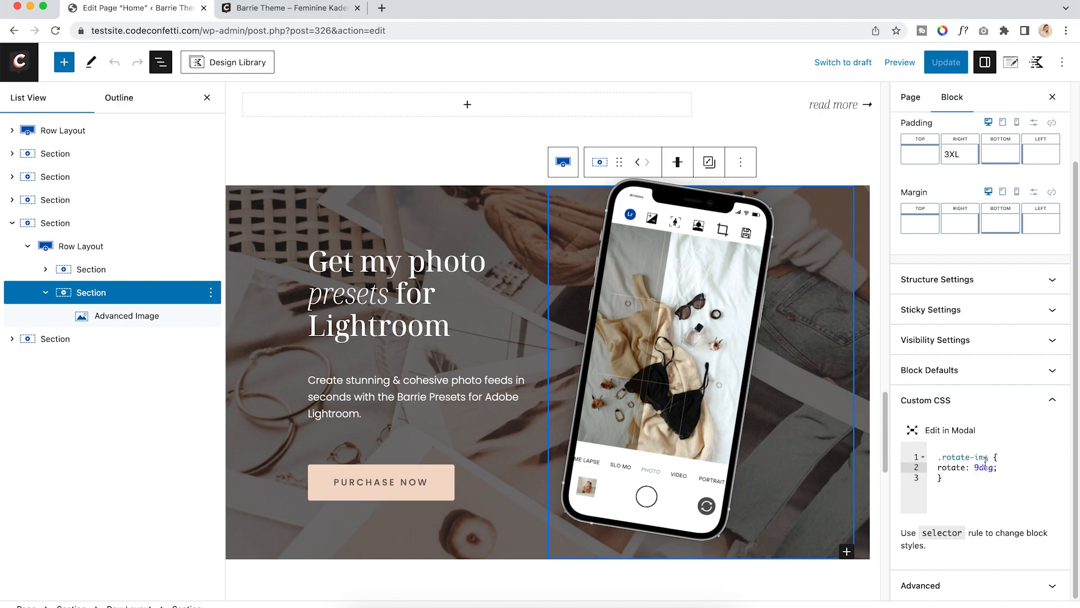
text(5)
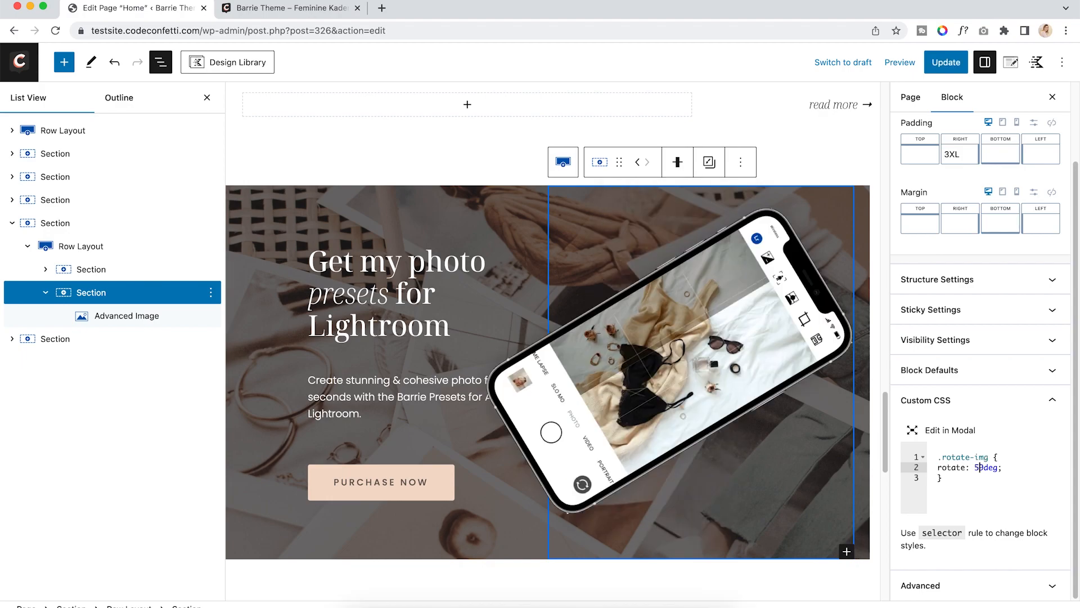
key(BackSpace)
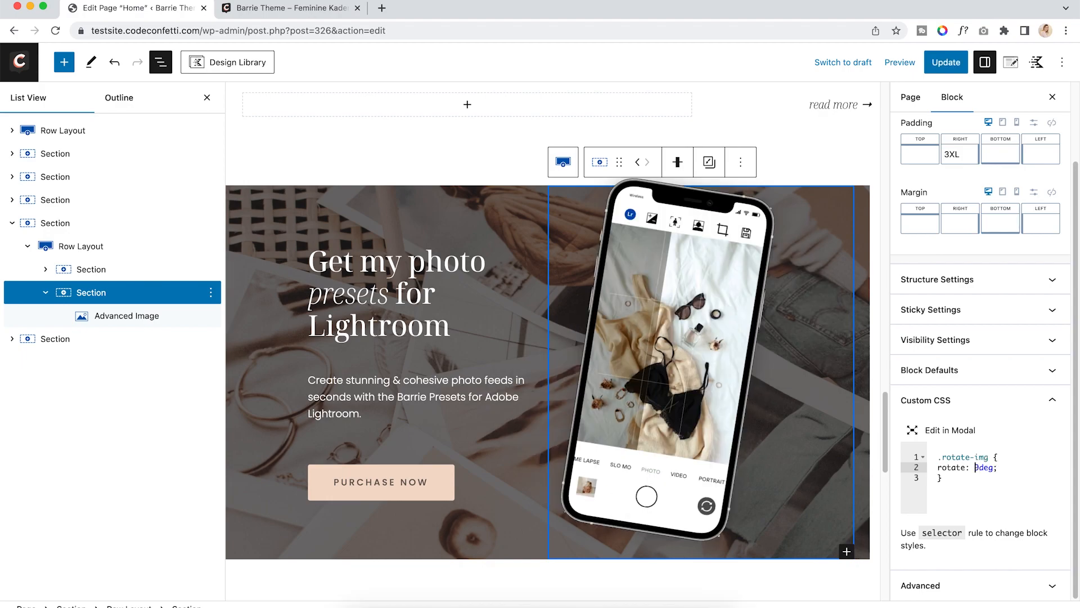
Copy the complete .rotate-img rule from the section's custom CSS
click(964, 480)
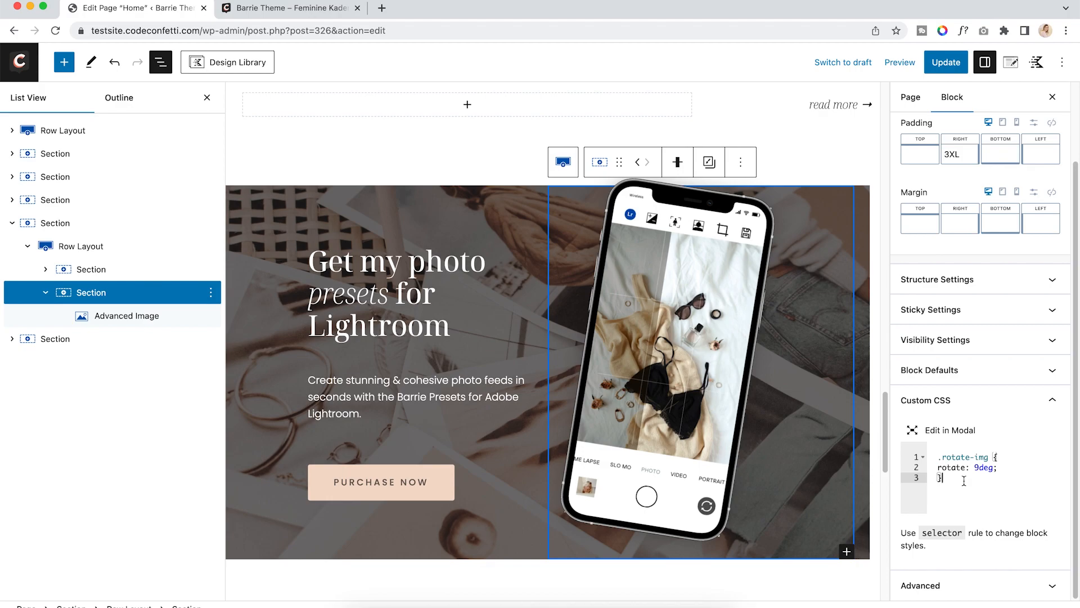
drag(957, 483, 934, 457)
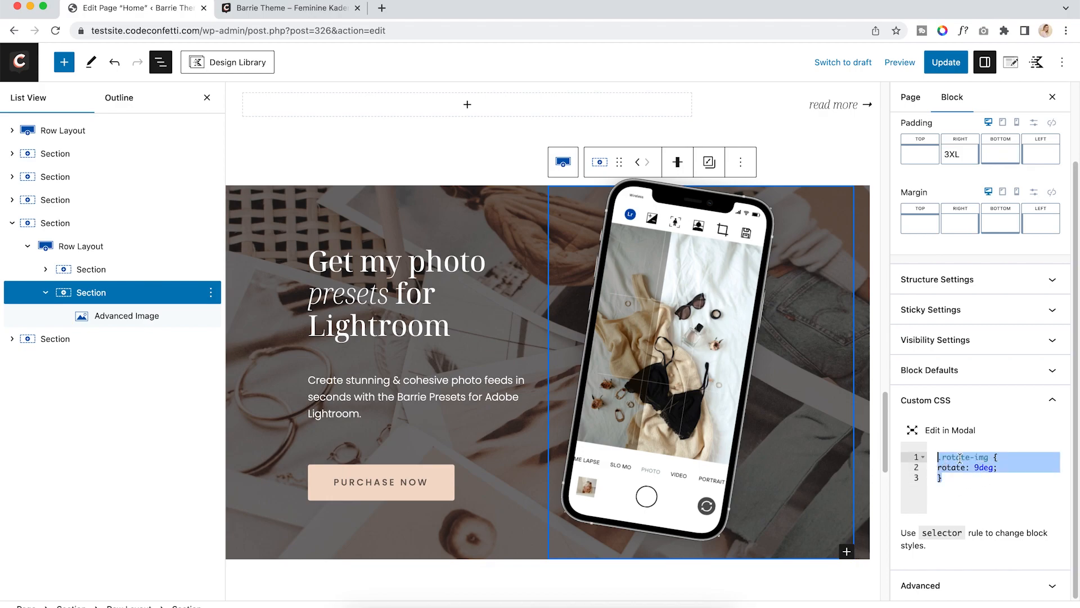
right_click(964, 459)
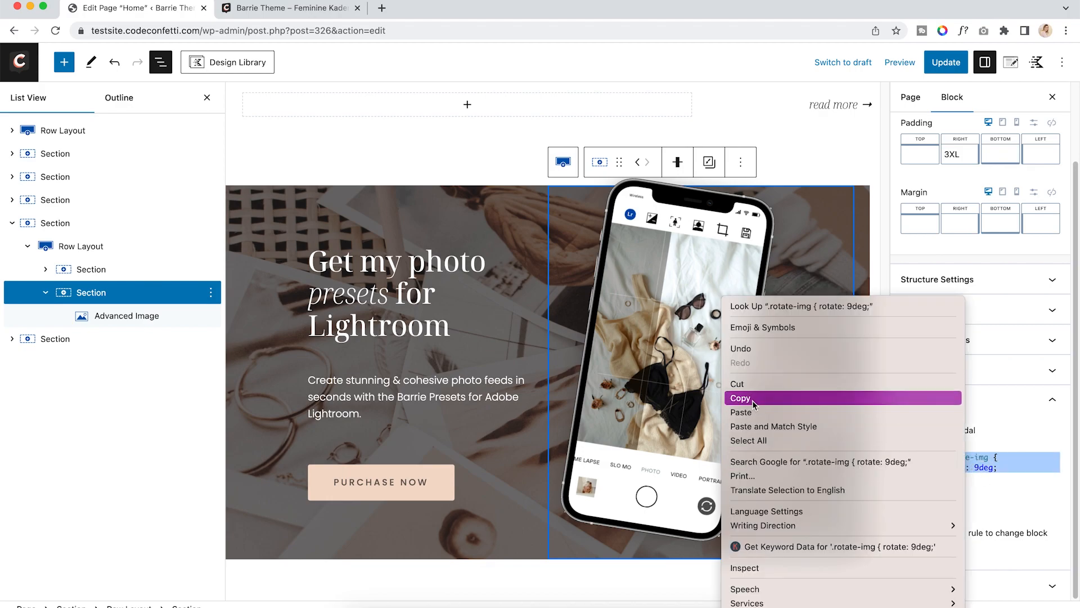
click(843, 398)
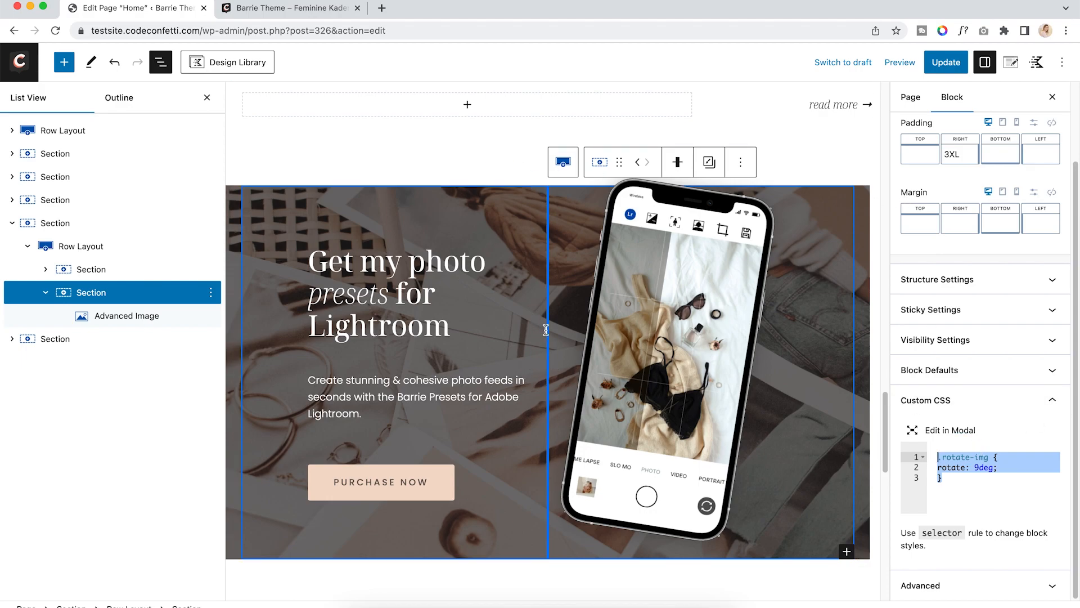
Switch to the live homepage and open the site's Dashboard in a new browser tab
click(273, 8)
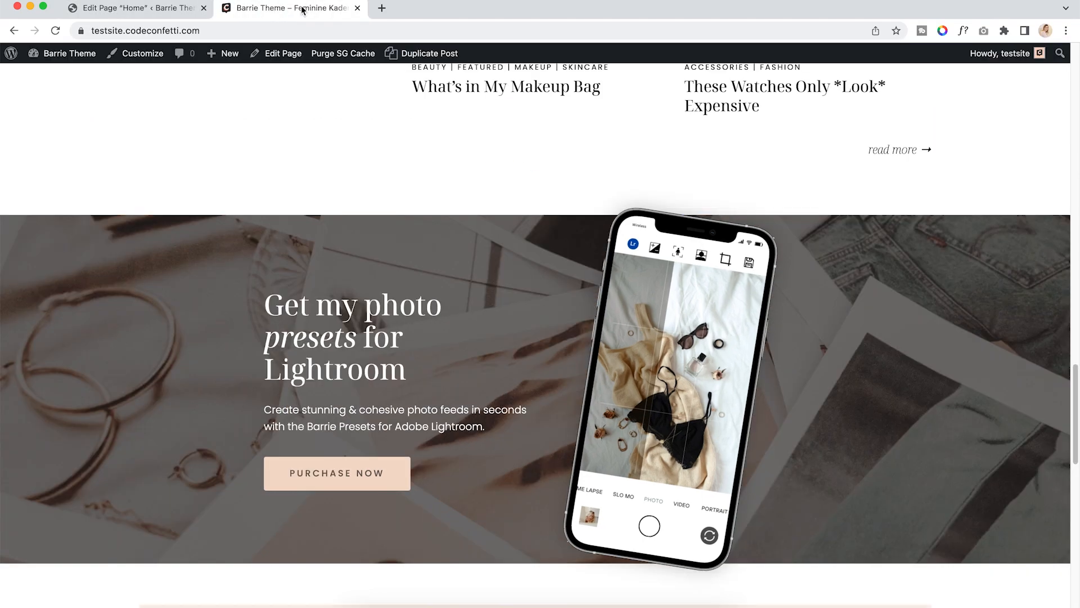
right_click(53, 74)
click(78, 80)
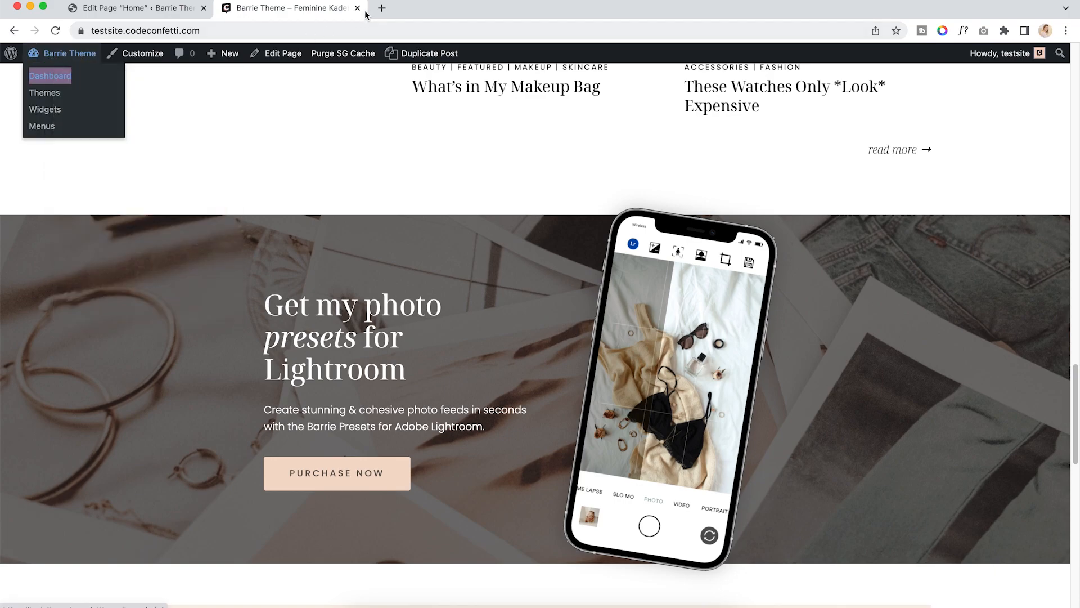
Bring the Dashboard tab to the front, open the theme's Customizer and dismiss the autosave notice
drag(417, 8, 135, 8)
mouse_move(68, 253)
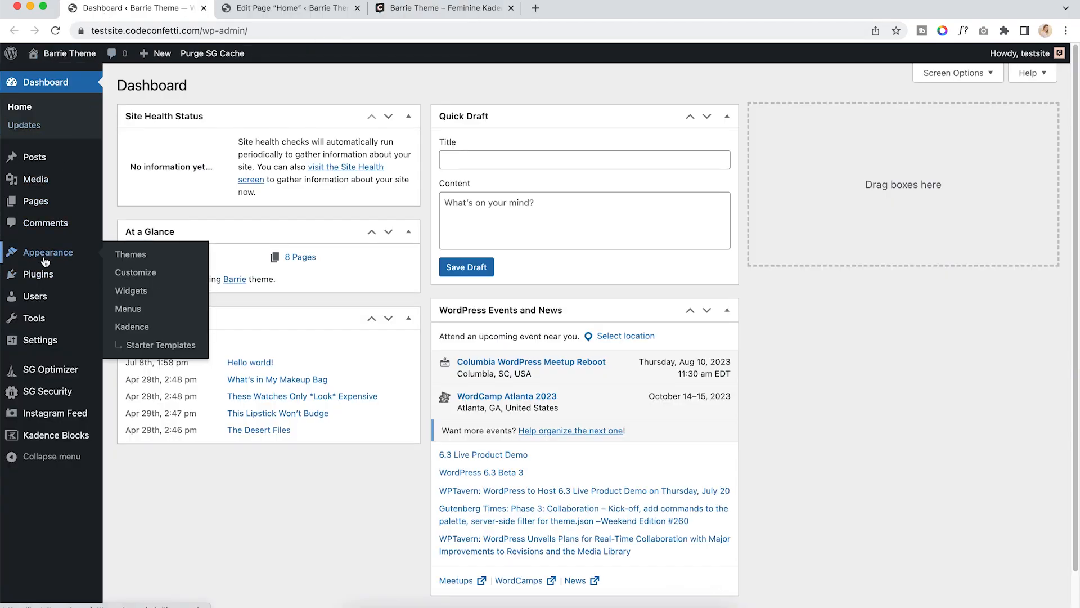
click(121, 274)
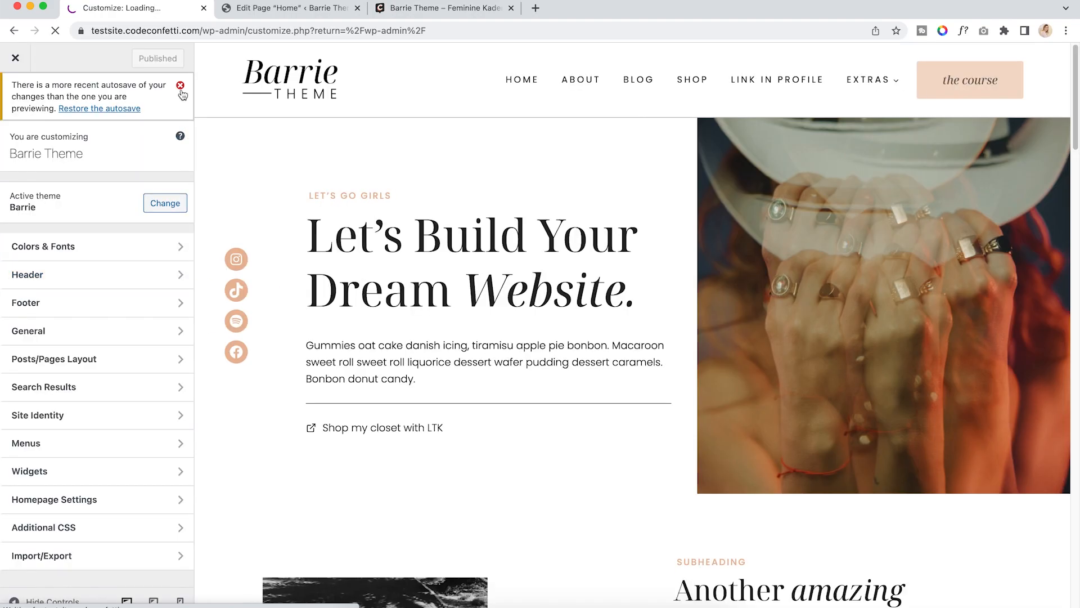
click(180, 85)
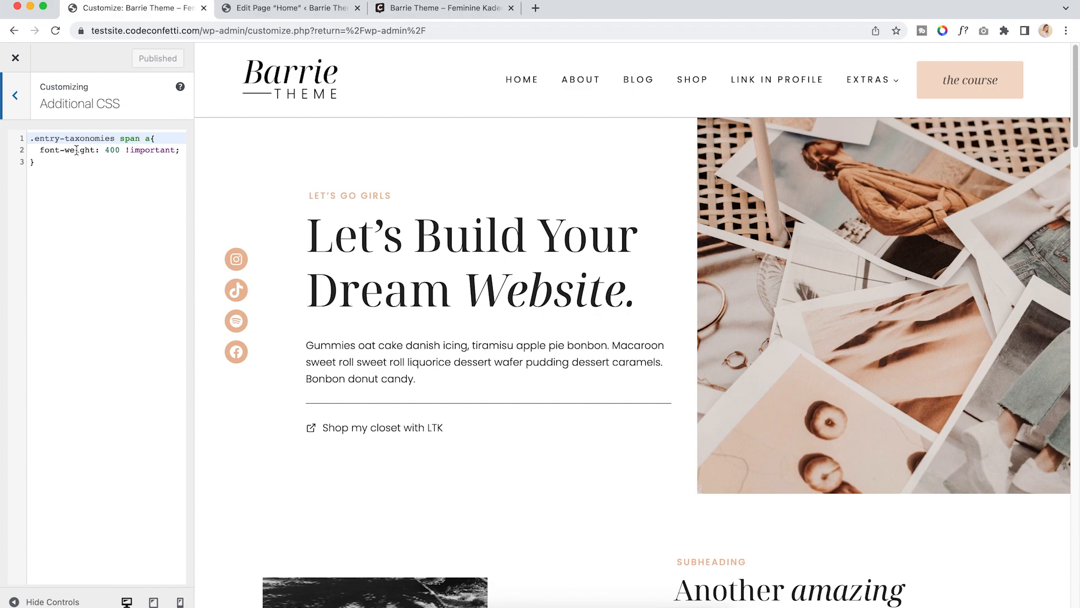
Paste the copied .rotate-img rule below the existing rule in the site's Additional CSS and publish the change
click(78, 150)
click(133, 158)
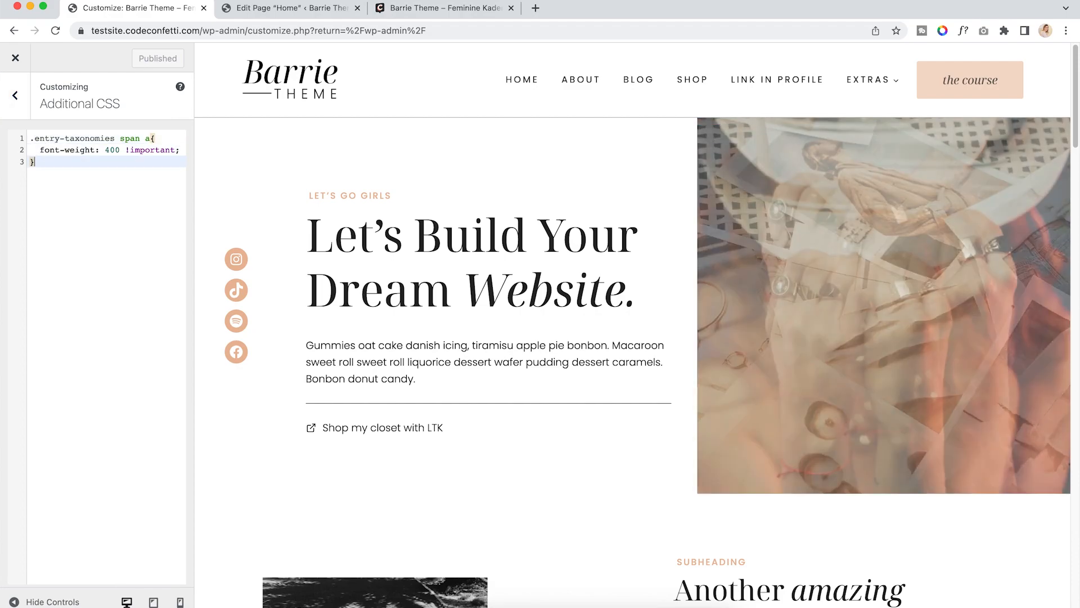
key(Return)
key(Return)
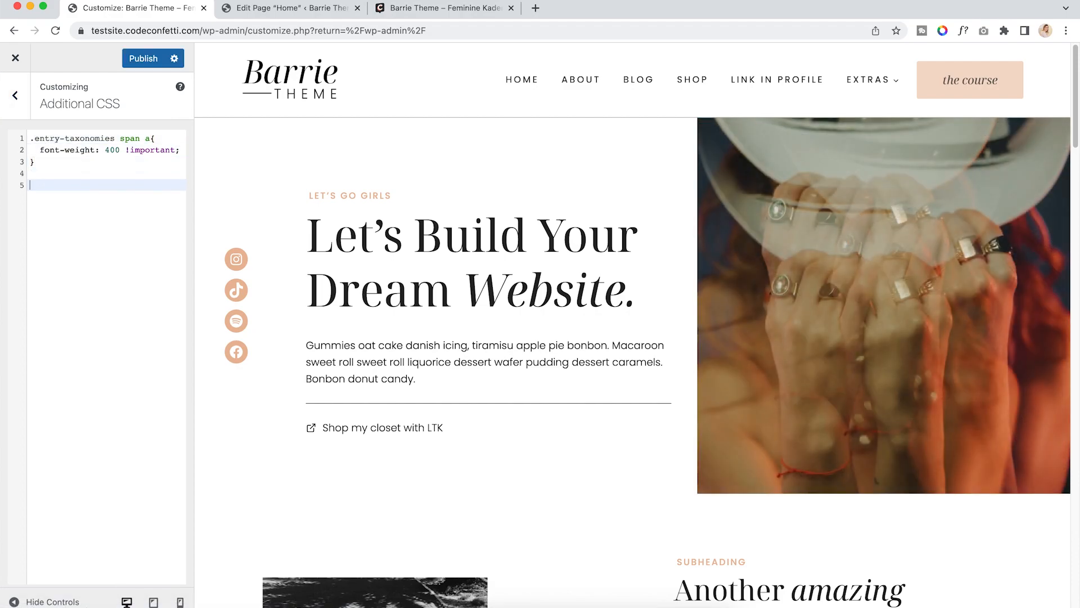
key(super+v)
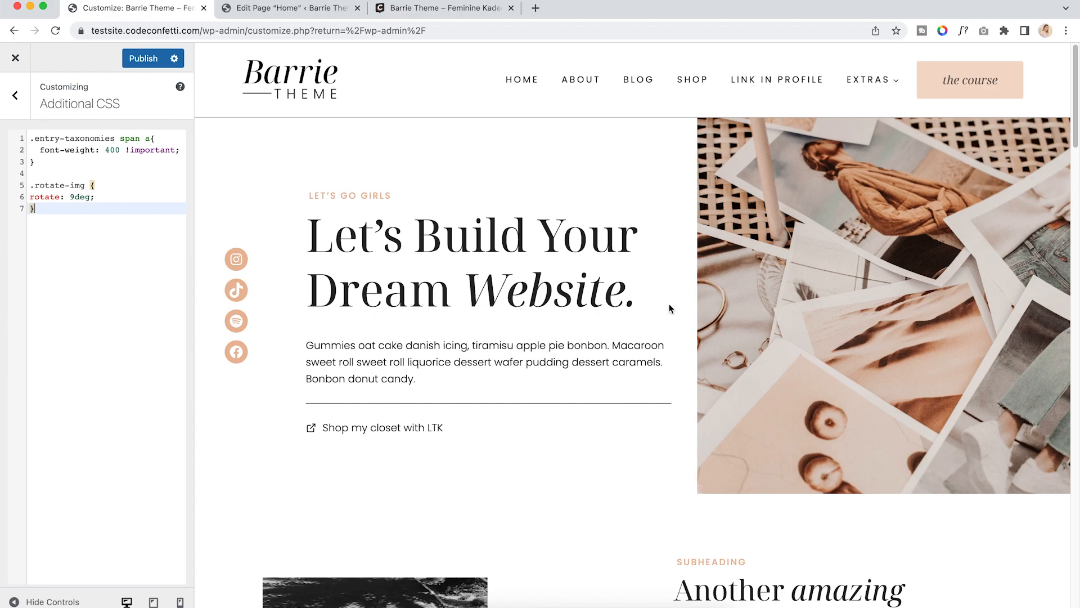
scroll(723, 312, down, 9)
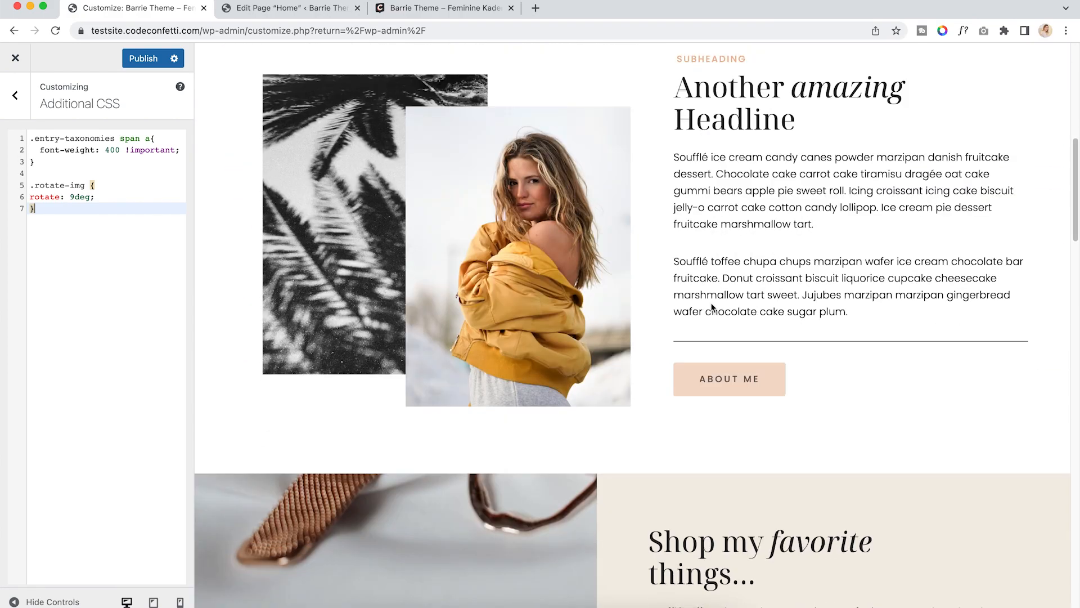
click(142, 58)
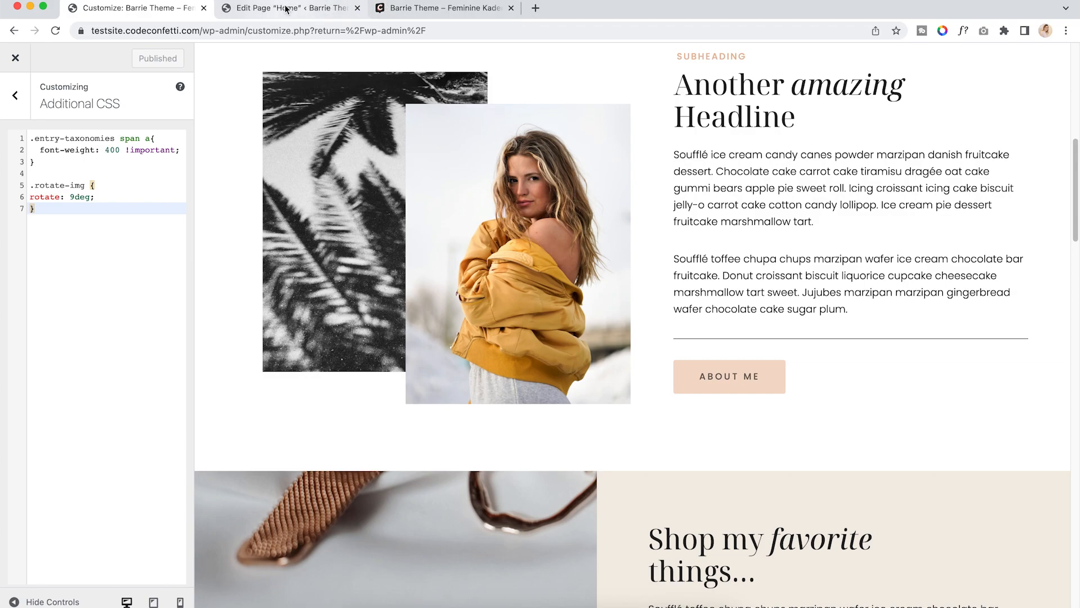
Leave the Customizer and open the Landing Page for editing at its closet image
click(17, 59)
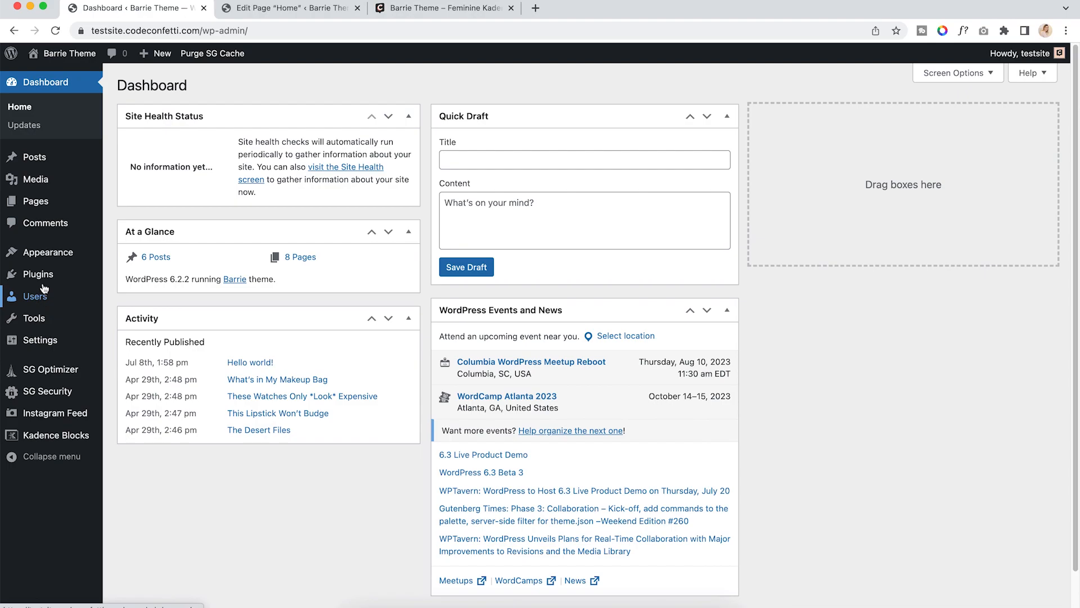
click(38, 201)
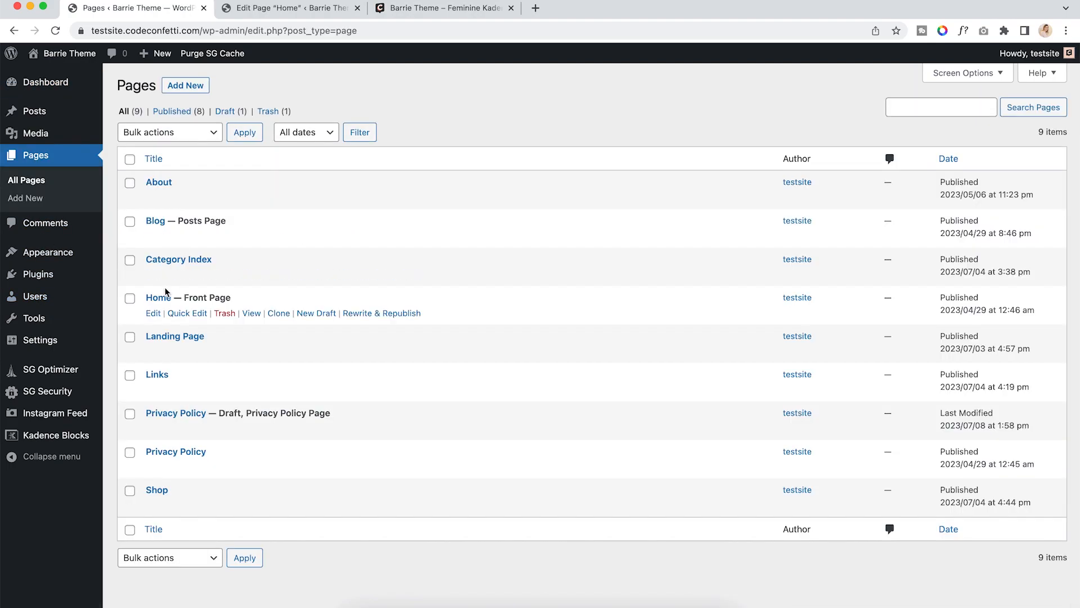
click(169, 336)
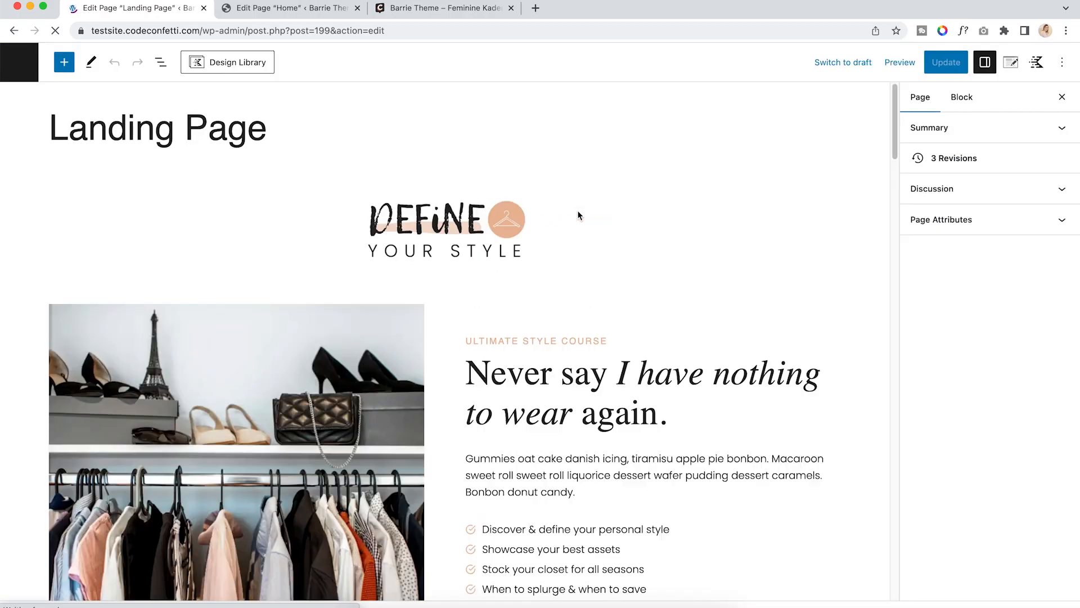
scroll(602, 209, down, 2)
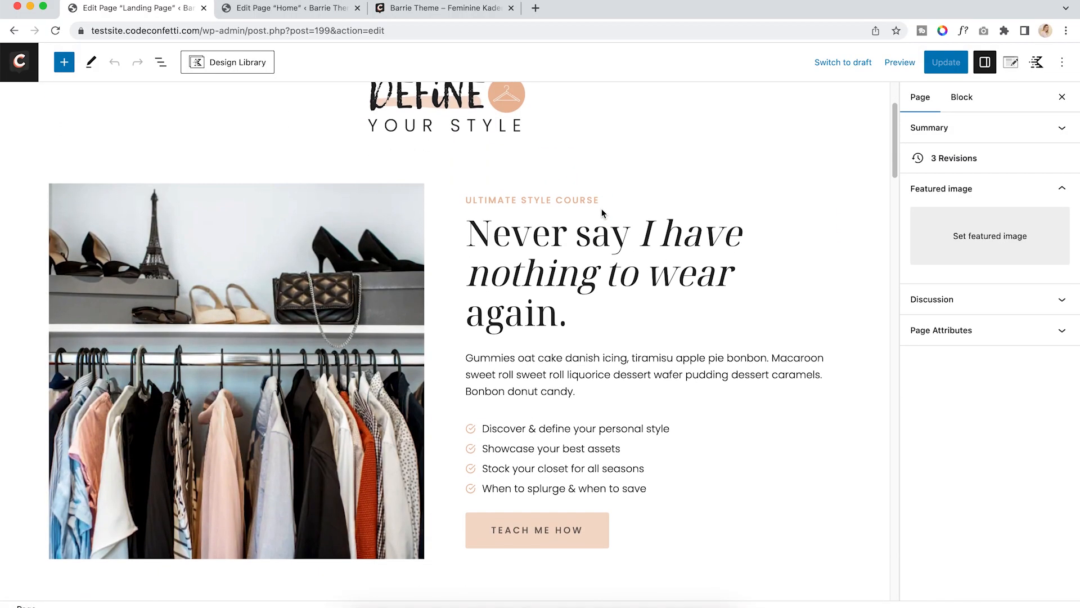
Give the Landing Page's closet image the additional CSS class rotate-img
click(302, 256)
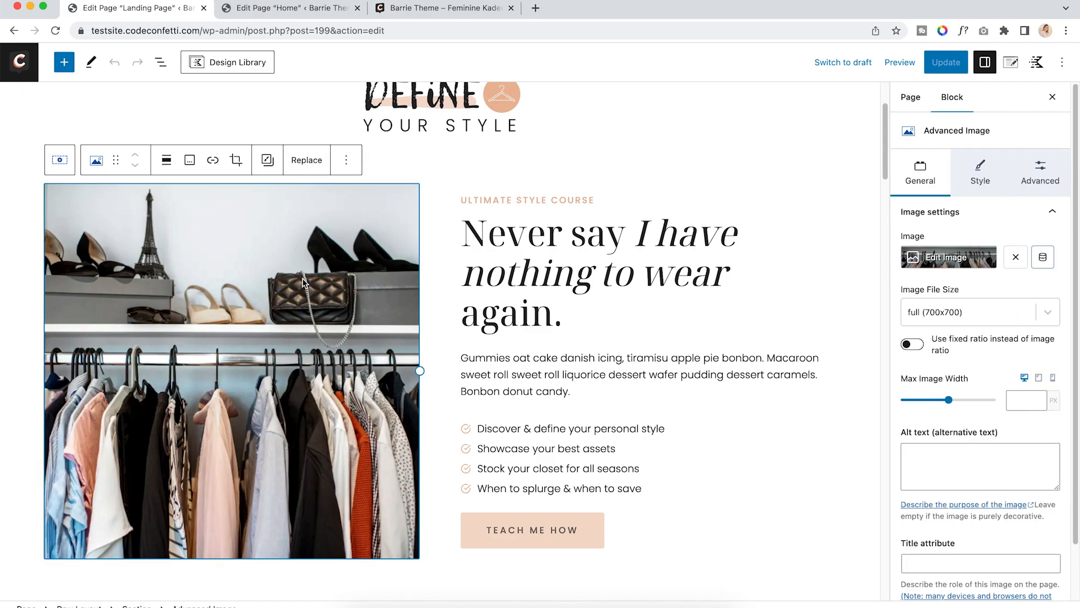
click(1047, 175)
click(1042, 400)
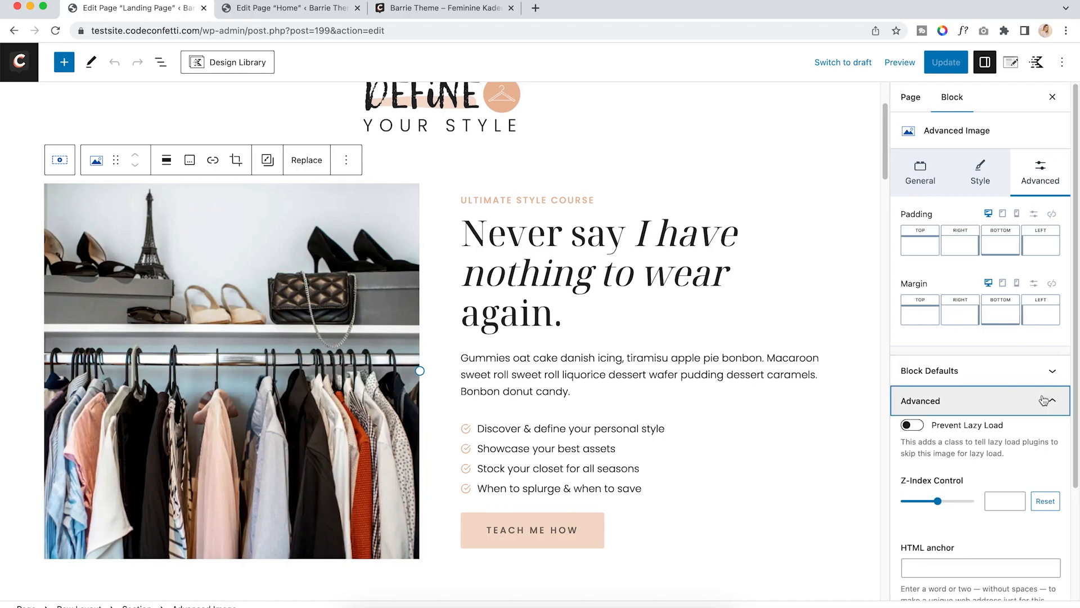
click(919, 560)
text(rotate-img)
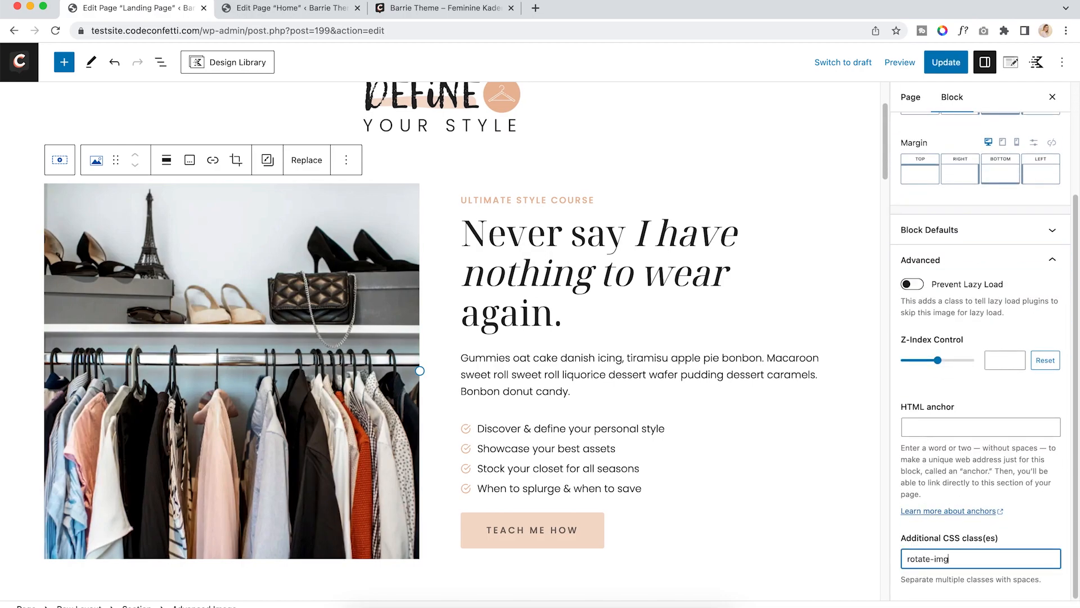
Preview the Landing Page in a new tab and check the closet image's rotation
click(899, 63)
click(838, 178)
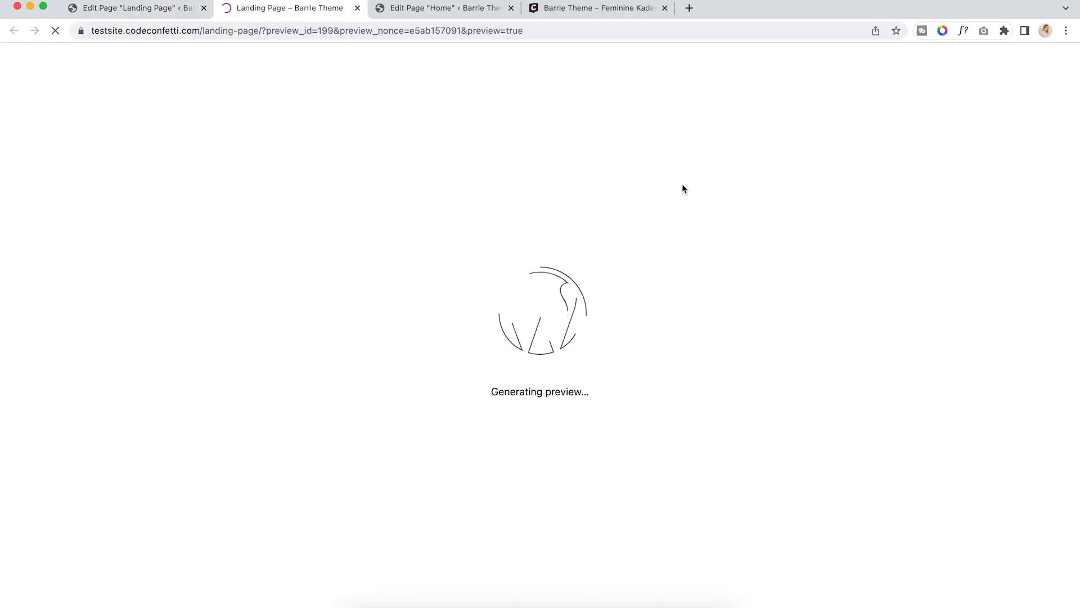
scroll(742, 245, down, 3)
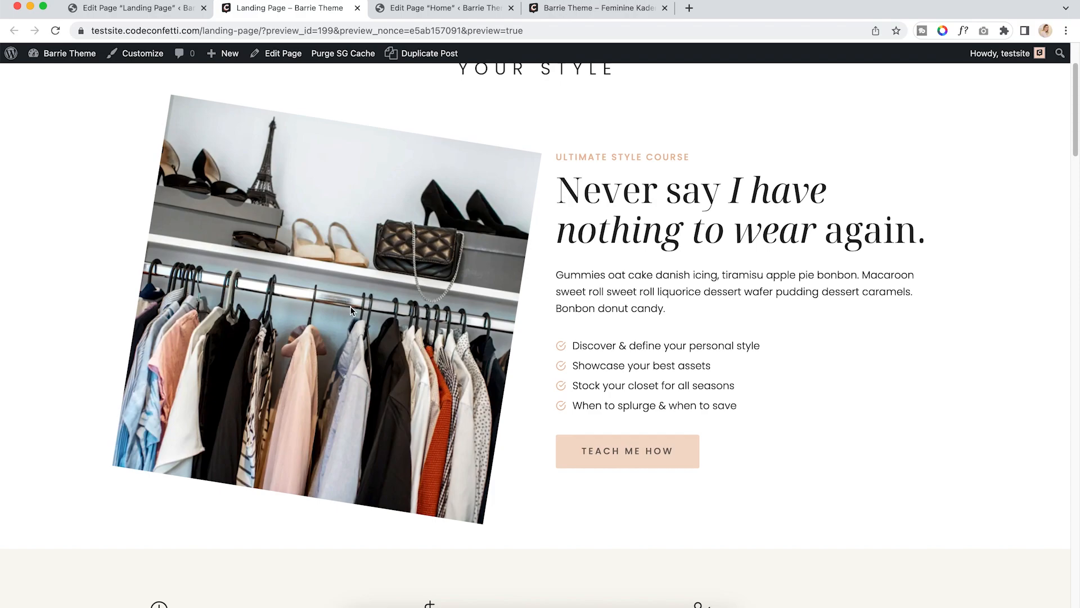
scroll(418, 242, up, 2)
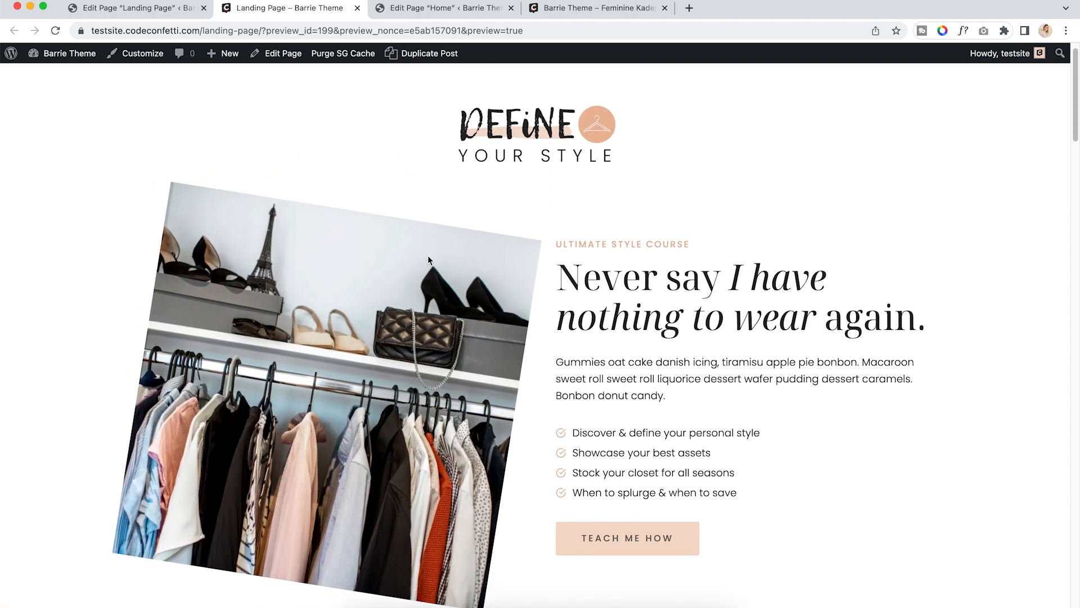
scroll(433, 262, down, 1)
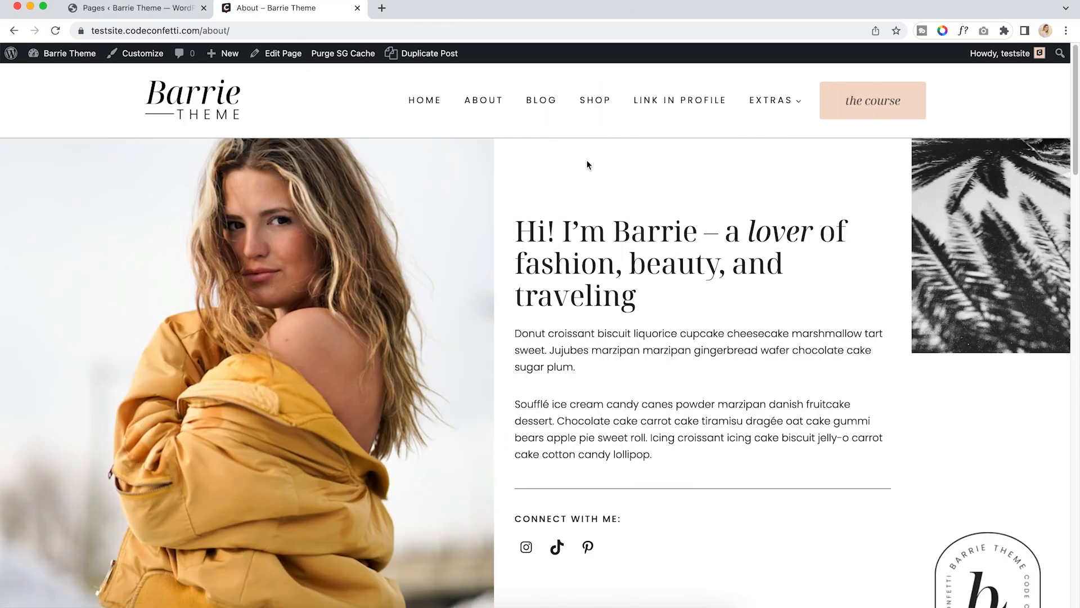
Review the "this or that" section on the live About page and open that page for editing at the same section
scroll(699, 292, down, 12)
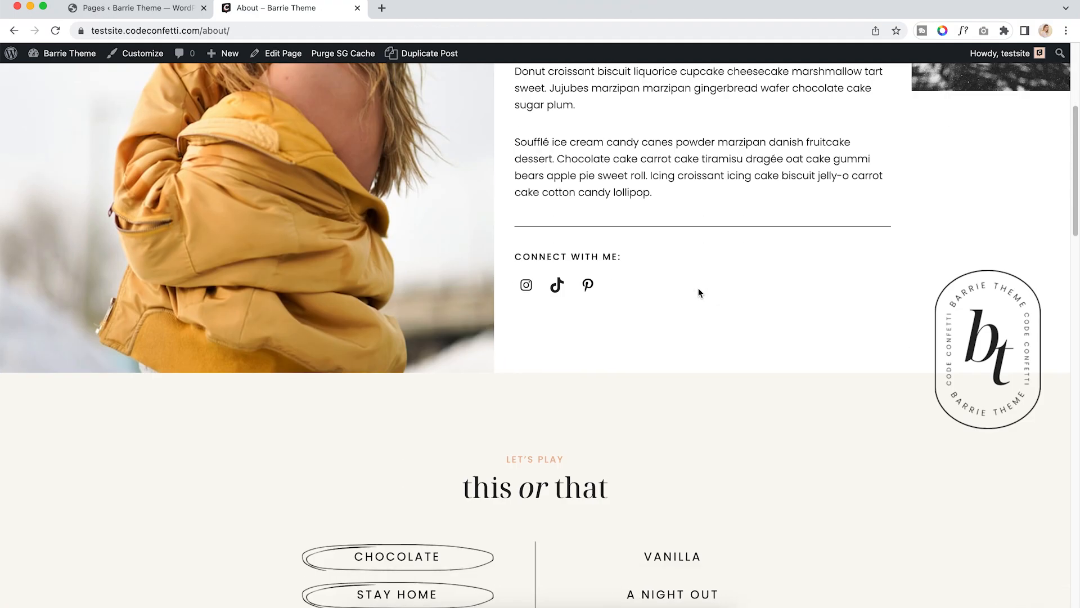
scroll(700, 292, up, 4)
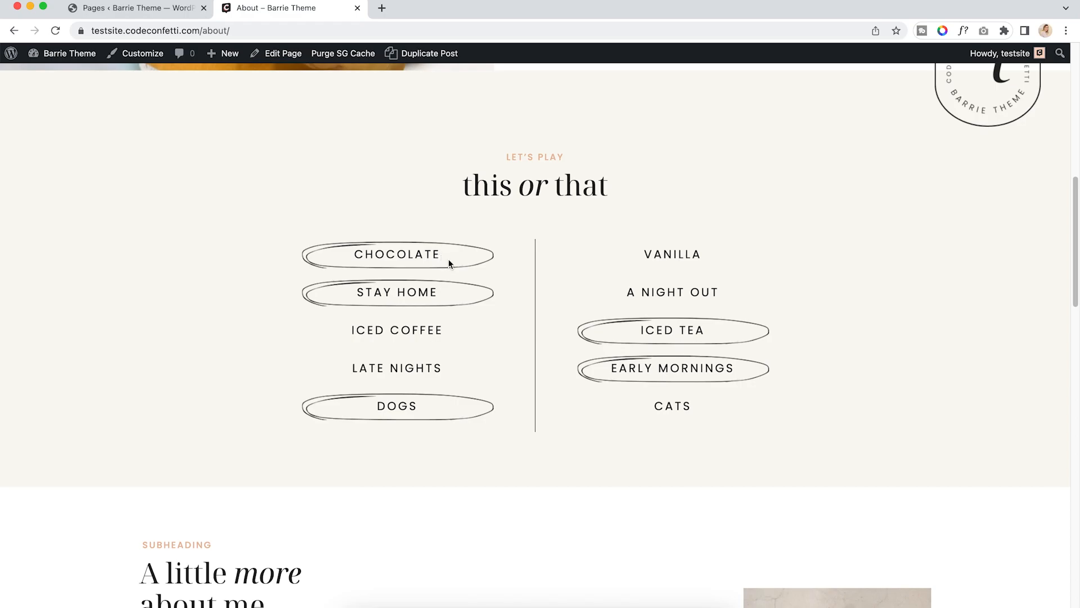
click(144, 8)
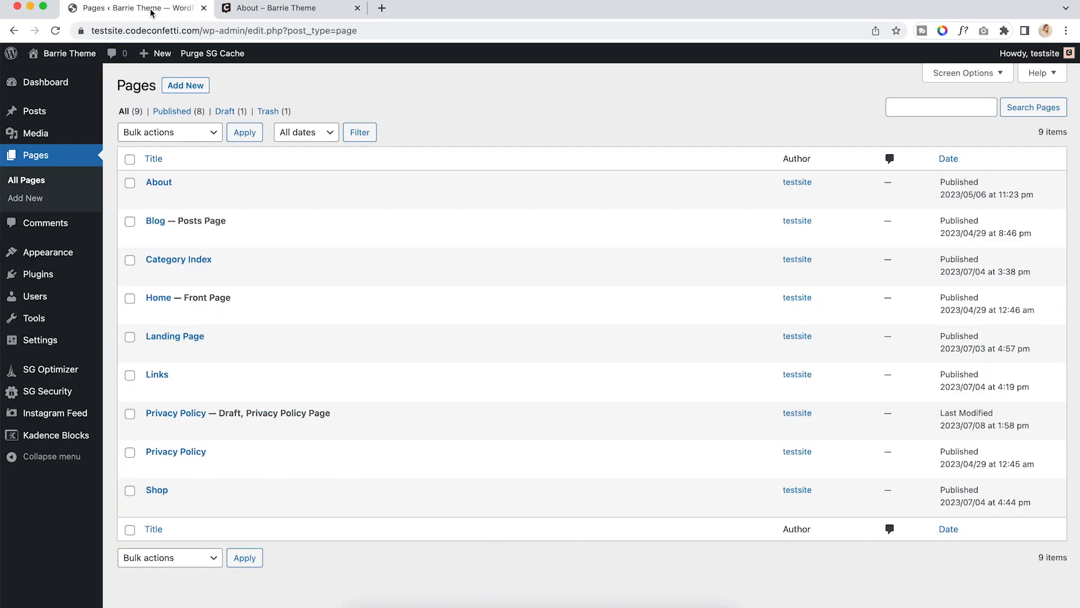
click(159, 183)
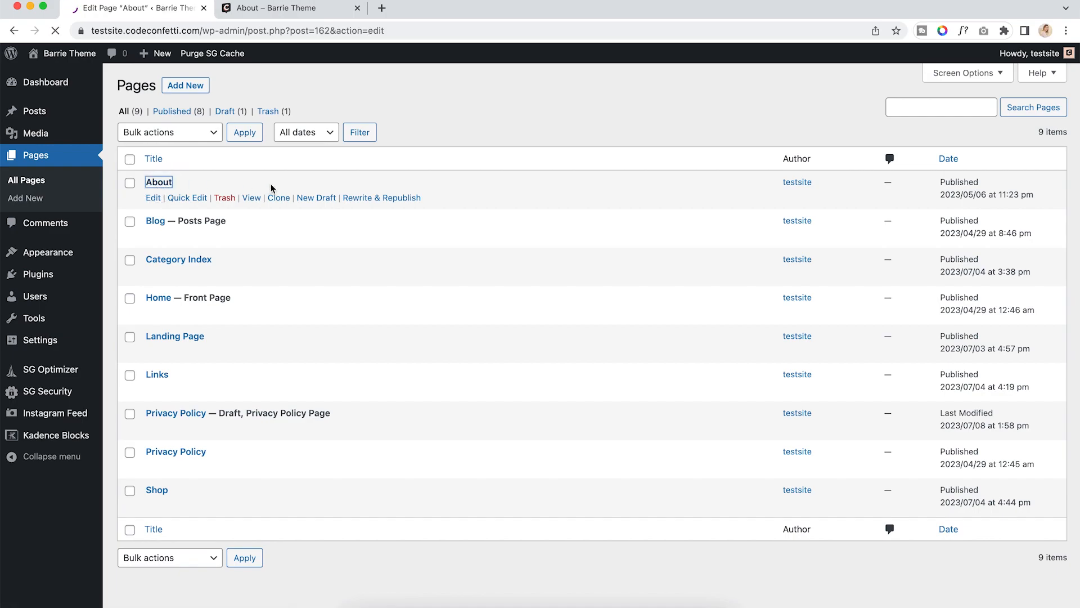
scroll(559, 241, down, 3)
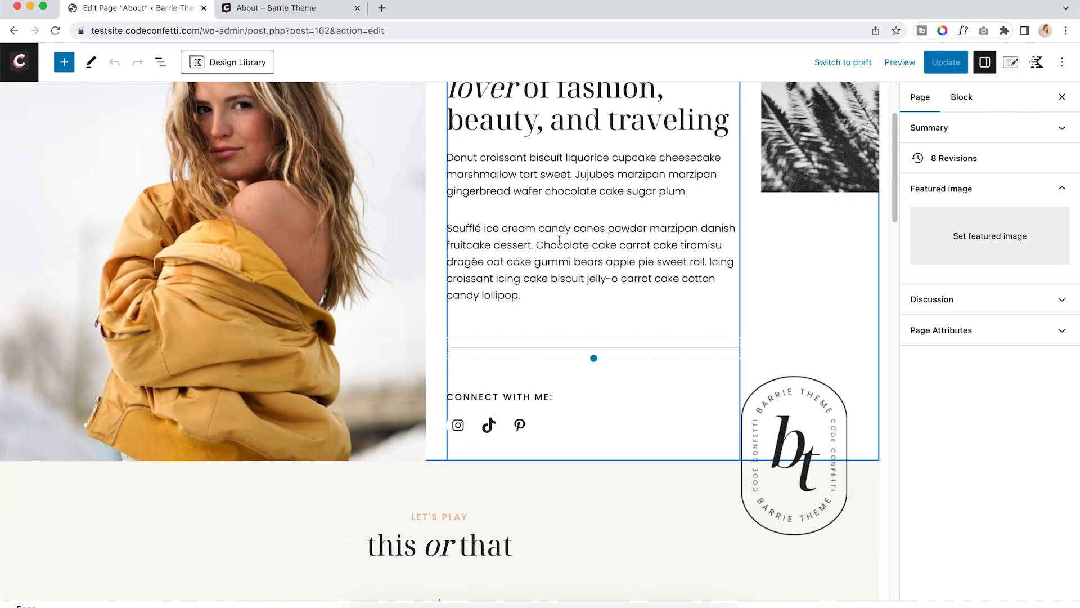
scroll(558, 239, down, 8)
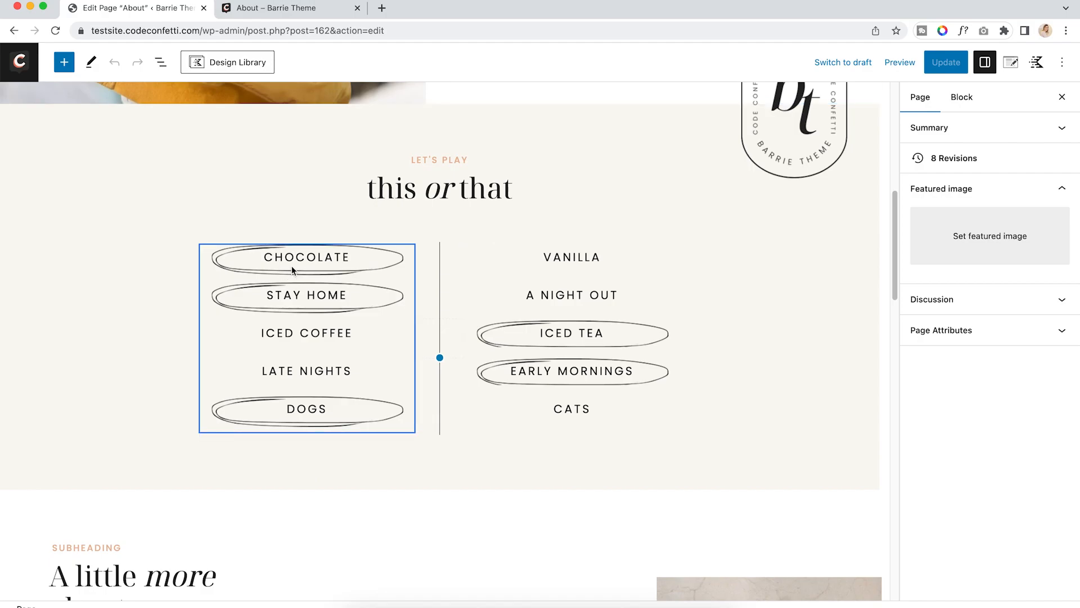
Select the CHOCOLATE text with the block list shown and examine its additional CSS class
click(291, 267)
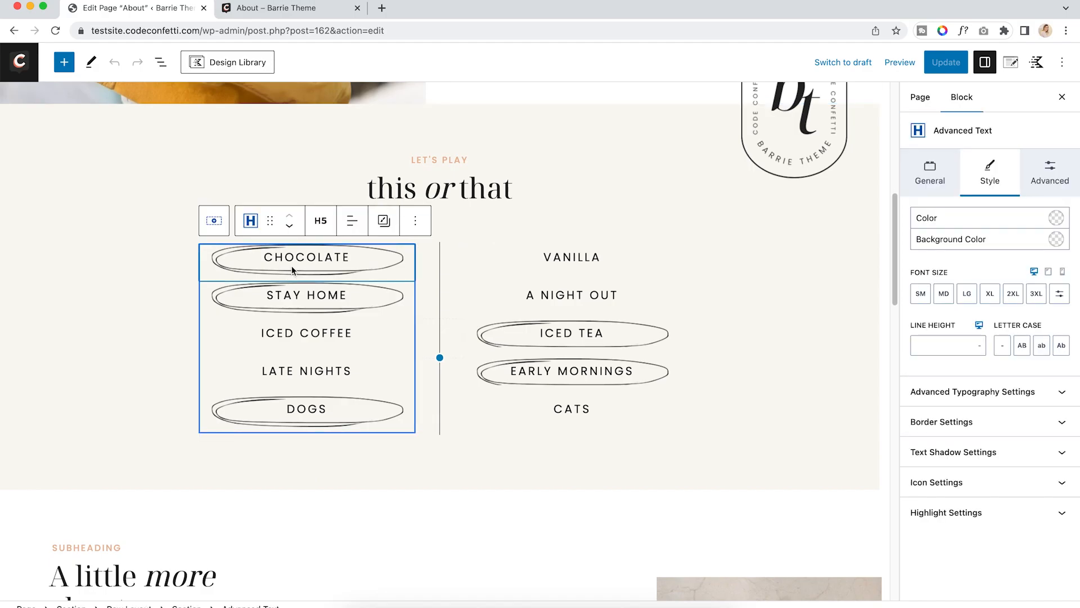
click(168, 66)
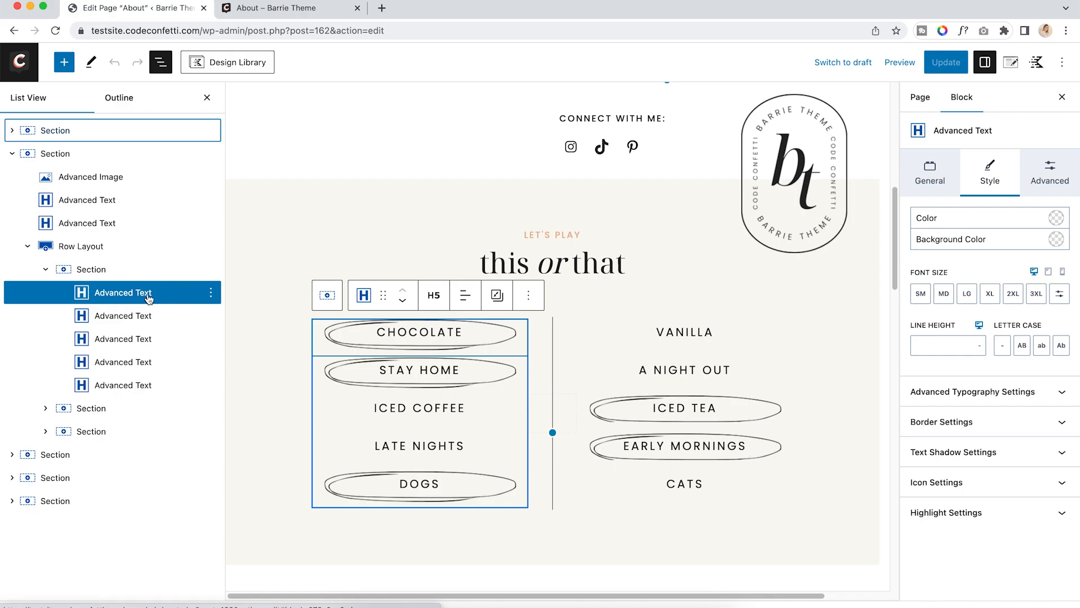
click(1047, 172)
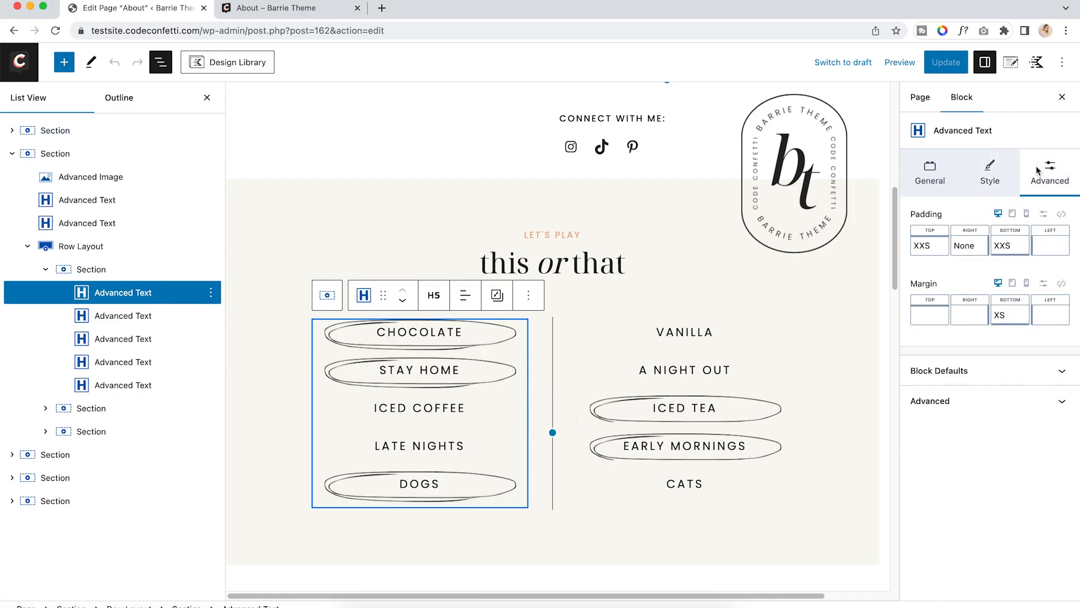
click(976, 394)
click(936, 527)
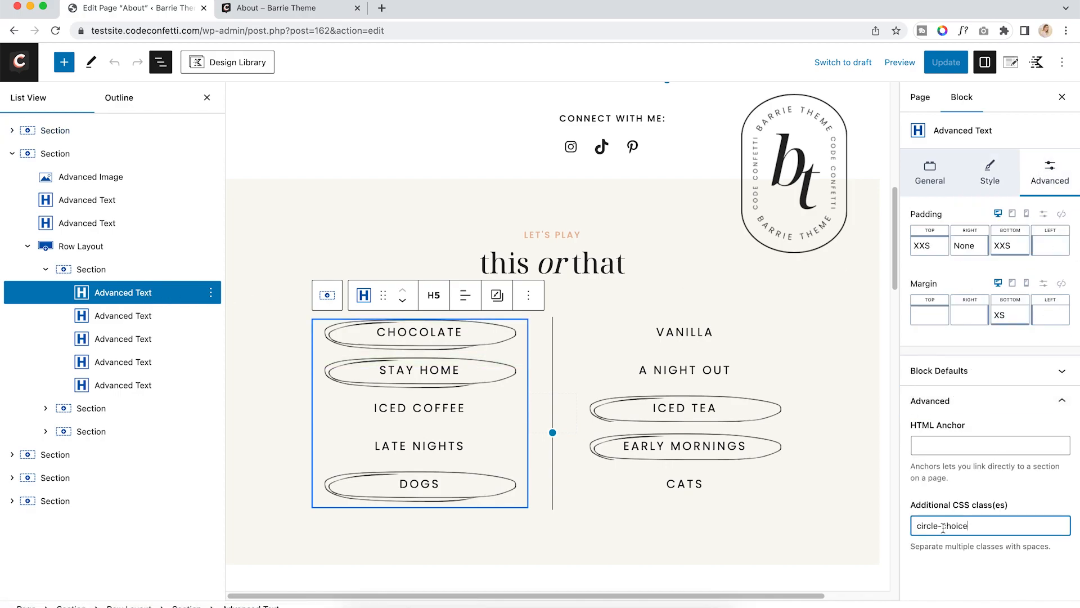
drag(973, 526, 909, 527)
click(995, 524)
Select the parent section of the CHOCOLATE column and examine the .circle-choice rules in its custom CSS
click(92, 270)
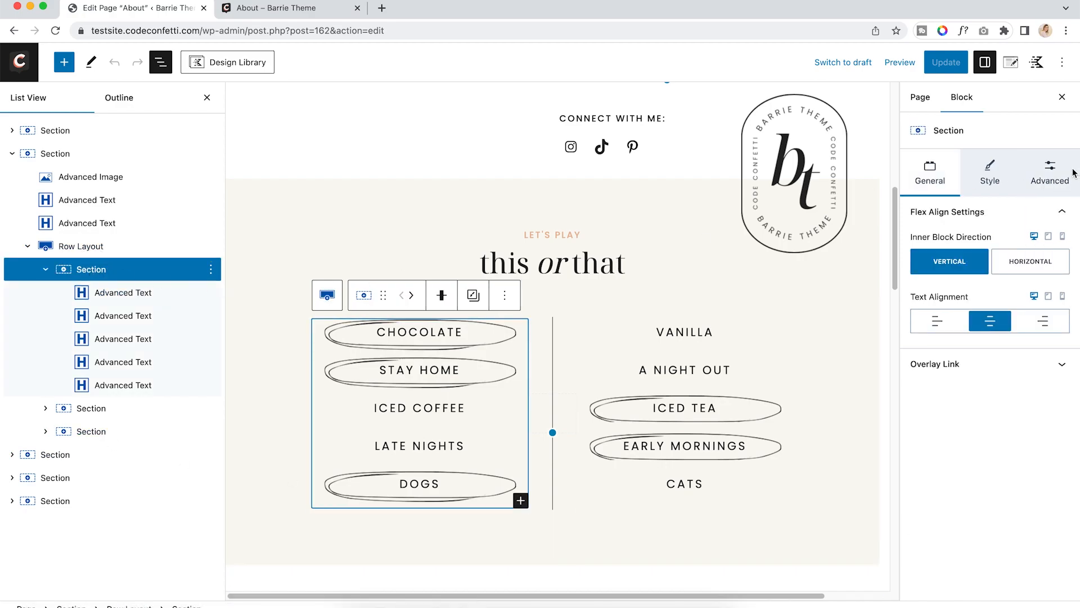
click(1055, 171)
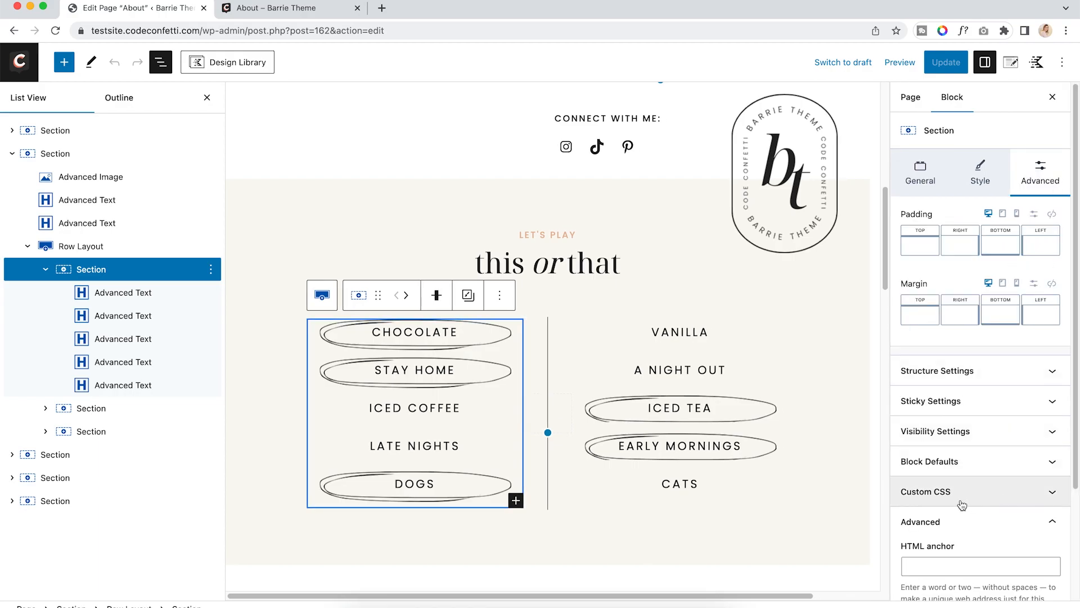
click(1005, 499)
scroll(1005, 499, down, 5)
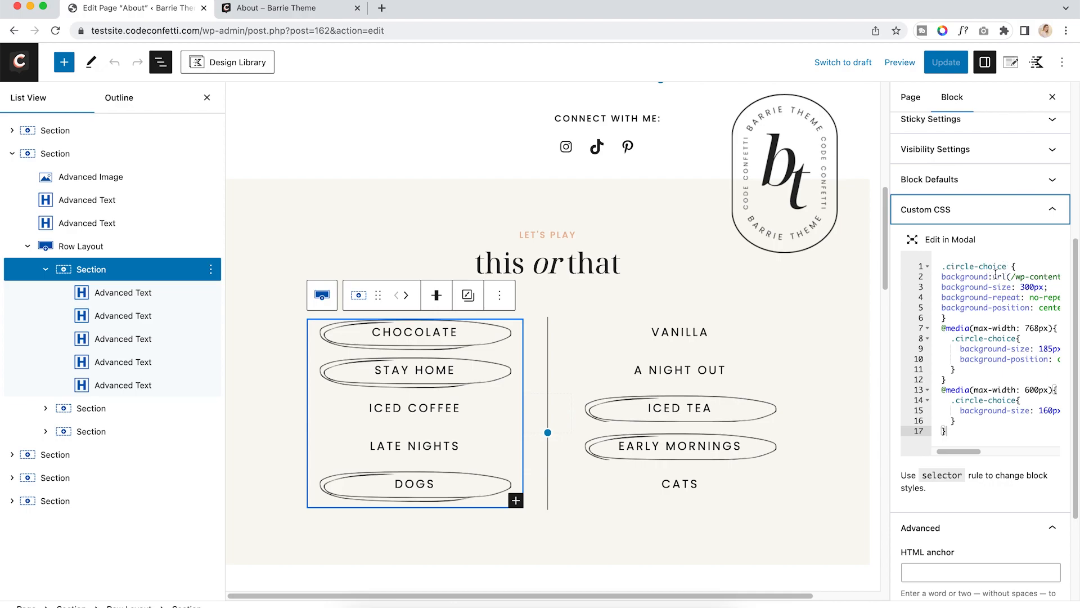
mouse_move(982, 451)
mouse_down()
mouse_move(1044, 453)
mouse_move(973, 453)
mouse_up()
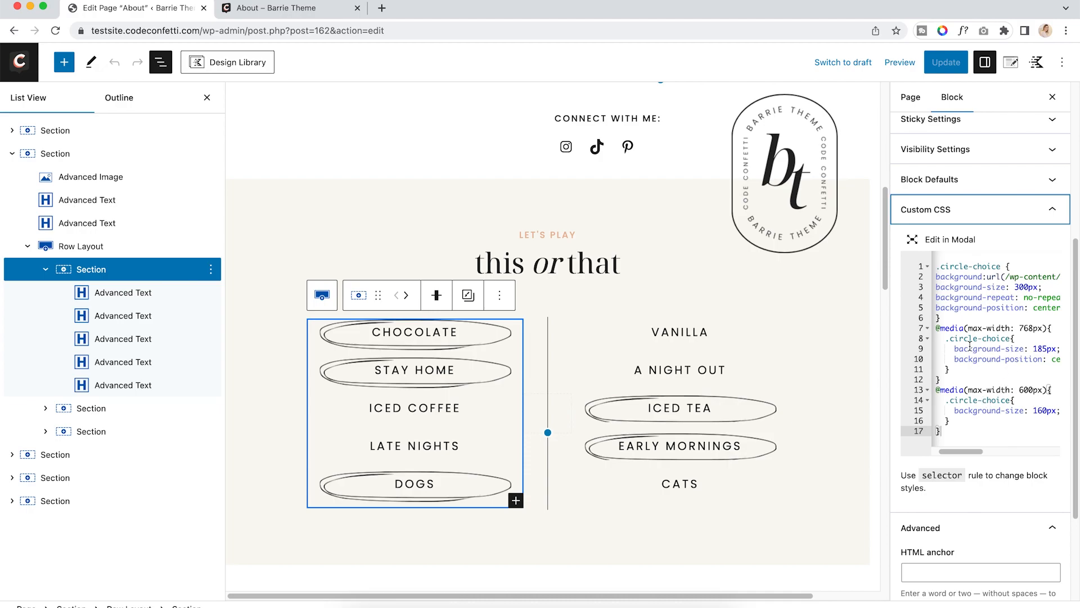
drag(951, 452, 929, 456)
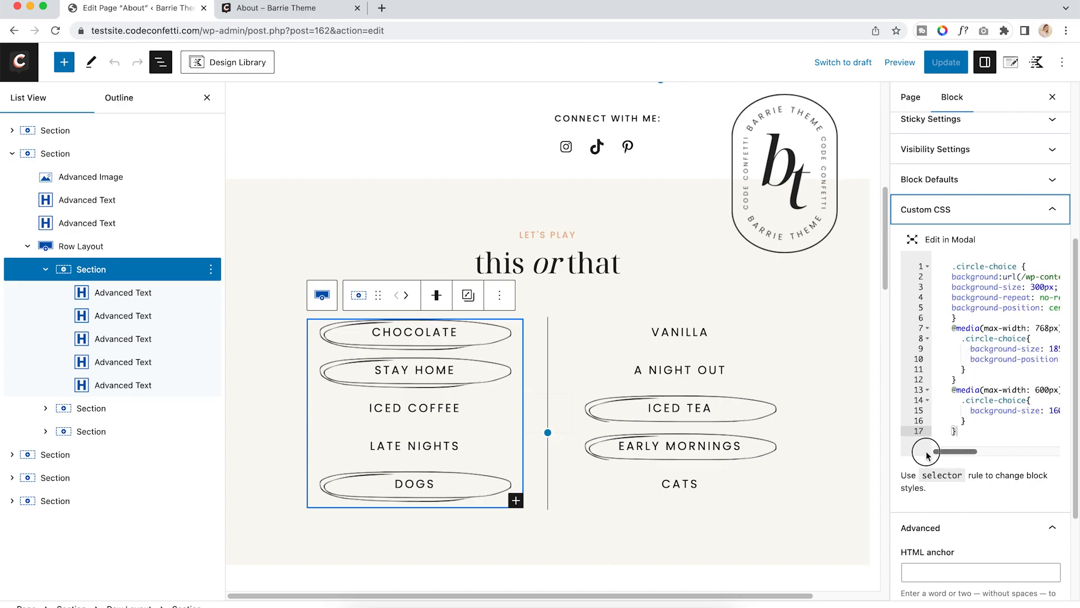
Give the VANILLA text in the "this or that" section the additional CSS class circle-choice
click(678, 331)
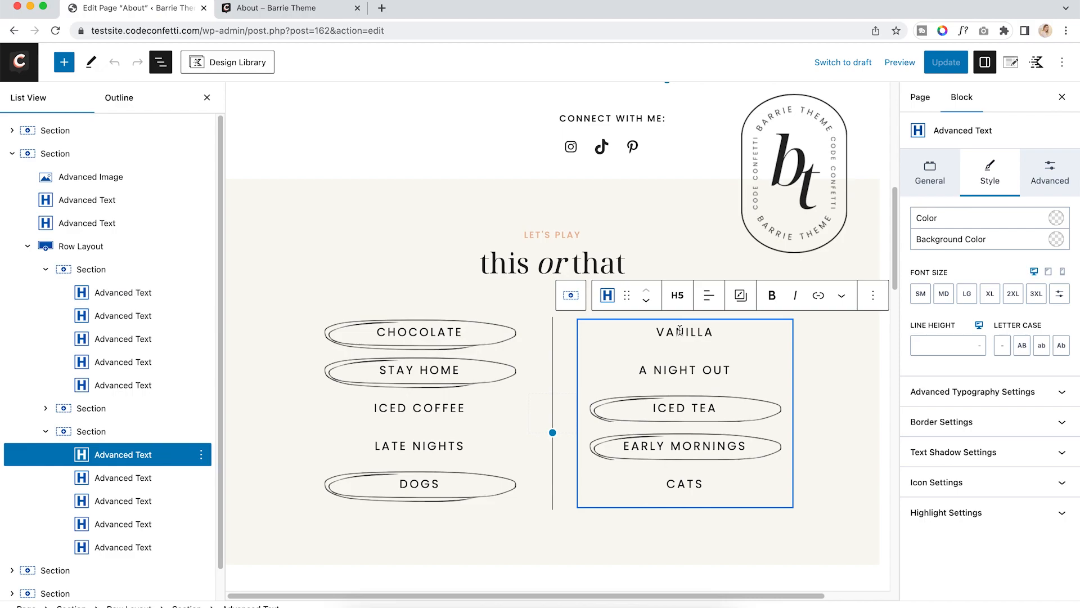
drag(652, 331, 699, 335)
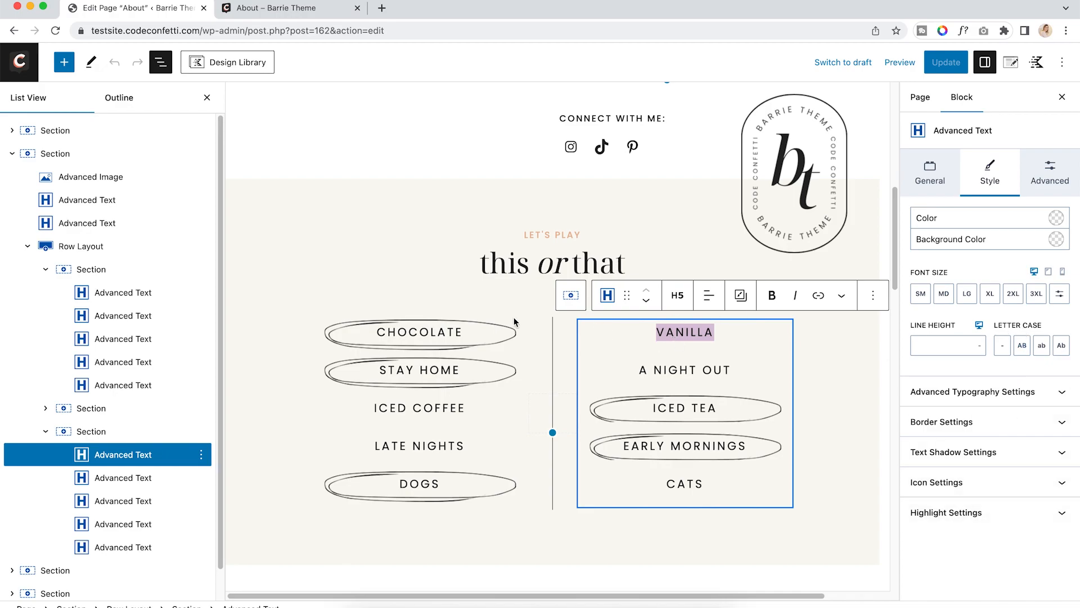
click(1058, 187)
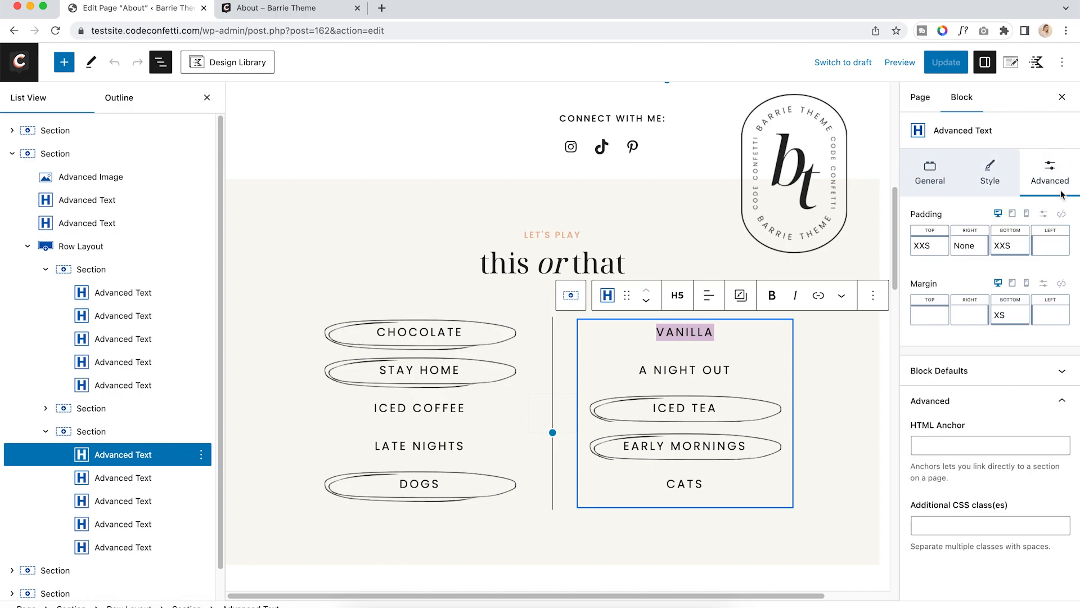
click(955, 519)
text(cirlce-choice)
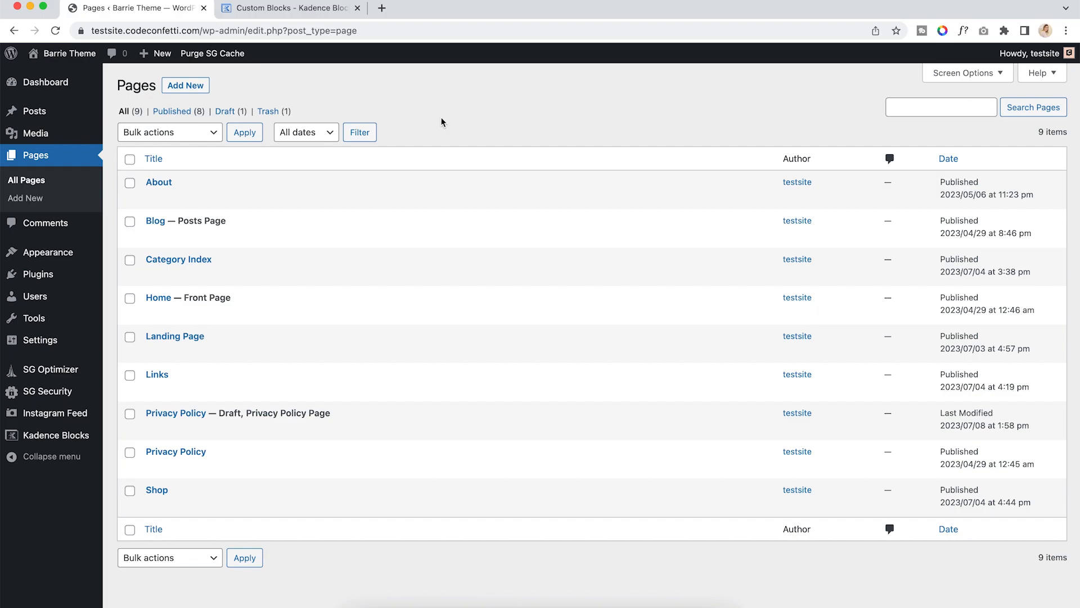
Look through the custom blocks overview on the Kadence Blocks website, from the Row/Layout block to Advanced Text
click(282, 12)
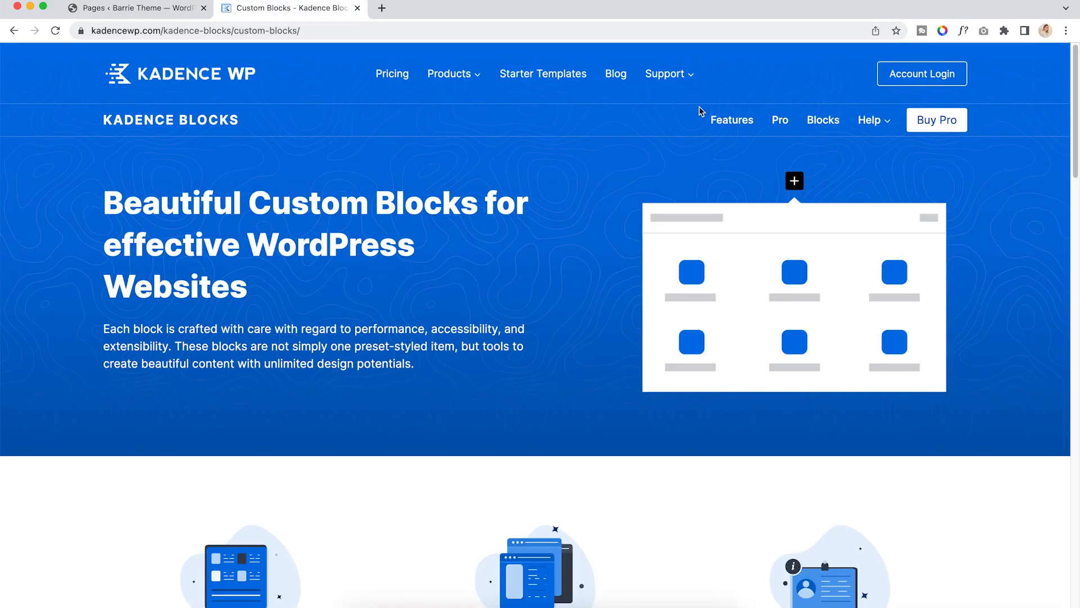
scroll(815, 188, down, 6)
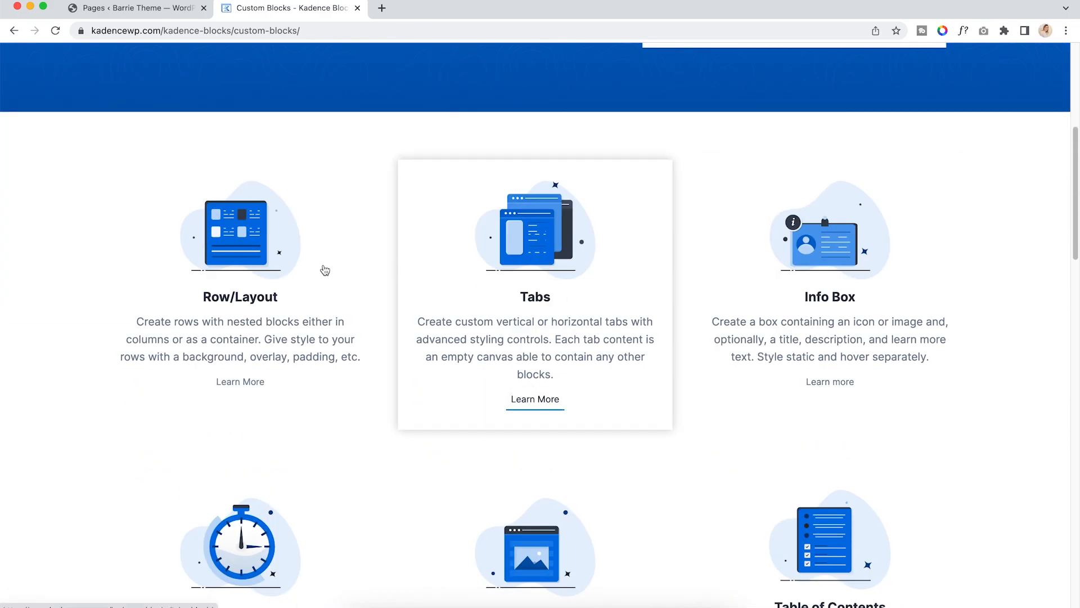
scroll(272, 265, down, 5)
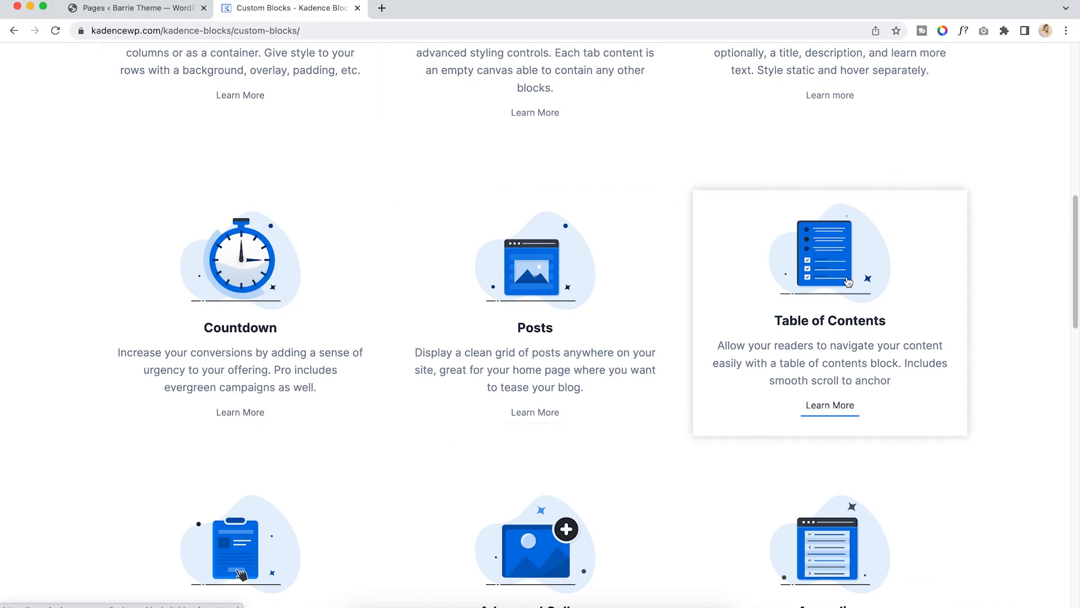
scroll(850, 281, down, 15)
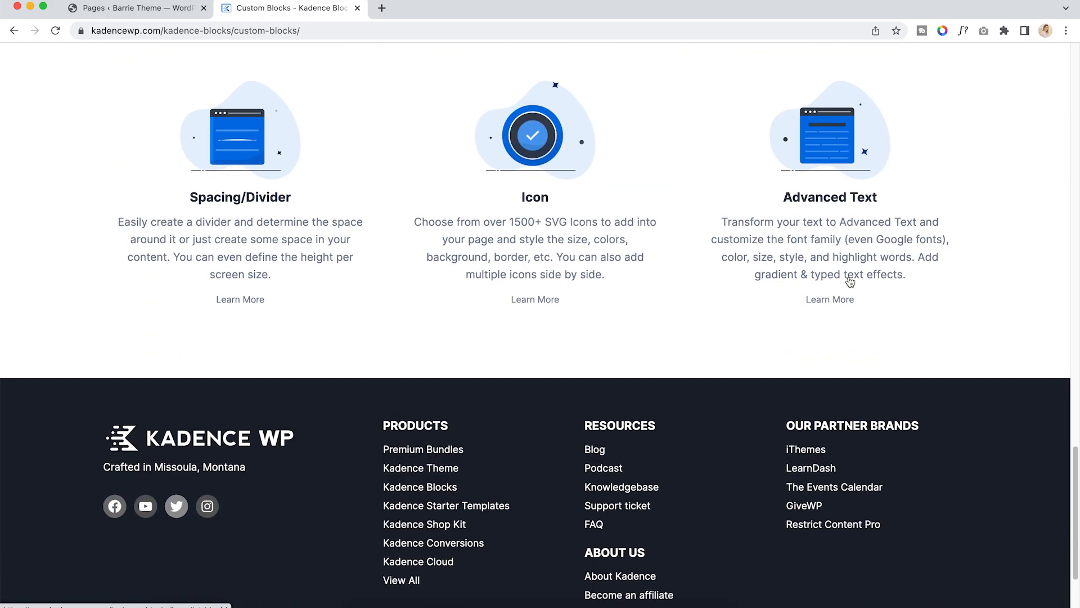
scroll(850, 282, up, 10)
scroll(849, 279, up, 15)
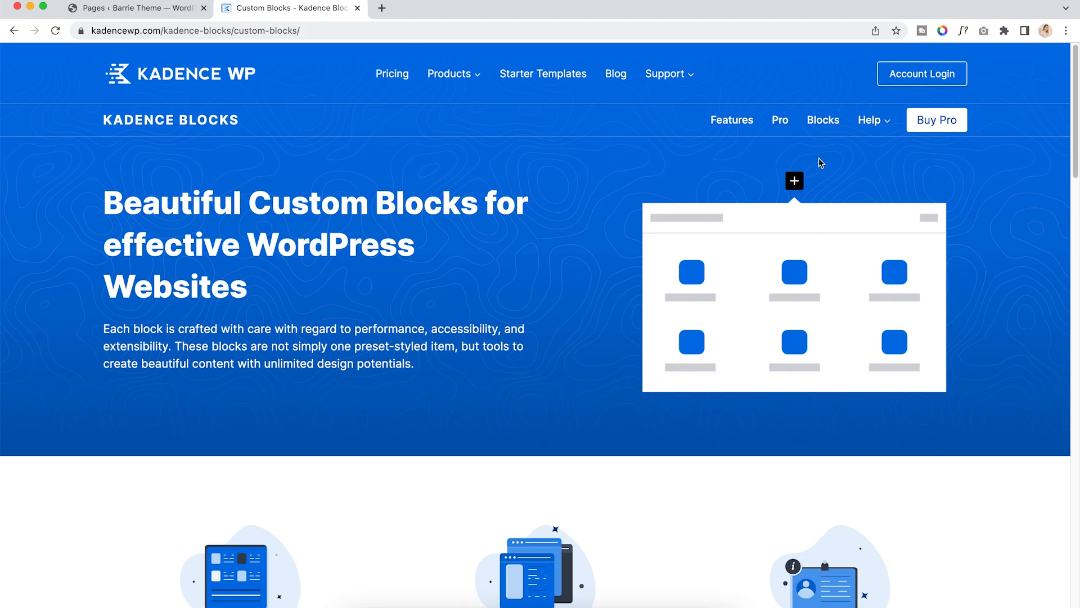
scroll(798, 164, down, 8)
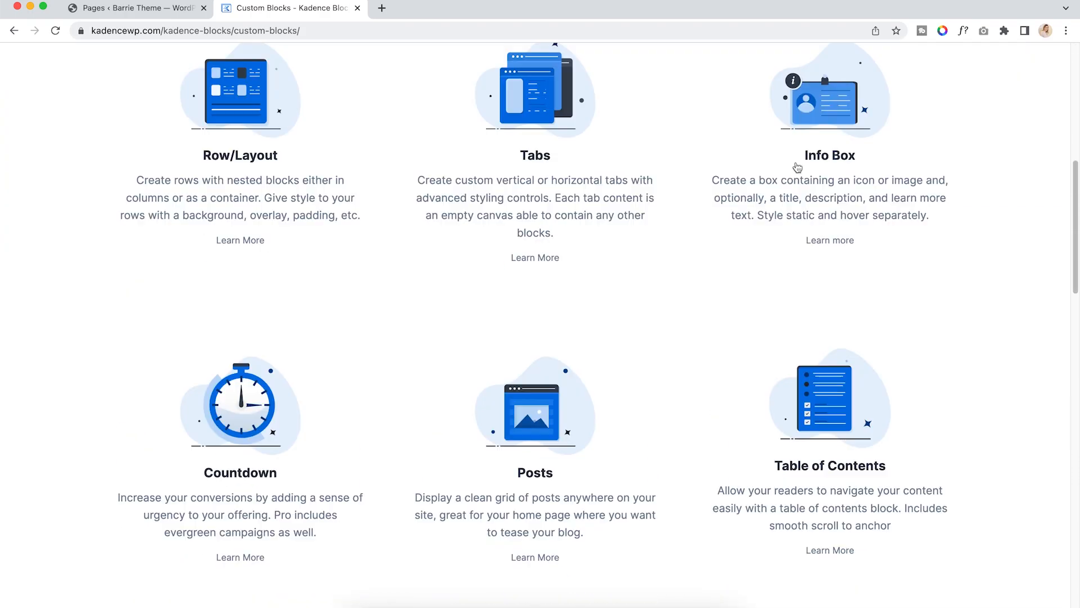
Open the Tabs block's detail page and view Tab 2 and Tab 3 of the first example
click(522, 91)
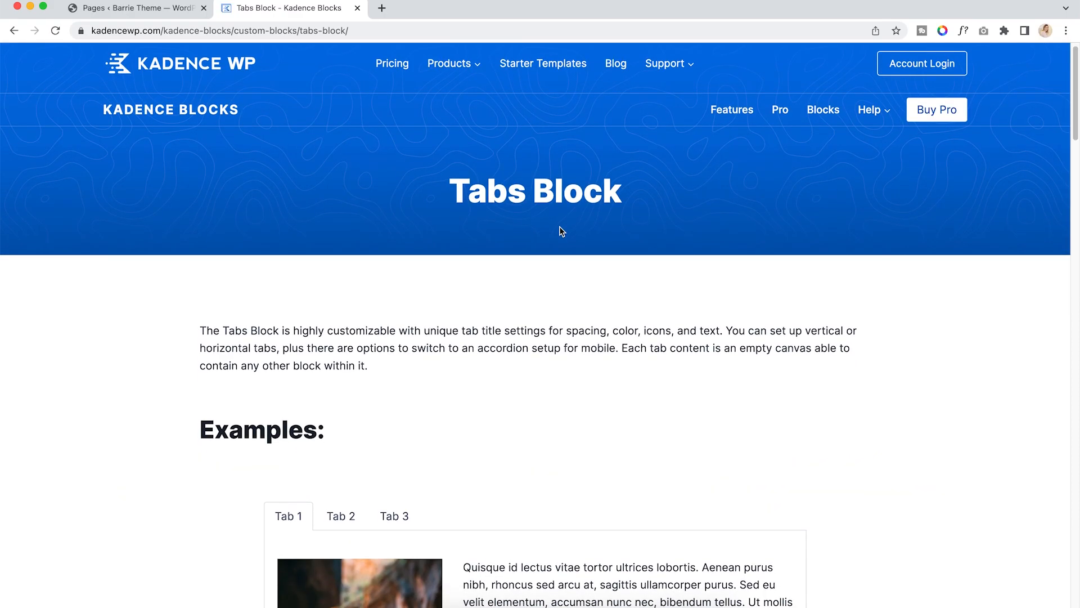
scroll(560, 226, down, 4)
scroll(312, 221, down, 1)
click(336, 266)
click(396, 267)
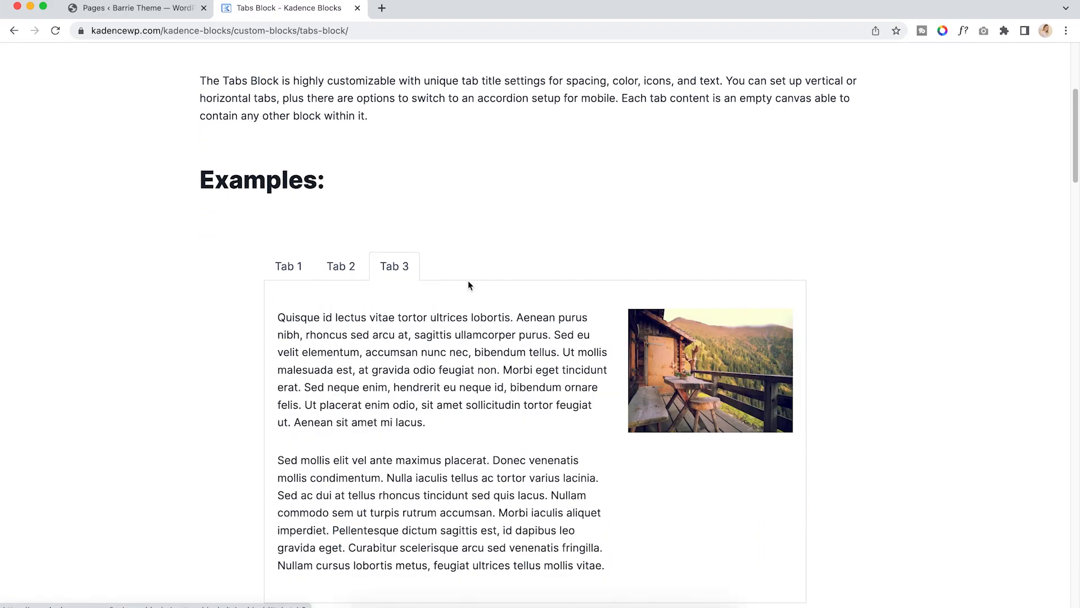
Switch between the tabs of the Icon Tab and Vertical Tab examples on the Tabs Block page
scroll(539, 291, down, 10)
click(444, 214)
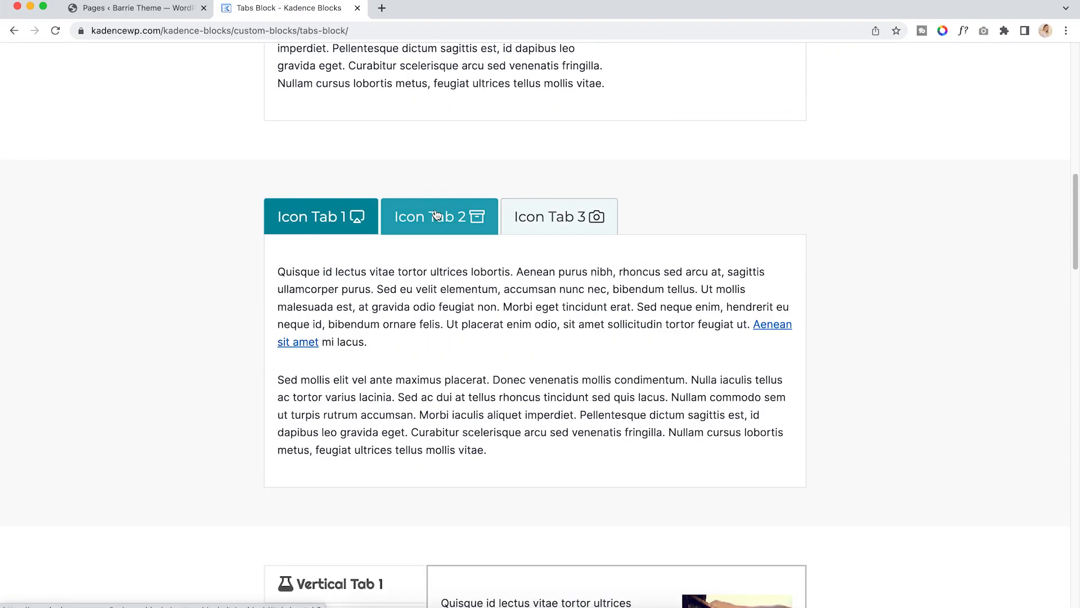
click(444, 214)
click(316, 217)
scroll(434, 282, down, 6)
click(335, 263)
click(338, 285)
Try the icon-only tabs and the remaining examples on the Tabs Block page, and return to the WordPress Pages list
scroll(361, 325, down, 10)
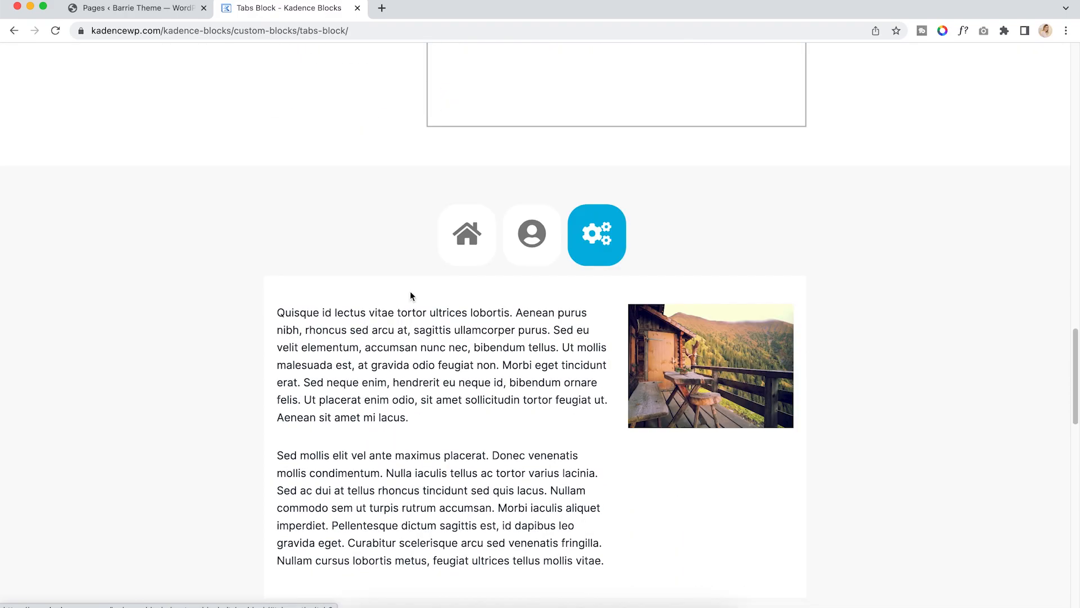
click(453, 248)
click(532, 242)
scroll(699, 285, down, 5)
scroll(693, 290, down, 3)
click(543, 265)
click(623, 259)
scroll(719, 279, down, 4)
scroll(721, 280, down, 4)
scroll(721, 280, up, 13)
scroll(720, 278, up, 15)
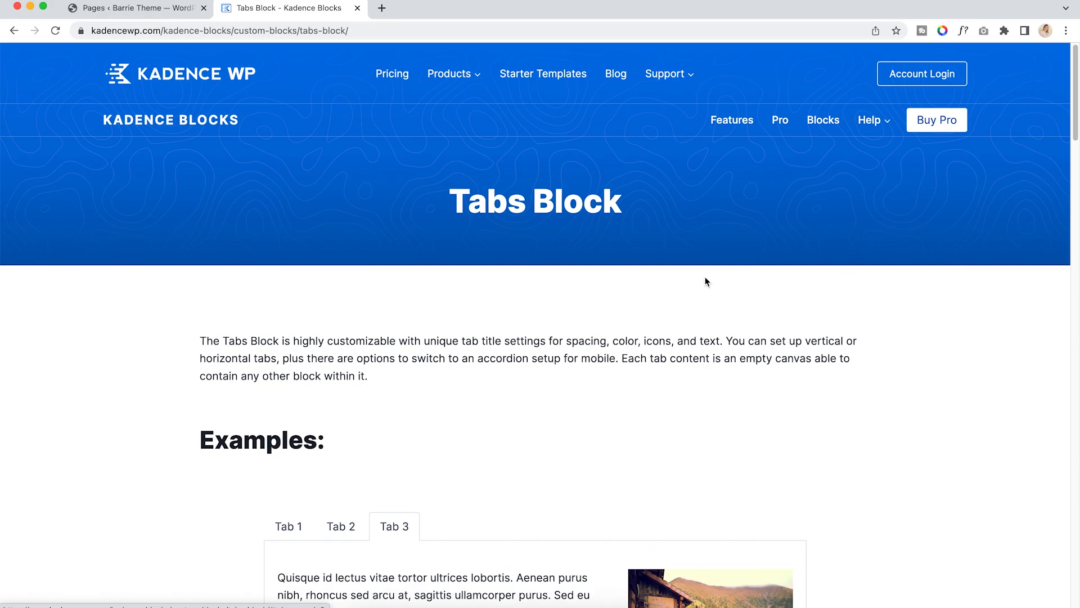
click(130, 11)
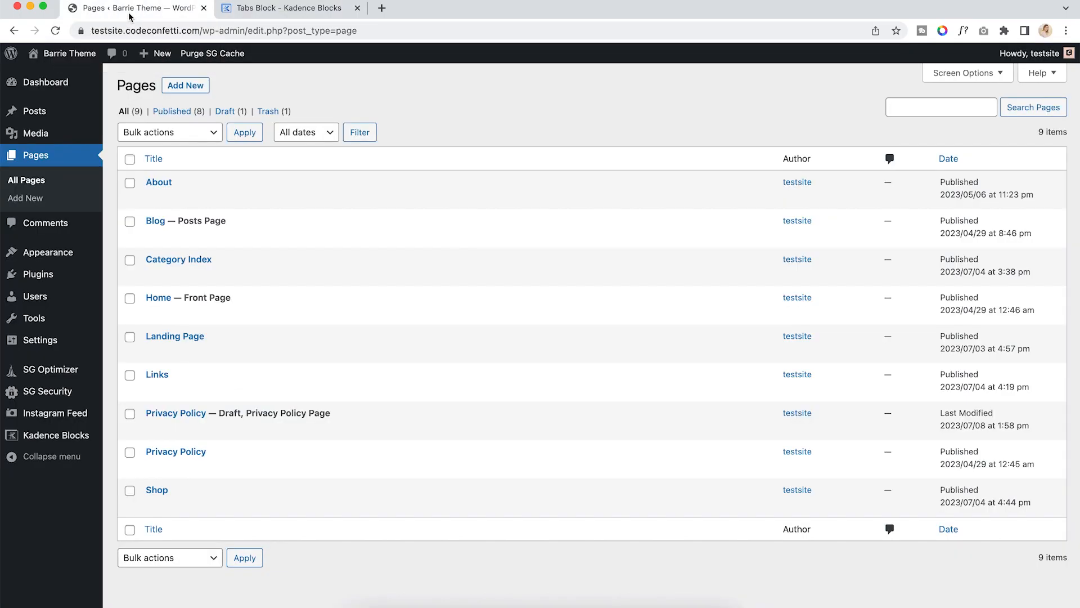